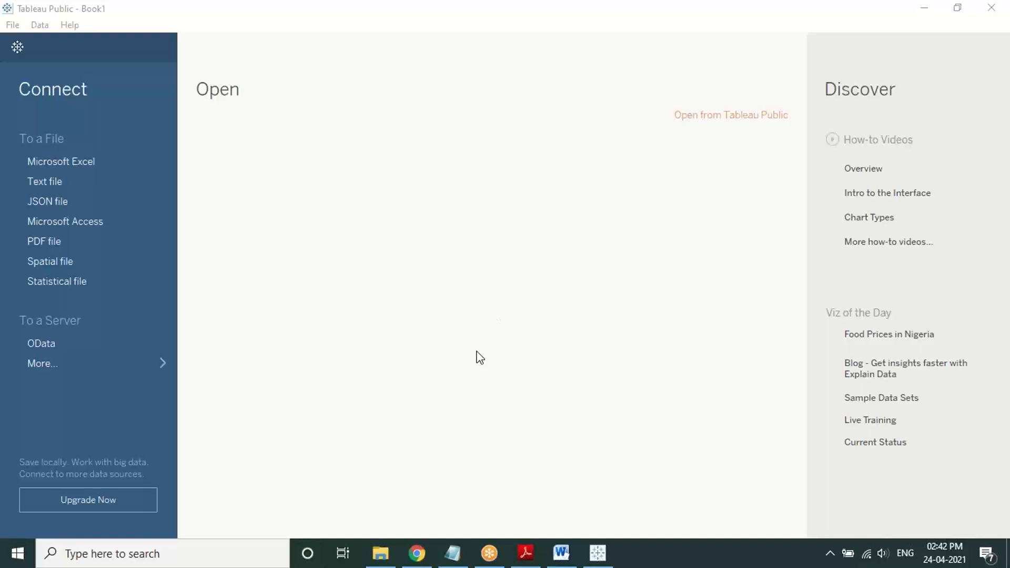
Step: Bring up the 'List of Basic Charts' Notepad note listing eight basic and advanced chart types
{"action": "left_click", "coordinate": [453, 552]}
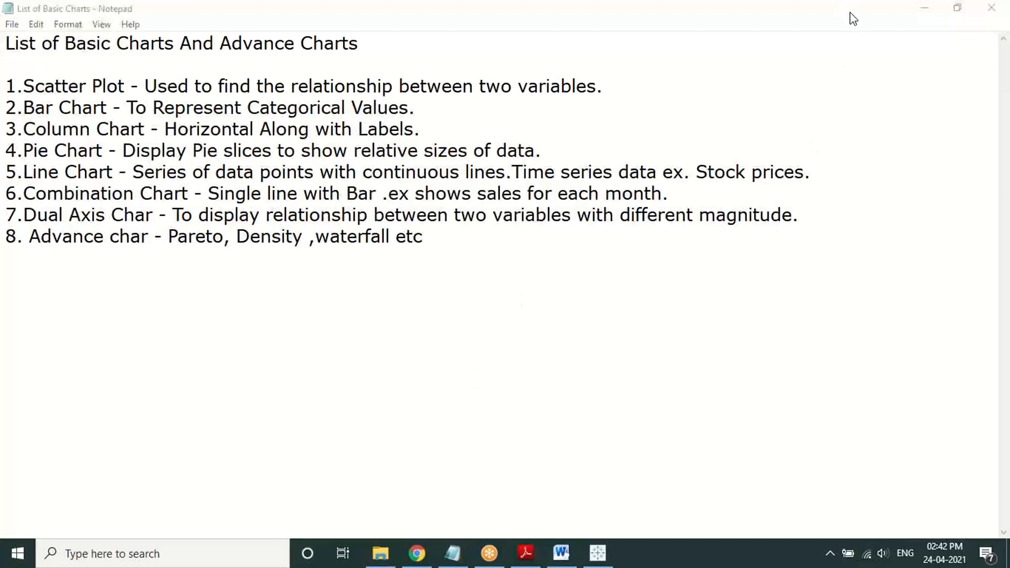
Step: Minimize the Notepad chart list to get back to the Tableau Public start page
{"action": "left_click", "coordinate": [927, 11]}
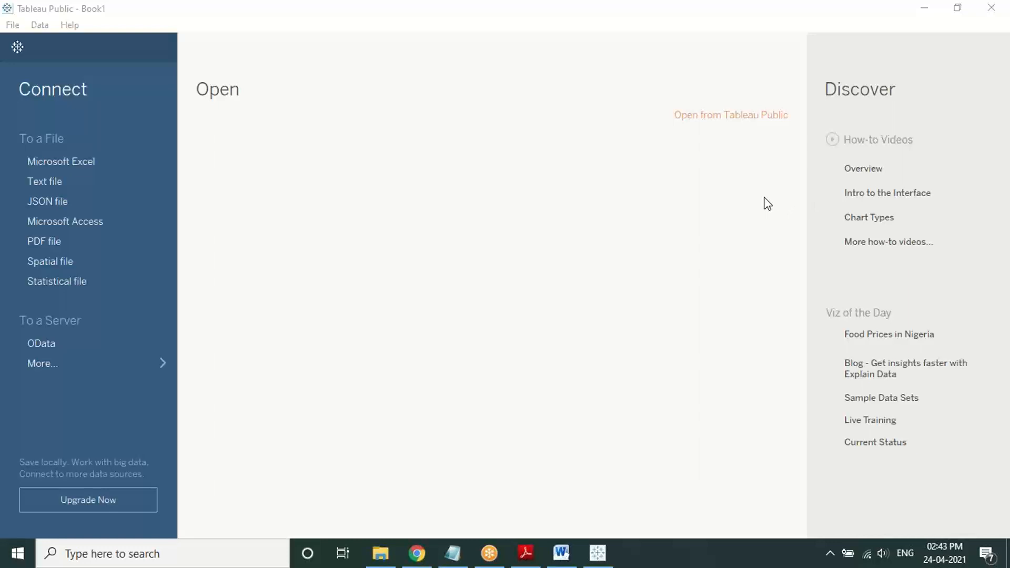
Step: Raise the system volume, then switch to the 'Tableau Start Screen' Word document
{"action": "key", "text": "XF86AudioRaiseVolume"}
{"action": "mouse_move", "coordinate": [590, 558]}
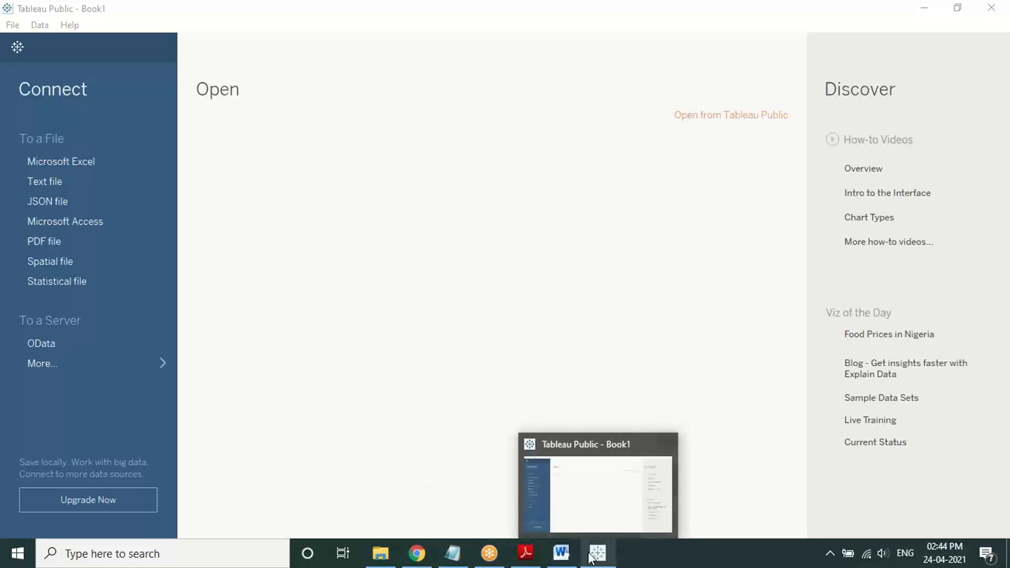
{"action": "left_click", "coordinate": [560, 554]}
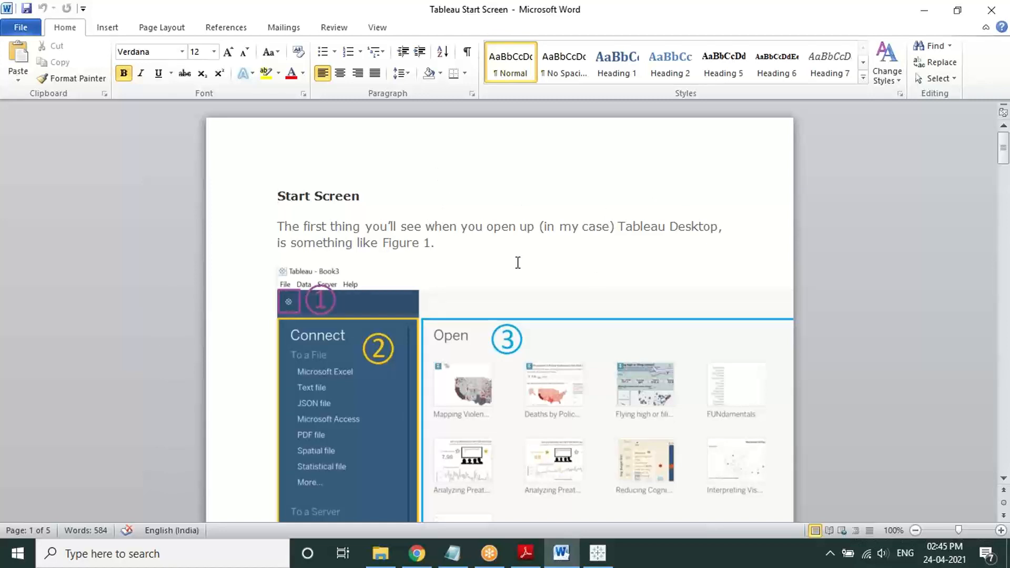
Step: Scroll through the guide to the Figure 3 – No. 6 Status Bar description on page 5
{"action": "scroll", "coordinate": [517, 262], "scroll_direction": "down", "scroll_amount": 3}
{"action": "scroll", "coordinate": [517, 268], "scroll_direction": "down", "scroll_amount": 2}
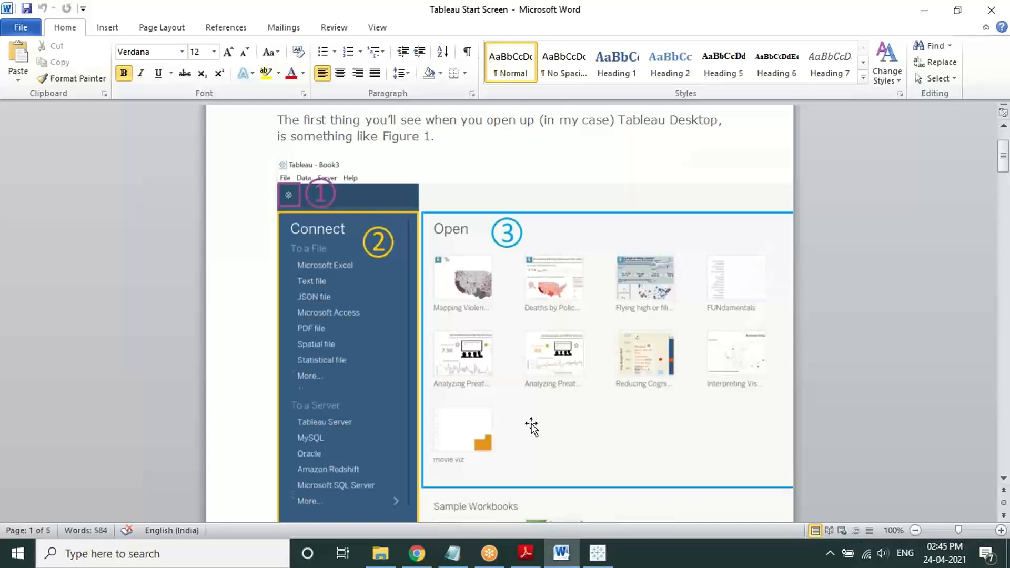
{"action": "scroll", "coordinate": [531, 426], "scroll_direction": "down", "scroll_amount": 15}
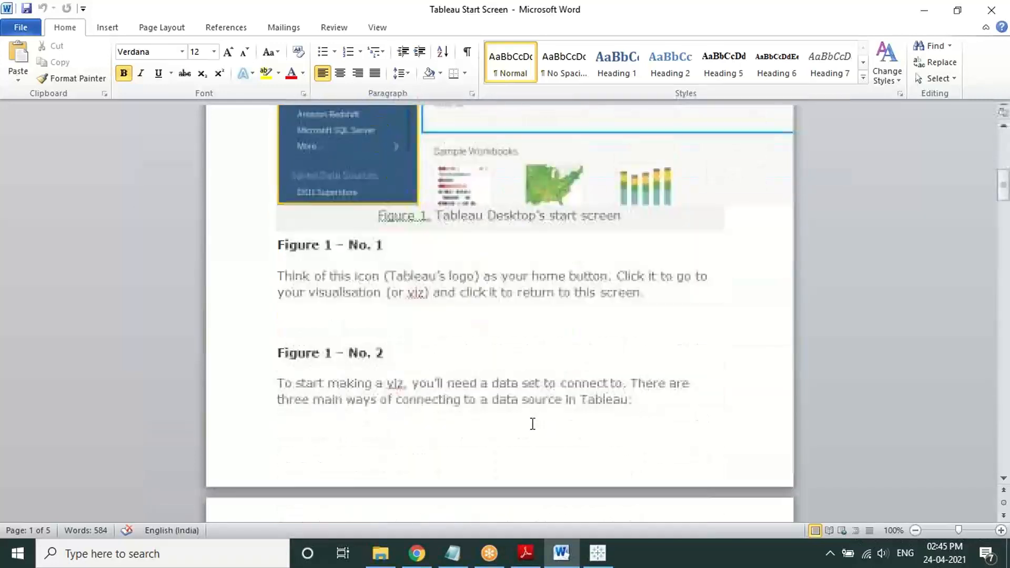
{"action": "scroll", "coordinate": [532, 423], "scroll_direction": "down", "scroll_amount": 3}
{"action": "scroll", "coordinate": [531, 423], "scroll_direction": "down", "scroll_amount": 6}
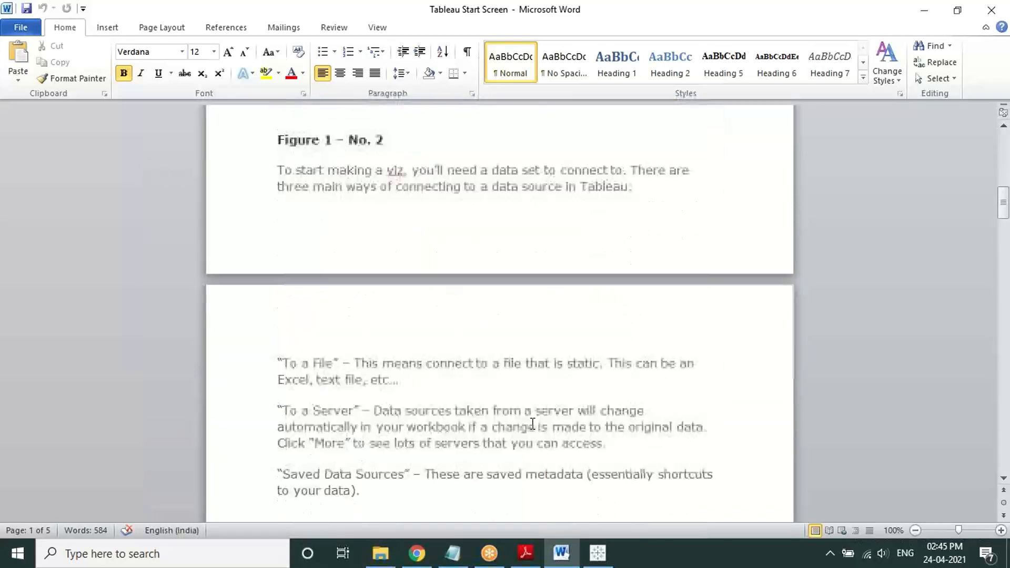
{"action": "scroll", "coordinate": [532, 423], "scroll_direction": "down", "scroll_amount": 7}
{"action": "scroll", "coordinate": [532, 424], "scroll_direction": "down", "scroll_amount": 14}
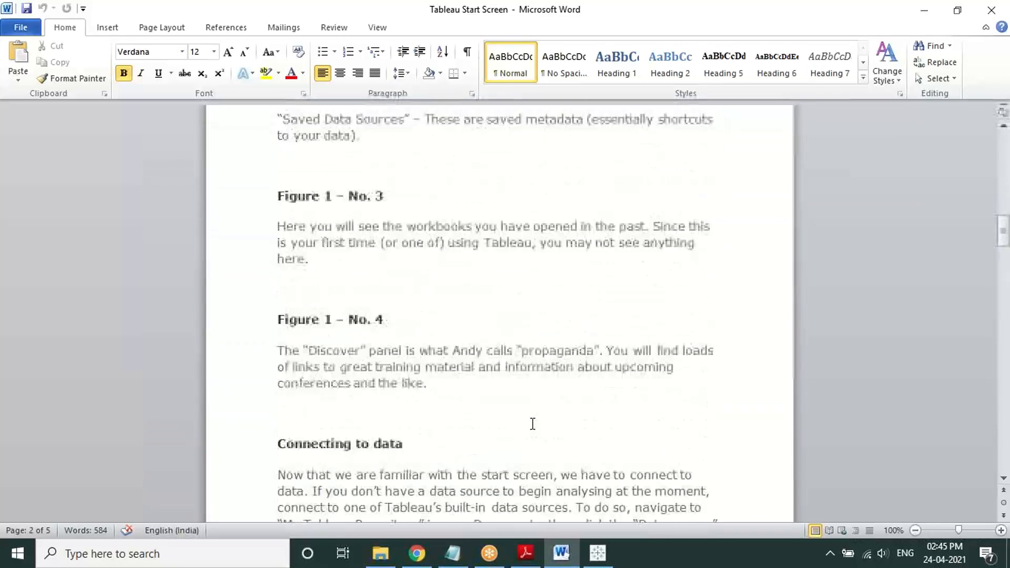
{"action": "scroll", "coordinate": [532, 424], "scroll_direction": "down", "scroll_amount": 6}
{"action": "scroll", "coordinate": [533, 423], "scroll_direction": "down", "scroll_amount": 20}
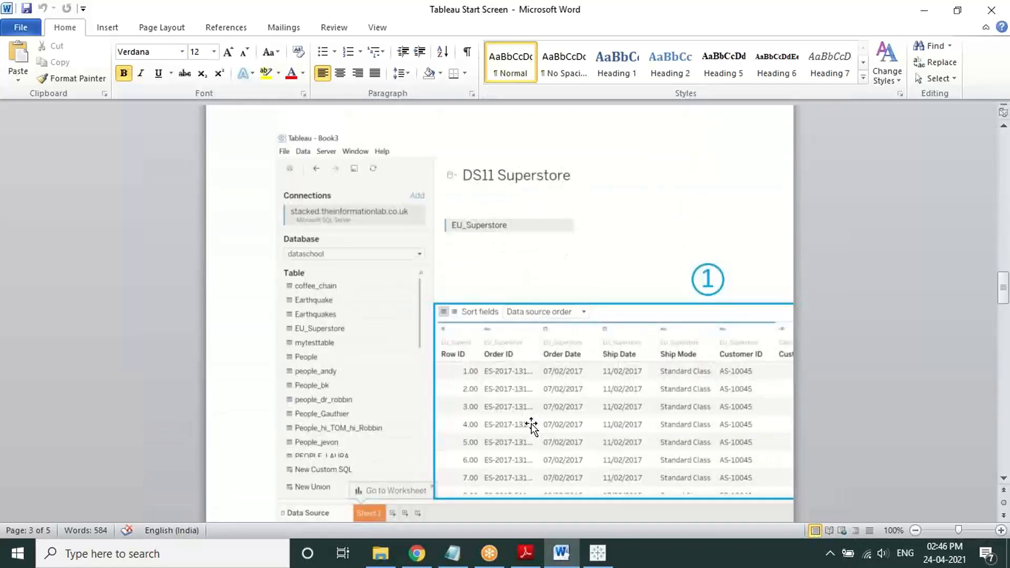
{"action": "scroll", "coordinate": [531, 423], "scroll_direction": "down", "scroll_amount": 13}
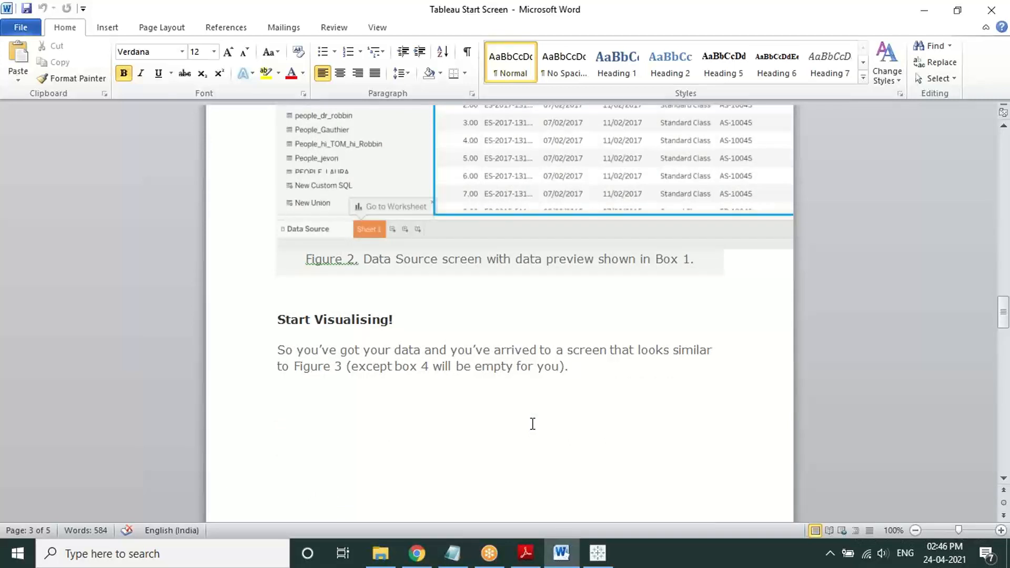
{"action": "scroll", "coordinate": [533, 423], "scroll_direction": "down", "scroll_amount": 8}
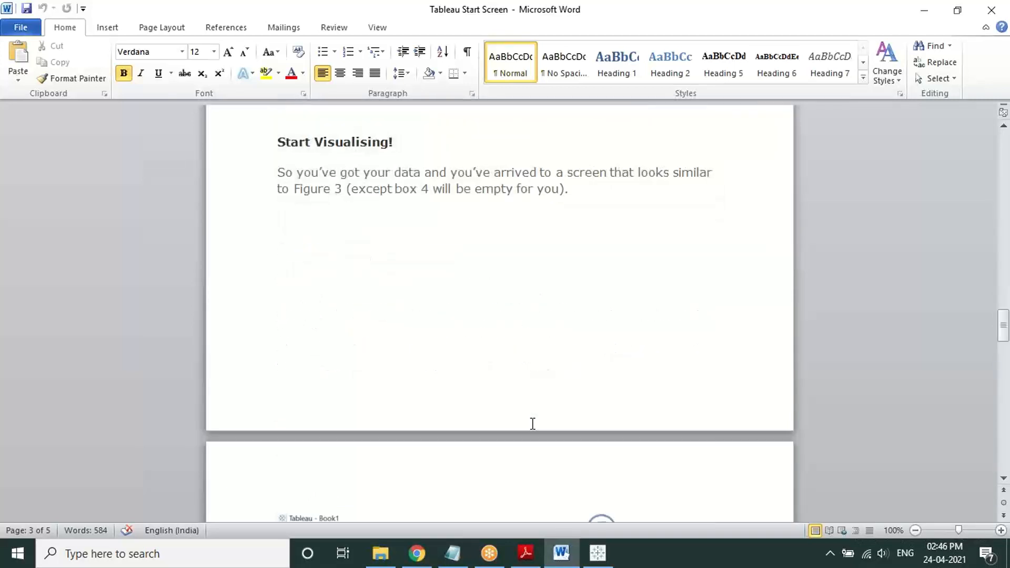
{"action": "scroll", "coordinate": [532, 424], "scroll_direction": "down", "scroll_amount": 12}
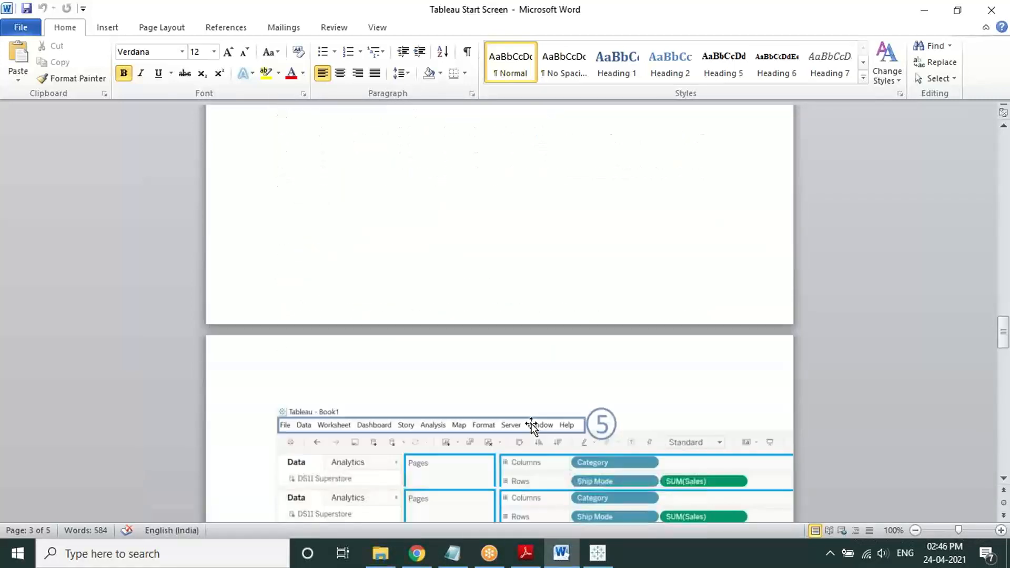
{"action": "scroll", "coordinate": [532, 426], "scroll_direction": "down", "scroll_amount": 7}
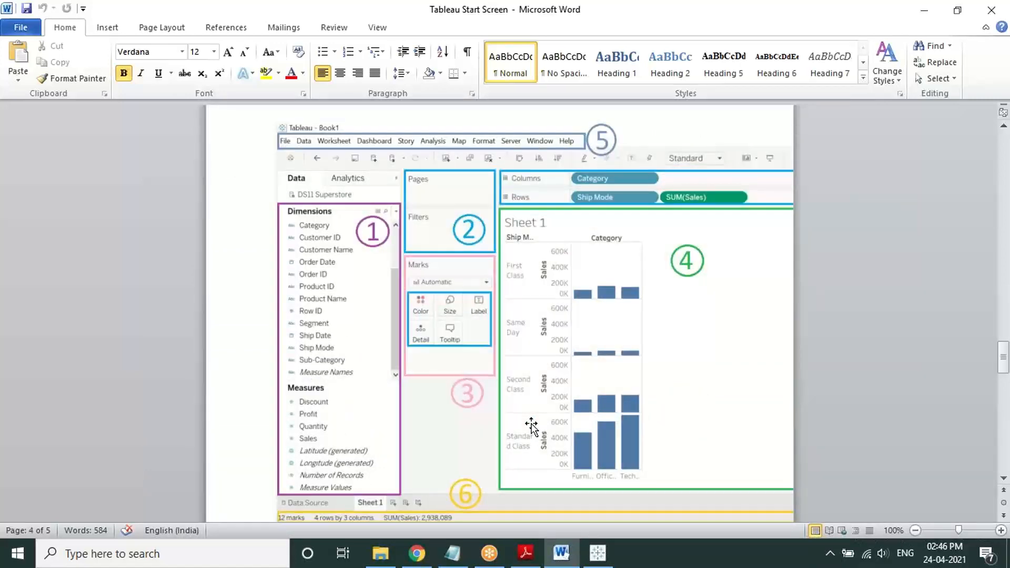
{"action": "scroll", "coordinate": [531, 426], "scroll_direction": "down", "scroll_amount": 15}
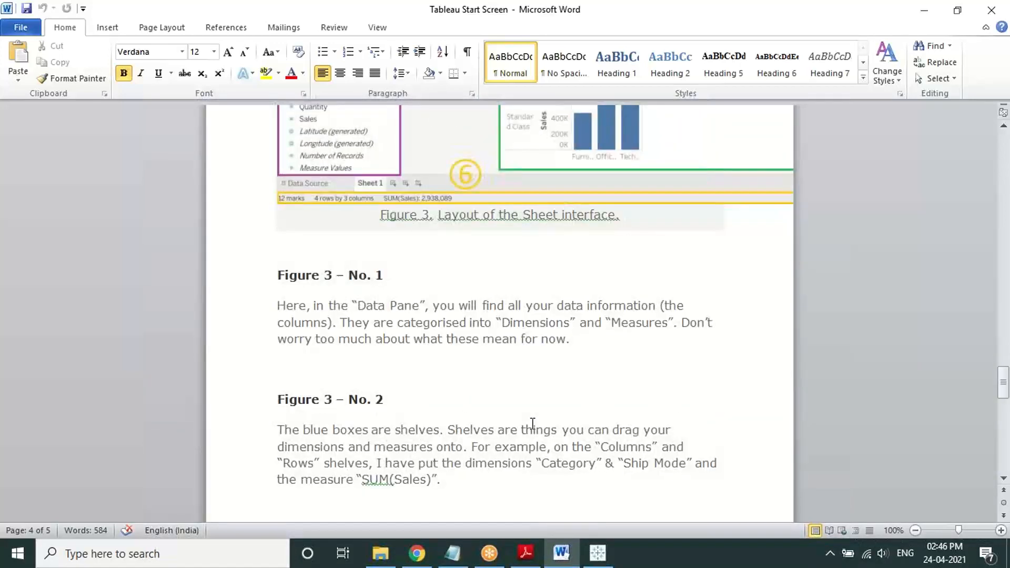
{"action": "scroll", "coordinate": [533, 423], "scroll_direction": "down", "scroll_amount": 15}
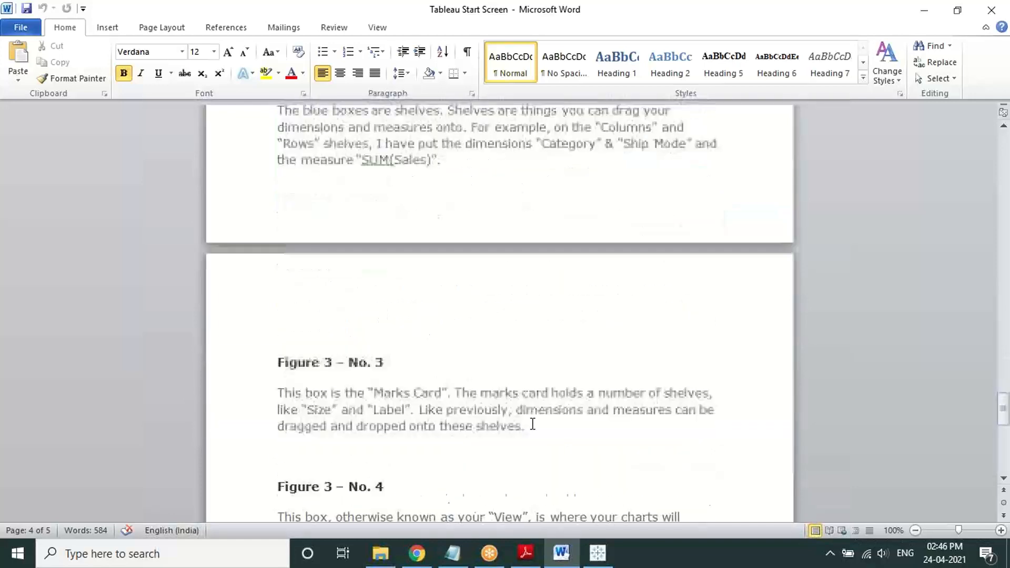
{"action": "scroll", "coordinate": [532, 424], "scroll_direction": "down", "scroll_amount": 5}
{"action": "scroll", "coordinate": [532, 423], "scroll_direction": "down", "scroll_amount": 20}
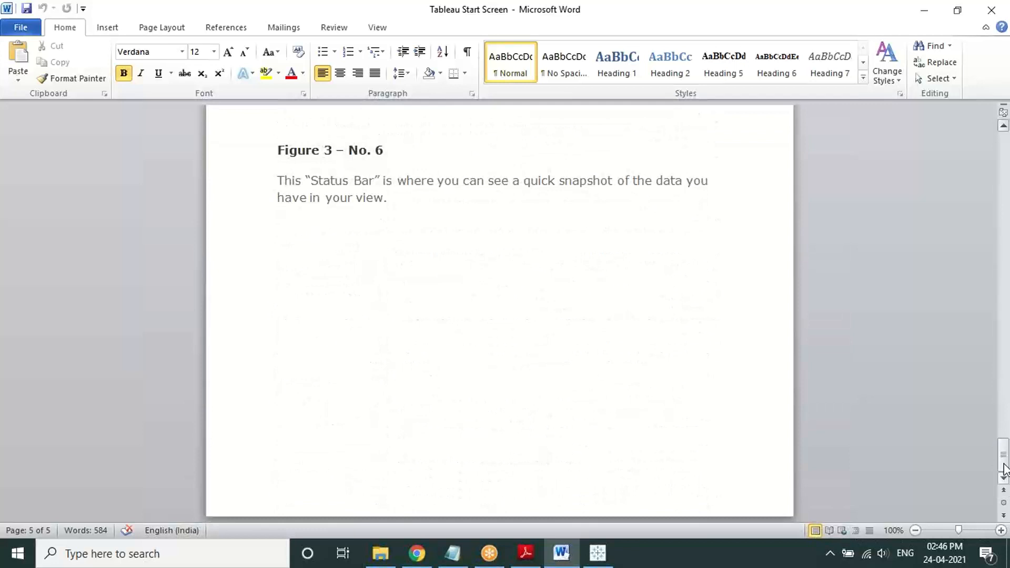
Step: Check the date on the taskbar calendar, then drag the scrollbar back to page 1
{"action": "left_click_drag", "start_coordinate": [1003, 463], "coordinate": [1003, 467]}
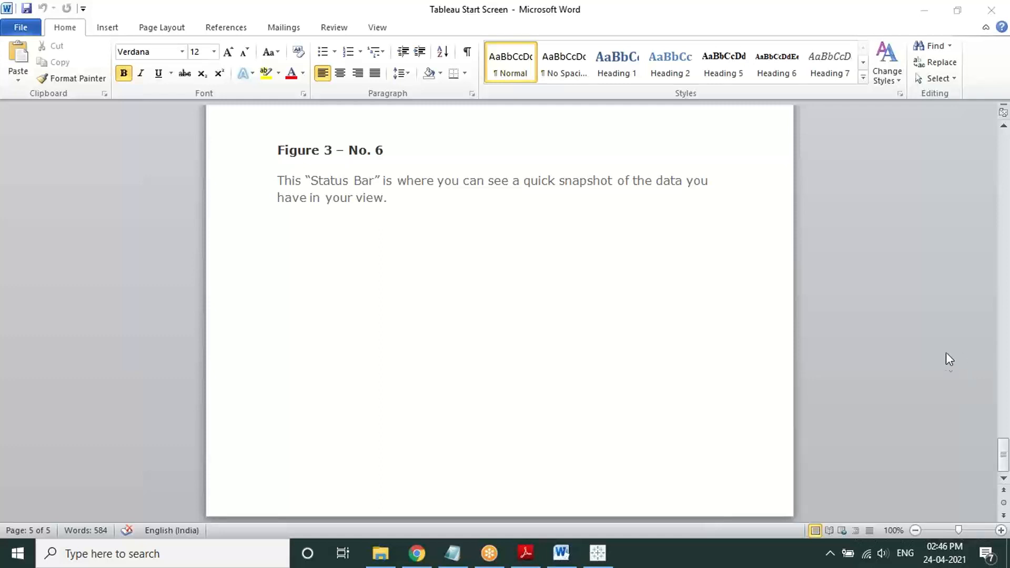
{"action": "left_click", "coordinate": [935, 561]}
{"action": "left_click", "coordinate": [936, 561]}
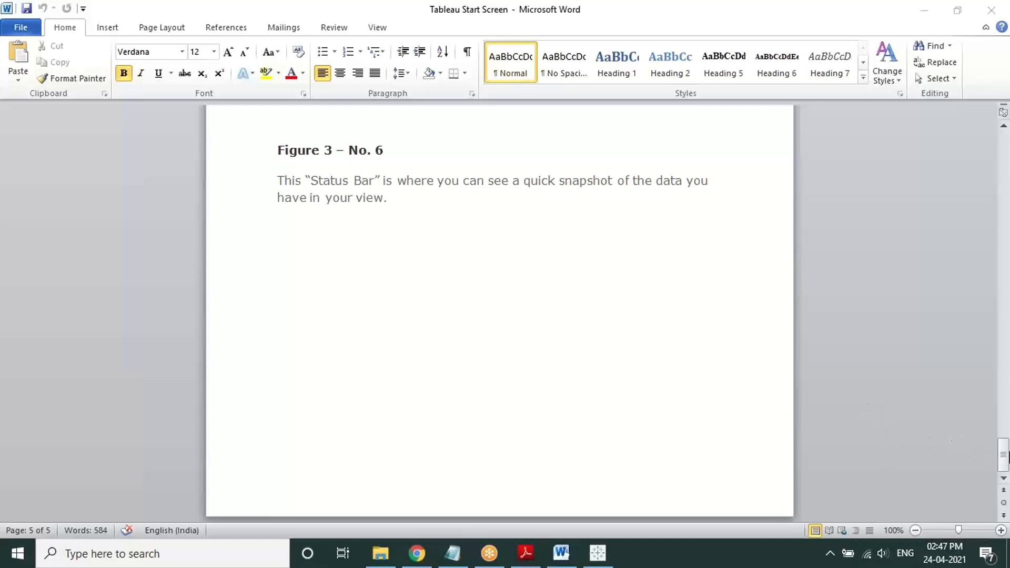
{"action": "left_click_drag", "start_coordinate": [1007, 457], "coordinate": [1007, 141]}
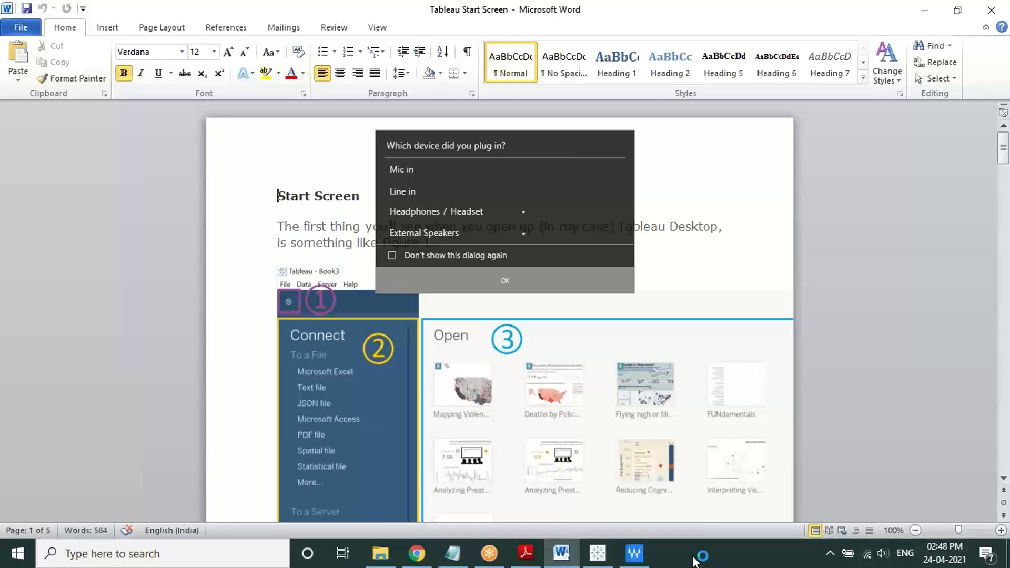
Step: Dismiss the audio device prompt and minimize Word to reveal the Tableau Public start page
{"action": "left_click", "coordinate": [556, 276]}
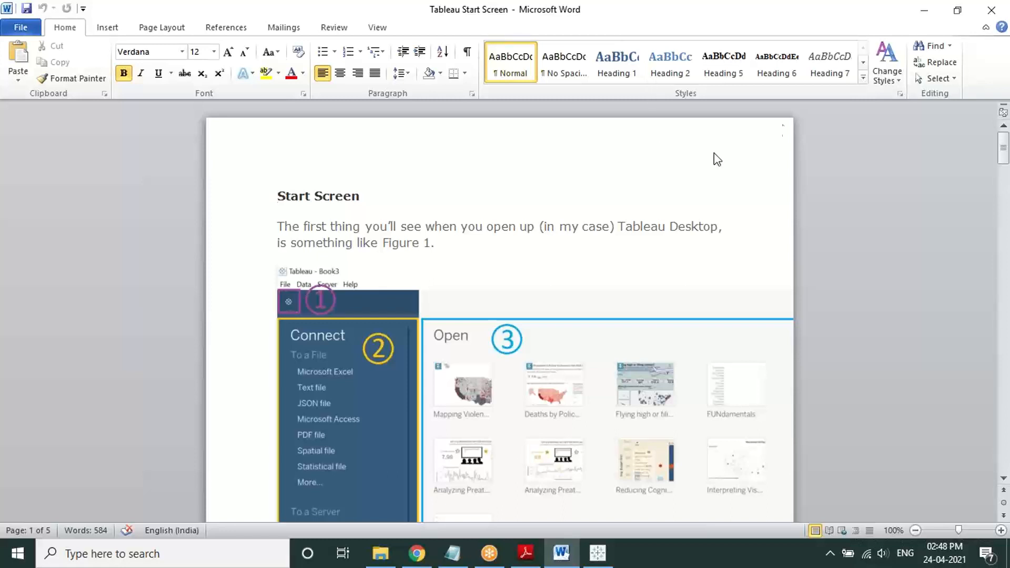
{"action": "left_click", "coordinate": [619, 40]}
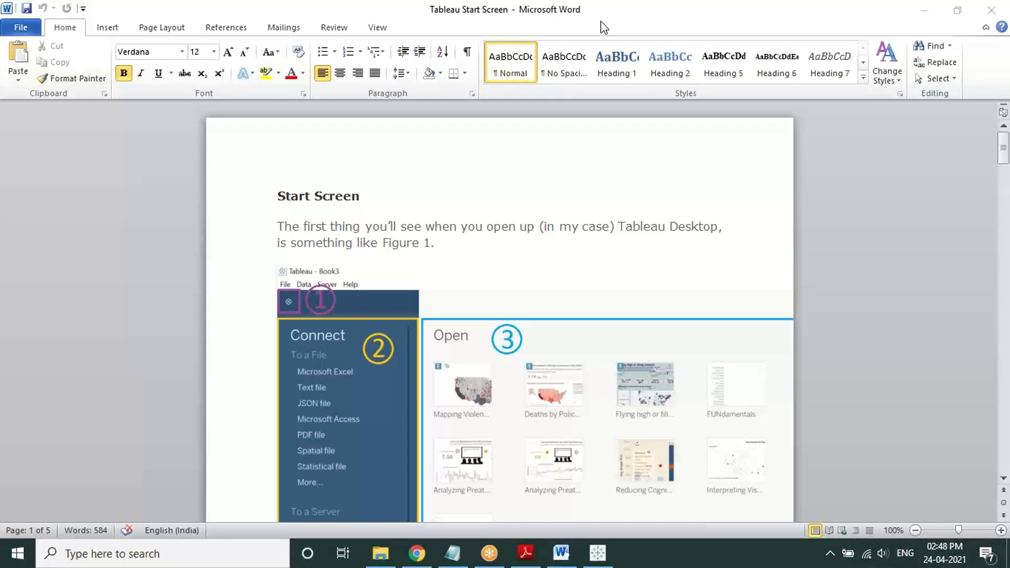
{"action": "left_click", "coordinate": [924, 10]}
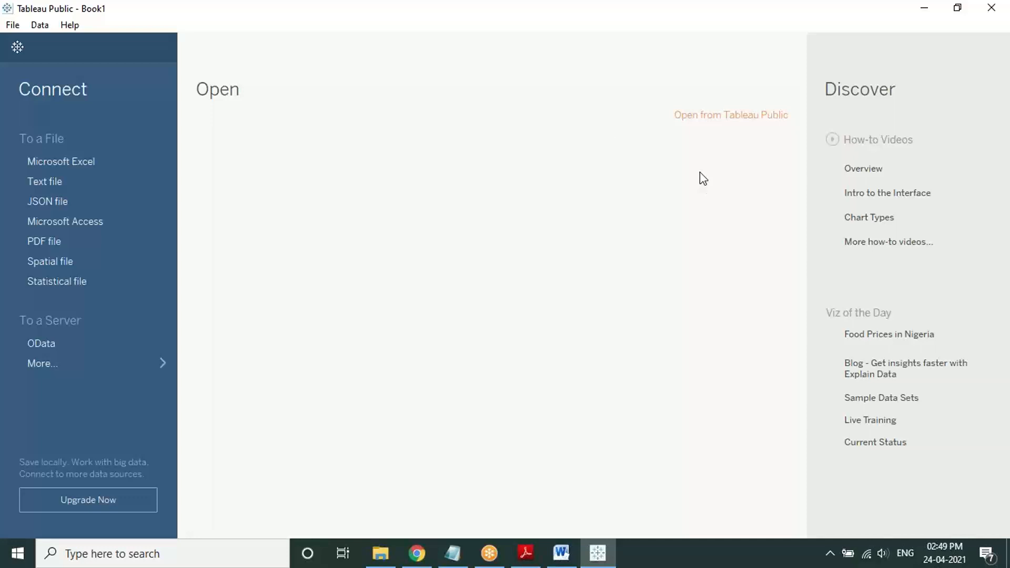
Step: Circle the Connect heading with a pen annotation, then open and close the More connectors list
{"action": "left_click", "coordinate": [530, 11]}
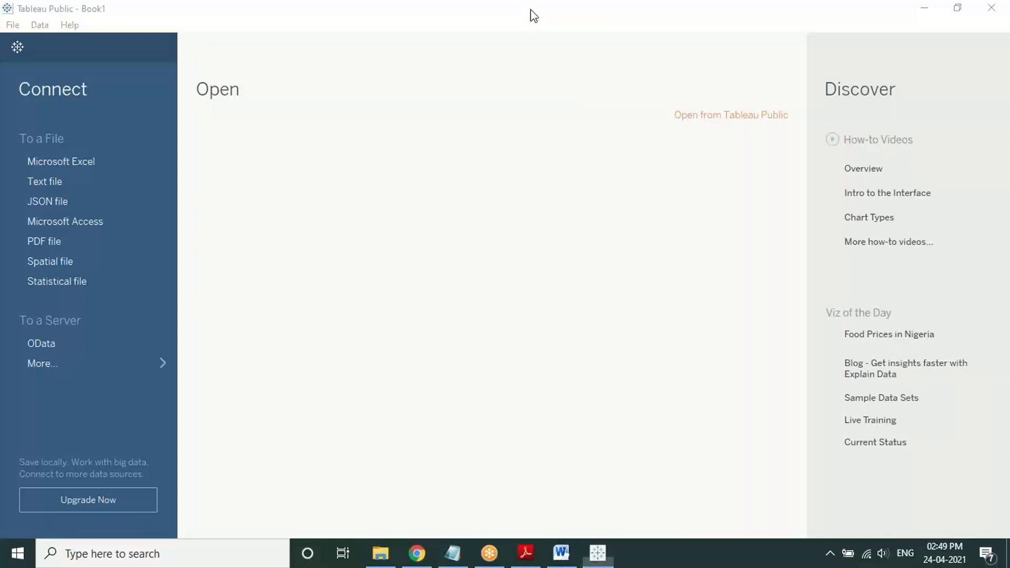
{"action": "left_click", "coordinate": [511, 42]}
{"action": "mouse_move", "coordinate": [116, 77]}
{"action": "left_mouse_down"}
{"action": "mouse_move", "coordinate": [21, 79]}
{"action": "mouse_move", "coordinate": [97, 104]}
{"action": "mouse_move", "coordinate": [94, 73]}
{"action": "left_mouse_up"}
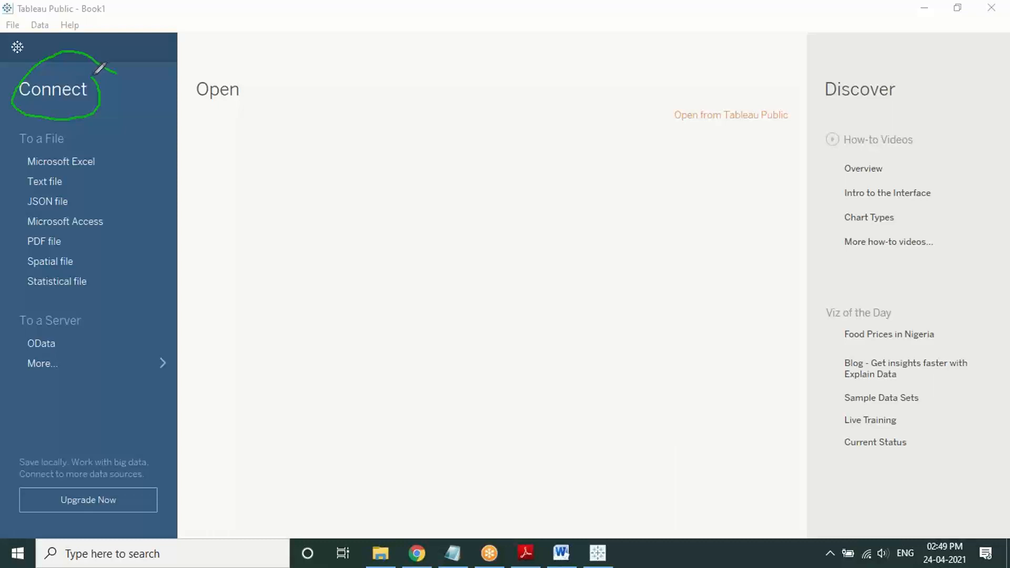
{"action": "right_click", "coordinate": [135, 178]}
{"action": "left_click", "coordinate": [143, 193]}
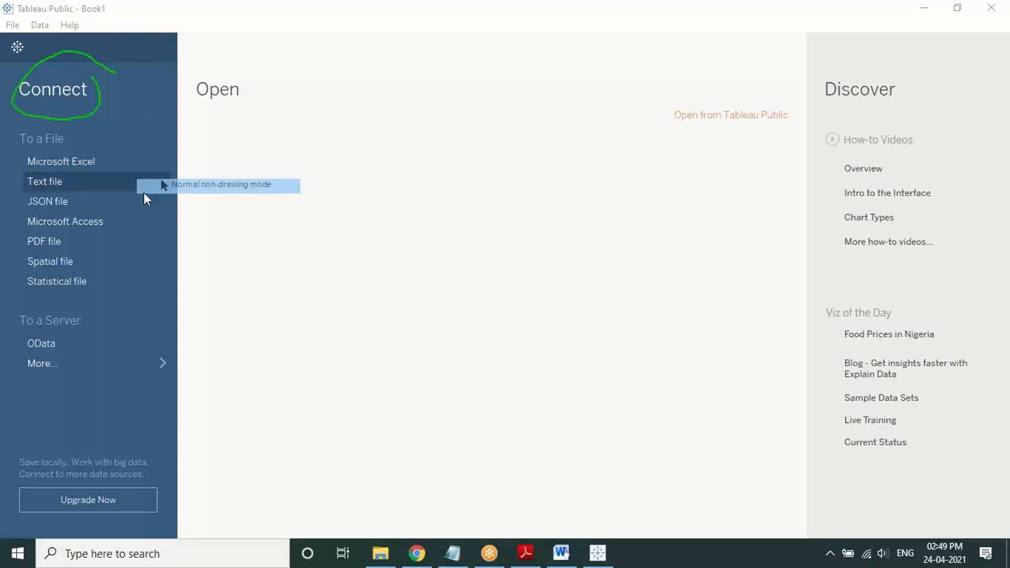
{"action": "left_click", "coordinate": [132, 364]}
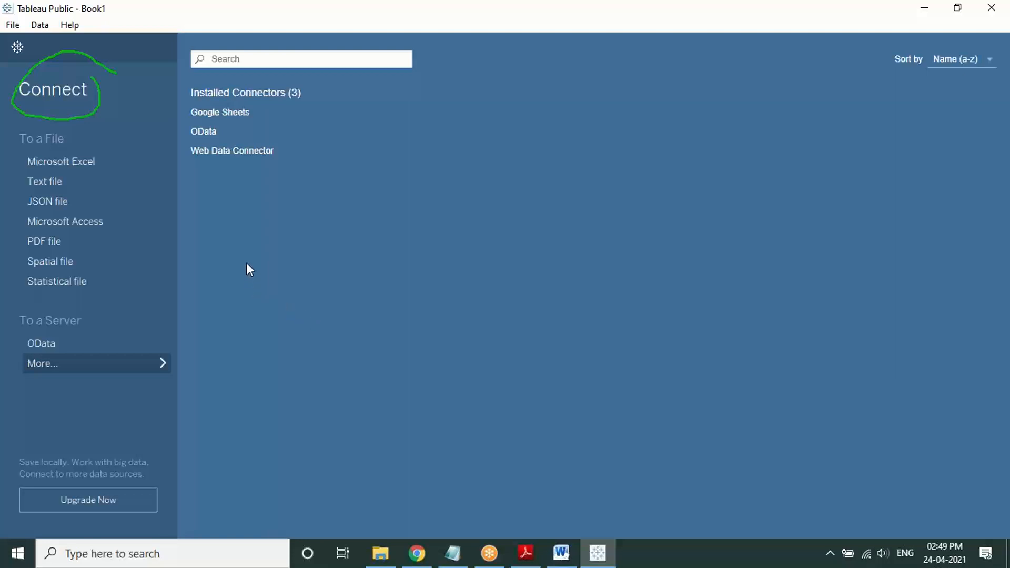
{"action": "left_click", "coordinate": [126, 360]}
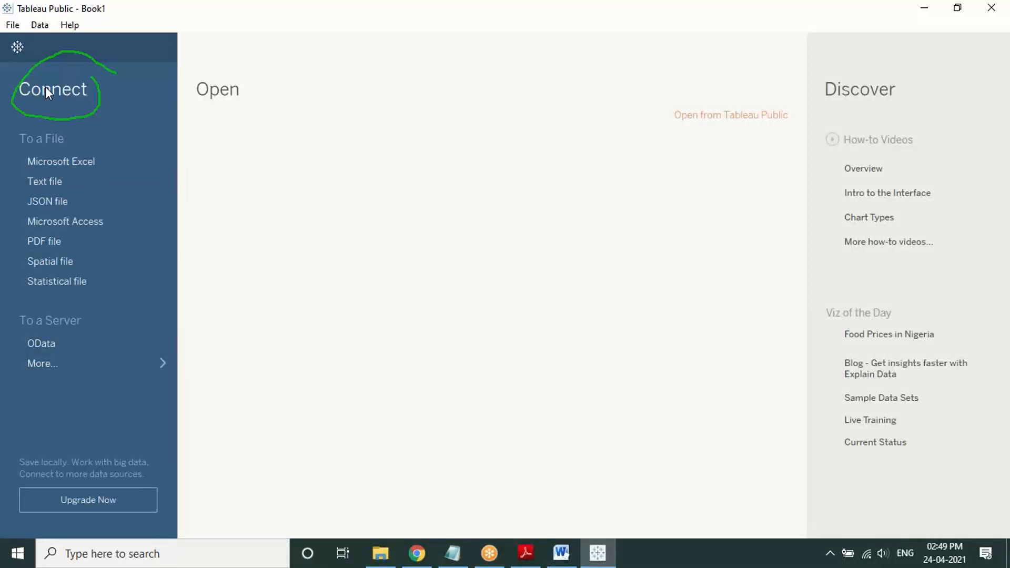
{"action": "left_click", "coordinate": [487, 3]}
{"action": "left_click", "coordinate": [495, 42]}
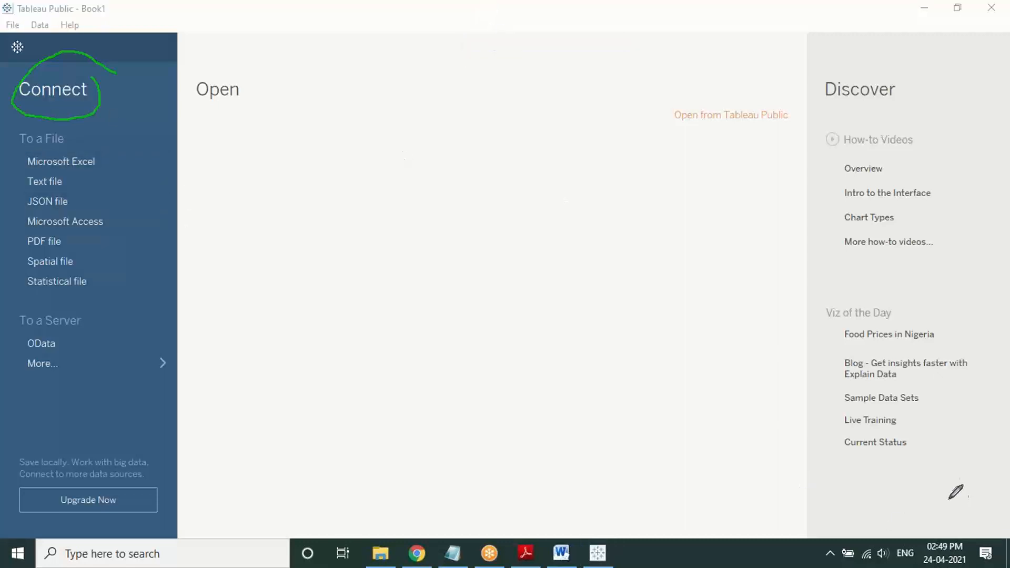
{"action": "mouse_move", "coordinate": [935, 473]}
{"action": "left_mouse_down"}
{"action": "mouse_move", "coordinate": [901, 444]}
{"action": "mouse_move", "coordinate": [807, 491]}
{"action": "mouse_move", "coordinate": [893, 525]}
{"action": "mouse_move", "coordinate": [998, 489]}
{"action": "mouse_move", "coordinate": [915, 456]}
{"action": "left_mouse_up"}
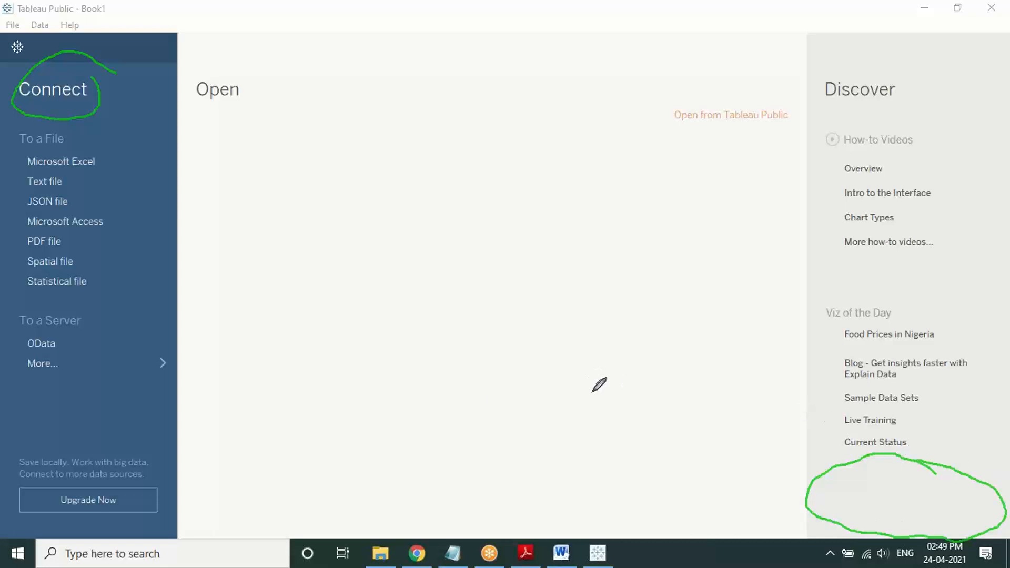
{"action": "mouse_move", "coordinate": [112, 367]}
{"action": "left_mouse_down"}
{"action": "mouse_move", "coordinate": [98, 447]}
{"action": "mouse_move", "coordinate": [117, 432]}
{"action": "left_mouse_up"}
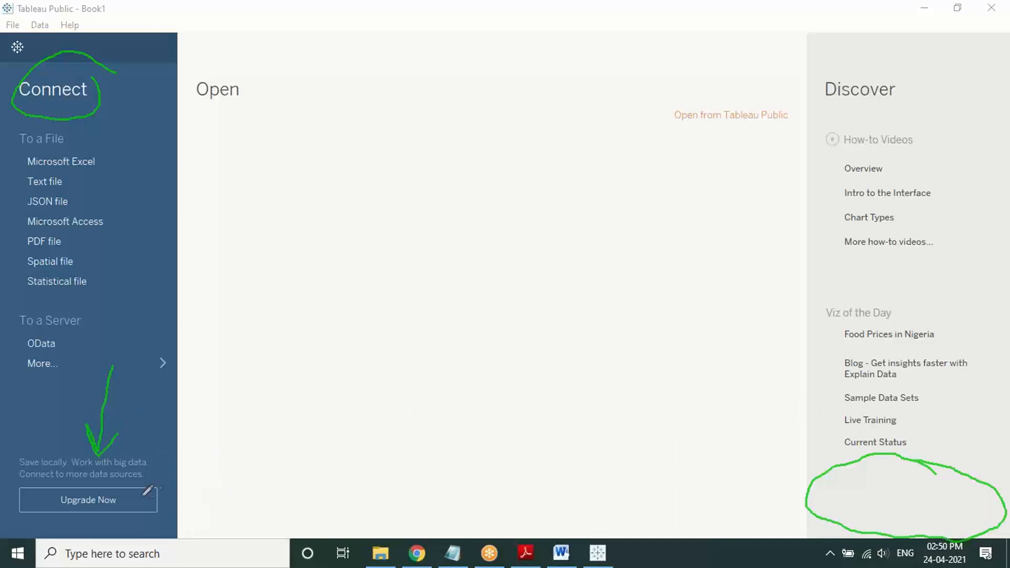
{"action": "mouse_move", "coordinate": [141, 496]}
{"action": "left_mouse_down"}
{"action": "mouse_move", "coordinate": [149, 499]}
{"action": "mouse_move", "coordinate": [184, 453]}
{"action": "left_mouse_up"}
{"action": "mouse_move", "coordinate": [848, 111]}
{"action": "left_mouse_down"}
{"action": "mouse_move", "coordinate": [816, 117]}
{"action": "mouse_move", "coordinate": [843, 213]}
{"action": "mouse_move", "coordinate": [941, 259]}
{"action": "left_mouse_up"}
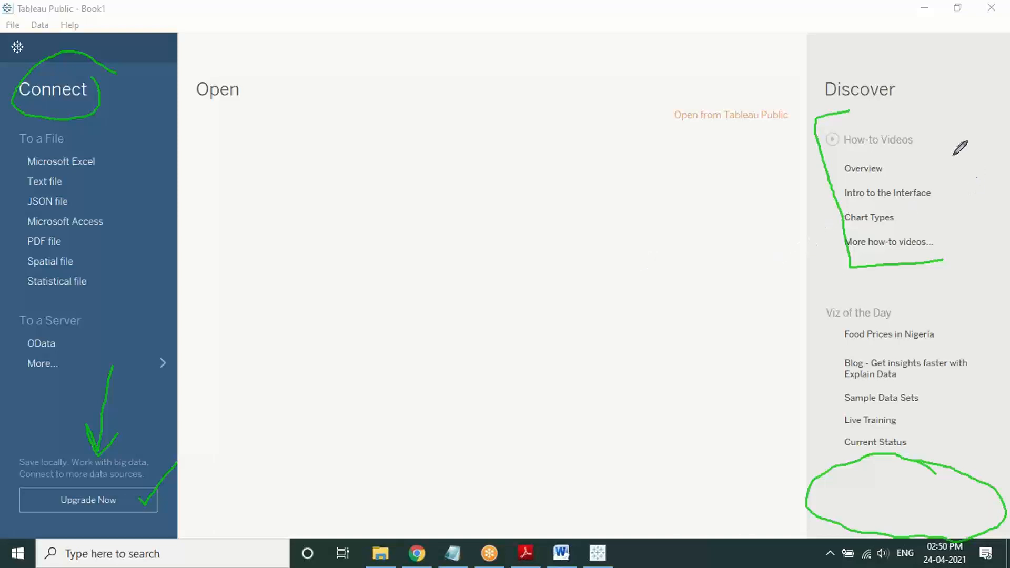
{"action": "mouse_move", "coordinate": [903, 114]}
{"action": "left_mouse_down"}
{"action": "mouse_move", "coordinate": [994, 125]}
{"action": "mouse_move", "coordinate": [1006, 260]}
{"action": "mouse_move", "coordinate": [925, 281]}
{"action": "left_mouse_up"}
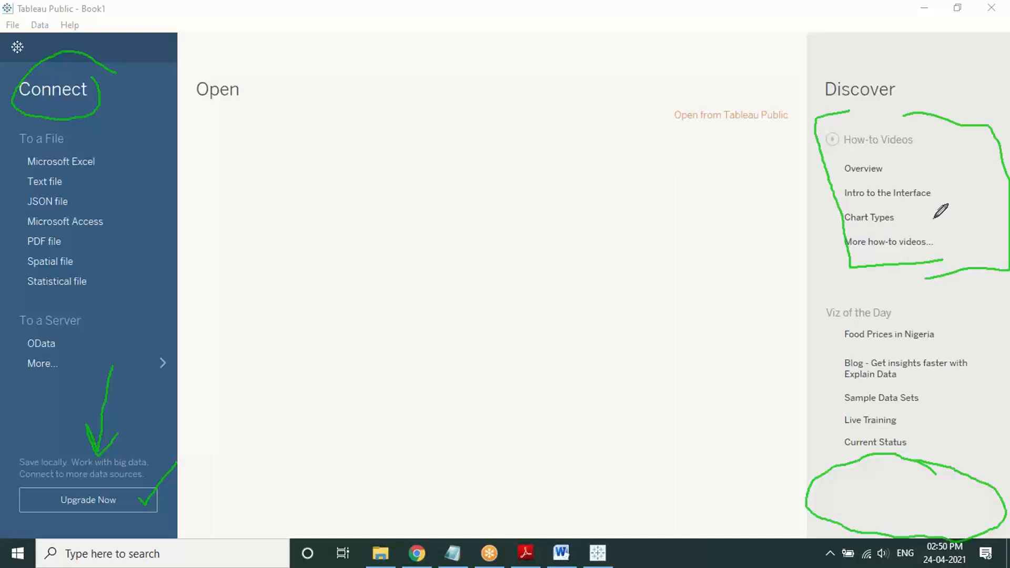
{"action": "mouse_move", "coordinate": [933, 217]}
{"action": "left_mouse_down"}
{"action": "mouse_move", "coordinate": [940, 228]}
{"action": "mouse_move", "coordinate": [956, 198]}
{"action": "left_mouse_up"}
{"action": "mouse_move", "coordinate": [846, 290]}
{"action": "left_mouse_down"}
{"action": "mouse_move", "coordinate": [818, 295]}
{"action": "mouse_move", "coordinate": [816, 315]}
{"action": "mouse_move", "coordinate": [819, 464]}
{"action": "mouse_move", "coordinate": [838, 465]}
{"action": "left_mouse_up"}
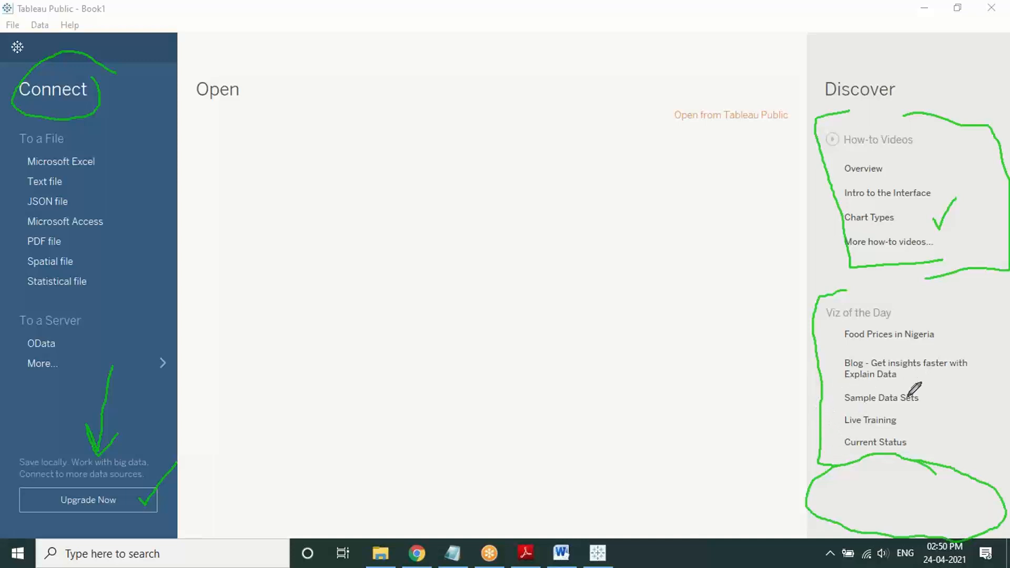
{"action": "mouse_move", "coordinate": [948, 332]}
{"action": "left_mouse_down"}
{"action": "mouse_move", "coordinate": [965, 329]}
{"action": "mouse_move", "coordinate": [974, 310]}
{"action": "left_mouse_up"}
{"action": "left_click_drag", "start_coordinate": [972, 368], "coordinate": [992, 353]}
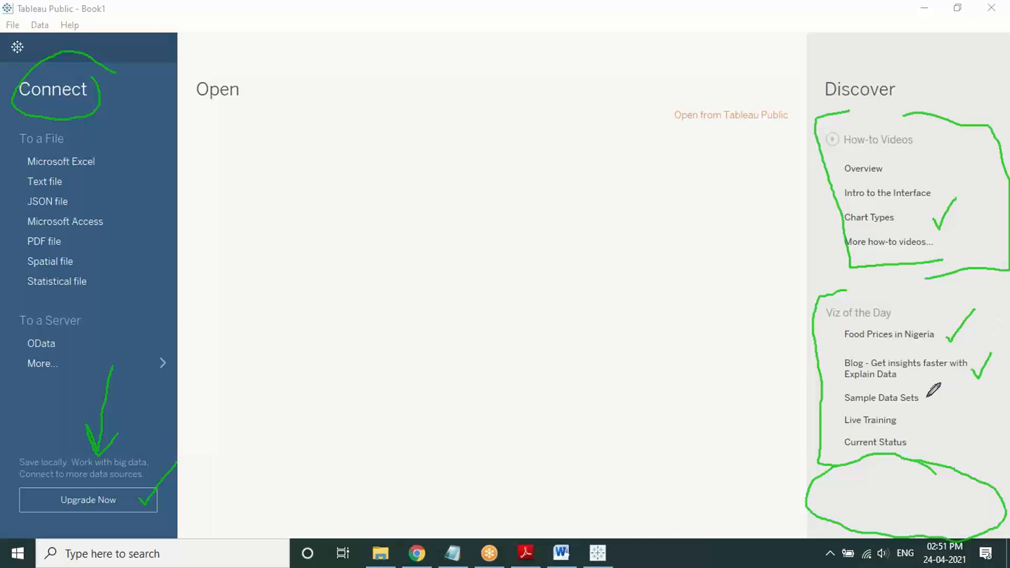
{"action": "mouse_move", "coordinate": [925, 393]}
{"action": "left_mouse_down"}
{"action": "mouse_move", "coordinate": [929, 401]}
{"action": "mouse_move", "coordinate": [954, 377]}
{"action": "left_mouse_up"}
{"action": "mouse_move", "coordinate": [900, 411]}
{"action": "left_mouse_down"}
{"action": "mouse_move", "coordinate": [914, 400]}
{"action": "mouse_move", "coordinate": [904, 453]}
{"action": "left_mouse_up"}
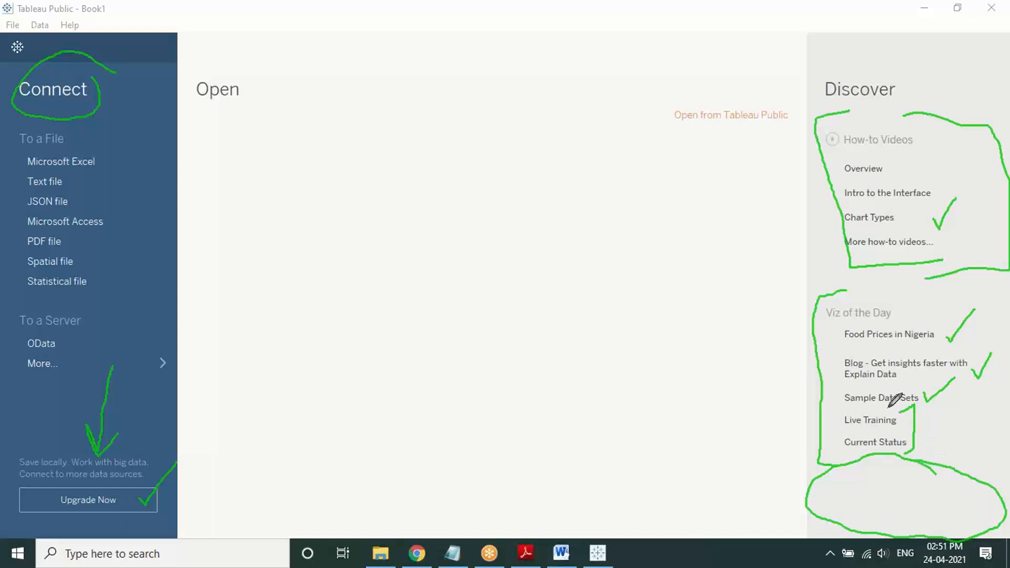
{"action": "left_click", "coordinate": [709, 301]}
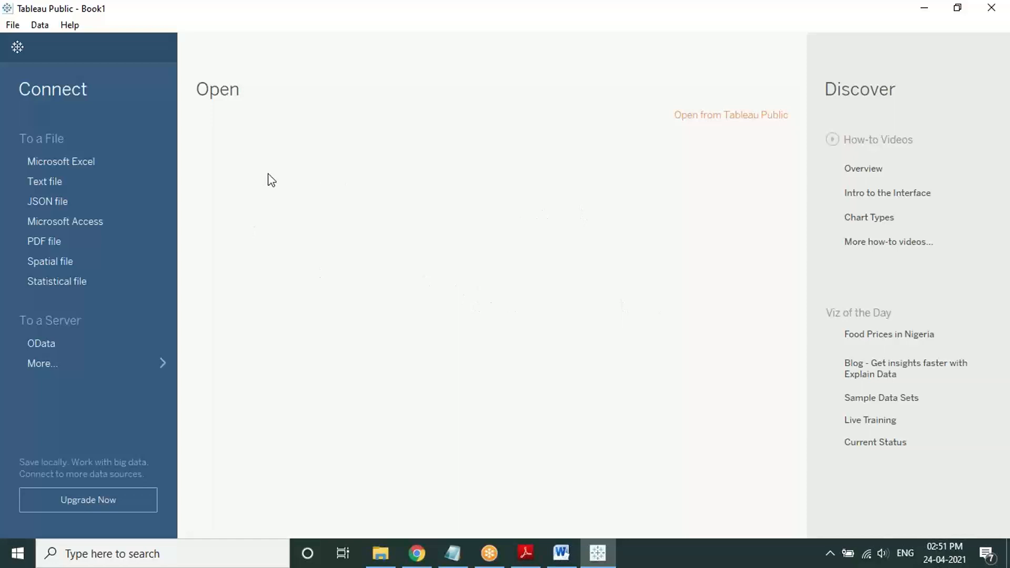
{"action": "left_click", "coordinate": [523, 6]}
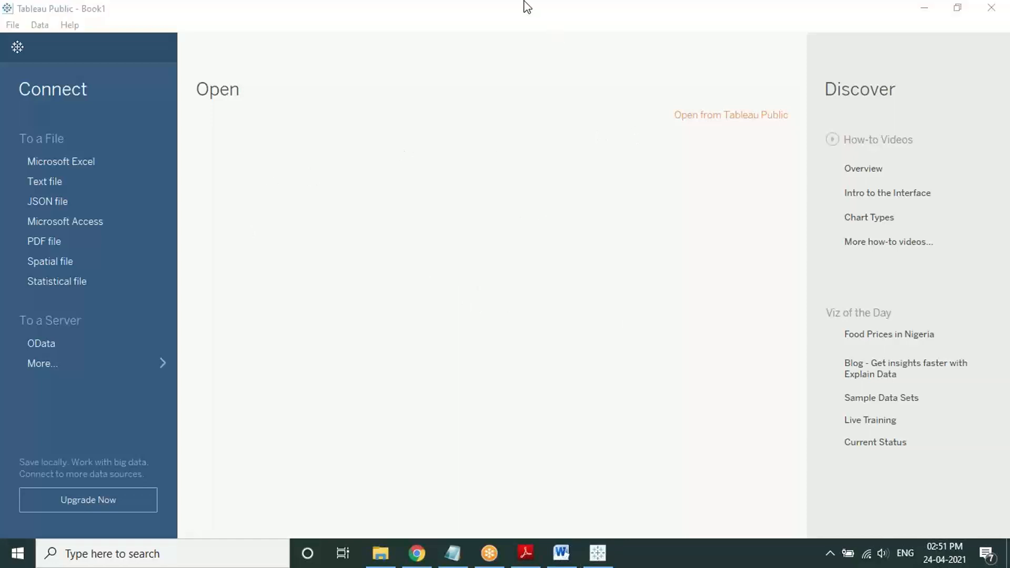
{"action": "left_click", "coordinate": [509, 41]}
{"action": "mouse_move", "coordinate": [278, 100]}
{"action": "left_mouse_down"}
{"action": "mouse_move", "coordinate": [337, 314]}
{"action": "mouse_move", "coordinate": [685, 196]}
{"action": "mouse_move", "coordinate": [537, 71]}
{"action": "mouse_move", "coordinate": [268, 104]}
{"action": "left_mouse_up"}
{"action": "mouse_move", "coordinate": [249, 372]}
{"action": "left_mouse_down"}
{"action": "mouse_move", "coordinate": [230, 426]}
{"action": "mouse_move", "coordinate": [408, 511]}
{"action": "mouse_move", "coordinate": [710, 476]}
{"action": "mouse_move", "coordinate": [425, 357]}
{"action": "left_mouse_up"}
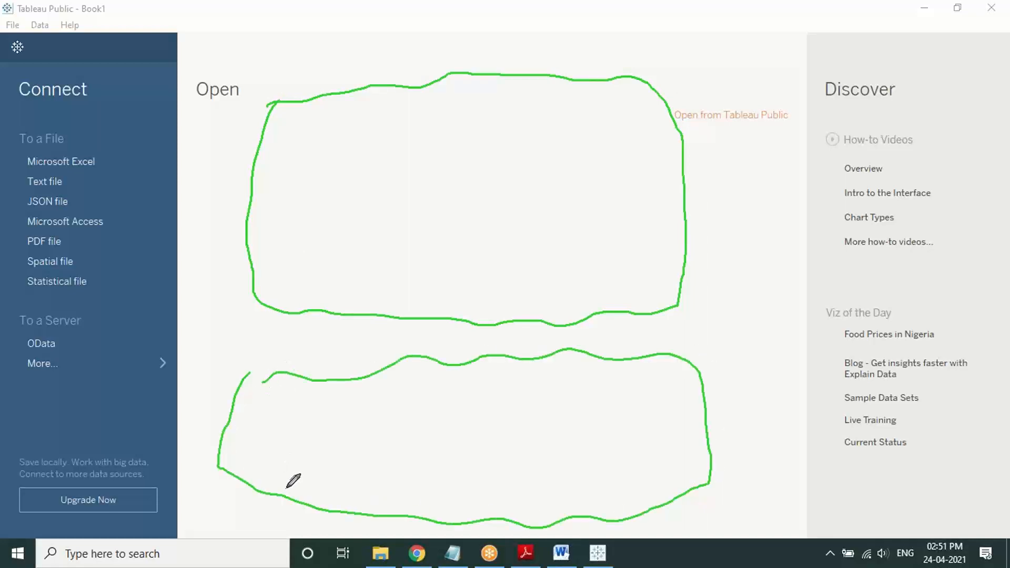
{"action": "right_click", "coordinate": [495, 221]}
{"action": "left_click", "coordinate": [528, 305]}
{"action": "right_click", "coordinate": [487, 190]}
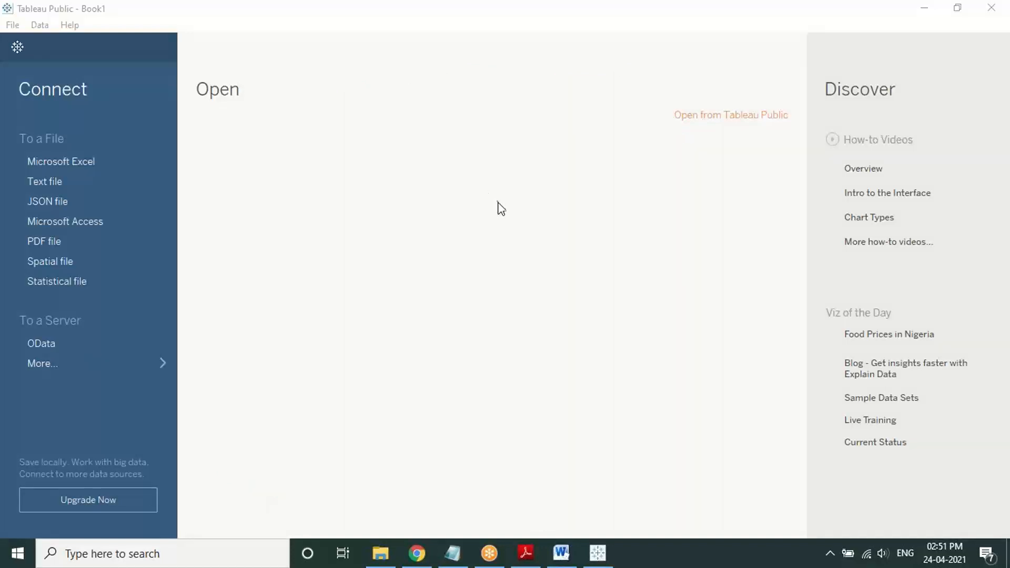
{"action": "left_click", "coordinate": [498, 202]}
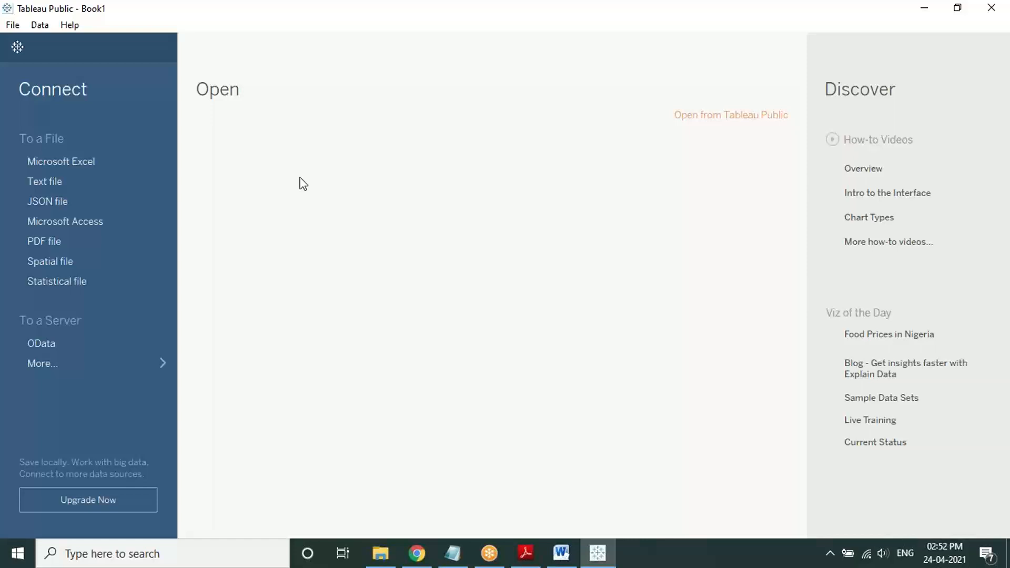
{"action": "left_click", "coordinate": [599, 25]}
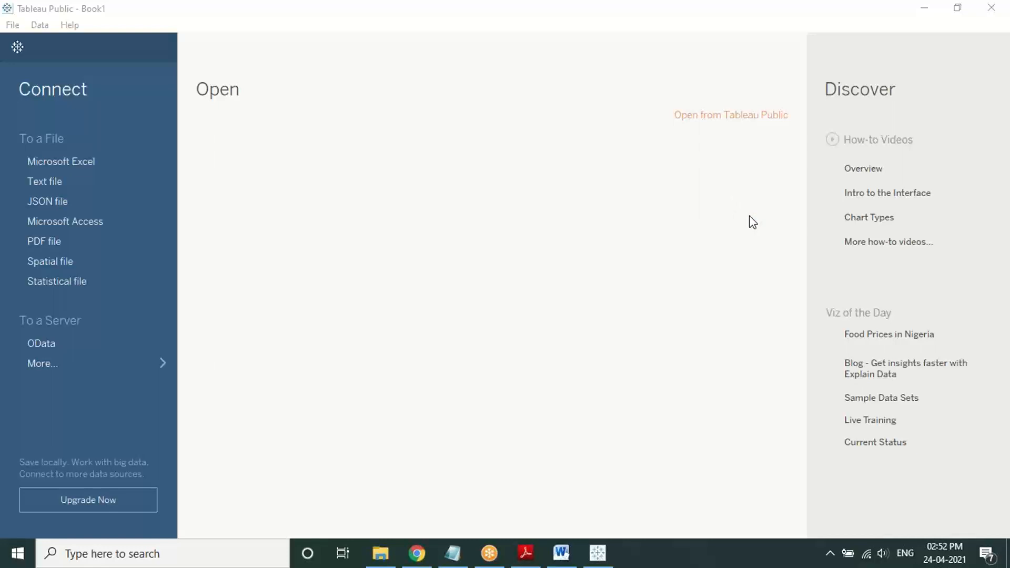
{"action": "key", "text": "XF86AudioLowerVolume"}
{"action": "key", "text": "XF86AudioLowerVolume"}
{"action": "key", "text": "XF86AudioLowerVolume"}
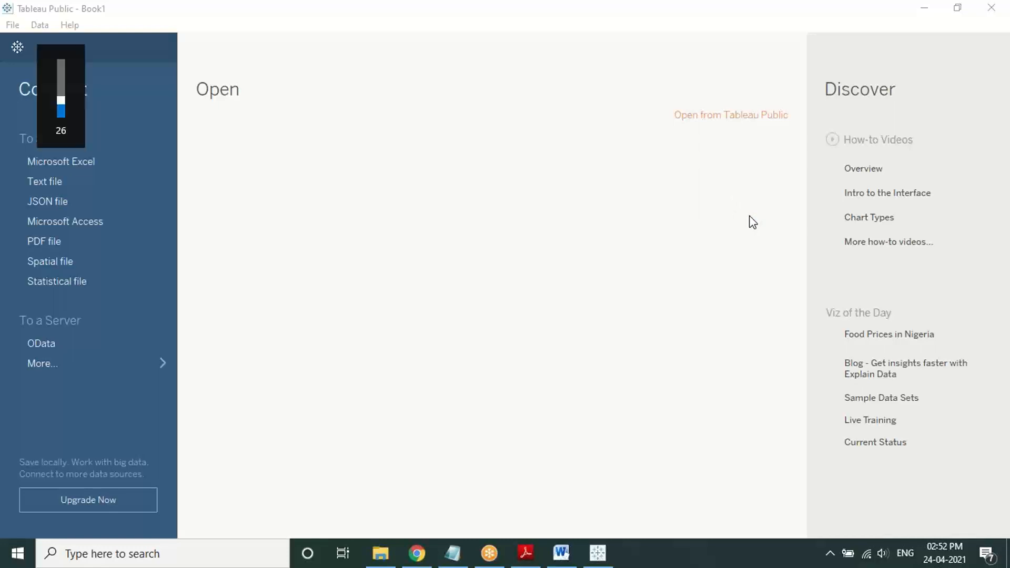
{"action": "key", "text": "XF86AudioRaiseVolume"}
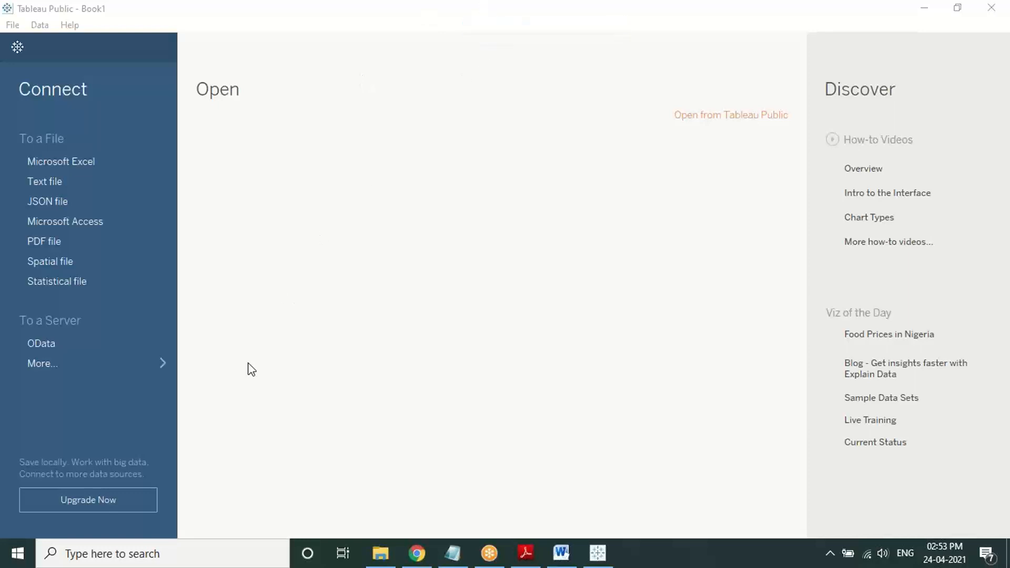
{"action": "left_click", "coordinate": [518, 38]}
{"action": "mouse_move", "coordinate": [216, 379]}
{"action": "left_mouse_down"}
{"action": "mouse_move", "coordinate": [284, 491]}
{"action": "mouse_move", "coordinate": [445, 395]}
{"action": "mouse_move", "coordinate": [236, 354]}
{"action": "mouse_move", "coordinate": [197, 370]}
{"action": "left_mouse_up"}
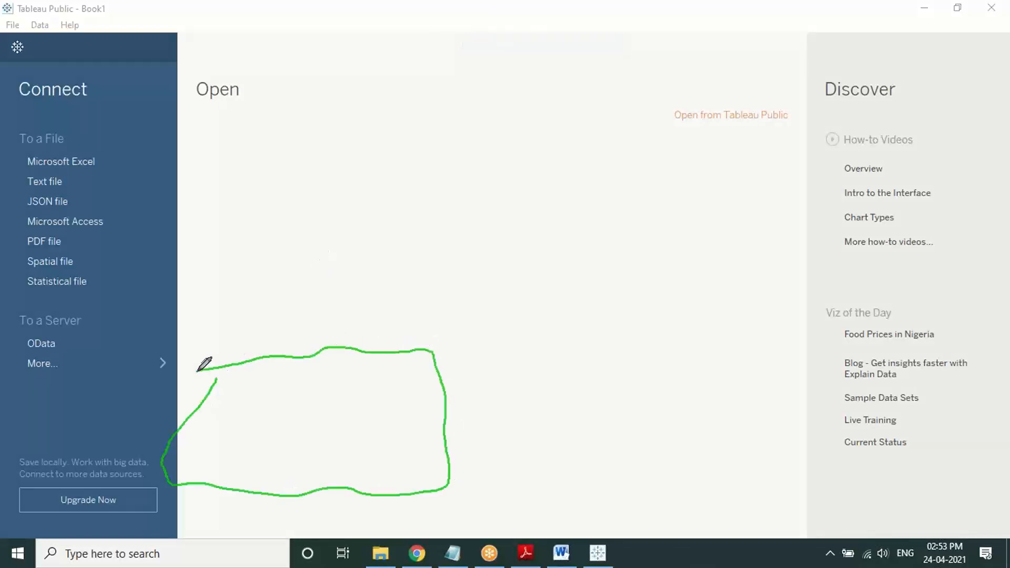
{"action": "left_click", "coordinate": [332, 363]}
{"action": "right_click", "coordinate": [325, 296]}
{"action": "left_click", "coordinate": [330, 302]}
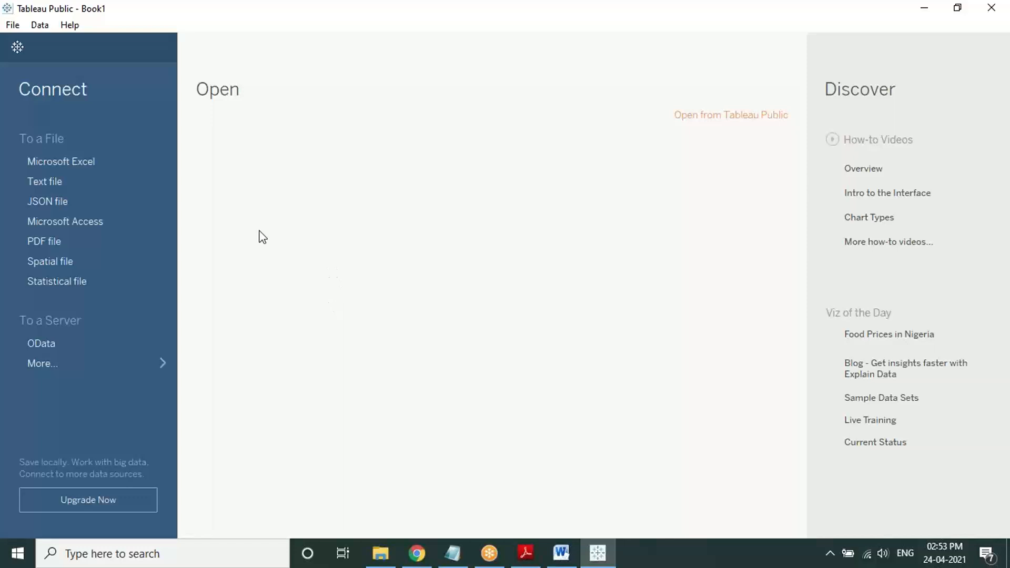
Step: Connect via Microsoft Excel to Sample - Superstore in Datasources > 2021.1 > en_US-US
{"action": "left_click", "coordinate": [90, 162]}
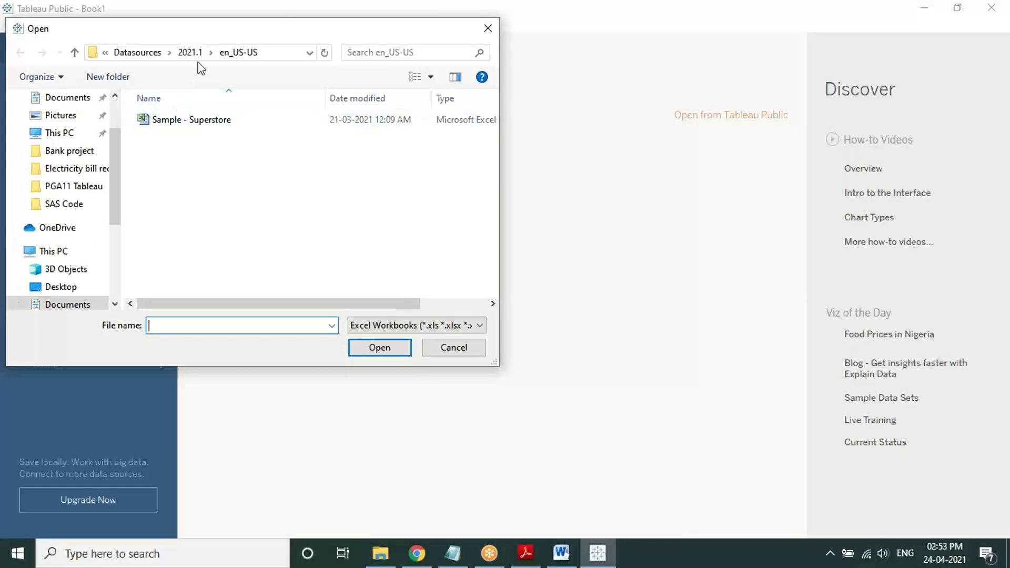
{"action": "left_click", "coordinate": [267, 57]}
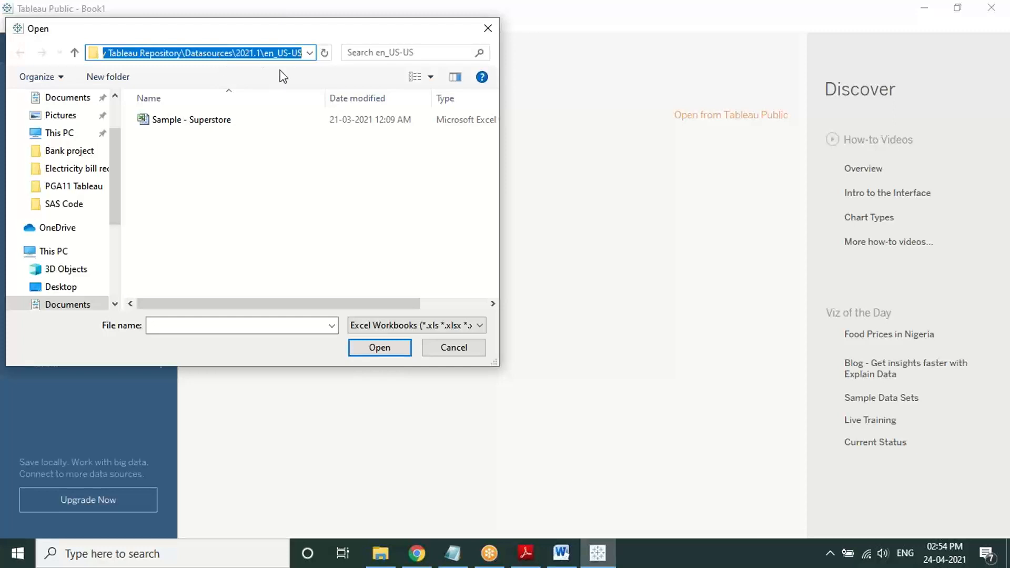
{"action": "left_click", "coordinate": [74, 53]}
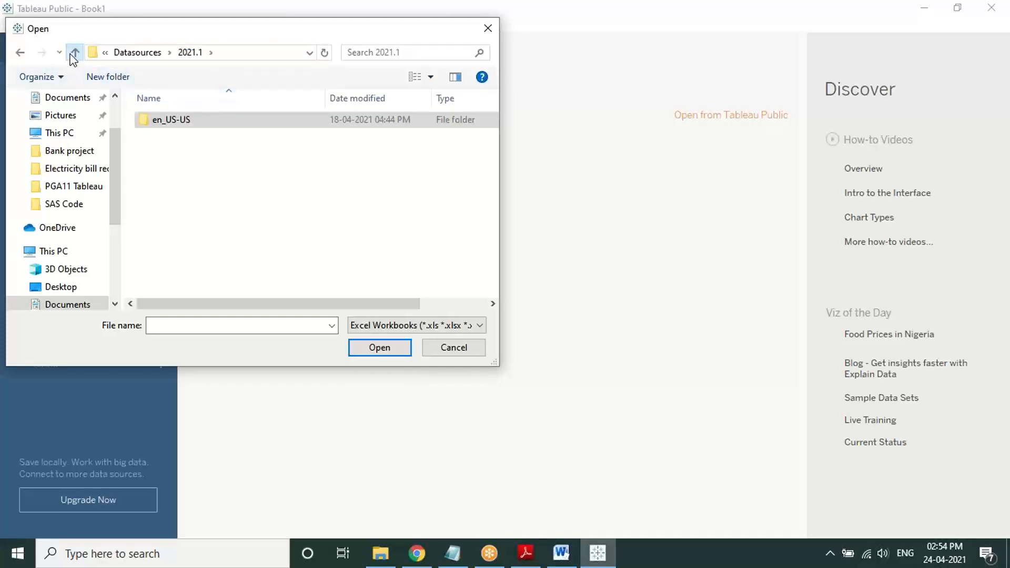
{"action": "left_click", "coordinate": [74, 53]}
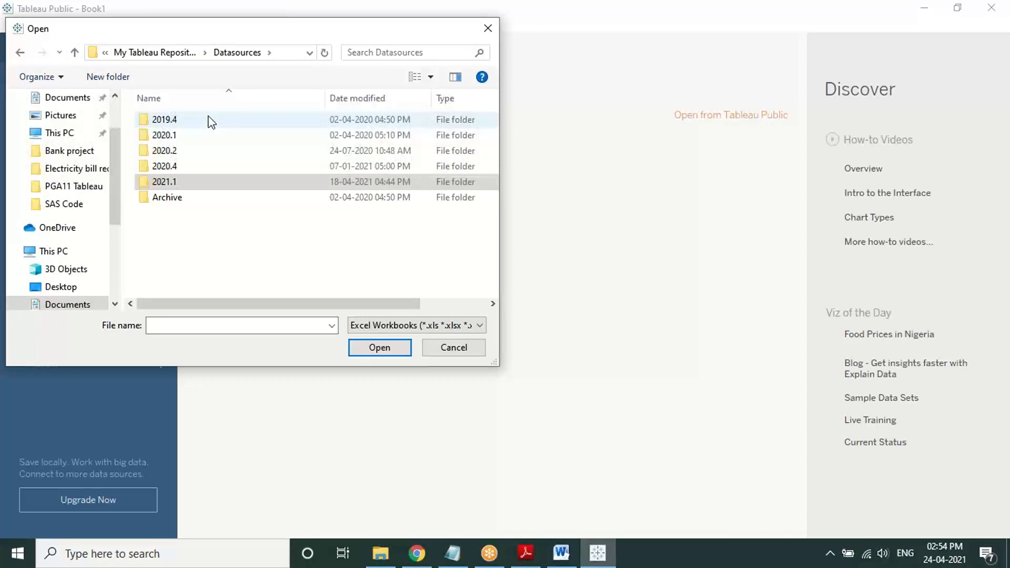
{"action": "double_click", "coordinate": [194, 184]}
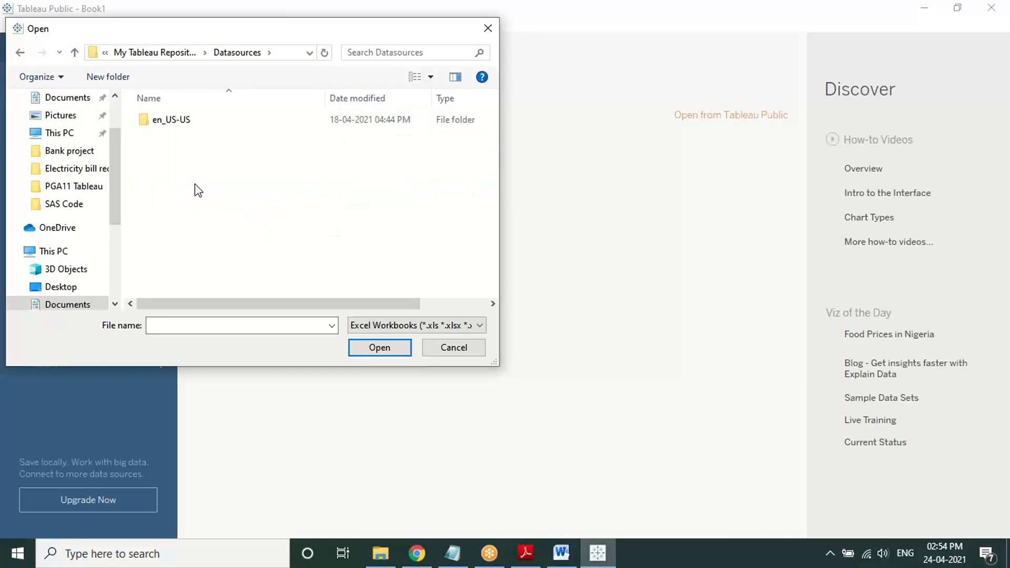
{"action": "double_click", "coordinate": [185, 122]}
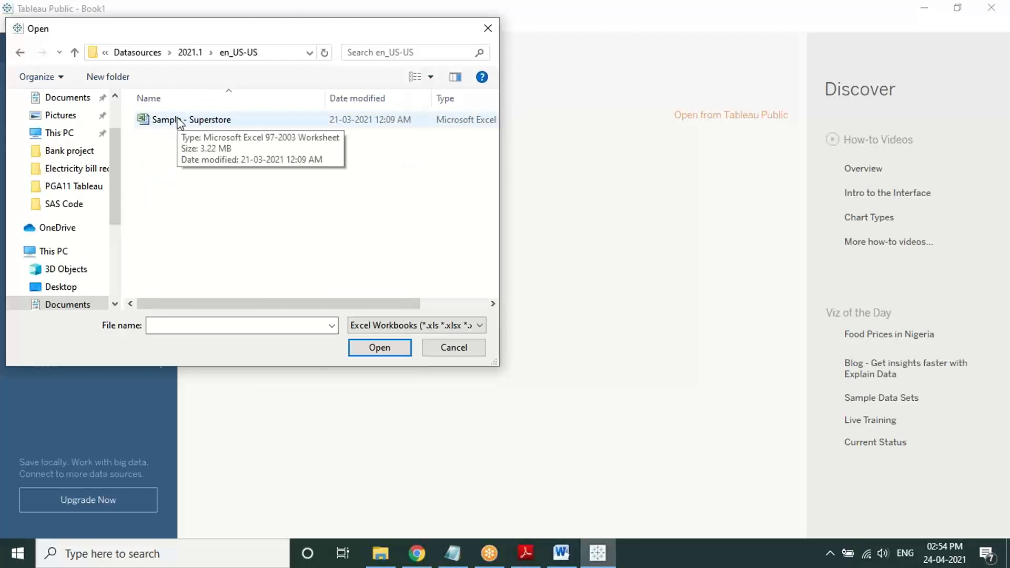
{"action": "left_click", "coordinate": [180, 121]}
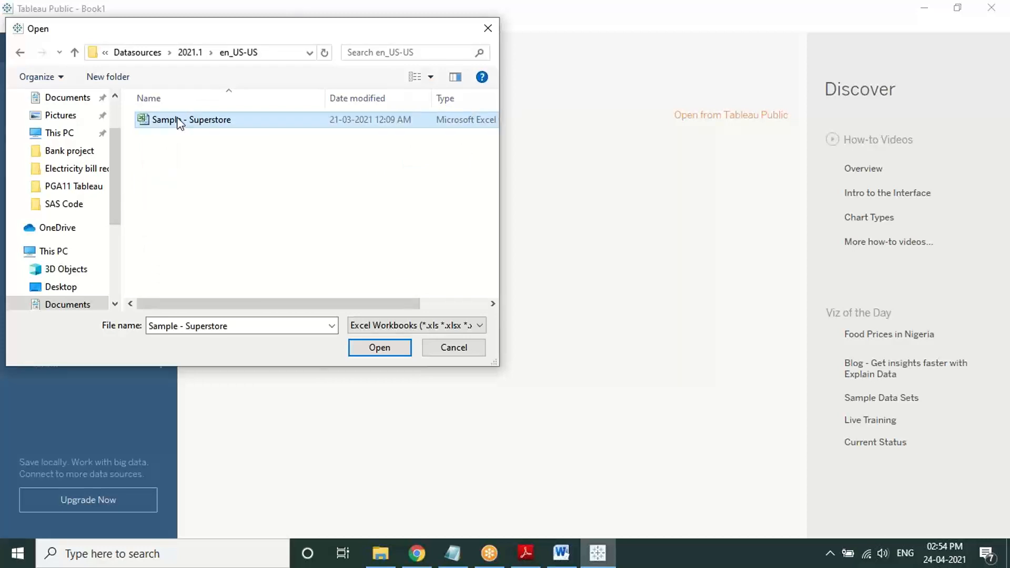
{"action": "left_click", "coordinate": [361, 353]}
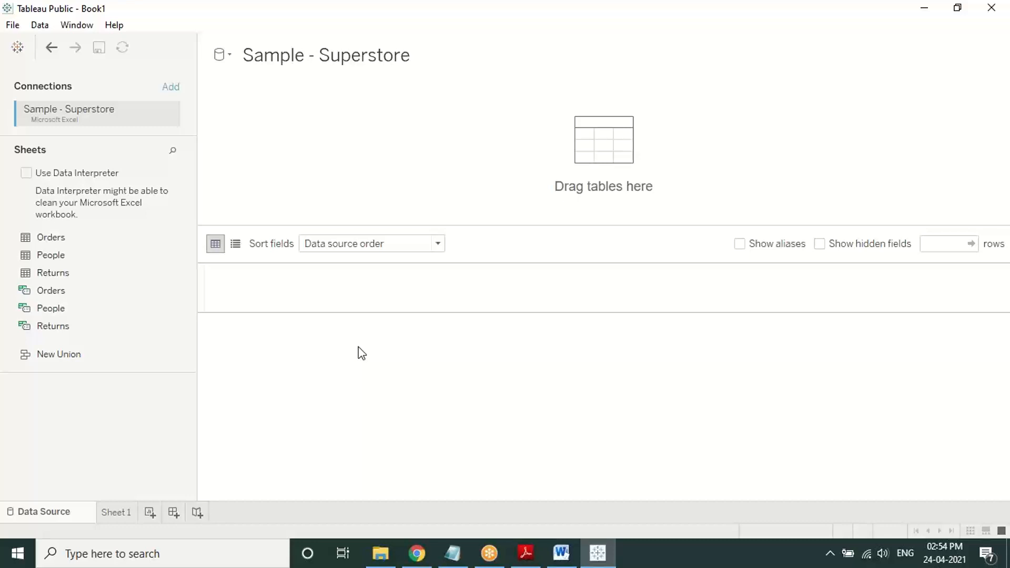
Step: Leave the Data Source page for the start page using the Tableau home logo
{"action": "left_click", "coordinate": [18, 48]}
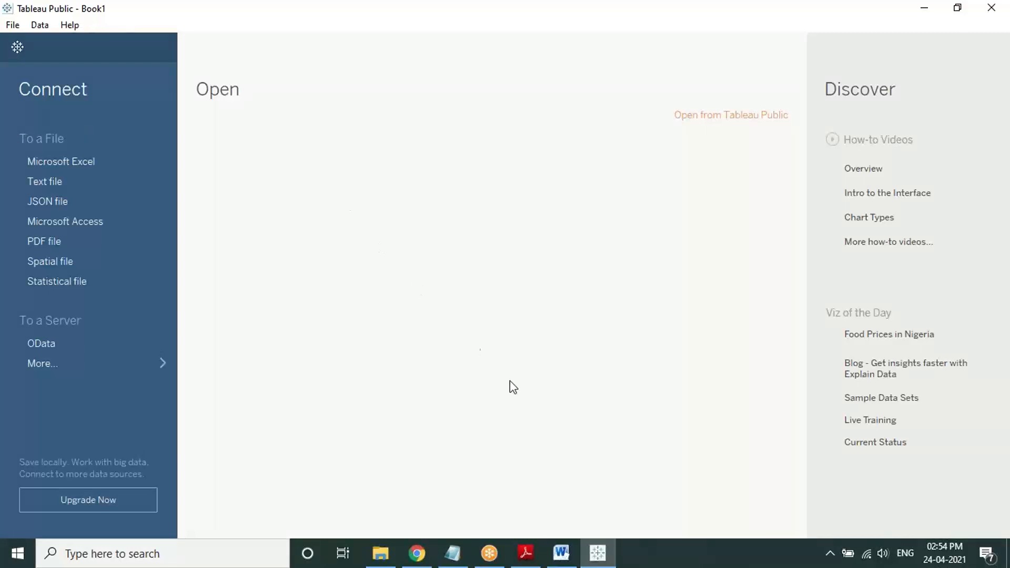
Step: Bring Tableau forward, start a Microsoft Excel connection and move up to the parent folder
{"action": "mouse_move", "coordinate": [599, 566]}
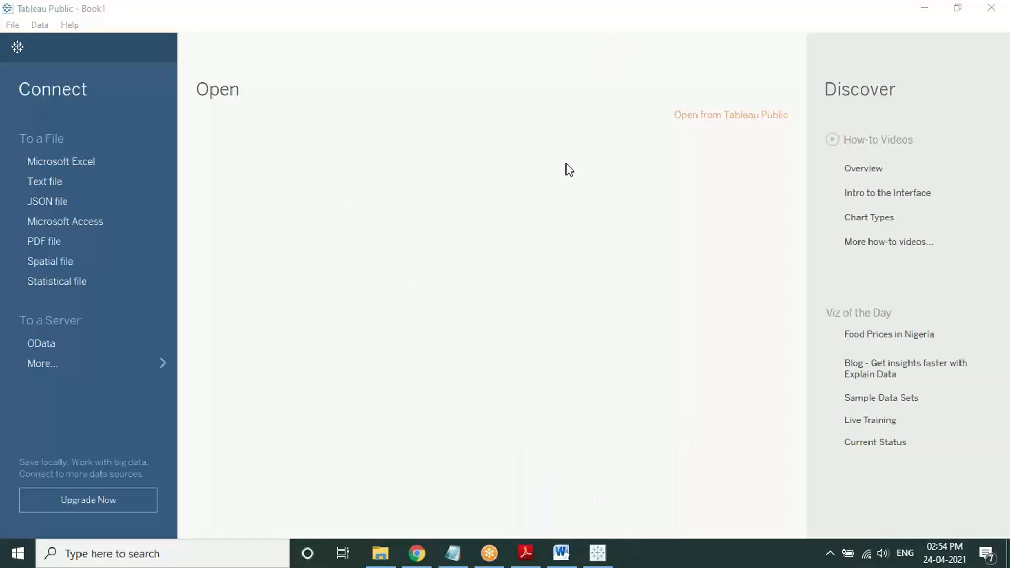
{"action": "left_click", "coordinate": [597, 554]}
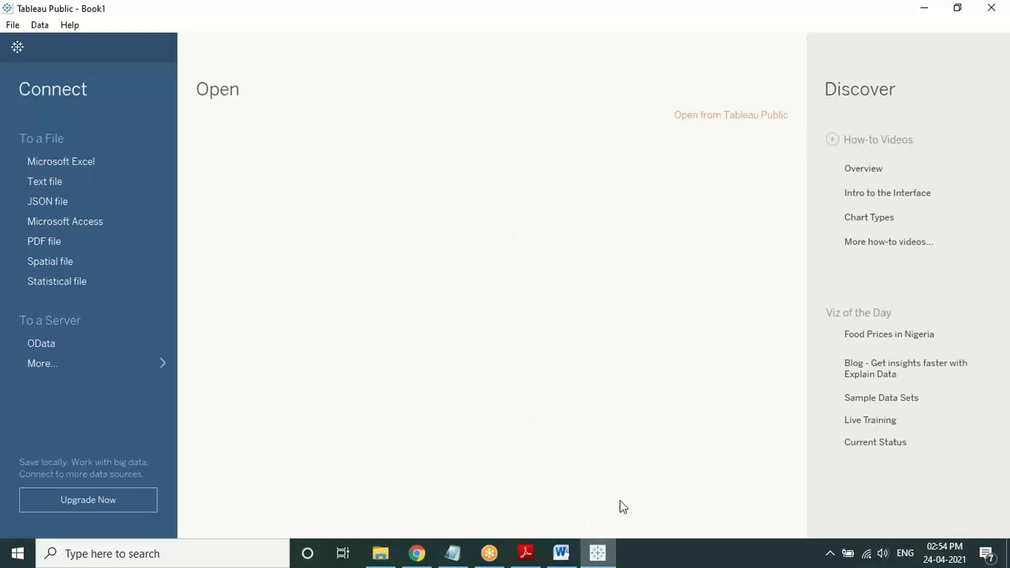
{"action": "left_click", "coordinate": [96, 165]}
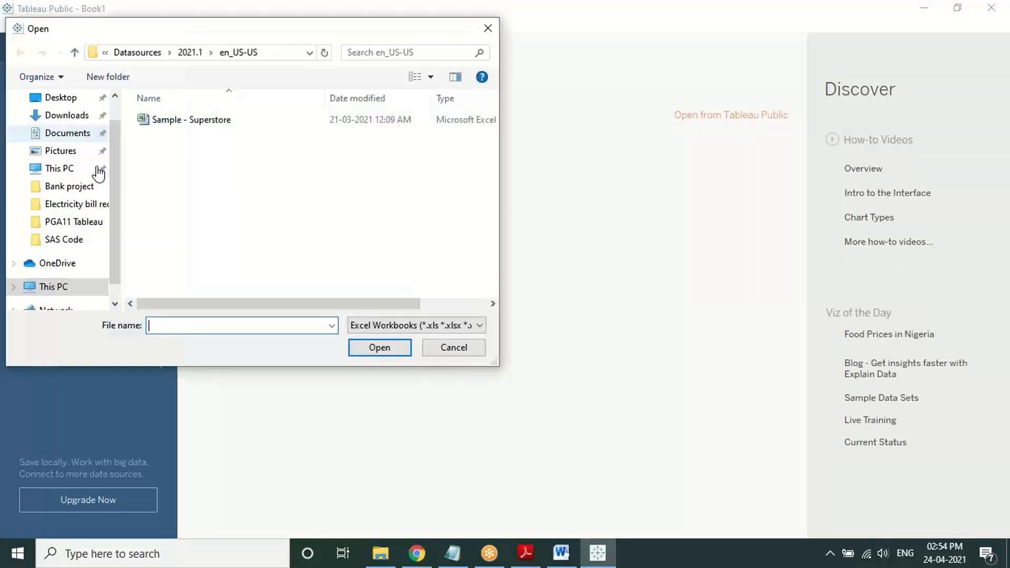
{"action": "left_click_drag", "start_coordinate": [162, 28], "coordinate": [307, 65]}
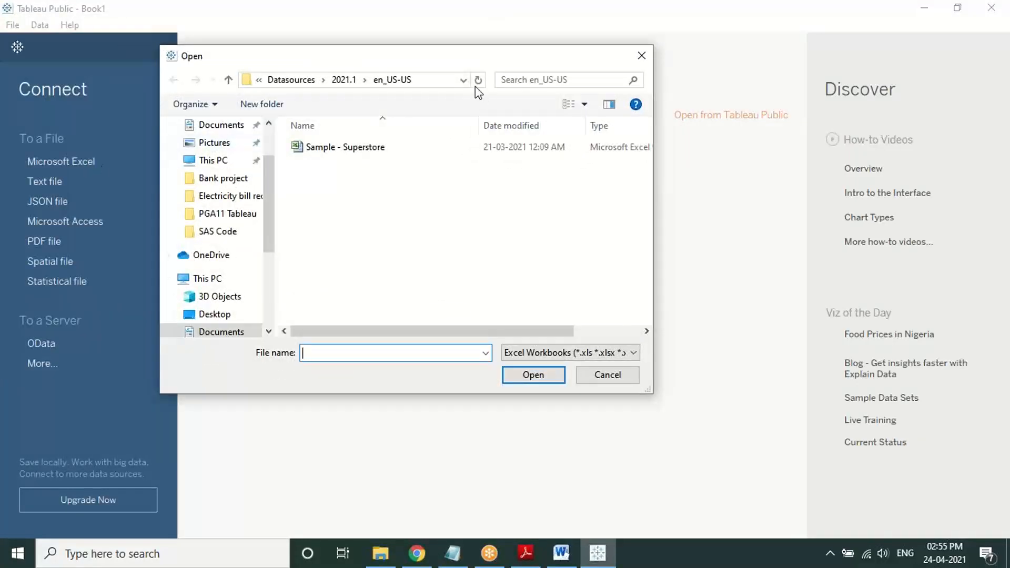
{"action": "left_click", "coordinate": [463, 80]}
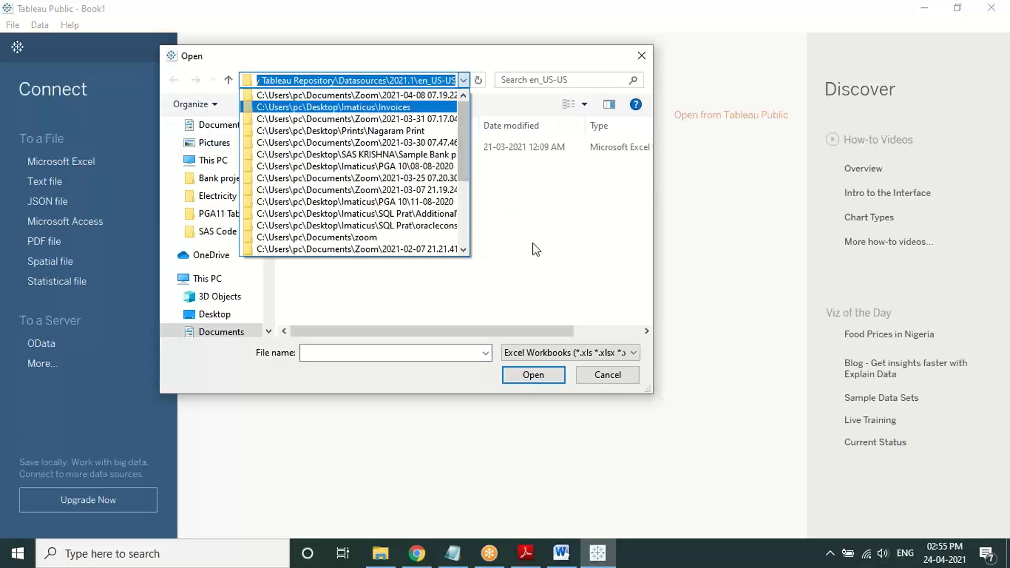
{"action": "left_click", "coordinate": [351, 200]}
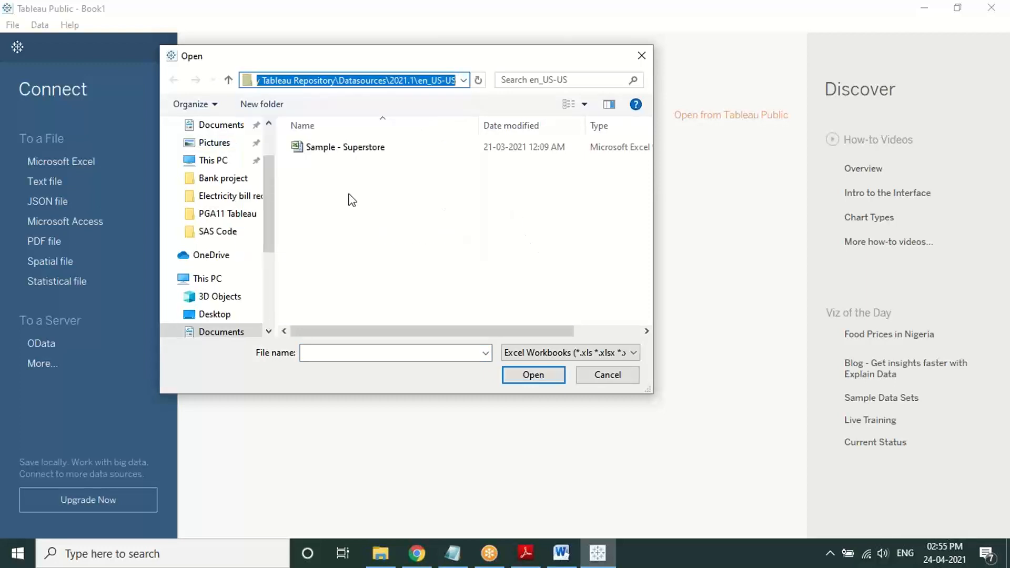
{"action": "left_click", "coordinate": [228, 80]}
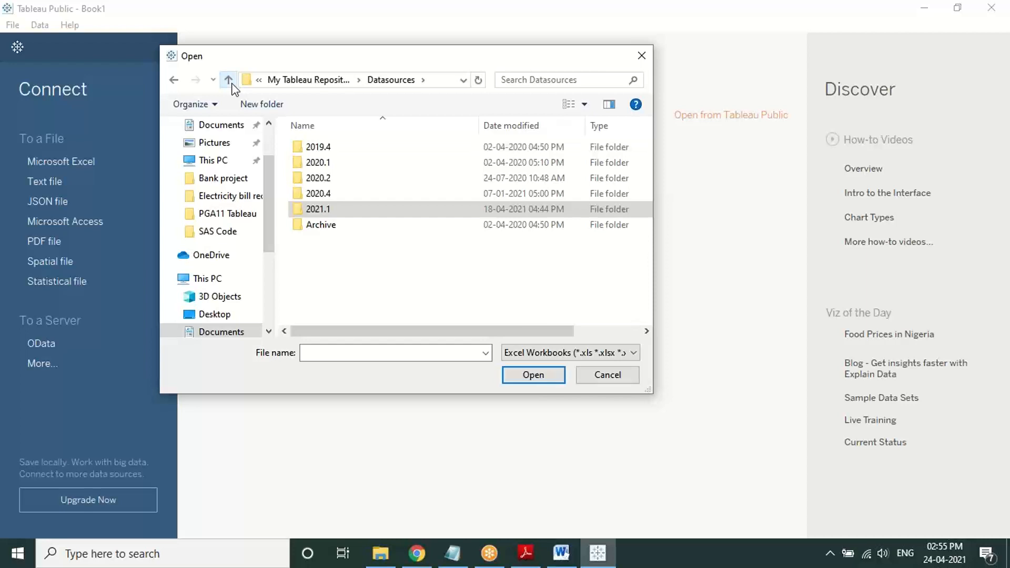
{"action": "left_click", "coordinate": [437, 80]}
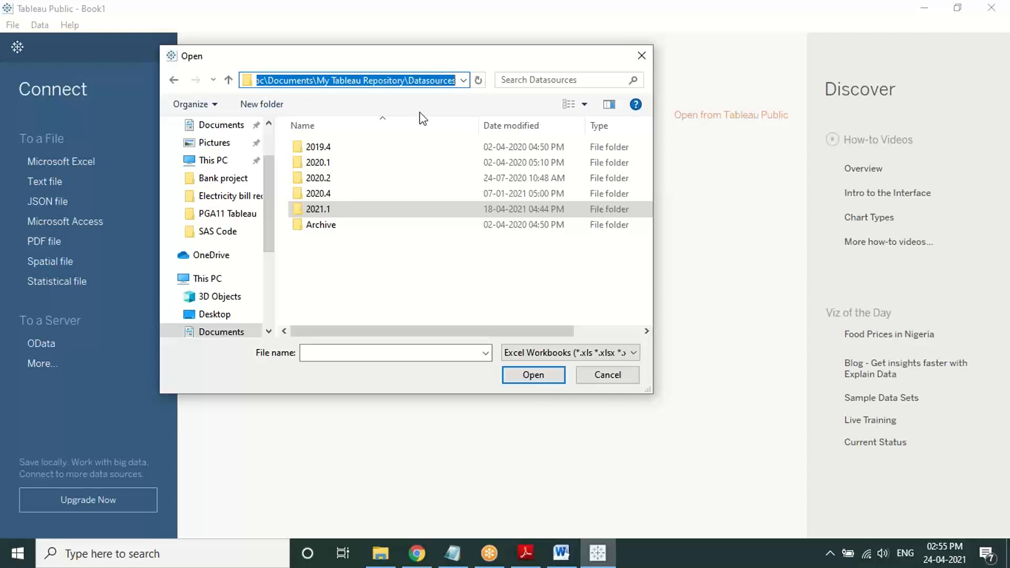
Step: Open 2021.1 > en_US-US and open Sample - Superstore as the Sample - Superstore (2) source
{"action": "double_click", "coordinate": [398, 210]}
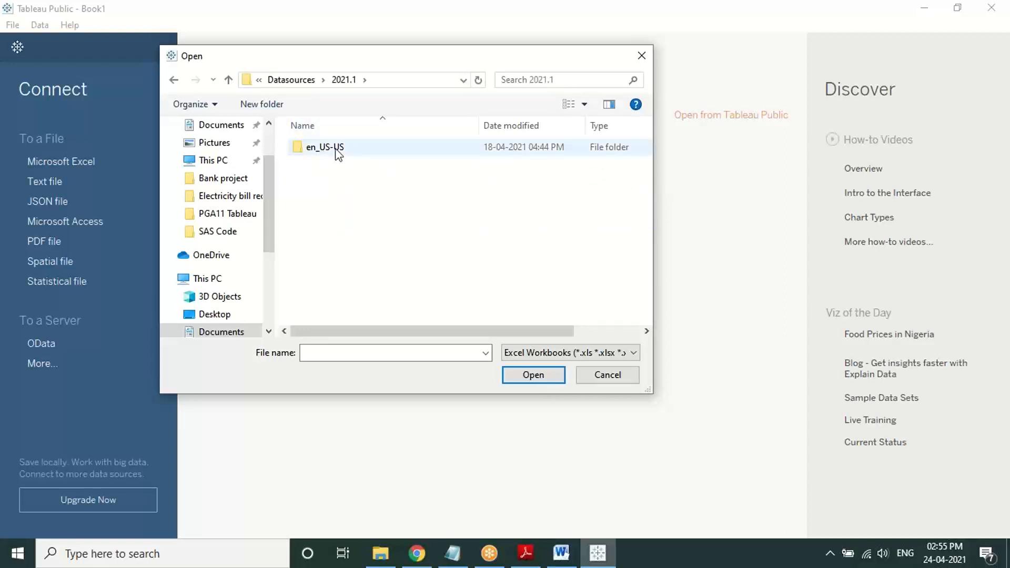
{"action": "double_click", "coordinate": [333, 149]}
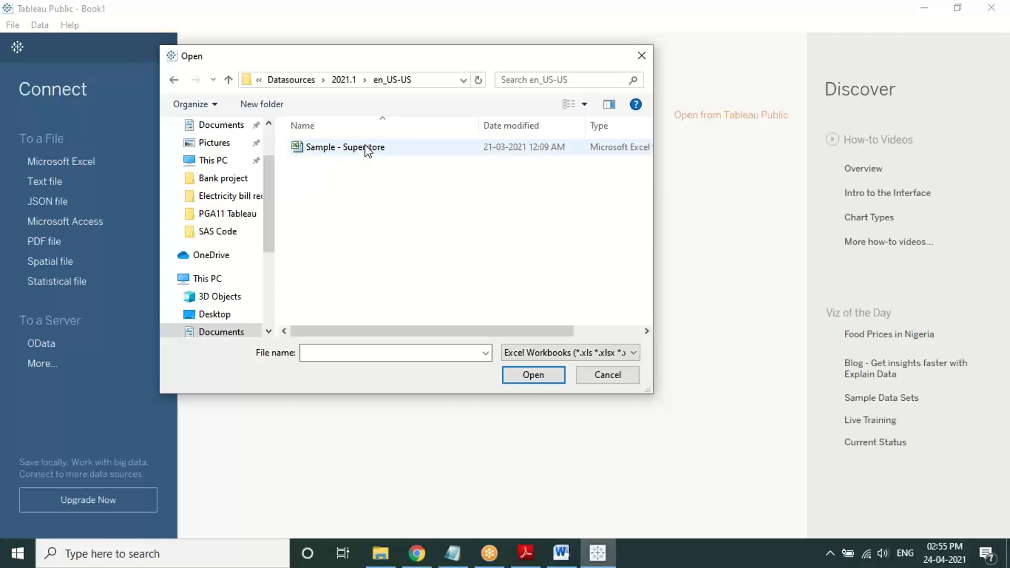
{"action": "left_click", "coordinate": [398, 148]}
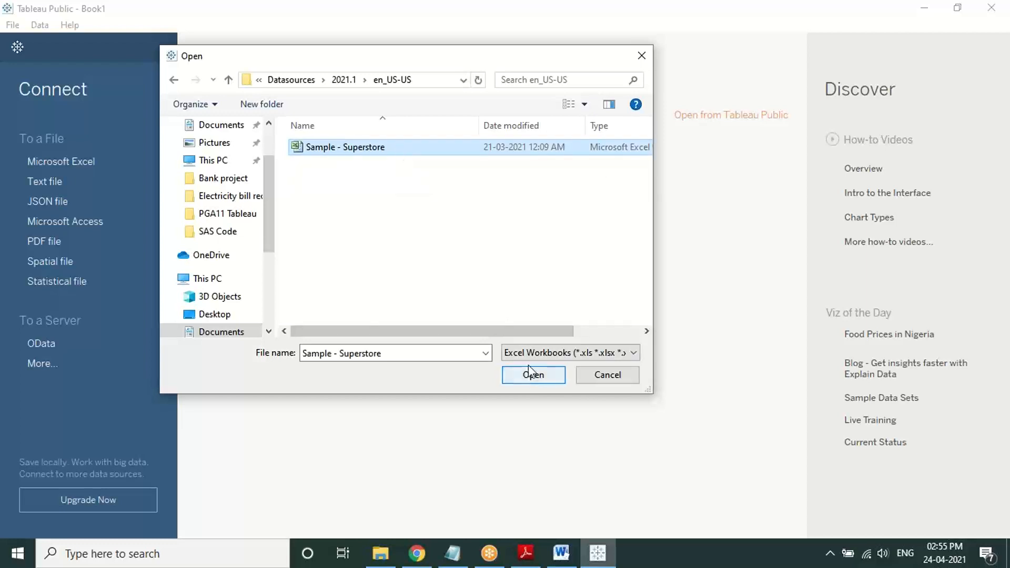
{"action": "left_click", "coordinate": [637, 22]}
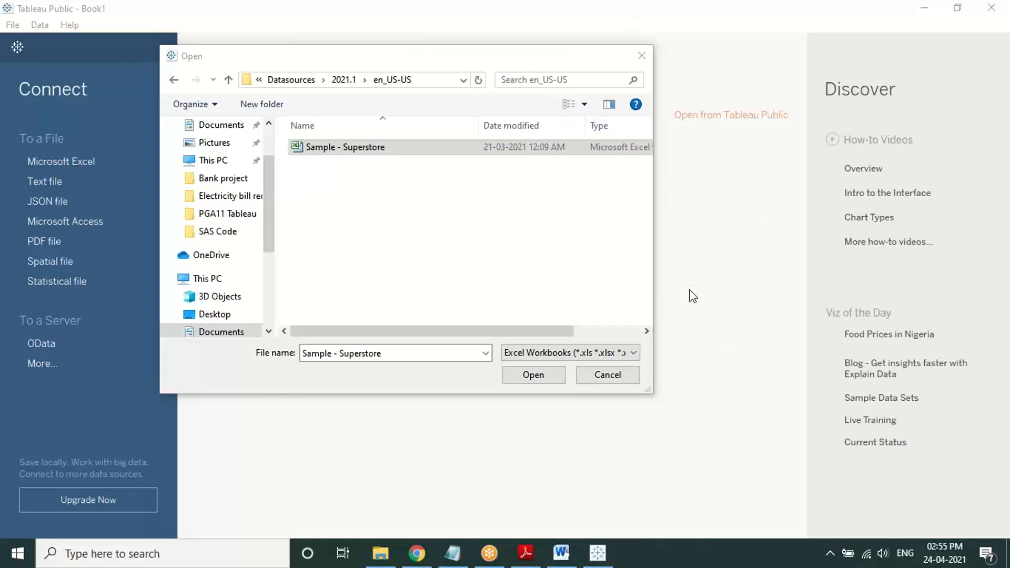
{"action": "left_click", "coordinate": [548, 374]}
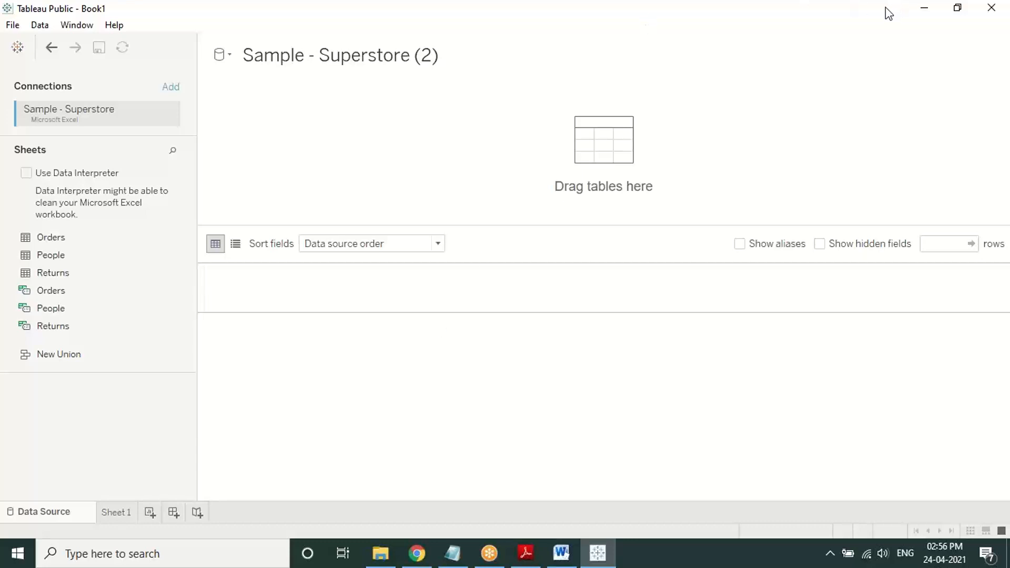
Step: Close Tableau, minimise Adobe Reader and relaunch Tableau Public 2021.1 from the desktop shortcut
{"action": "left_click", "coordinate": [991, 8]}
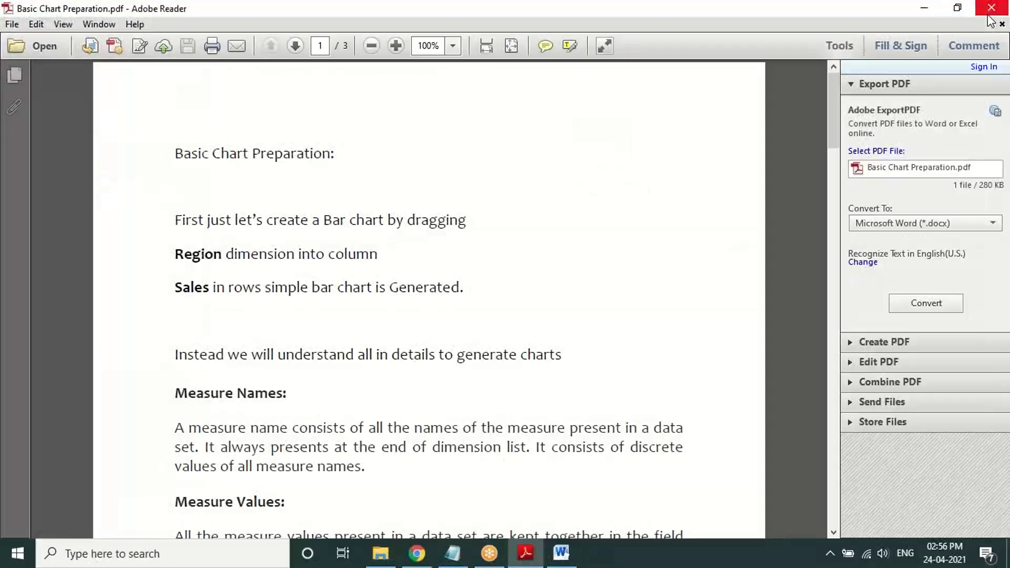
{"action": "left_click", "coordinate": [933, 6]}
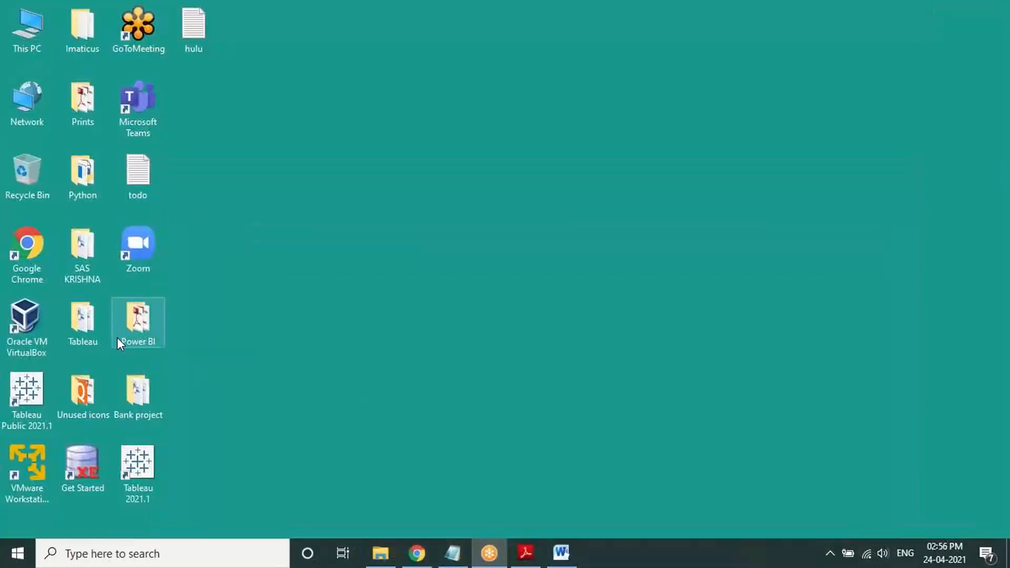
{"action": "double_click", "coordinate": [49, 389]}
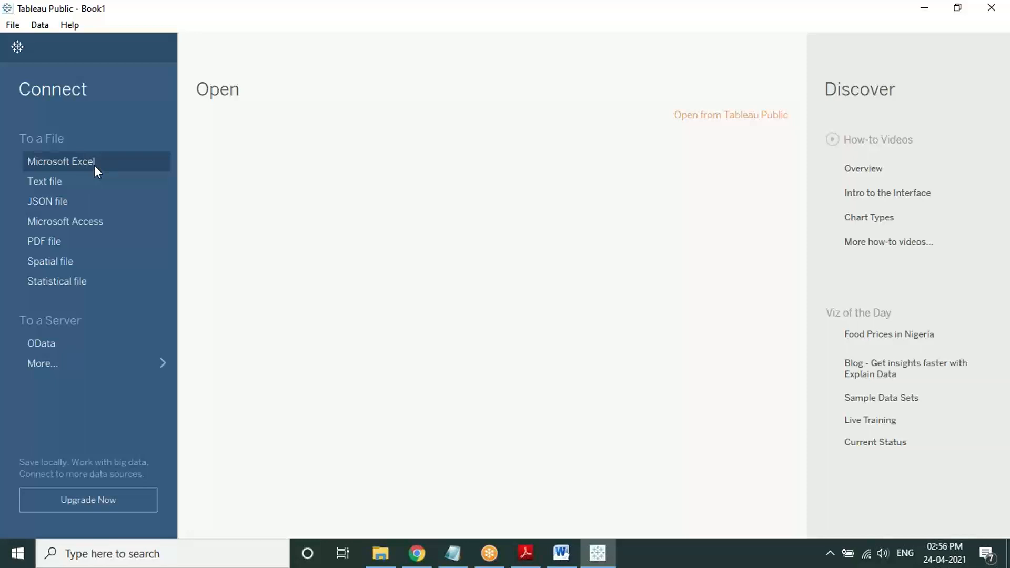
Step: Expand the More connectors list (Google Sheets, OData, Web Data Connector), then choose Microsoft Excel
{"action": "left_click", "coordinate": [83, 360]}
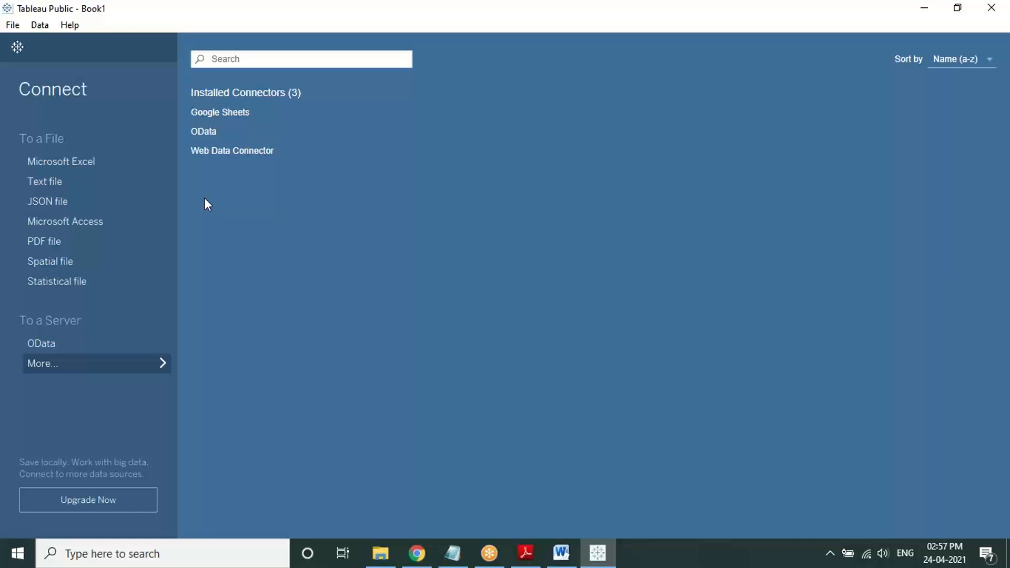
{"action": "left_click", "coordinate": [63, 163]}
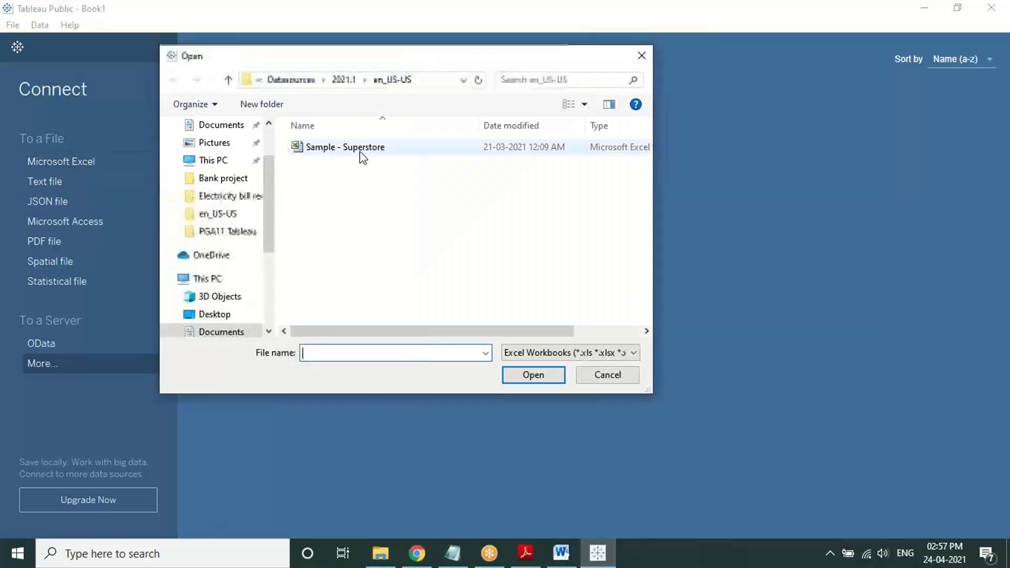
Step: Open the Sample - Superstore workbook from the en_US-US folder
{"action": "left_click", "coordinate": [362, 154]}
{"action": "left_click", "coordinate": [535, 376]}
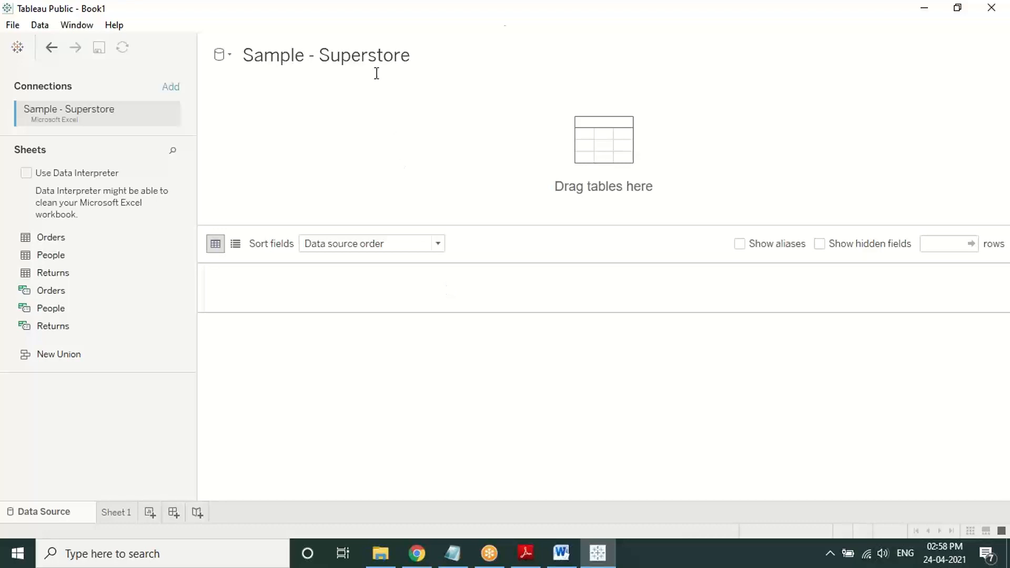
{"action": "left_click", "coordinate": [501, 10]}
{"action": "left_click", "coordinate": [496, 40]}
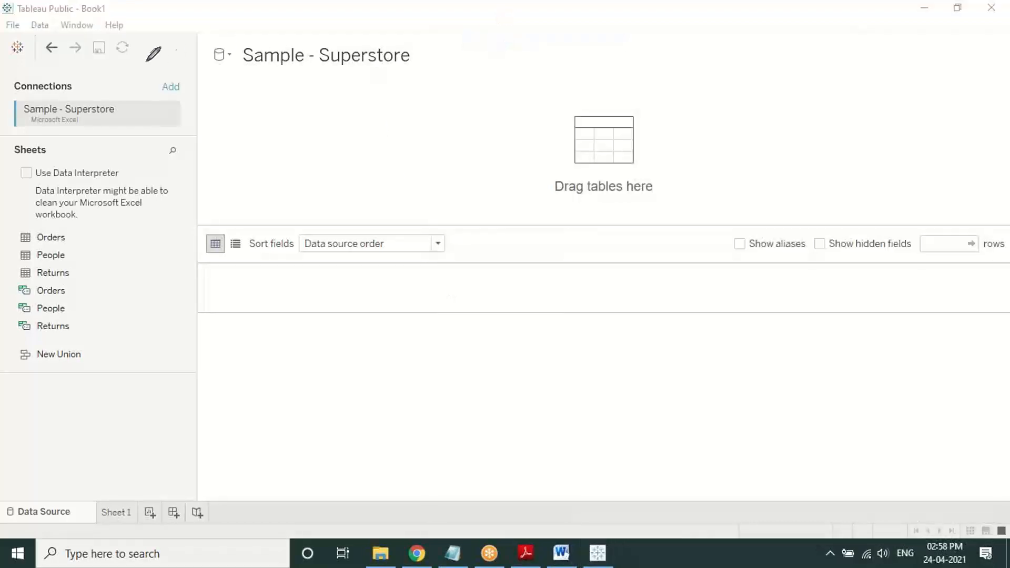
{"action": "mouse_move", "coordinate": [5, 71]}
{"action": "left_mouse_down"}
{"action": "mouse_move", "coordinate": [15, 142]}
{"action": "mouse_move", "coordinate": [173, 138]}
{"action": "mouse_move", "coordinate": [154, 80]}
{"action": "mouse_move", "coordinate": [5, 71]}
{"action": "left_mouse_up"}
{"action": "left_click_drag", "start_coordinate": [104, 118], "coordinate": [121, 112]}
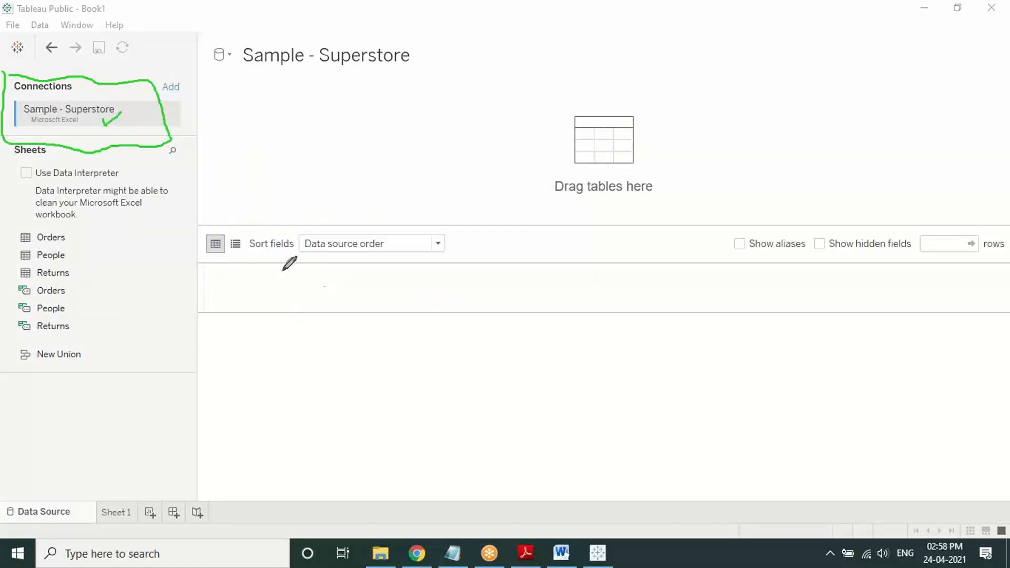
{"action": "left_click_drag", "start_coordinate": [132, 172], "coordinate": [155, 154]}
{"action": "mouse_move", "coordinate": [240, 181]}
{"action": "left_mouse_down"}
{"action": "mouse_move", "coordinate": [265, 161]}
{"action": "mouse_move", "coordinate": [337, 148]}
{"action": "mouse_move", "coordinate": [324, 172]}
{"action": "left_mouse_up"}
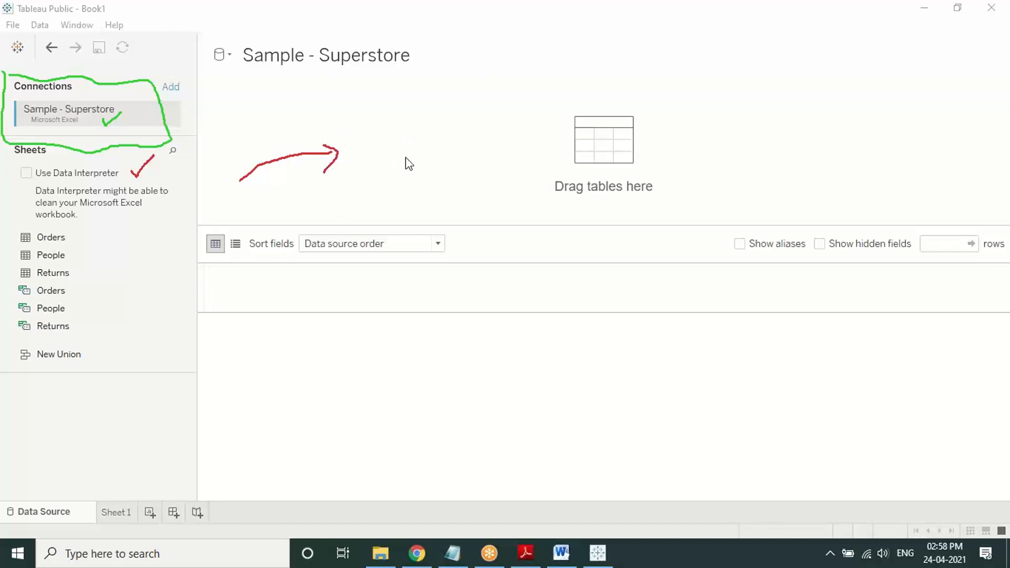
{"action": "left_click", "coordinate": [405, 157]}
{"action": "mouse_move", "coordinate": [76, 239]}
{"action": "left_mouse_down"}
{"action": "mouse_move", "coordinate": [222, 164]}
{"action": "mouse_move", "coordinate": [218, 196]}
{"action": "left_mouse_up"}
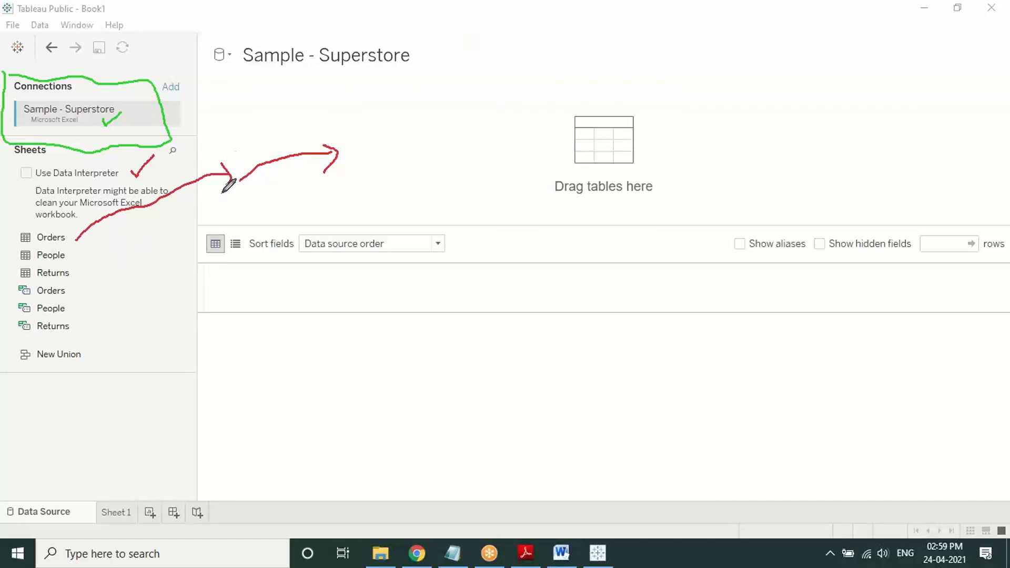
{"action": "left_click", "coordinate": [398, 182]}
{"action": "left_click", "coordinate": [71, 243]}
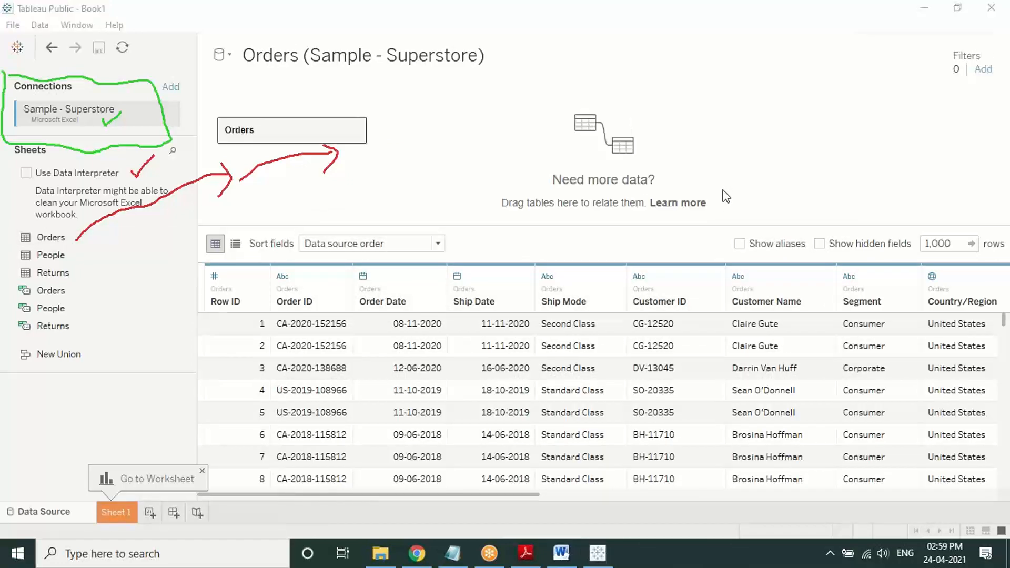
{"action": "key", "text": "XF86AudioRaiseVolume"}
{"action": "key", "text": "XF86AudioRaiseVolume"}
{"action": "key", "text": "XF86AudioRaiseVolume"}
{"action": "key", "text": "XF86AudioRaiseVolume"}
{"action": "key", "text": "XF86AudioRaiseVolume"}
{"action": "key", "text": "XF86AudioRaiseVolume"}
{"action": "key", "text": "XF86AudioRaiseVolume"}
{"action": "key", "text": "Escape"}
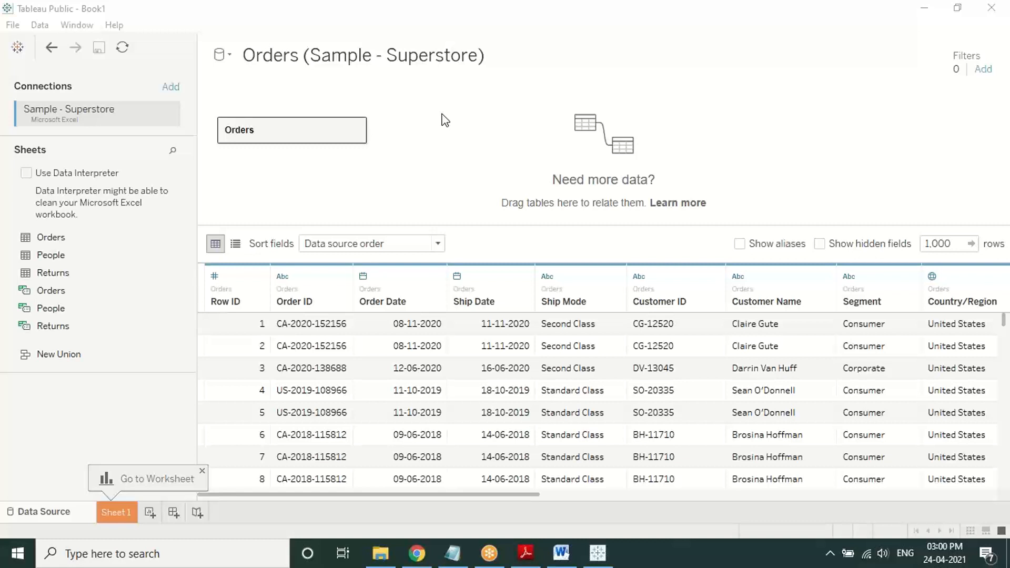
{"action": "left_click", "coordinate": [596, 550]}
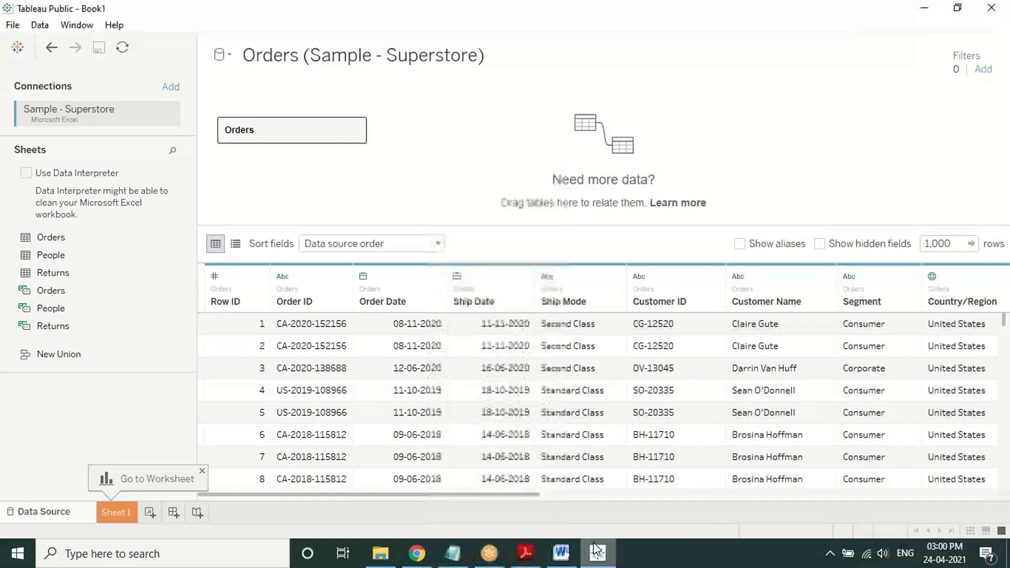
Step: From the start page, open Sample - Superstore as a new Microsoft Excel connection
{"action": "left_click", "coordinate": [19, 47]}
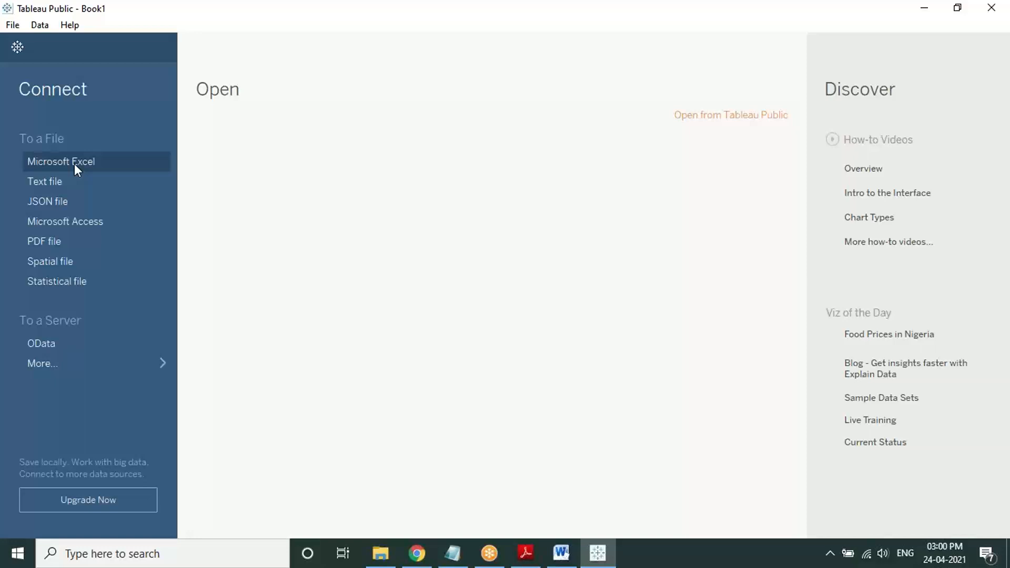
{"action": "left_click", "coordinate": [76, 166]}
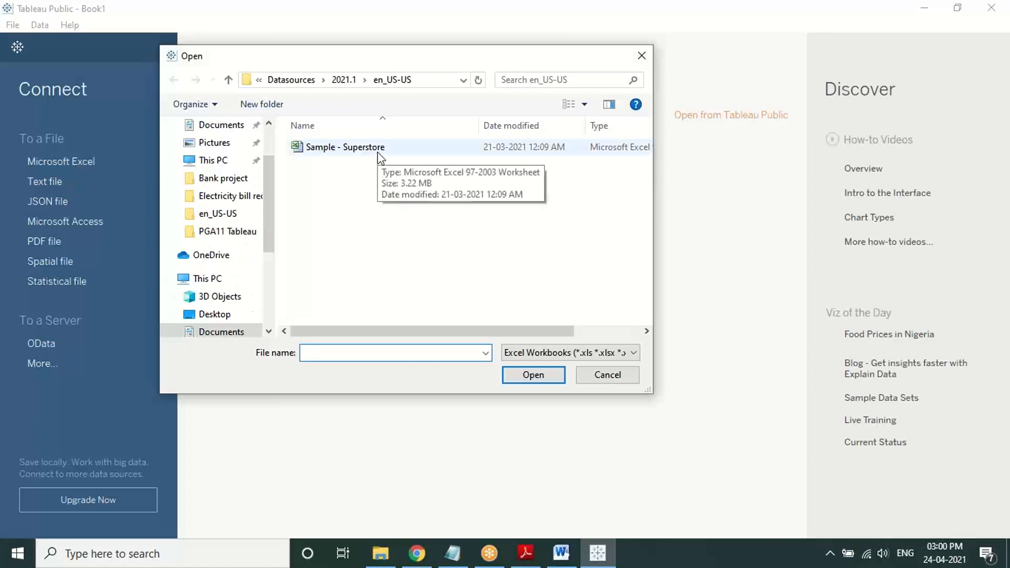
{"action": "left_click", "coordinate": [378, 153]}
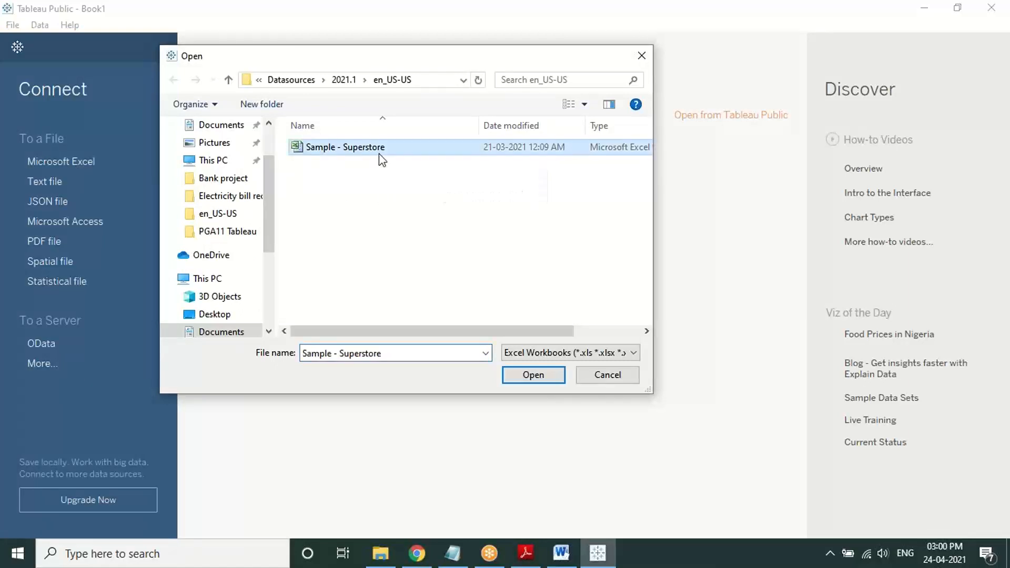
{"action": "left_click", "coordinate": [557, 379]}
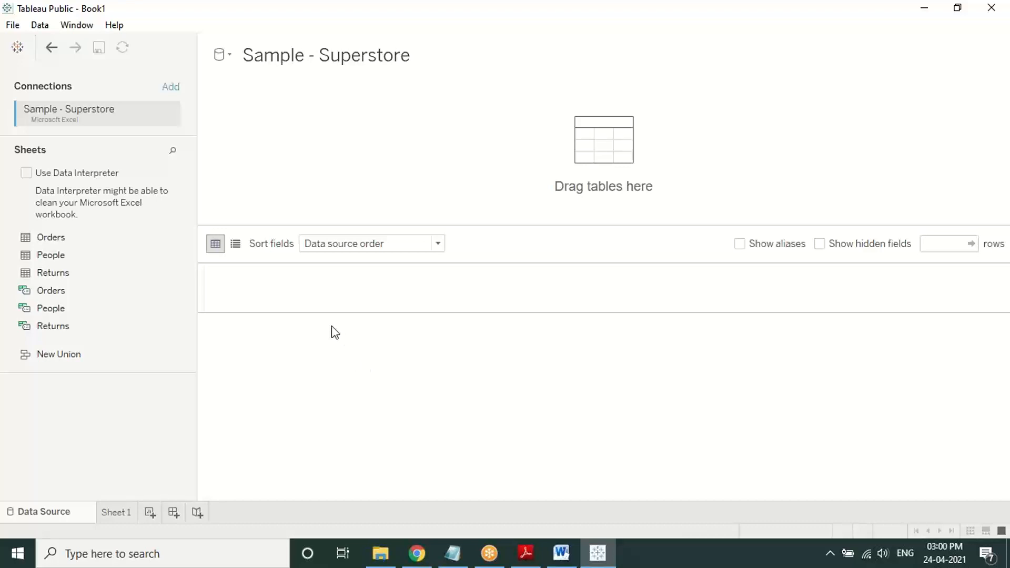
Step: Add the Orders sheet to the canvas and draw arrows at the table and column headers
{"action": "left_click", "coordinate": [74, 240]}
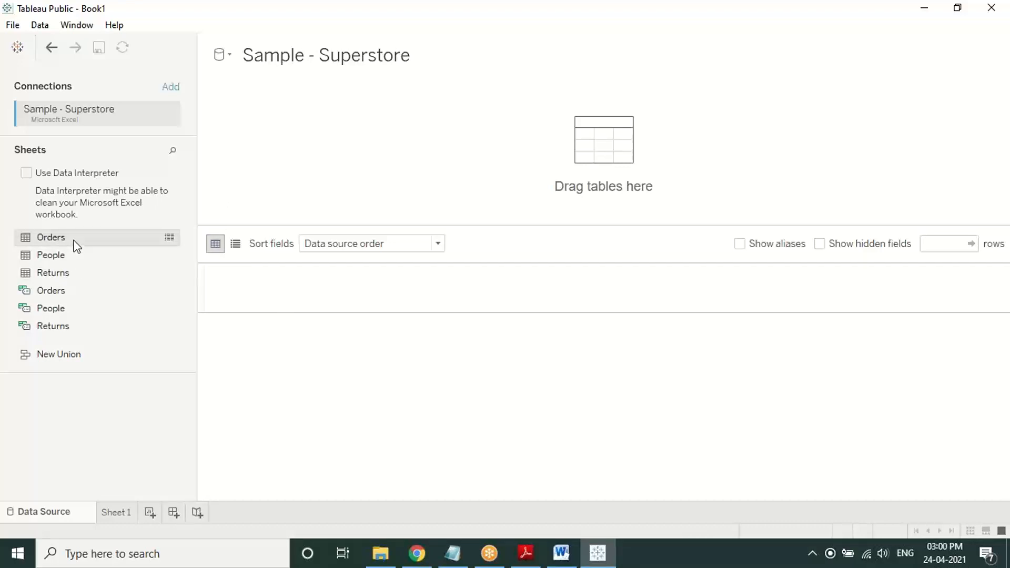
{"action": "double_click", "coordinate": [50, 237]}
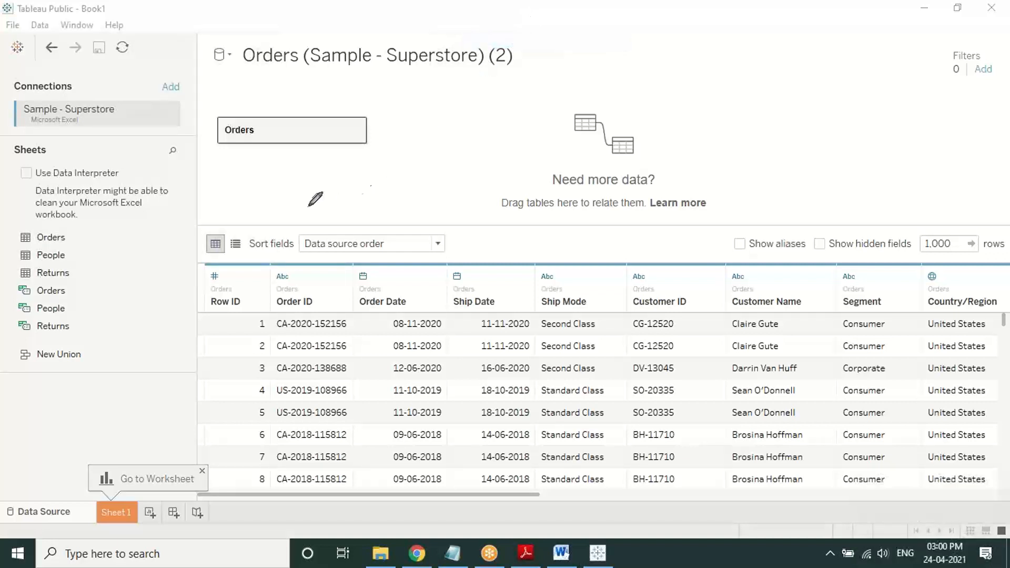
{"action": "mouse_move", "coordinate": [305, 206]}
{"action": "left_mouse_down"}
{"action": "mouse_move", "coordinate": [295, 155]}
{"action": "mouse_move", "coordinate": [316, 184]}
{"action": "left_mouse_up"}
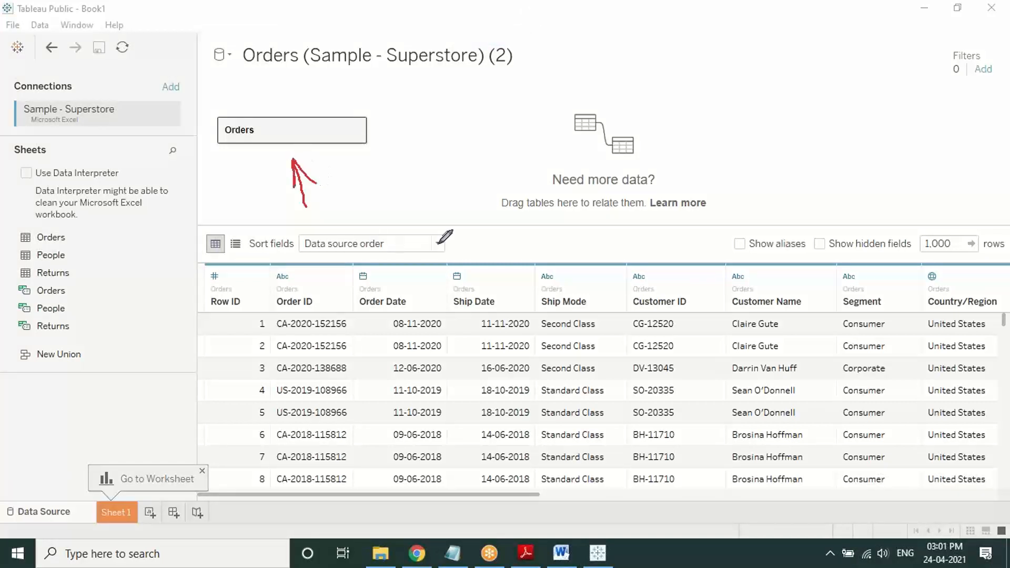
{"action": "mouse_move", "coordinate": [460, 200]}
{"action": "left_mouse_down"}
{"action": "mouse_move", "coordinate": [478, 255]}
{"action": "mouse_move", "coordinate": [465, 242]}
{"action": "mouse_move", "coordinate": [489, 246]}
{"action": "left_mouse_up"}
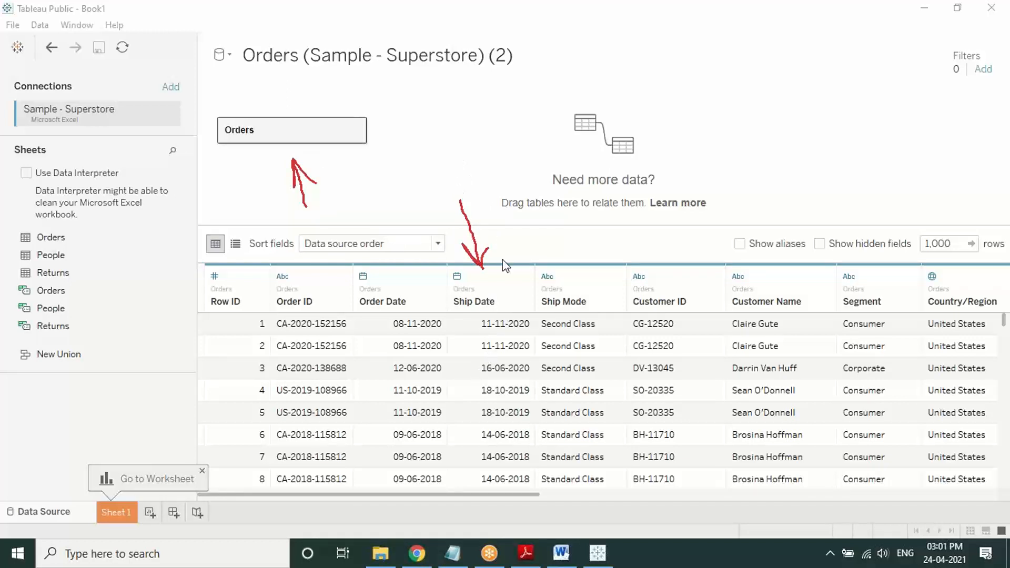
{"action": "key", "text": "Escape"}
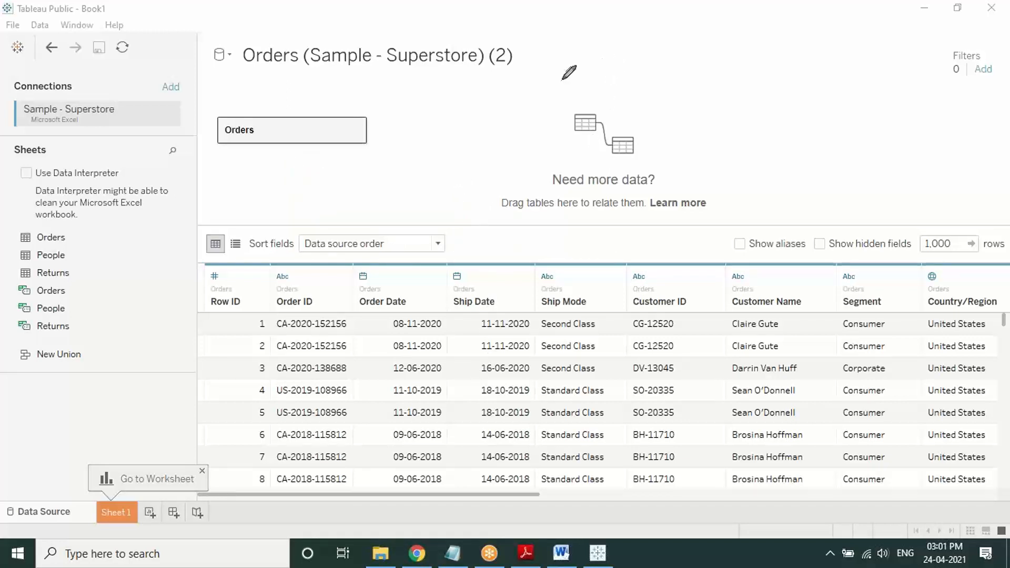
Step: Exit drawing mode and check the data source list showing Orders (Sample - Superstore) (2)
{"action": "right_click", "coordinate": [504, 115]}
{"action": "left_click", "coordinate": [516, 126]}
{"action": "left_click", "coordinate": [230, 55]}
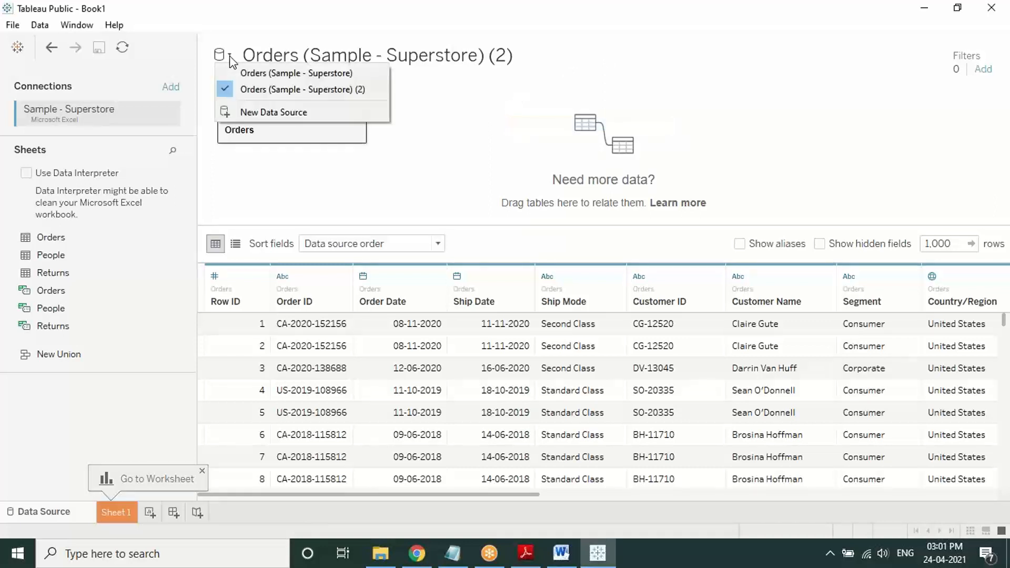
{"action": "left_click", "coordinate": [487, 174]}
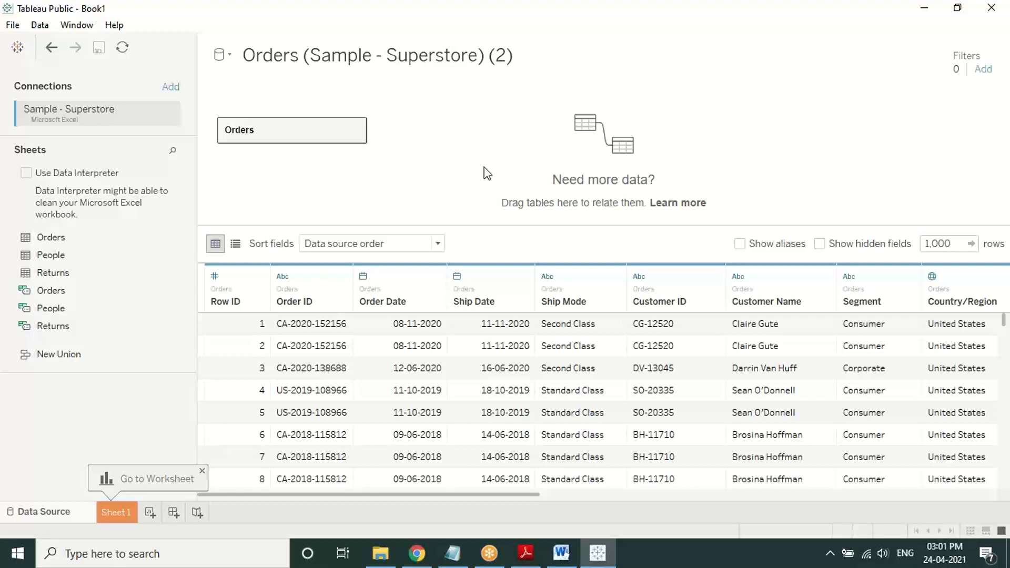
{"action": "mouse_move", "coordinate": [616, 553]}
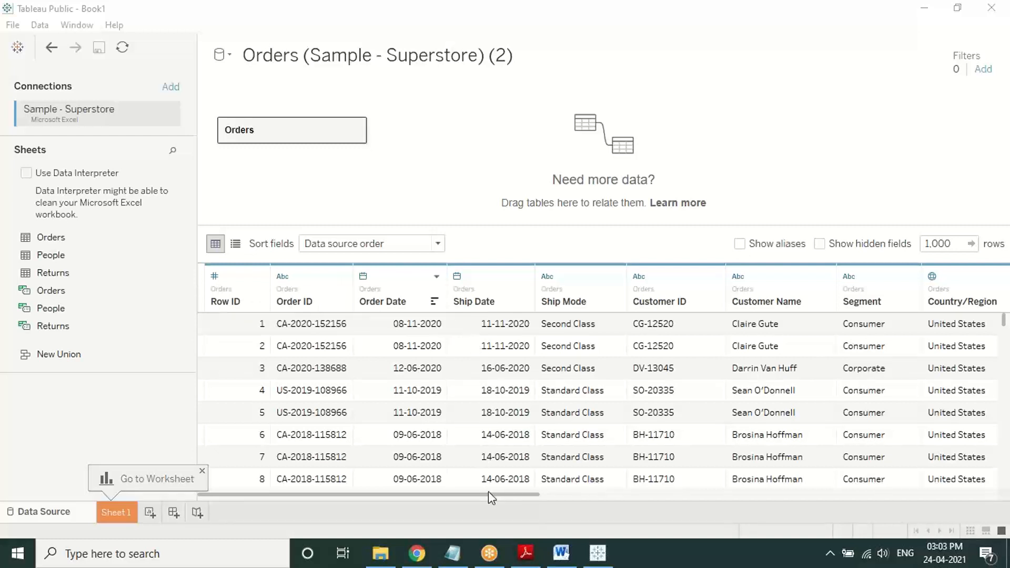
{"action": "left_click_drag", "start_coordinate": [493, 496], "coordinate": [938, 501]}
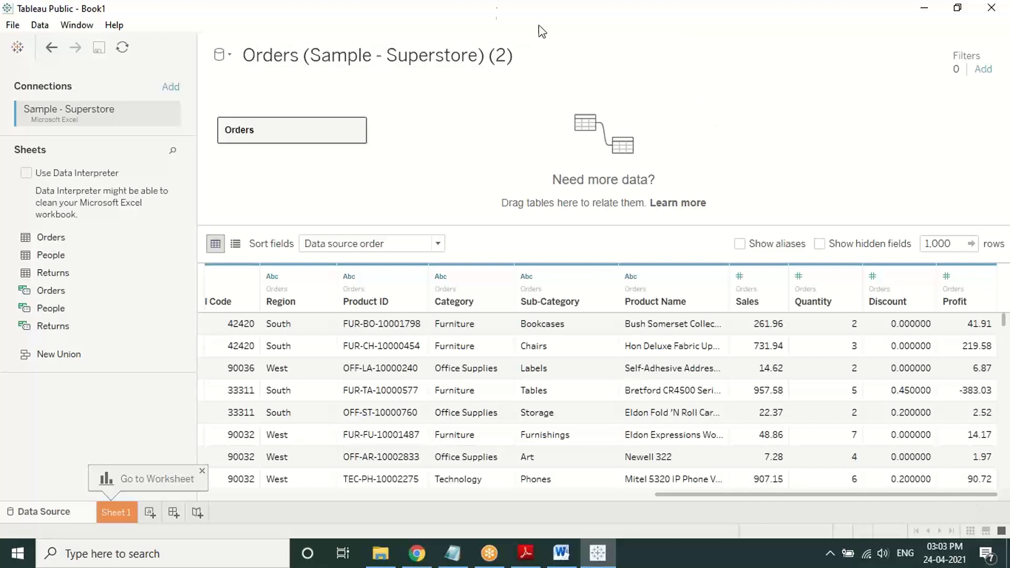
{"action": "left_click", "coordinate": [495, 8]}
{"action": "left_click", "coordinate": [490, 37]}
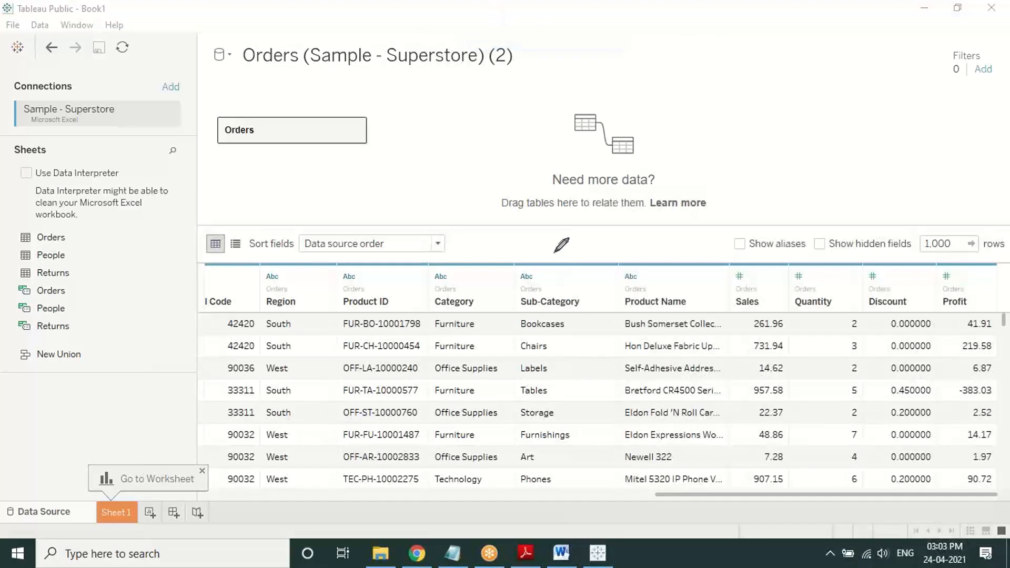
{"action": "mouse_move", "coordinate": [554, 252]}
{"action": "left_mouse_down"}
{"action": "mouse_move", "coordinate": [534, 255]}
{"action": "mouse_move", "coordinate": [525, 297]}
{"action": "mouse_move", "coordinate": [590, 304]}
{"action": "mouse_move", "coordinate": [554, 253]}
{"action": "mouse_move", "coordinate": [518, 273]}
{"action": "mouse_move", "coordinate": [538, 290]}
{"action": "mouse_move", "coordinate": [521, 258]}
{"action": "left_mouse_up"}
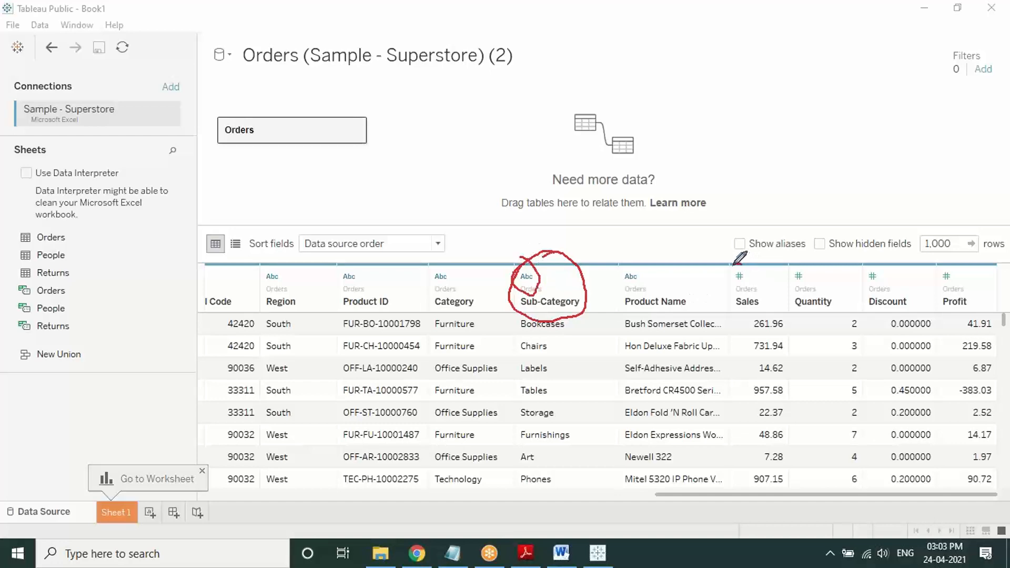
{"action": "mouse_move", "coordinate": [739, 263]}
{"action": "left_mouse_down"}
{"action": "mouse_move", "coordinate": [731, 283]}
{"action": "mouse_move", "coordinate": [750, 274]}
{"action": "mouse_move", "coordinate": [741, 264]}
{"action": "left_mouse_up"}
{"action": "left_click_drag", "start_coordinate": [681, 499], "coordinate": [466, 462]}
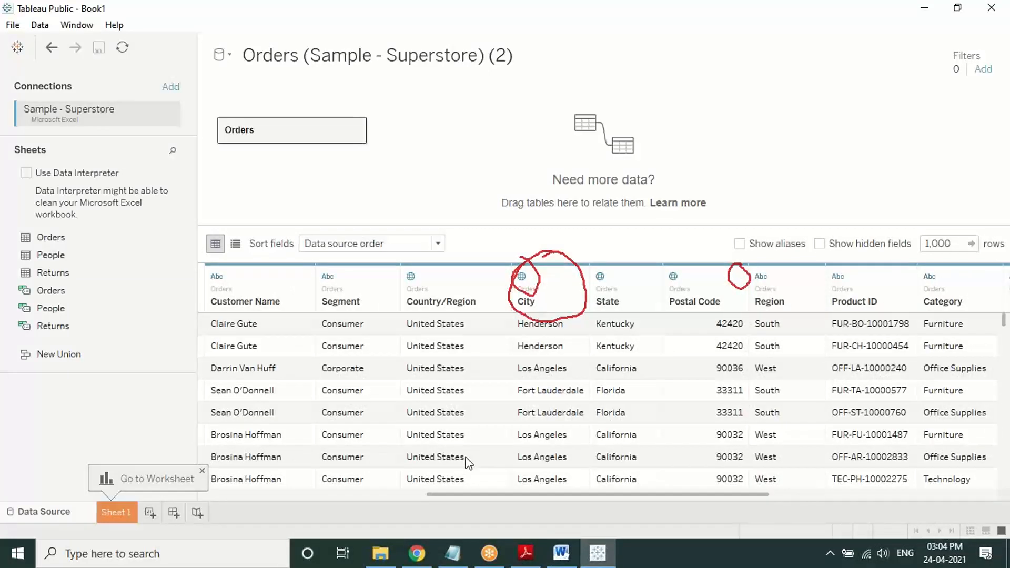
{"action": "left_click_drag", "start_coordinate": [467, 462], "coordinate": [260, 436]}
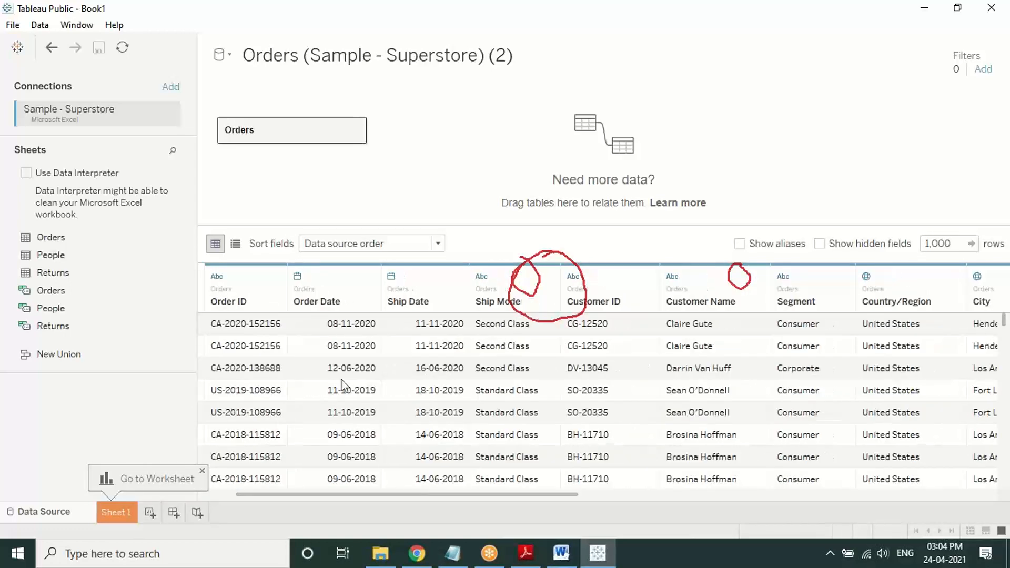
{"action": "left_click_drag", "start_coordinate": [408, 491], "coordinate": [353, 490]}
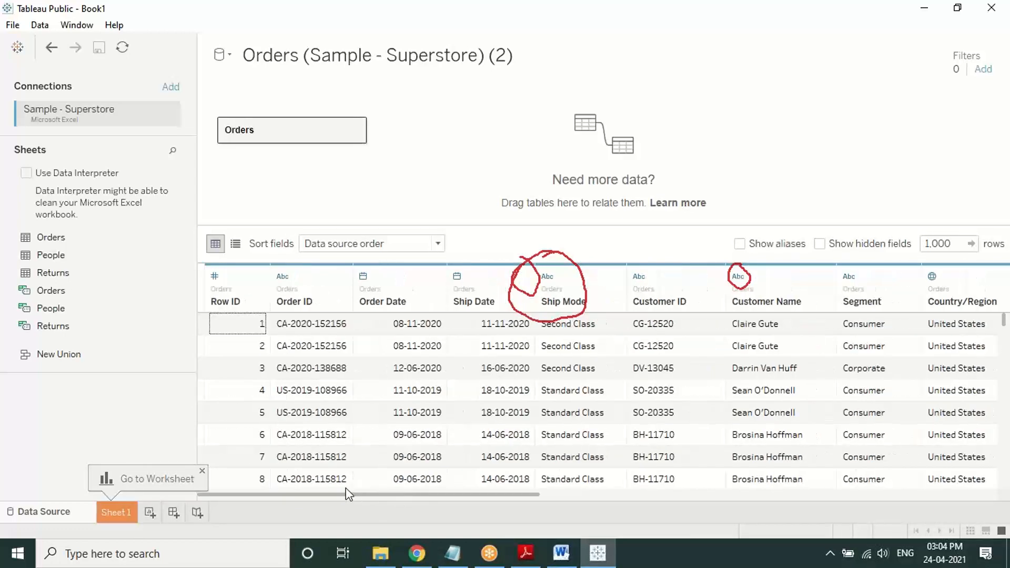
{"action": "left_click", "coordinate": [511, 9]}
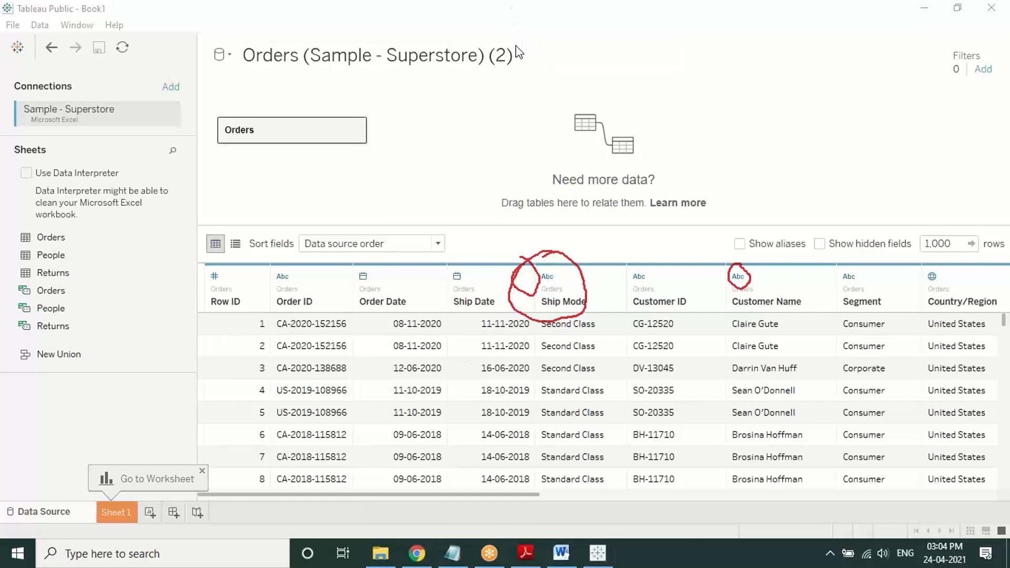
{"action": "left_click", "coordinate": [577, 205]}
{"action": "right_click", "coordinate": [458, 167]}
{"action": "left_click", "coordinate": [486, 180]}
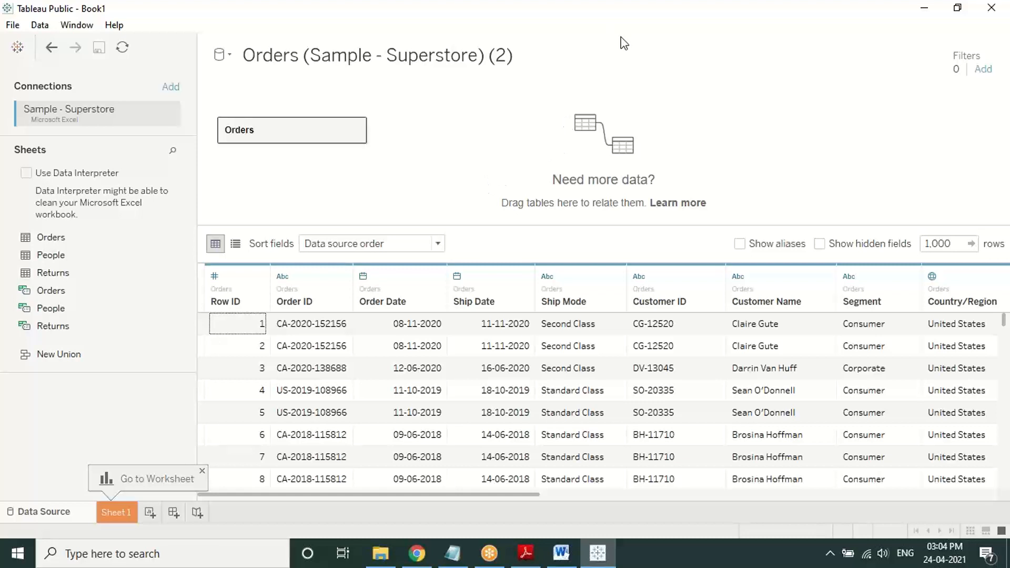
{"action": "left_click", "coordinate": [636, 27]}
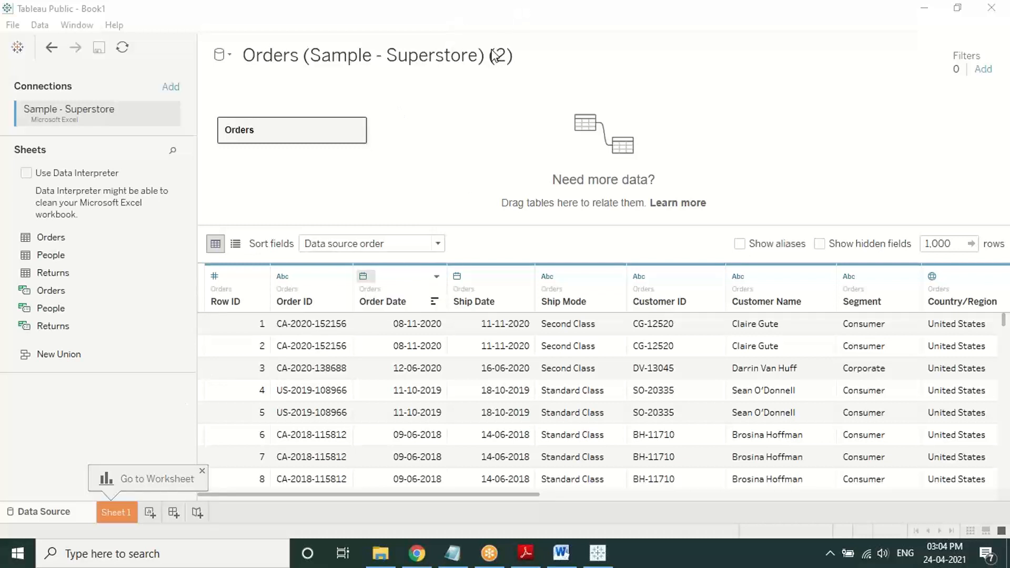
{"action": "mouse_move", "coordinate": [125, 403]}
{"action": "left_mouse_down"}
{"action": "mouse_move", "coordinate": [121, 466]}
{"action": "mouse_move", "coordinate": [143, 436]}
{"action": "left_mouse_up"}
{"action": "mouse_move", "coordinate": [116, 545]}
{"action": "left_mouse_down"}
{"action": "mouse_move", "coordinate": [120, 522]}
{"action": "mouse_move", "coordinate": [104, 532]}
{"action": "mouse_move", "coordinate": [132, 531]}
{"action": "left_mouse_up"}
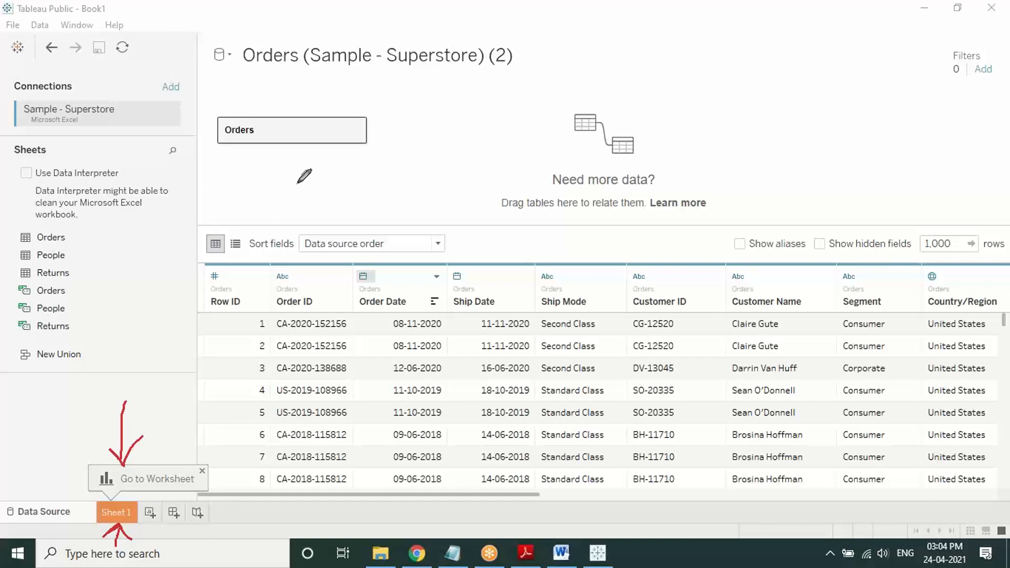
{"action": "left_click", "coordinate": [339, 269]}
{"action": "right_click", "coordinate": [319, 220]}
{"action": "left_click", "coordinate": [326, 227]}
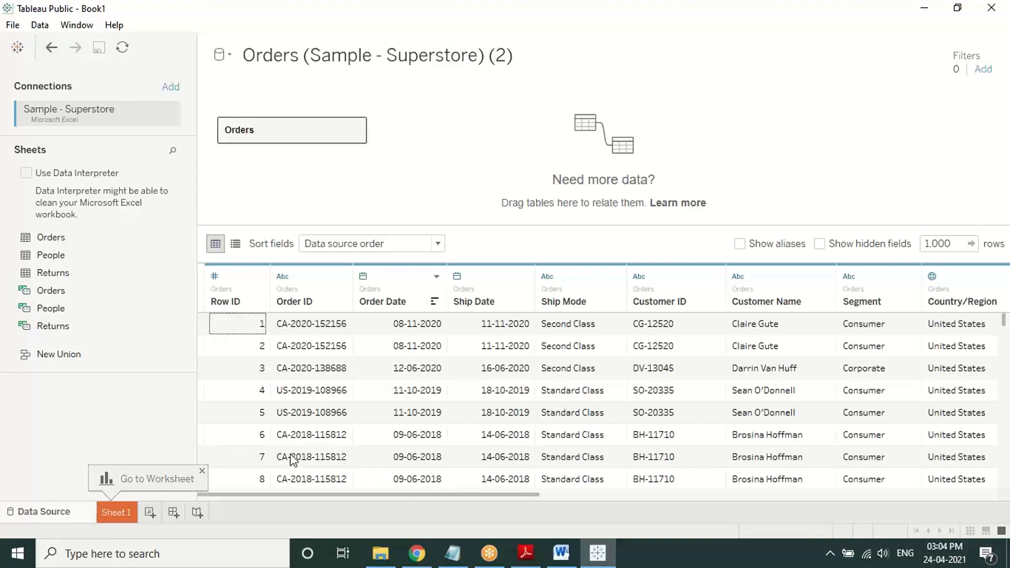
Step: Open Sheet 1, hide Show Me, and select the first Orders (Sample - Superstore) data source
{"action": "left_click", "coordinate": [168, 478]}
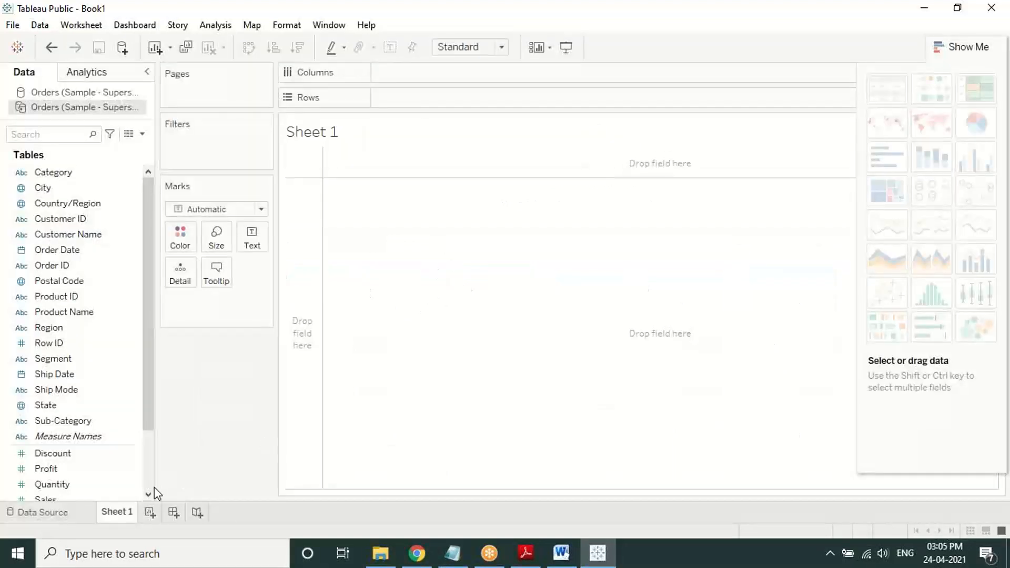
{"action": "left_click", "coordinate": [620, 38]}
{"action": "left_click", "coordinate": [960, 46]}
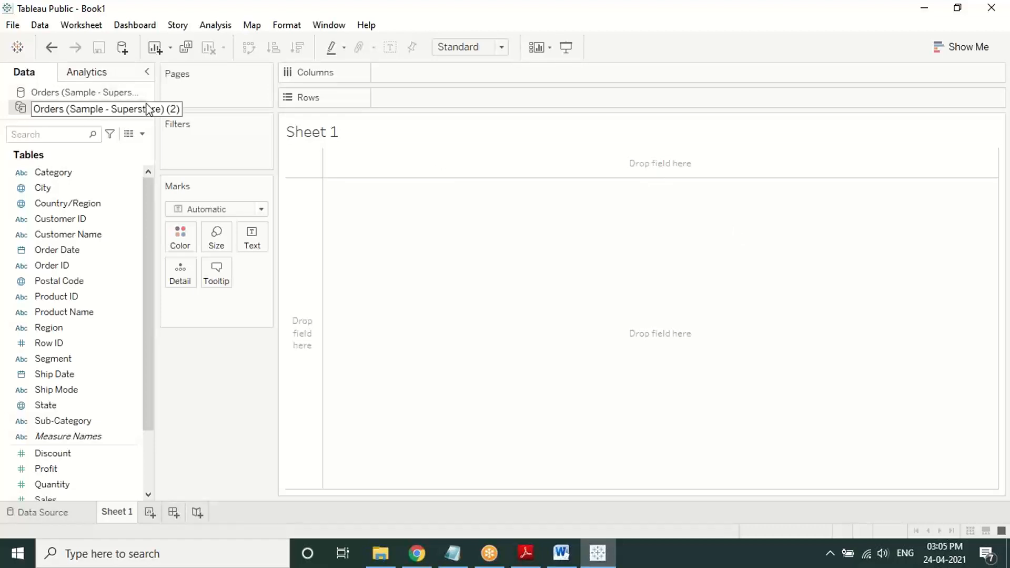
{"action": "left_click", "coordinate": [119, 94]}
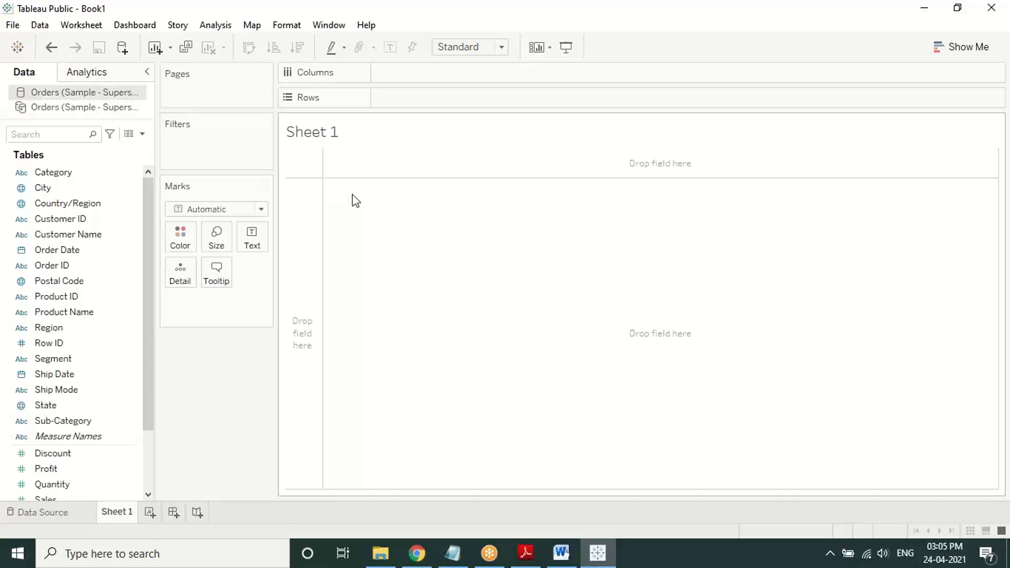
{"action": "left_click", "coordinate": [488, 12]}
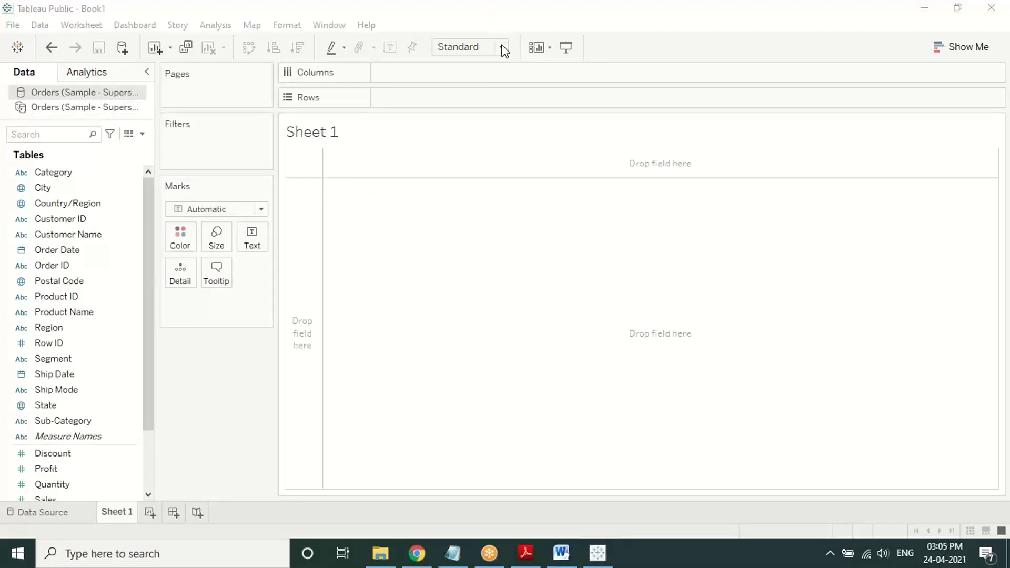
Step: Circle the view, Marks, Filters, Pages, Data pane, data sources and toolbar in red
{"action": "mouse_move", "coordinate": [647, 149]}
{"action": "left_mouse_down"}
{"action": "mouse_move", "coordinate": [547, 169]}
{"action": "mouse_move", "coordinate": [582, 379]}
{"action": "mouse_move", "coordinate": [705, 153]}
{"action": "mouse_move", "coordinate": [633, 143]}
{"action": "left_mouse_up"}
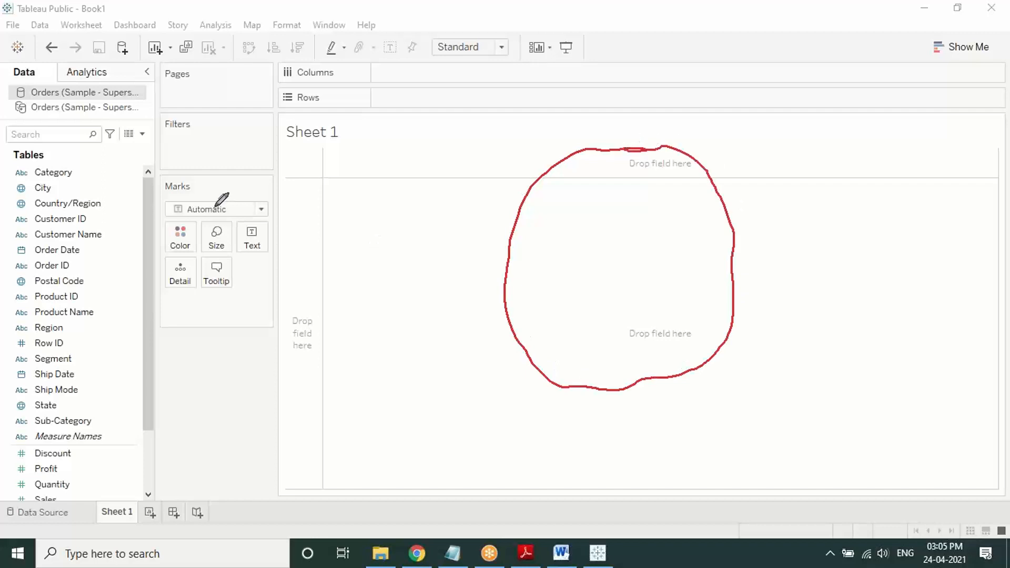
{"action": "mouse_move", "coordinate": [203, 172]}
{"action": "left_mouse_down"}
{"action": "mouse_move", "coordinate": [135, 191]}
{"action": "mouse_move", "coordinate": [329, 261]}
{"action": "mouse_move", "coordinate": [159, 146]}
{"action": "left_mouse_up"}
{"action": "mouse_move", "coordinate": [204, 97]}
{"action": "left_mouse_down"}
{"action": "mouse_move", "coordinate": [149, 149]}
{"action": "mouse_move", "coordinate": [227, 74]}
{"action": "left_mouse_up"}
{"action": "mouse_move", "coordinate": [149, 56]}
{"action": "left_mouse_down"}
{"action": "mouse_move", "coordinate": [235, 93]}
{"action": "mouse_move", "coordinate": [158, 73]}
{"action": "left_mouse_up"}
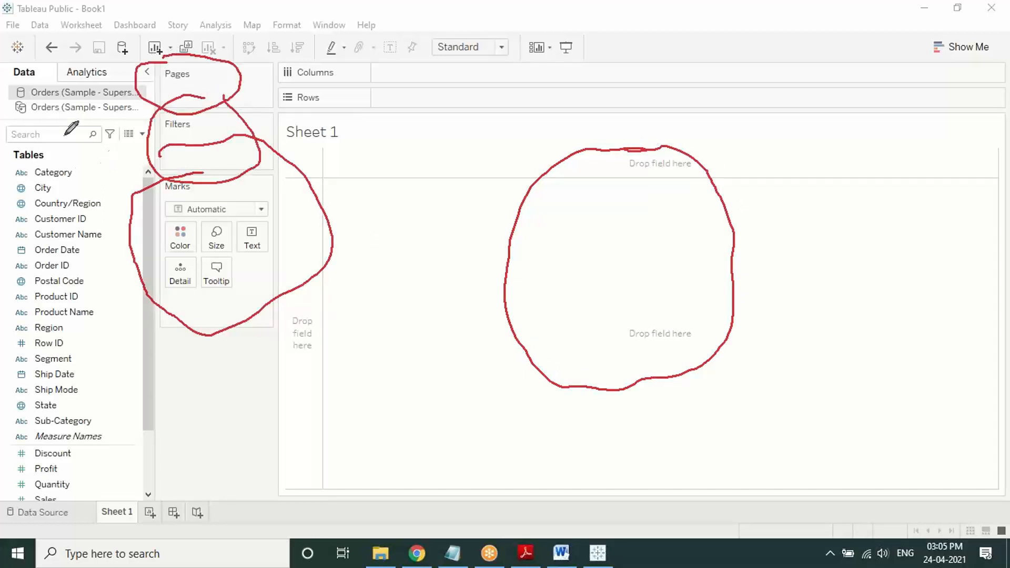
{"action": "mouse_move", "coordinate": [64, 135]}
{"action": "left_mouse_down"}
{"action": "mouse_move", "coordinate": [8, 287]}
{"action": "mouse_move", "coordinate": [138, 420]}
{"action": "mouse_move", "coordinate": [53, 118]}
{"action": "mouse_move", "coordinate": [12, 128]}
{"action": "left_mouse_up"}
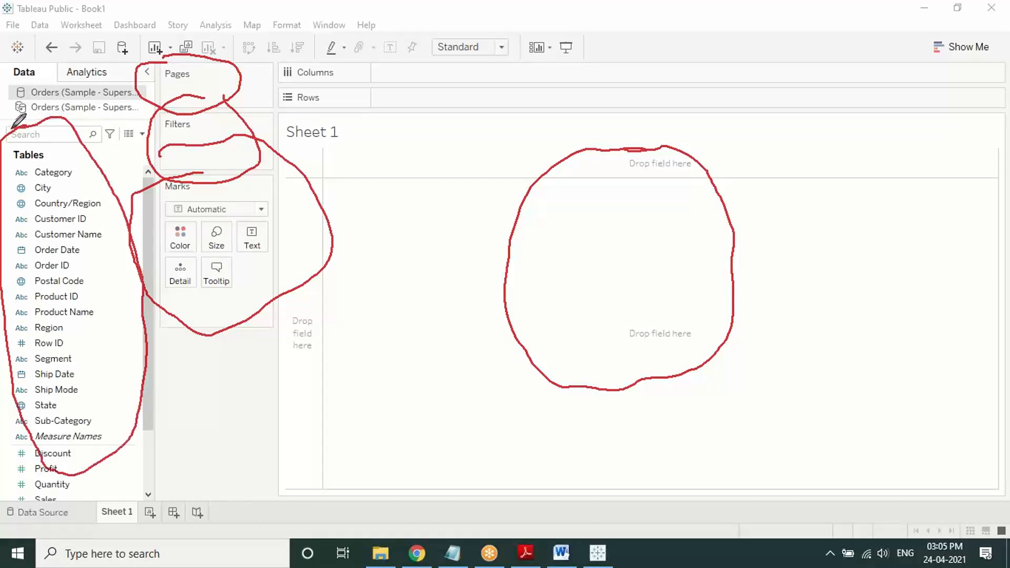
{"action": "mouse_move", "coordinate": [161, 71]}
{"action": "left_mouse_down"}
{"action": "mouse_move", "coordinate": [8, 101]}
{"action": "mouse_move", "coordinate": [144, 62]}
{"action": "left_mouse_up"}
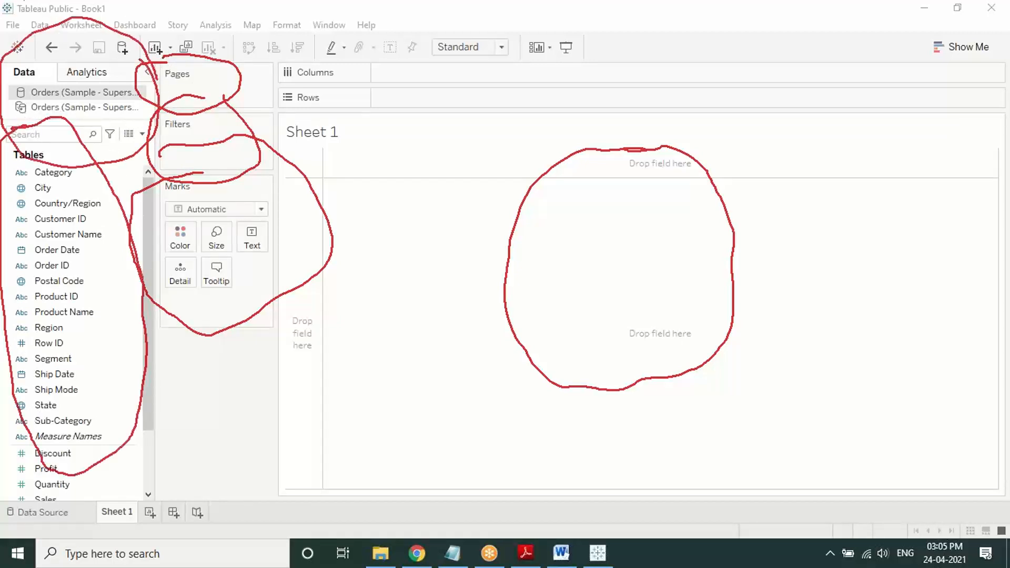
{"action": "mouse_move", "coordinate": [1, 6]}
{"action": "left_mouse_down"}
{"action": "mouse_move", "coordinate": [10, 61]}
{"action": "mouse_move", "coordinate": [437, 11]}
{"action": "mouse_move", "coordinate": [1, 55]}
{"action": "left_mouse_up"}
{"action": "mouse_move", "coordinate": [203, 29]}
{"action": "left_mouse_down"}
{"action": "mouse_move", "coordinate": [210, 104]}
{"action": "mouse_move", "coordinate": [567, 39]}
{"action": "mouse_move", "coordinate": [326, 52]}
{"action": "left_mouse_up"}
Step: Point arrows at the Columns/Rows shelves and Show Me, then open the chart suggestions
{"action": "mouse_move", "coordinate": [804, 191]}
{"action": "left_mouse_down"}
{"action": "mouse_move", "coordinate": [740, 94]}
{"action": "mouse_move", "coordinate": [769, 102]}
{"action": "left_mouse_up"}
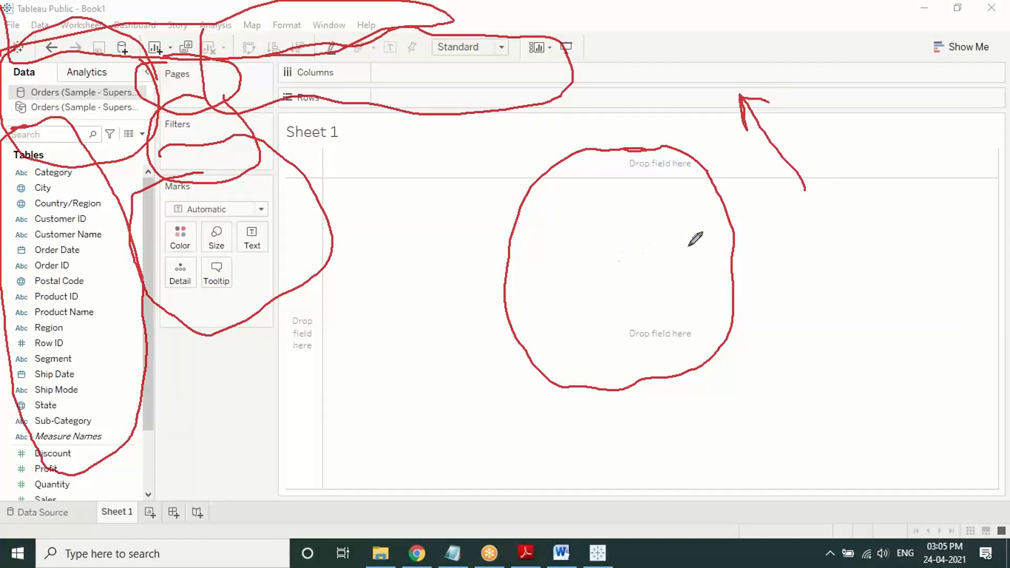
{"action": "mouse_move", "coordinate": [909, 262]}
{"action": "left_mouse_down"}
{"action": "mouse_move", "coordinate": [956, 61]}
{"action": "mouse_move", "coordinate": [969, 102]}
{"action": "left_mouse_up"}
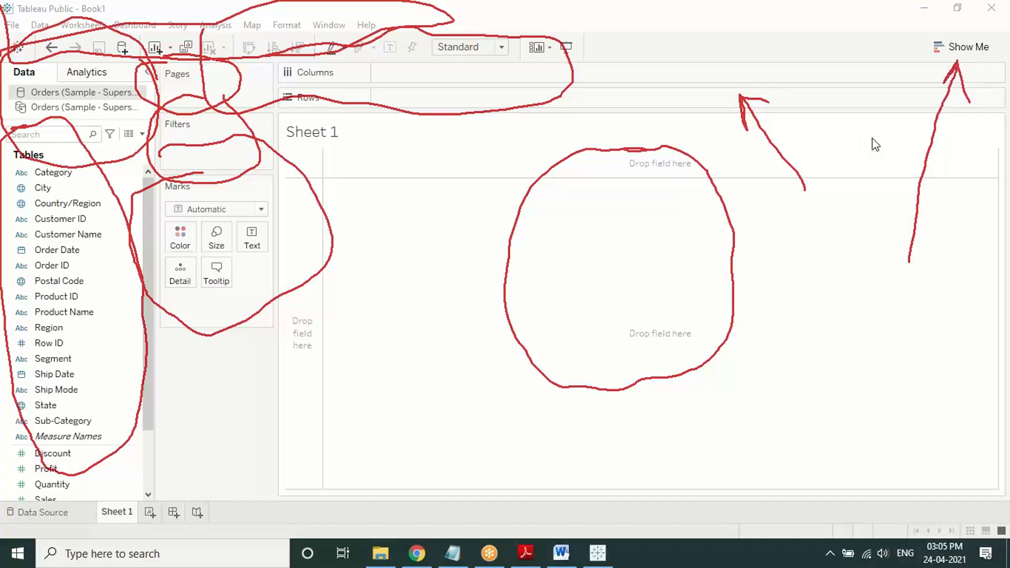
{"action": "left_click", "coordinate": [960, 47]}
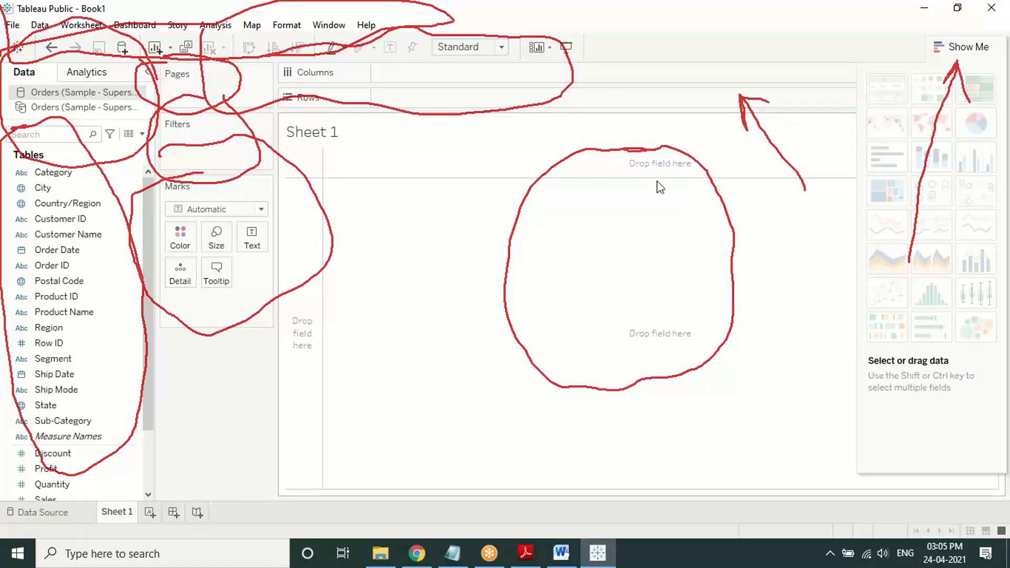
Step: Erase all pen drawings and collapse the Show Me panel
{"action": "left_click", "coordinate": [539, 7]}
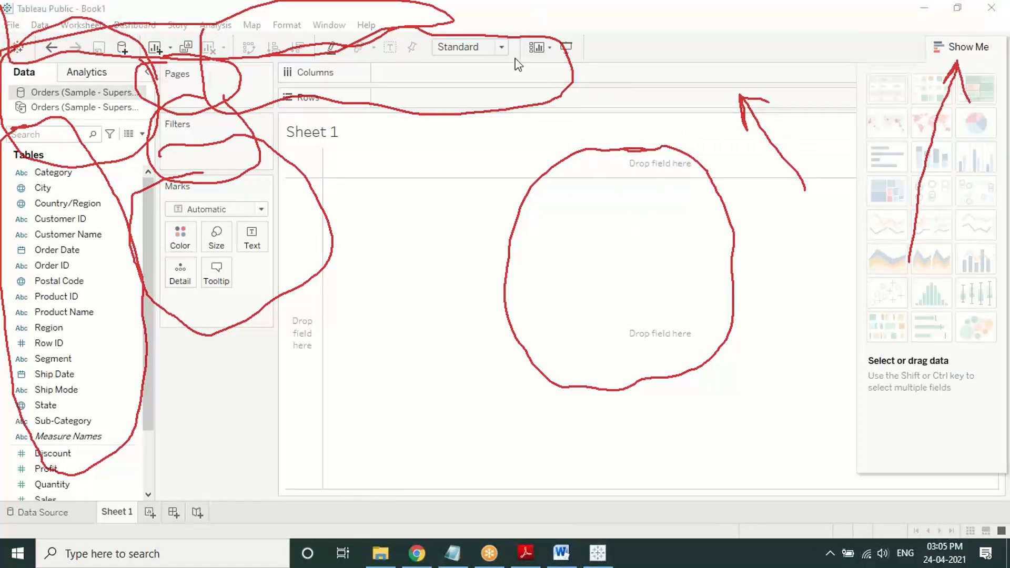
{"action": "left_click", "coordinate": [506, 106]}
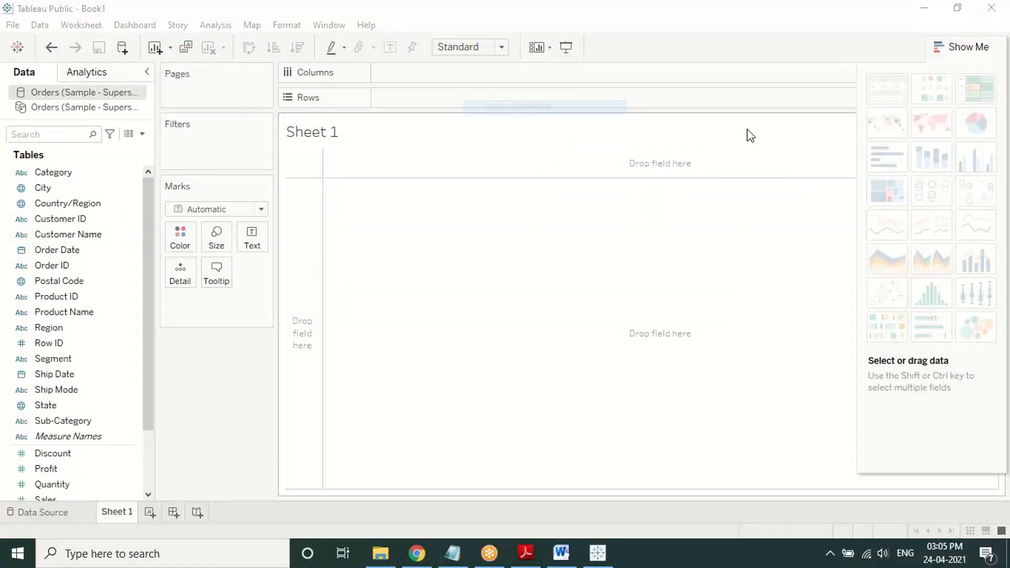
{"action": "left_click", "coordinate": [982, 48]}
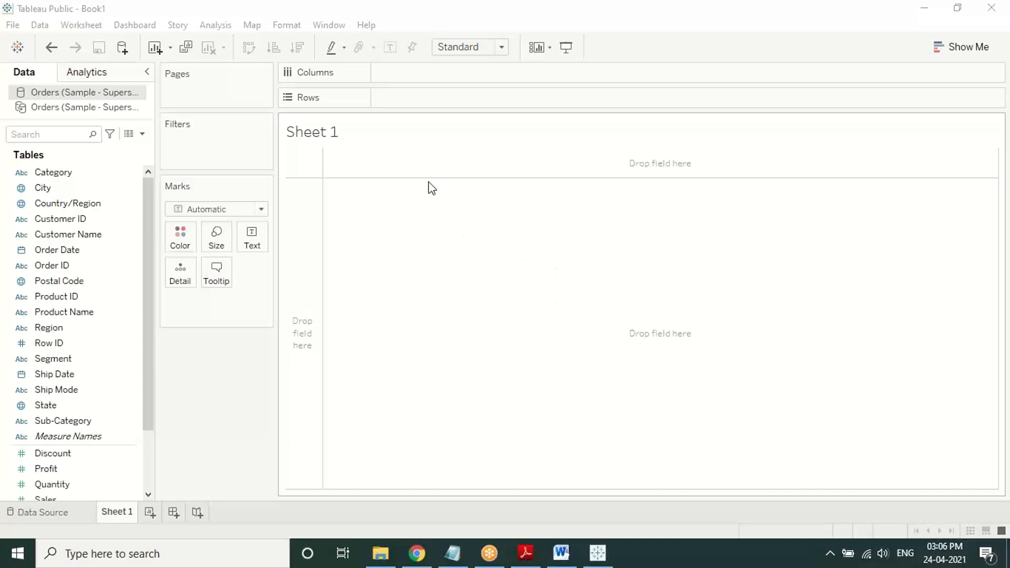
{"action": "left_click", "coordinate": [495, 43]}
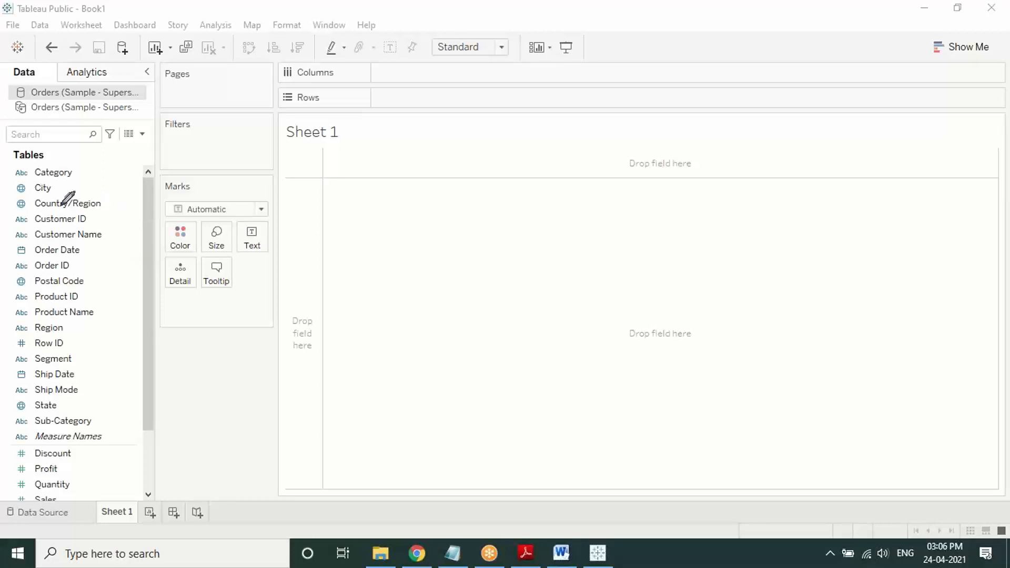
{"action": "mouse_move", "coordinate": [16, 161]}
{"action": "left_mouse_down"}
{"action": "mouse_move", "coordinate": [3, 375]}
{"action": "mouse_move", "coordinate": [38, 431]}
{"action": "mouse_move", "coordinate": [102, 413]}
{"action": "mouse_move", "coordinate": [125, 317]}
{"action": "mouse_move", "coordinate": [120, 185]}
{"action": "mouse_move", "coordinate": [90, 140]}
{"action": "mouse_move", "coordinate": [10, 162]}
{"action": "left_mouse_up"}
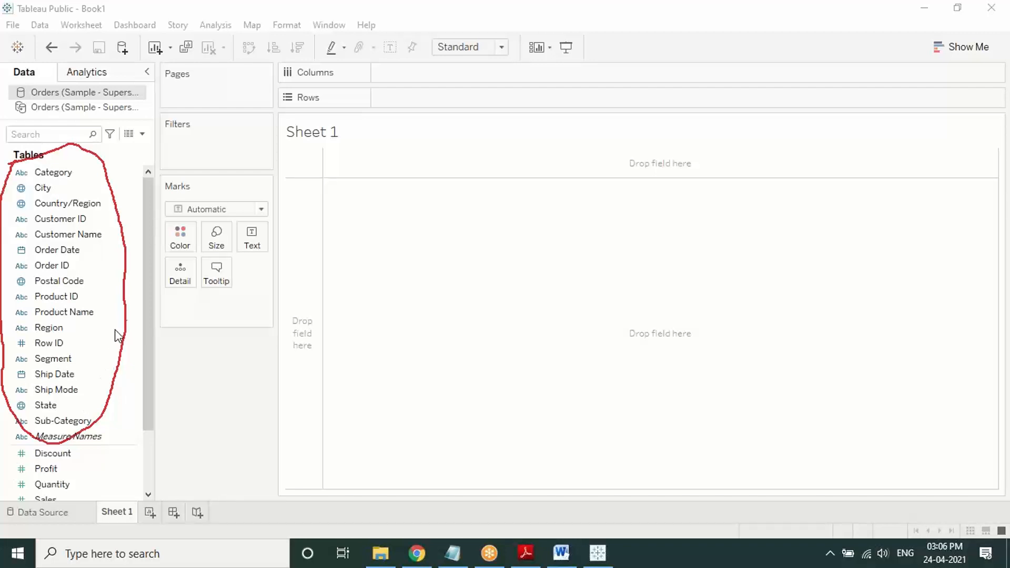
{"action": "left_click_drag", "start_coordinate": [152, 337], "coordinate": [150, 389]}
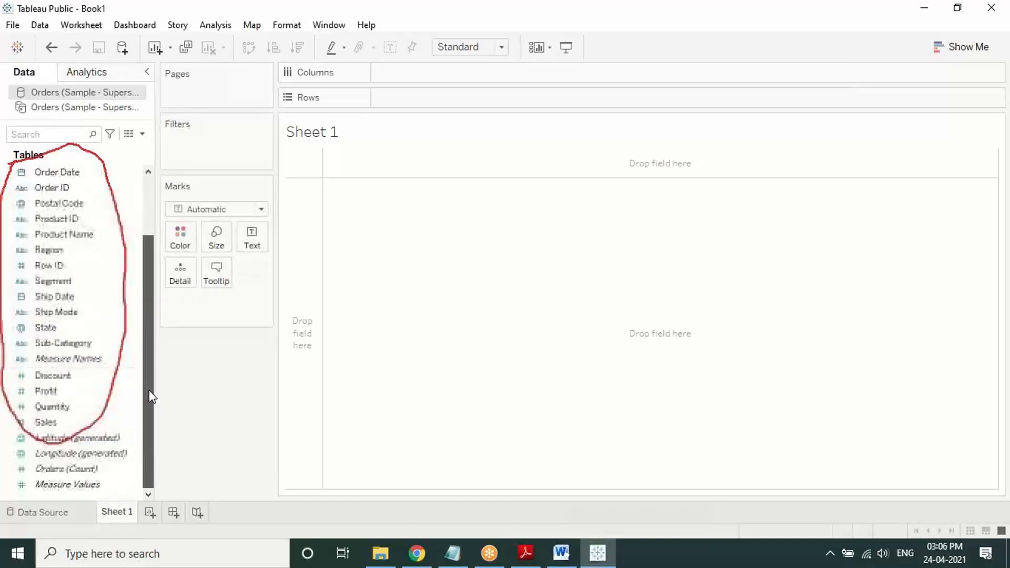
{"action": "left_click", "coordinate": [140, 423]}
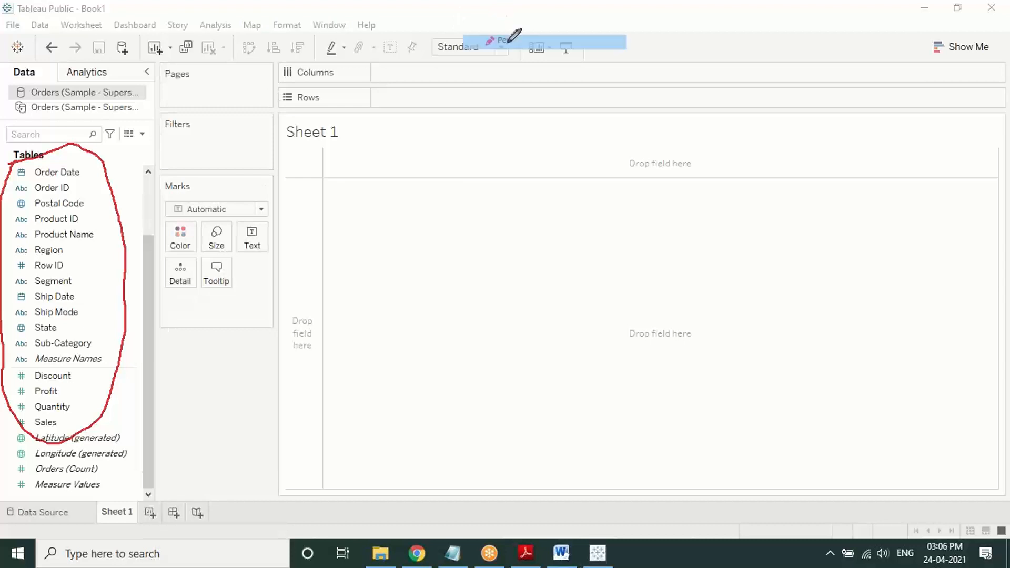
{"action": "mouse_move", "coordinate": [71, 371]}
{"action": "left_mouse_down"}
{"action": "mouse_move", "coordinate": [53, 367]}
{"action": "mouse_move", "coordinate": [12, 423]}
{"action": "mouse_move", "coordinate": [42, 485]}
{"action": "mouse_move", "coordinate": [89, 424]}
{"action": "mouse_move", "coordinate": [65, 366]}
{"action": "left_mouse_up"}
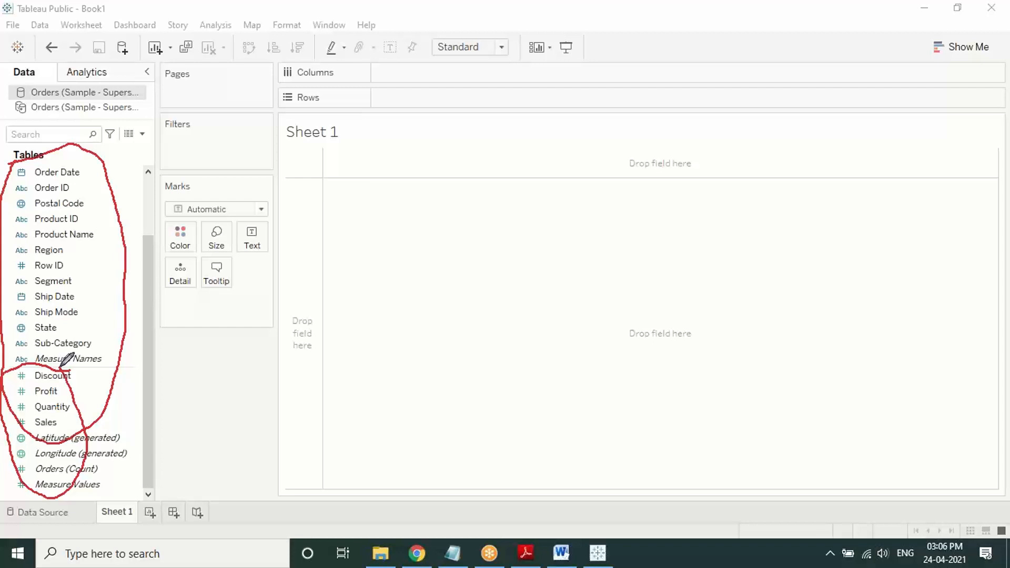
{"action": "right_click", "coordinate": [228, 373]}
{"action": "left_click", "coordinate": [264, 457]}
{"action": "right_click", "coordinate": [234, 397]}
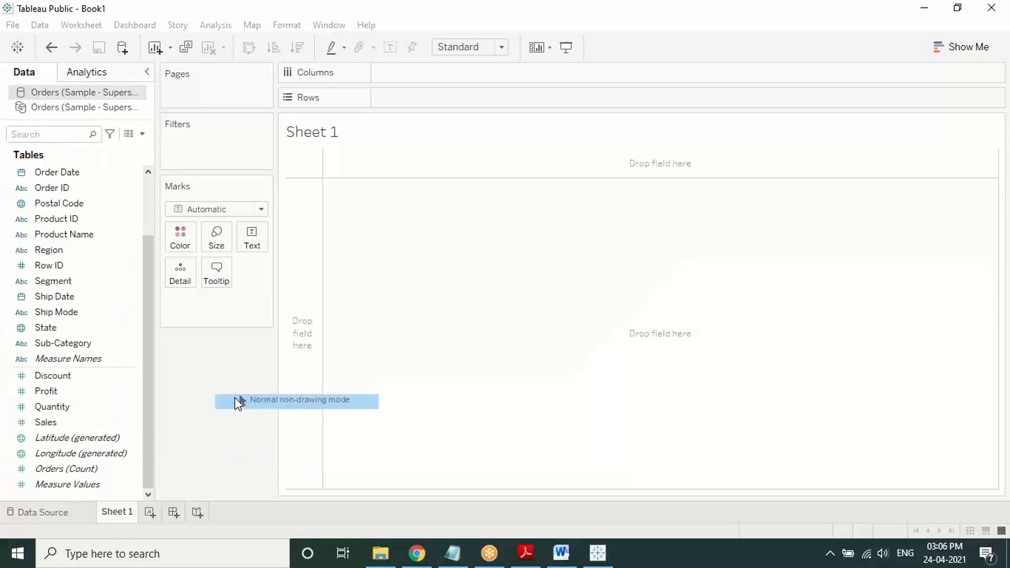
{"action": "left_click", "coordinate": [235, 398]}
{"action": "left_click_drag", "start_coordinate": [151, 358], "coordinate": [146, 281]}
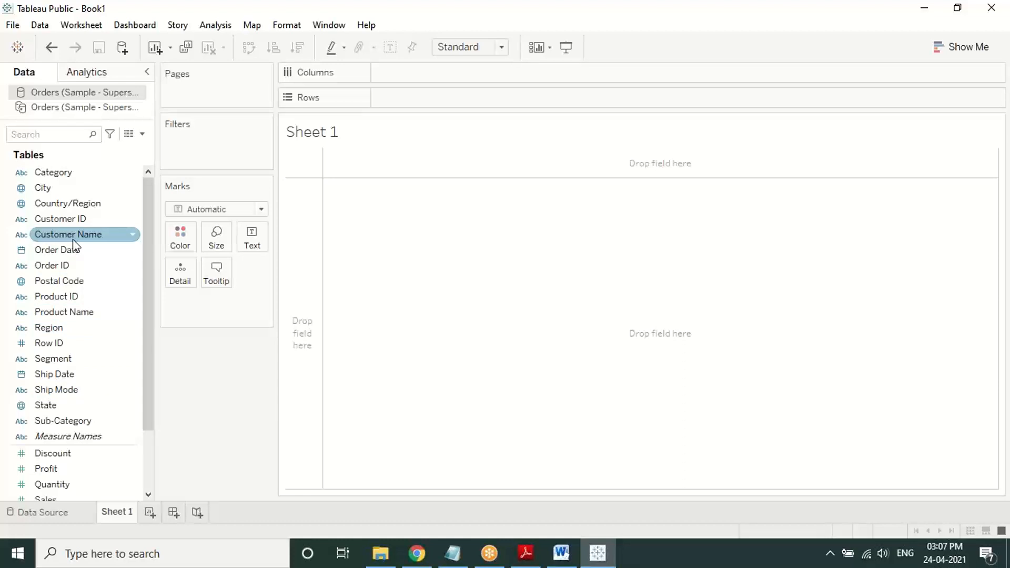
Step: Build a Customer Name by SUM(Profit) bar chart, clear it, and switch to the Basic Chart Preparation PDF
{"action": "left_click_drag", "start_coordinate": [72, 238], "coordinate": [411, 99]}
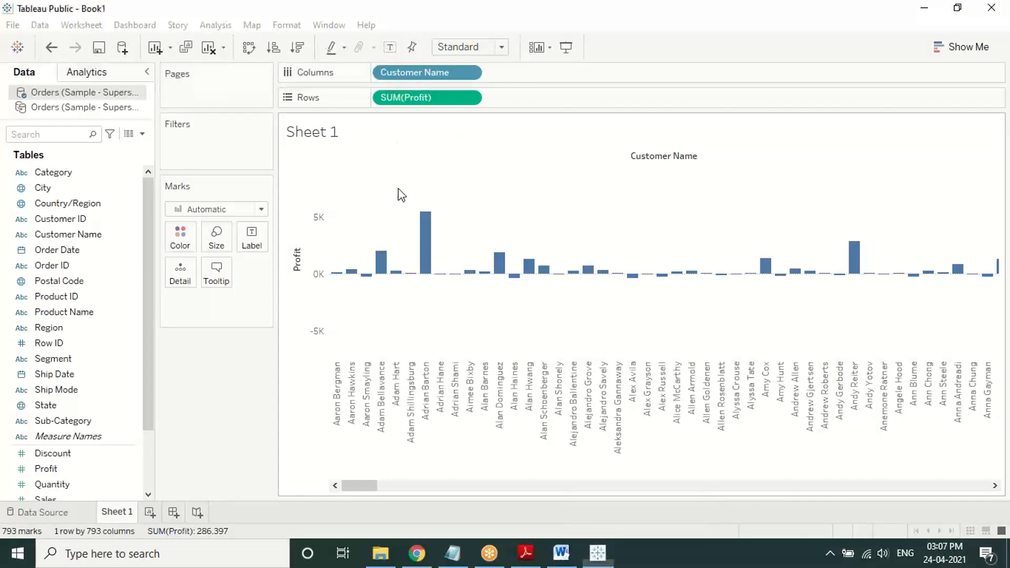
{"action": "left_click", "coordinate": [208, 47]}
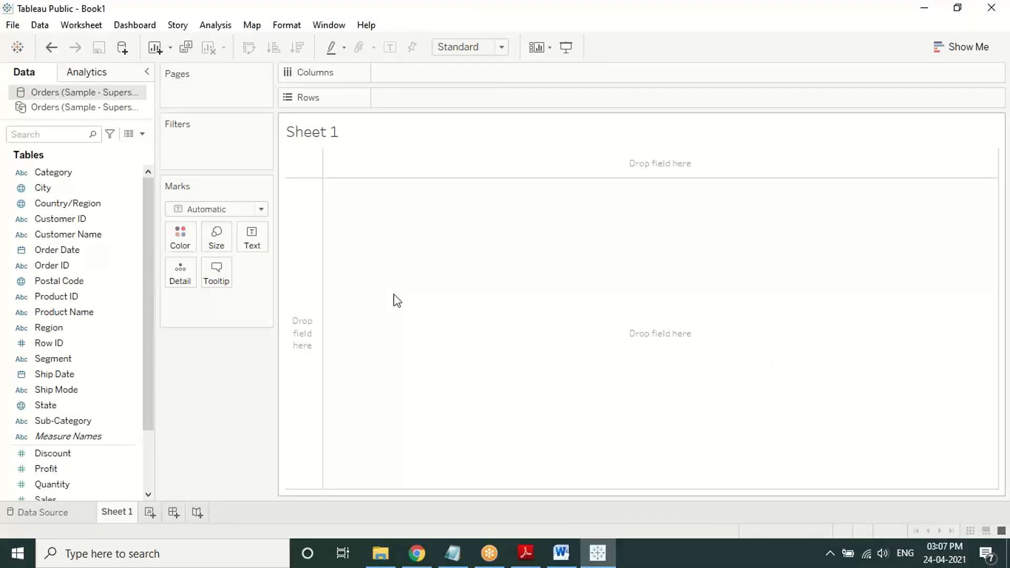
{"action": "mouse_move", "coordinate": [525, 552]}
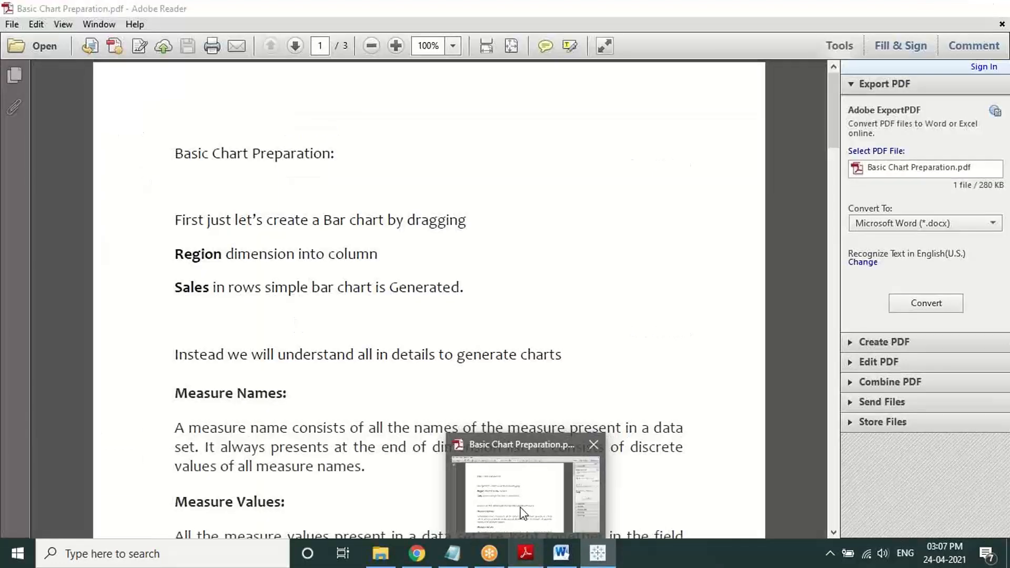
{"action": "left_click", "coordinate": [523, 514]}
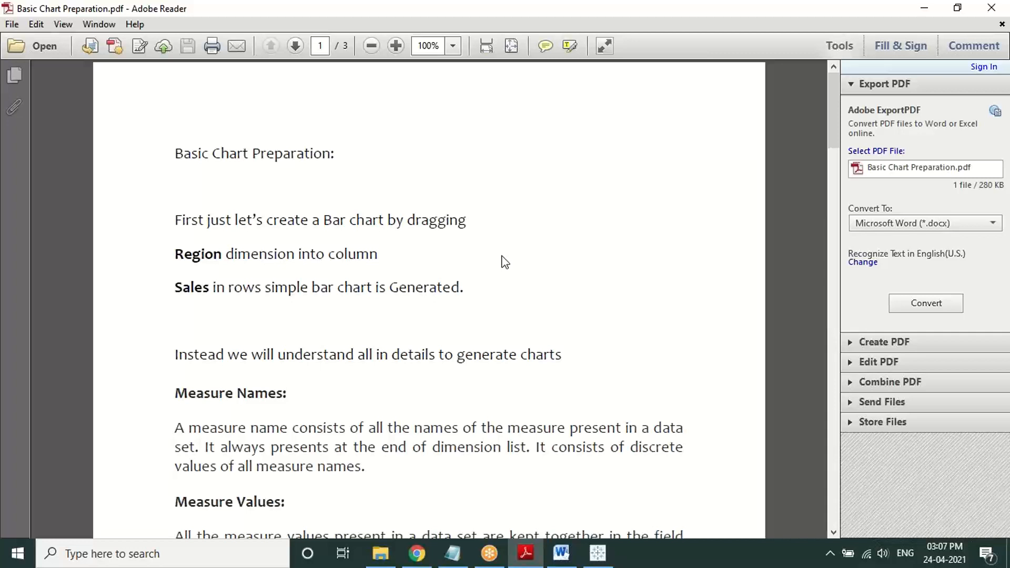
{"action": "left_click", "coordinate": [637, 15]}
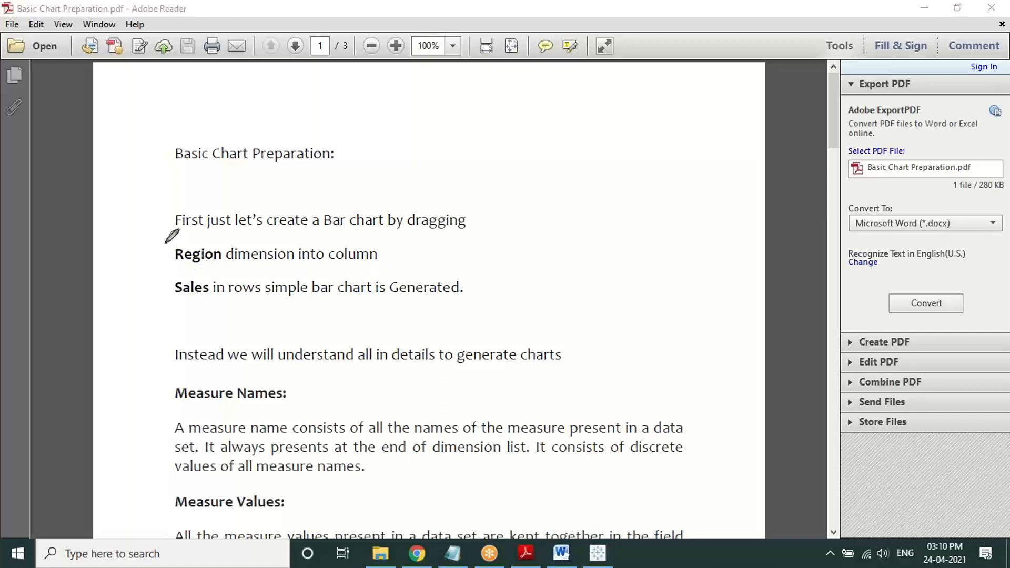
Step: Bracket and highlight the Region and Sales lines in the chart-preparation notes
{"action": "mouse_move", "coordinate": [171, 239]}
{"action": "left_mouse_down"}
{"action": "mouse_move", "coordinate": [156, 254]}
{"action": "mouse_move", "coordinate": [157, 307]}
{"action": "mouse_move", "coordinate": [186, 307]}
{"action": "left_mouse_up"}
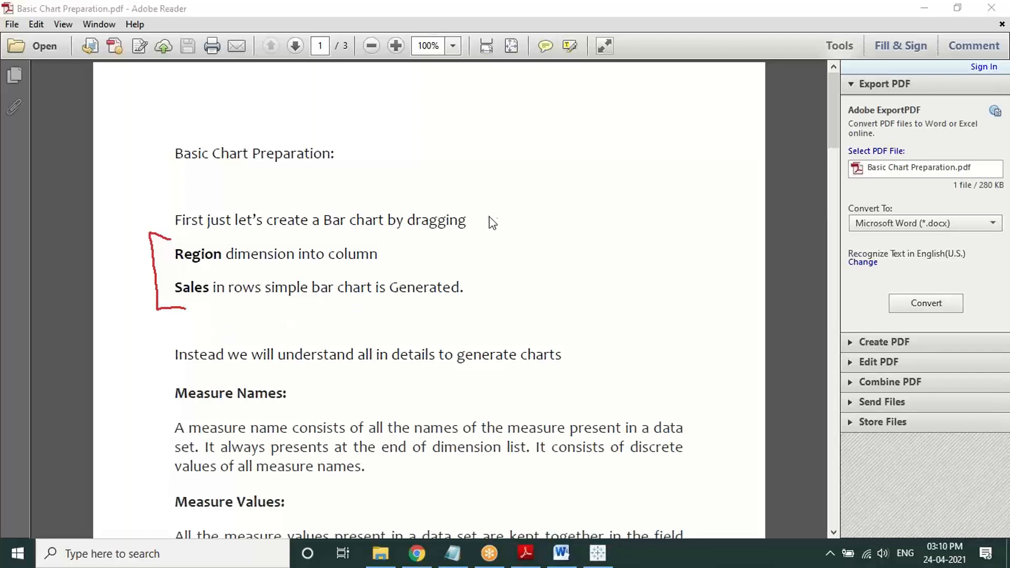
{"action": "key", "text": "Escape"}
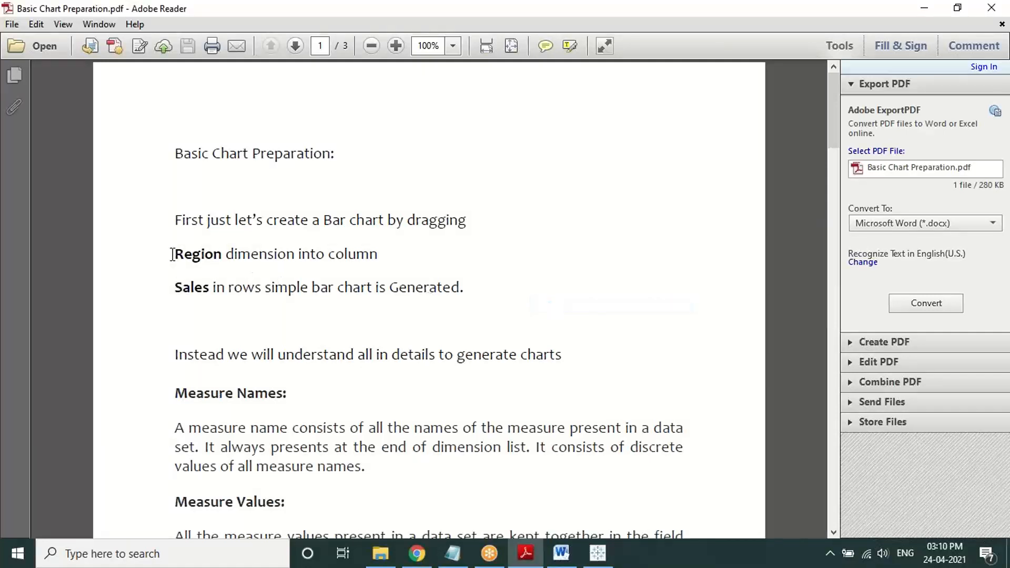
{"action": "left_click_drag", "start_coordinate": [174, 254], "coordinate": [222, 258]}
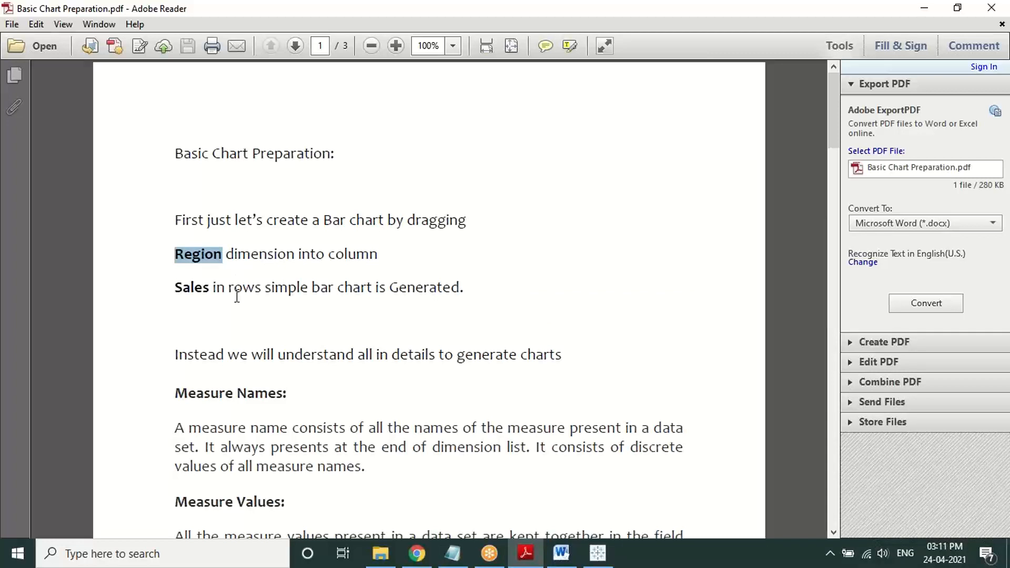
{"action": "left_click_drag", "start_coordinate": [174, 288], "coordinate": [211, 291]}
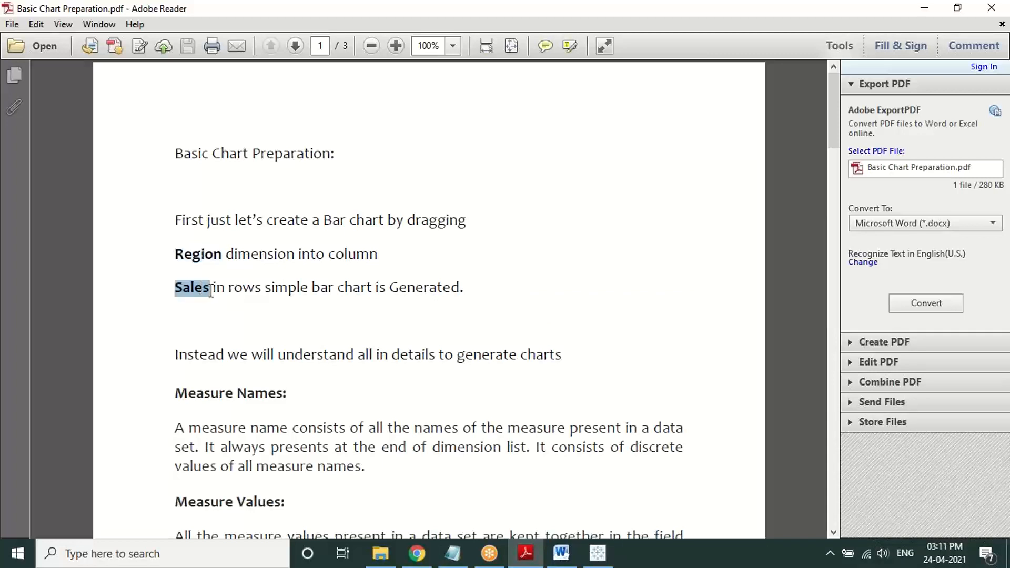
Step: Highlight the rest of the Sales sentence, clear it, and return to Tableau Public
{"action": "left_click", "coordinate": [291, 325]}
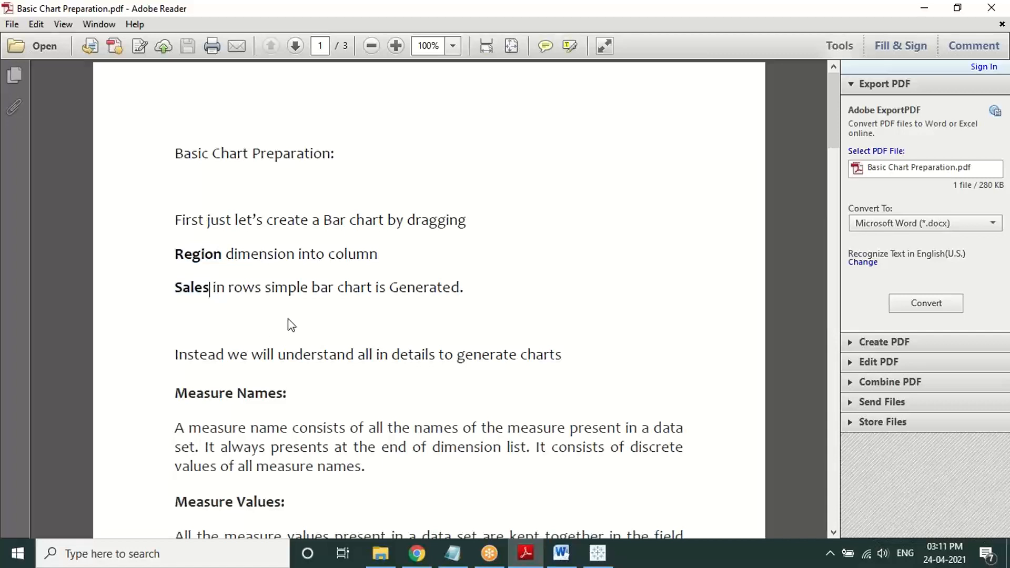
{"action": "left_click_drag", "start_coordinate": [468, 290], "coordinate": [253, 304]}
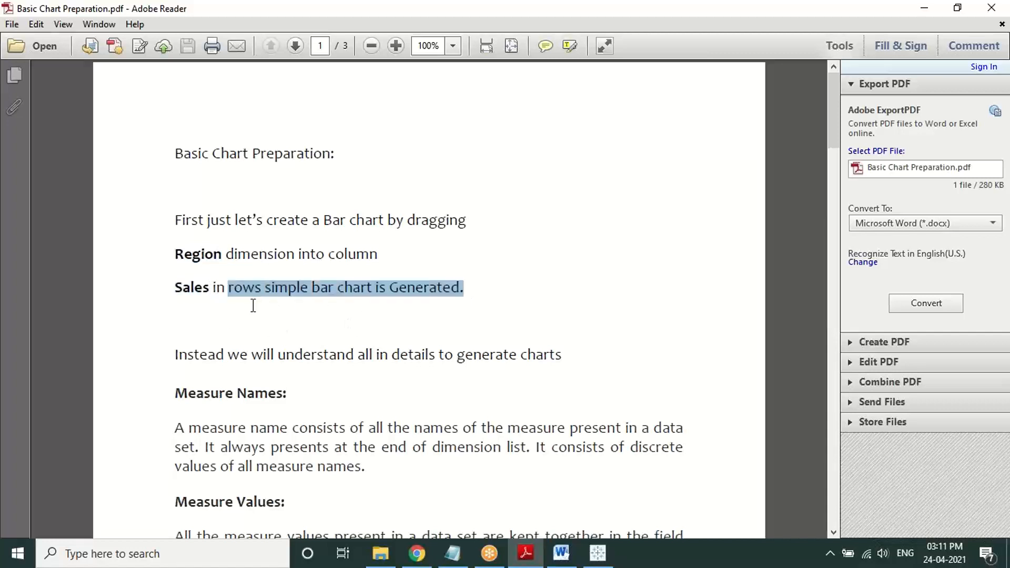
{"action": "left_click", "coordinate": [261, 335]}
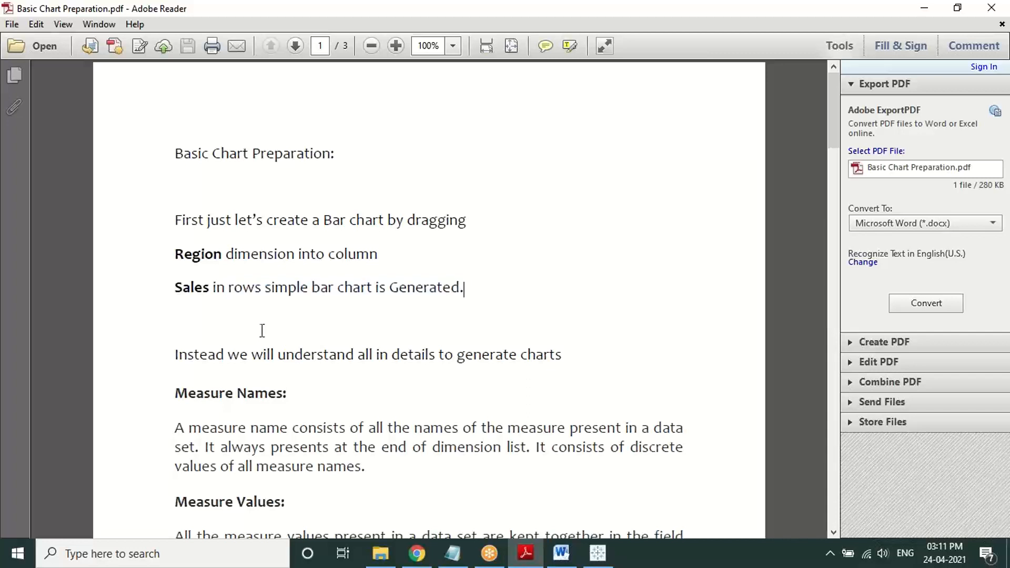
{"action": "left_click", "coordinate": [591, 561]}
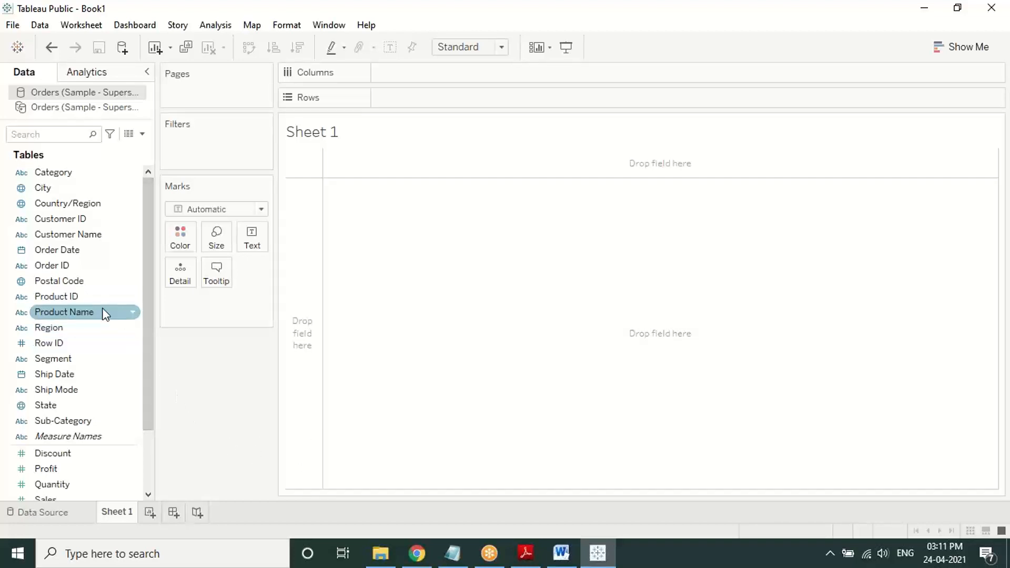
Step: Plot SUM(Sales) by Region as vertical bars, then clear Sheet 1
{"action": "left_click_drag", "start_coordinate": [76, 337], "coordinate": [392, 175]}
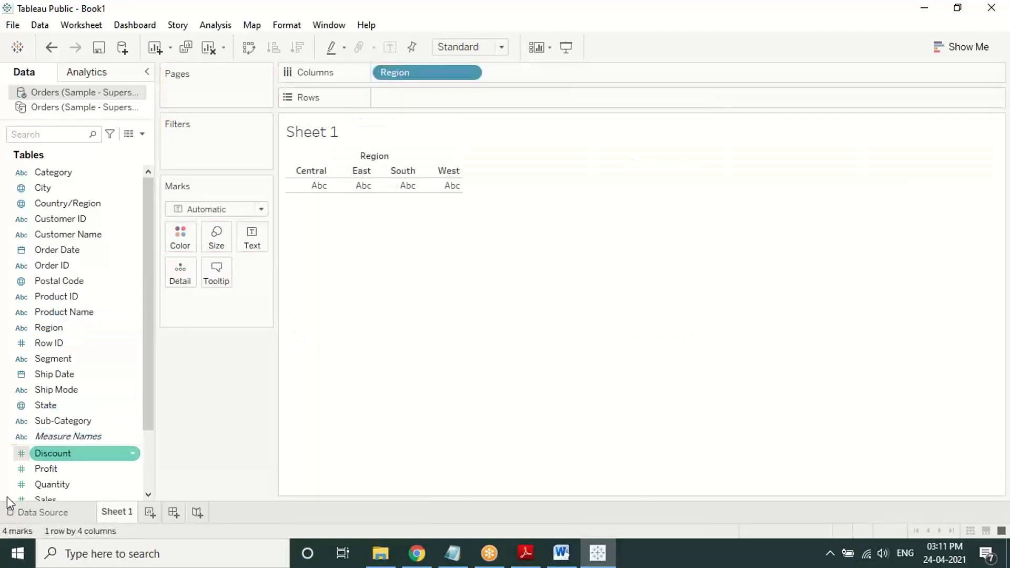
{"action": "left_click_drag", "start_coordinate": [51, 501], "coordinate": [413, 92]}
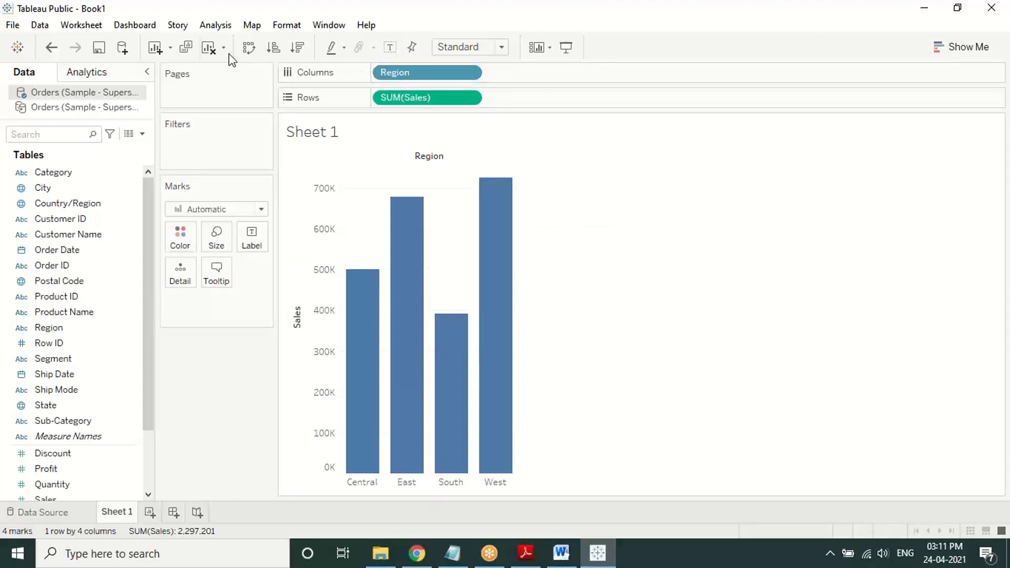
{"action": "left_click", "coordinate": [216, 55]}
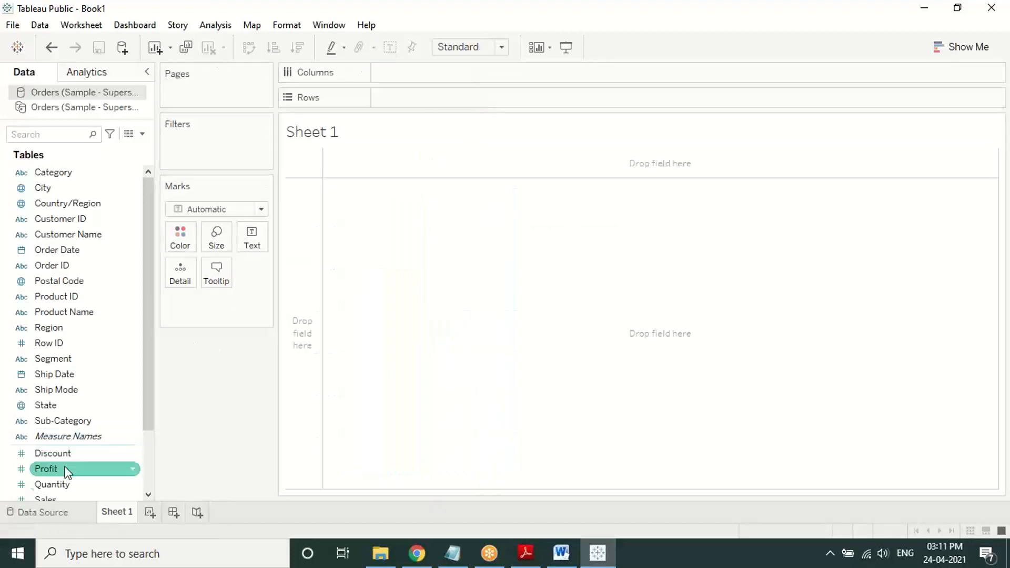
Step: Plot Sales across Columns and Region down Rows as horizontal bars, then clear the sheet
{"action": "left_click_drag", "start_coordinate": [58, 499], "coordinate": [411, 72]}
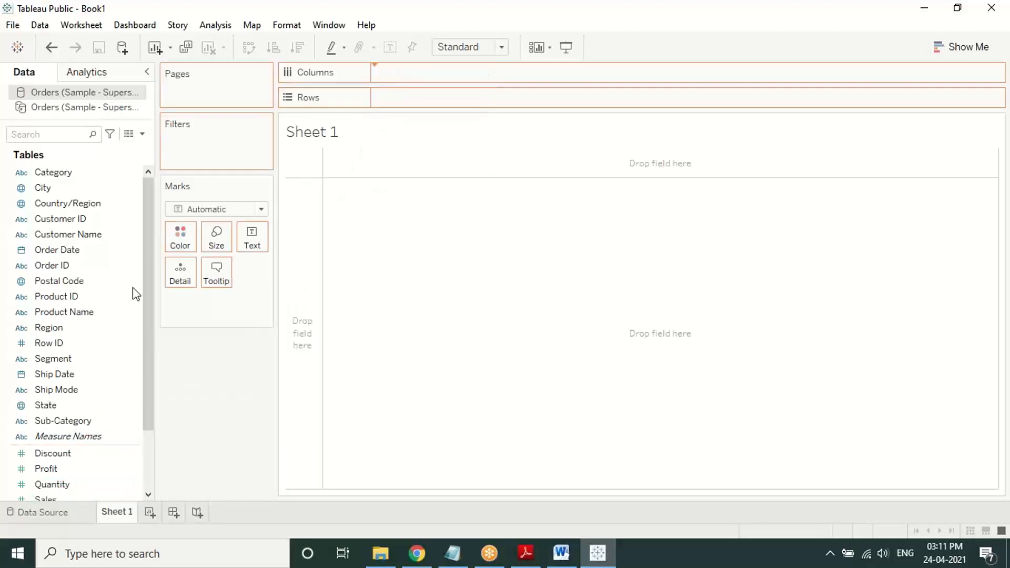
{"action": "left_click_drag", "start_coordinate": [66, 328], "coordinate": [430, 99]}
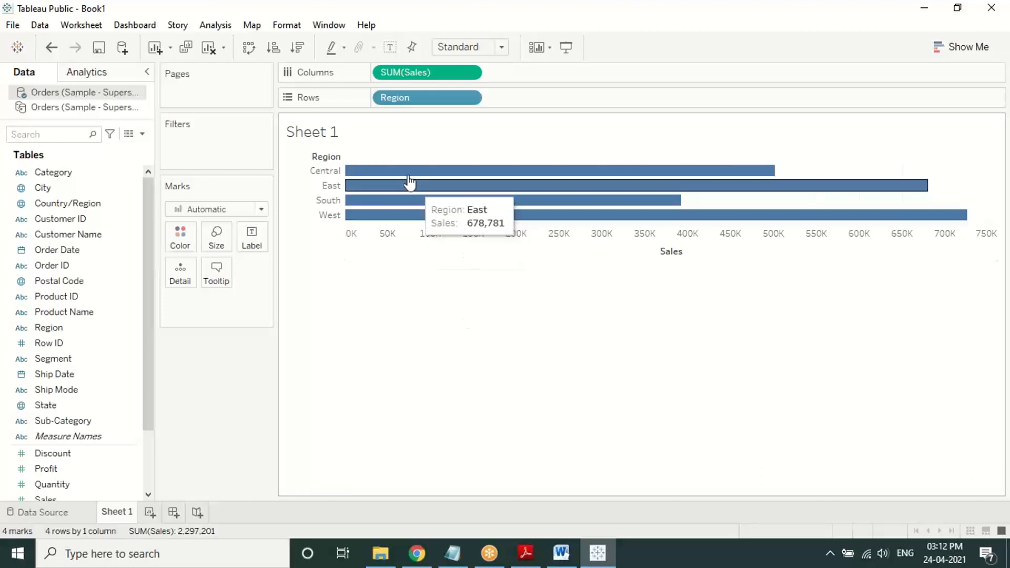
{"action": "left_click", "coordinate": [212, 56]}
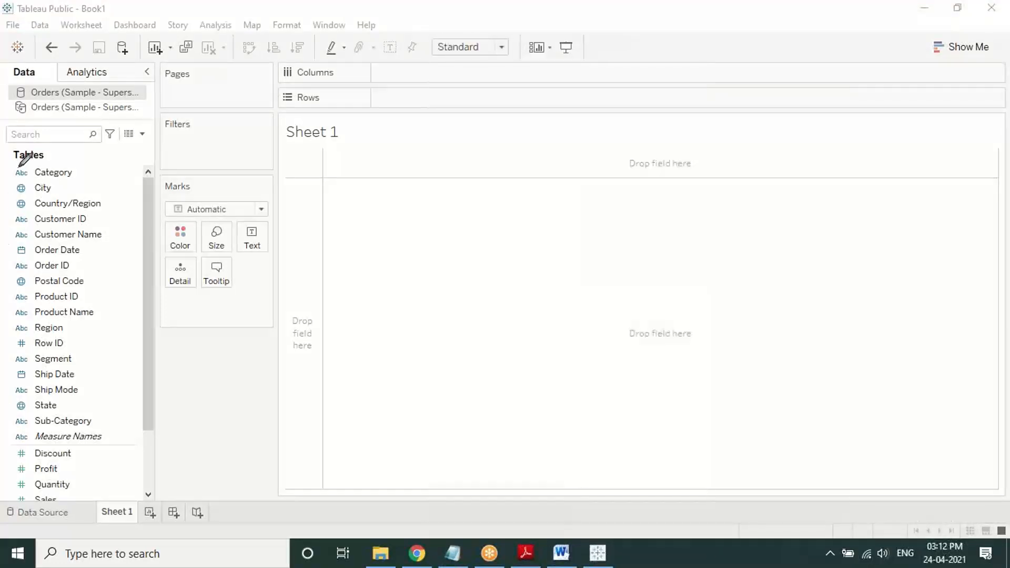
{"action": "mouse_move", "coordinate": [8, 185]}
{"action": "left_mouse_down"}
{"action": "mouse_move", "coordinate": [7, 357]}
{"action": "mouse_move", "coordinate": [18, 423]}
{"action": "mouse_move", "coordinate": [76, 439]}
{"action": "mouse_move", "coordinate": [113, 425]}
{"action": "mouse_move", "coordinate": [138, 160]}
{"action": "mouse_move", "coordinate": [21, 168]}
{"action": "left_mouse_up"}
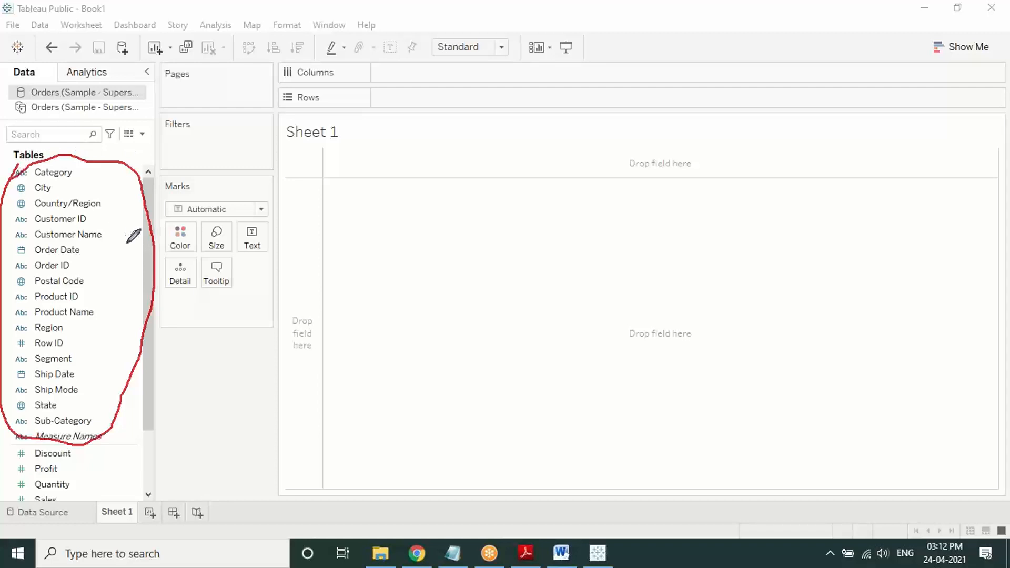
{"action": "left_click_drag", "start_coordinate": [146, 281], "coordinate": [138, 338]}
{"action": "left_click", "coordinate": [518, 4]}
{"action": "left_click", "coordinate": [489, 42]}
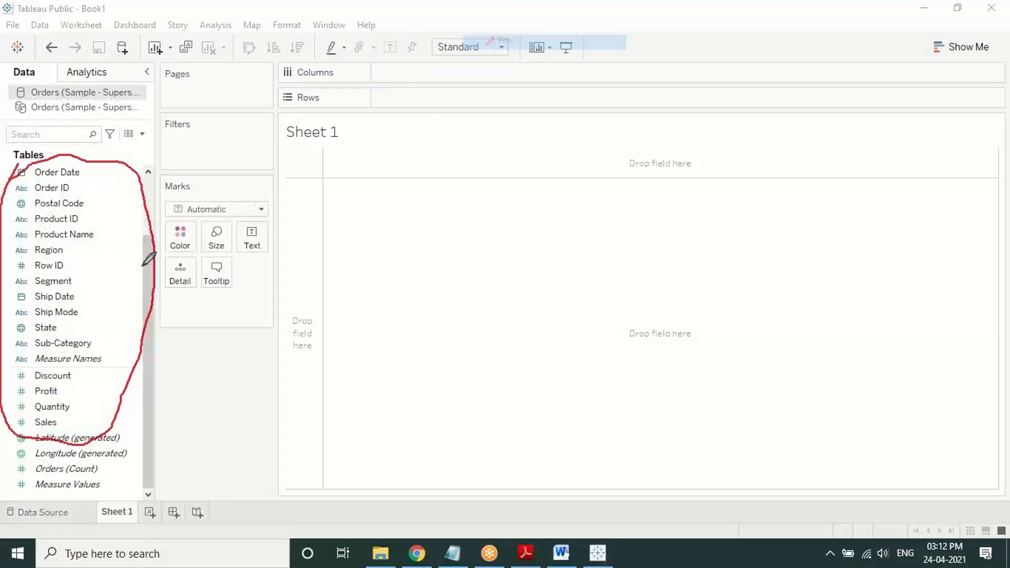
{"action": "mouse_move", "coordinate": [73, 367]}
{"action": "left_mouse_down"}
{"action": "mouse_move", "coordinate": [7, 375]}
{"action": "mouse_move", "coordinate": [21, 502]}
{"action": "mouse_move", "coordinate": [120, 482]}
{"action": "mouse_move", "coordinate": [59, 362]}
{"action": "left_mouse_up"}
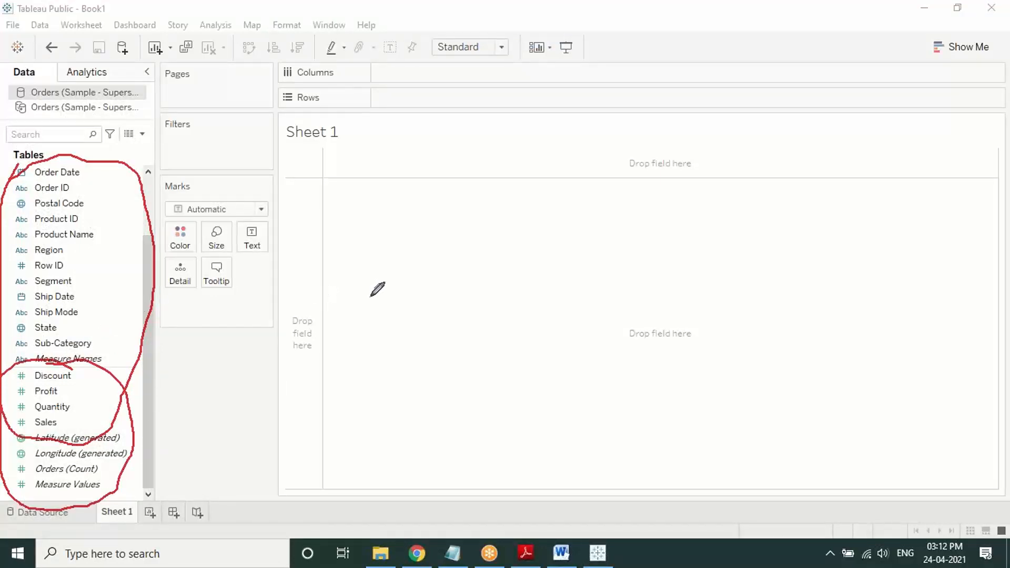
{"action": "left_click", "coordinate": [396, 393]}
{"action": "right_click", "coordinate": [302, 355]}
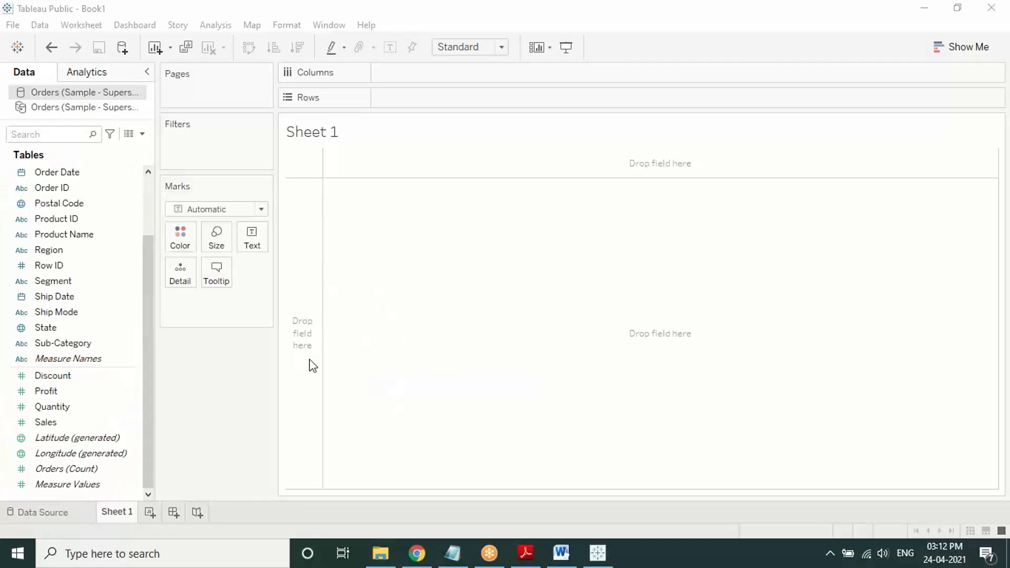
{"action": "left_click", "coordinate": [309, 359]}
{"action": "left_click_drag", "start_coordinate": [151, 345], "coordinate": [148, 174]}
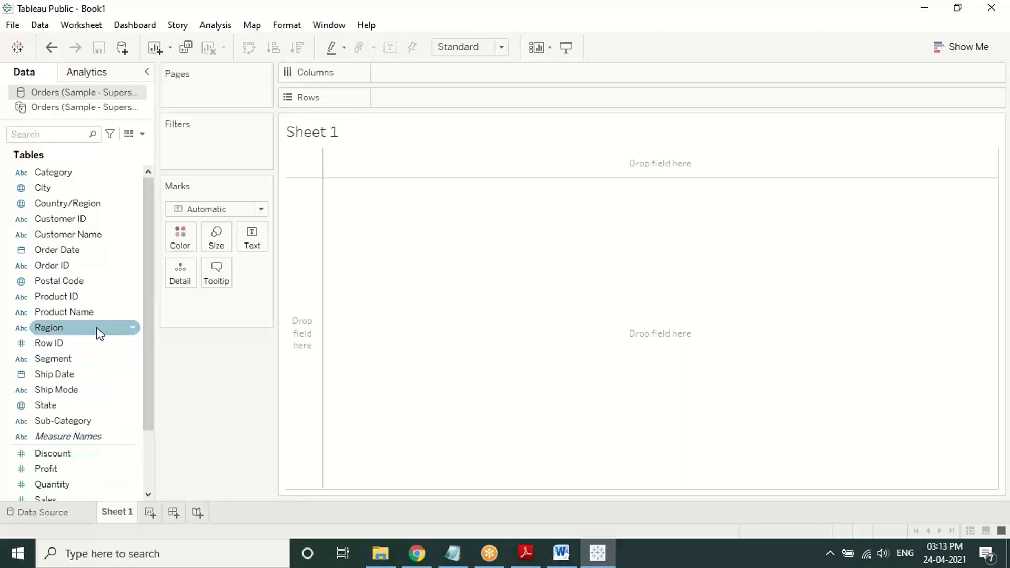
Step: Rebuild the vertical Sales-by-Region bar chart, check bar tooltips, then go back to the Adobe Reader notes
{"action": "left_click_drag", "start_coordinate": [99, 333], "coordinate": [429, 73]}
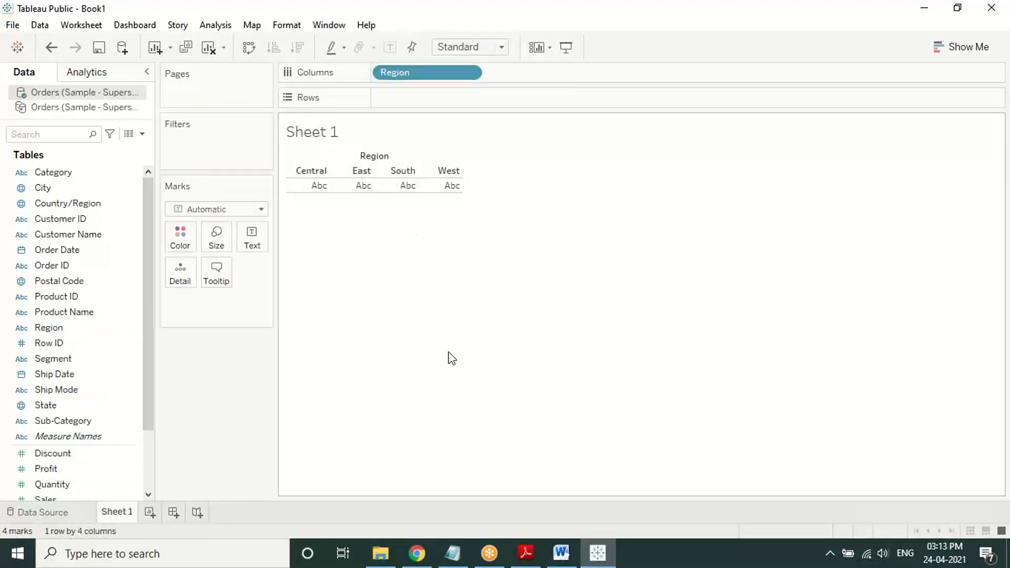
{"action": "left_click_drag", "start_coordinate": [63, 500], "coordinate": [458, 98]}
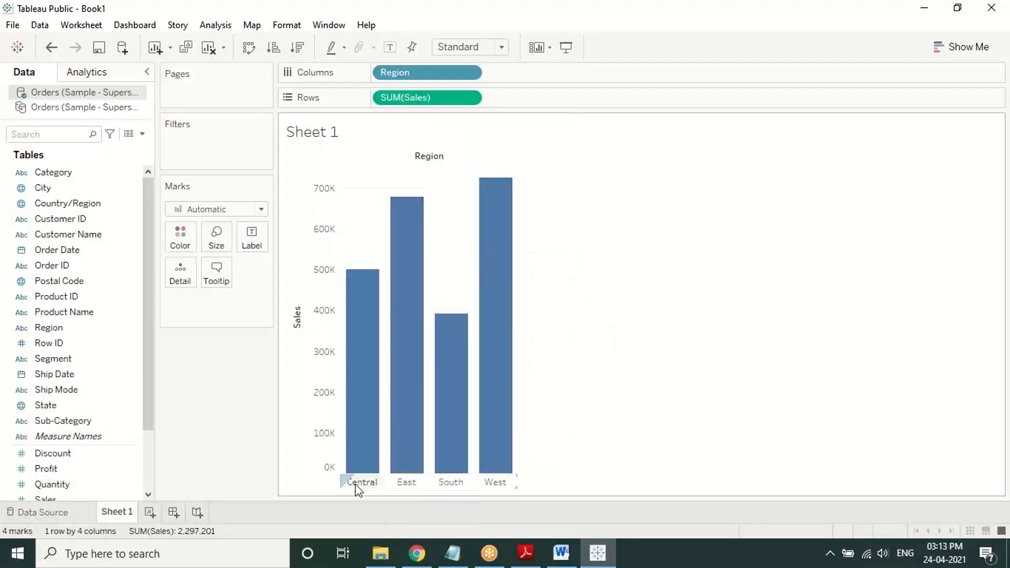
{"action": "mouse_move", "coordinate": [446, 468]}
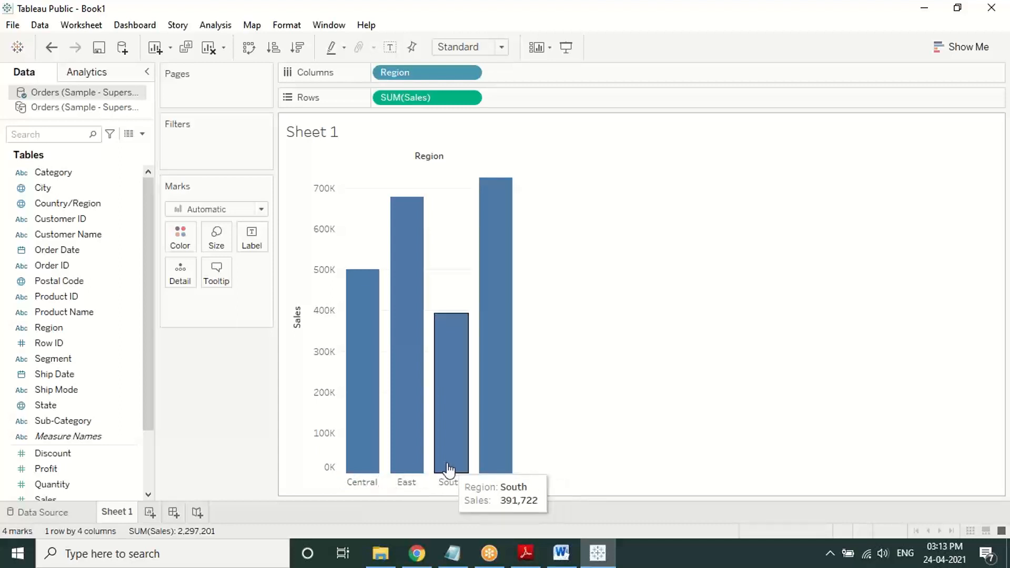
{"action": "mouse_move", "coordinate": [488, 475]}
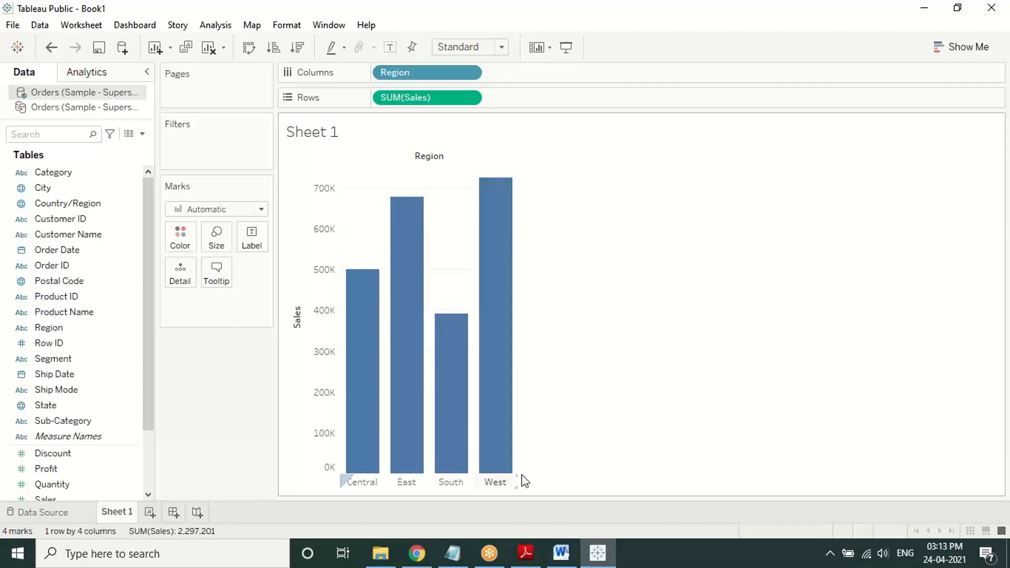
{"action": "left_click", "coordinate": [518, 551]}
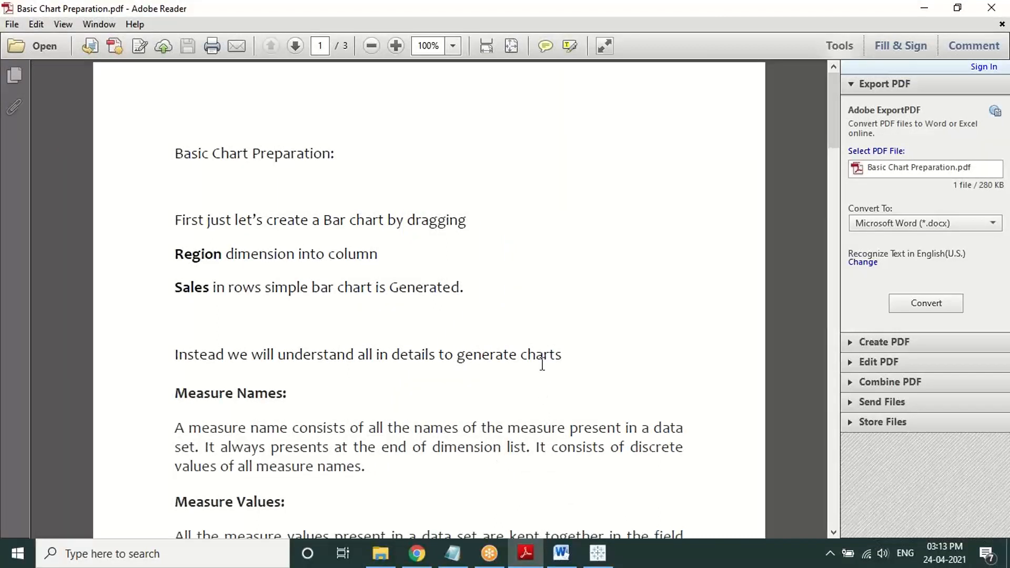
Step: Bring 'Use cases of Measure Names and Measure Values' into view, then minimize Adobe Reader
{"action": "left_click", "coordinate": [871, 11]}
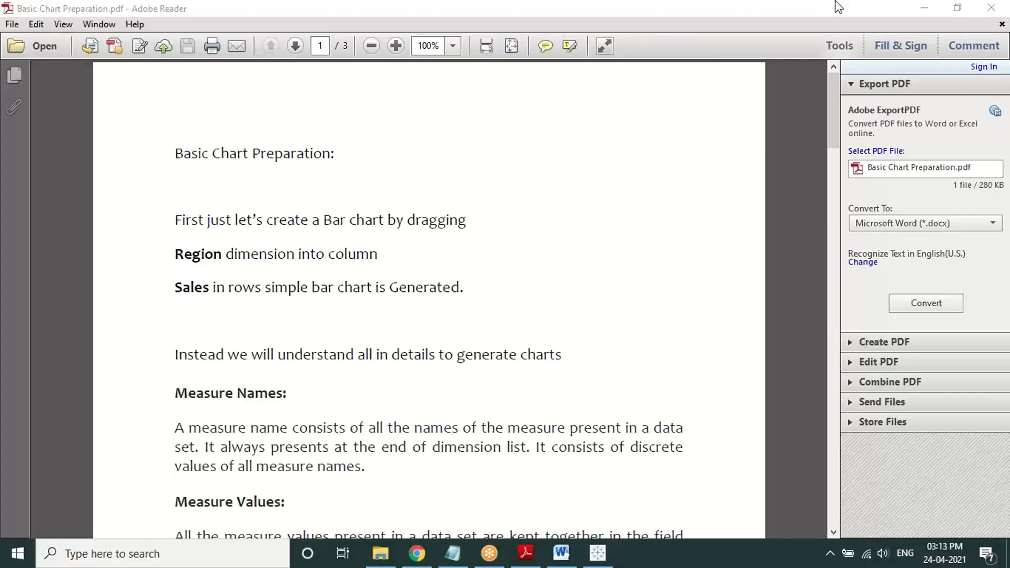
{"action": "left_click_drag", "start_coordinate": [831, 128], "coordinate": [844, 187]}
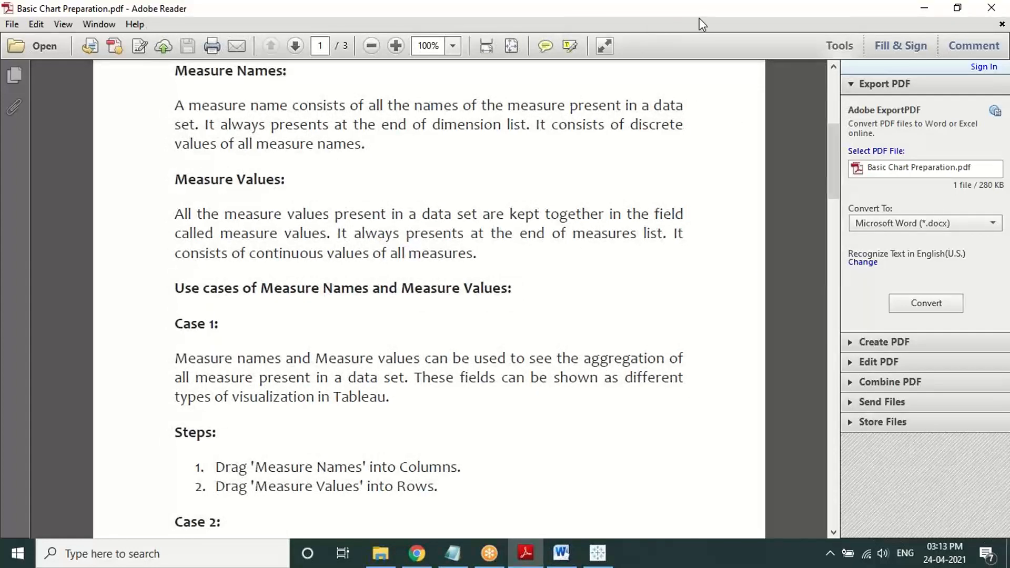
{"action": "left_click", "coordinate": [741, 14]}
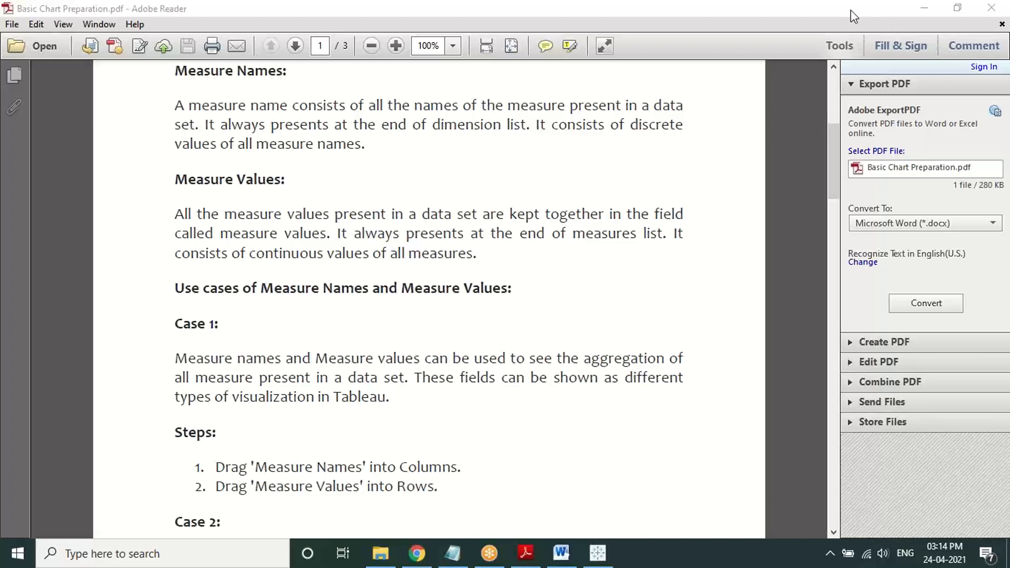
{"action": "left_click", "coordinate": [916, 13]}
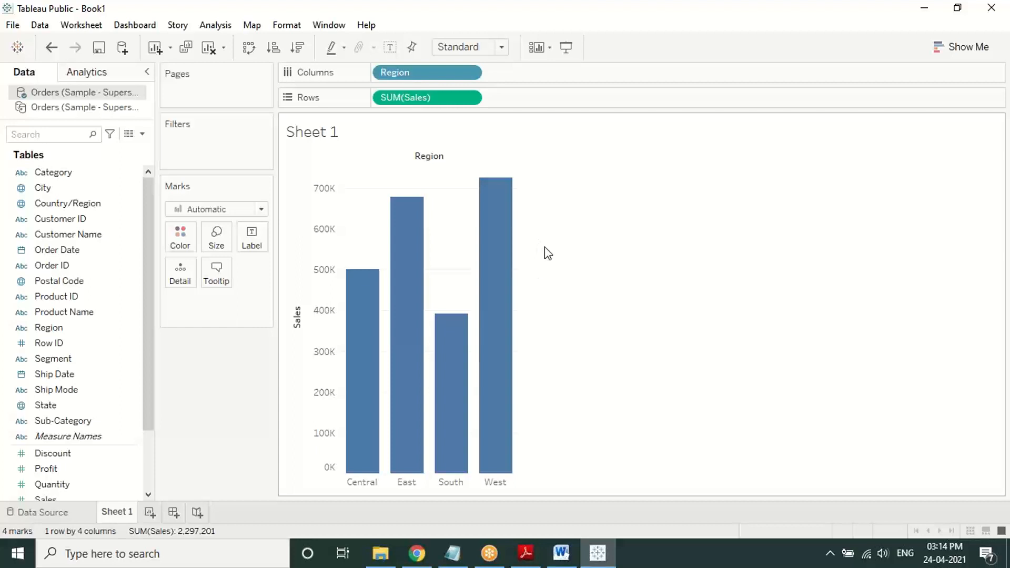
Step: Draw and erase a red arrow marking where new worksheets are added
{"action": "left_click", "coordinate": [519, 8]}
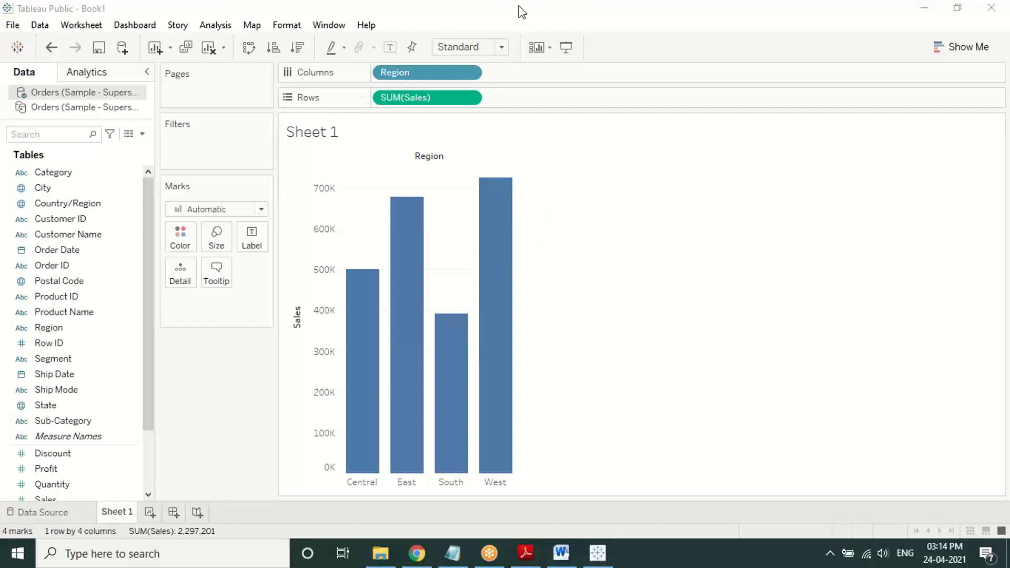
{"action": "left_click", "coordinate": [490, 36]}
{"action": "mouse_move", "coordinate": [182, 455]}
{"action": "left_mouse_down"}
{"action": "mouse_move", "coordinate": [142, 496]}
{"action": "mouse_move", "coordinate": [170, 494]}
{"action": "left_mouse_up"}
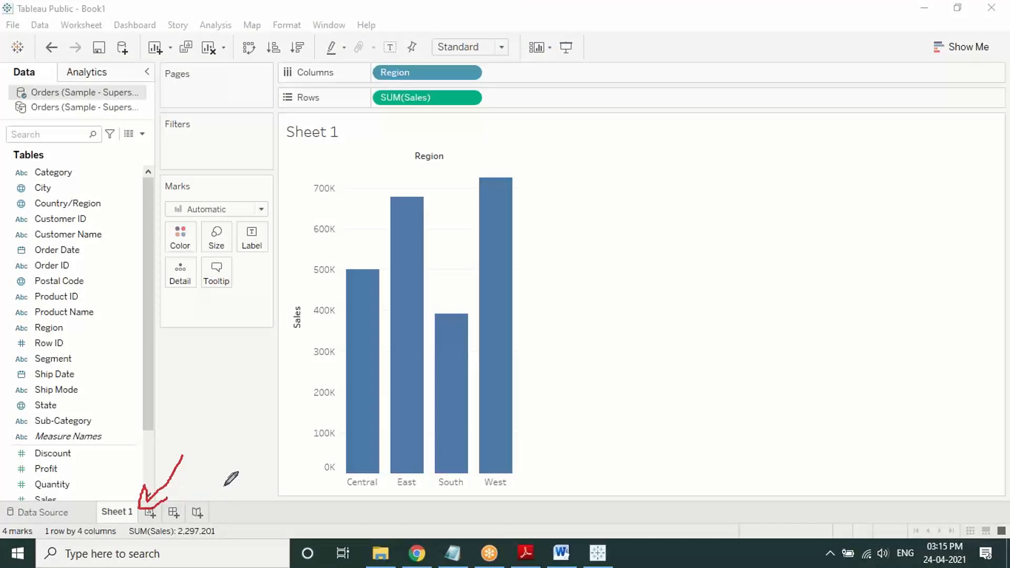
{"action": "left_click", "coordinate": [274, 381]}
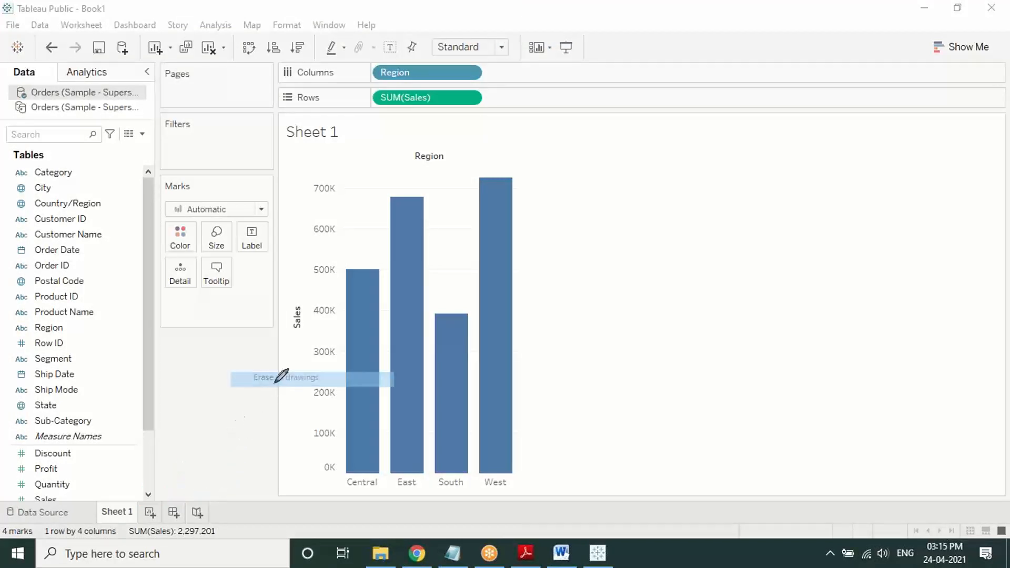
{"action": "right_click", "coordinate": [234, 358]}
{"action": "left_click", "coordinate": [249, 366]}
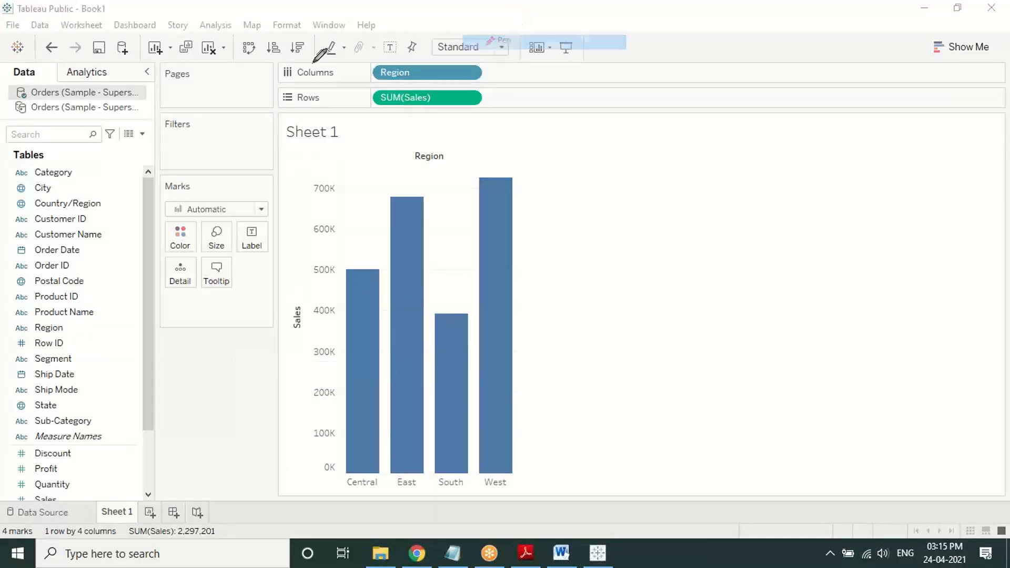
Step: Draw and erase a red arrow pointing up at the toolbar, then clear Sheet 1
{"action": "left_click_drag", "start_coordinate": [213, 114], "coordinate": [210, 67]}
{"action": "left_click_drag", "start_coordinate": [194, 82], "coordinate": [215, 67]}
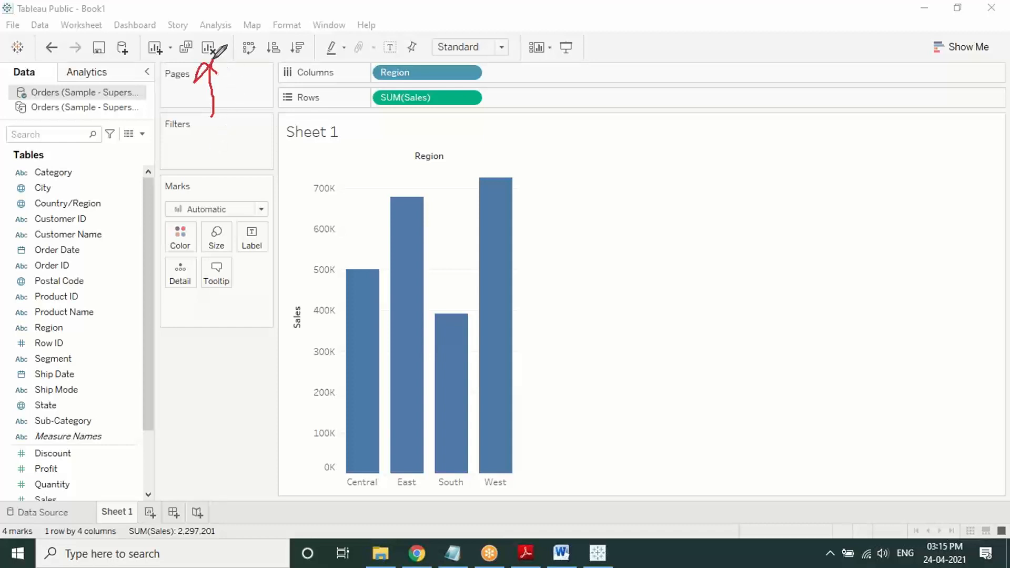
{"action": "left_click", "coordinate": [262, 209]}
{"action": "right_click", "coordinate": [243, 165]}
{"action": "left_click", "coordinate": [259, 176]}
{"action": "left_click", "coordinate": [205, 51]}
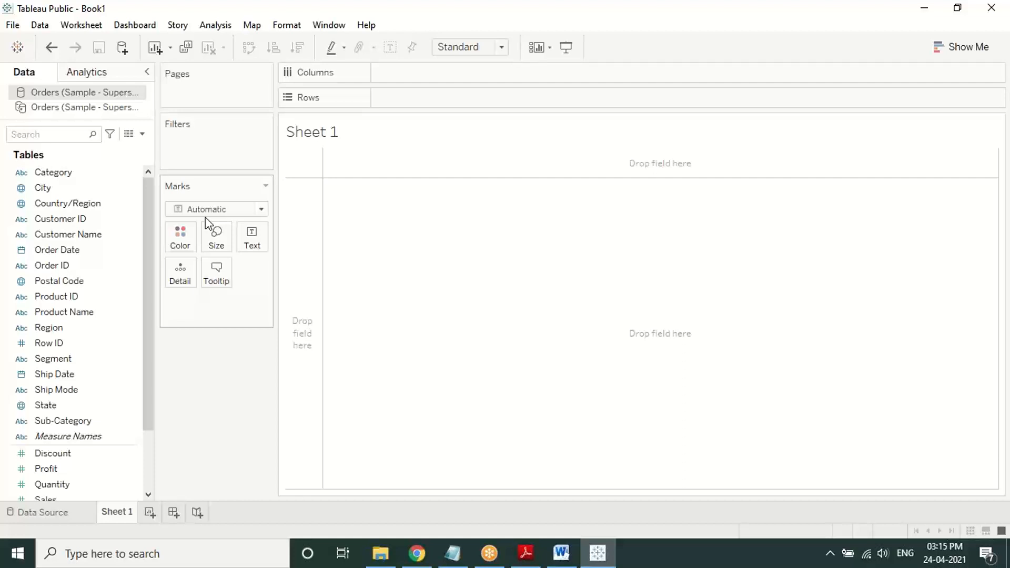
Step: Scroll the PDF to the Case 1 steps, select the Measure Names/Values step text, and return to Tableau
{"action": "left_click", "coordinate": [541, 547]}
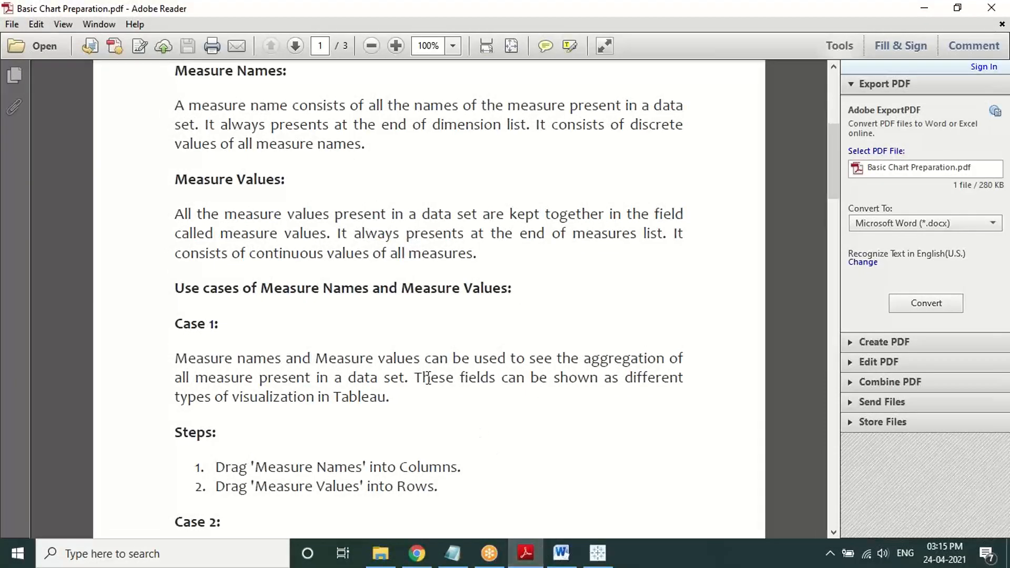
{"action": "scroll", "coordinate": [427, 379], "scroll_direction": "down", "scroll_amount": 1}
{"action": "scroll", "coordinate": [430, 382], "scroll_direction": "down", "scroll_amount": 1}
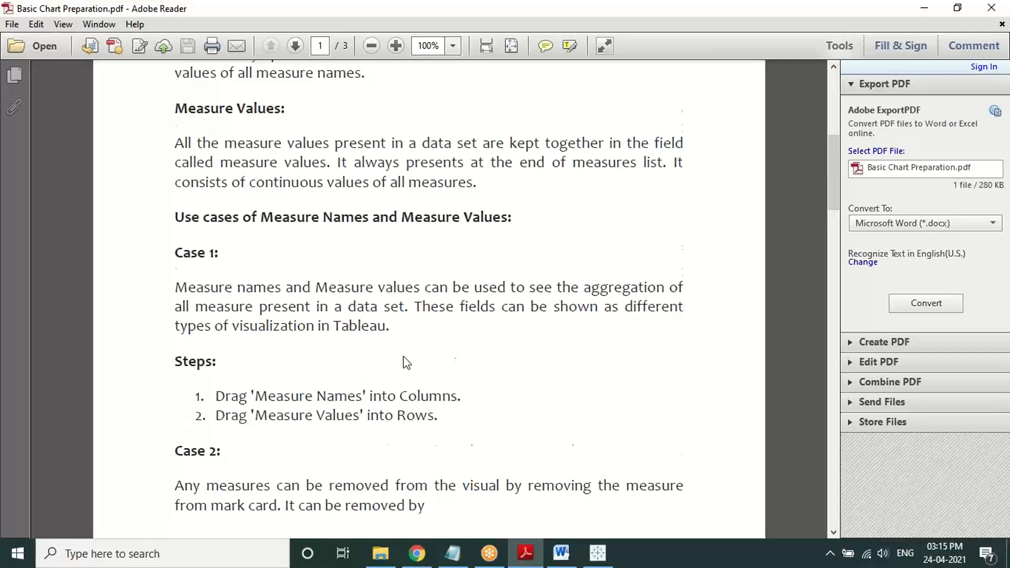
{"action": "scroll", "coordinate": [403, 361], "scroll_direction": "down", "scroll_amount": 4}
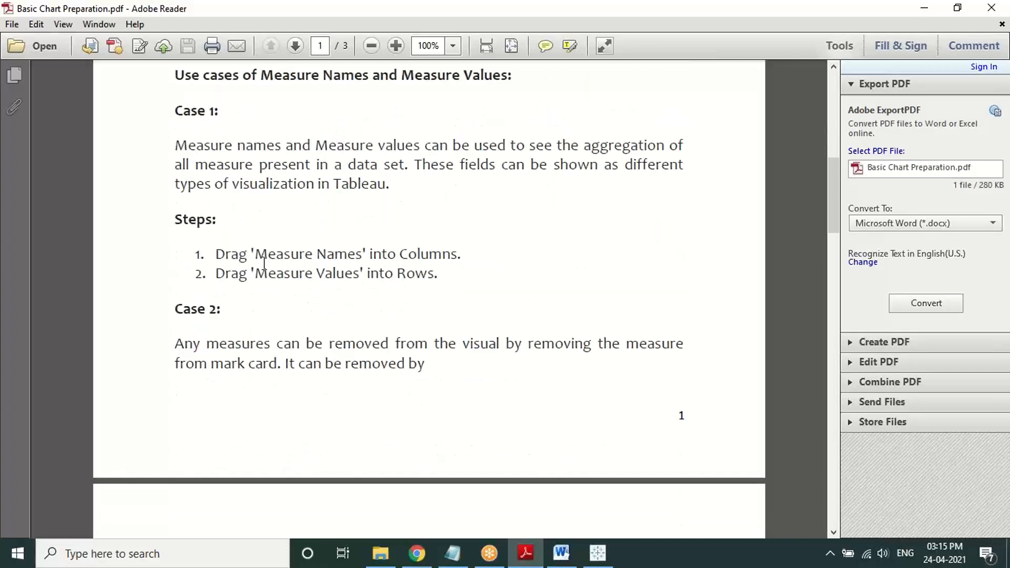
{"action": "left_click_drag", "start_coordinate": [255, 257], "coordinate": [453, 258]}
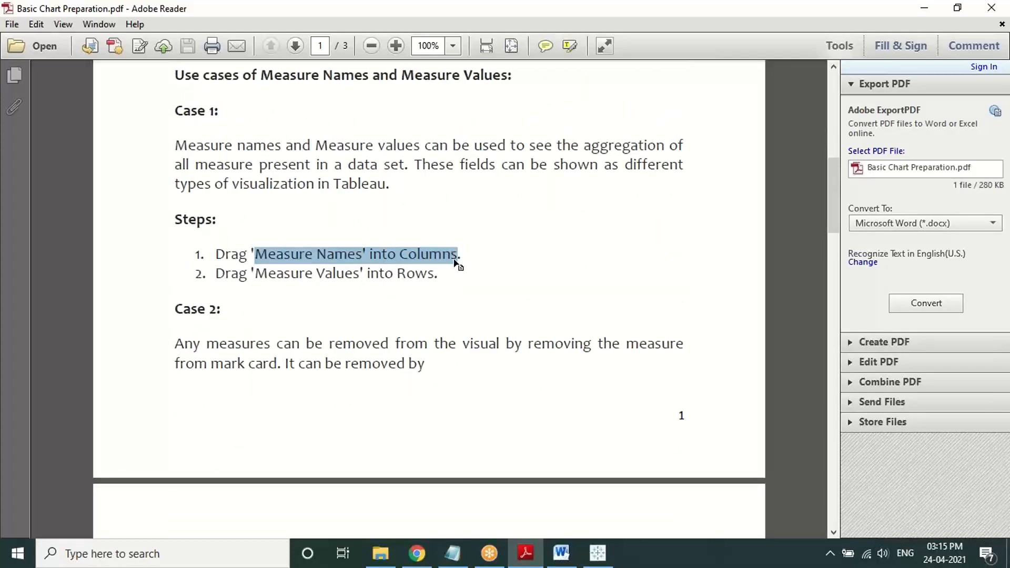
{"action": "left_click_drag", "start_coordinate": [252, 272], "coordinate": [459, 288]}
{"action": "left_click", "coordinate": [460, 291]}
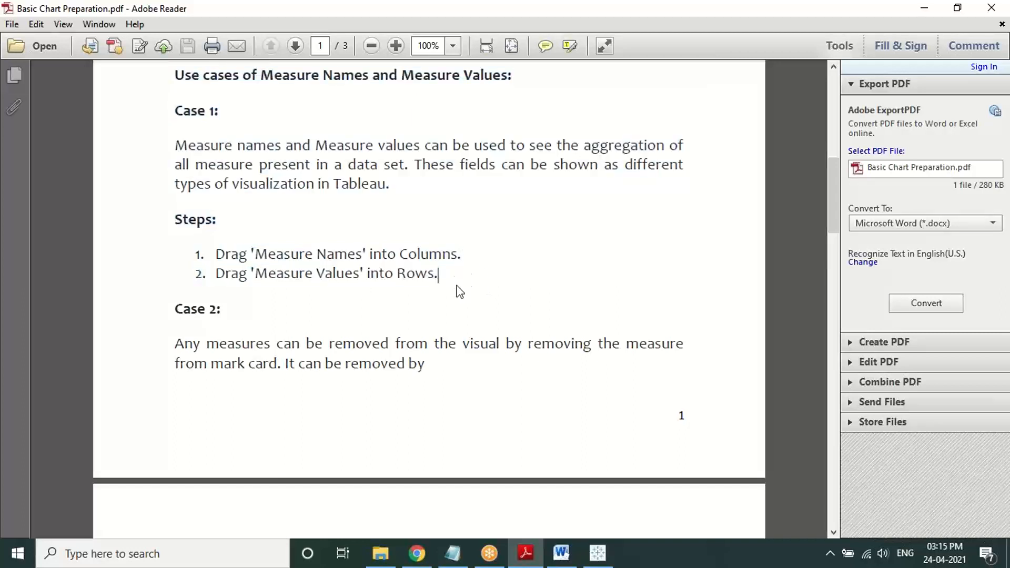
{"action": "left_click", "coordinate": [599, 556]}
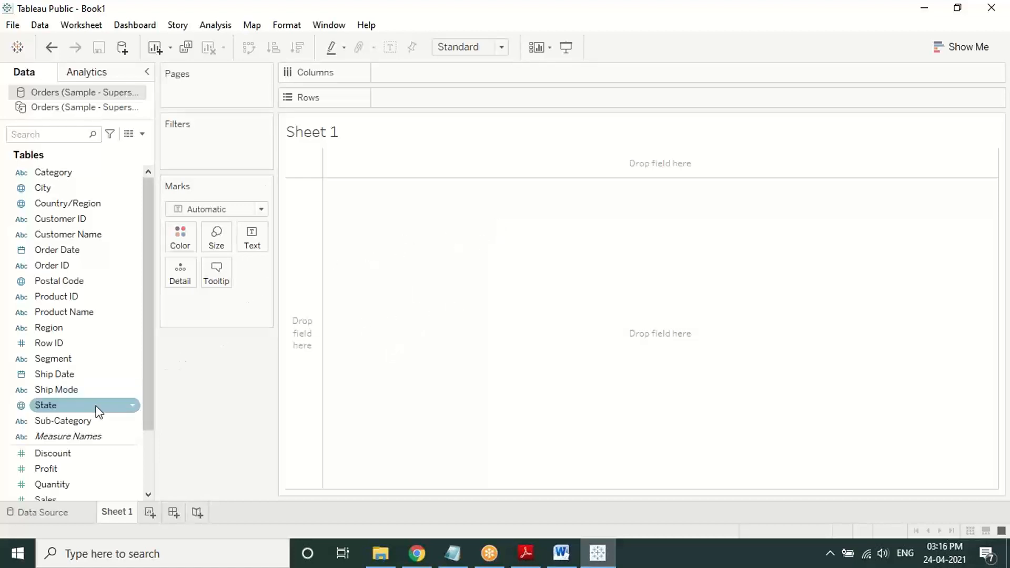
Step: Put Measure Names on Columns and Measure Values on Rows of Sheet 1
{"action": "left_click_drag", "start_coordinate": [84, 435], "coordinate": [438, 73]}
{"action": "scroll", "coordinate": [96, 452], "scroll_direction": "down", "scroll_amount": 3}
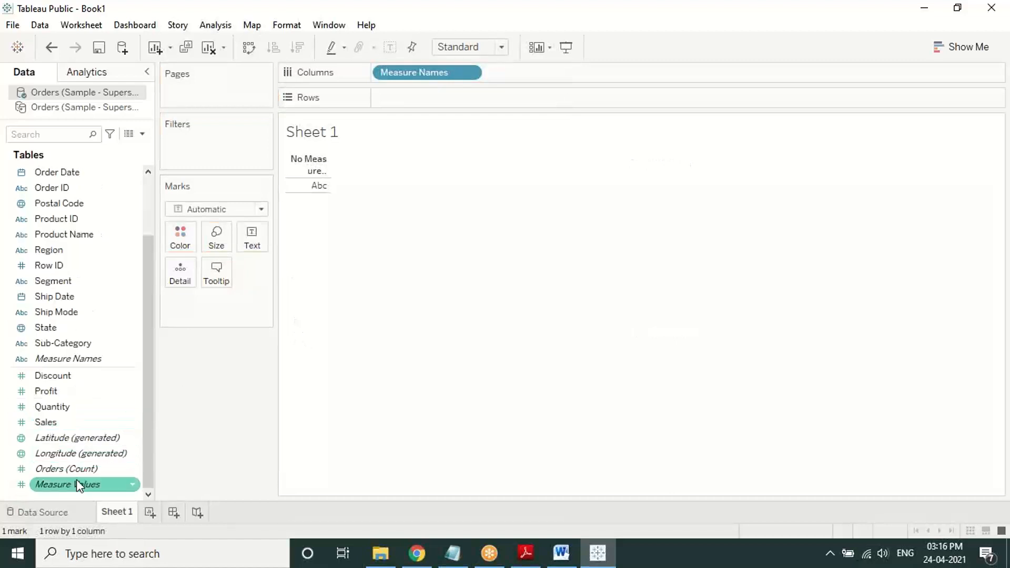
{"action": "left_click_drag", "start_coordinate": [77, 482], "coordinate": [436, 97]}
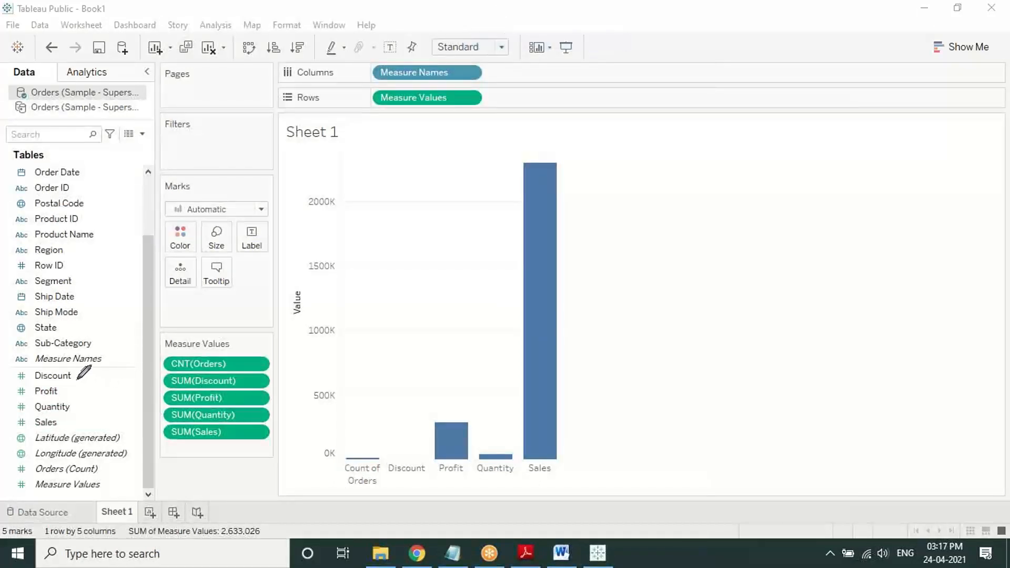
{"action": "left_click_drag", "start_coordinate": [77, 379], "coordinate": [158, 378]}
{"action": "left_click_drag", "start_coordinate": [68, 391], "coordinate": [150, 396]}
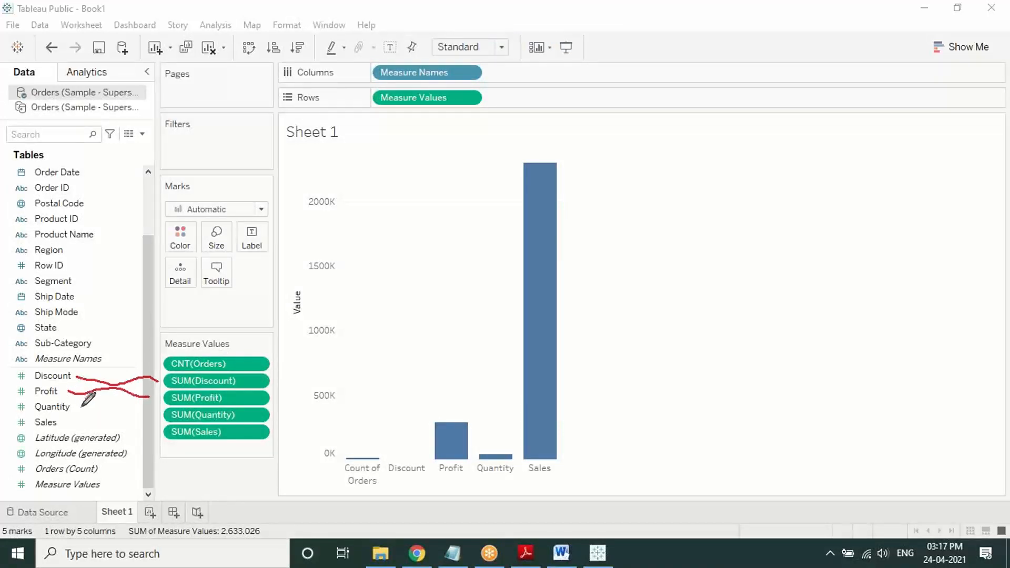
{"action": "left_click_drag", "start_coordinate": [82, 405], "coordinate": [152, 403]}
{"action": "left_click_drag", "start_coordinate": [65, 424], "coordinate": [154, 430]}
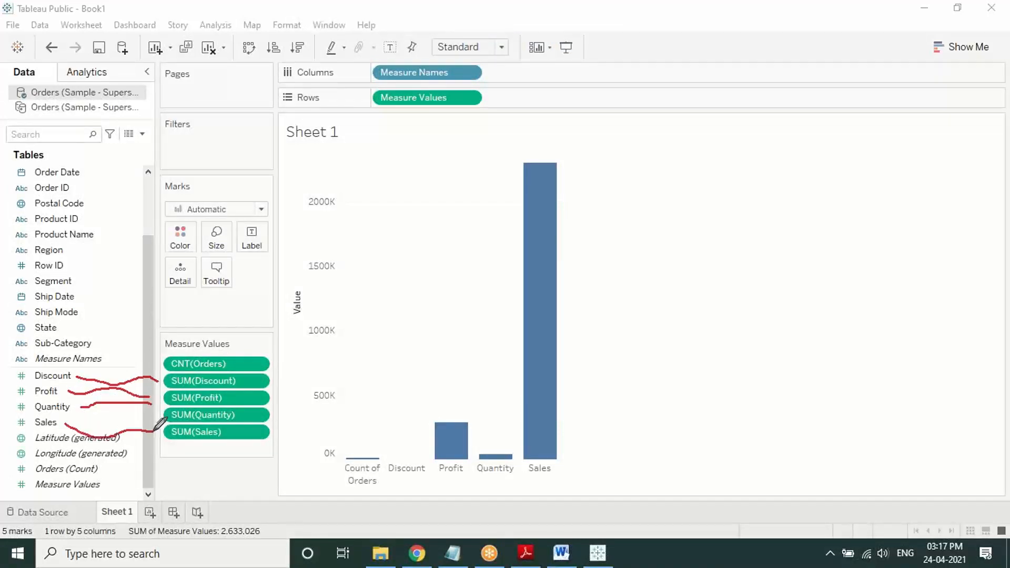
{"action": "mouse_move", "coordinate": [272, 346]}
{"action": "left_mouse_down"}
{"action": "mouse_move", "coordinate": [149, 358]}
{"action": "mouse_move", "coordinate": [309, 415]}
{"action": "mouse_move", "coordinate": [271, 334]}
{"action": "left_mouse_up"}
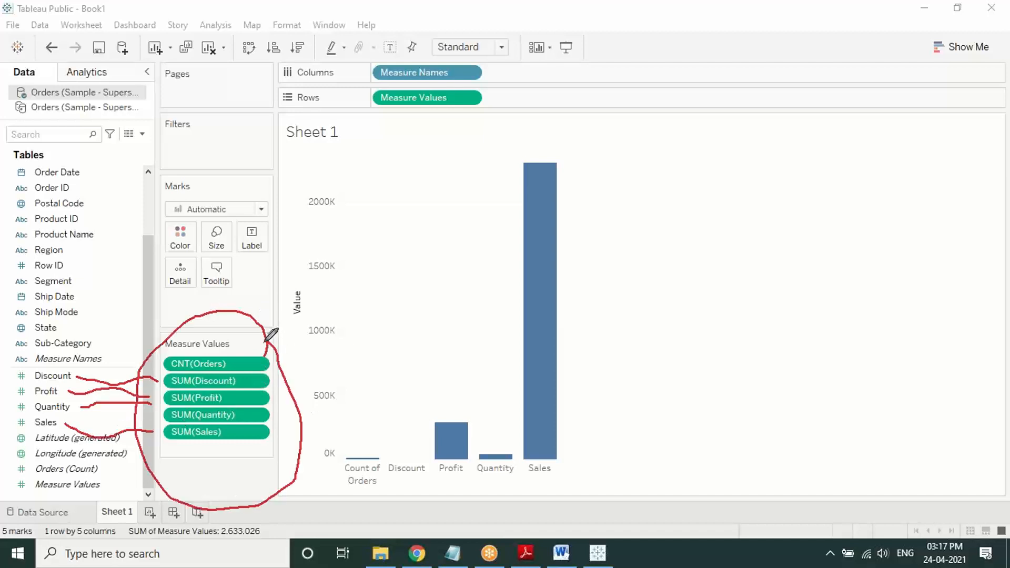
{"action": "mouse_move", "coordinate": [360, 155]}
{"action": "left_mouse_down"}
{"action": "mouse_move", "coordinate": [283, 163]}
{"action": "mouse_move", "coordinate": [273, 453]}
{"action": "mouse_move", "coordinate": [289, 478]}
{"action": "mouse_move", "coordinate": [326, 486]}
{"action": "left_mouse_up"}
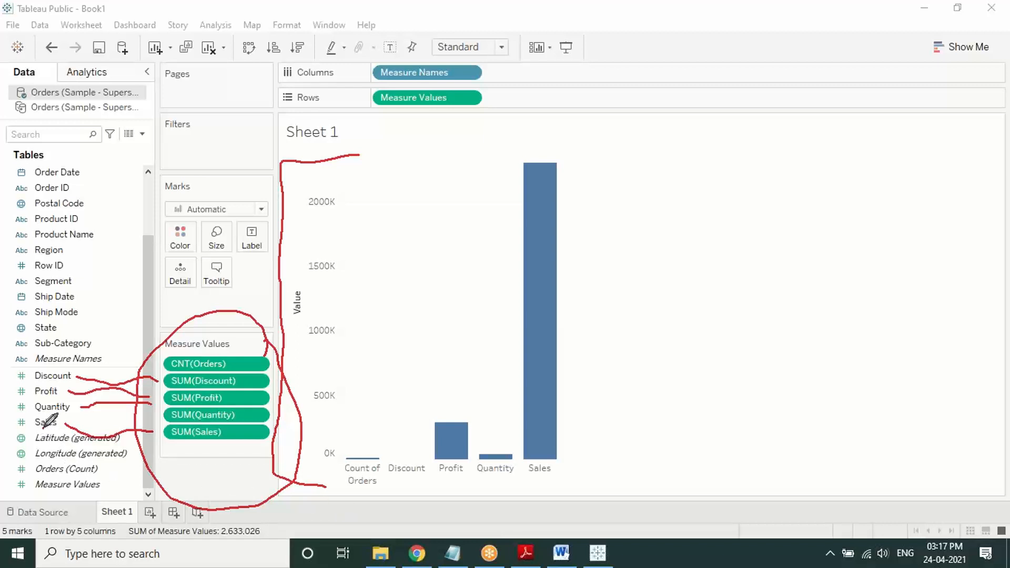
{"action": "mouse_move", "coordinate": [42, 427]}
{"action": "left_mouse_down"}
{"action": "mouse_move", "coordinate": [36, 456]}
{"action": "mouse_move", "coordinate": [115, 450]}
{"action": "mouse_move", "coordinate": [50, 434]}
{"action": "left_mouse_up"}
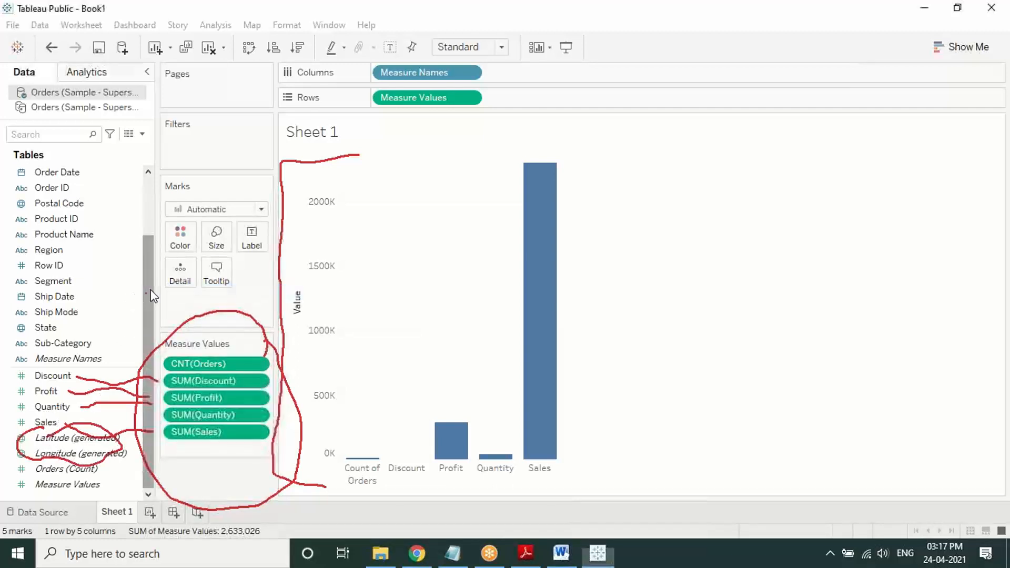
{"action": "scroll", "coordinate": [153, 296], "scroll_direction": "up", "scroll_amount": 1}
{"action": "scroll", "coordinate": [108, 197], "scroll_direction": "up", "scroll_amount": 2}
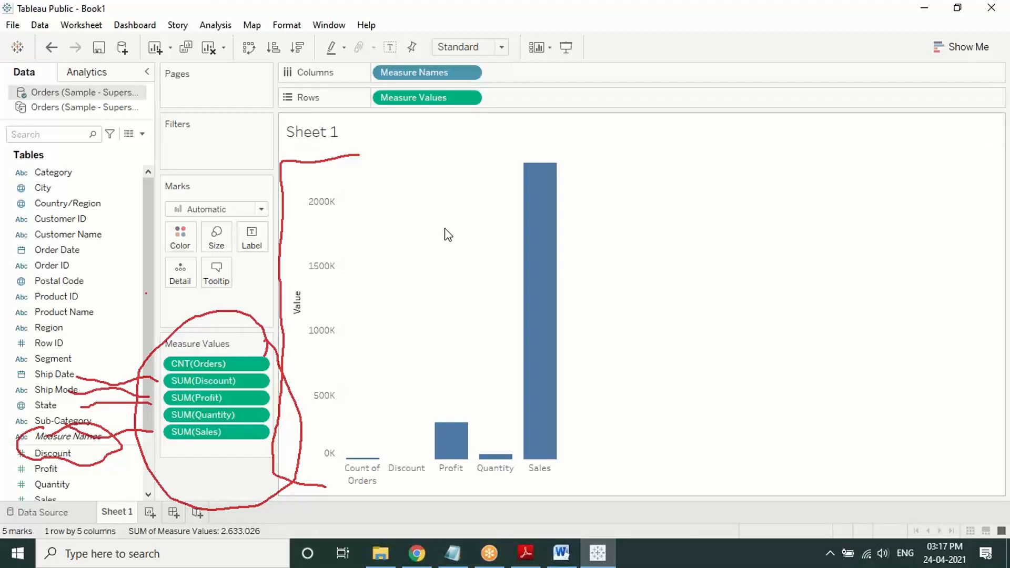
{"action": "left_click", "coordinate": [529, 7]}
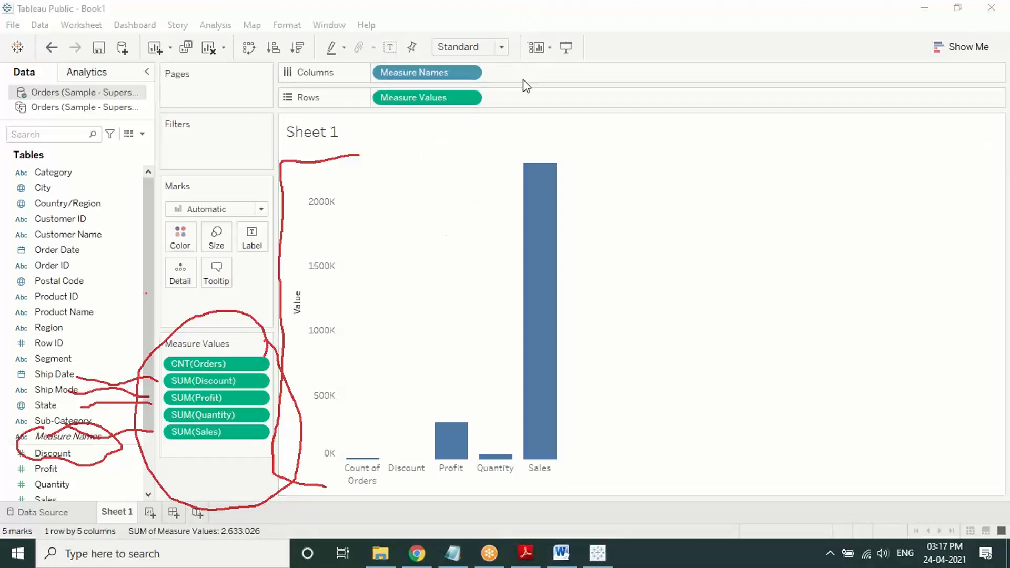
{"action": "left_click", "coordinate": [519, 104]}
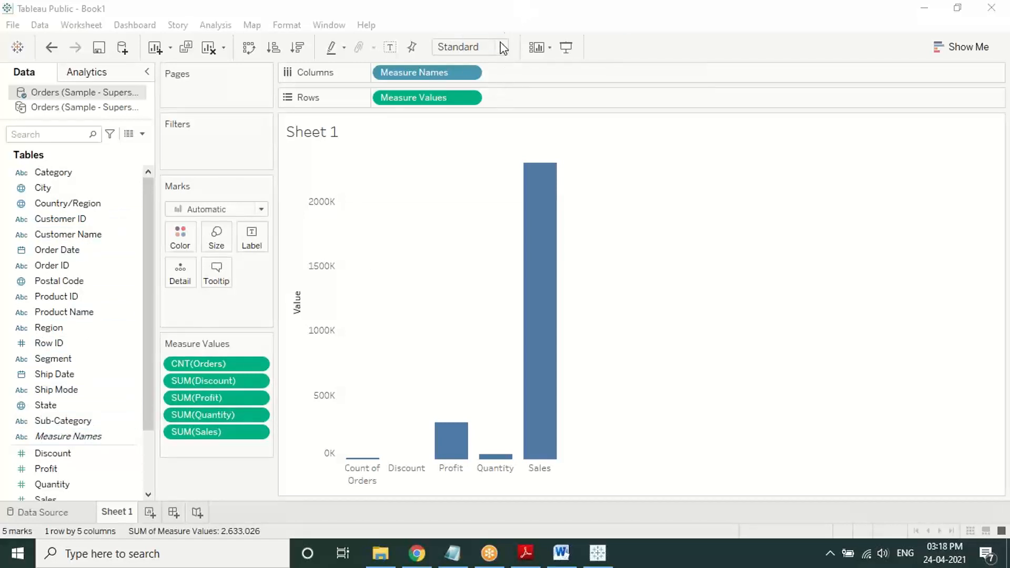
{"action": "mouse_move", "coordinate": [330, 439]}
{"action": "left_mouse_down"}
{"action": "mouse_move", "coordinate": [347, 452]}
{"action": "mouse_move", "coordinate": [343, 442]}
{"action": "left_mouse_up"}
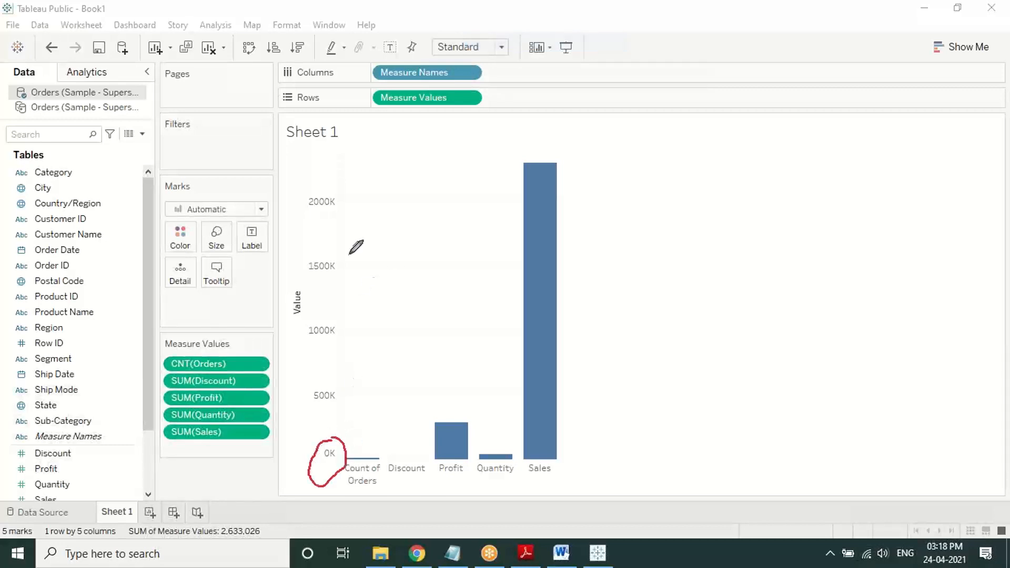
{"action": "mouse_move", "coordinate": [337, 173]}
{"action": "left_mouse_down"}
{"action": "mouse_move", "coordinate": [306, 209]}
{"action": "mouse_move", "coordinate": [342, 162]}
{"action": "mouse_move", "coordinate": [177, 124]}
{"action": "mouse_move", "coordinate": [89, 200]}
{"action": "mouse_move", "coordinate": [110, 190]}
{"action": "left_mouse_up"}
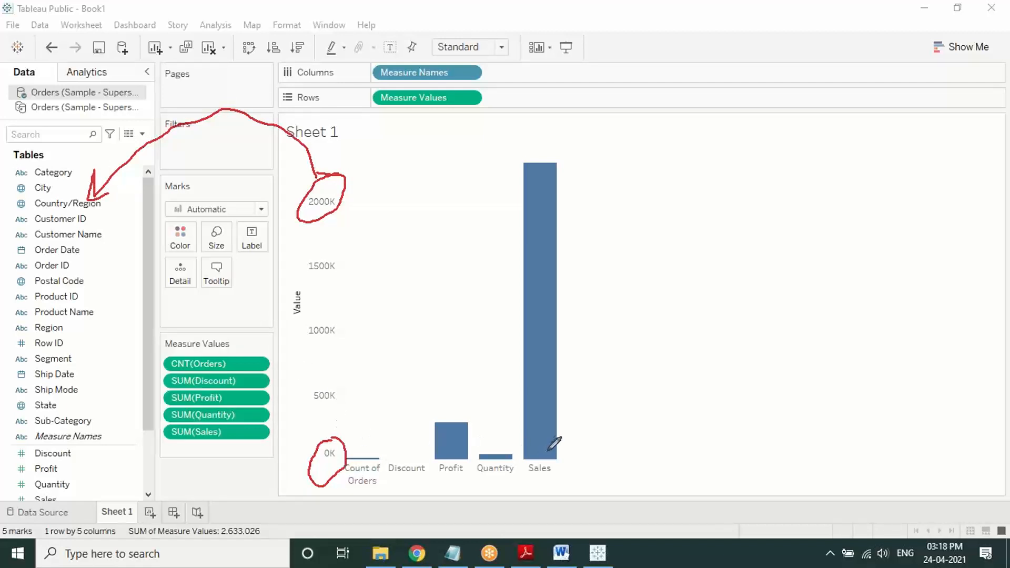
{"action": "mouse_move", "coordinate": [550, 269]}
{"action": "left_click", "coordinate": [514, 108]}
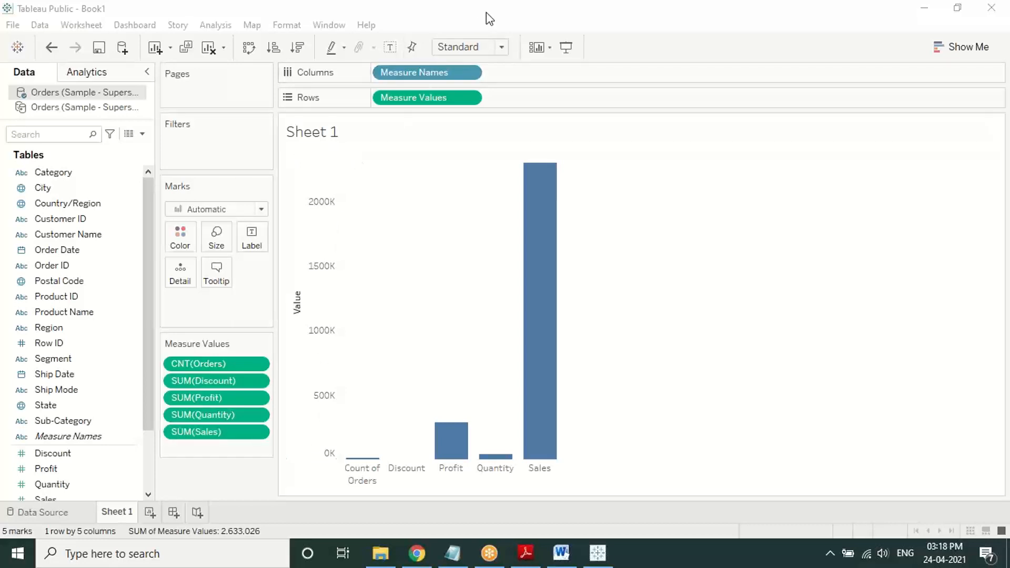
{"action": "mouse_move", "coordinate": [112, 227]}
{"action": "left_mouse_down"}
{"action": "mouse_move", "coordinate": [33, 231]}
{"action": "mouse_move", "coordinate": [52, 246]}
{"action": "mouse_move", "coordinate": [105, 241]}
{"action": "mouse_move", "coordinate": [112, 225]}
{"action": "left_mouse_up"}
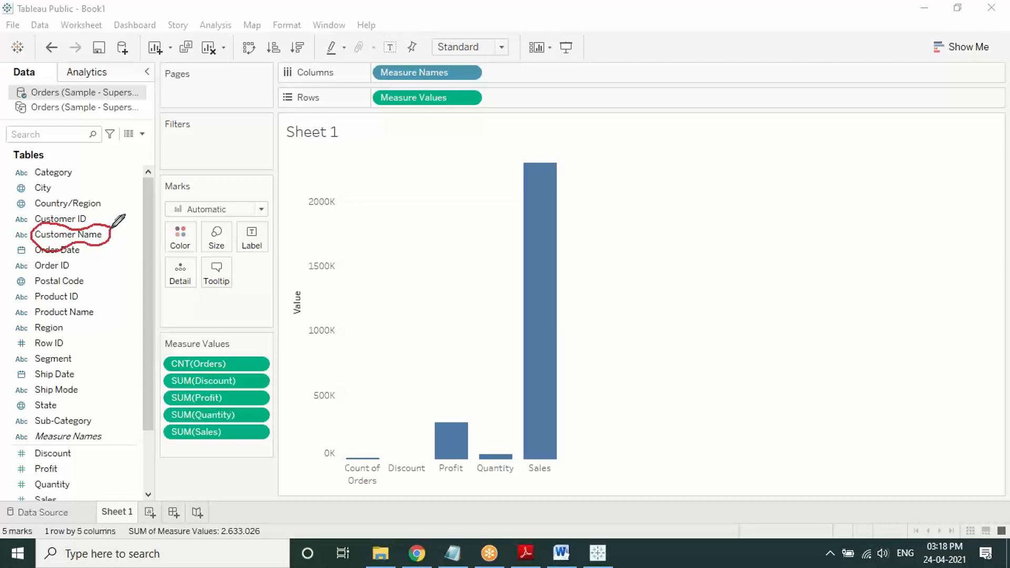
{"action": "mouse_move", "coordinate": [288, 444]}
{"action": "left_mouse_down"}
{"action": "mouse_move", "coordinate": [305, 361]}
{"action": "mouse_move", "coordinate": [315, 378]}
{"action": "left_mouse_up"}
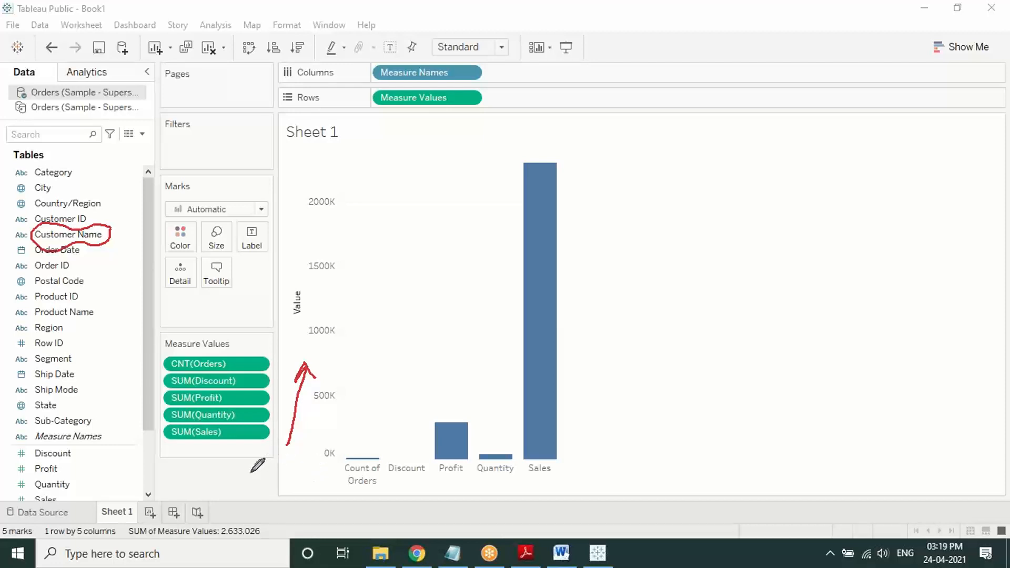
{"action": "mouse_move", "coordinate": [250, 474]}
{"action": "left_mouse_down"}
{"action": "mouse_move", "coordinate": [262, 454]}
{"action": "mouse_move", "coordinate": [323, 420]}
{"action": "mouse_move", "coordinate": [356, 416]}
{"action": "mouse_move", "coordinate": [352, 433]}
{"action": "left_mouse_up"}
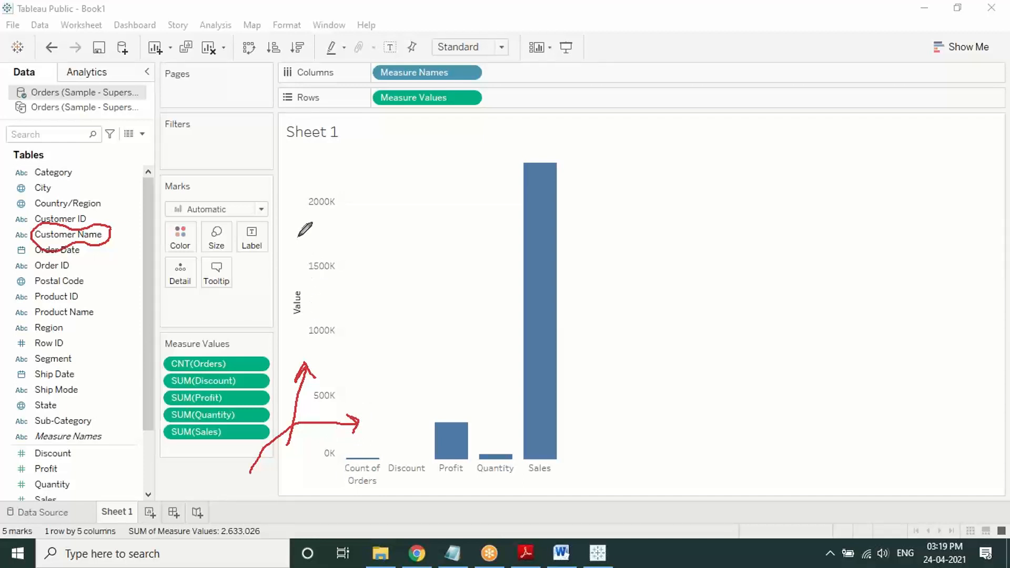
{"action": "mouse_move", "coordinate": [302, 236]}
{"action": "left_mouse_down"}
{"action": "mouse_move", "coordinate": [293, 246]}
{"action": "mouse_move", "coordinate": [310, 231]}
{"action": "mouse_move", "coordinate": [302, 218]}
{"action": "left_mouse_up"}
{"action": "mouse_move", "coordinate": [635, 288]}
{"action": "left_mouse_down"}
{"action": "mouse_move", "coordinate": [579, 298]}
{"action": "mouse_move", "coordinate": [578, 278]}
{"action": "mouse_move", "coordinate": [577, 315]}
{"action": "left_mouse_up"}
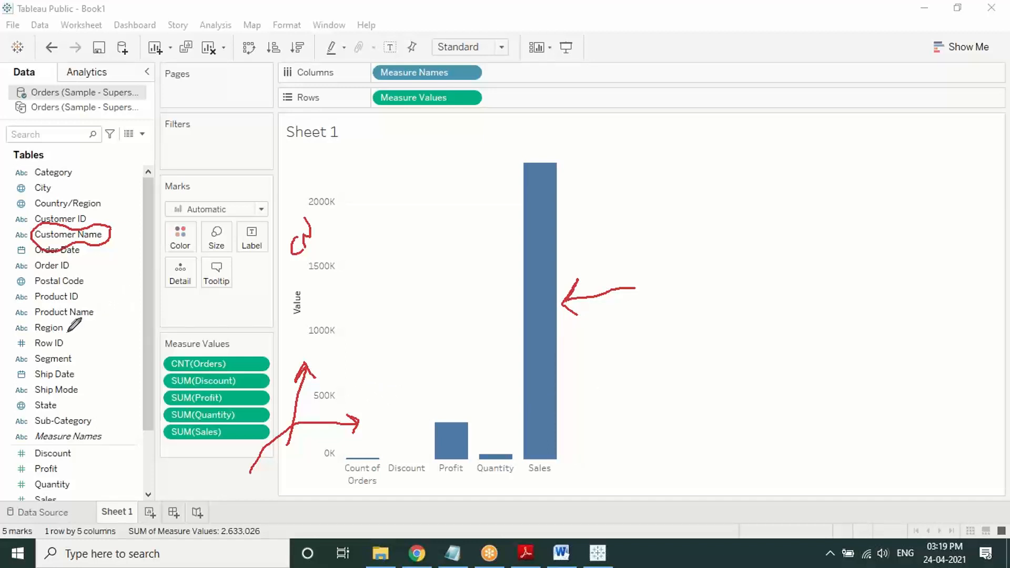
{"action": "left_click_drag", "start_coordinate": [68, 329], "coordinate": [296, 286]}
{"action": "mouse_move", "coordinate": [79, 357]}
{"action": "left_mouse_down"}
{"action": "mouse_move", "coordinate": [303, 319]}
{"action": "mouse_move", "coordinate": [303, 330]}
{"action": "left_mouse_up"}
{"action": "mouse_move", "coordinate": [292, 278]}
{"action": "left_mouse_down"}
{"action": "mouse_move", "coordinate": [307, 287]}
{"action": "mouse_move", "coordinate": [293, 298]}
{"action": "left_mouse_up"}
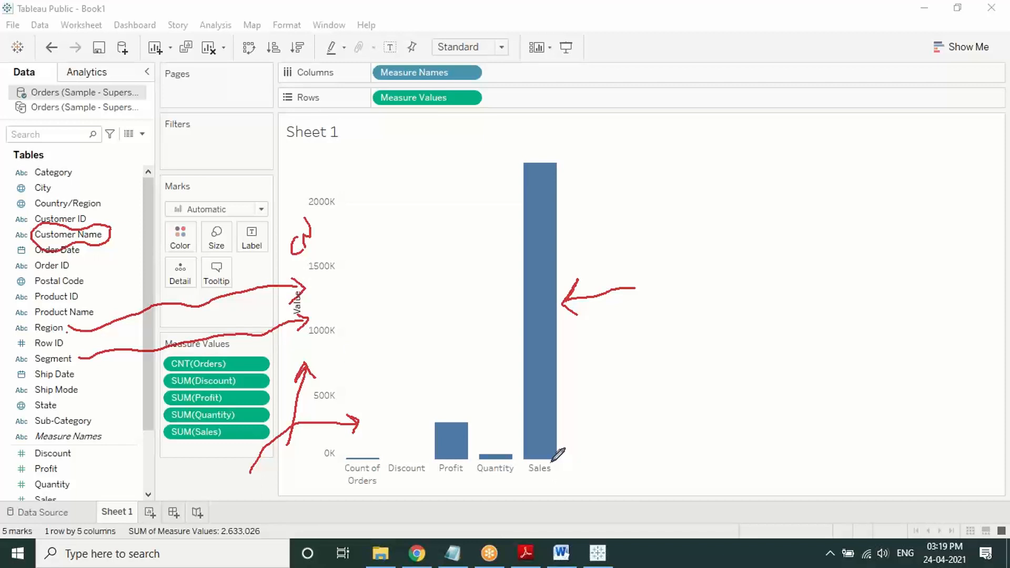
{"action": "left_click", "coordinate": [608, 352]}
{"action": "right_click", "coordinate": [588, 364]}
{"action": "left_click", "coordinate": [596, 357]}
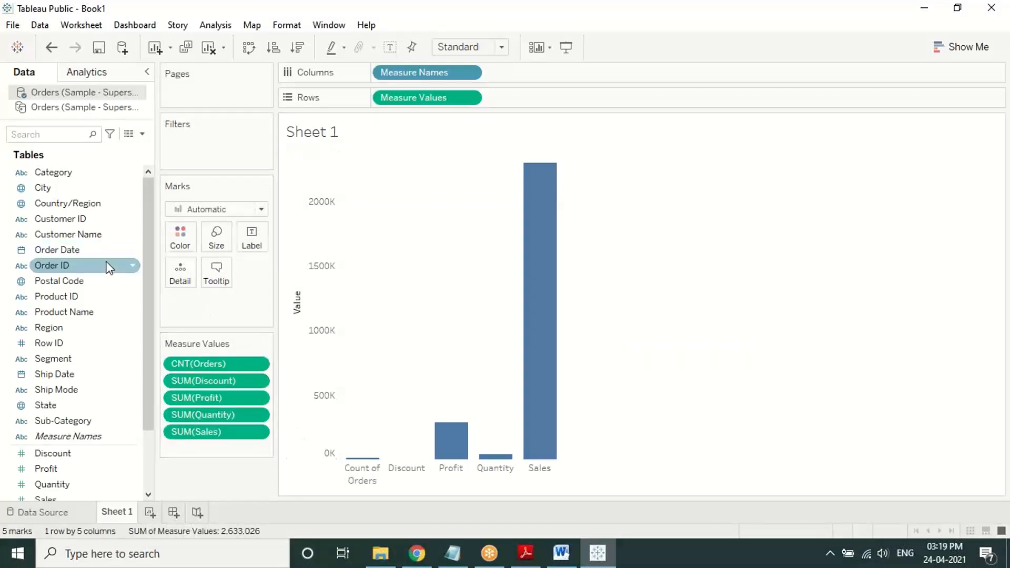
{"action": "mouse_move", "coordinate": [550, 349]}
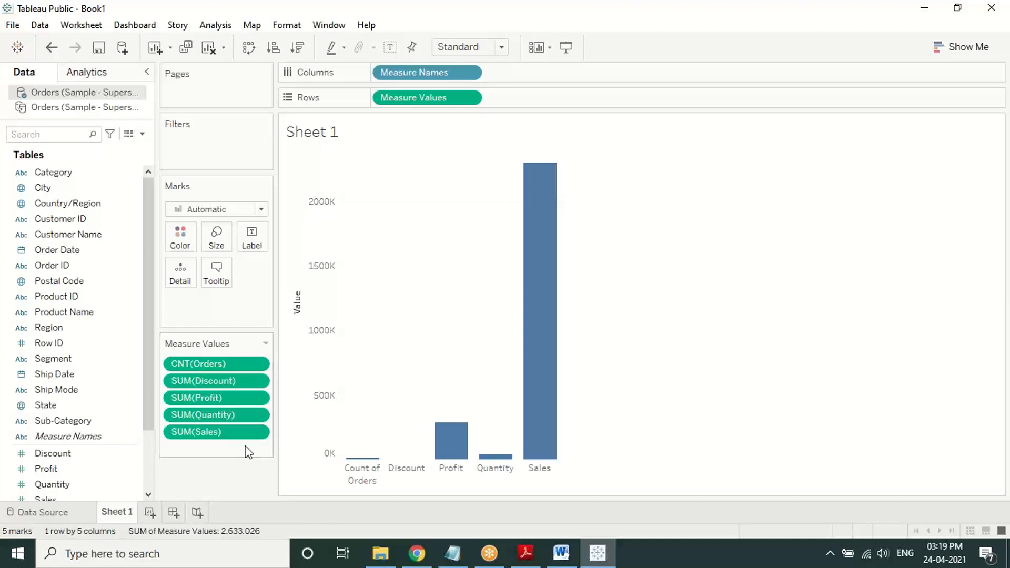
{"action": "mouse_move", "coordinate": [536, 445]}
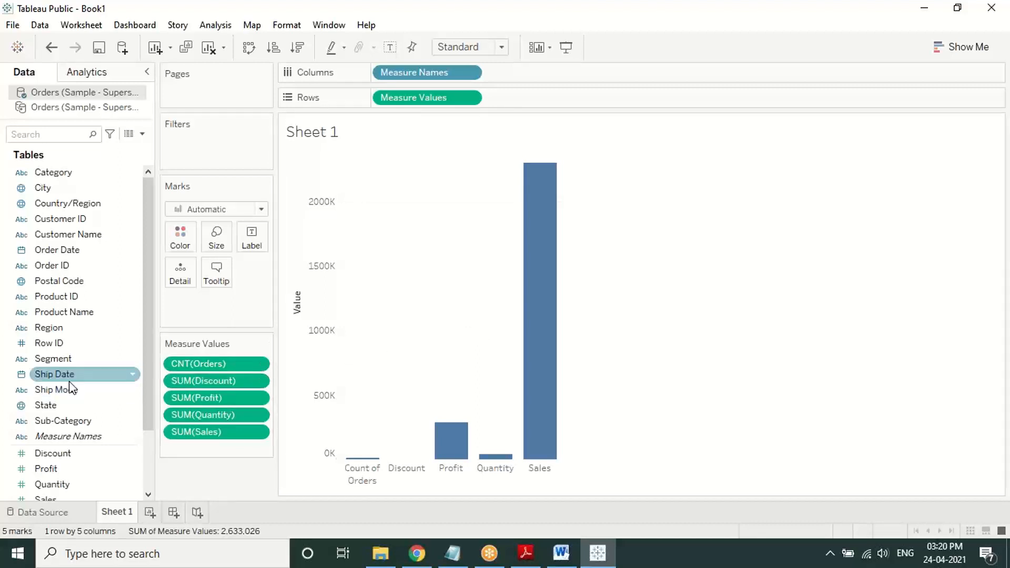
{"action": "scroll", "coordinate": [105, 394], "scroll_direction": "down", "scroll_amount": 3}
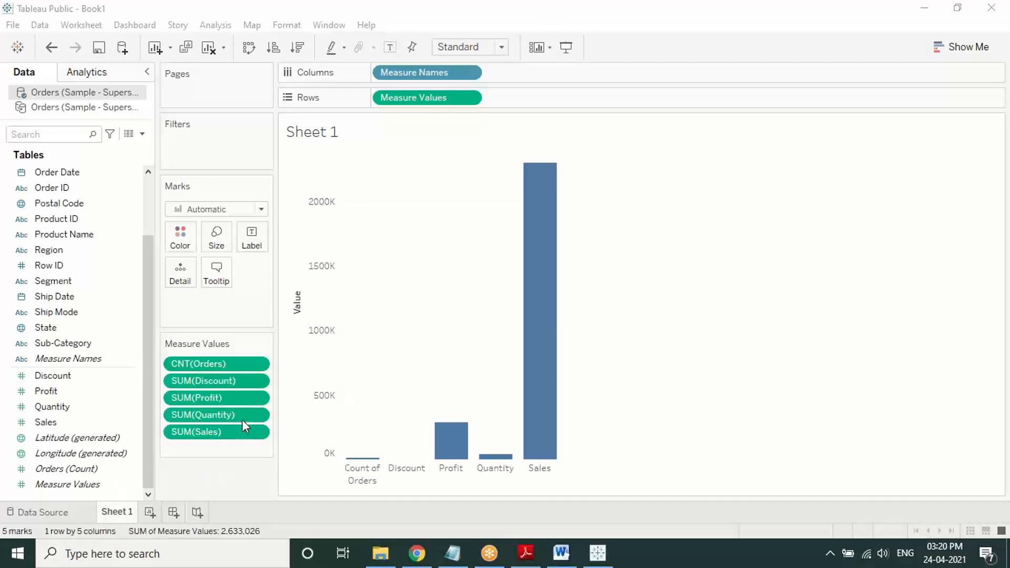
Step: Add CNT(Orders) to Rows as a separate chart row, then remove it again
{"action": "left_click_drag", "start_coordinate": [251, 361], "coordinate": [545, 99]}
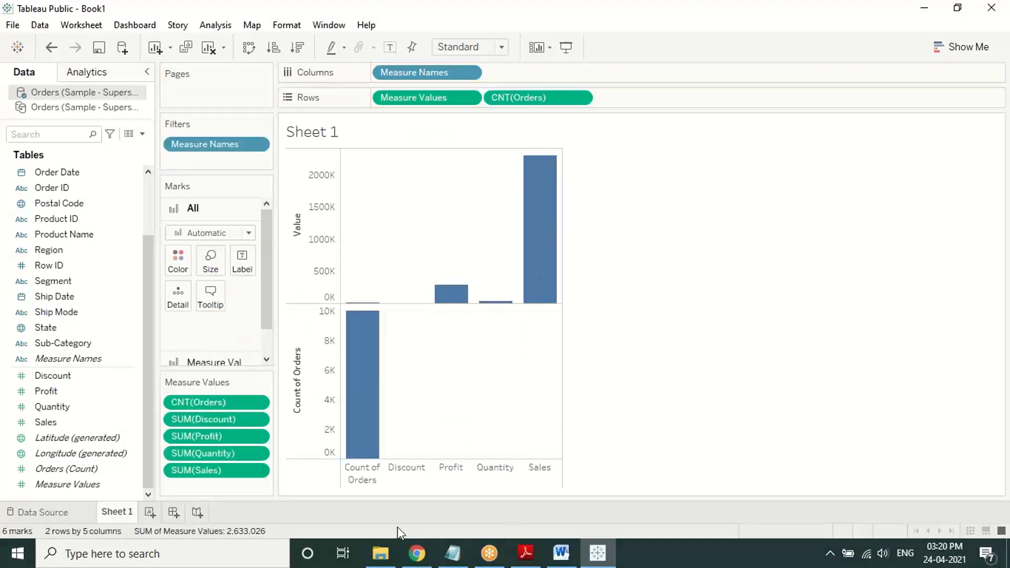
{"action": "mouse_move", "coordinate": [363, 363]}
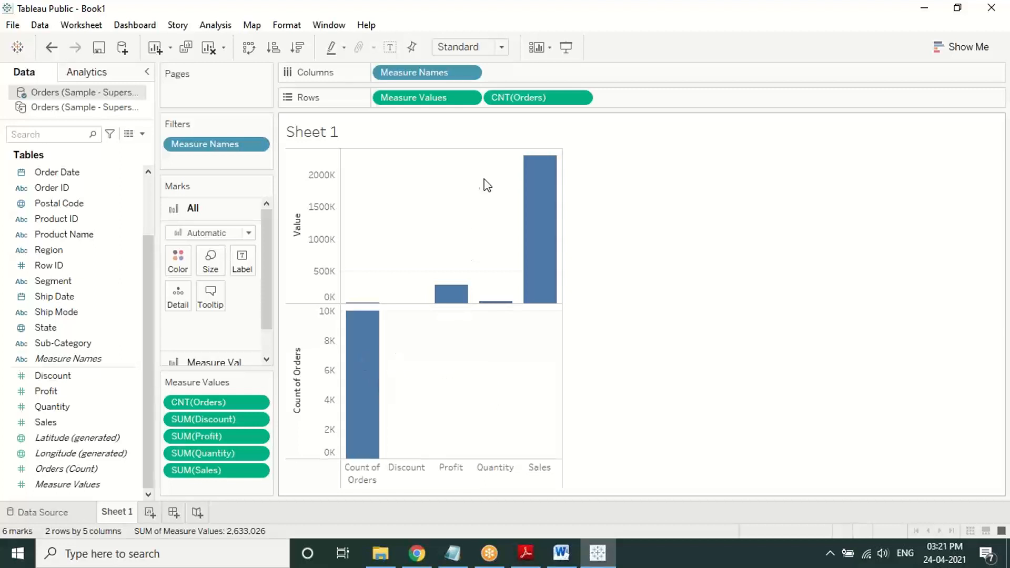
{"action": "left_click", "coordinate": [578, 100]}
{"action": "left_click", "coordinate": [578, 100]}
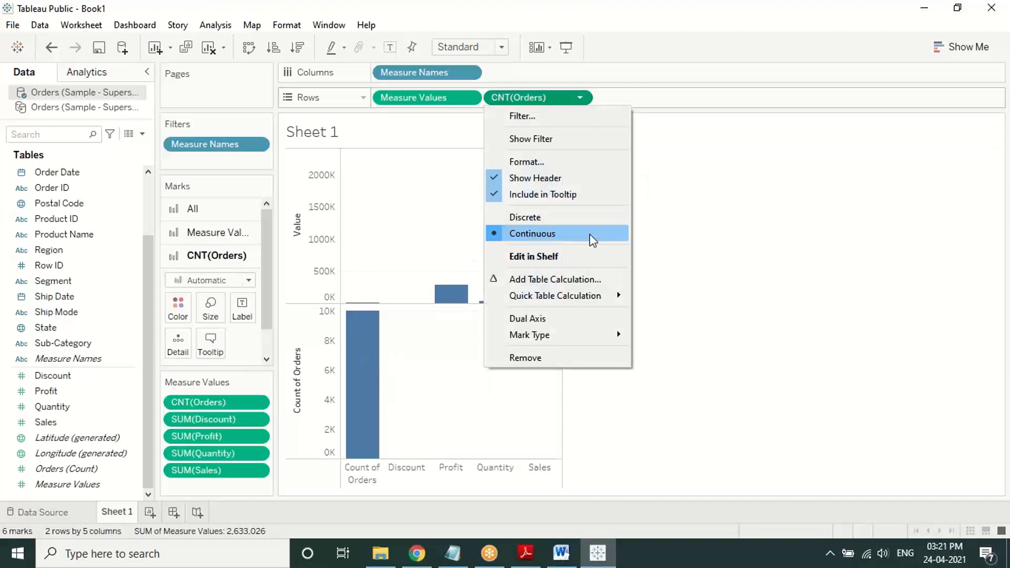
{"action": "left_click", "coordinate": [549, 357]}
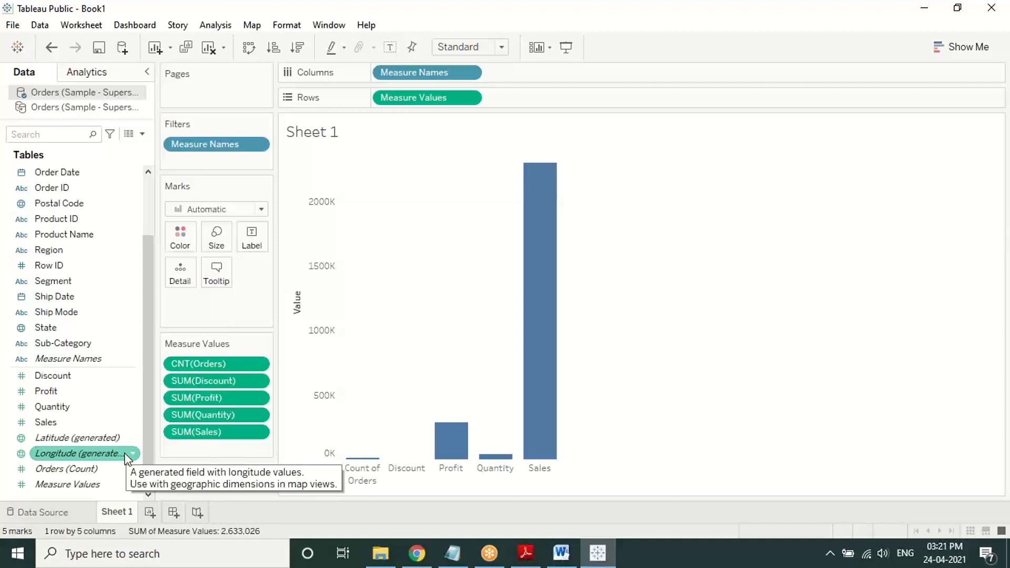
{"action": "left_click_drag", "start_coordinate": [68, 251], "coordinate": [520, 72]}
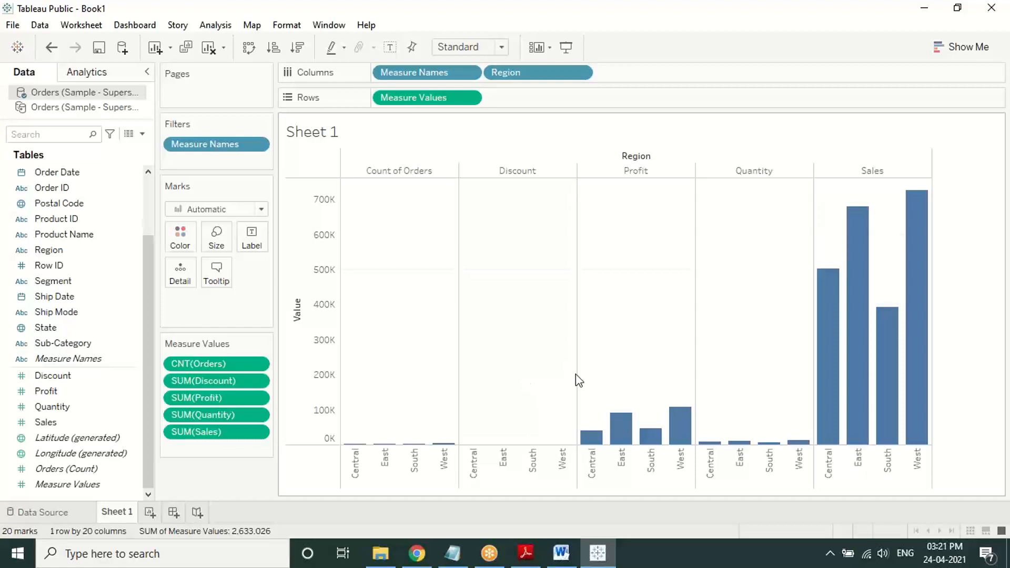
{"action": "left_click", "coordinate": [713, 52]}
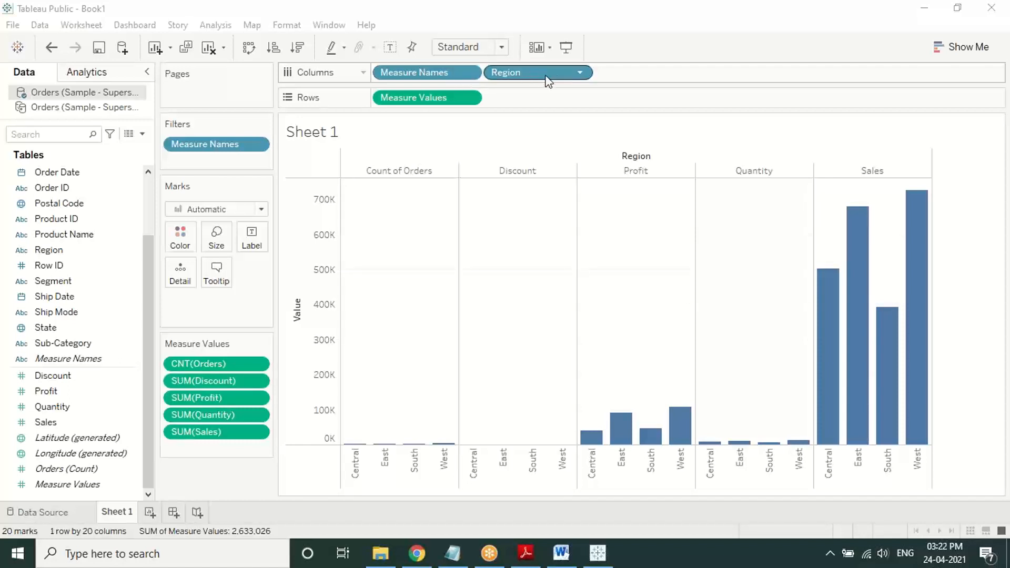
{"action": "left_click", "coordinate": [580, 72]}
{"action": "left_click", "coordinate": [559, 325]}
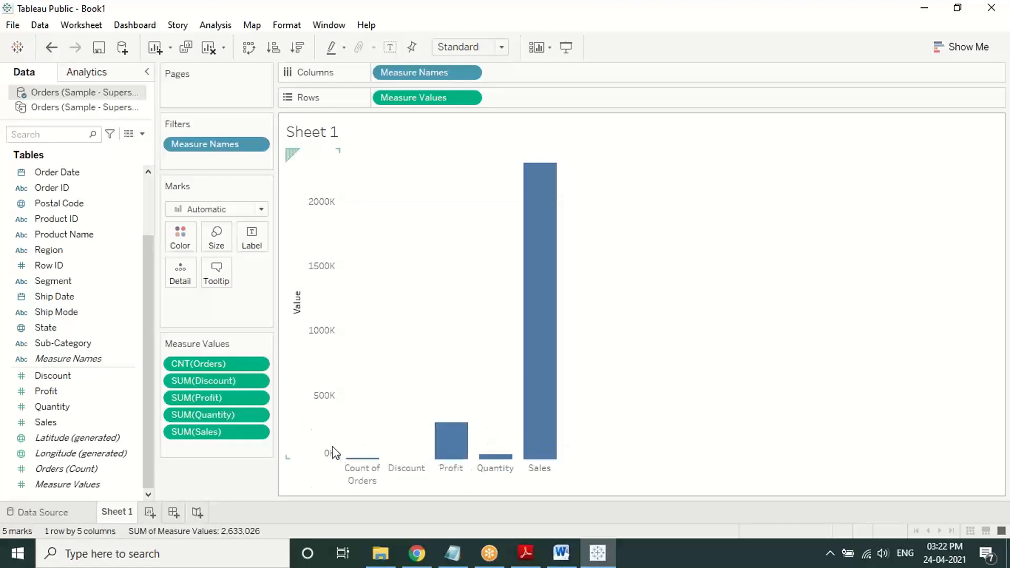
{"action": "mouse_move", "coordinate": [551, 173]}
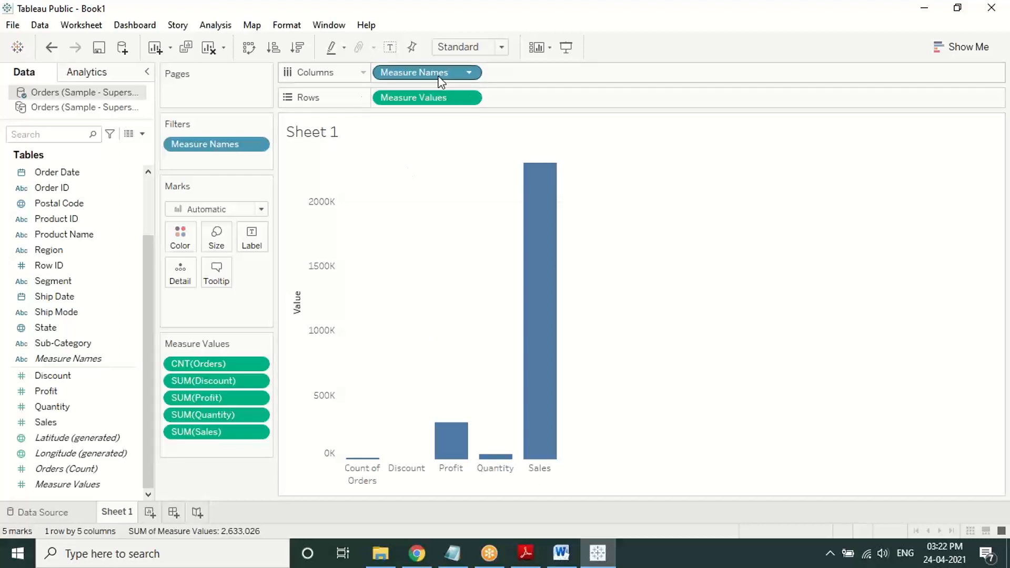
Step: Swap Measure Names on Columns for Region, giving Central, East, South and West bars
{"action": "left_click", "coordinate": [468, 72]}
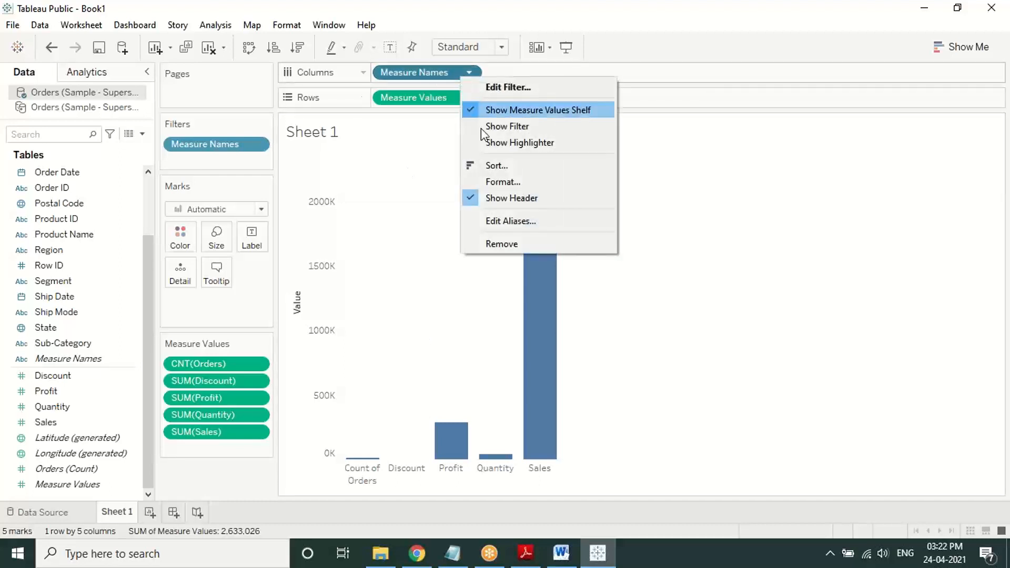
{"action": "left_click", "coordinate": [500, 244]}
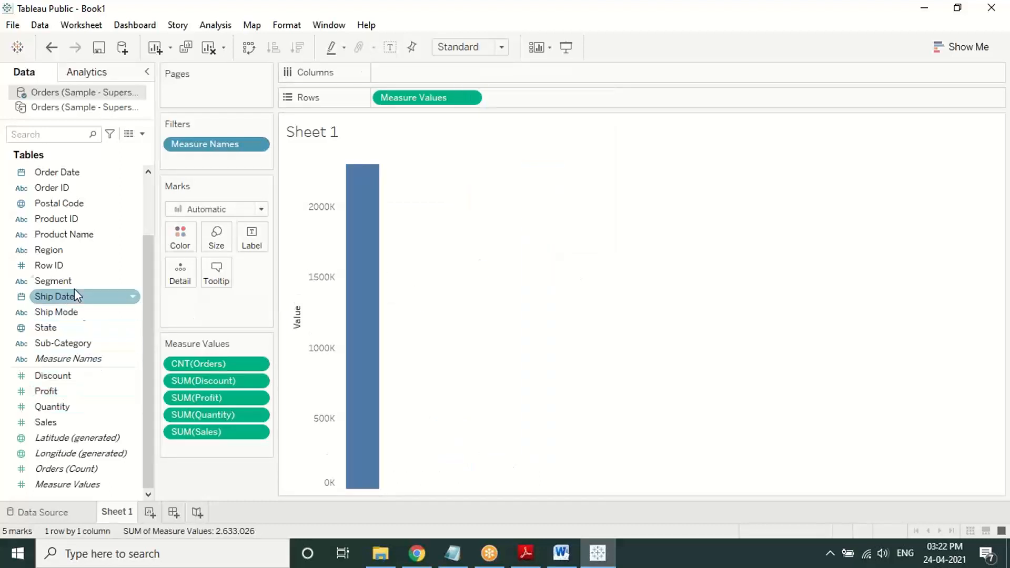
{"action": "left_click_drag", "start_coordinate": [61, 250], "coordinate": [409, 72]}
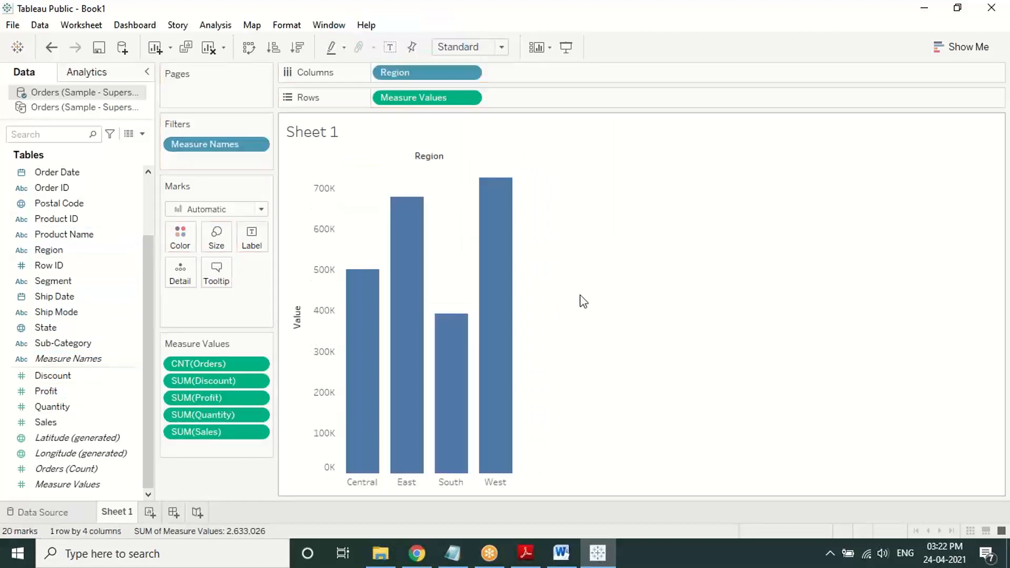
{"action": "mouse_move", "coordinate": [514, 312]}
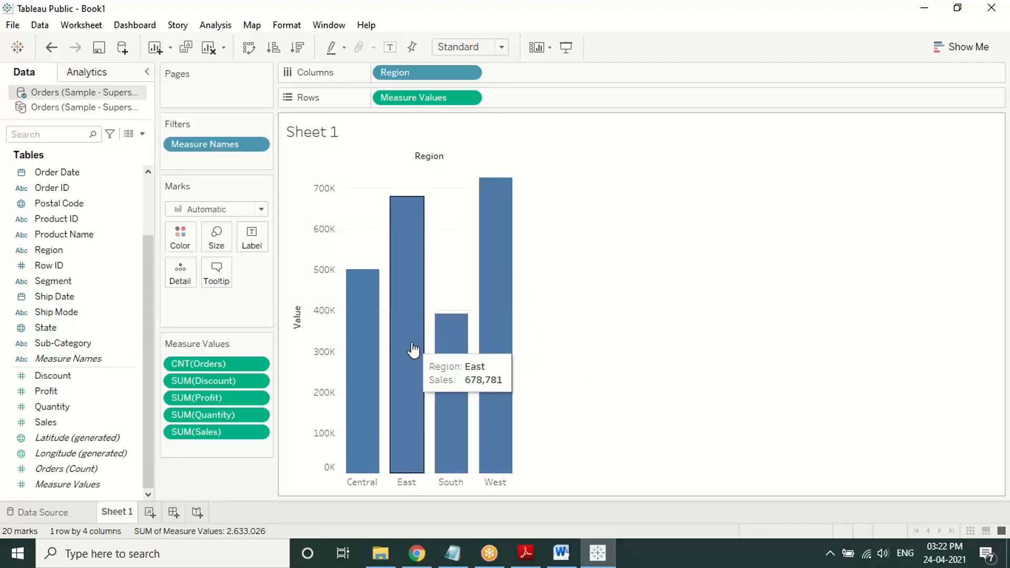
{"action": "mouse_move", "coordinate": [378, 346]}
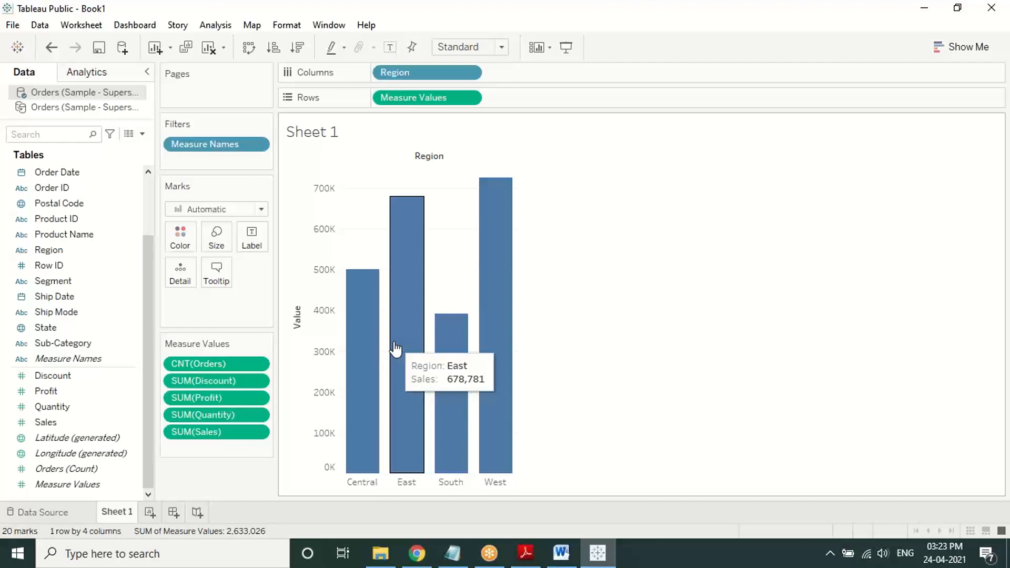
{"action": "left_click", "coordinate": [468, 99]}
{"action": "left_click", "coordinate": [414, 233]}
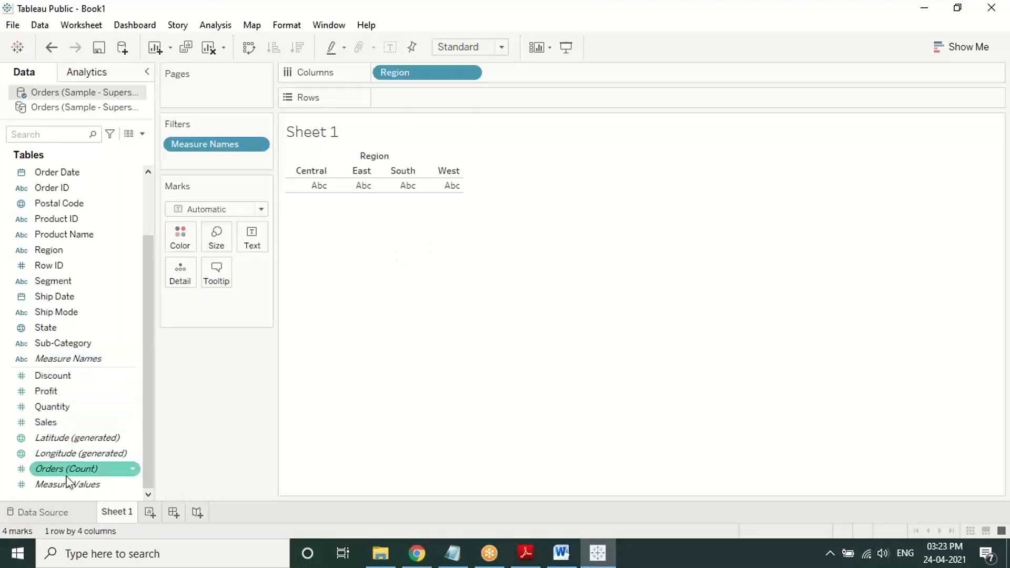
{"action": "left_click_drag", "start_coordinate": [67, 482], "coordinate": [414, 97]}
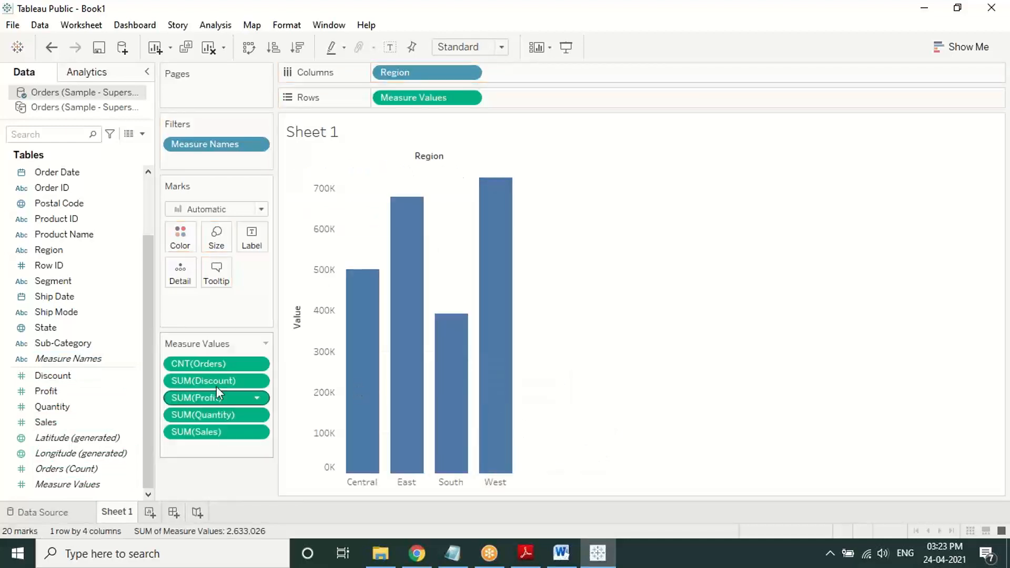
{"action": "left_click", "coordinate": [530, 2]}
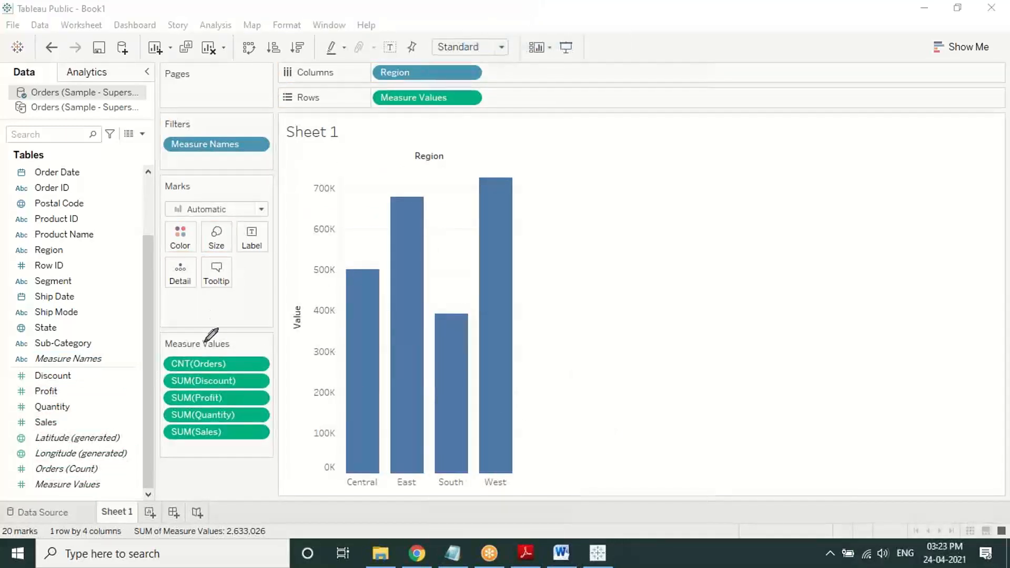
{"action": "mouse_move", "coordinate": [211, 347]}
{"action": "left_mouse_down"}
{"action": "mouse_move", "coordinate": [179, 343]}
{"action": "mouse_move", "coordinate": [171, 439]}
{"action": "mouse_move", "coordinate": [254, 416]}
{"action": "mouse_move", "coordinate": [185, 335]}
{"action": "left_mouse_up"}
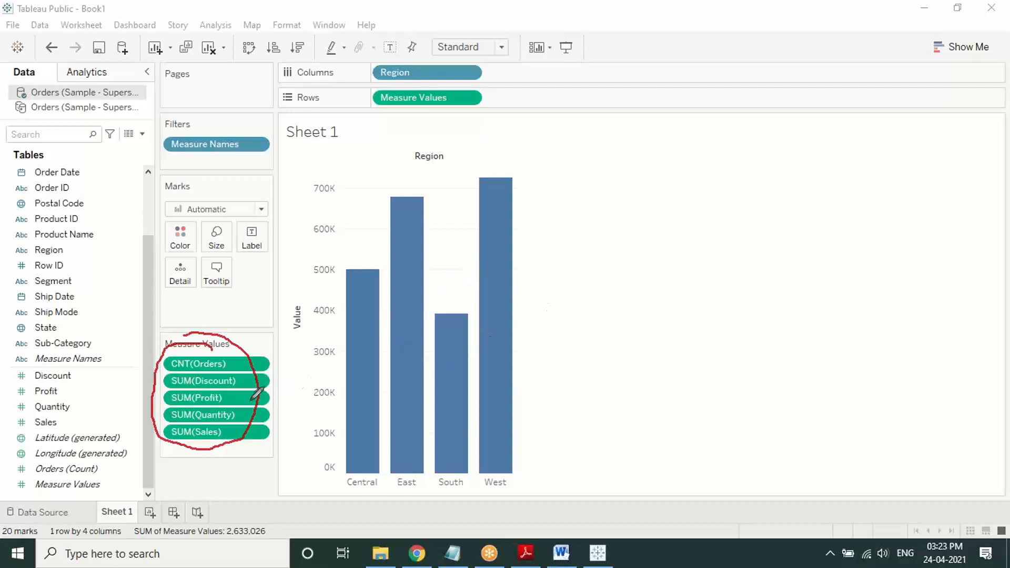
{"action": "left_click_drag", "start_coordinate": [494, 344], "coordinate": [527, 329]}
Step: Clear the ink marks and replace Region on Columns with Measure Names, giving five measure bars
{"action": "right_click", "coordinate": [584, 147]}
{"action": "left_click", "coordinate": [615, 242]}
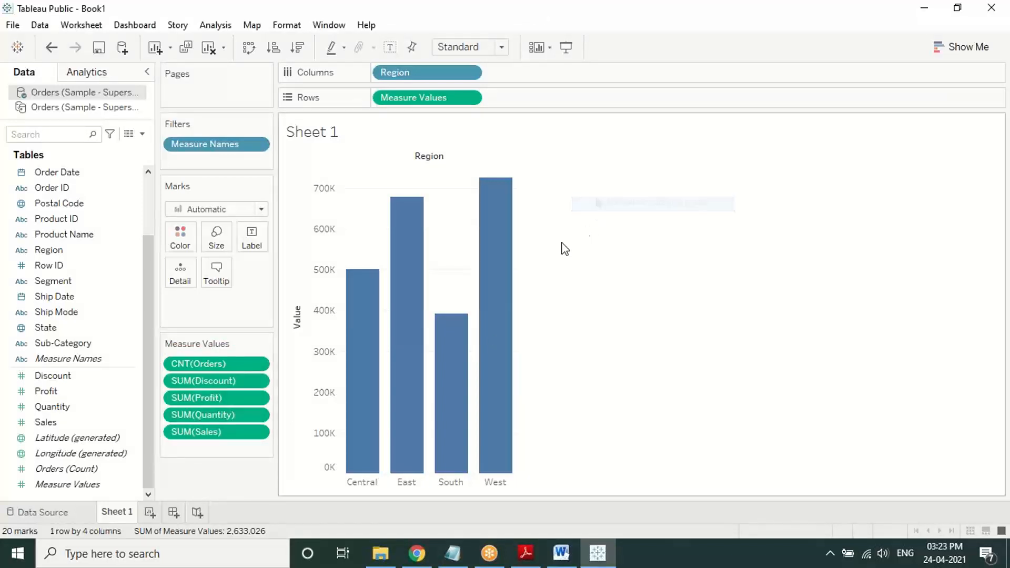
{"action": "left_click", "coordinate": [472, 72]}
{"action": "key", "text": "Escape"}
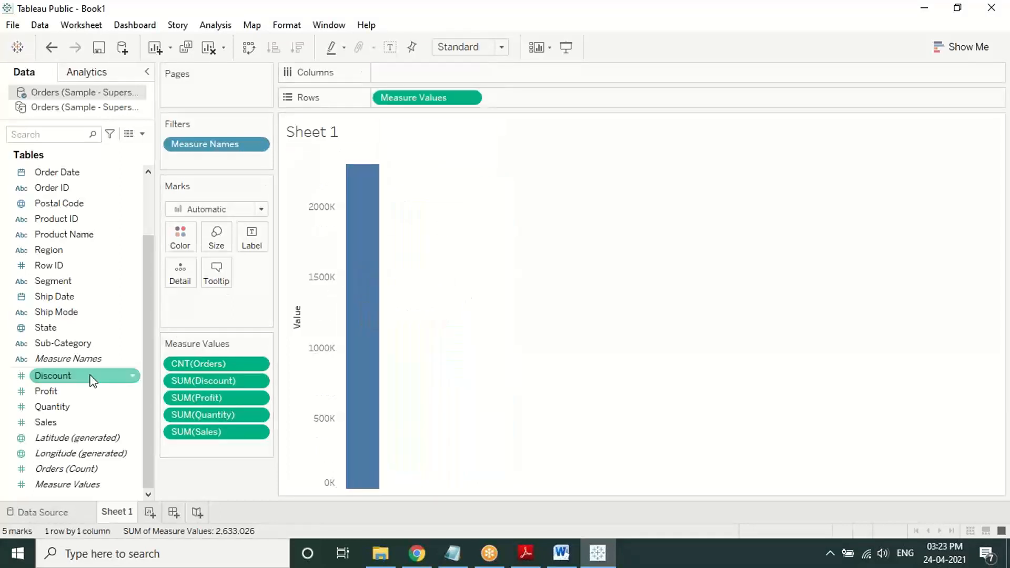
{"action": "left_click_drag", "start_coordinate": [127, 358], "coordinate": [436, 74]}
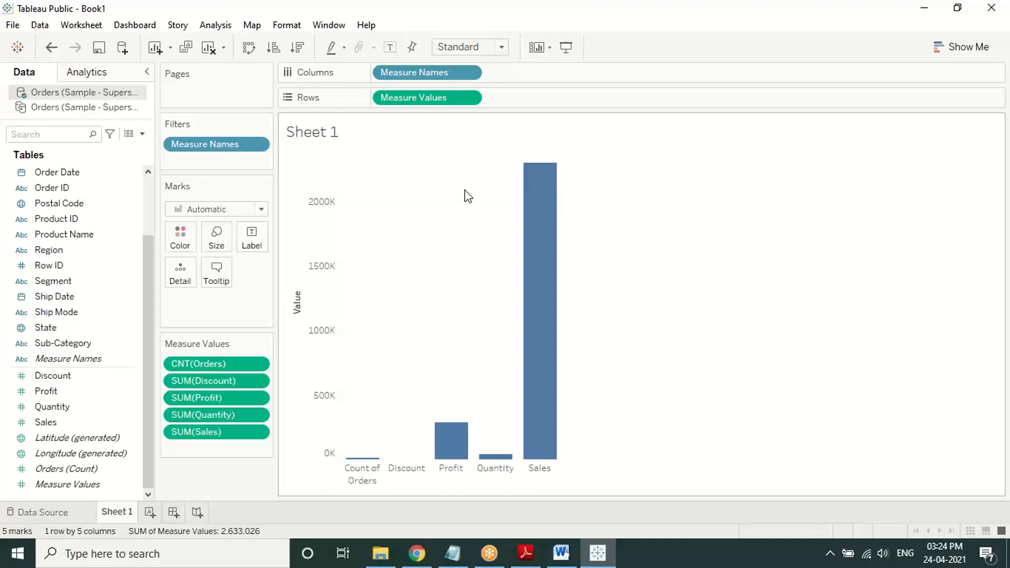
Step: Read page 2 of Basic Chart Preparation.pdf on removing measures, then return to Tableau
{"action": "left_click", "coordinate": [525, 554]}
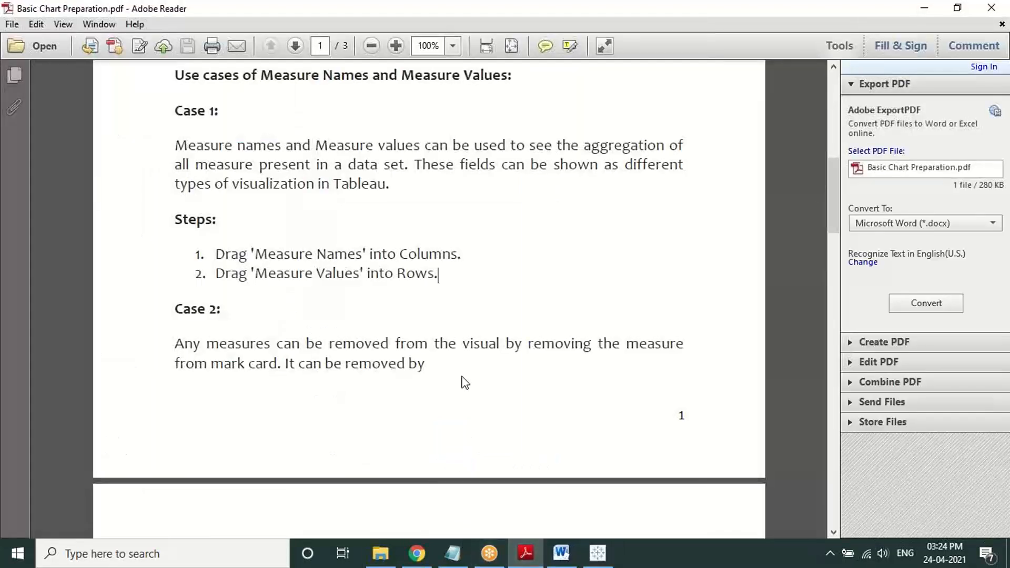
{"action": "scroll", "coordinate": [465, 382], "scroll_direction": "down", "scroll_amount": 8}
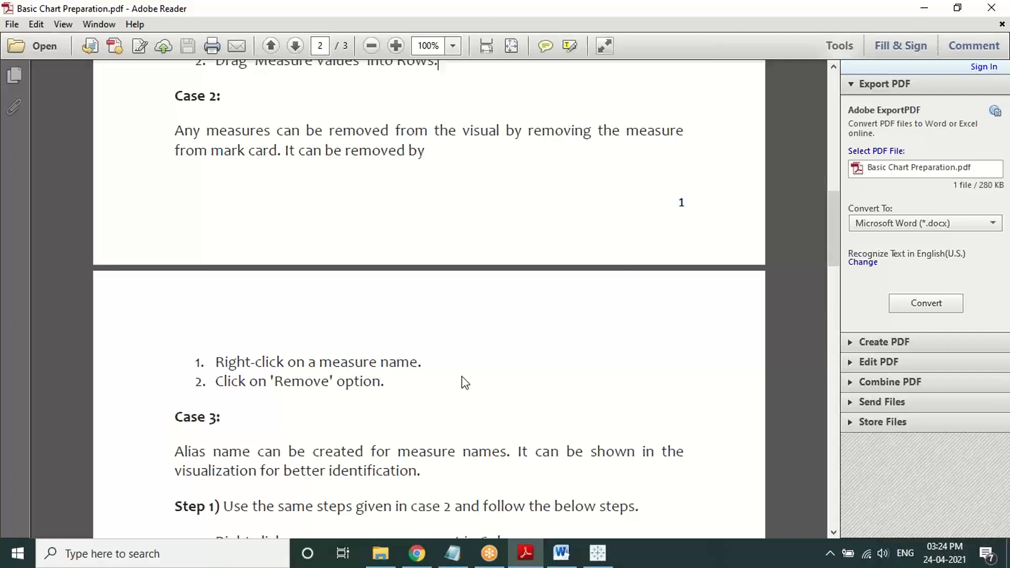
{"action": "left_click", "coordinate": [598, 553]}
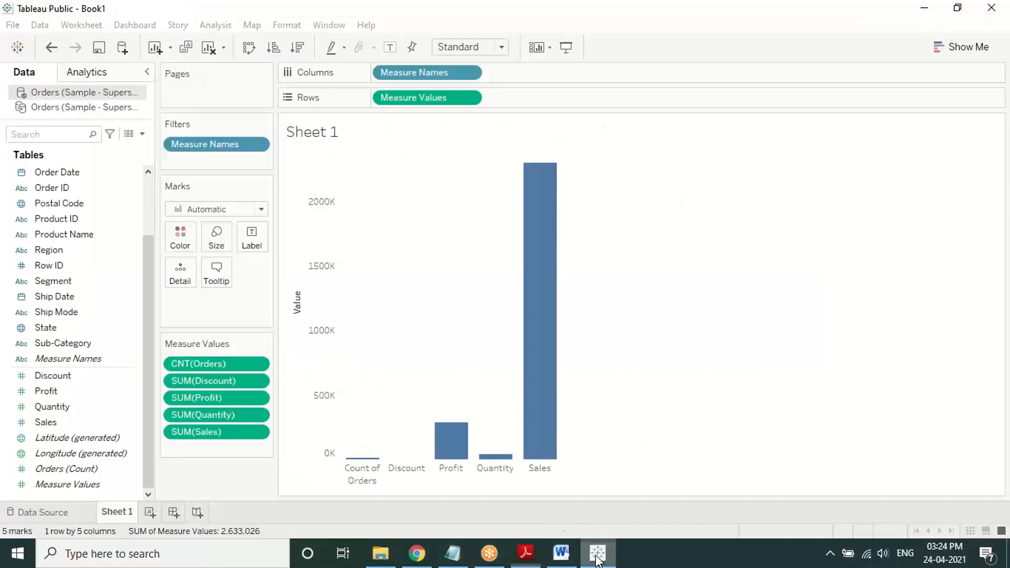
Step: Inspect the context menus for the Sales bar, its axis label and the SUM(Sales) measure
{"action": "right_click", "coordinate": [547, 442]}
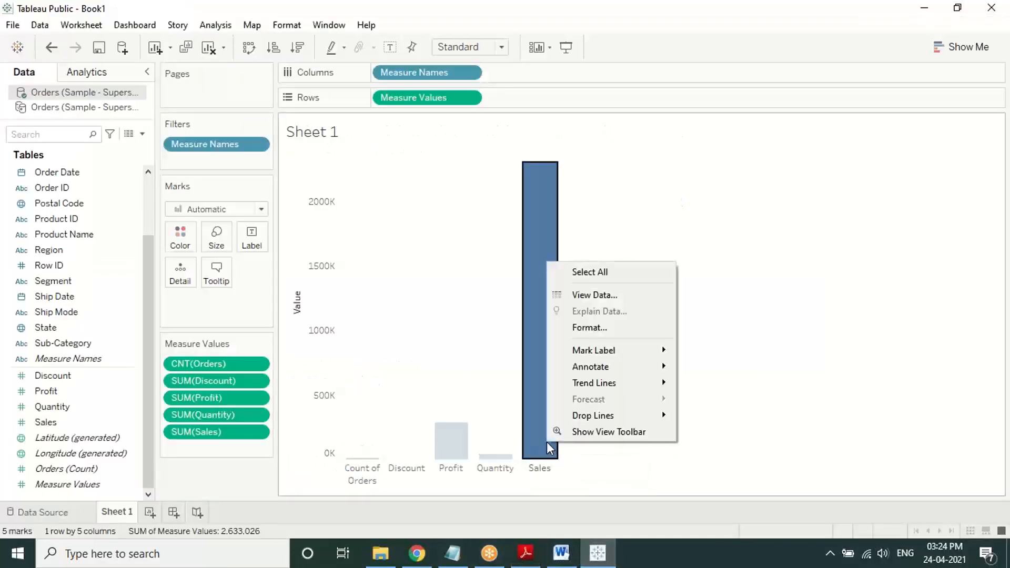
{"action": "right_click", "coordinate": [539, 471]}
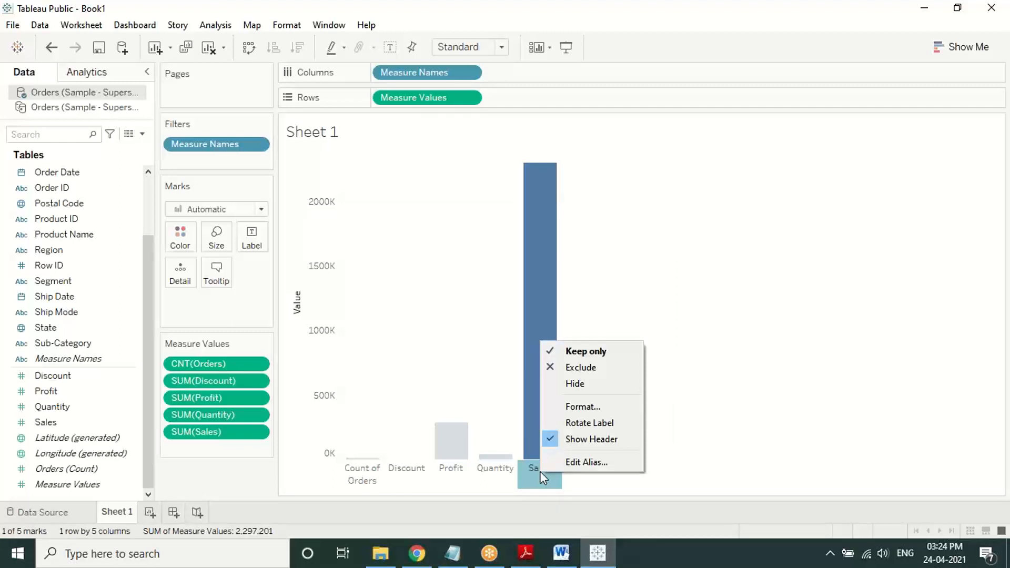
{"action": "right_click", "coordinate": [210, 431]}
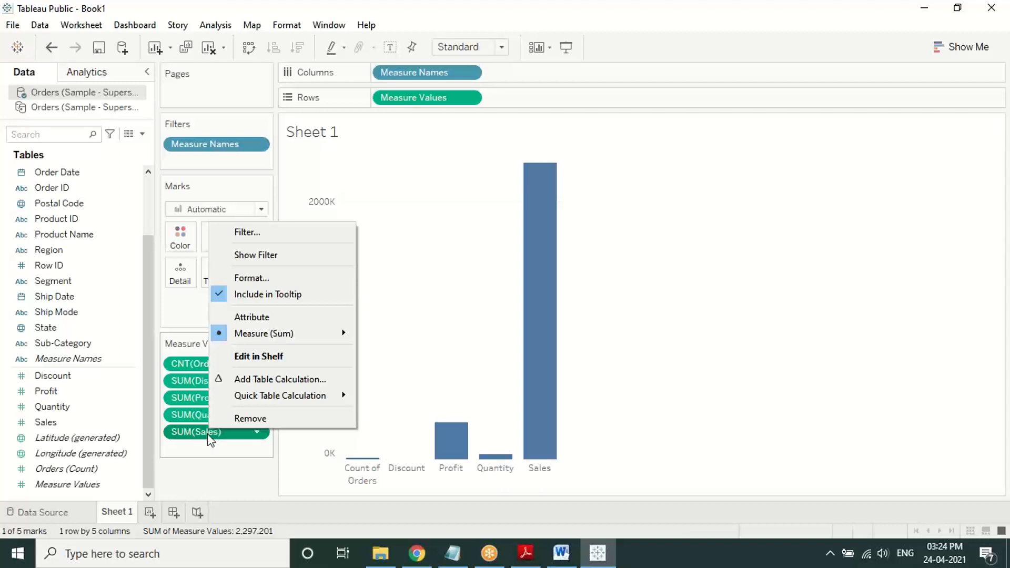
{"action": "left_click", "coordinate": [200, 458]}
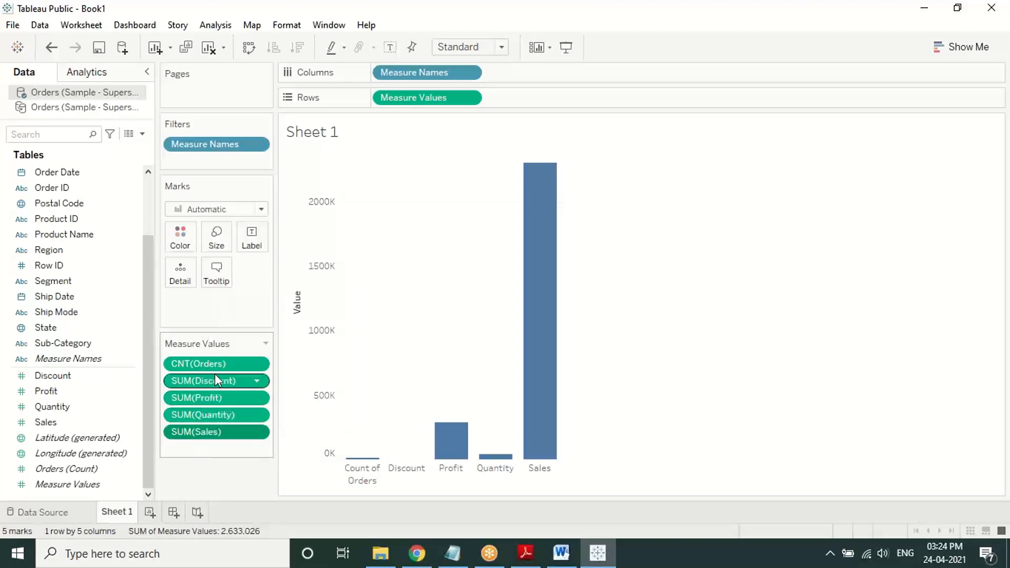
Step: Remove CNT(Orders) and SUM(Discount) from the Measure Values card
{"action": "right_click", "coordinate": [224, 361]}
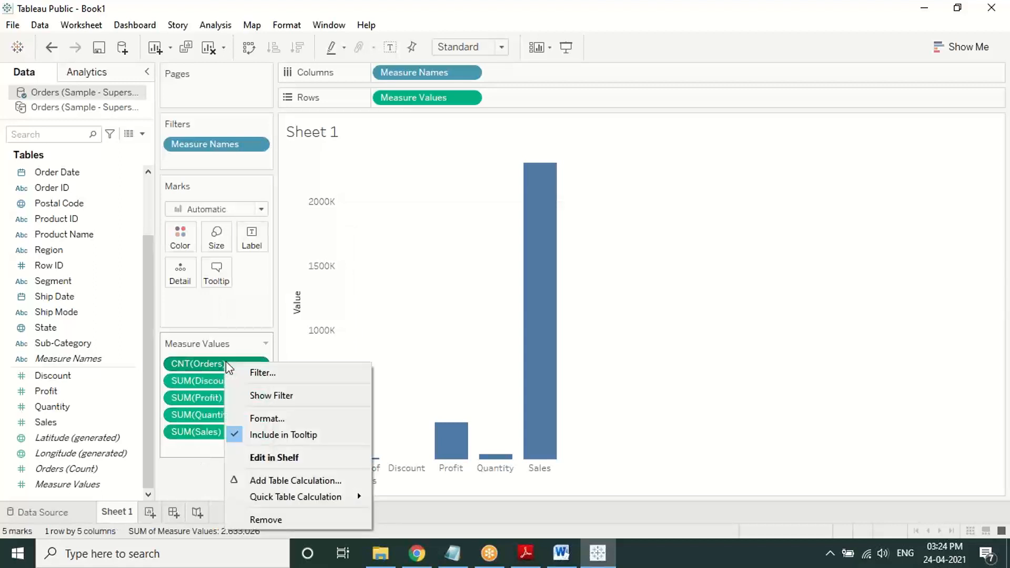
{"action": "left_click", "coordinate": [252, 515]}
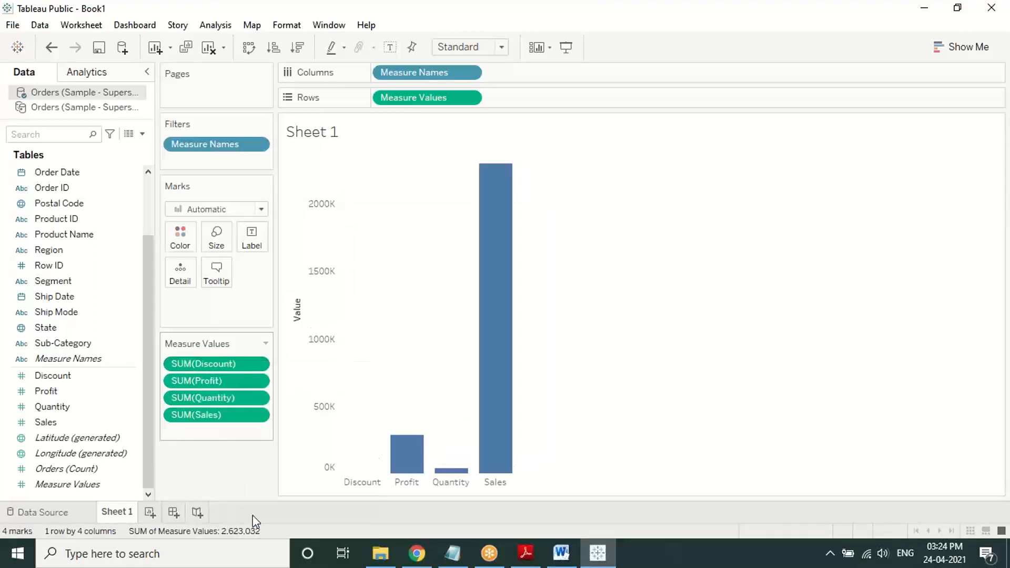
{"action": "right_click", "coordinate": [248, 362]}
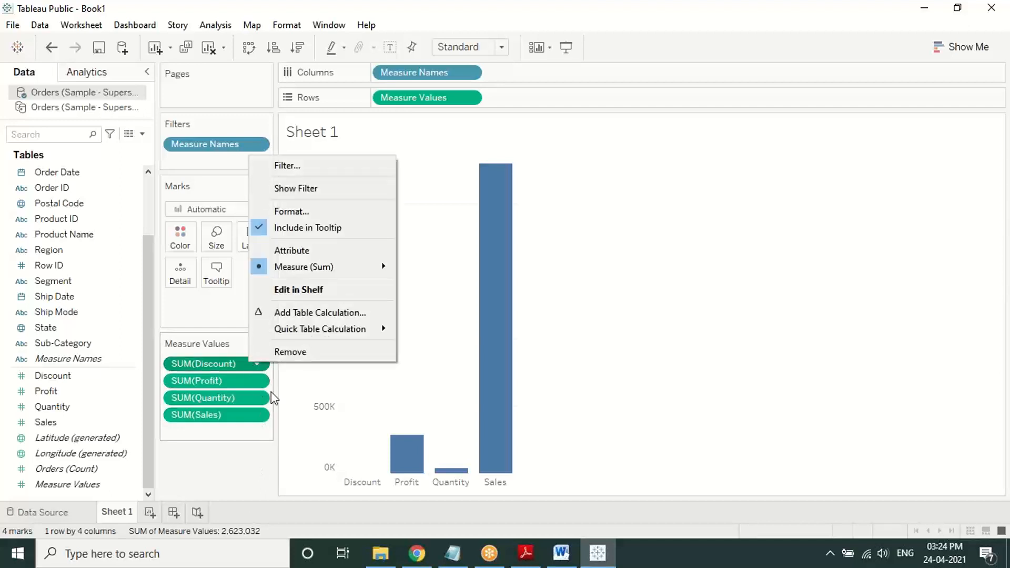
{"action": "left_click", "coordinate": [290, 352]}
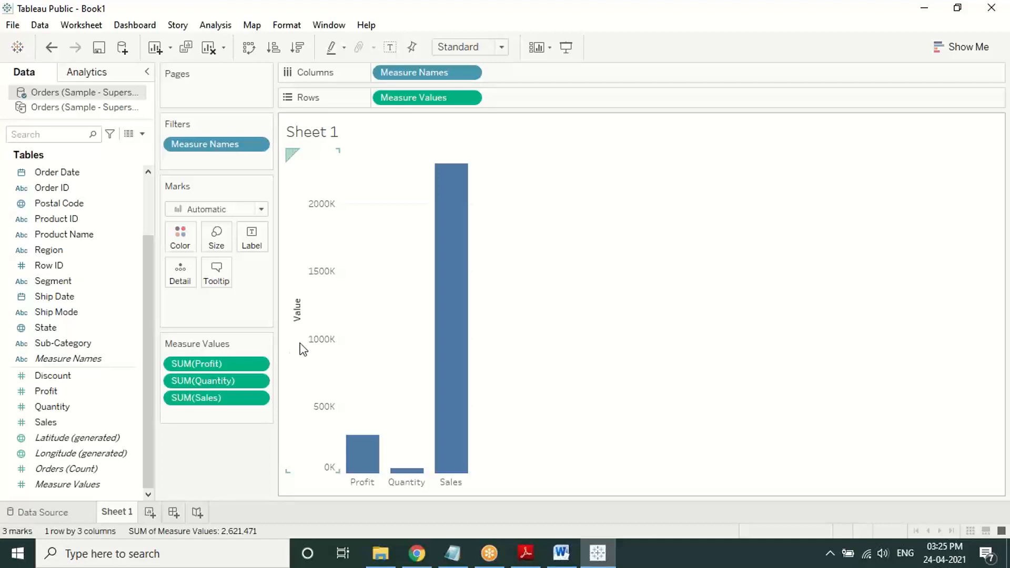
Step: Remove SUM(Profit) from the Measure Values card, leaving 2 marks totalling 2,335,074
{"action": "right_click", "coordinate": [245, 367]}
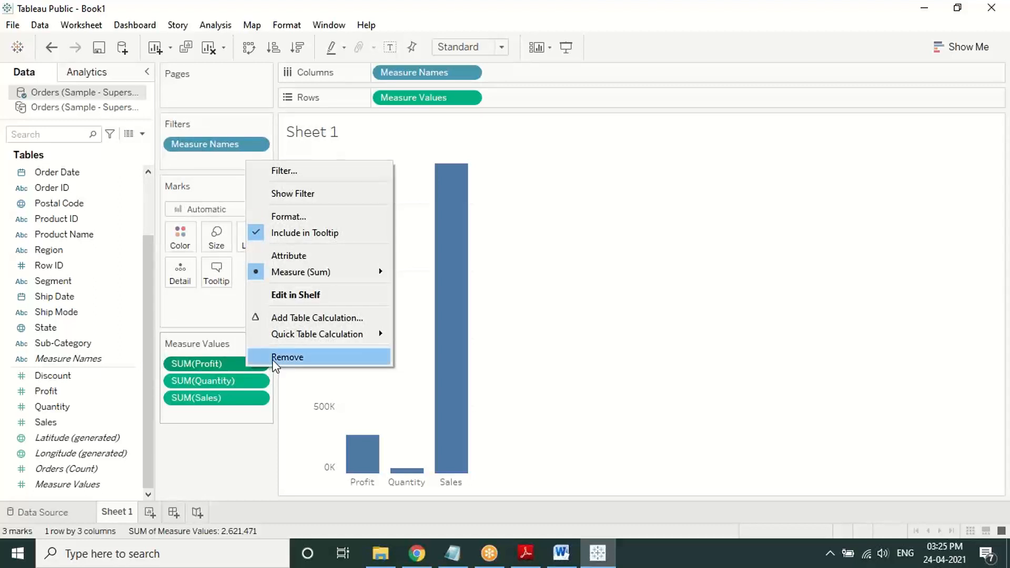
{"action": "left_click", "coordinate": [630, 307]}
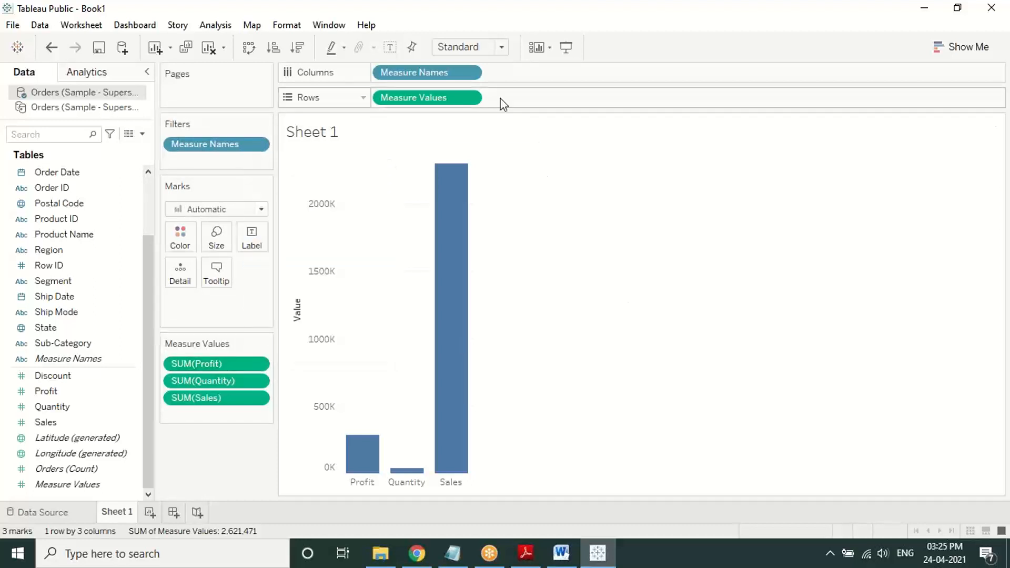
{"action": "left_click", "coordinate": [469, 97]}
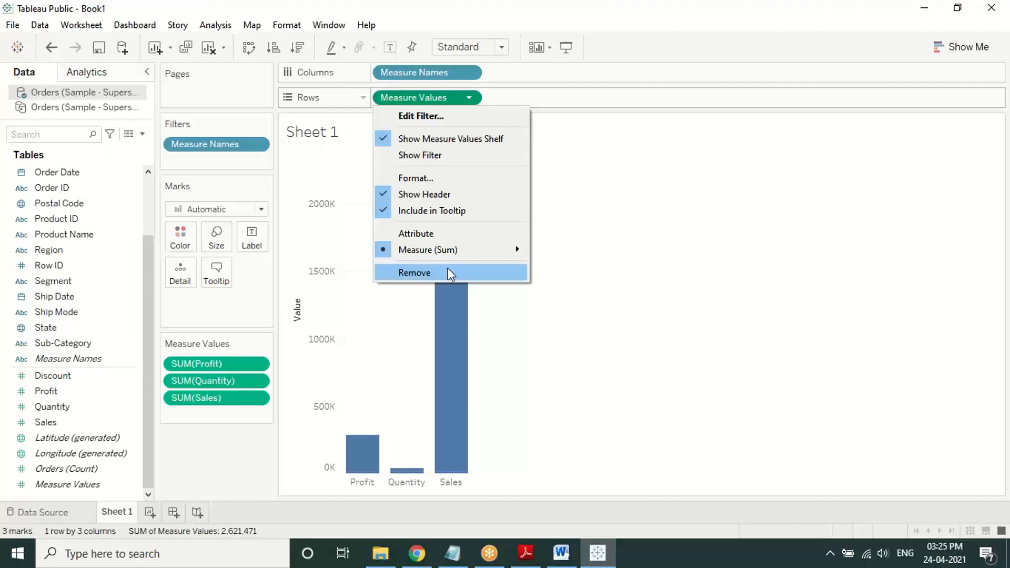
{"action": "left_click", "coordinate": [642, 301]}
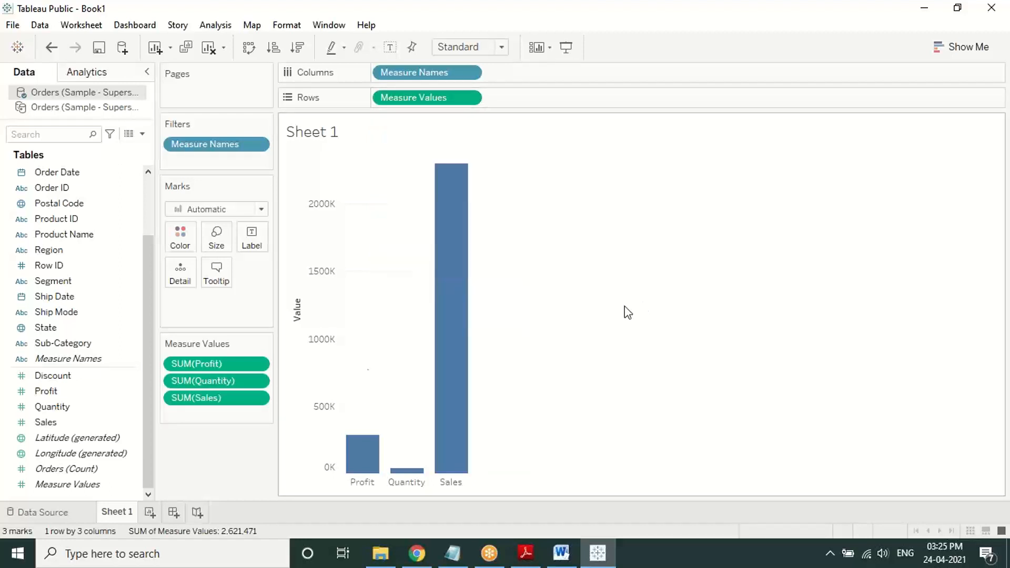
{"action": "right_click", "coordinate": [245, 397]}
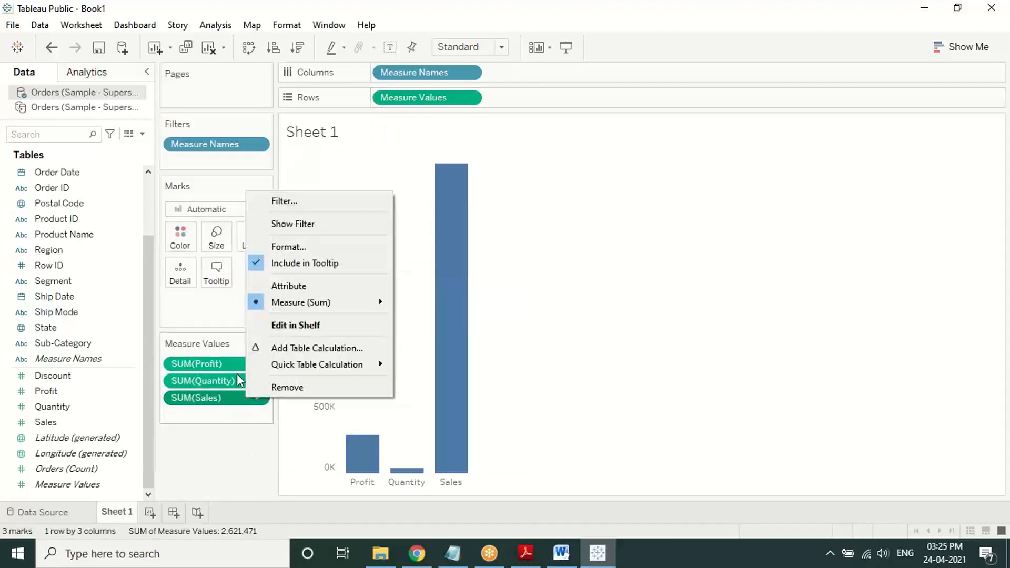
{"action": "right_click", "coordinate": [229, 361]}
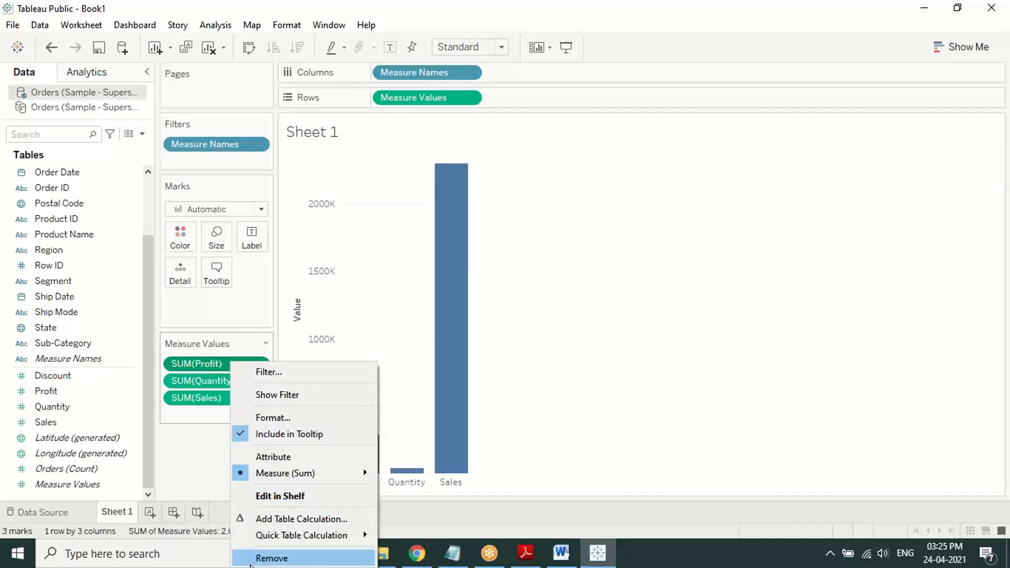
{"action": "left_click", "coordinate": [613, 301]}
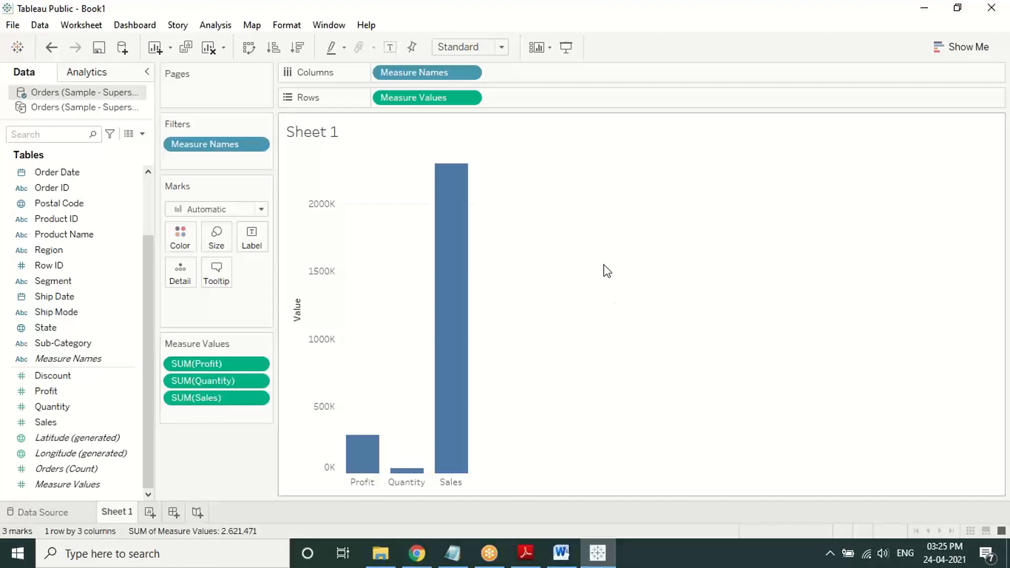
{"action": "right_click", "coordinate": [235, 363]}
{"action": "left_click", "coordinate": [274, 352]}
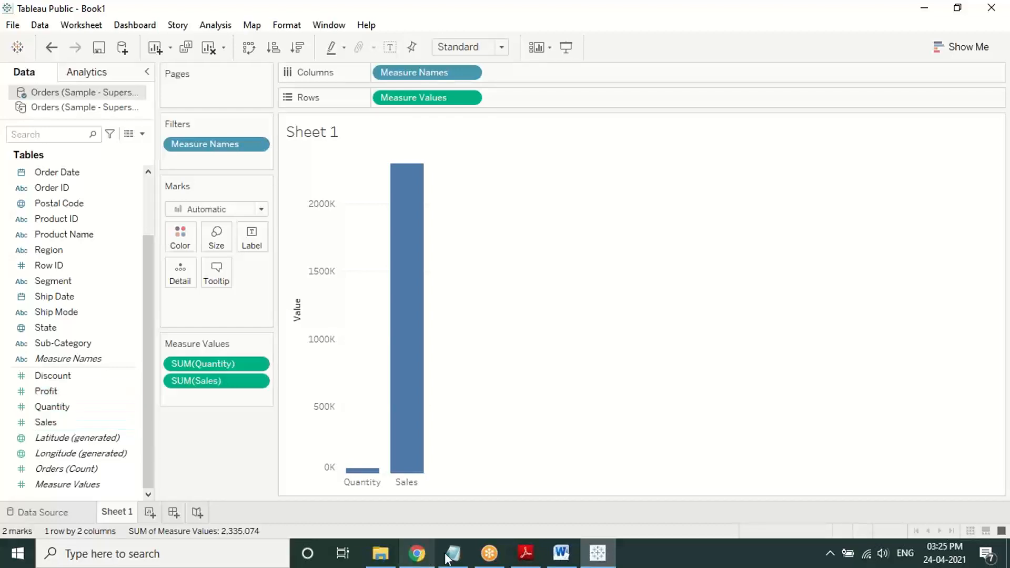
Step: Scroll the PDF guide to Case 3 and highlight the 'Edit Alias' phrase, then return to Tableau
{"action": "left_click", "coordinate": [538, 557]}
{"action": "scroll", "coordinate": [483, 376], "scroll_direction": "down", "scroll_amount": 10}
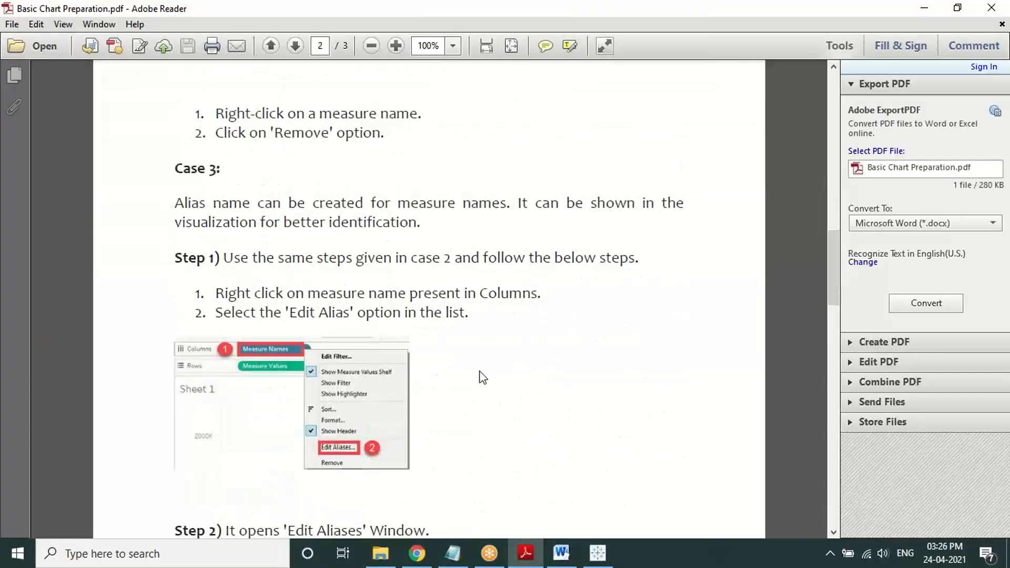
{"action": "scroll", "coordinate": [482, 376], "scroll_direction": "up", "scroll_amount": 1}
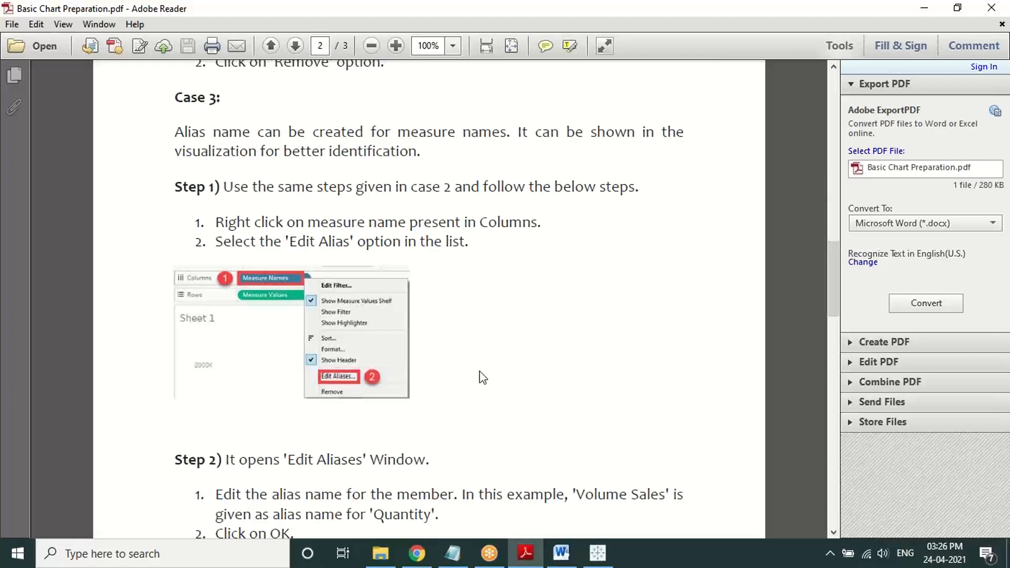
{"action": "scroll", "coordinate": [482, 378], "scroll_direction": "down", "scroll_amount": 1}
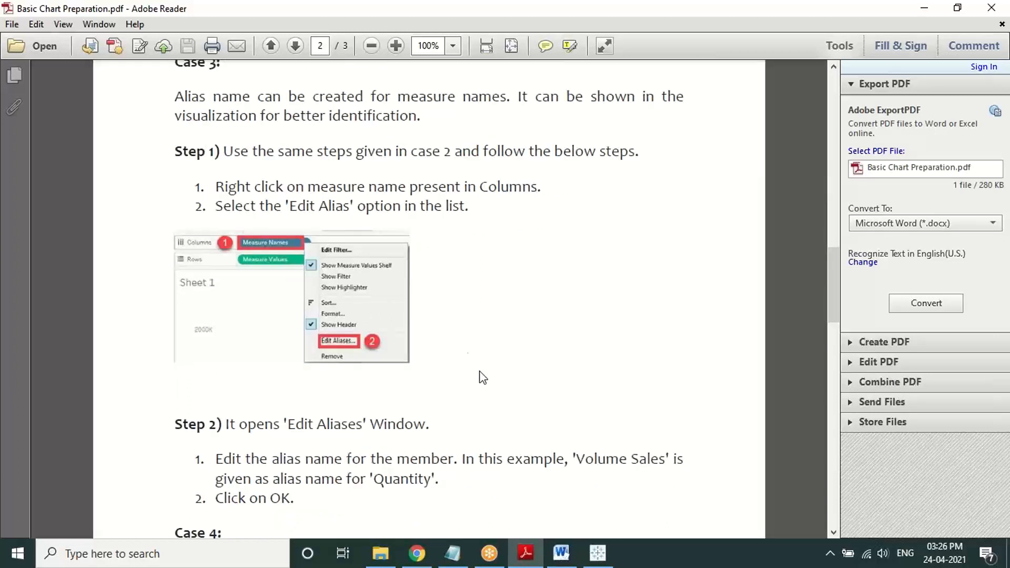
{"action": "left_click_drag", "start_coordinate": [282, 206], "coordinate": [357, 207]}
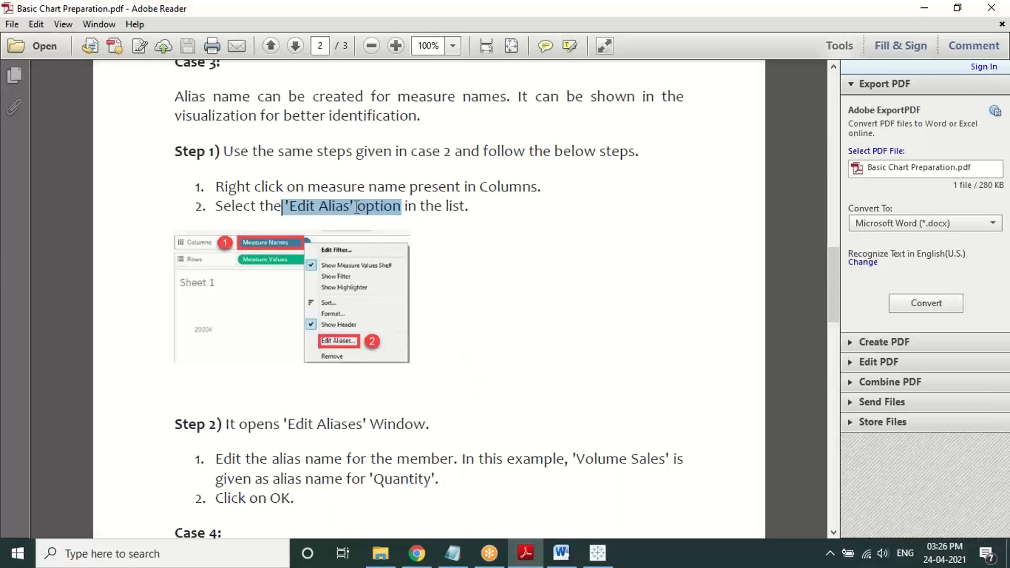
{"action": "left_click", "coordinate": [607, 551]}
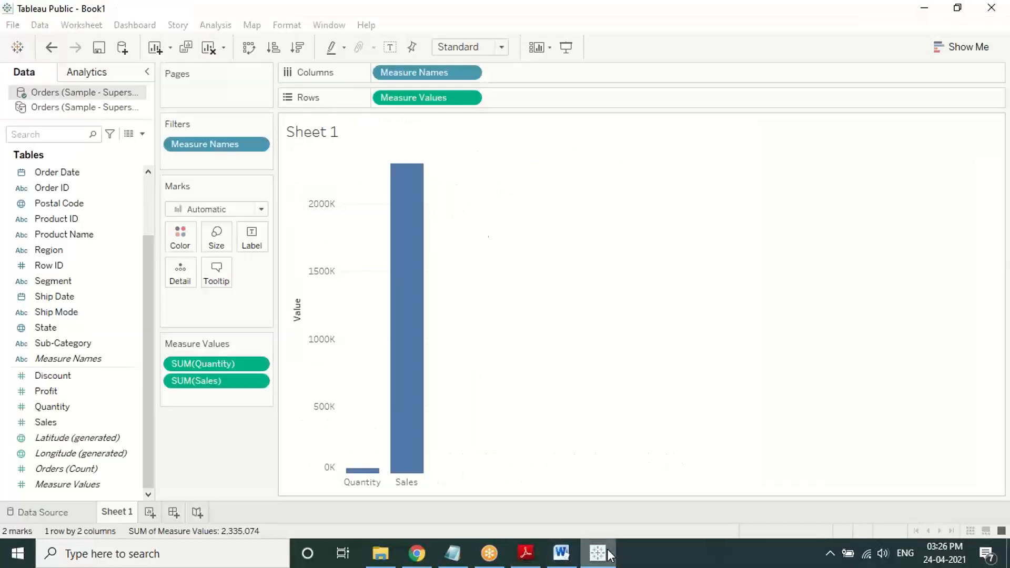
{"action": "left_click", "coordinate": [463, 75]}
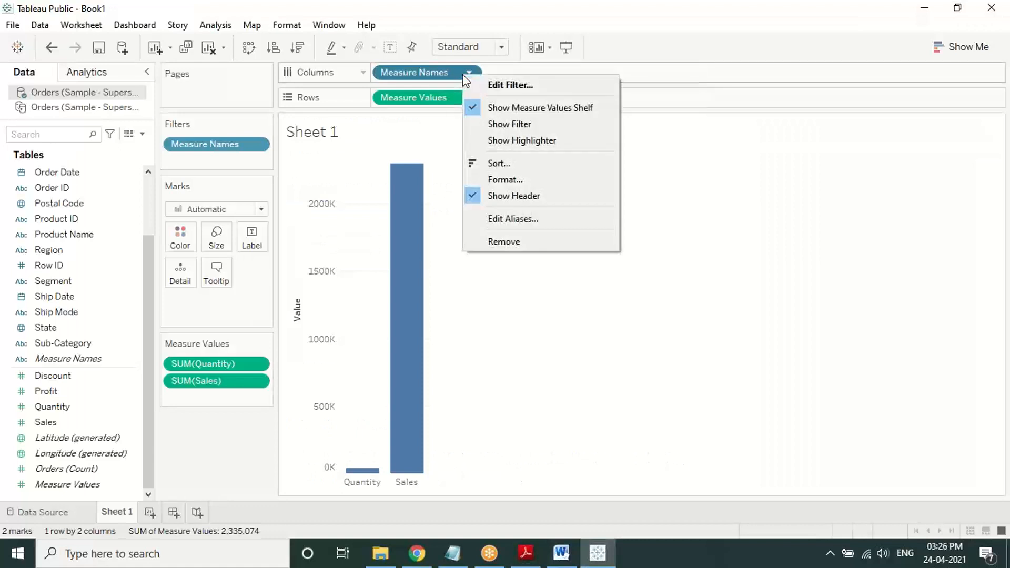
{"action": "left_click", "coordinate": [545, 221]}
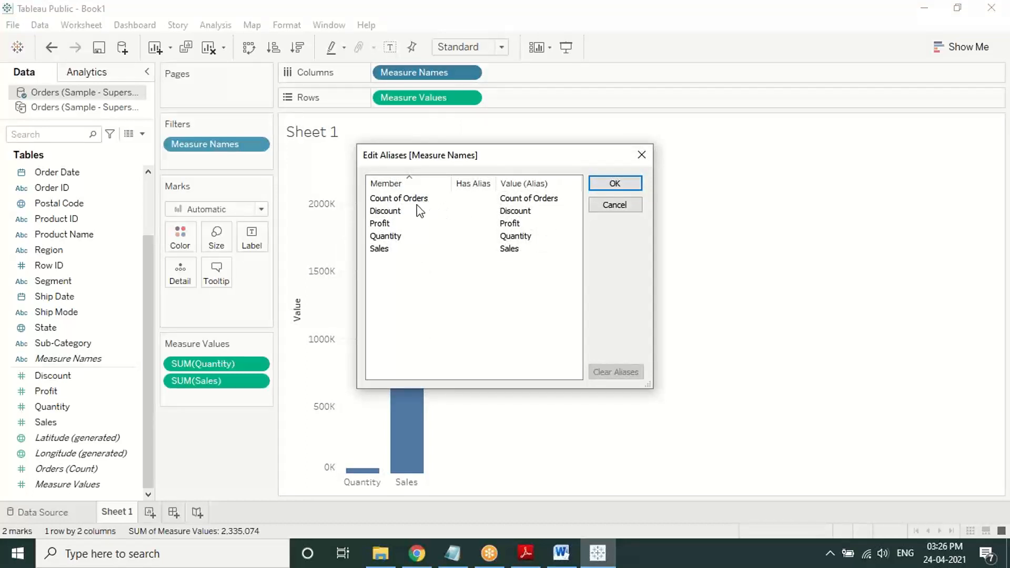
{"action": "left_click", "coordinate": [525, 236]}
{"action": "left_click", "coordinate": [525, 237]}
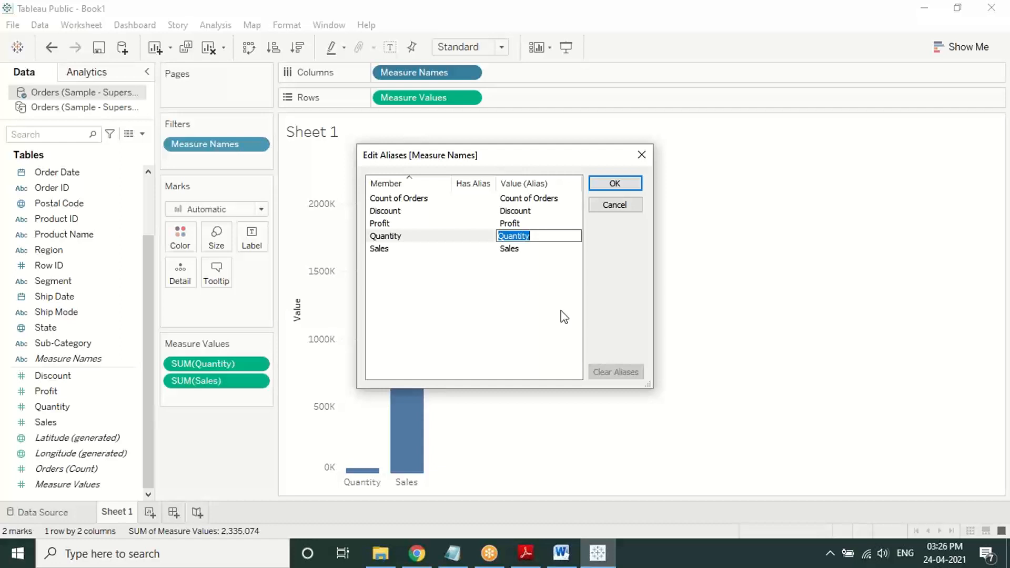
{"action": "left_click", "coordinate": [636, 157]}
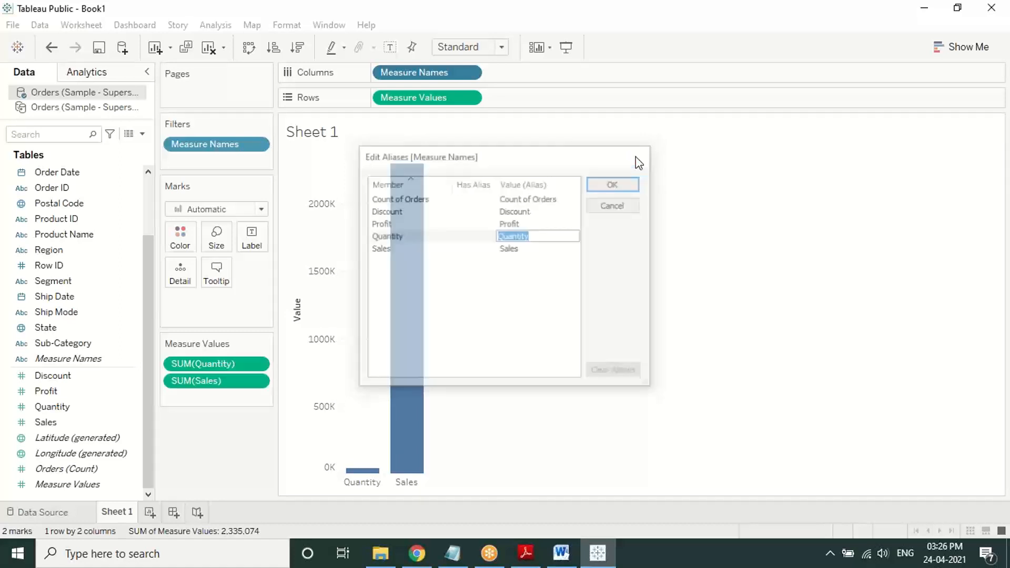
Step: Open Measure Names' Edit Aliases dialog, start editing Discount's alias, then cancel without changes
{"action": "left_click", "coordinate": [257, 364]}
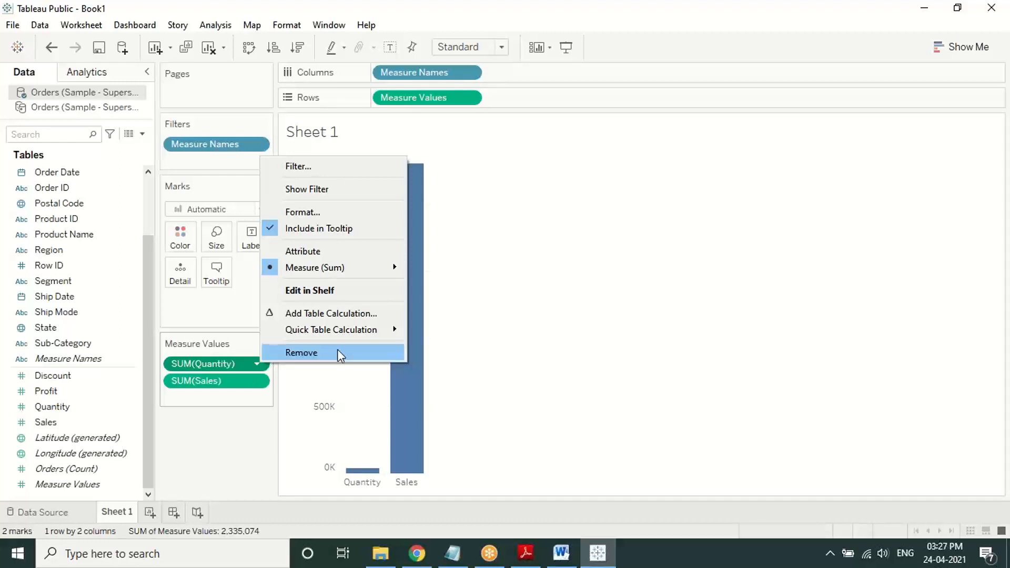
{"action": "left_click", "coordinate": [588, 293]}
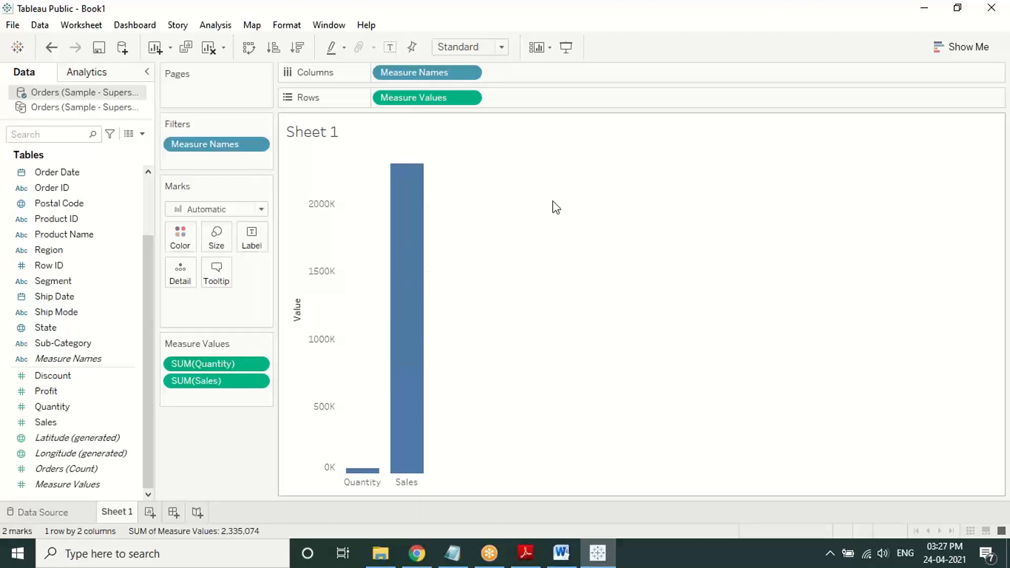
{"action": "left_click", "coordinate": [469, 71]}
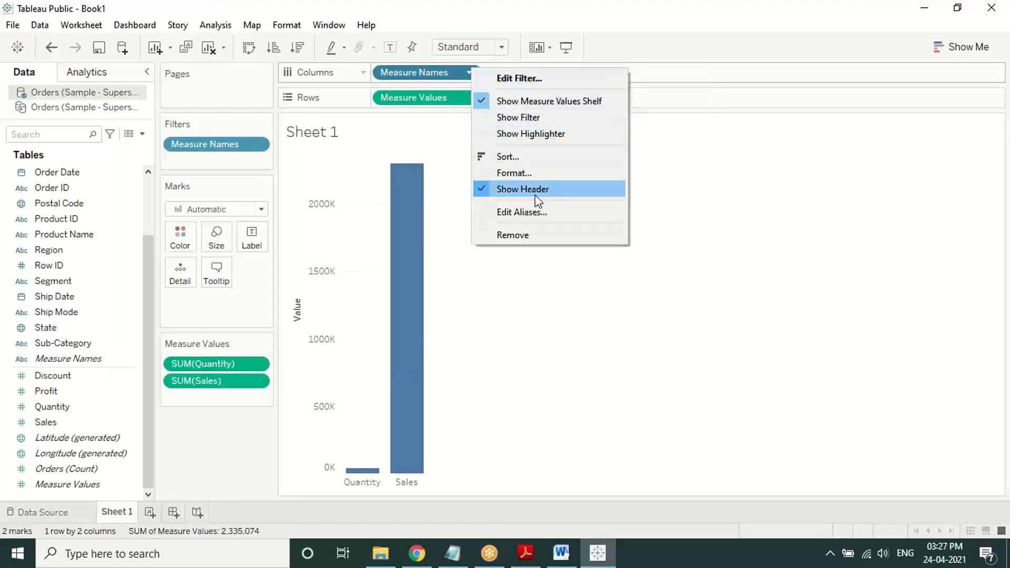
{"action": "left_click", "coordinate": [531, 210]}
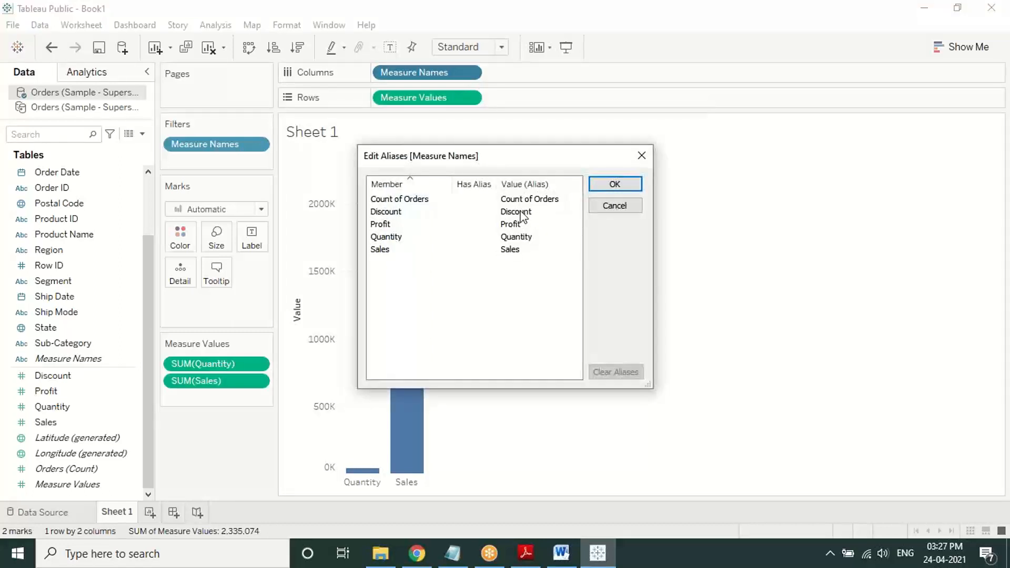
{"action": "double_click", "coordinate": [521, 211]}
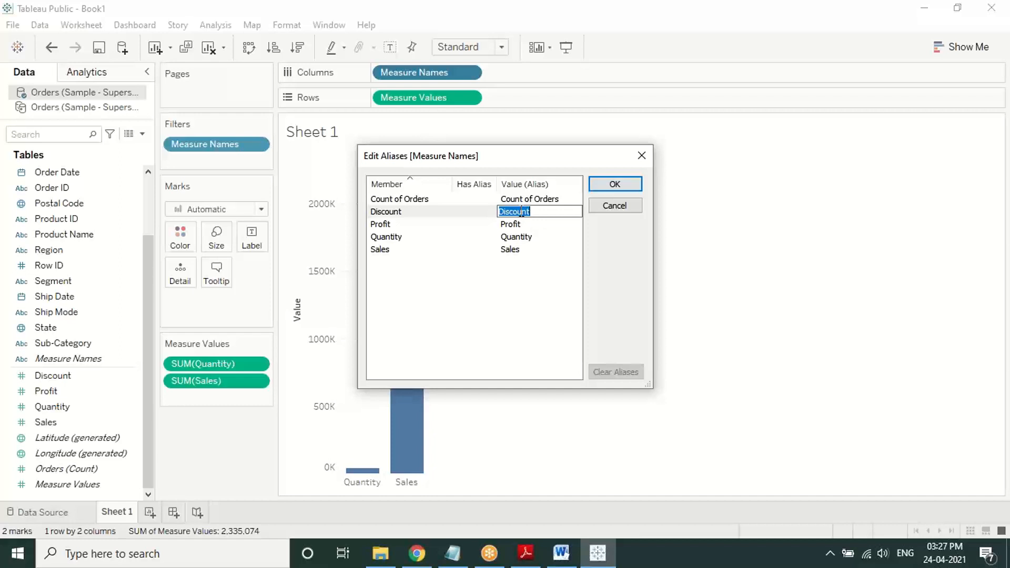
{"action": "left_click", "coordinate": [623, 213]}
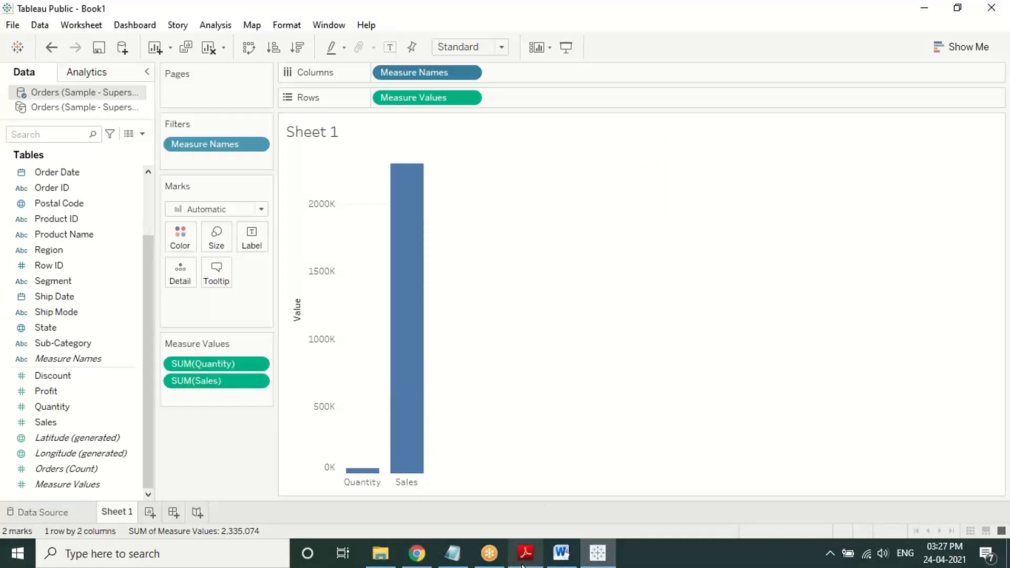
Step: Bring up the PDF guide at Case 4 on analysing multiple measures over the years
{"action": "left_click", "coordinate": [523, 563]}
{"action": "scroll", "coordinate": [471, 346], "scroll_direction": "down", "scroll_amount": 10}
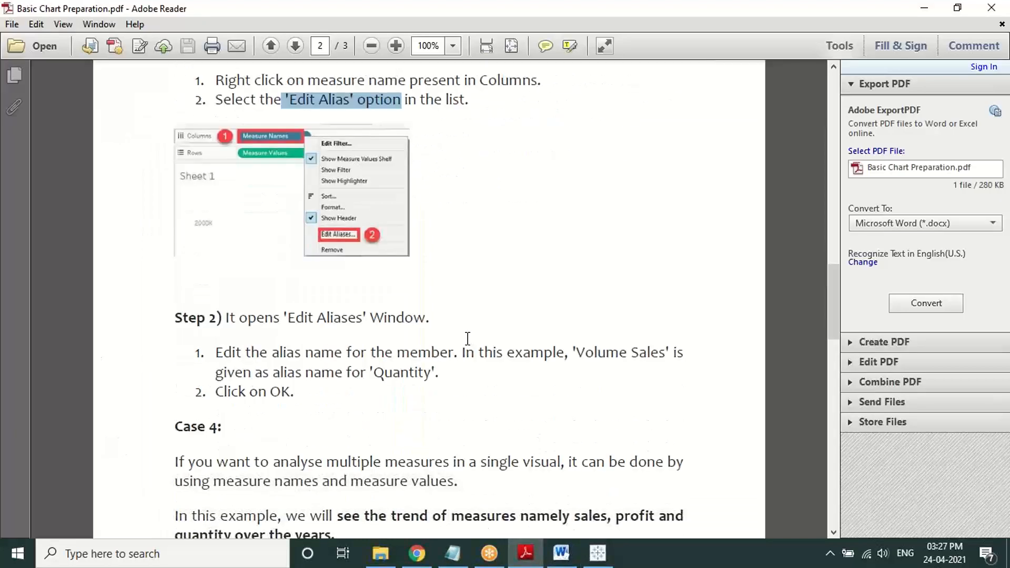
{"action": "scroll", "coordinate": [468, 338], "scroll_direction": "down", "scroll_amount": 3}
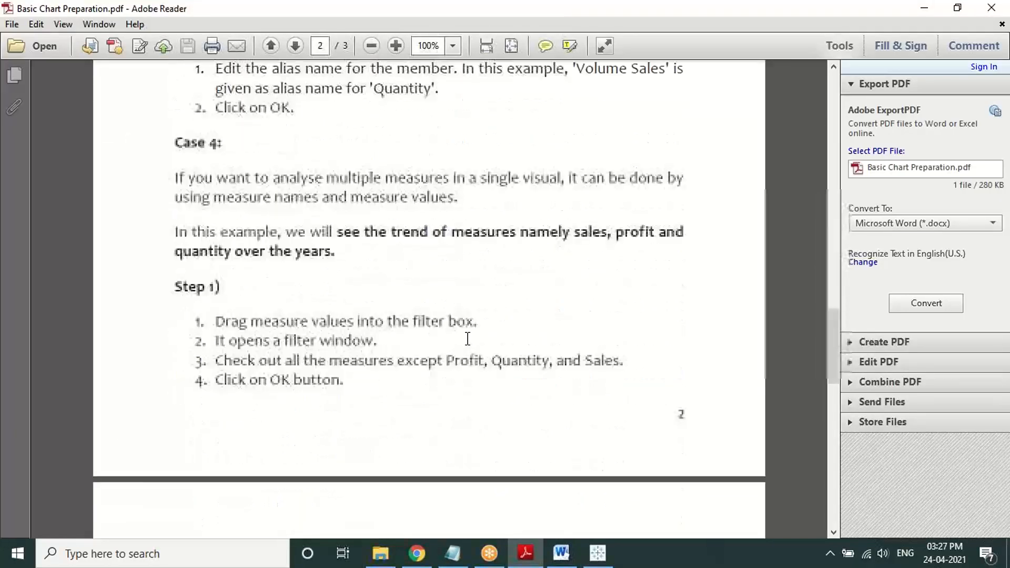
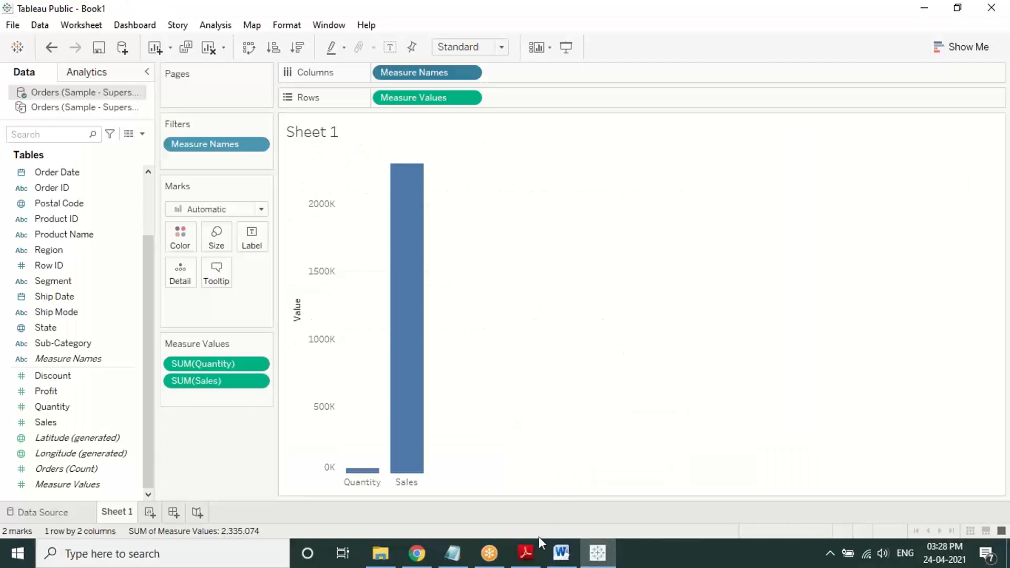
Step: Check the PDF guide, then clear Sheet 1 of the Quantity/Sales bar chart
{"action": "left_click", "coordinate": [535, 550]}
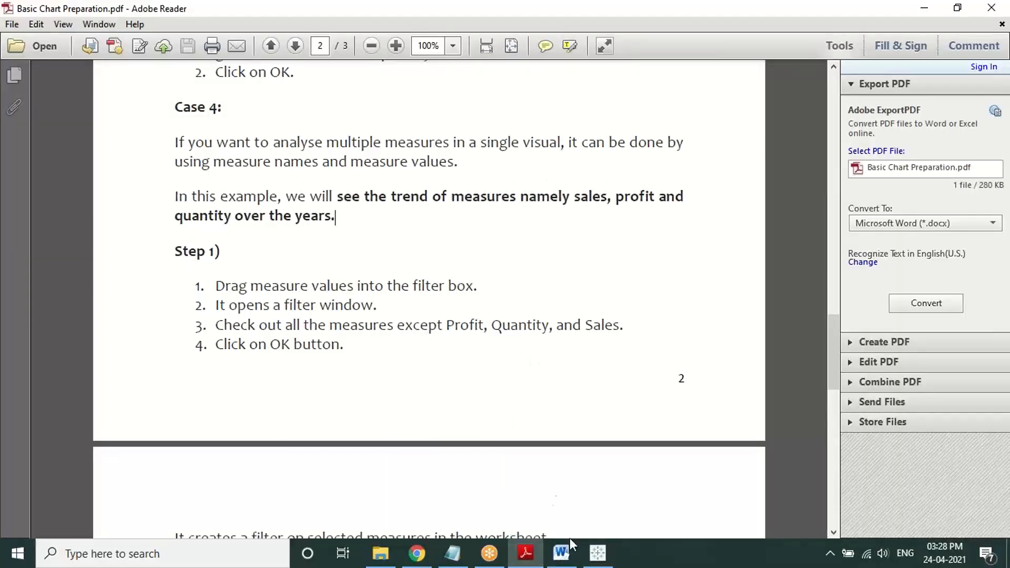
{"action": "left_click", "coordinate": [598, 552]}
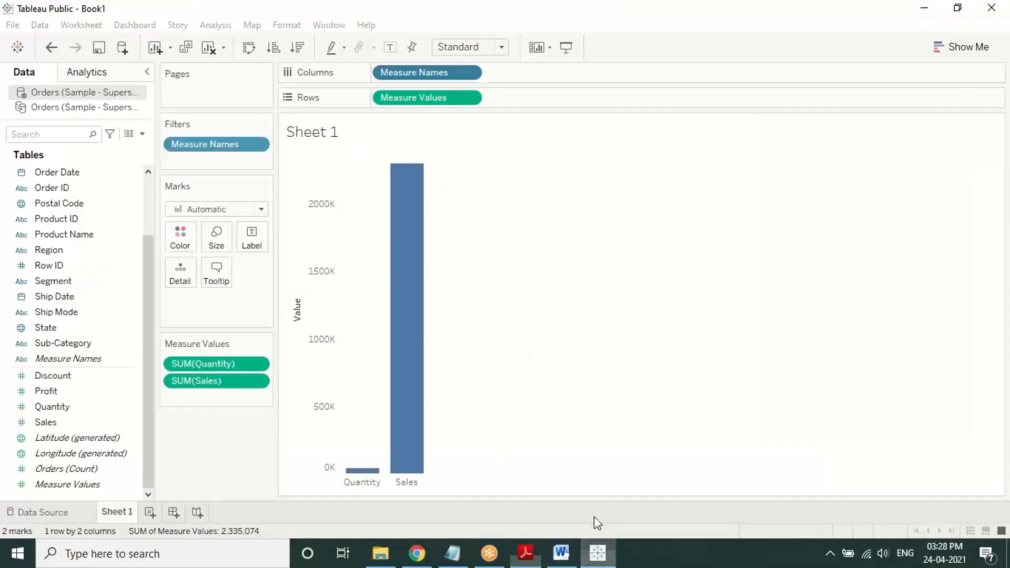
{"action": "left_click", "coordinate": [209, 49]}
Step: Put Measure Names on Columns and Measure Values on Rows to chart all five measures
{"action": "left_click", "coordinate": [68, 359]}
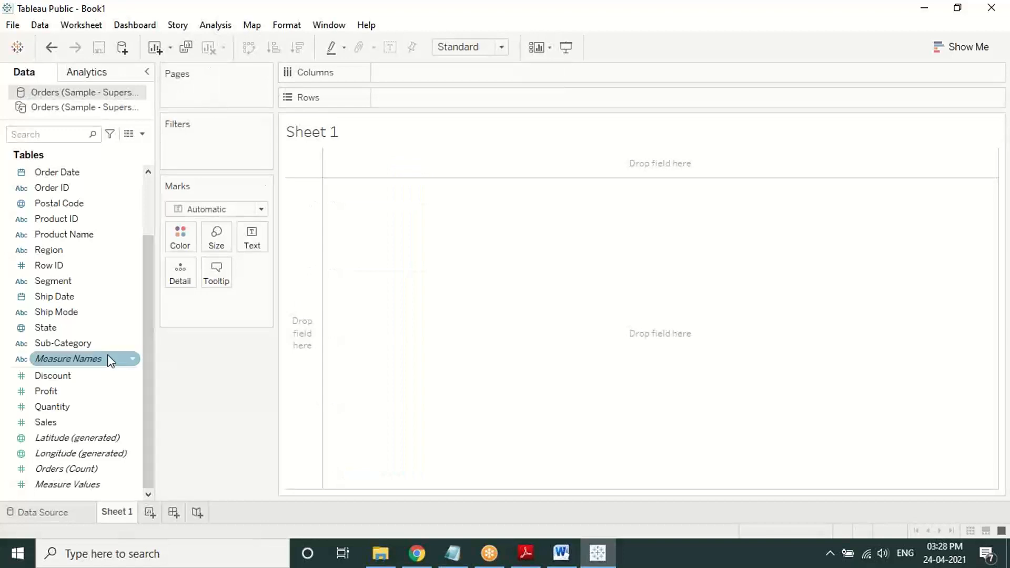
{"action": "mouse_move", "coordinate": [109, 355]}
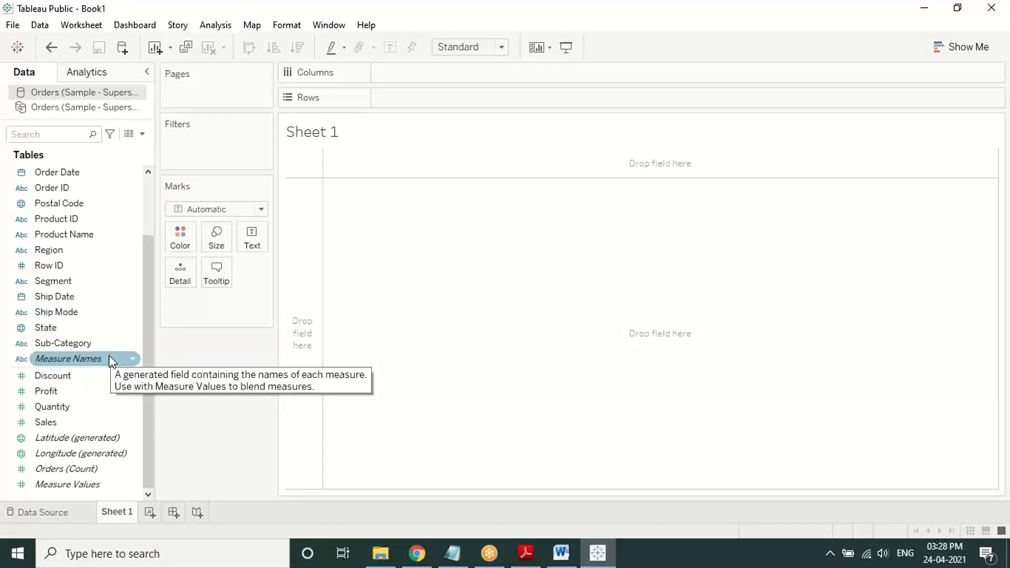
{"action": "left_click_drag", "start_coordinate": [109, 355], "coordinate": [464, 72]}
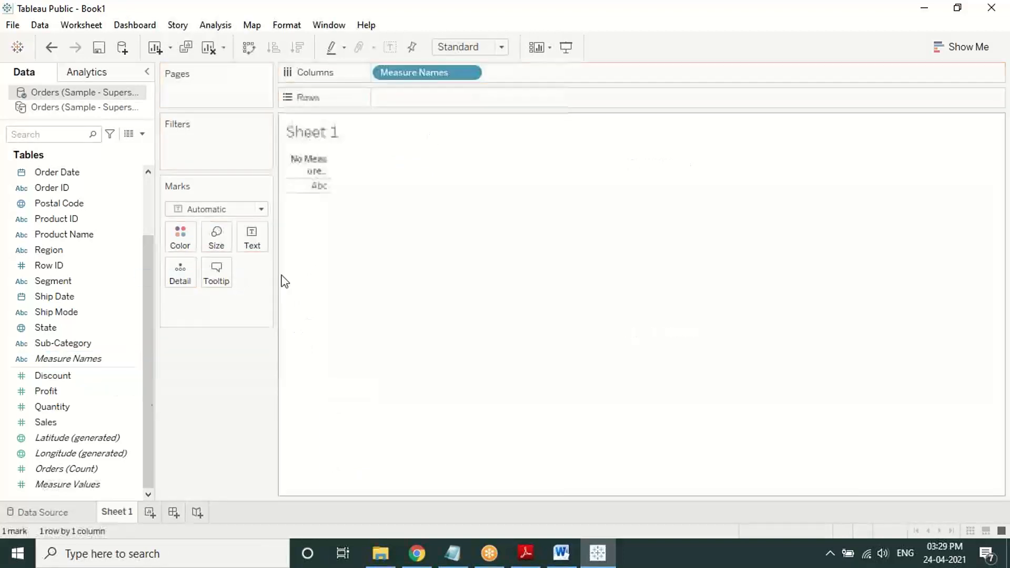
{"action": "left_click", "coordinate": [100, 485]}
{"action": "left_click_drag", "start_coordinate": [101, 489], "coordinate": [470, 100]}
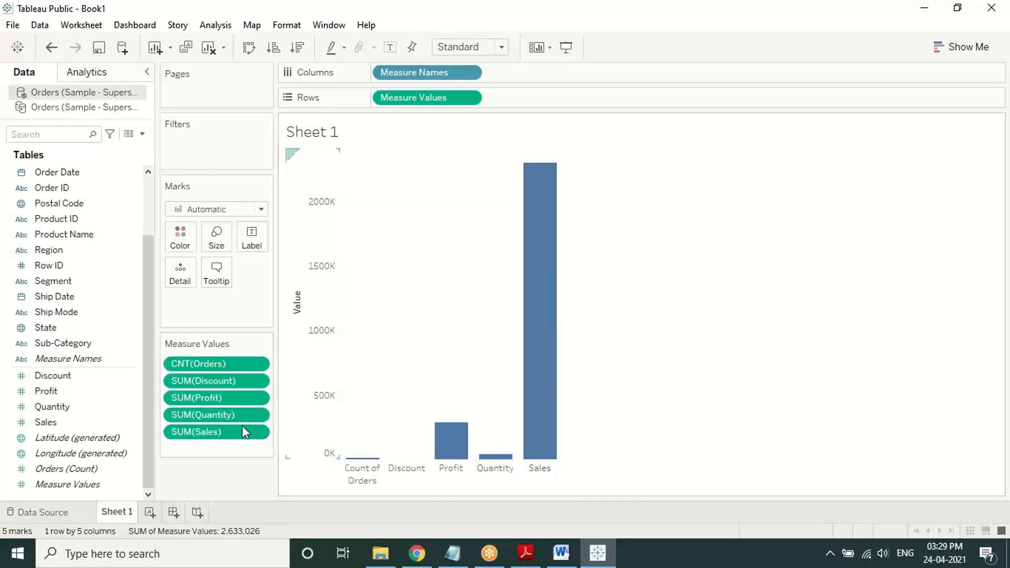
{"action": "left_click", "coordinate": [514, 2]}
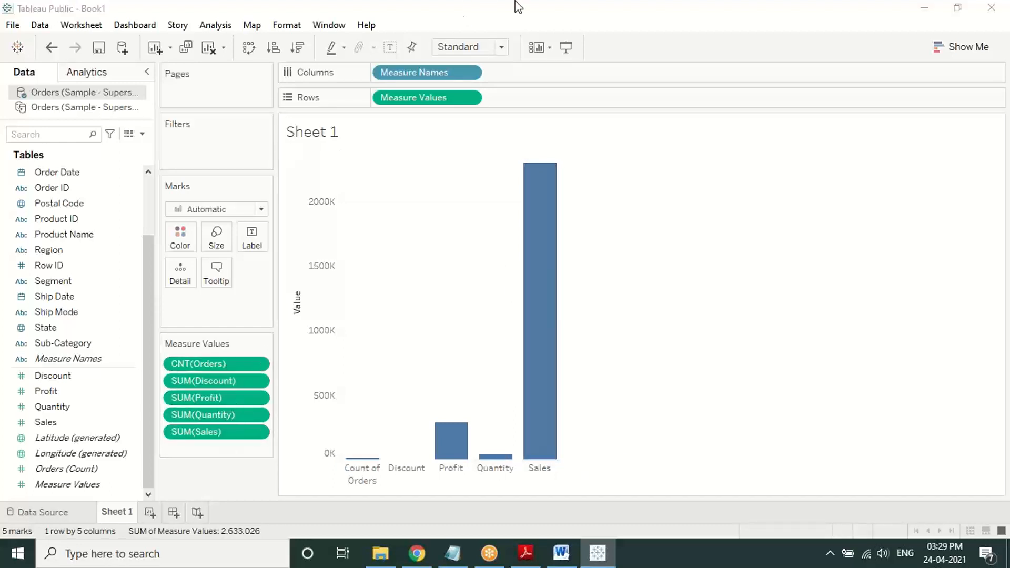
Step: Filter Measure Names to exclude Count of Orders and Discount, keeping Profit, Quantity and Sales
{"action": "mouse_move", "coordinate": [185, 346]}
{"action": "left_mouse_down"}
{"action": "mouse_move", "coordinate": [274, 449]}
{"action": "mouse_move", "coordinate": [177, 350]}
{"action": "left_mouse_up"}
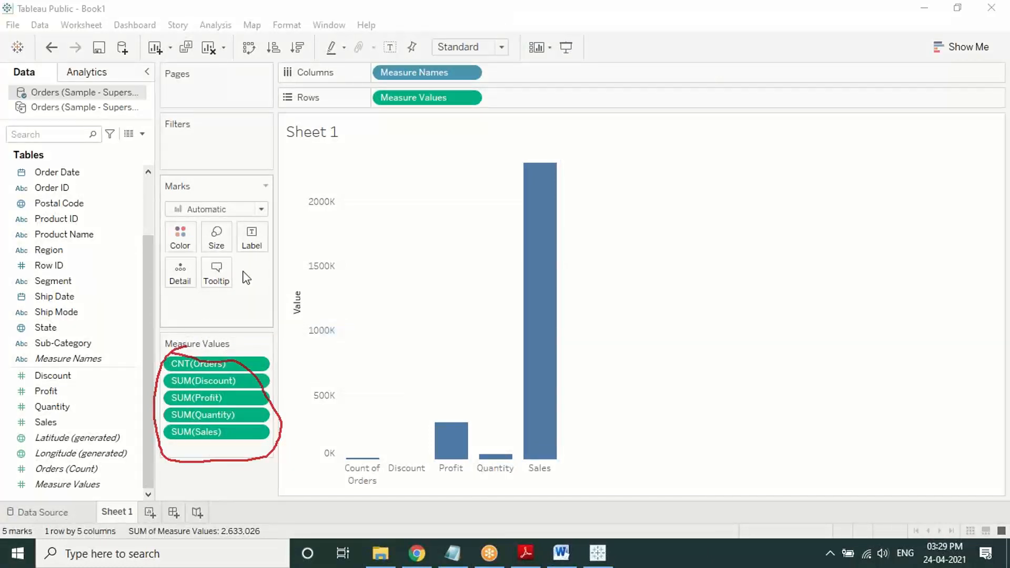
{"action": "left_click", "coordinate": [102, 486]}
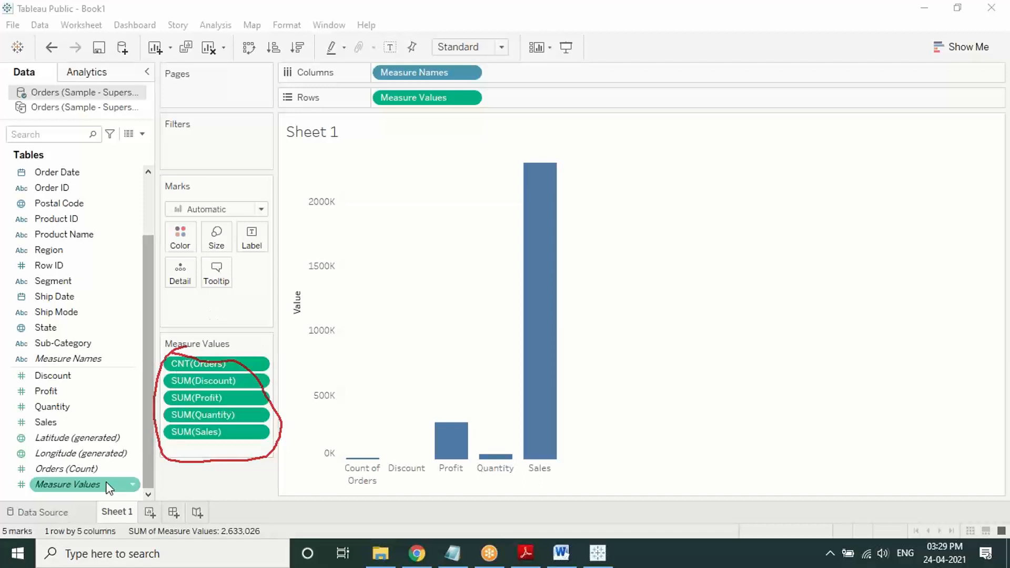
{"action": "left_click_drag", "start_coordinate": [102, 487], "coordinate": [225, 149]}
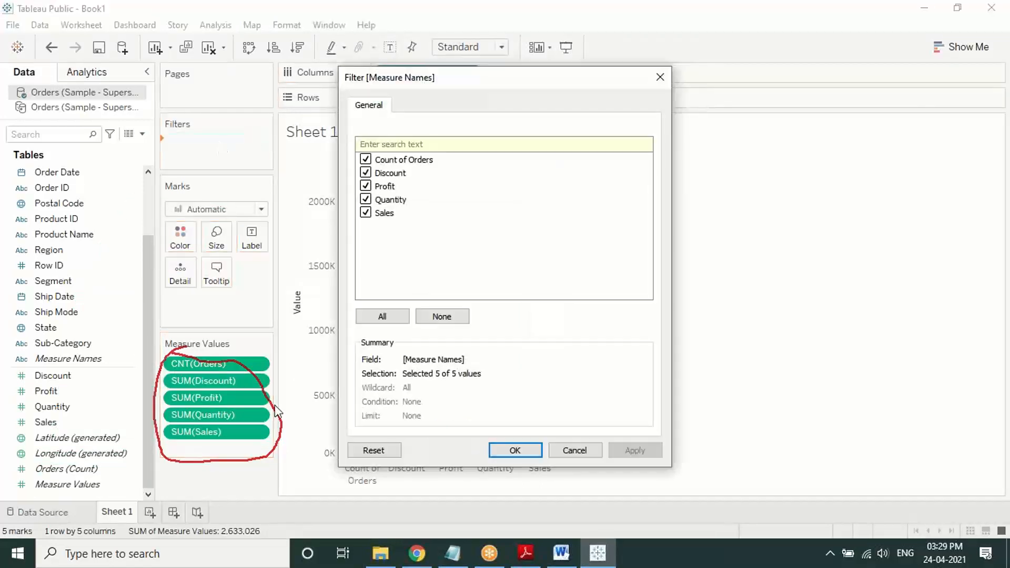
{"action": "left_click", "coordinate": [537, 3]}
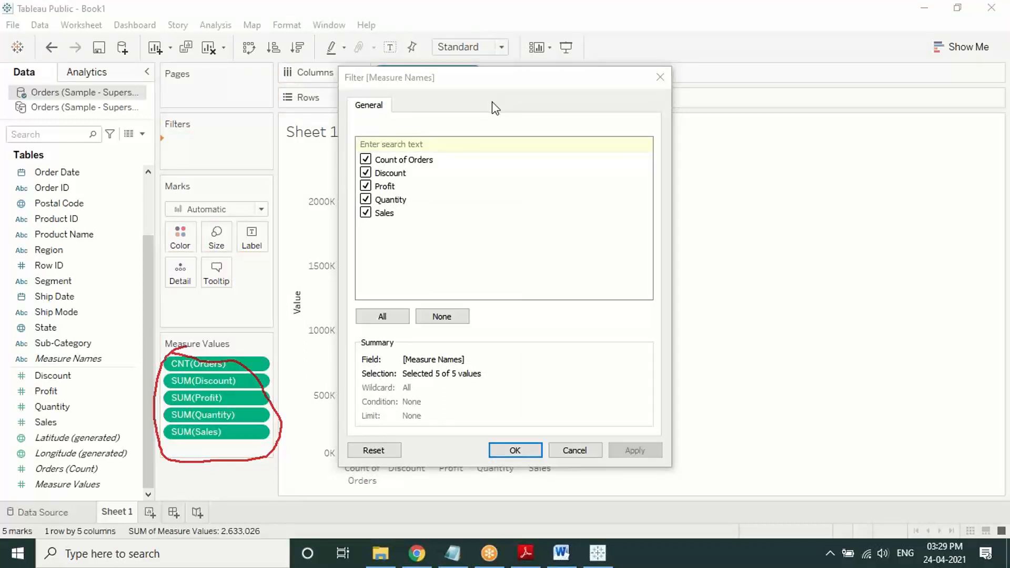
{"action": "left_click", "coordinate": [491, 43]}
{"action": "mouse_move", "coordinate": [108, 486]}
{"action": "left_mouse_down"}
{"action": "mouse_move", "coordinate": [131, 403]}
{"action": "mouse_move", "coordinate": [130, 190]}
{"action": "mouse_move", "coordinate": [162, 139]}
{"action": "mouse_move", "coordinate": [156, 162]}
{"action": "left_mouse_up"}
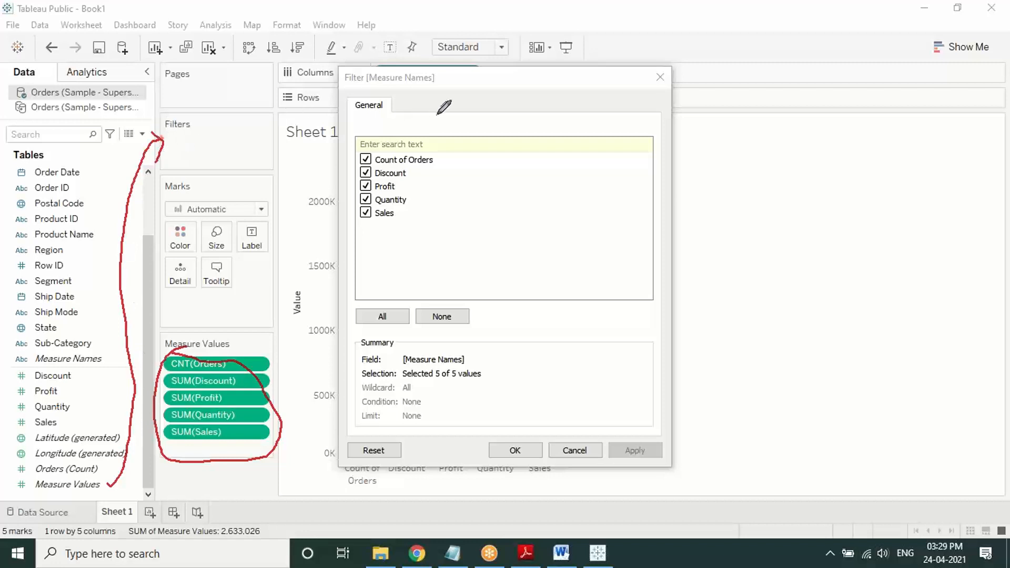
{"action": "mouse_move", "coordinate": [437, 113]}
{"action": "left_mouse_down"}
{"action": "mouse_move", "coordinate": [427, 89]}
{"action": "mouse_move", "coordinate": [434, 97]}
{"action": "left_mouse_up"}
{"action": "left_click", "coordinate": [365, 159]}
{"action": "left_click", "coordinate": [366, 172]}
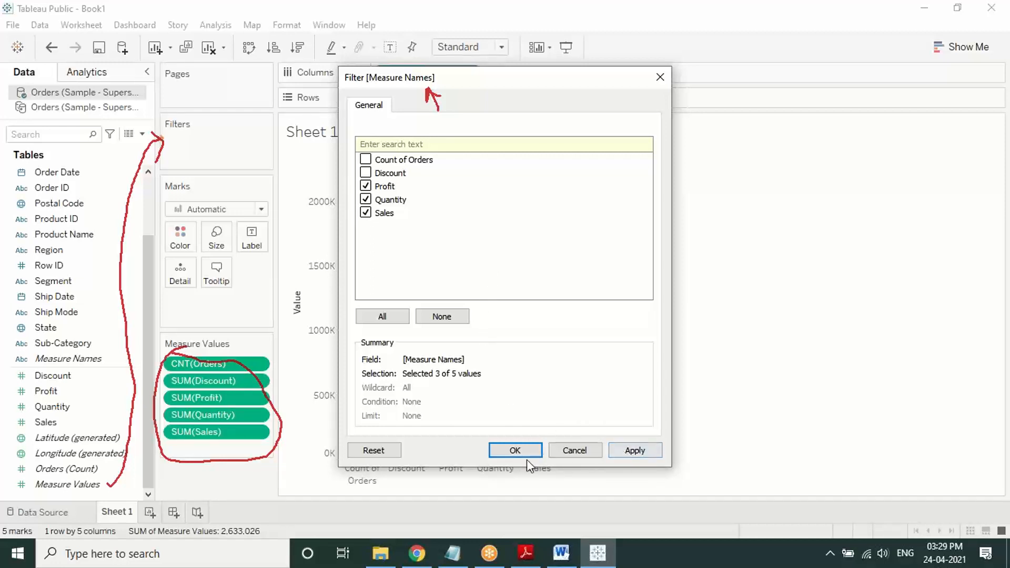
{"action": "left_click", "coordinate": [514, 451]}
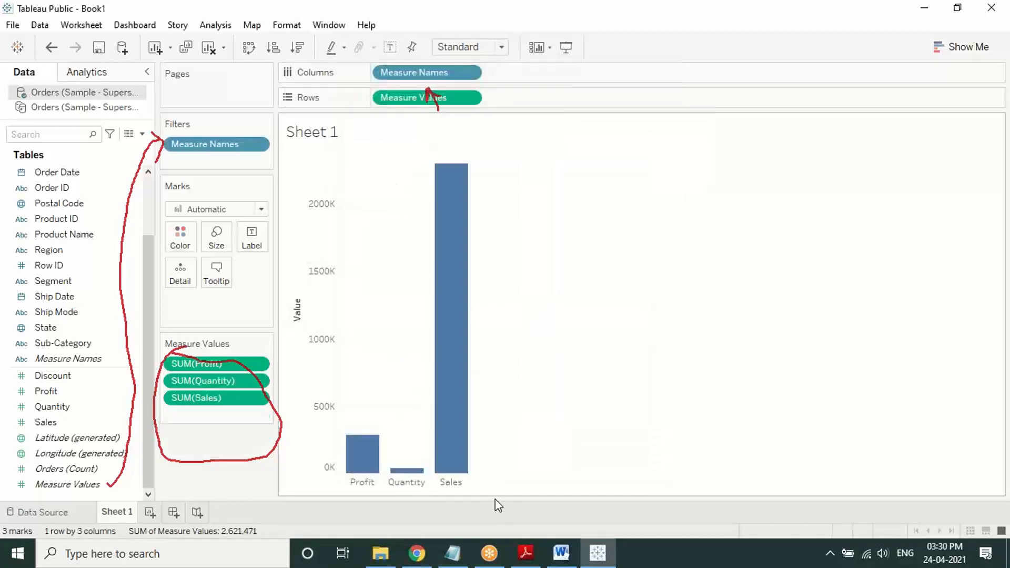
Step: Remove Measure Names from Columns, collapsing the chart into a single Measure Values bar
{"action": "left_click", "coordinate": [527, 11]}
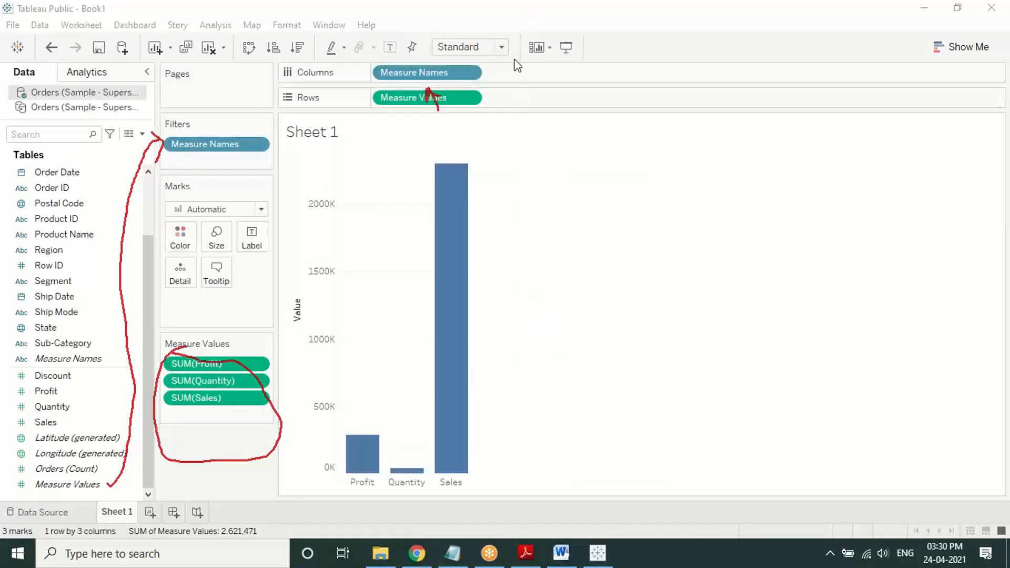
{"action": "left_click", "coordinate": [524, 107]}
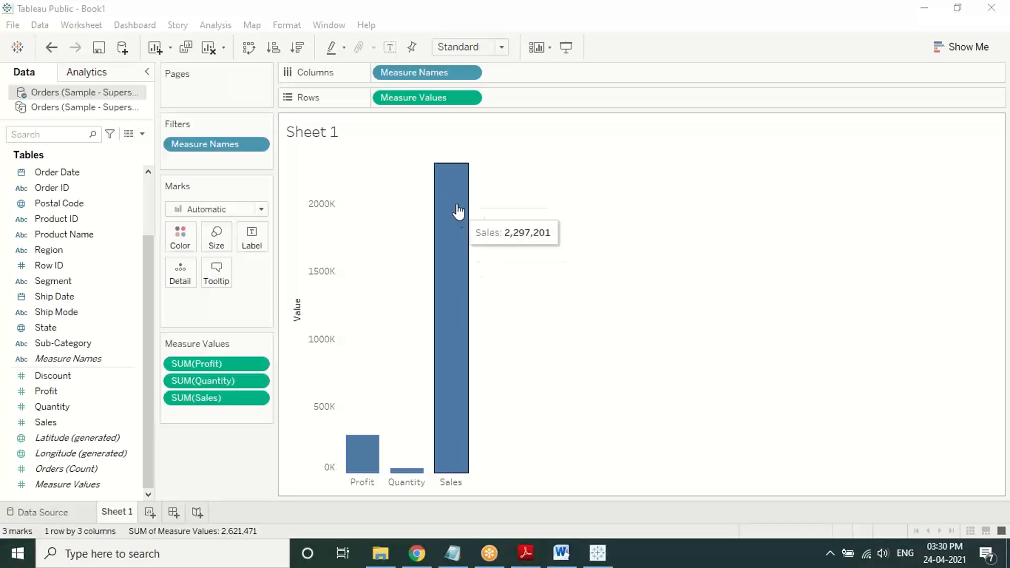
{"action": "left_click", "coordinate": [470, 76]}
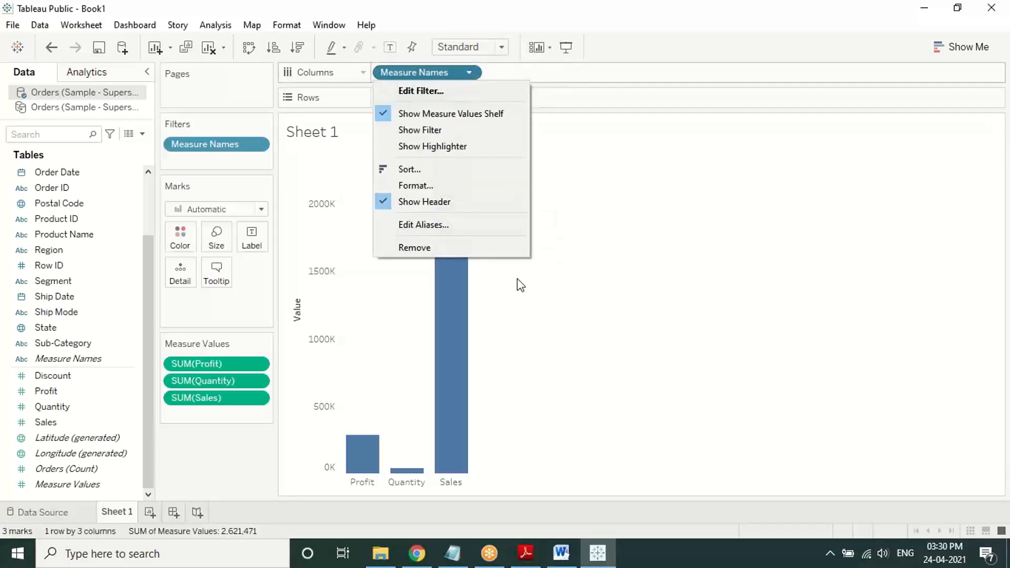
{"action": "left_click", "coordinate": [490, 251]}
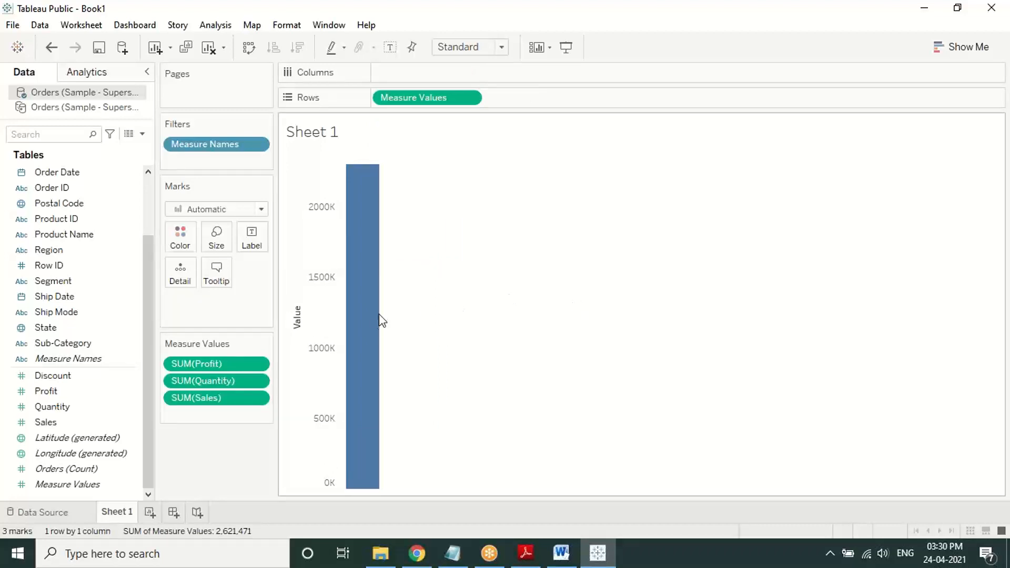
{"action": "scroll", "coordinate": [97, 250], "scroll_direction": "up", "scroll_amount": 1}
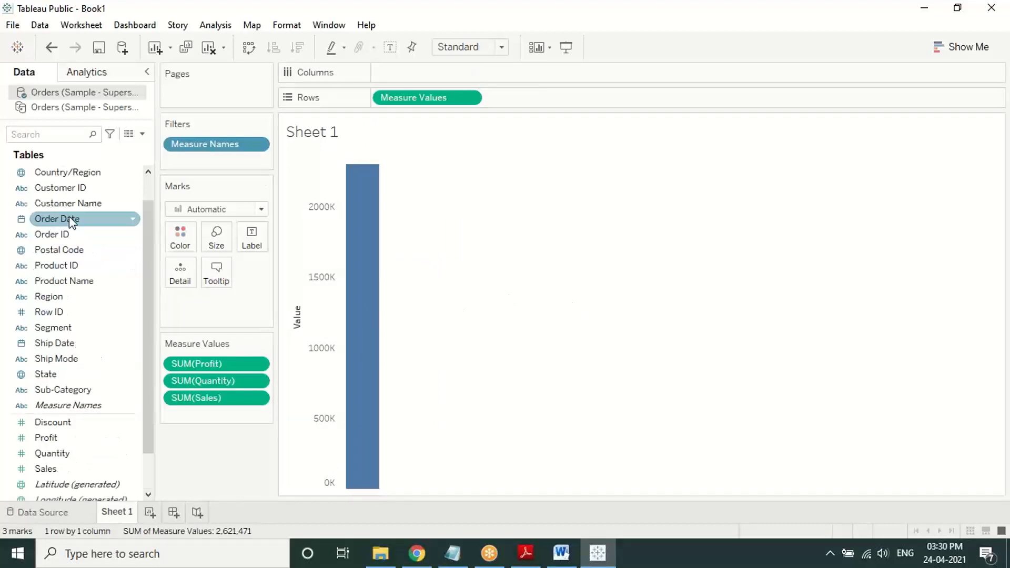
{"action": "left_click_drag", "start_coordinate": [69, 217], "coordinate": [417, 68]}
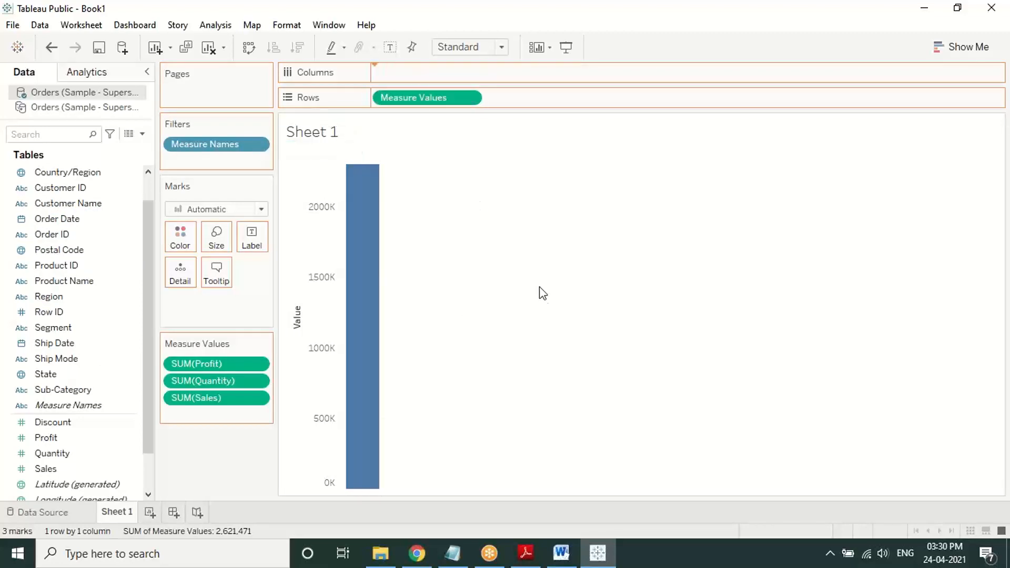
Step: In the PDF, highlight the measure-trends sentence and the page 3 Order Date and Measure Values steps
{"action": "left_click", "coordinate": [526, 552]}
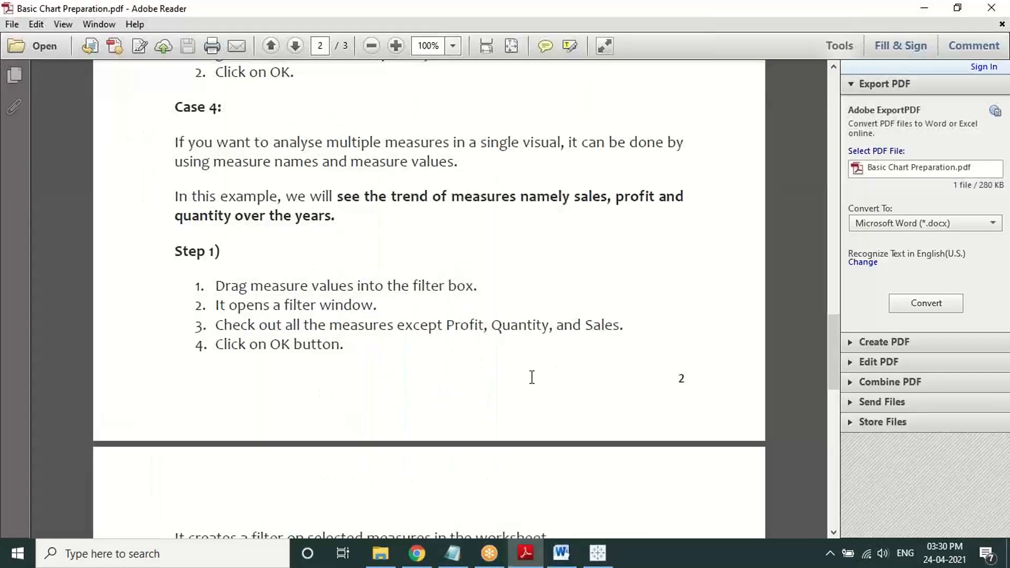
{"action": "left_click_drag", "start_coordinate": [391, 196], "coordinate": [344, 228]}
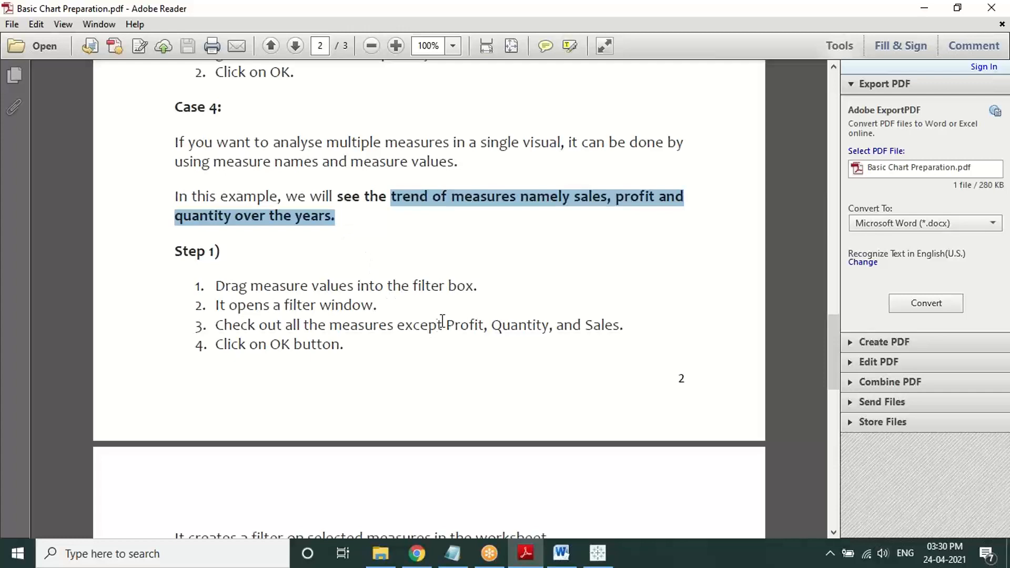
{"action": "scroll", "coordinate": [442, 326], "scroll_direction": "down", "scroll_amount": 5}
{"action": "scroll", "coordinate": [432, 341], "scroll_direction": "down", "scroll_amount": 3}
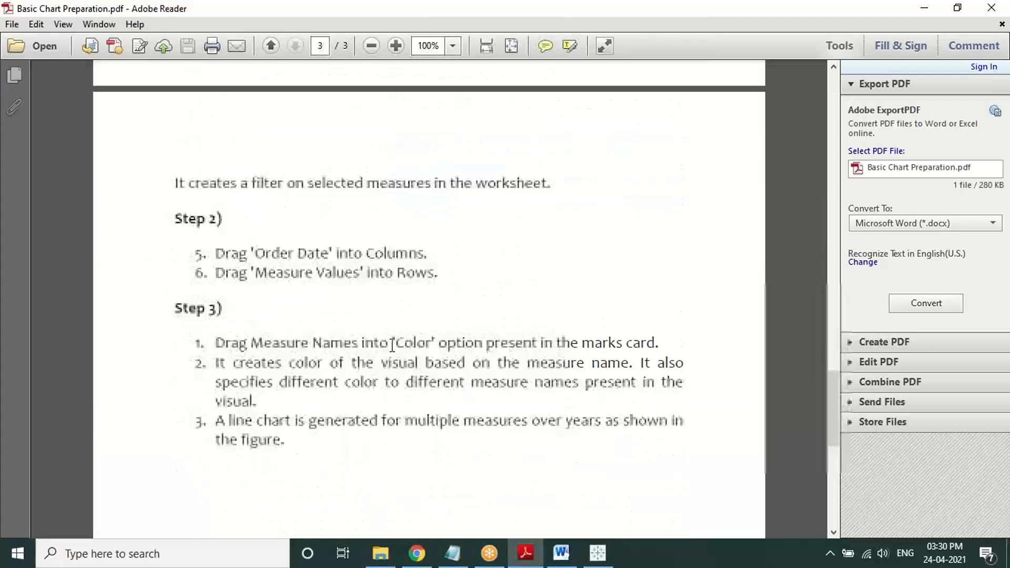
{"action": "left_click_drag", "start_coordinate": [220, 216], "coordinate": [441, 219]}
{"action": "left_click", "coordinate": [440, 219]}
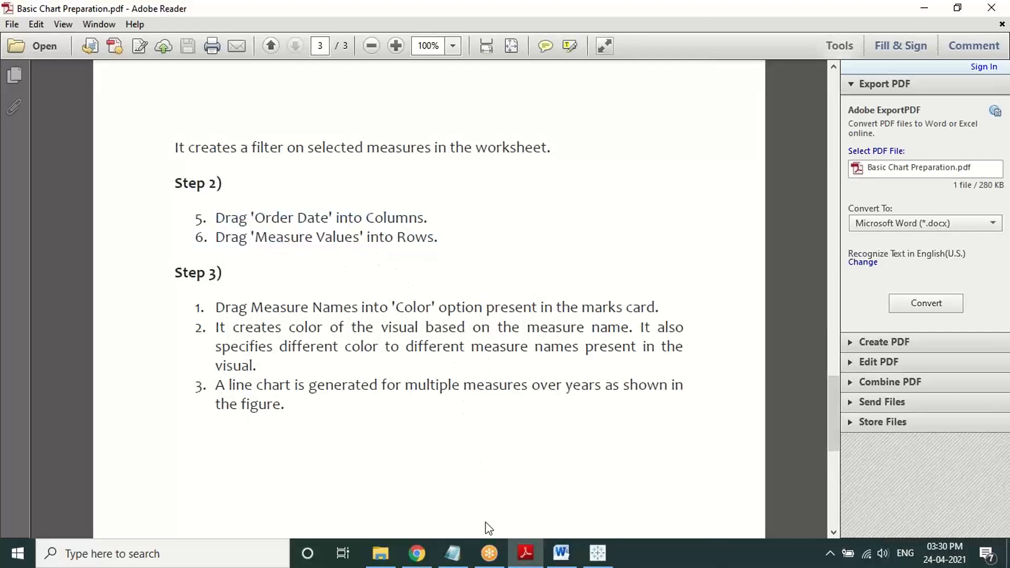
{"action": "left_click", "coordinate": [601, 556]}
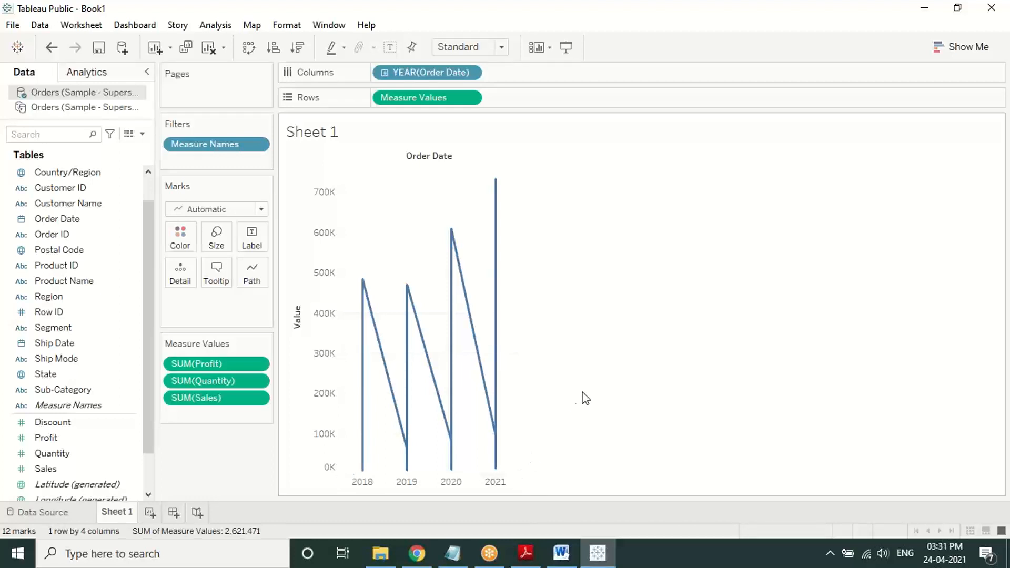
Step: Switch back to the Basic Chart Preparation PDF guide
{"action": "left_click", "coordinate": [524, 562]}
Step: Re-read Steps 2 and 3 on page 3 of the PDF guide
{"action": "scroll", "coordinate": [484, 336], "scroll_direction": "down", "scroll_amount": 1}
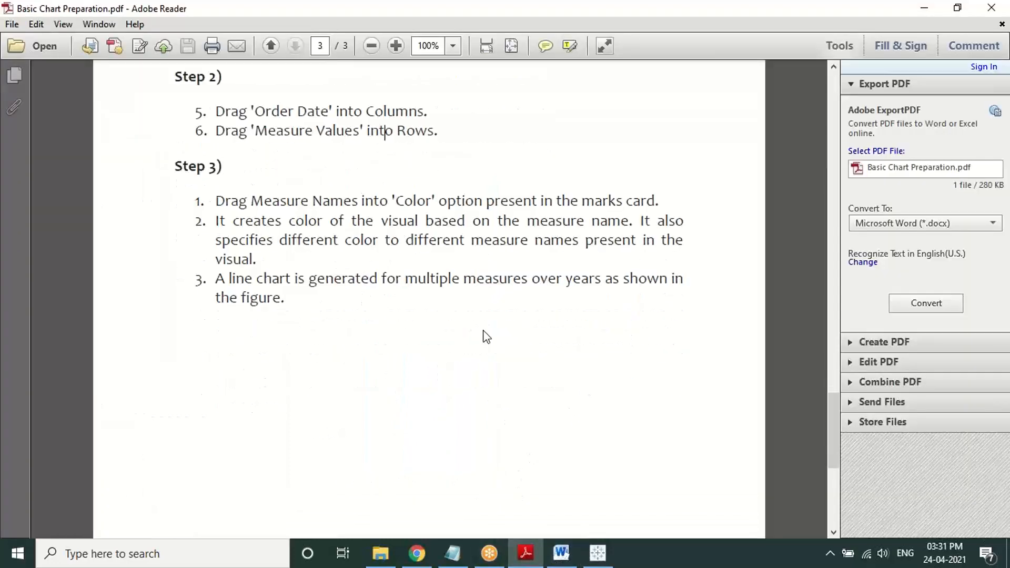
{"action": "scroll", "coordinate": [466, 332], "scroll_direction": "up", "scroll_amount": 1}
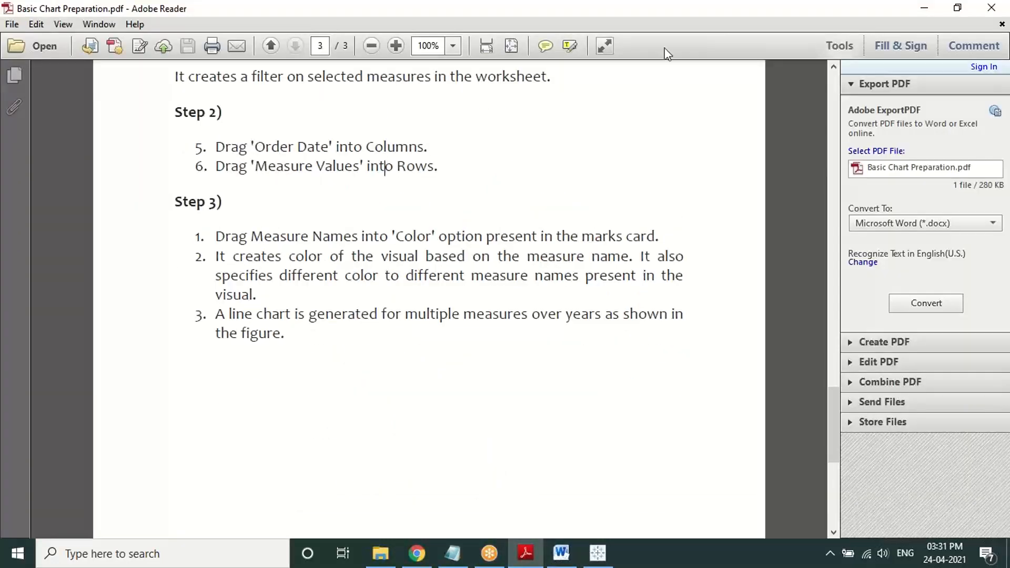
{"action": "left_click", "coordinate": [676, 22]}
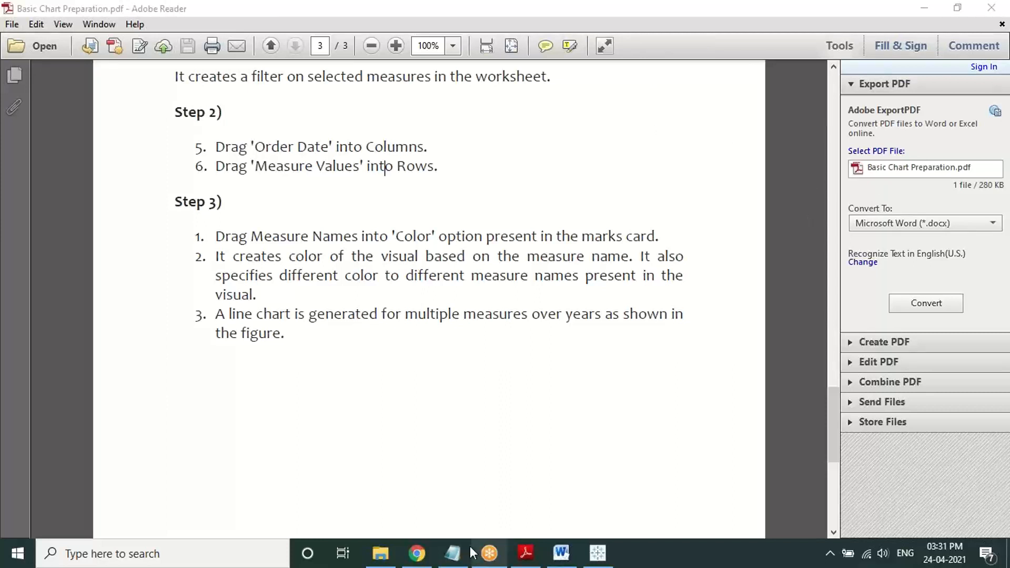
{"action": "left_click", "coordinate": [598, 552]}
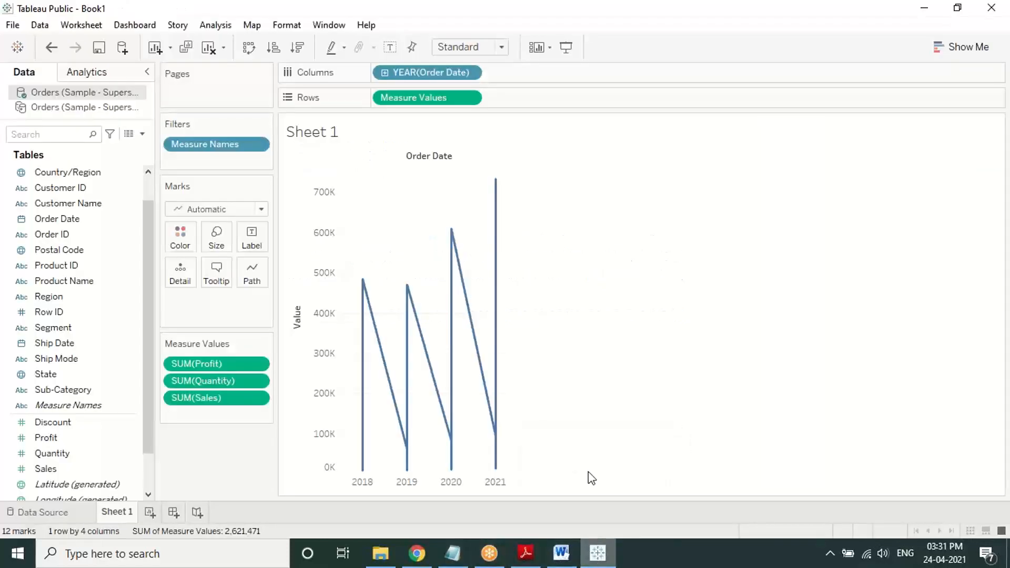
{"action": "mouse_move", "coordinate": [494, 271]}
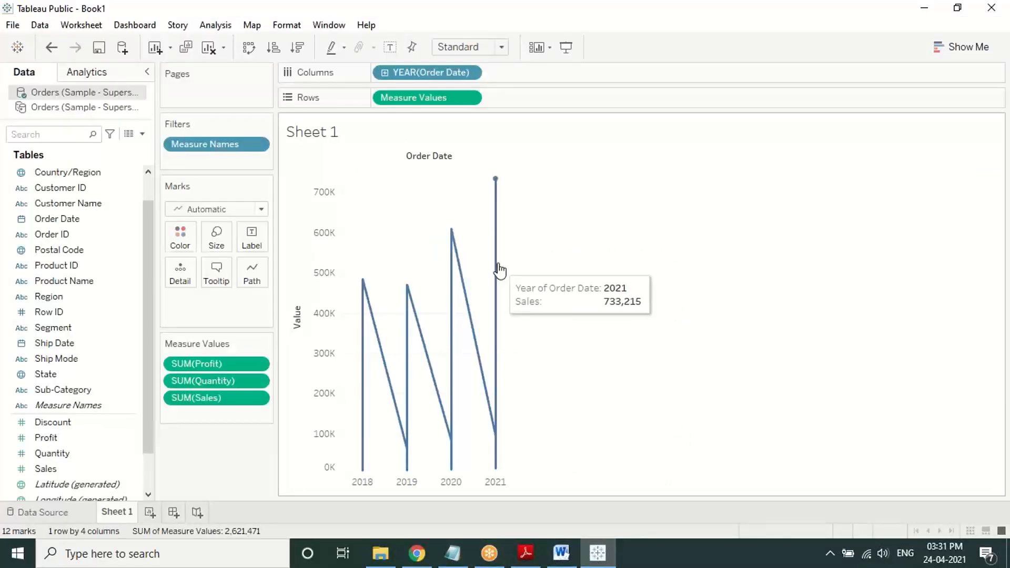
{"action": "mouse_move", "coordinate": [465, 289]}
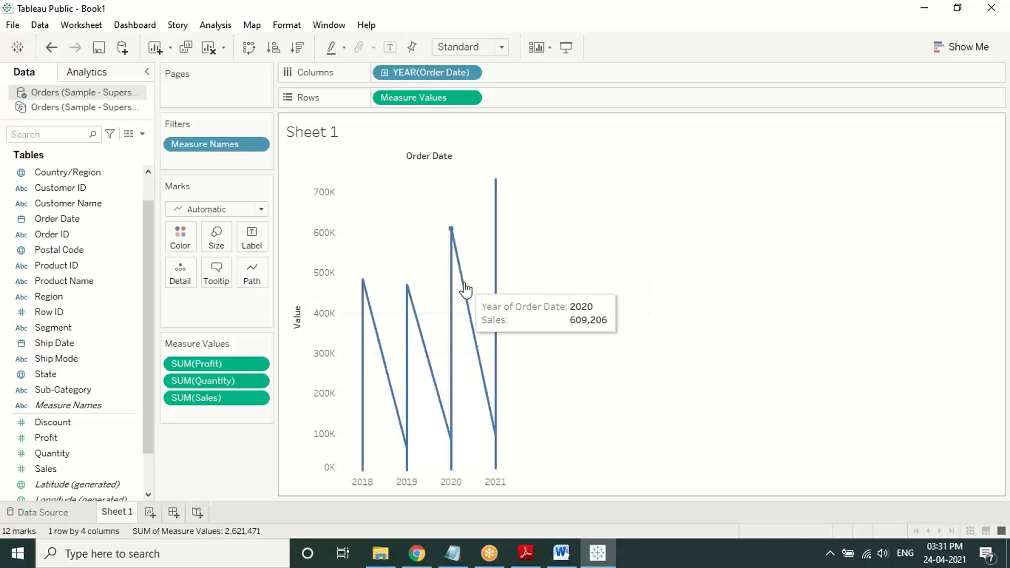
{"action": "mouse_move", "coordinate": [414, 318]}
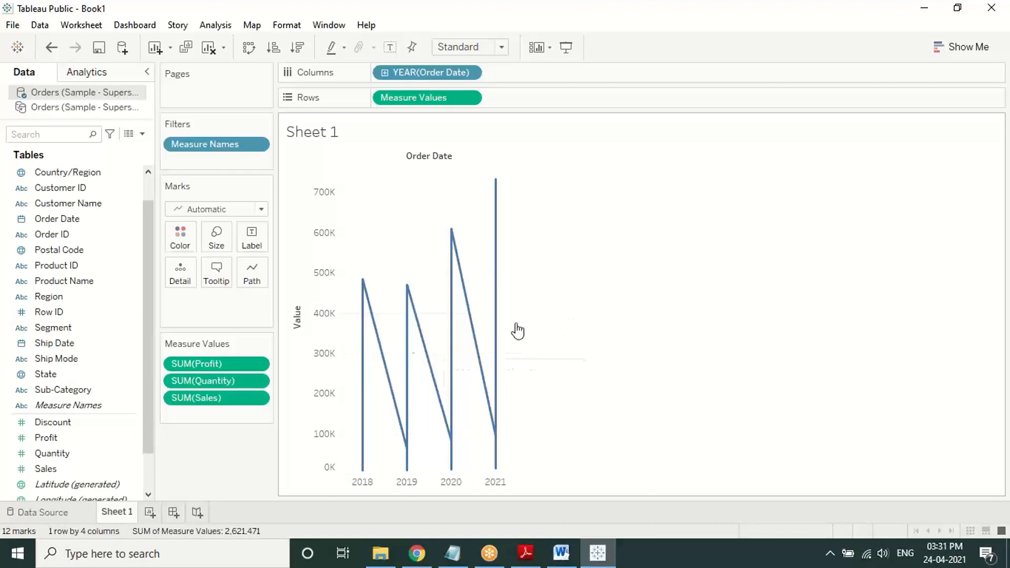
{"action": "mouse_move", "coordinate": [407, 356]}
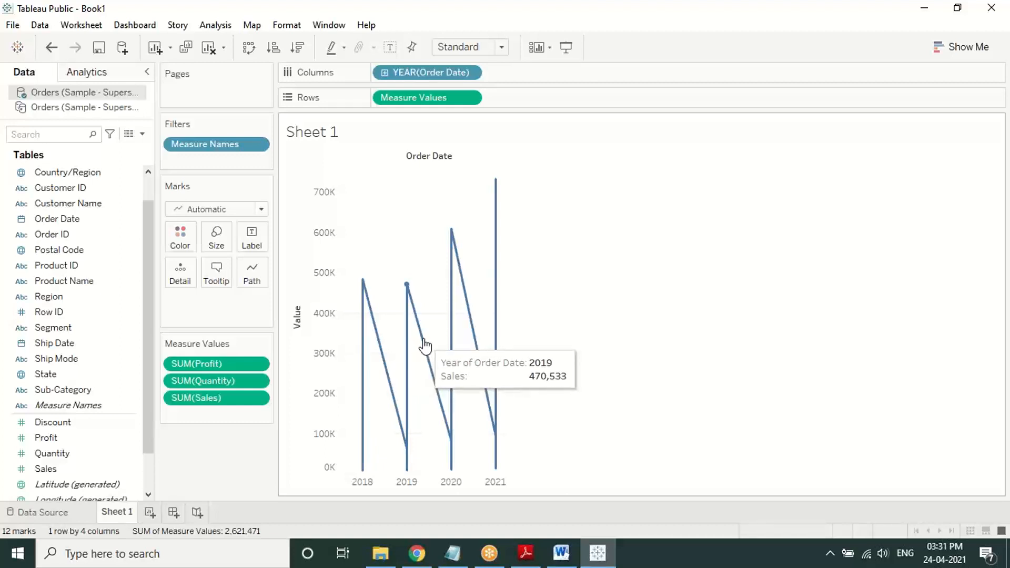
{"action": "mouse_move", "coordinate": [451, 340]}
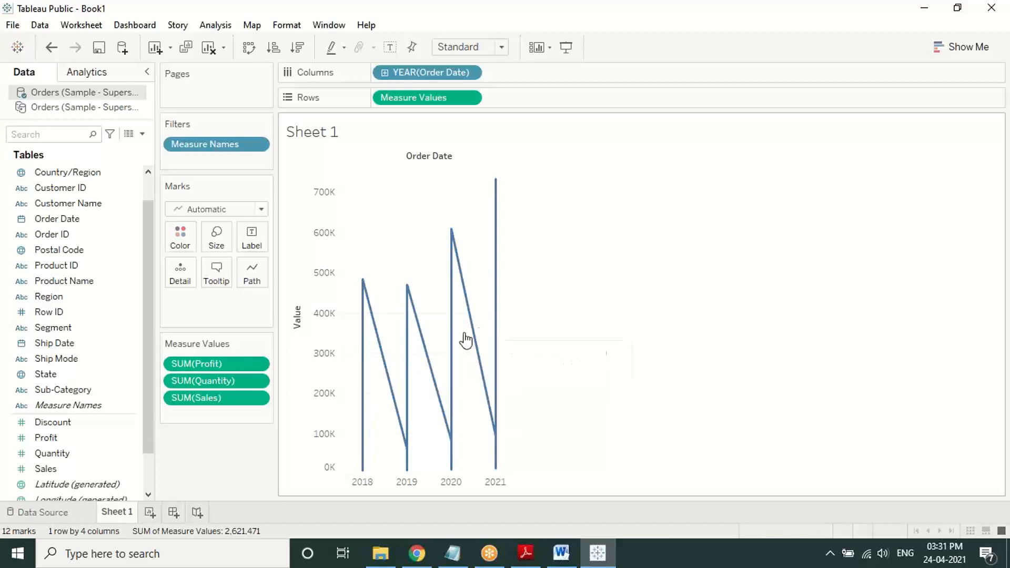
{"action": "mouse_move", "coordinate": [495, 322]}
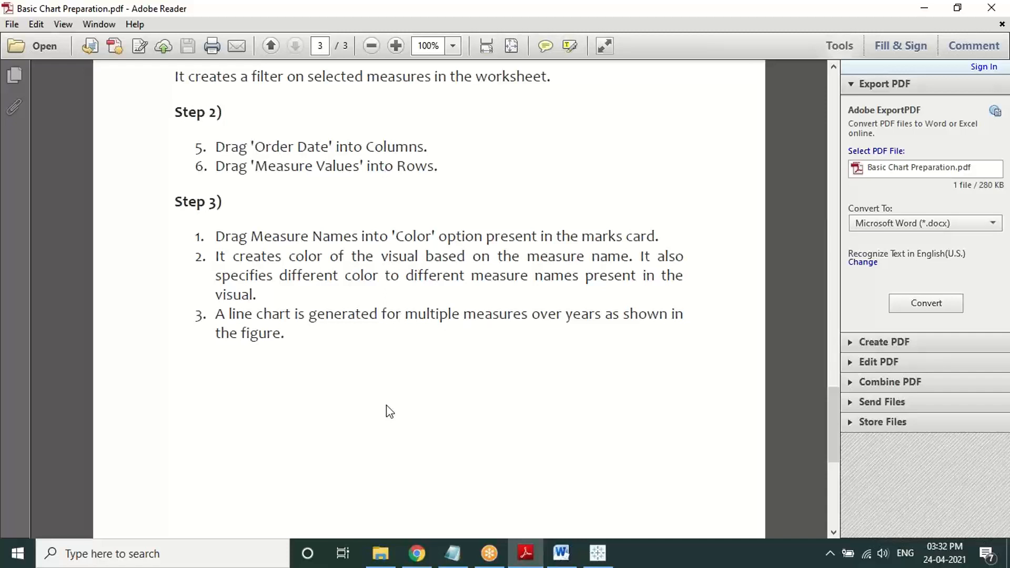
{"action": "left_click", "coordinate": [597, 552]}
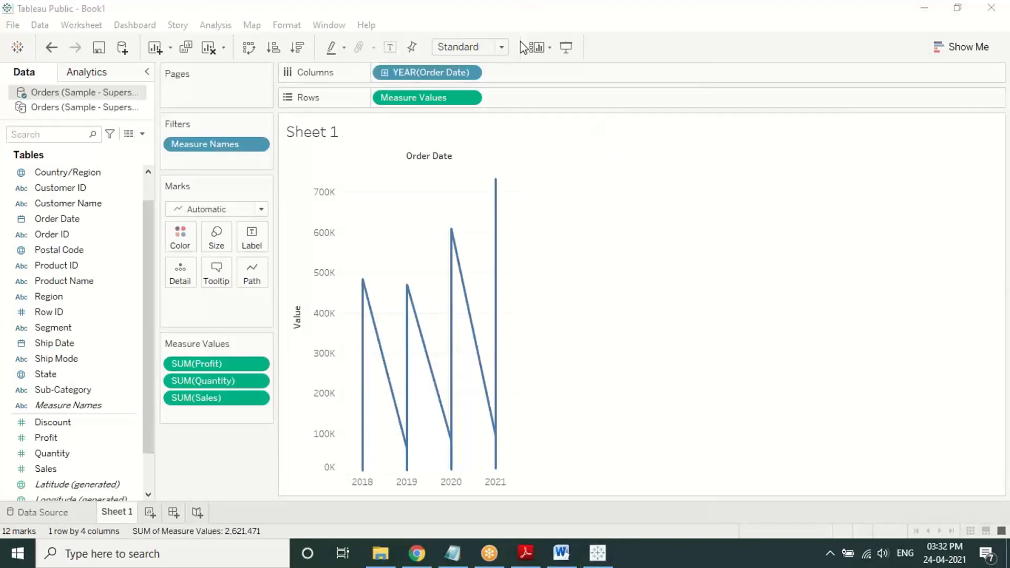
Step: Mark the chart and its three SUM measures with red pen annotations, then clear them
{"action": "mouse_move", "coordinate": [601, 243]}
{"action": "left_mouse_down"}
{"action": "mouse_move", "coordinate": [534, 315]}
{"action": "mouse_move", "coordinate": [528, 291]}
{"action": "mouse_move", "coordinate": [536, 322]}
{"action": "left_mouse_up"}
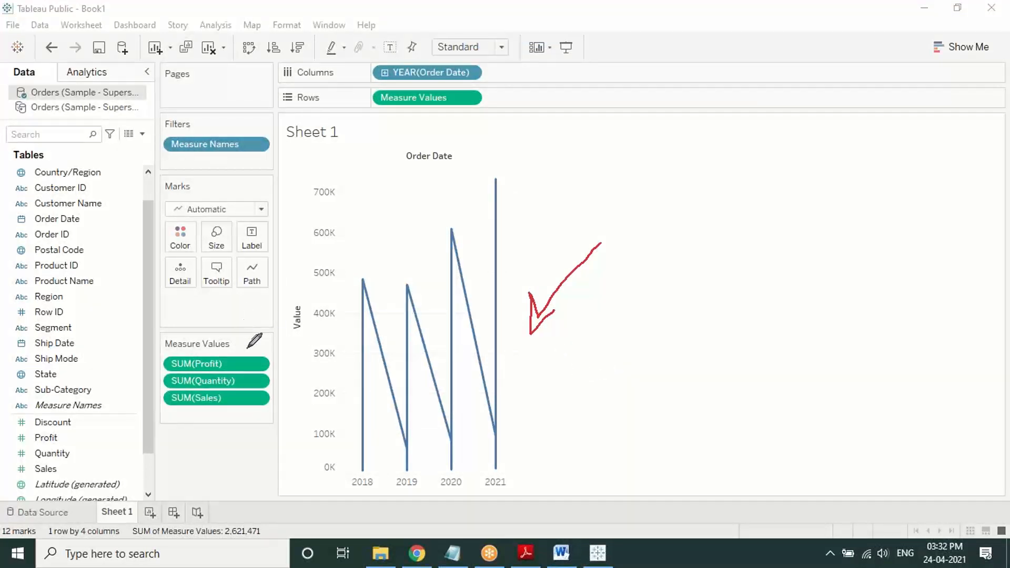
{"action": "mouse_move", "coordinate": [247, 348]}
{"action": "left_mouse_down"}
{"action": "mouse_move", "coordinate": [163, 357]}
{"action": "mouse_move", "coordinate": [205, 435]}
{"action": "mouse_move", "coordinate": [271, 372]}
{"action": "mouse_move", "coordinate": [239, 334]}
{"action": "left_mouse_up"}
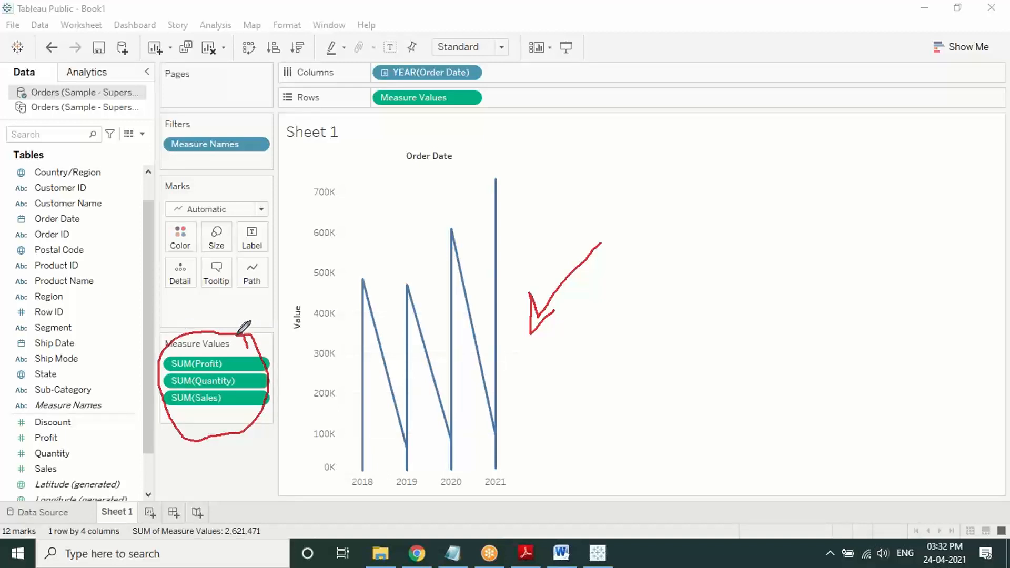
{"action": "right_click", "coordinate": [575, 315]}
{"action": "left_click", "coordinate": [586, 327]}
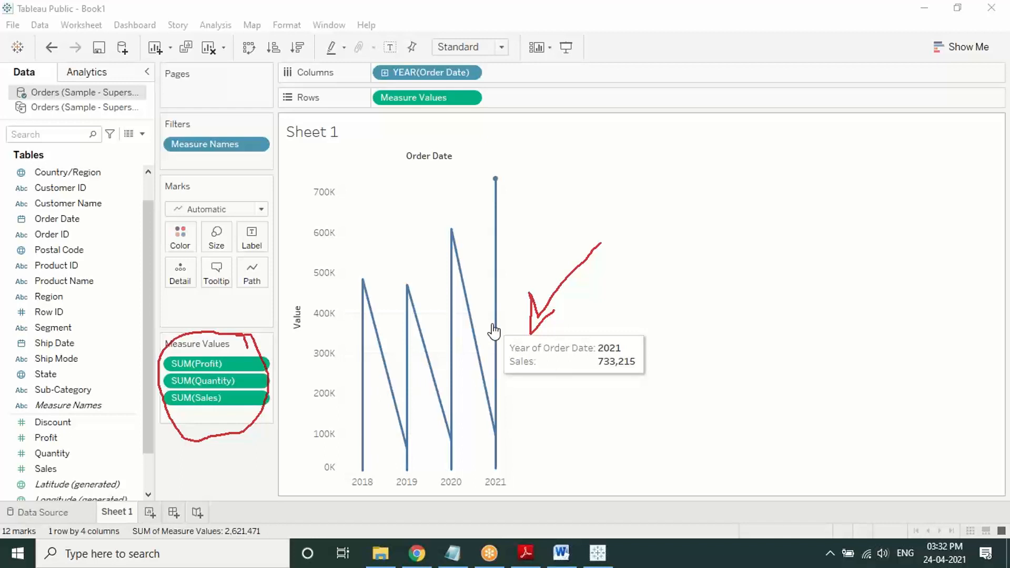
{"action": "left_click", "coordinate": [525, 106]}
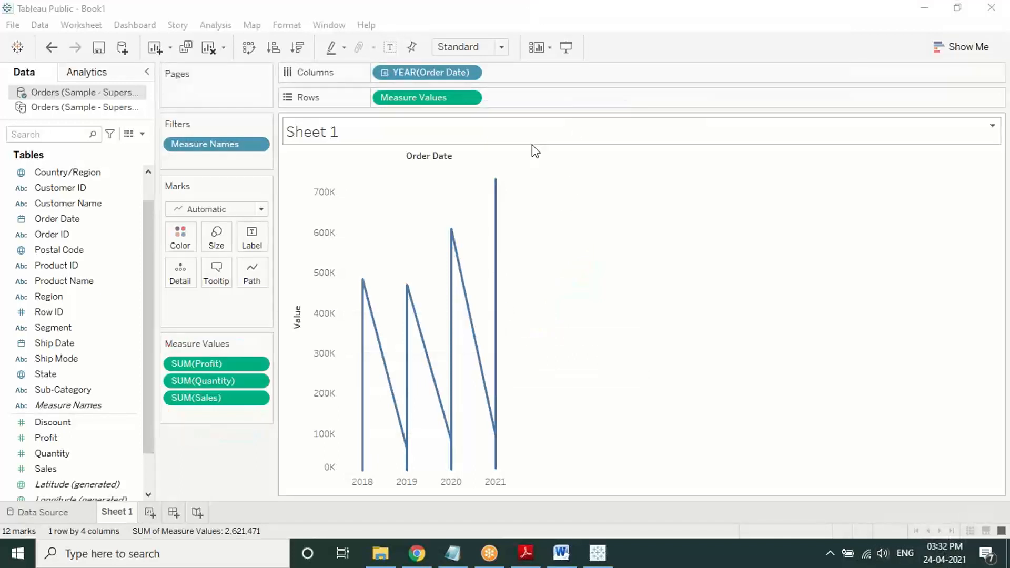
{"action": "left_click", "coordinate": [526, 553]}
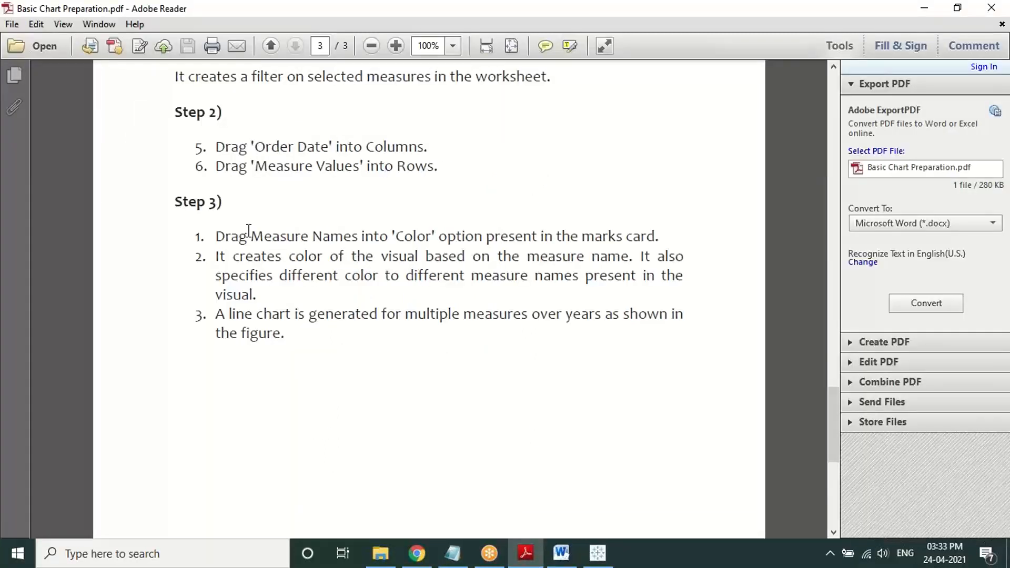
Step: Highlight Step 3's instruction to put Measure Names on Color, then return to Tableau
{"action": "left_click_drag", "start_coordinate": [249, 231], "coordinate": [661, 234]}
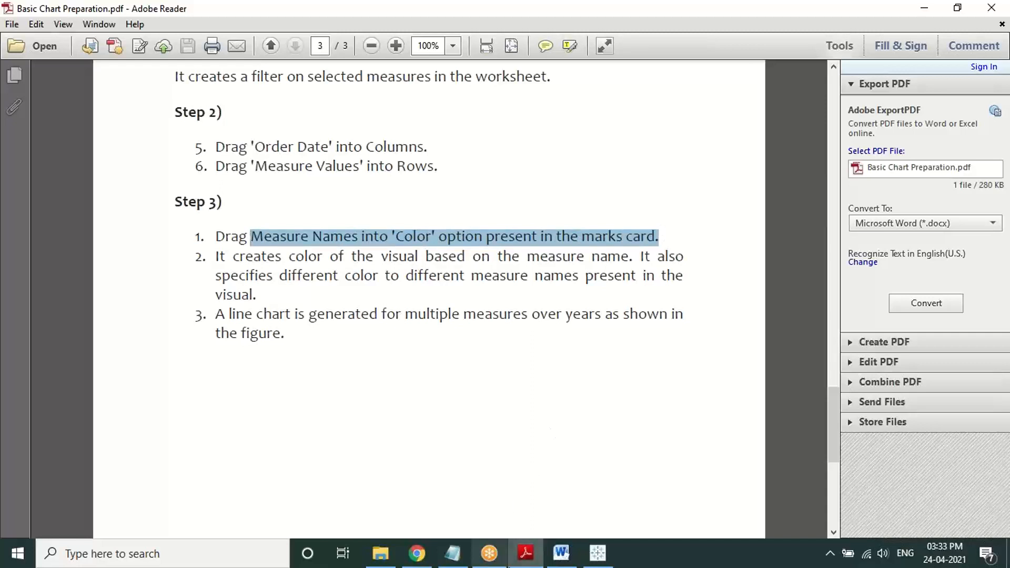
{"action": "left_click", "coordinate": [611, 546]}
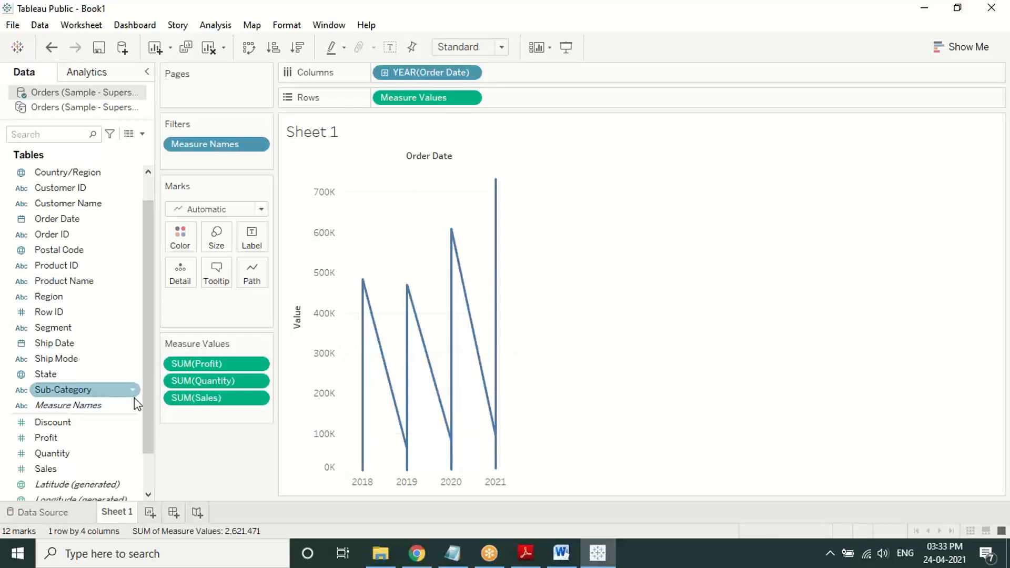
Step: Drop Measure Names on Color for separate Profit, Quantity and Sales lines, and mark the legend
{"action": "left_click_drag", "start_coordinate": [114, 408], "coordinate": [184, 237]}
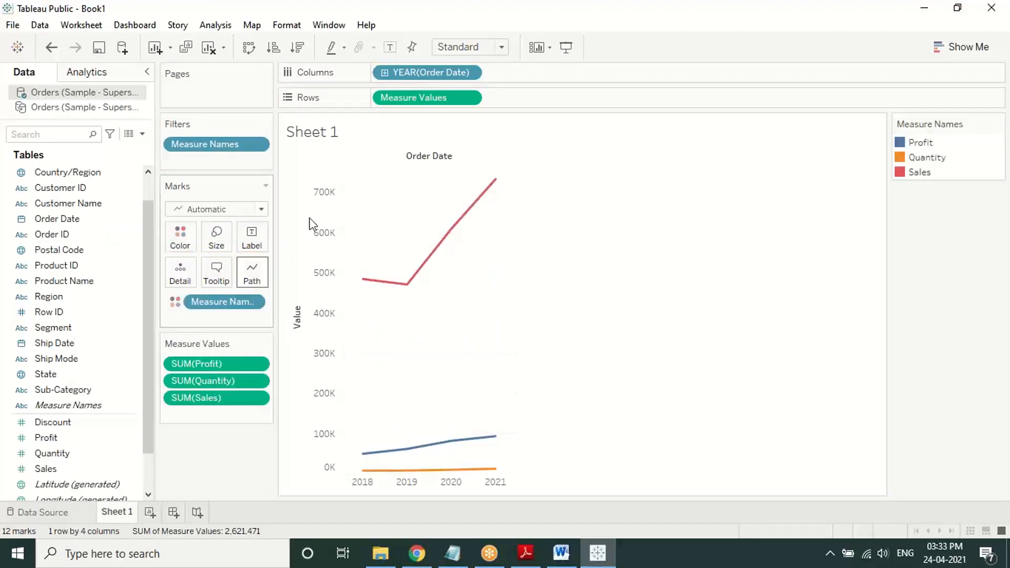
{"action": "left_click", "coordinate": [498, 18]}
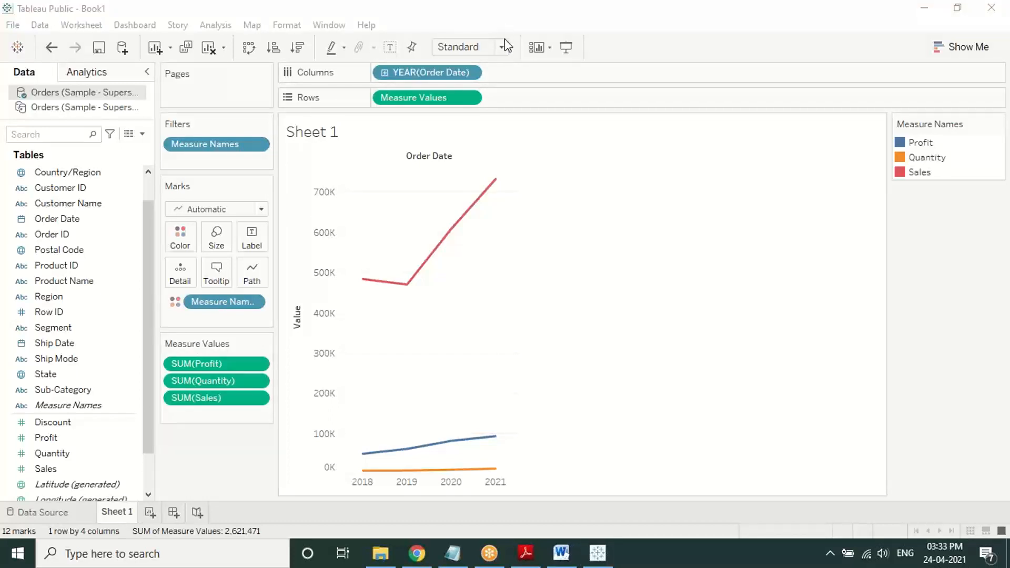
{"action": "mouse_move", "coordinate": [926, 100]}
{"action": "left_mouse_down"}
{"action": "mouse_move", "coordinate": [873, 101]}
{"action": "mouse_move", "coordinate": [889, 195]}
{"action": "mouse_move", "coordinate": [960, 214]}
{"action": "left_mouse_up"}
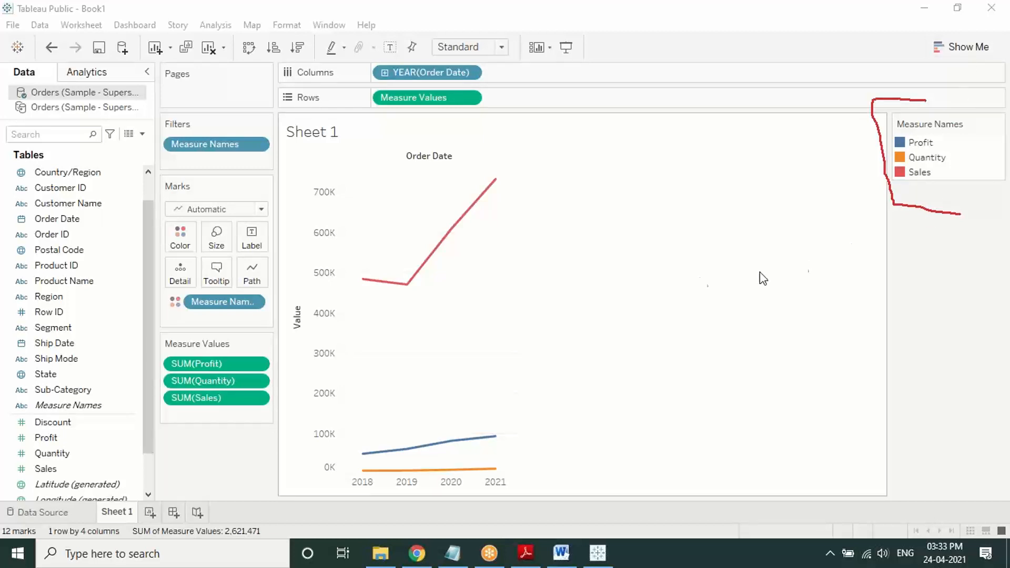
{"action": "mouse_move", "coordinate": [447, 246]}
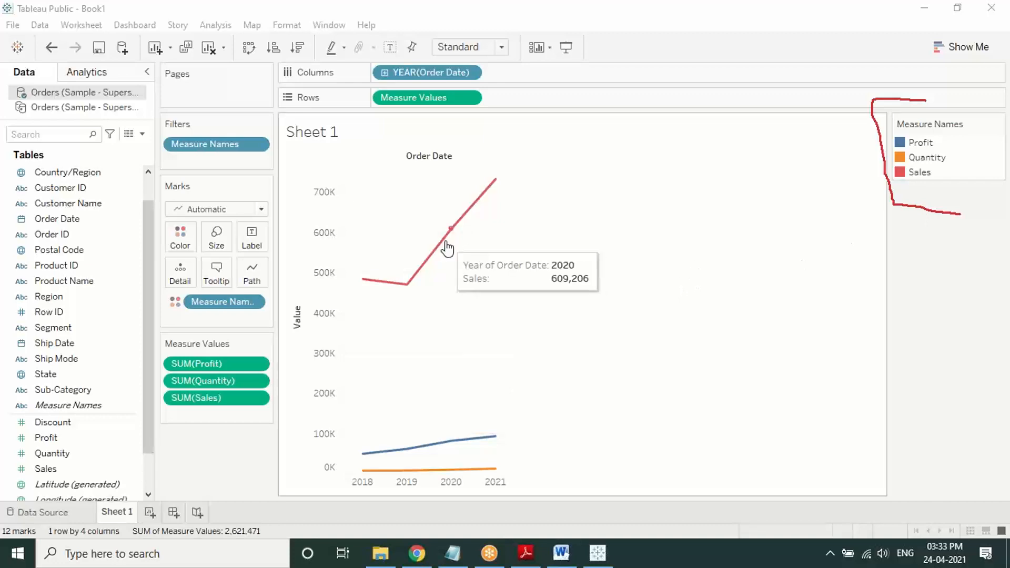
{"action": "left_click", "coordinate": [526, 552]}
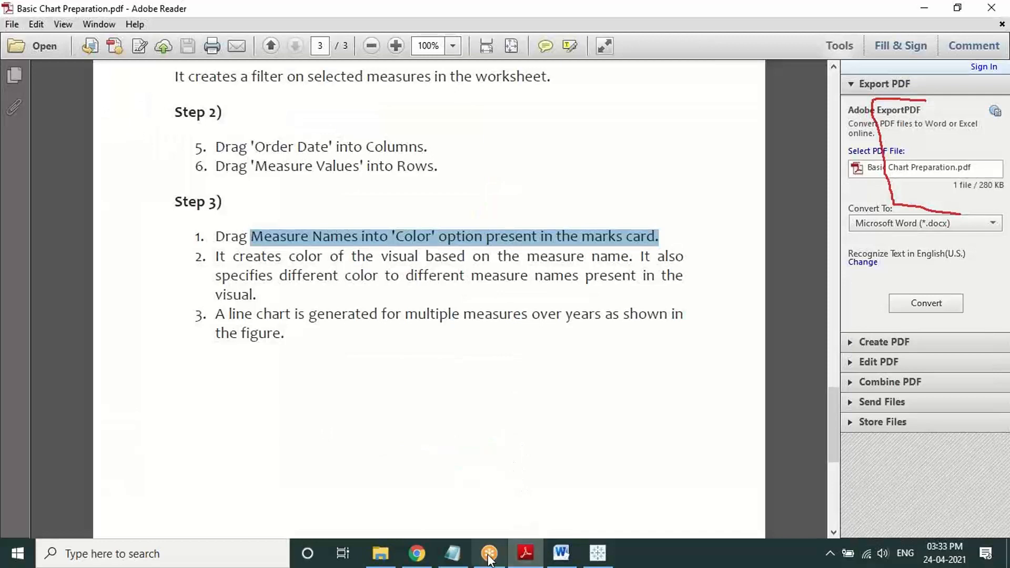
{"action": "left_click", "coordinate": [592, 558]}
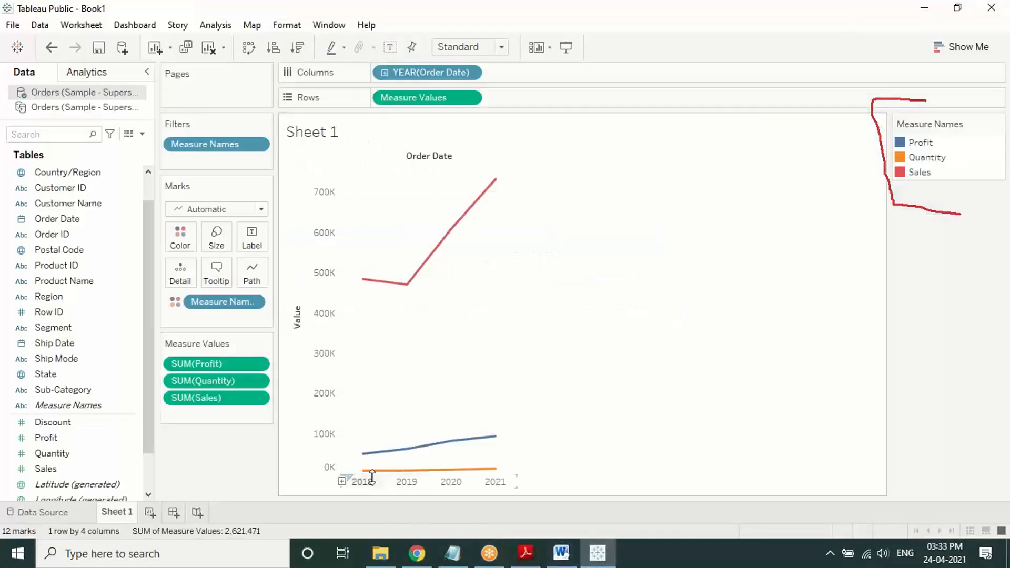
{"action": "mouse_move", "coordinate": [371, 478]}
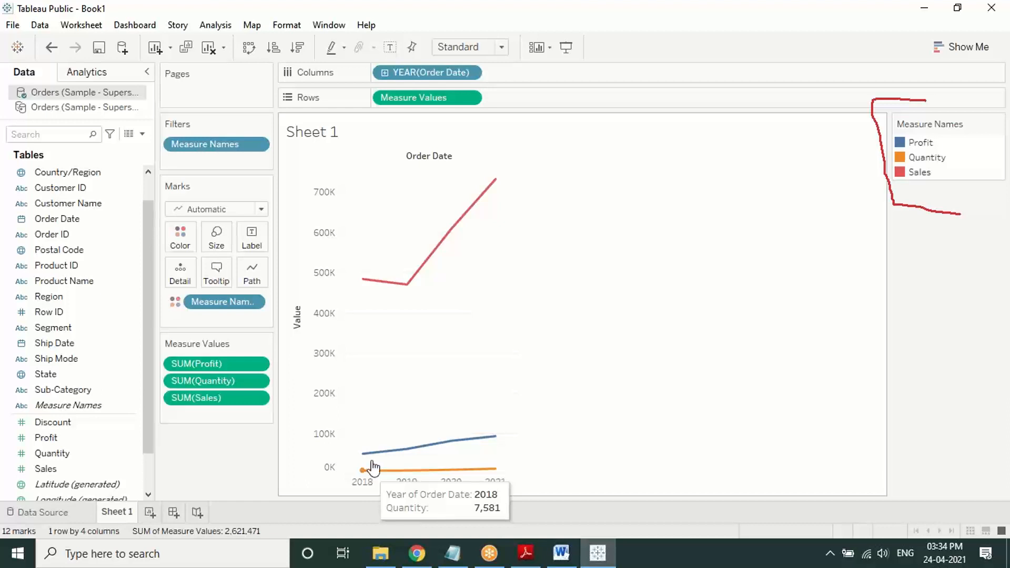
Step: Reread the PDF's Step 3 note on colouring by measure names, then return to the Tableau chart
{"action": "left_click", "coordinate": [525, 553]}
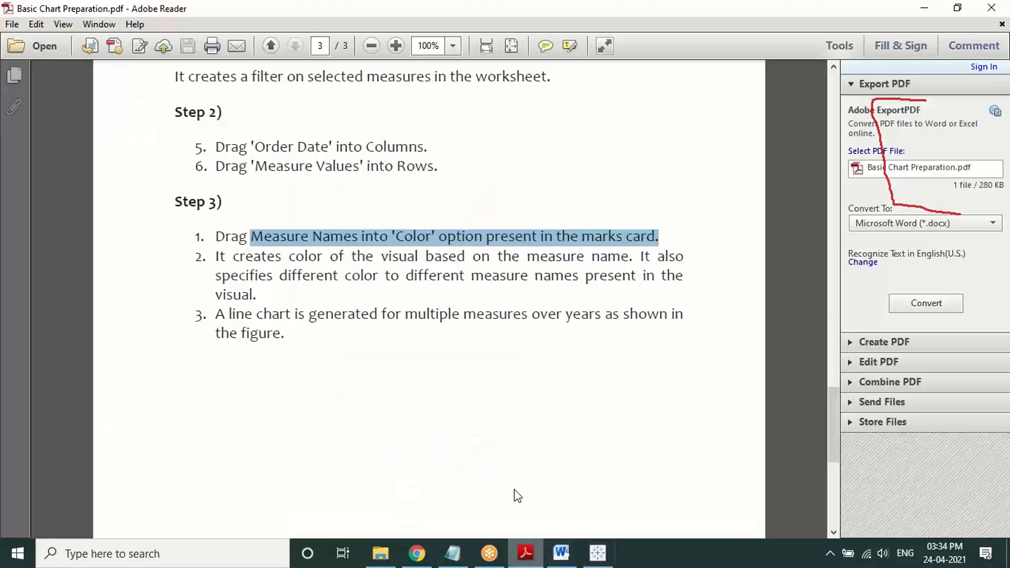
{"action": "left_click_drag", "start_coordinate": [217, 256], "coordinate": [675, 273]}
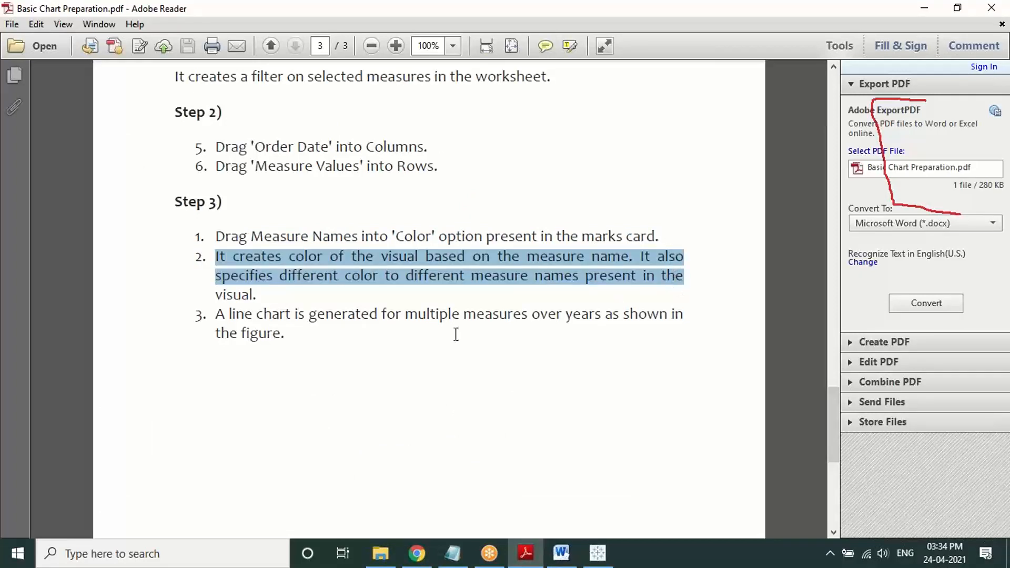
{"action": "left_click", "coordinate": [538, 344]}
{"action": "scroll", "coordinate": [477, 357], "scroll_direction": "down", "scroll_amount": 3}
{"action": "scroll", "coordinate": [477, 360], "scroll_direction": "down", "scroll_amount": 3}
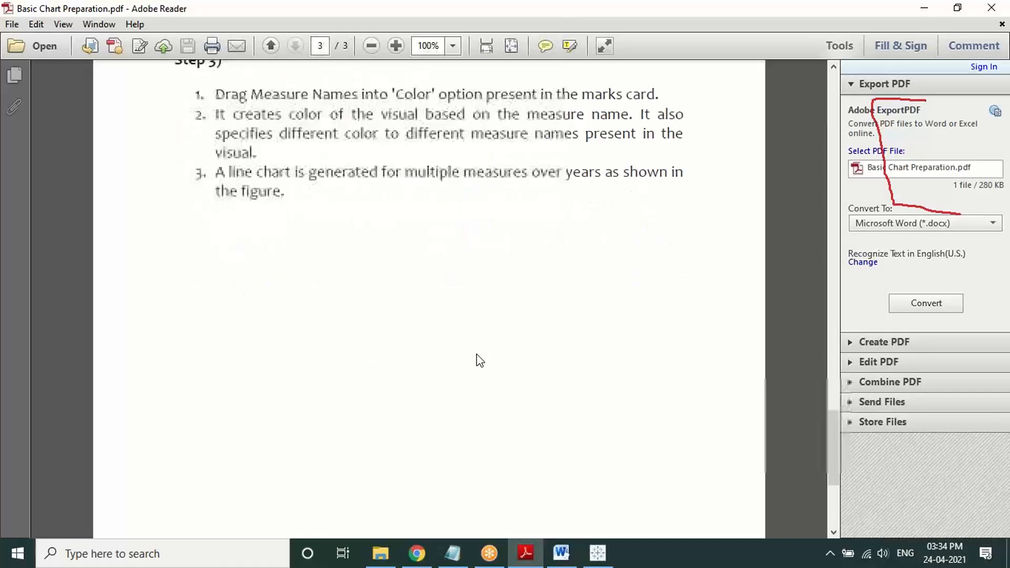
{"action": "scroll", "coordinate": [482, 389], "scroll_direction": "up", "scroll_amount": 3}
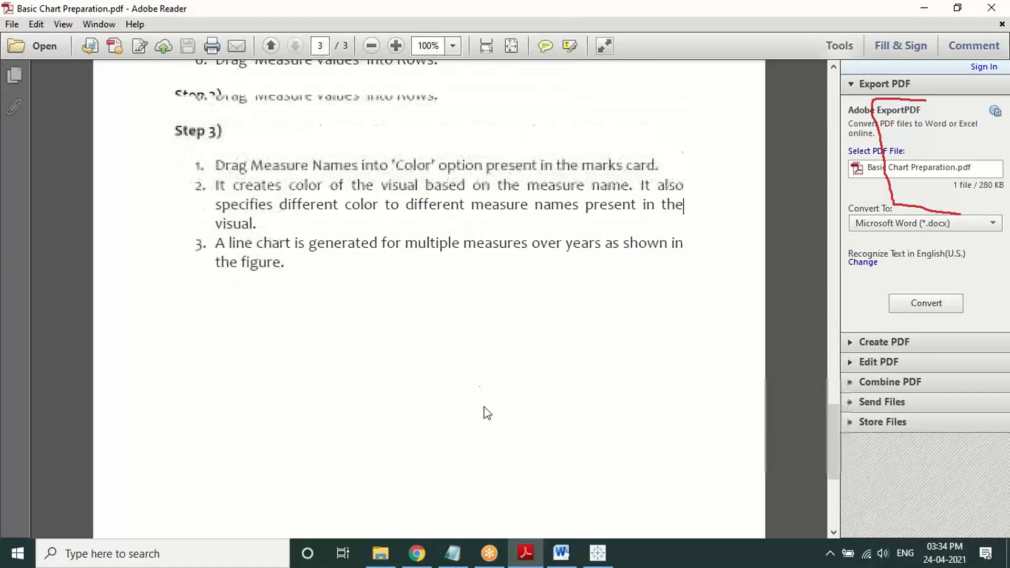
{"action": "left_click", "coordinate": [597, 552]}
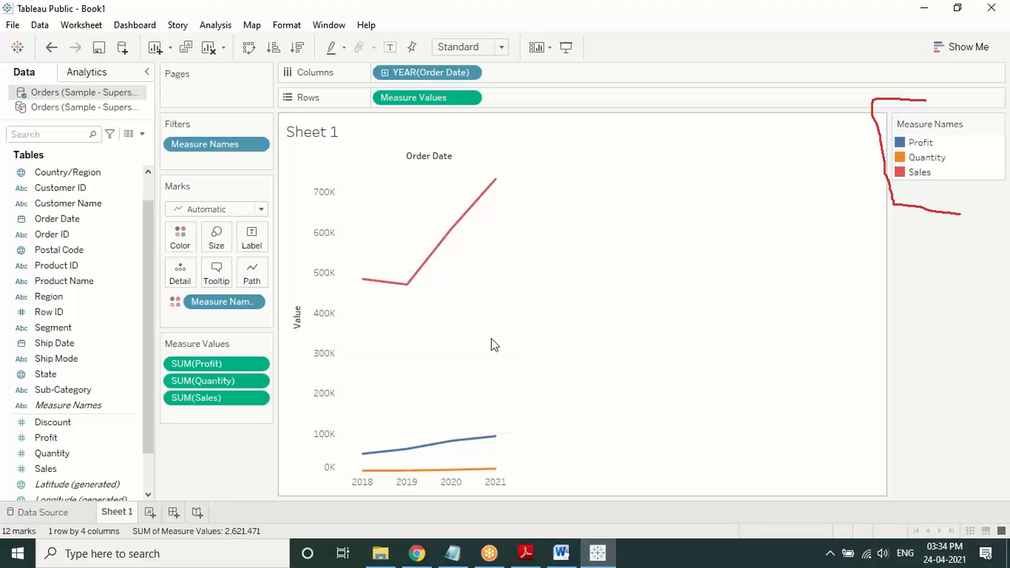
{"action": "left_click", "coordinate": [527, 9]}
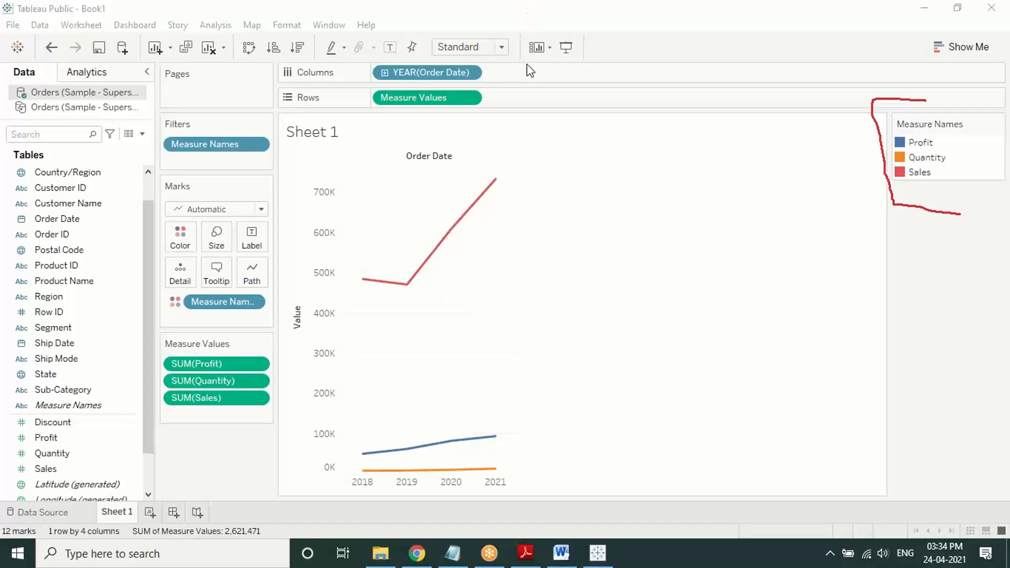
{"action": "left_click", "coordinate": [520, 107]}
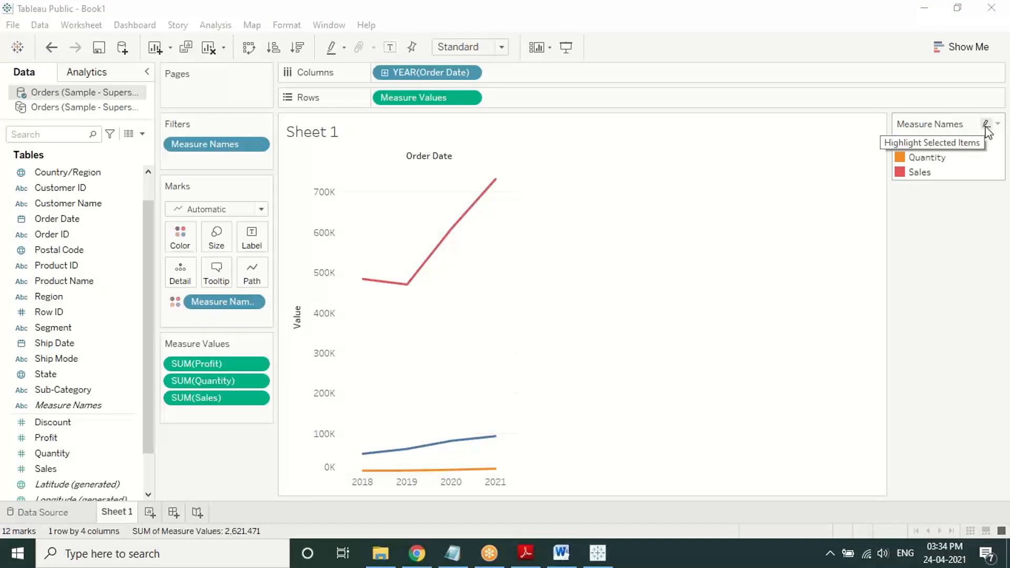
{"action": "left_click", "coordinate": [986, 128]}
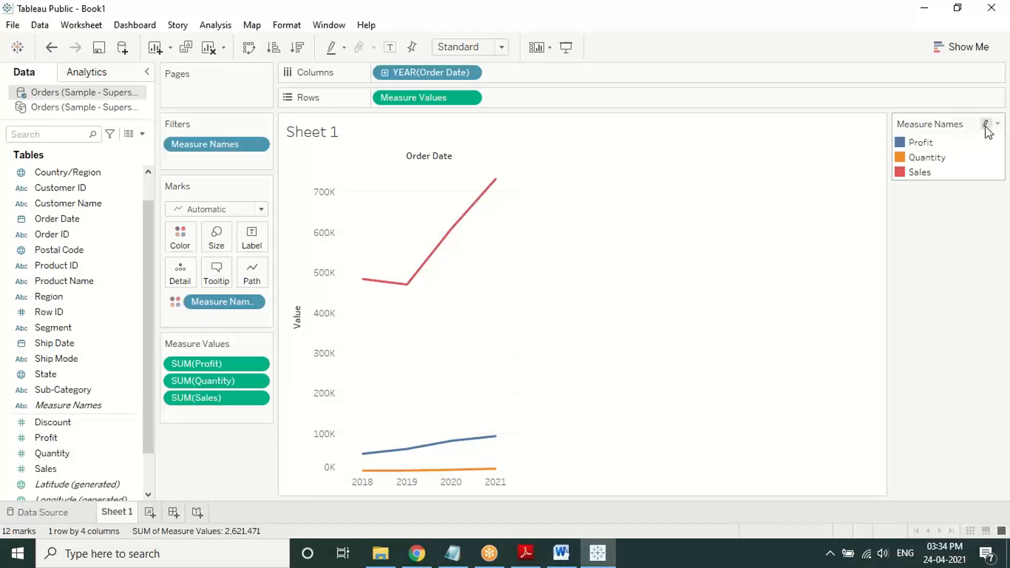
{"action": "left_click", "coordinate": [996, 124]}
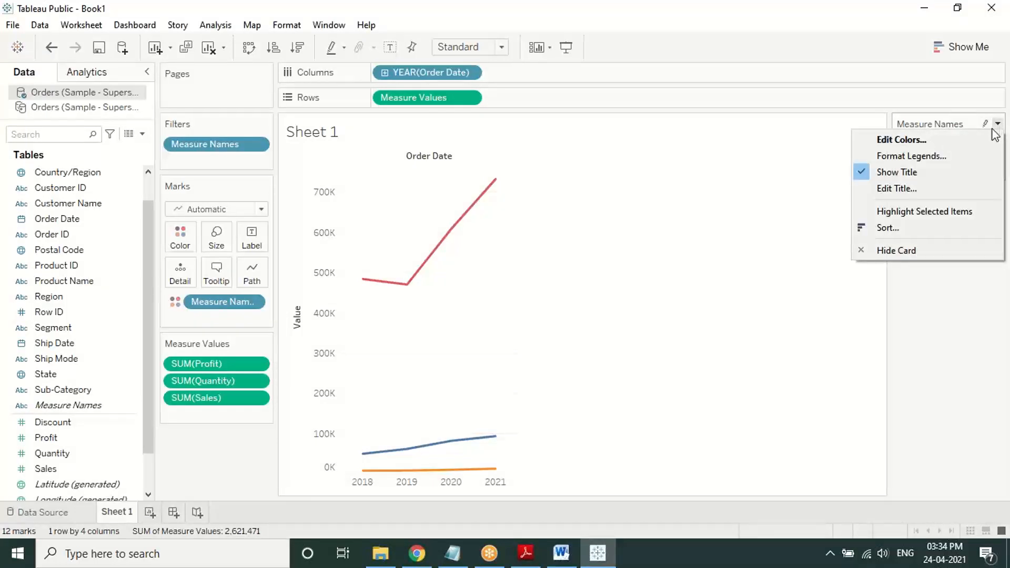
{"action": "left_click", "coordinate": [947, 138]}
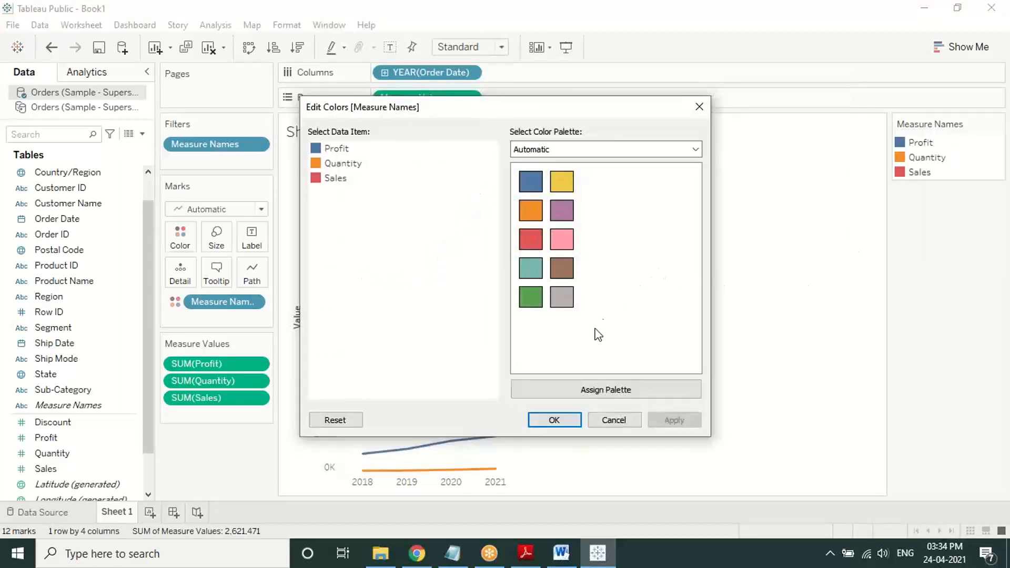
{"action": "left_click", "coordinate": [610, 424]}
{"action": "left_click", "coordinate": [514, 34]}
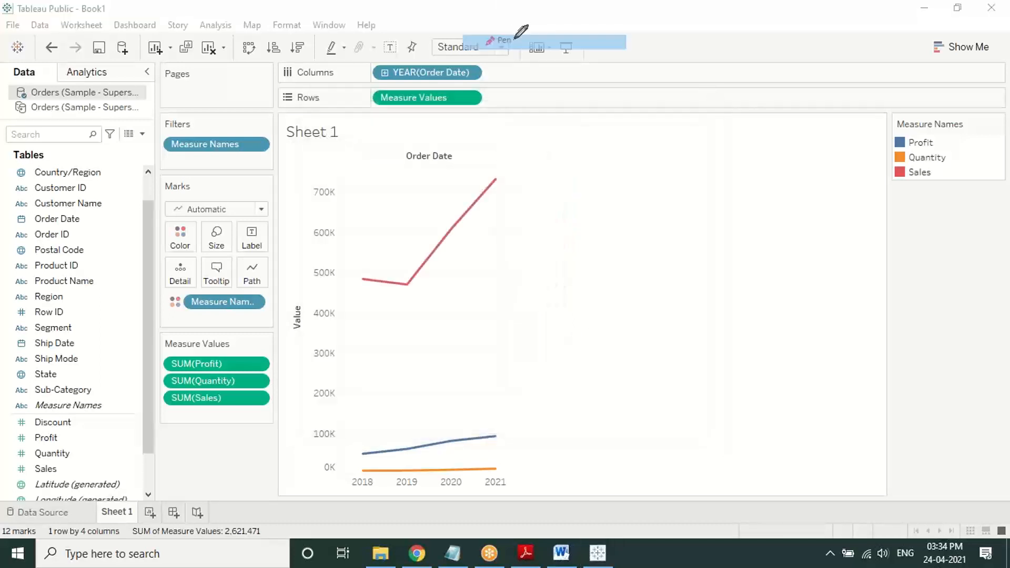
{"action": "mouse_move", "coordinate": [987, 279]}
{"action": "left_mouse_down"}
{"action": "mouse_move", "coordinate": [995, 134]}
{"action": "mouse_move", "coordinate": [983, 138]}
{"action": "mouse_move", "coordinate": [1006, 146]}
{"action": "mouse_move", "coordinate": [1005, 158]}
{"action": "left_mouse_up"}
{"action": "right_click", "coordinate": [748, 212]}
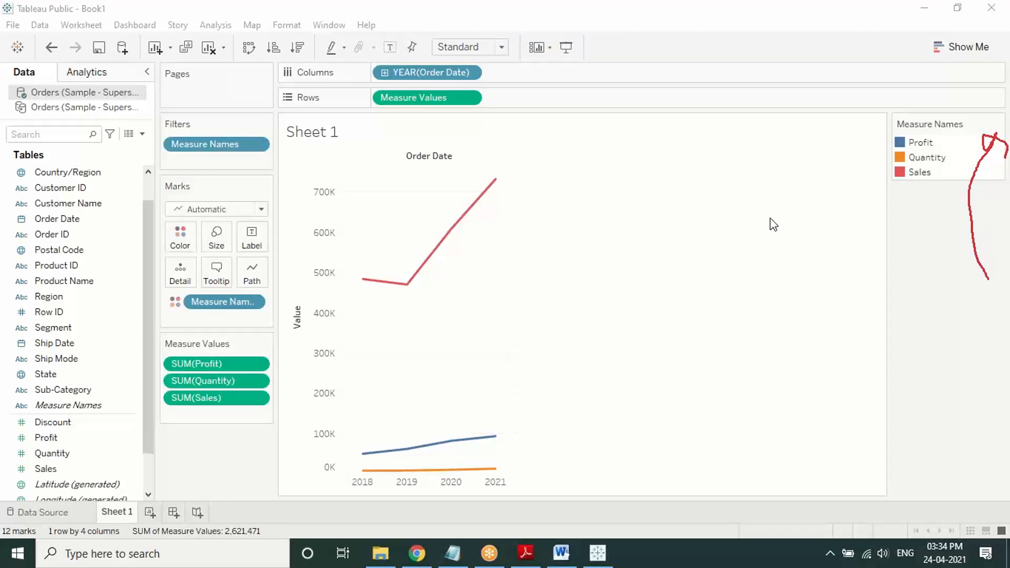
{"action": "left_click", "coordinate": [772, 223]}
{"action": "left_click", "coordinate": [998, 125]}
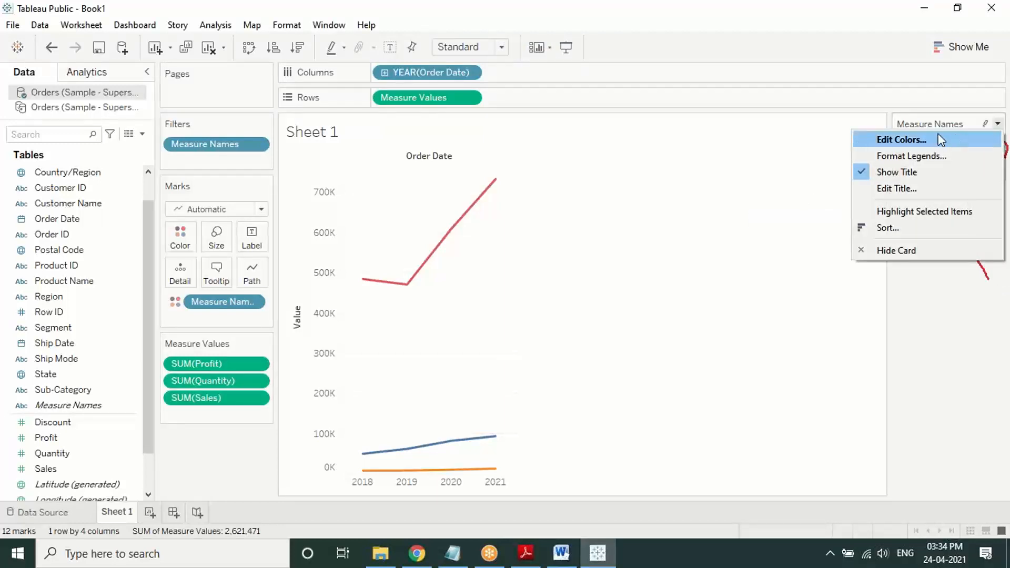
{"action": "left_click", "coordinate": [900, 140]}
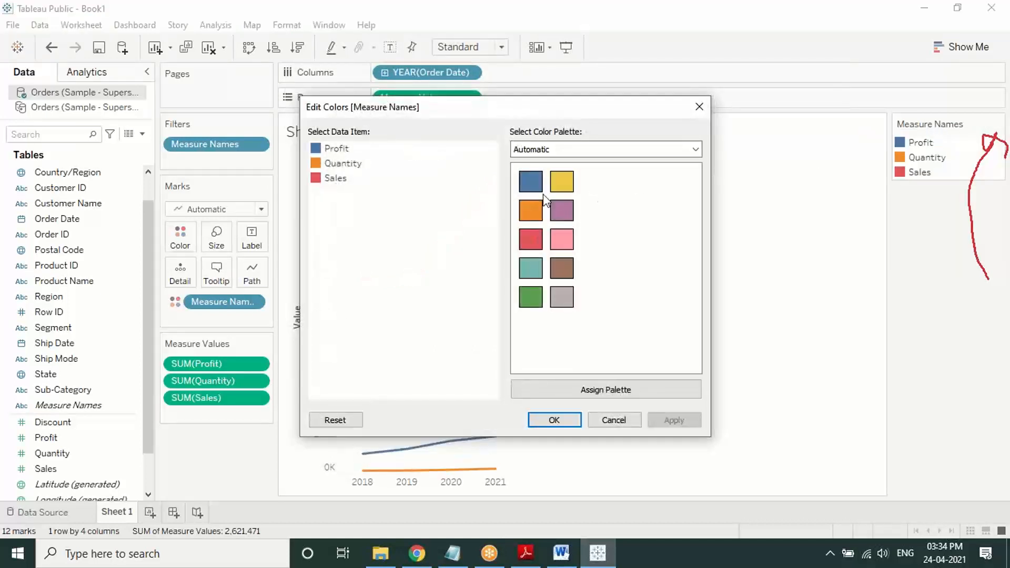
{"action": "left_click", "coordinate": [335, 149]}
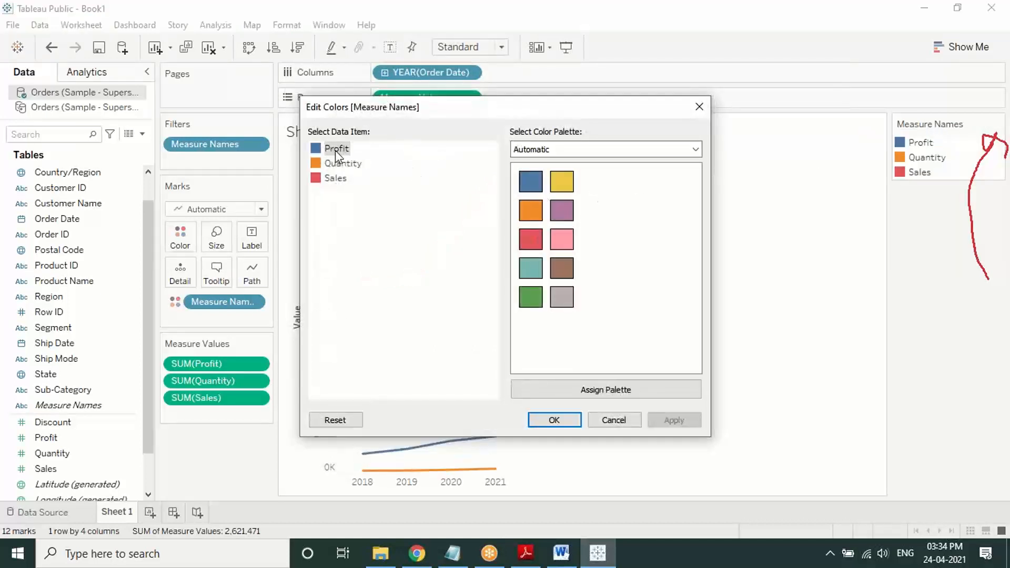
{"action": "left_click", "coordinate": [685, 153]}
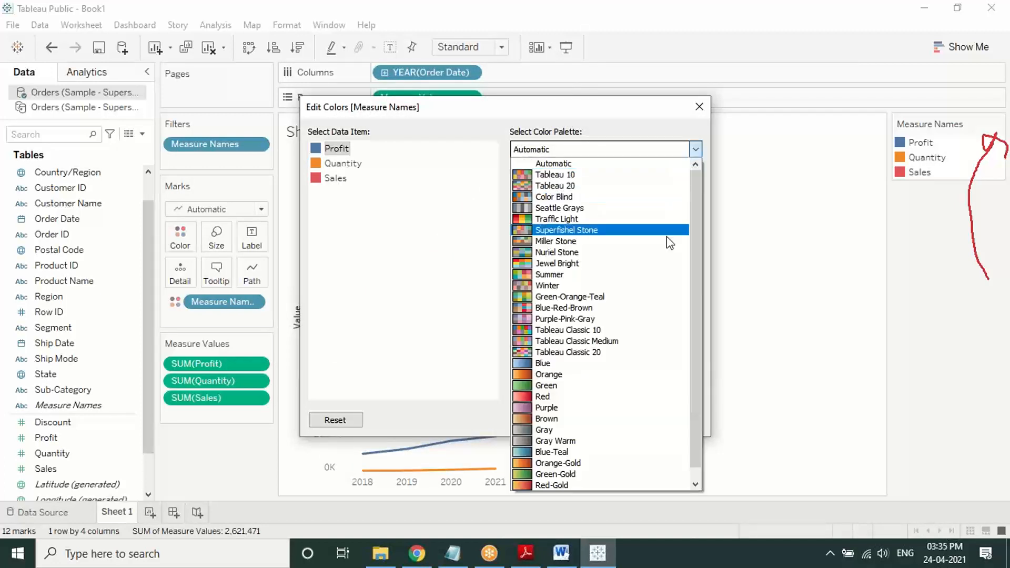
{"action": "left_click", "coordinate": [693, 124]}
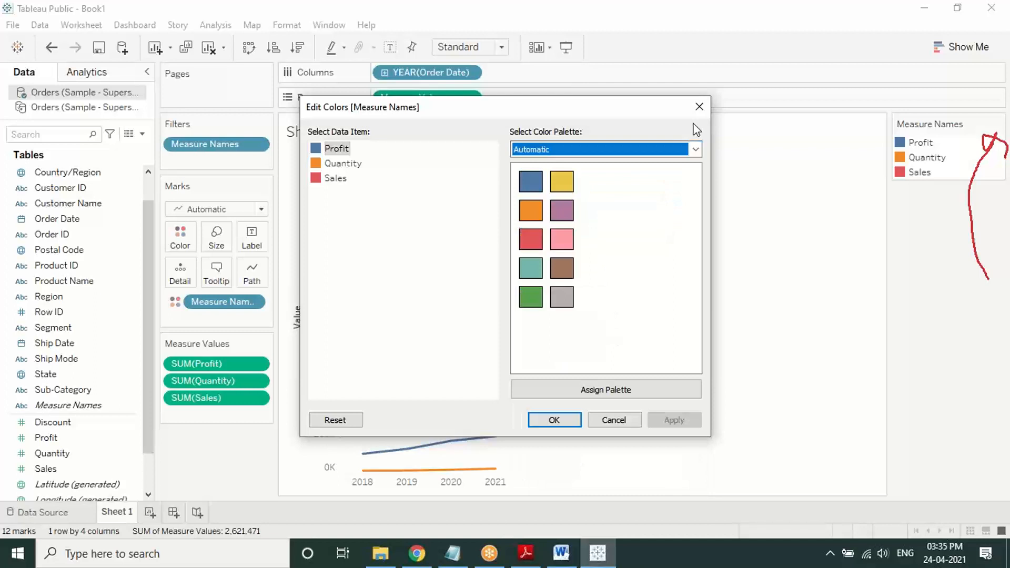
{"action": "left_click", "coordinate": [625, 424]}
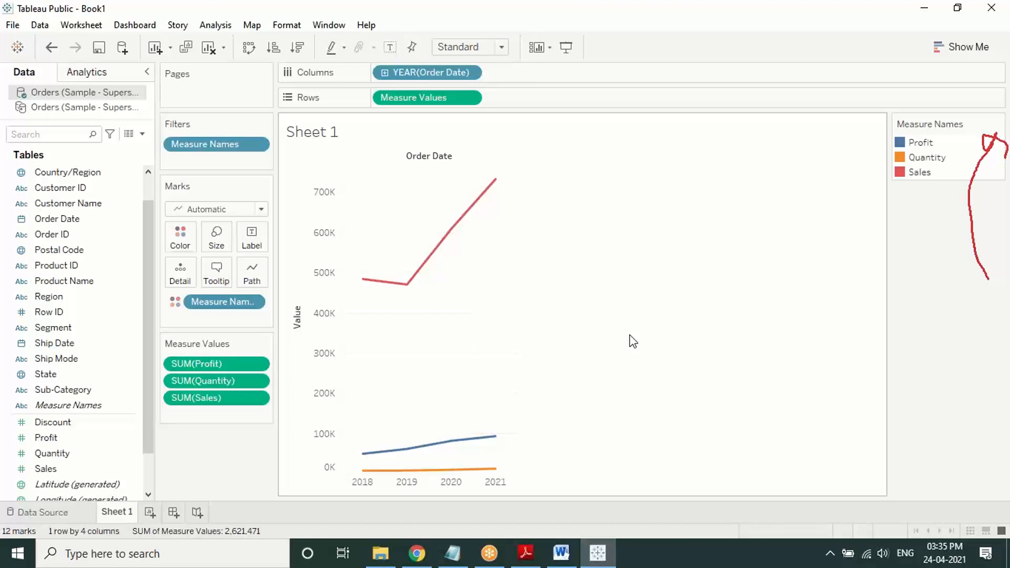
{"action": "left_click", "coordinate": [705, 21]}
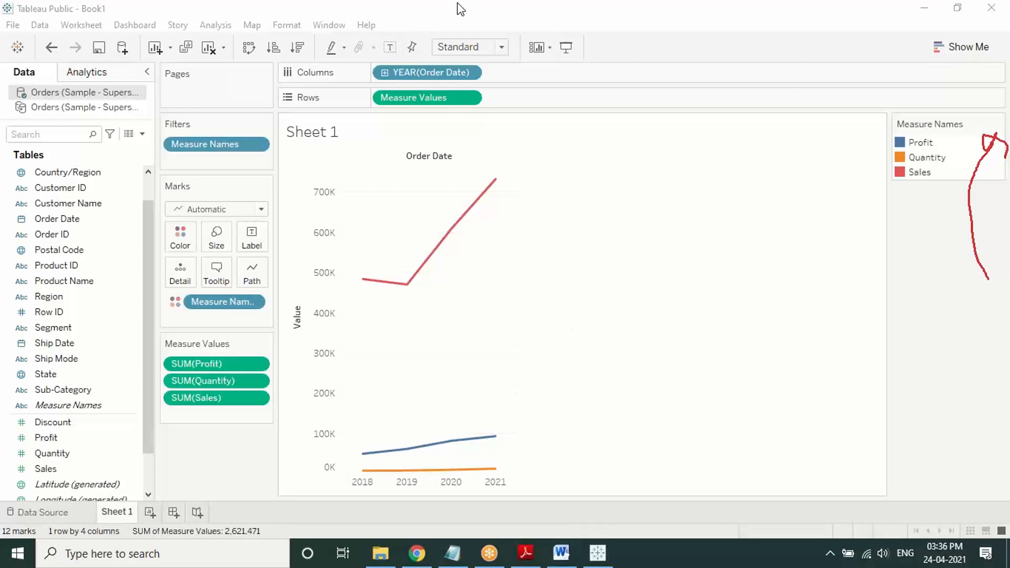
{"action": "mouse_move", "coordinate": [579, 232]}
{"action": "left_mouse_down"}
{"action": "mouse_move", "coordinate": [547, 210]}
{"action": "mouse_move", "coordinate": [584, 335]}
{"action": "mouse_move", "coordinate": [508, 230]}
{"action": "left_mouse_up"}
{"action": "mouse_move", "coordinate": [601, 156]}
{"action": "left_mouse_down"}
{"action": "mouse_move", "coordinate": [534, 74]}
{"action": "mouse_move", "coordinate": [581, 101]}
{"action": "left_mouse_up"}
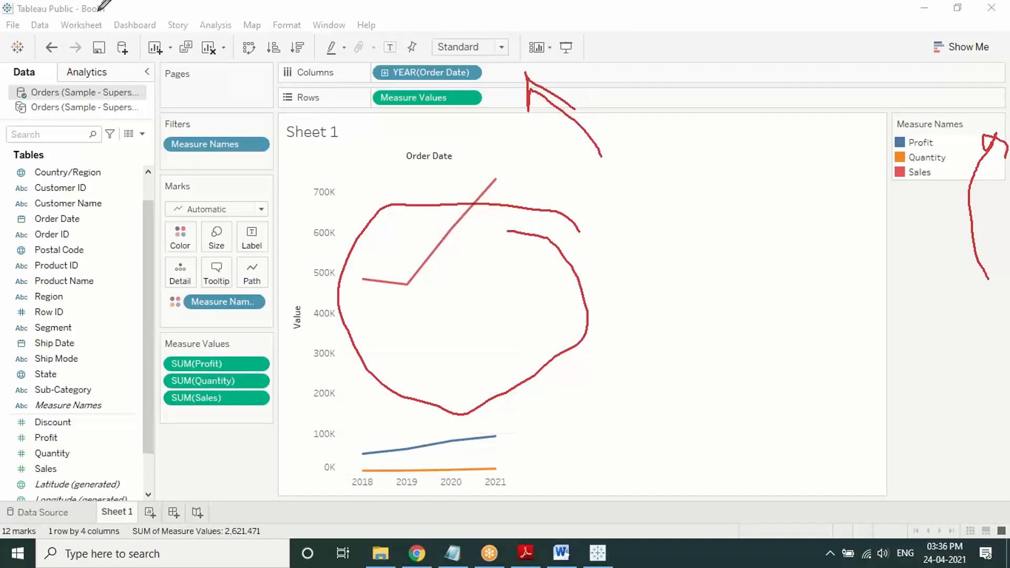
{"action": "mouse_move", "coordinate": [105, 8]}
{"action": "left_mouse_down"}
{"action": "mouse_move", "coordinate": [23, 10]}
{"action": "mouse_move", "coordinate": [153, 83]}
{"action": "mouse_move", "coordinate": [81, 16]}
{"action": "left_mouse_up"}
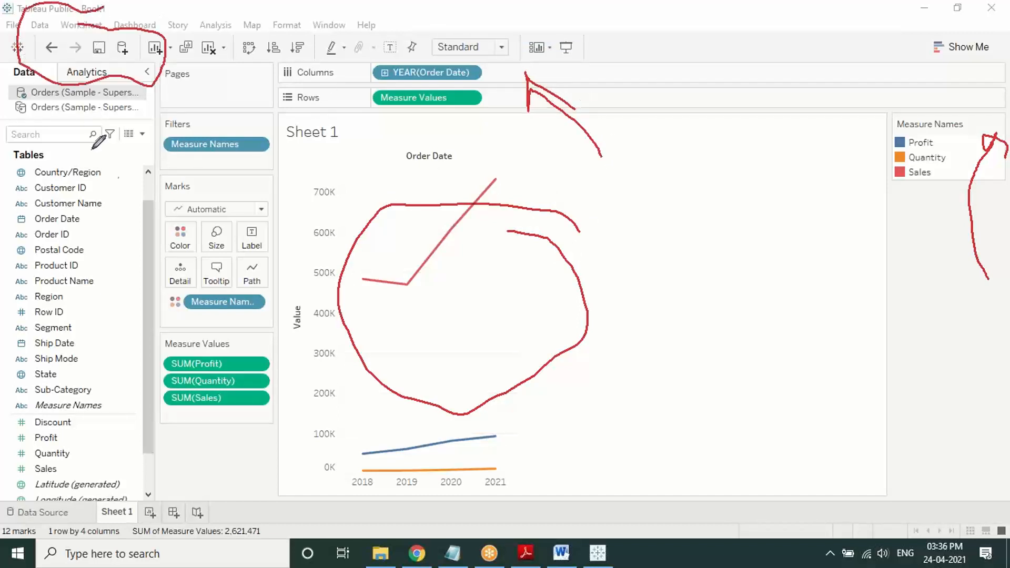
{"action": "left_click_drag", "start_coordinate": [103, 294], "coordinate": [125, 256]}
{"action": "left_click_drag", "start_coordinate": [92, 451], "coordinate": [112, 415]}
{"action": "mouse_move", "coordinate": [269, 311]}
{"action": "left_mouse_down"}
{"action": "mouse_move", "coordinate": [191, 424]}
{"action": "mouse_move", "coordinate": [246, 295]}
{"action": "left_mouse_up"}
{"action": "left_click_drag", "start_coordinate": [143, 254], "coordinate": [254, 140]}
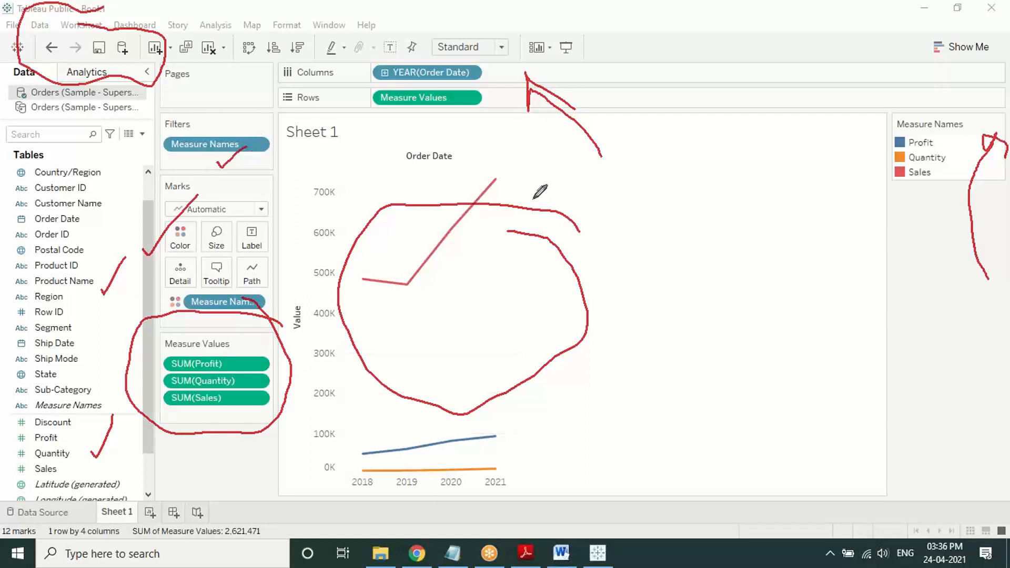
{"action": "left_click", "coordinate": [609, 277]}
Step: Reread Step 3 of the Basic Chart Preparation PDF, then close Adobe Reader
{"action": "right_click", "coordinate": [568, 200]}
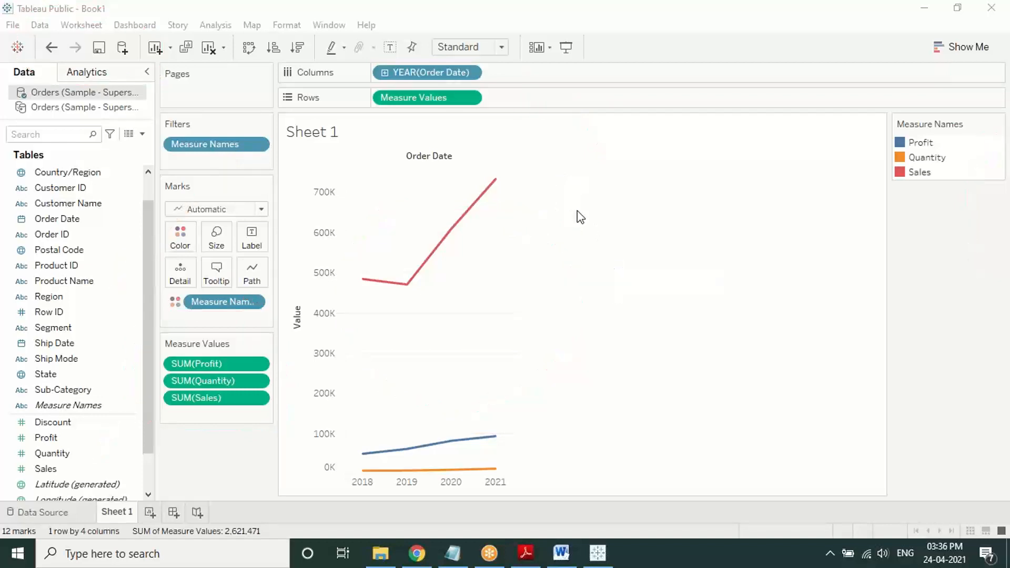
{"action": "left_click", "coordinate": [577, 210]}
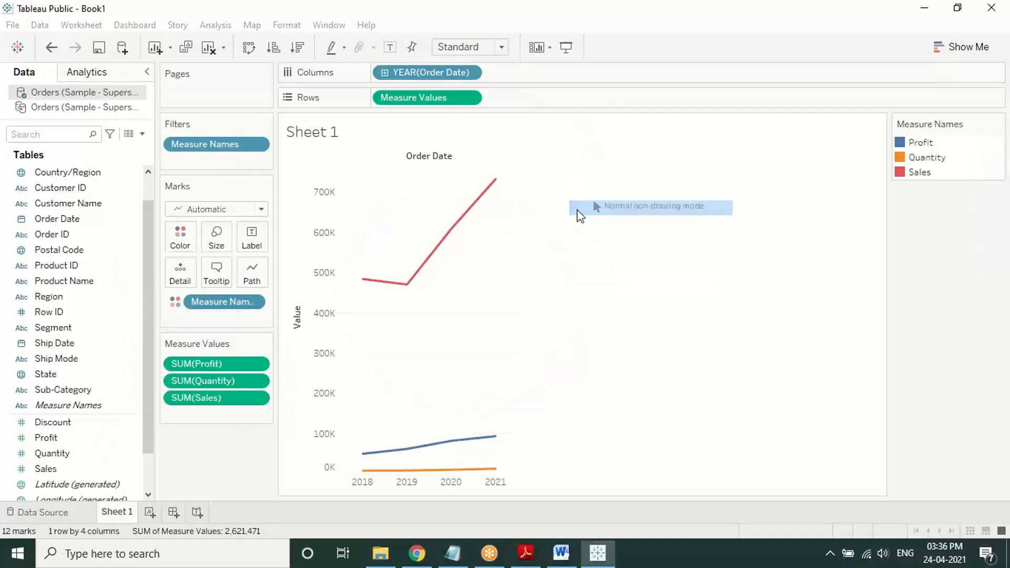
{"action": "left_click", "coordinate": [525, 552]}
{"action": "left_click", "coordinate": [860, 30]}
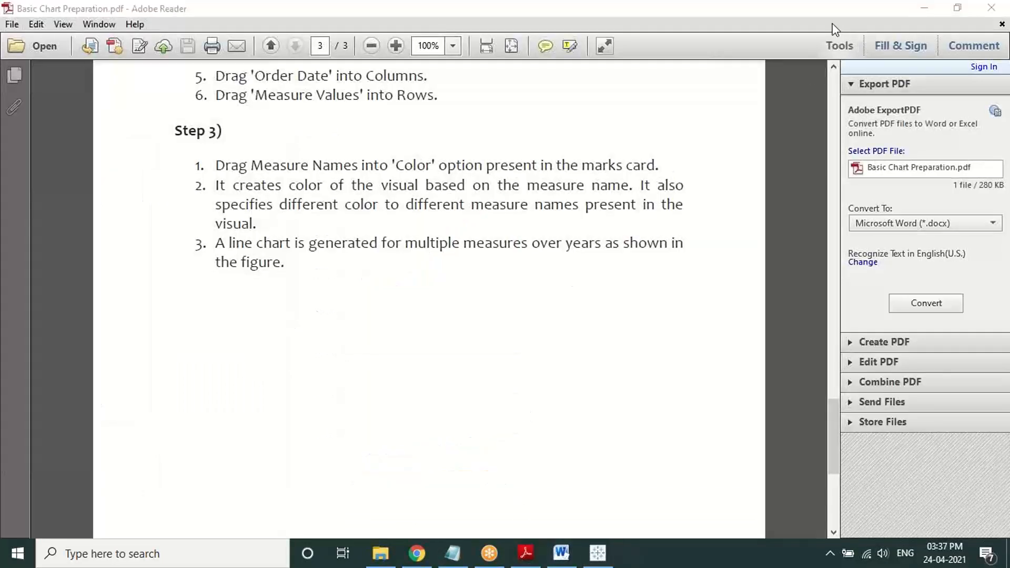
{"action": "scroll", "coordinate": [379, 339], "scroll_direction": "down", "scroll_amount": 5}
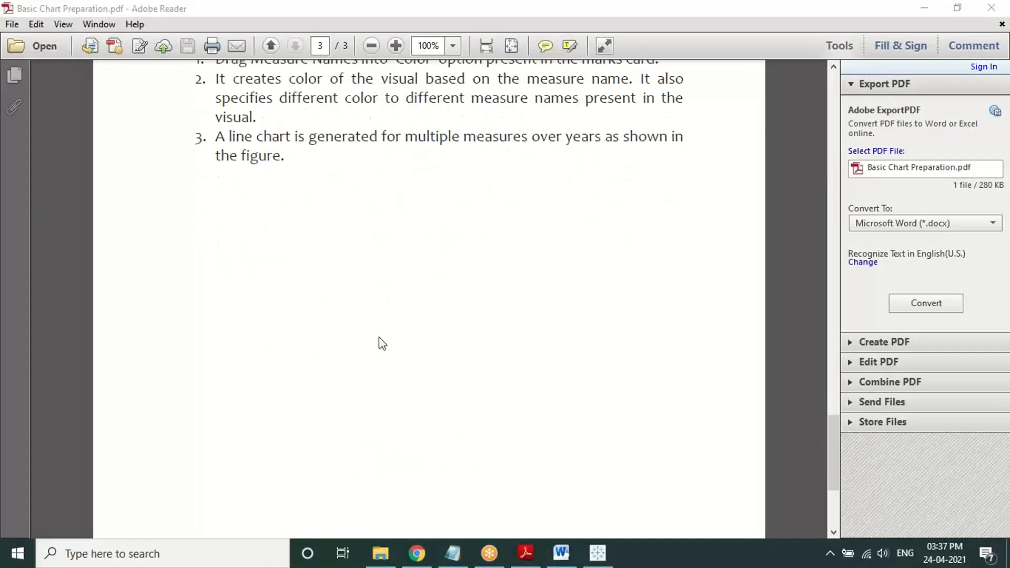
{"action": "scroll", "coordinate": [381, 345], "scroll_direction": "down", "scroll_amount": 2}
{"action": "scroll", "coordinate": [381, 344], "scroll_direction": "up", "scroll_amount": 4}
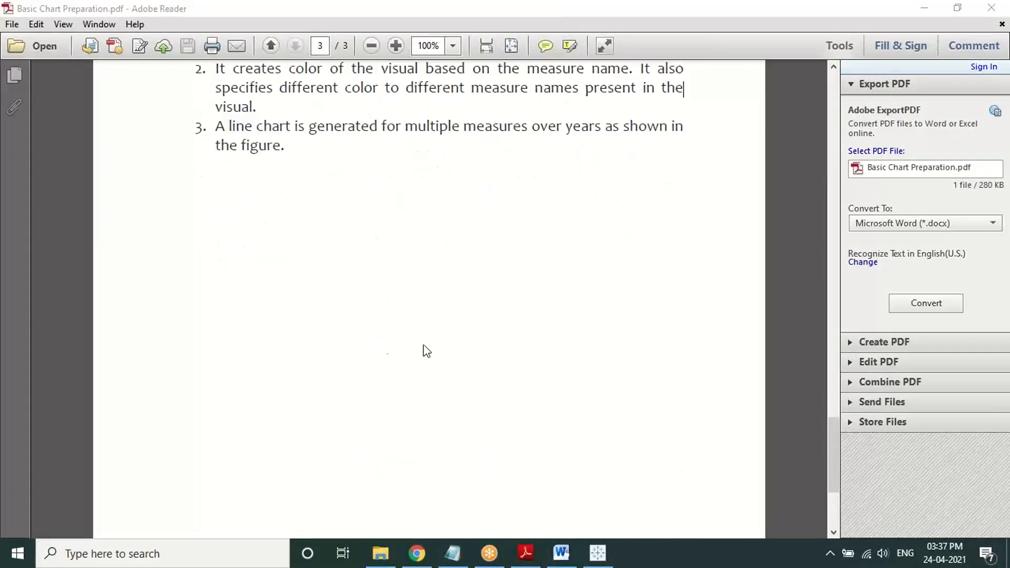
{"action": "left_click", "coordinate": [999, 11]}
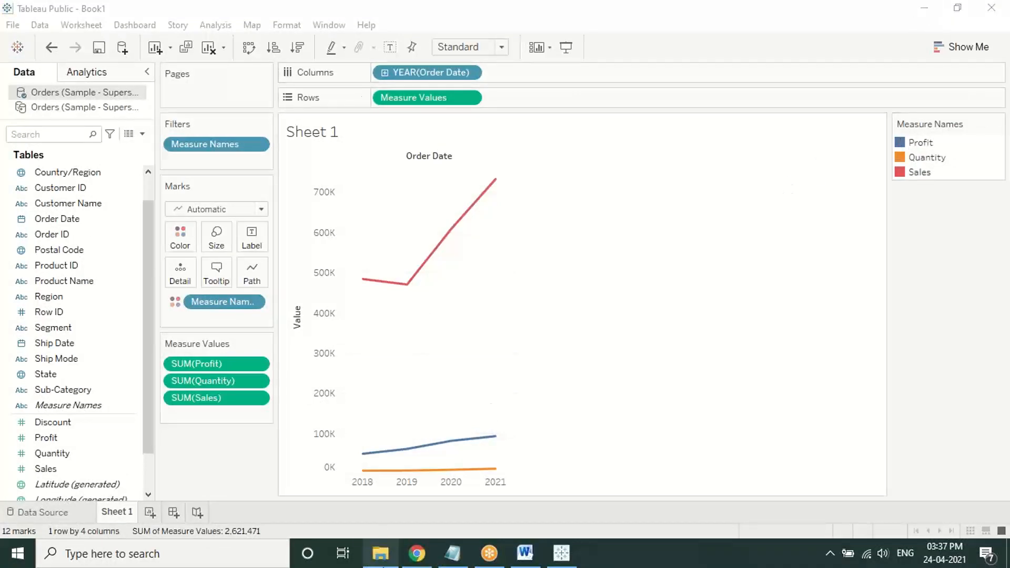
Step: Glance at the List of Basic Charts notes, then select Basic Charts Bar,Scatter.pdf in the PGA11 Tableau folder
{"action": "left_click", "coordinate": [381, 562]}
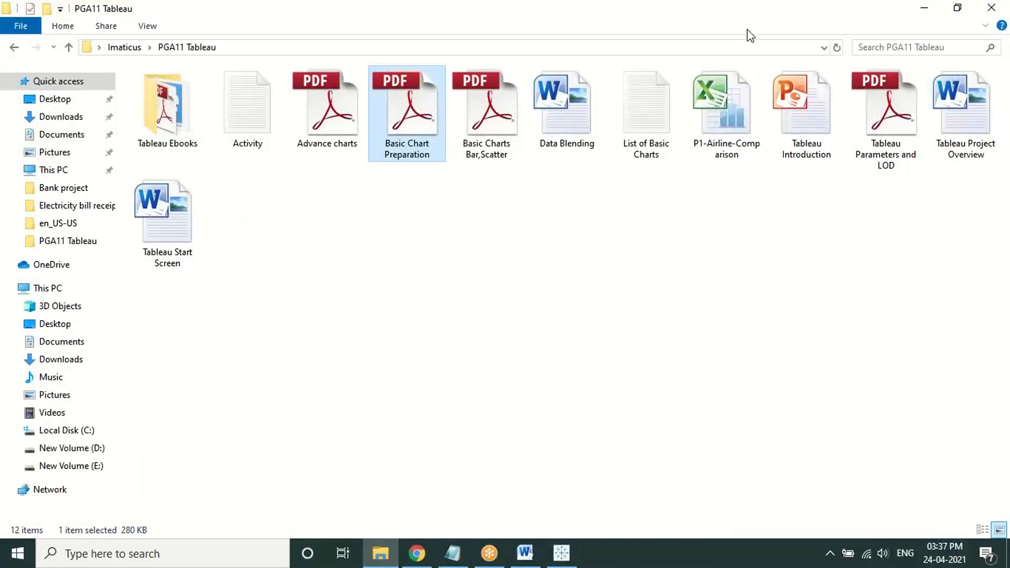
{"action": "left_click", "coordinate": [747, 12]}
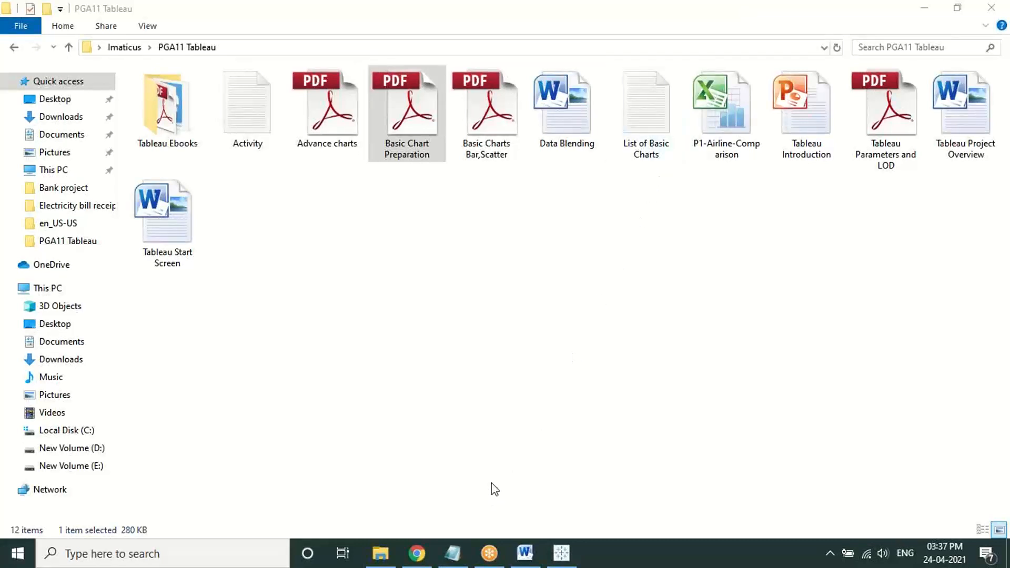
{"action": "left_click", "coordinate": [465, 562]}
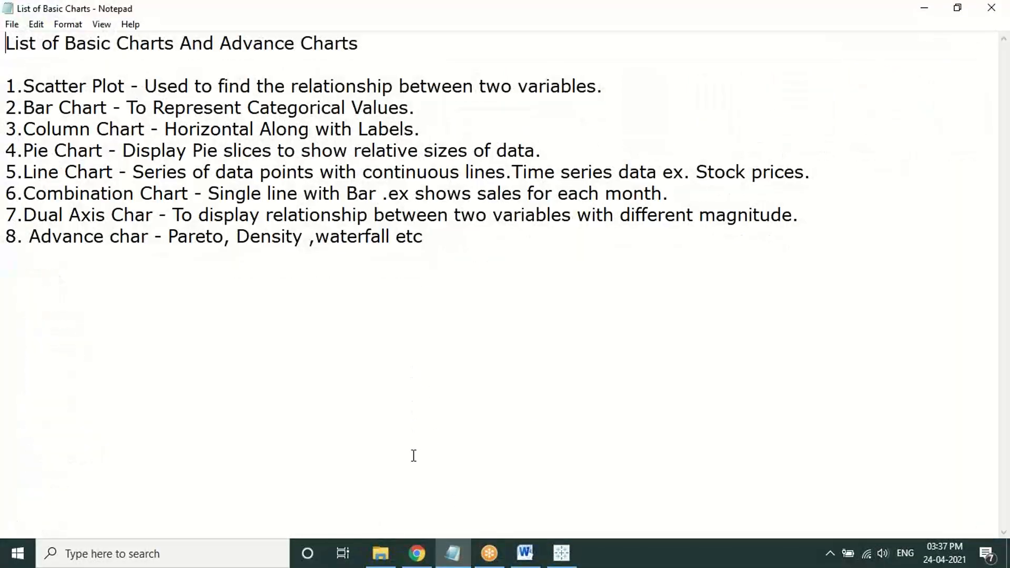
{"action": "left_click", "coordinate": [398, 548]}
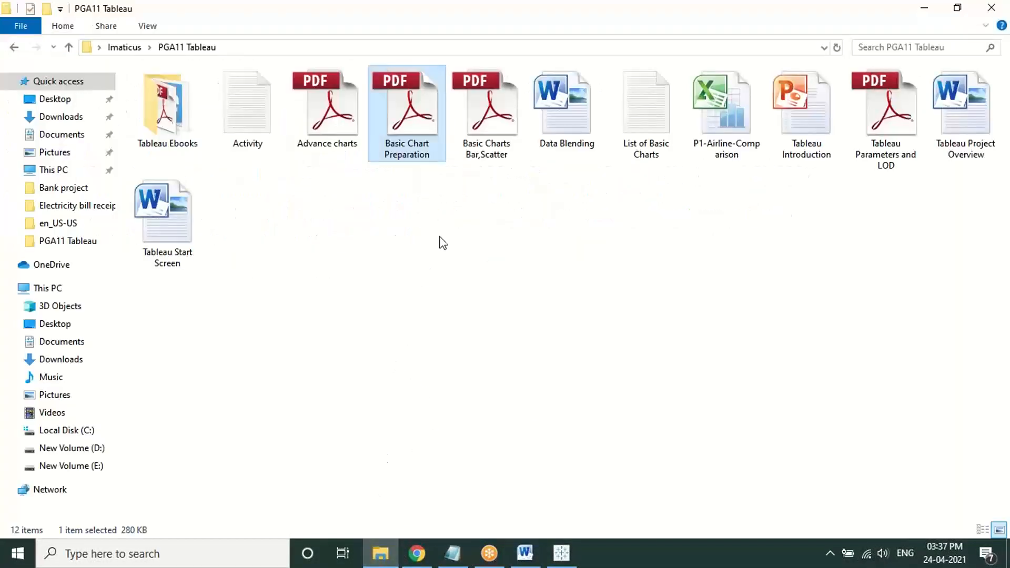
{"action": "left_click", "coordinate": [490, 157]}
Step: Open Basic Charts Bar,Scatter.pdf and view its region-wise bar chart steps at 100% zoom
{"action": "key", "text": "Return"}
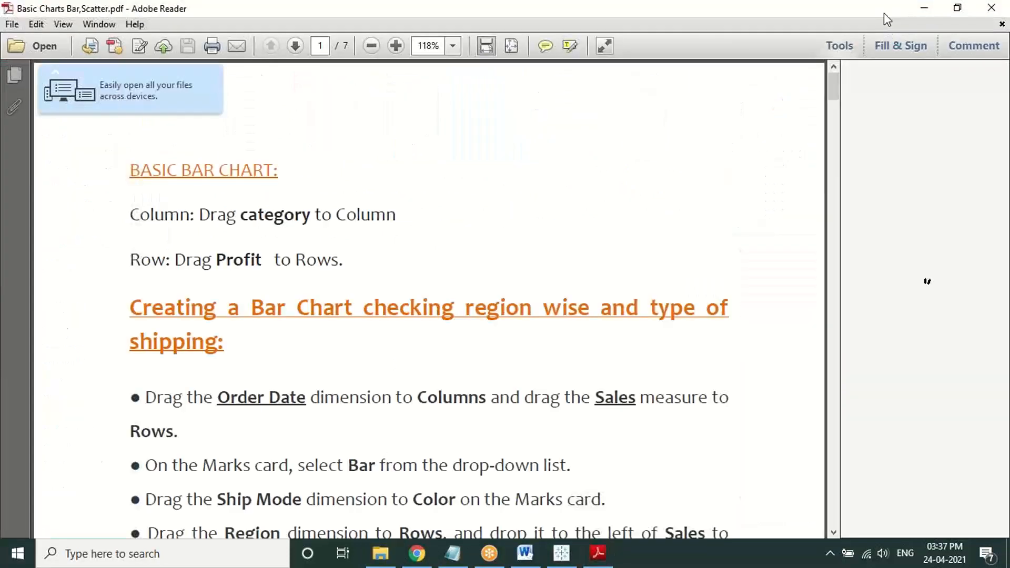
{"action": "left_click", "coordinate": [368, 48]}
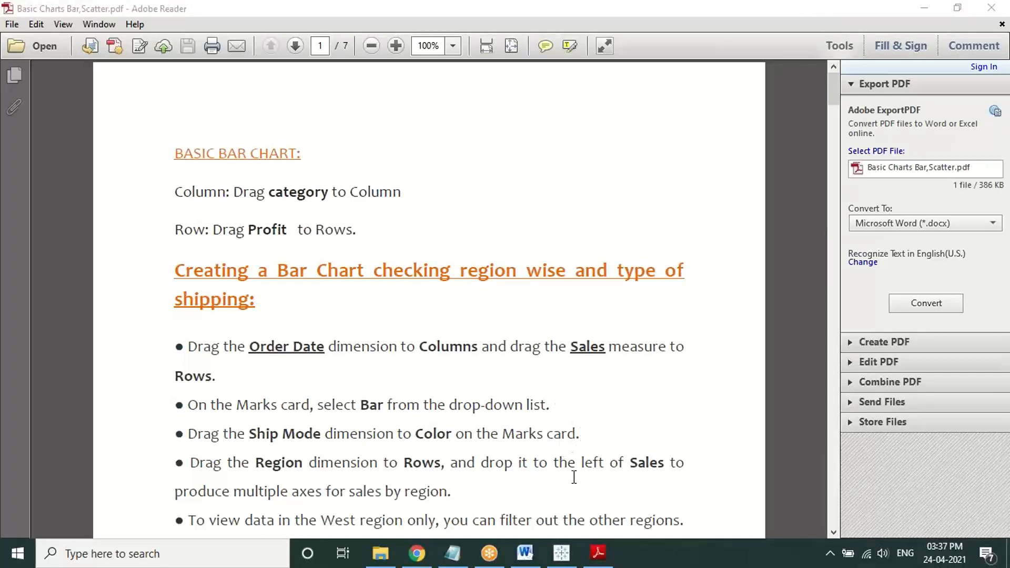
{"action": "left_click", "coordinate": [599, 560]}
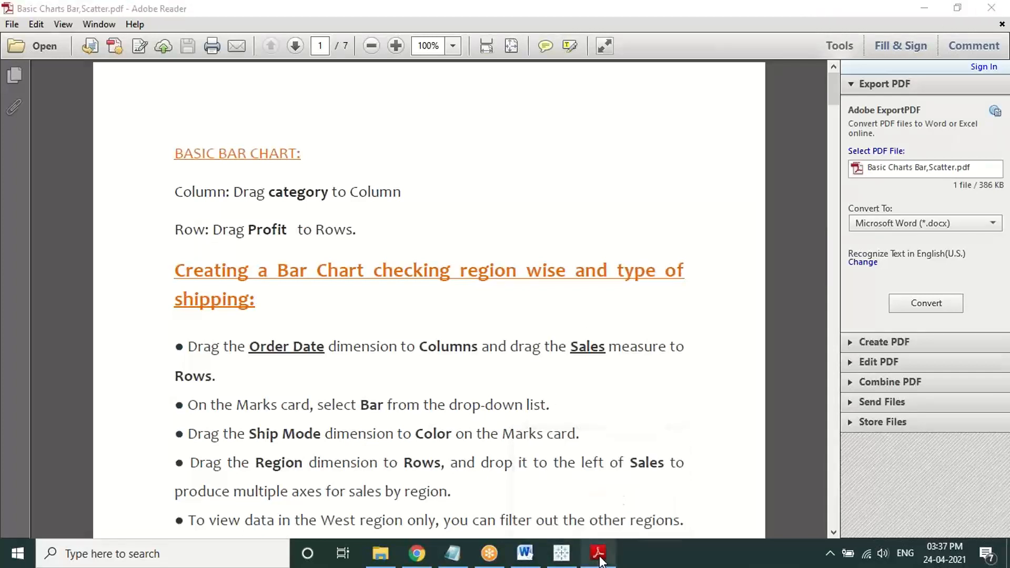
Step: Look over the List of Basic Charts in Notepad, then bring Tableau's Sheet 1 line chart forward
{"action": "left_click", "coordinate": [467, 559]}
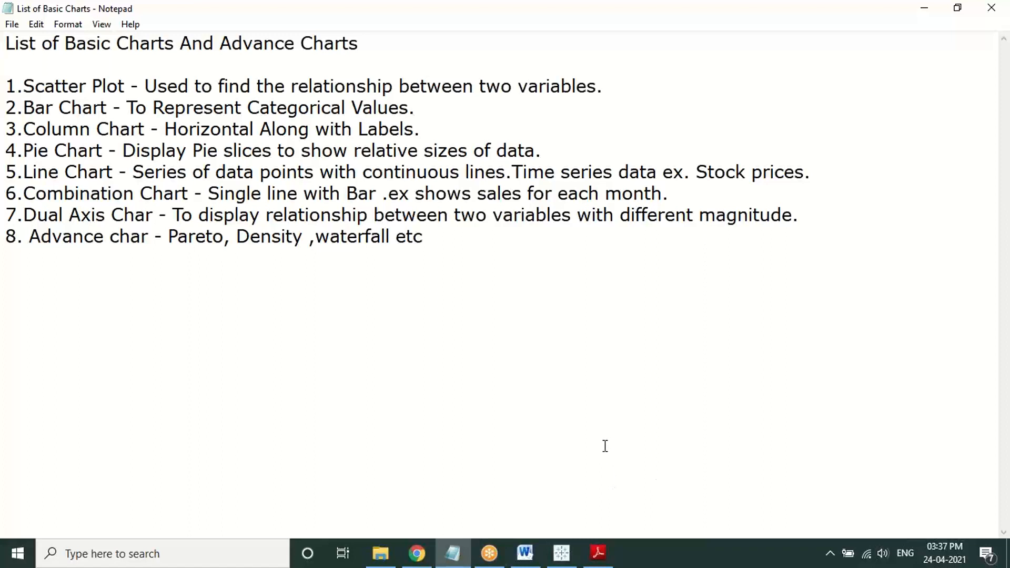
{"action": "left_click", "coordinate": [750, 197]}
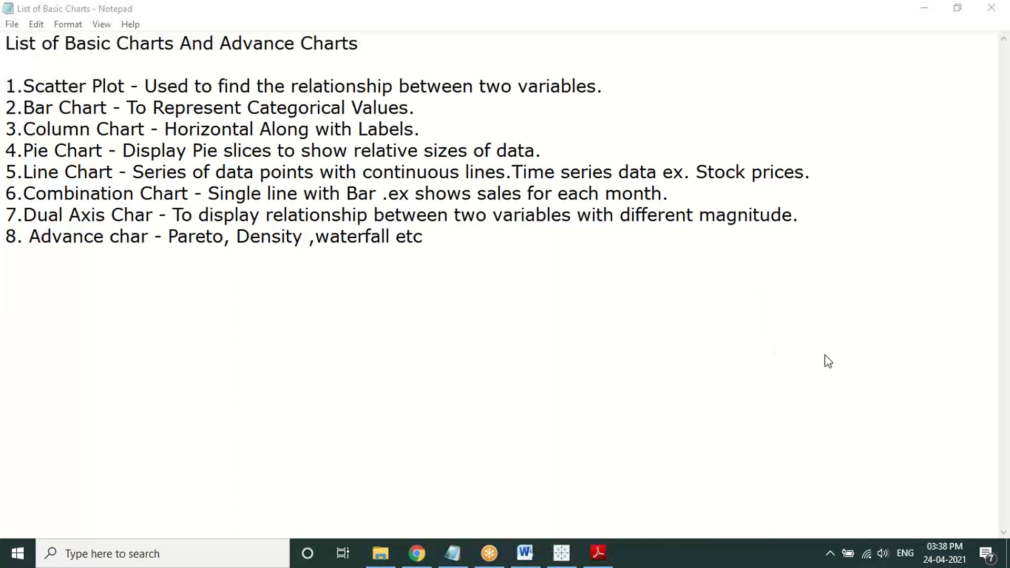
{"action": "left_click", "coordinate": [563, 550]}
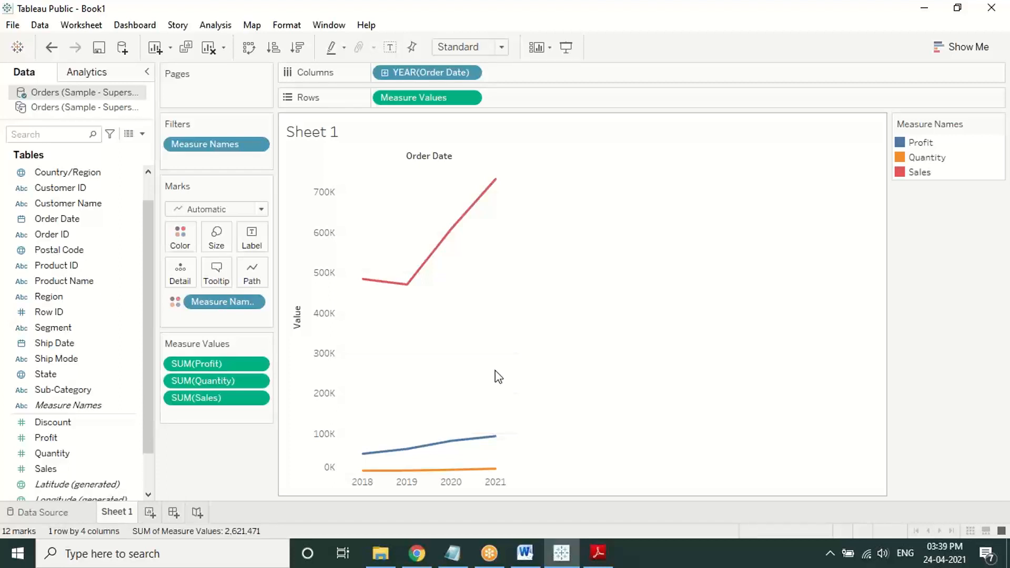
Step: Bring Notepad's List of Basic Charts, Scatter Plot through waterfall, in front of Tableau
{"action": "mouse_move", "coordinate": [604, 558]}
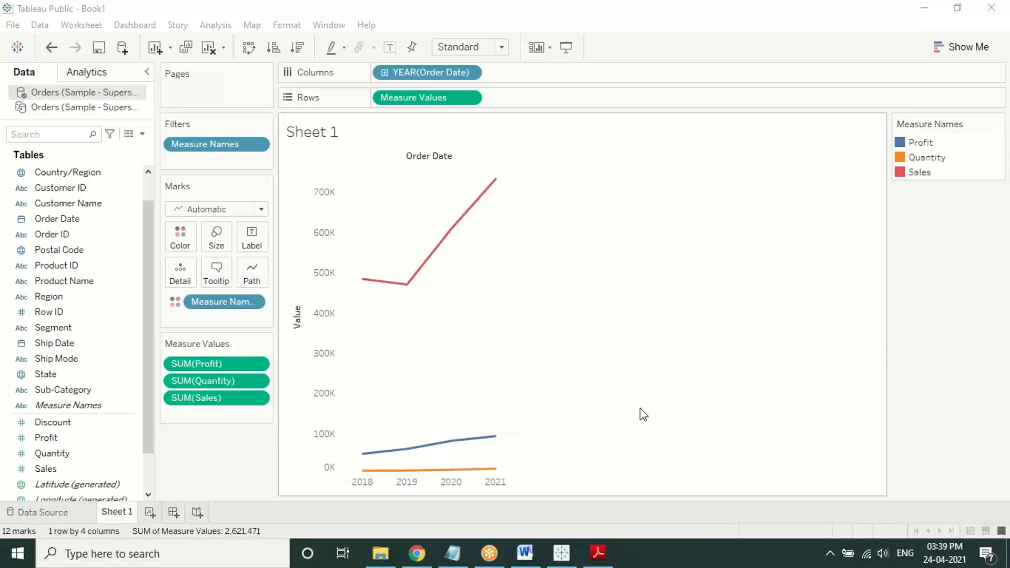
{"action": "left_click", "coordinate": [462, 553]}
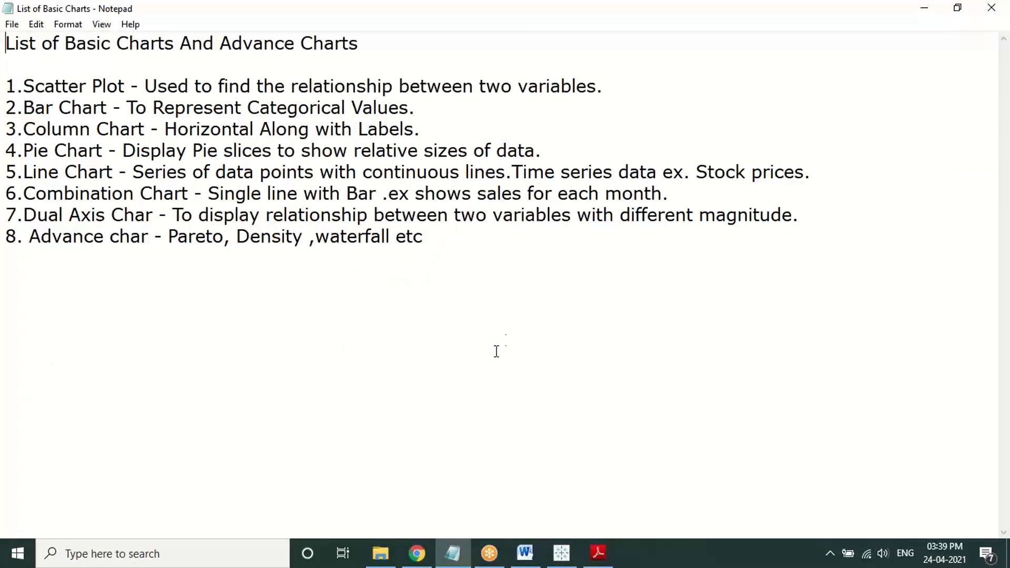
{"action": "left_click", "coordinate": [781, 12]}
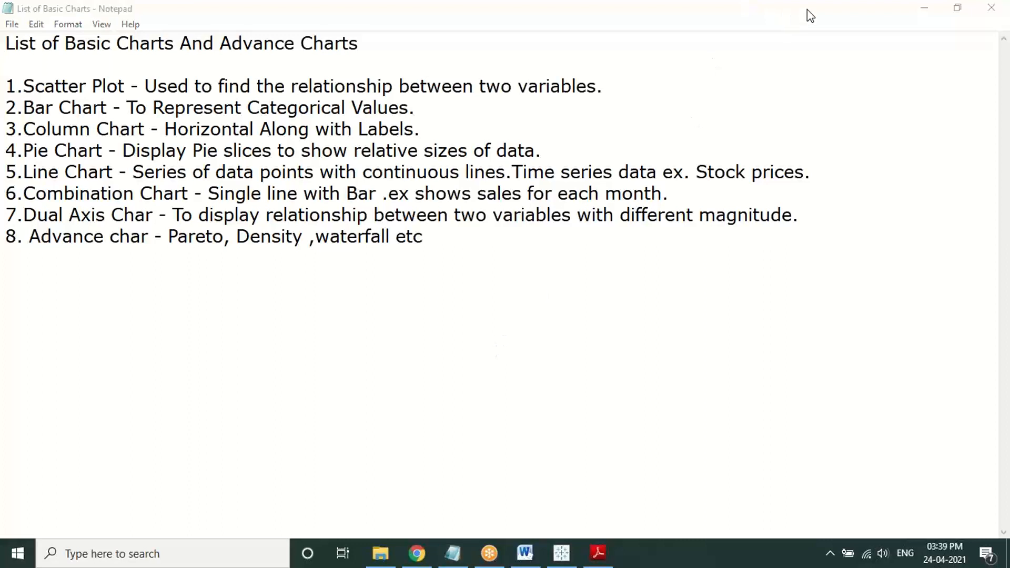
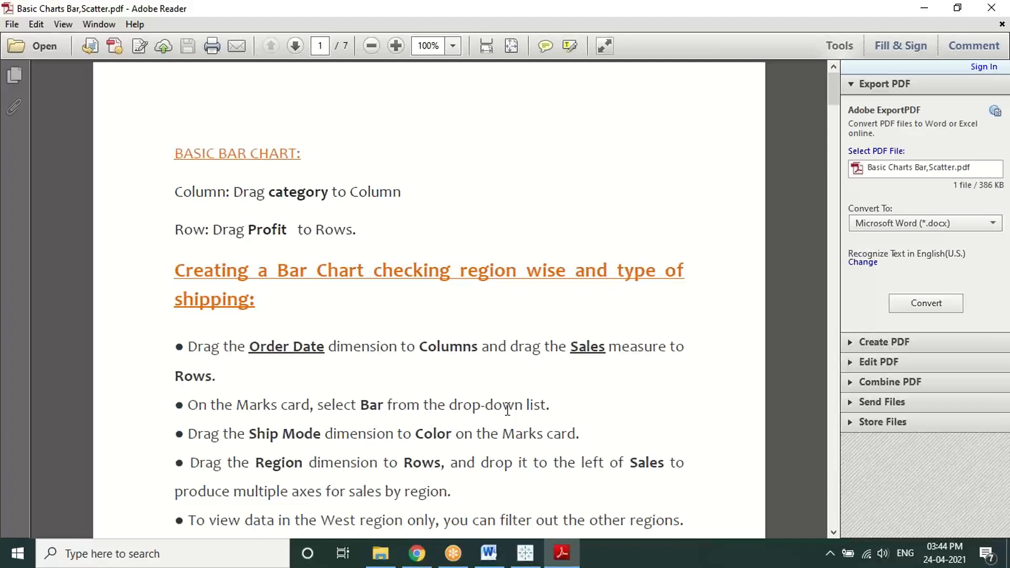
Step: Scroll through the region-wise bar chart steps and zoom the PDF page out to 75%
{"action": "scroll", "coordinate": [507, 409], "scroll_direction": "down", "scroll_amount": 15}
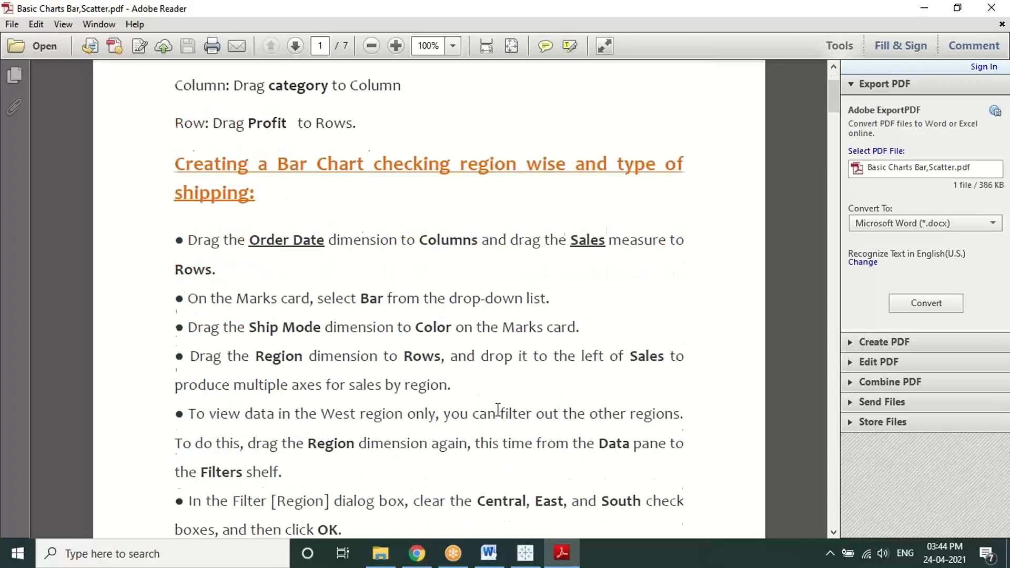
{"action": "scroll", "coordinate": [493, 440], "scroll_direction": "up", "scroll_amount": 15}
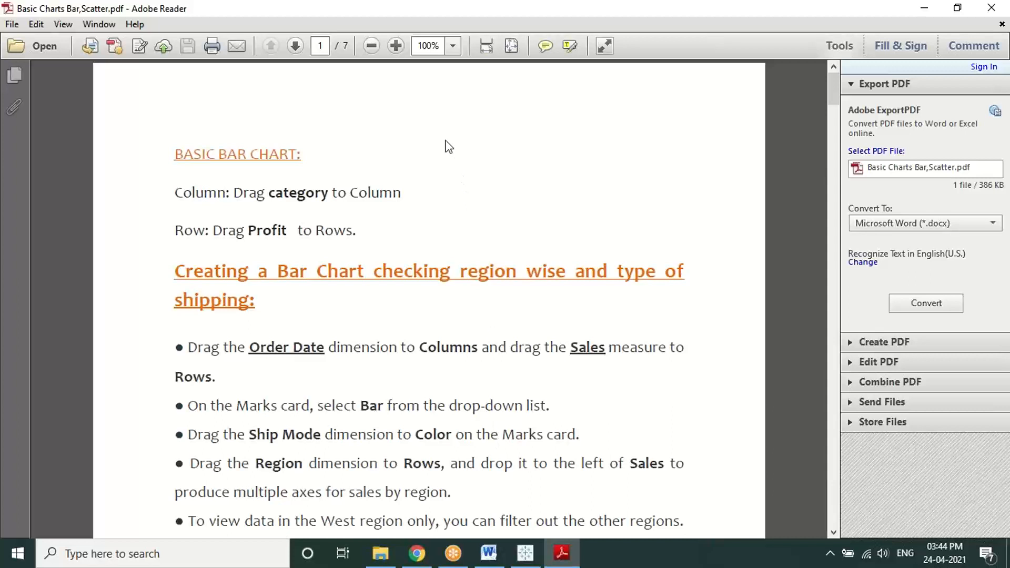
{"action": "left_click", "coordinate": [853, 12]}
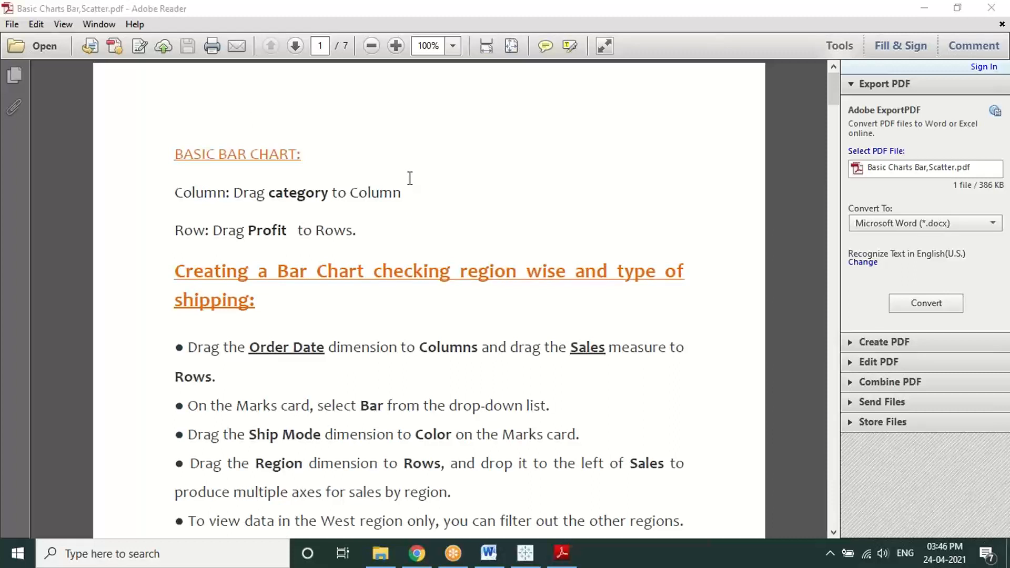
Step: Zoom the instructions page out, then back in to 100%
{"action": "left_click", "coordinate": [372, 46]}
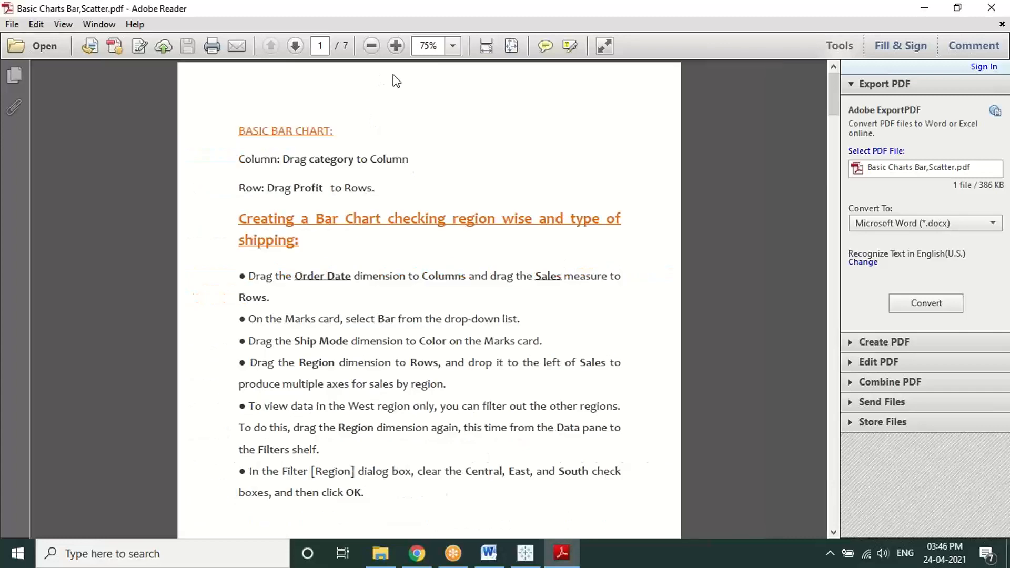
{"action": "left_click", "coordinate": [396, 46]}
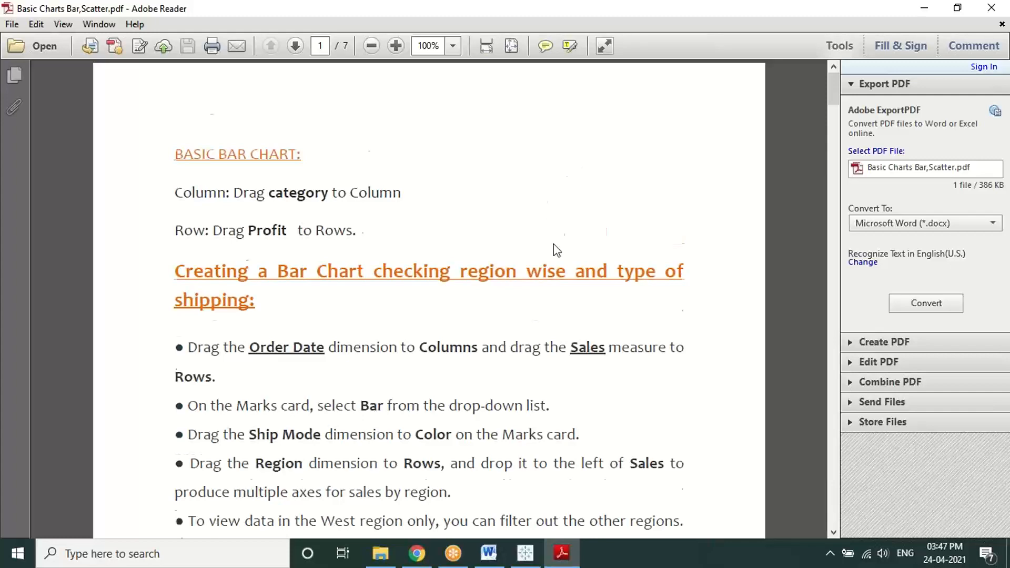
Step: Scroll to the 'Creating a Bar Chart checking region wise and type of shipping' section on page 1
{"action": "scroll", "coordinate": [552, 247], "scroll_direction": "down", "scroll_amount": 3}
{"action": "scroll", "coordinate": [557, 282], "scroll_direction": "down", "scroll_amount": 3}
{"action": "scroll", "coordinate": [563, 305], "scroll_direction": "up", "scroll_amount": 6}
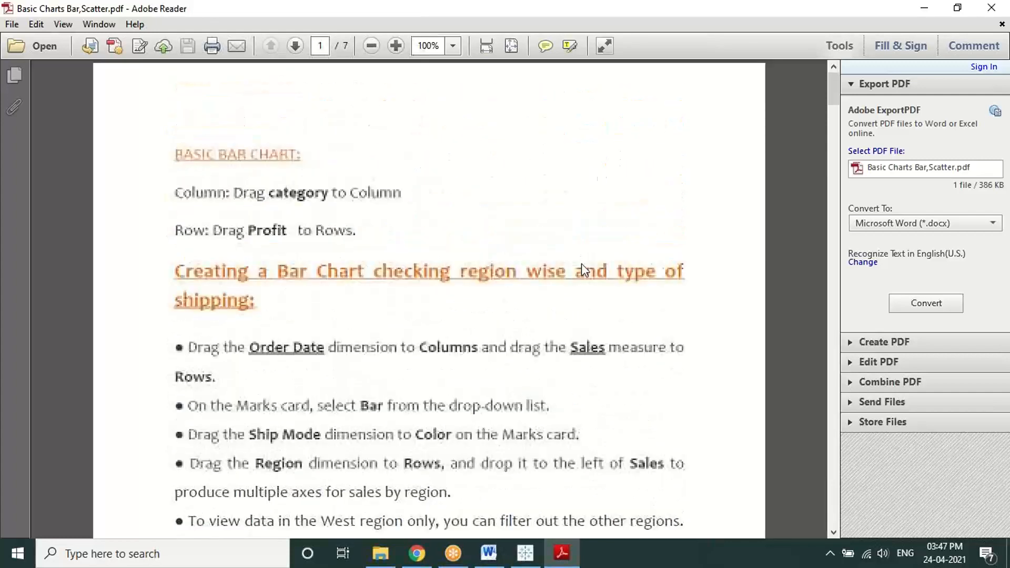
{"action": "left_click", "coordinate": [670, 79]}
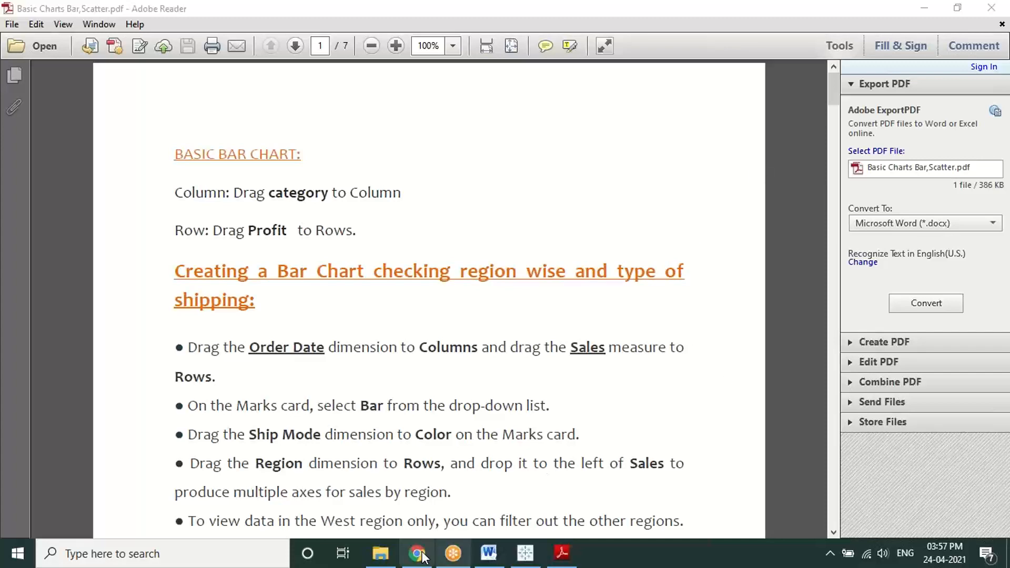
Step: Add a blank Sheet 2 in Tableau, then highlight the region and shipping heading in the PDF
{"action": "left_click", "coordinate": [528, 542]}
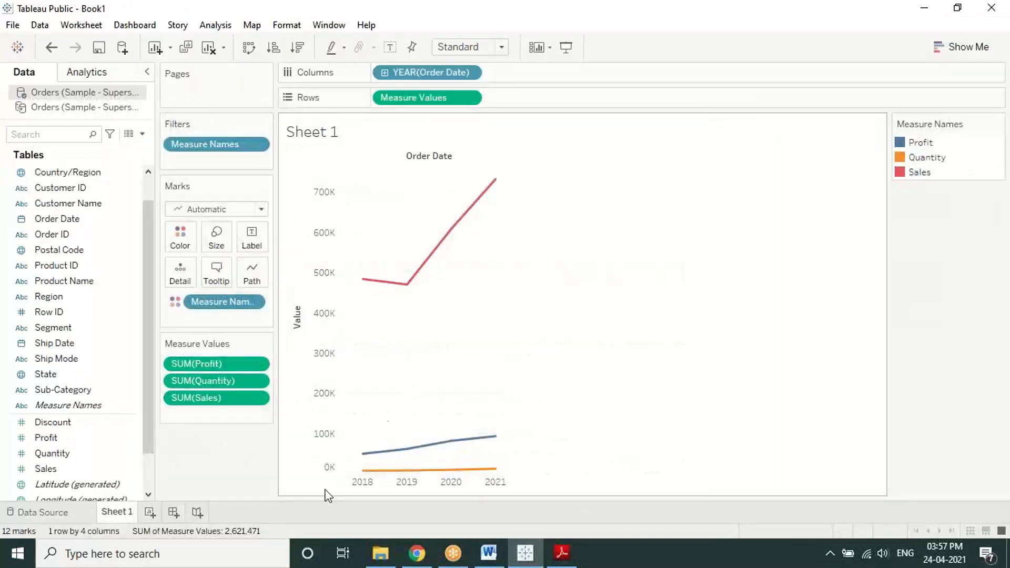
{"action": "left_click", "coordinate": [149, 512]}
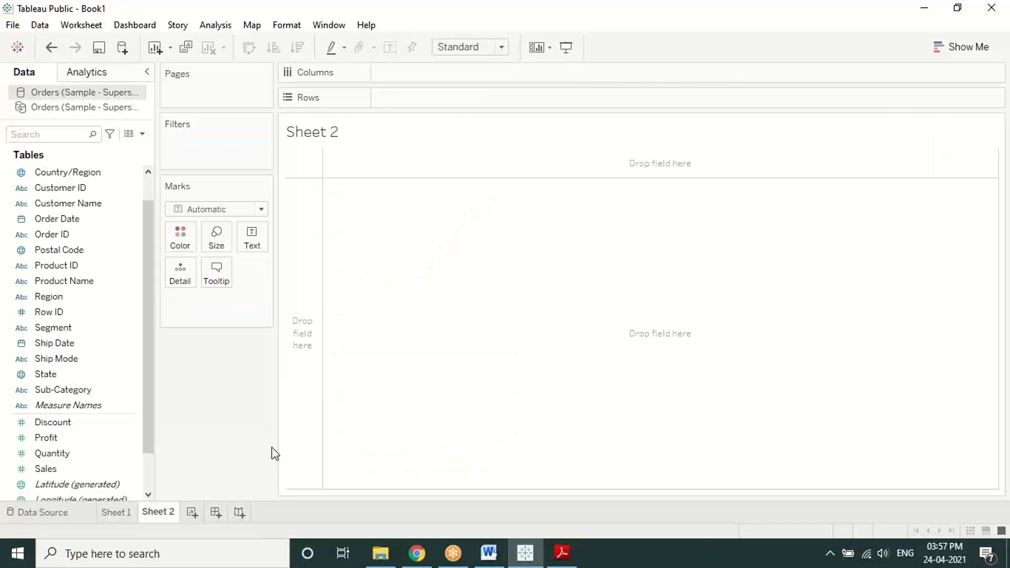
{"action": "left_click", "coordinate": [562, 552]}
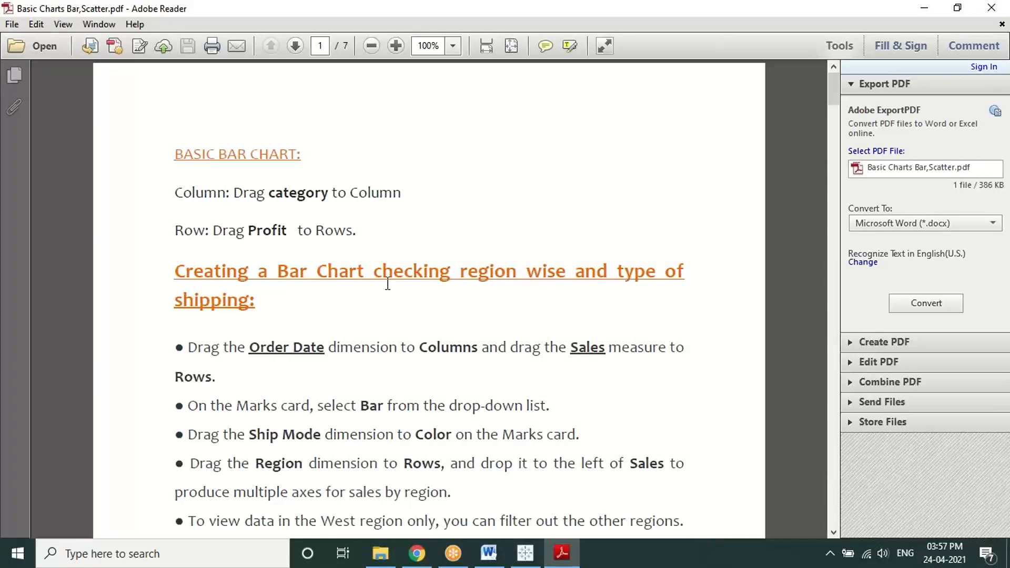
{"action": "left_click_drag", "start_coordinate": [378, 273], "coordinate": [615, 307]}
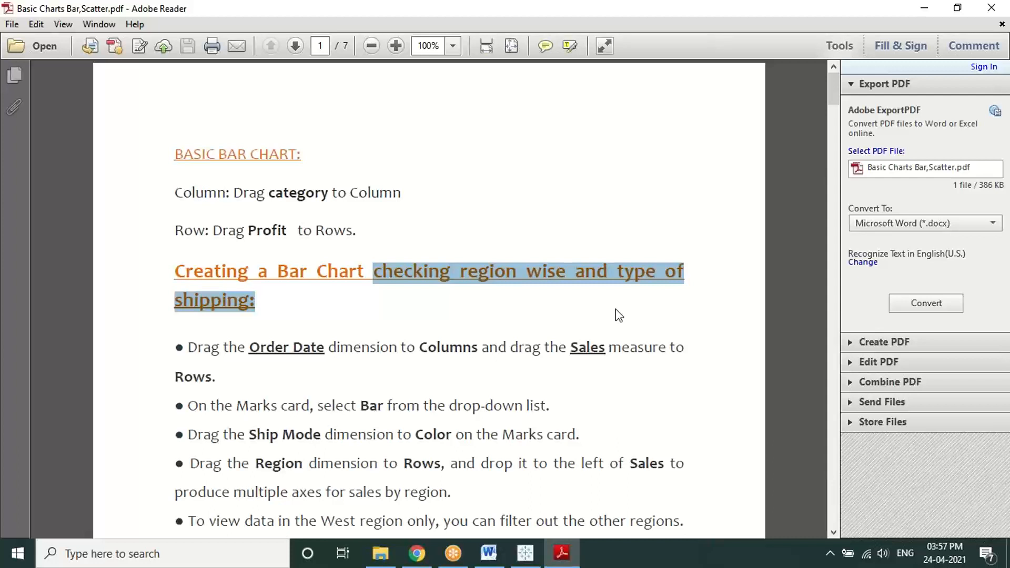
{"action": "left_click", "coordinate": [615, 309]}
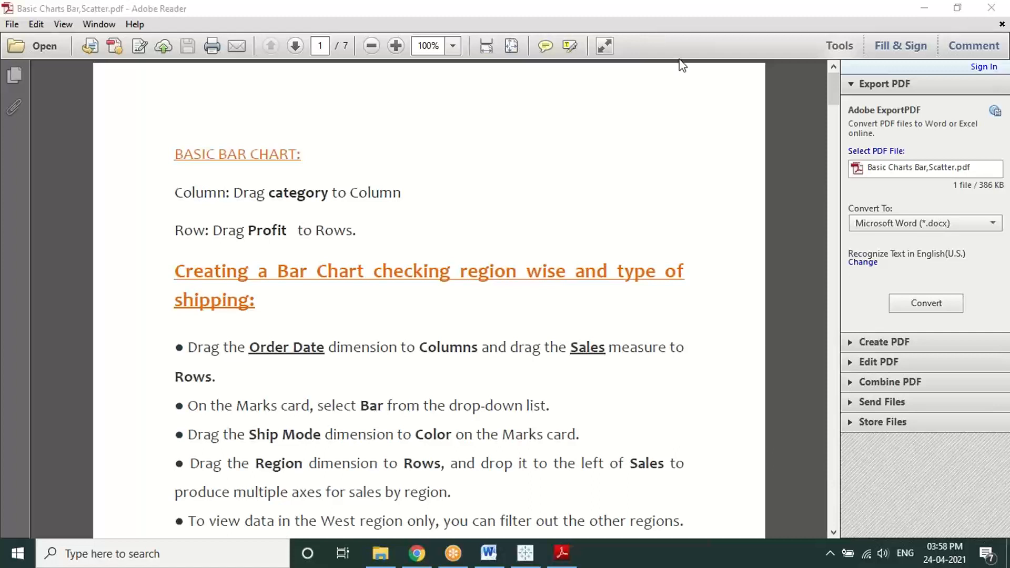
Step: Chart SUM(Sales) by YEAR(Order Date) on Sheet 2 as bars for 2018–2021
{"action": "left_click", "coordinate": [524, 552]}
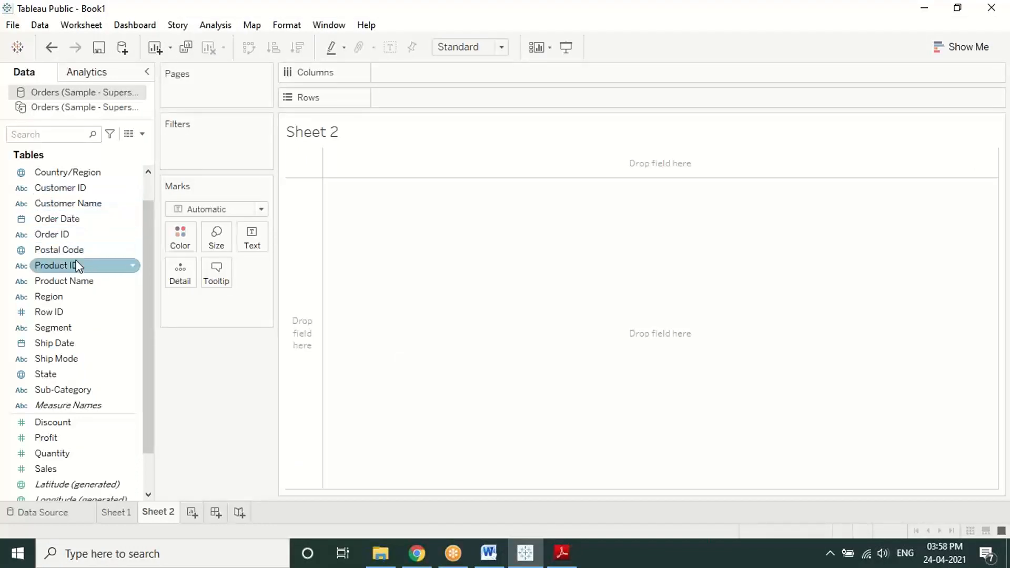
{"action": "scroll", "coordinate": [78, 266], "scroll_direction": "up", "scroll_amount": 1}
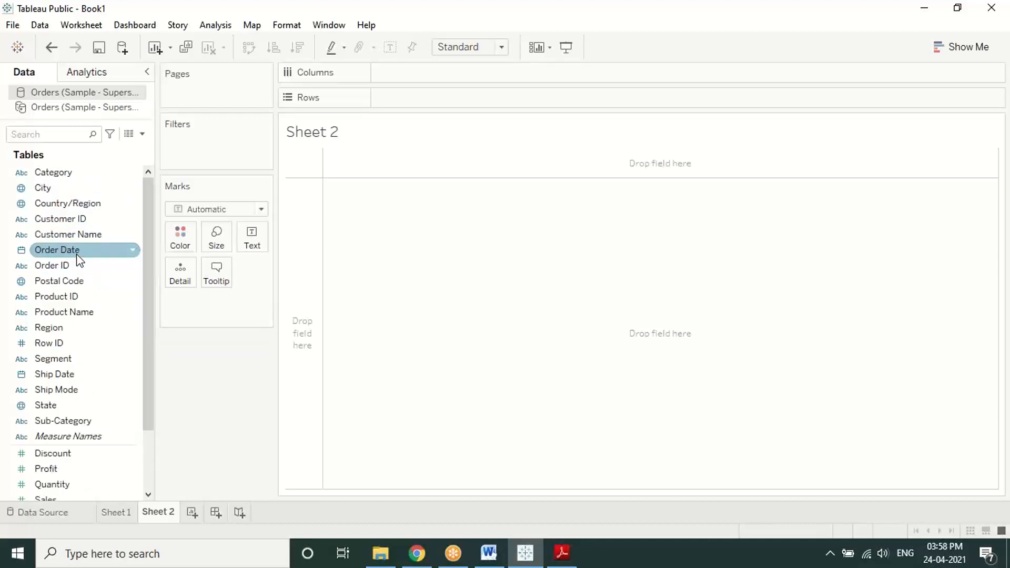
{"action": "left_click_drag", "start_coordinate": [77, 257], "coordinate": [426, 79]}
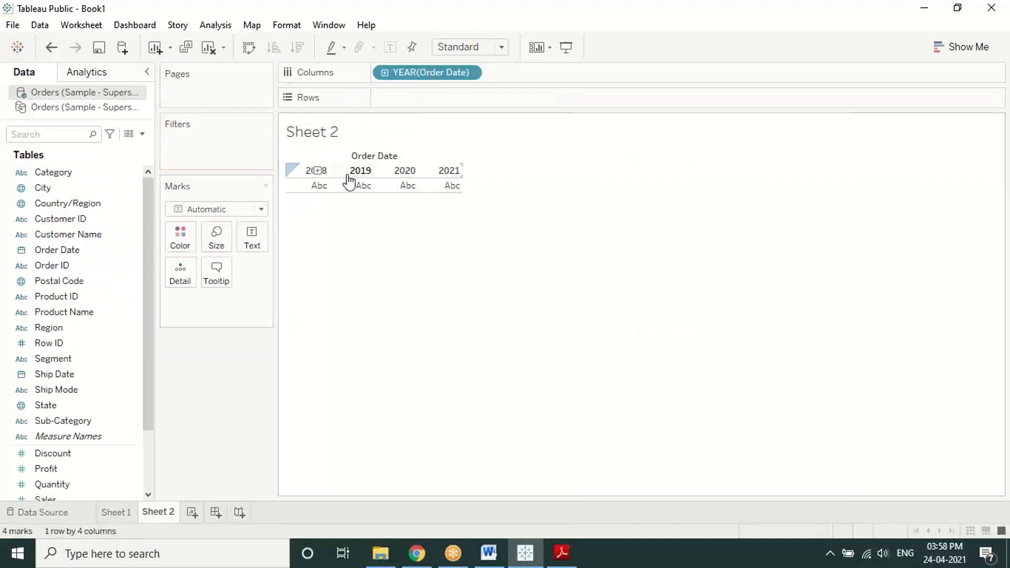
{"action": "left_click_drag", "start_coordinate": [47, 498], "coordinate": [425, 95]}
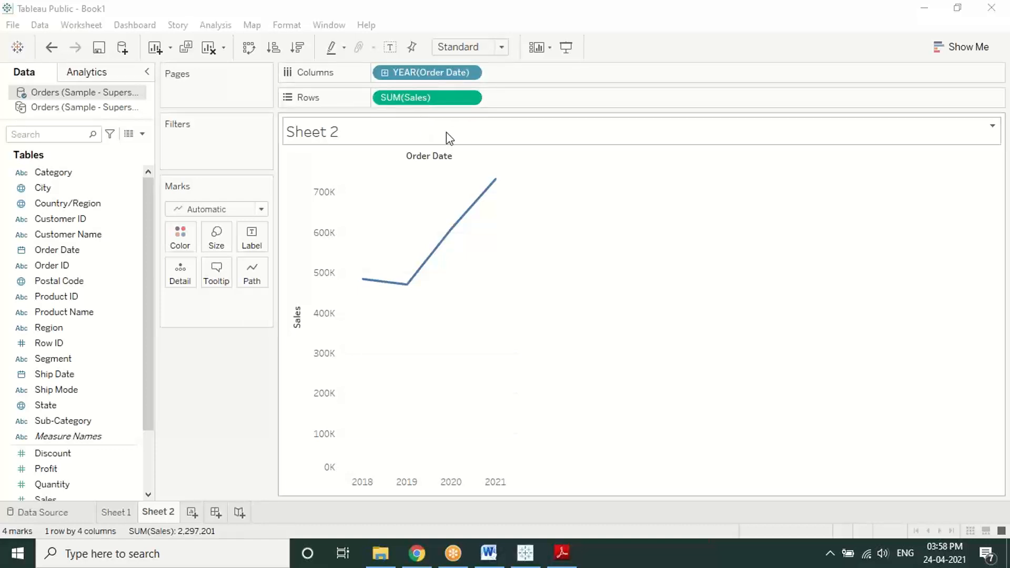
{"action": "left_click", "coordinate": [261, 209]}
{"action": "left_click", "coordinate": [230, 245]}
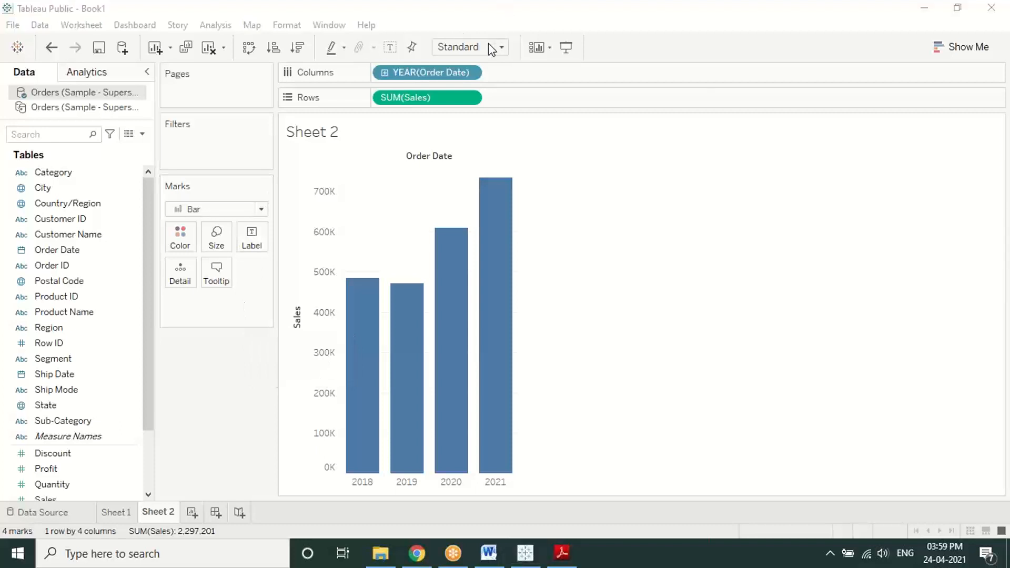
Step: Draw an on-screen emphasis annotation, exit drawing mode, and select the Region field
{"action": "mouse_move", "coordinate": [212, 166]}
{"action": "left_mouse_down"}
{"action": "mouse_move", "coordinate": [163, 189]}
{"action": "mouse_move", "coordinate": [266, 205]}
{"action": "mouse_move", "coordinate": [200, 167]}
{"action": "left_mouse_up"}
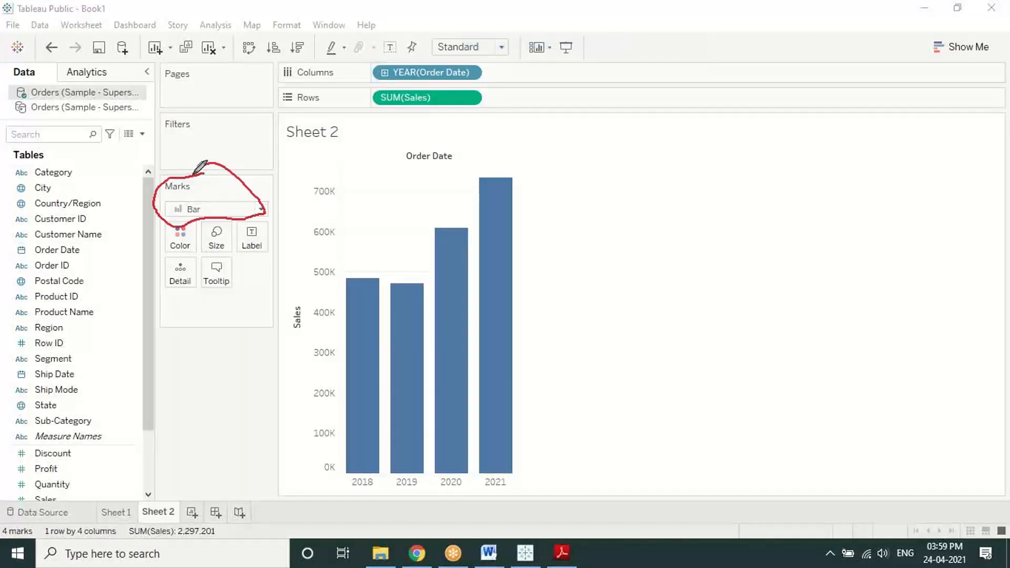
{"action": "right_click", "coordinate": [170, 380]}
{"action": "left_click", "coordinate": [200, 390]}
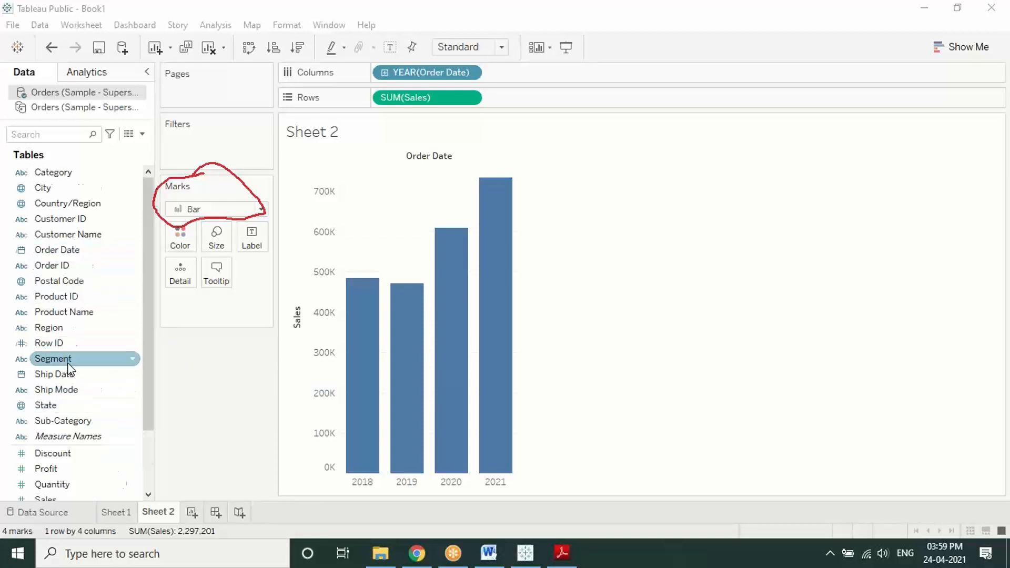
{"action": "scroll", "coordinate": [67, 361], "scroll_direction": "down", "scroll_amount": 1}
{"action": "scroll", "coordinate": [67, 361], "scroll_direction": "up", "scroll_amount": 1}
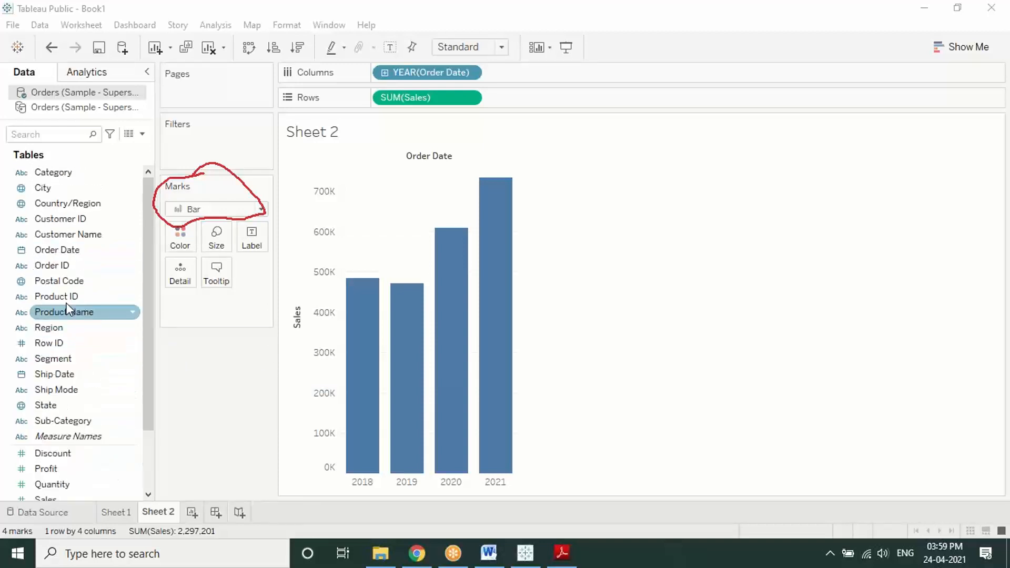
{"action": "left_click", "coordinate": [62, 333]}
{"action": "left_click", "coordinate": [63, 333]}
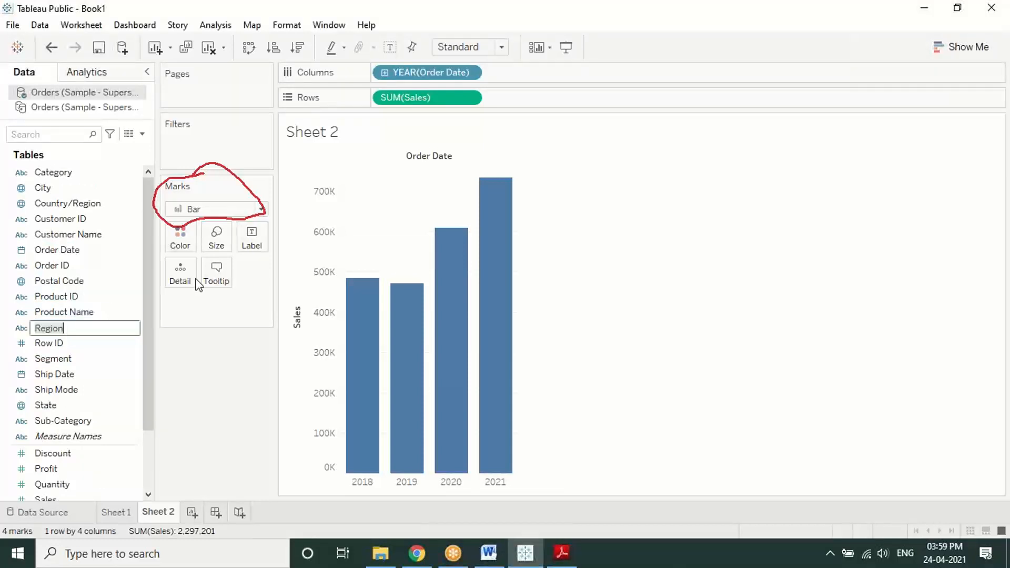
{"action": "left_click", "coordinate": [146, 339]}
{"action": "left_click_drag", "start_coordinate": [74, 330], "coordinate": [531, 100]}
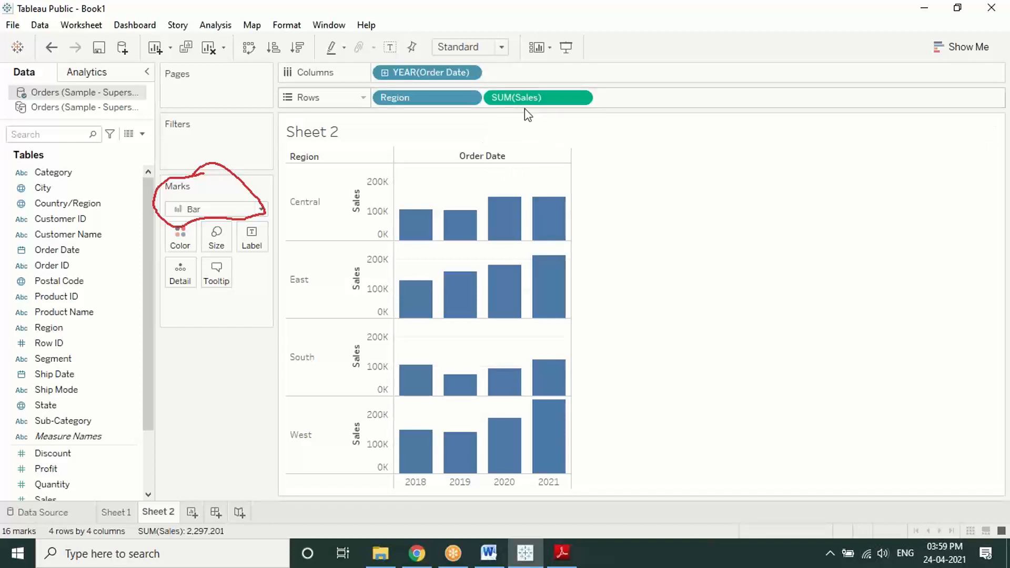
{"action": "left_click", "coordinate": [562, 552]}
{"action": "scroll", "coordinate": [512, 410], "scroll_direction": "down", "scroll_amount": 5}
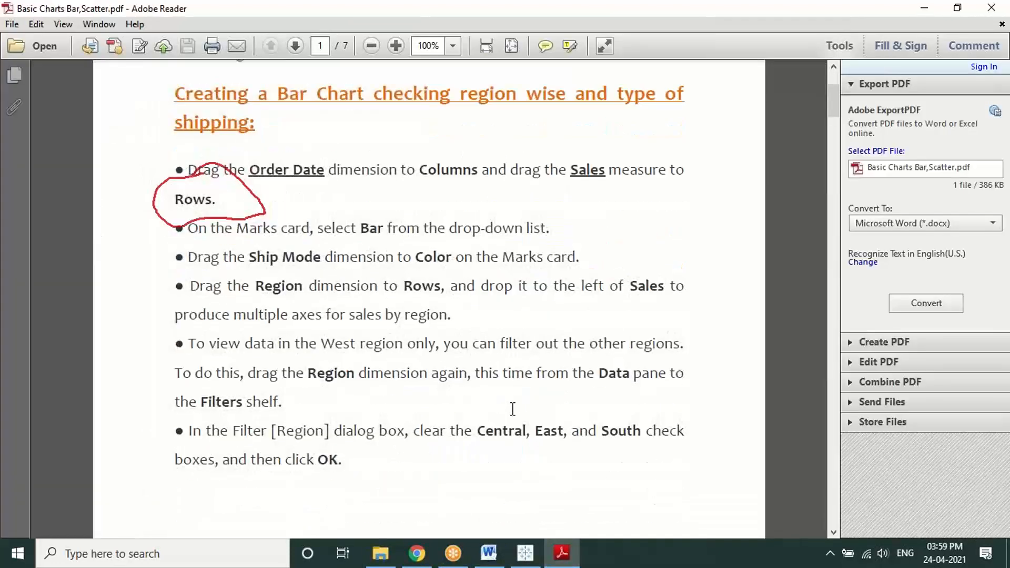
{"action": "left_click_drag", "start_coordinate": [452, 285], "coordinate": [469, 317]}
{"action": "left_click", "coordinate": [470, 317]}
{"action": "left_click", "coordinate": [524, 553]}
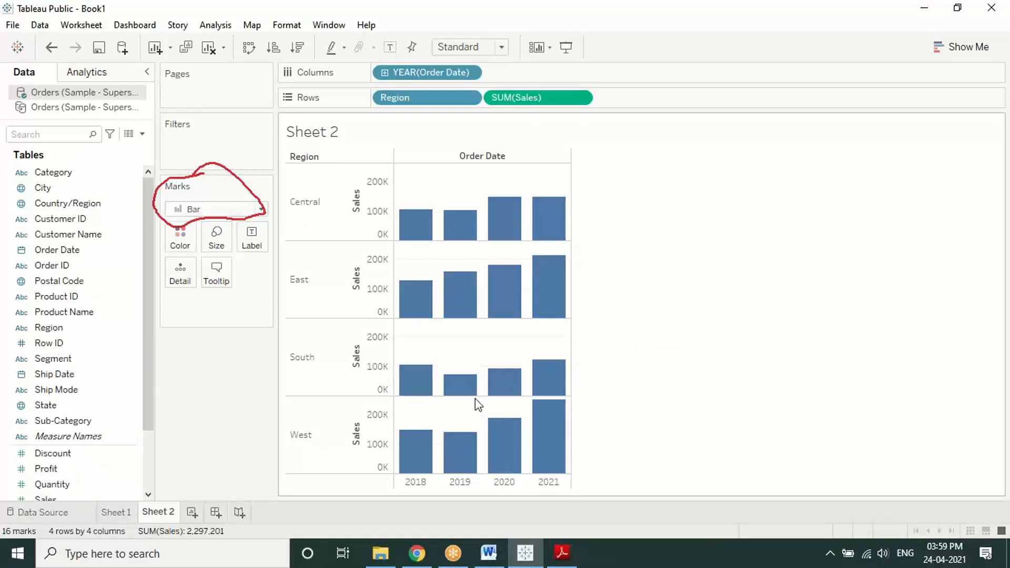
{"action": "mouse_move", "coordinate": [452, 434]}
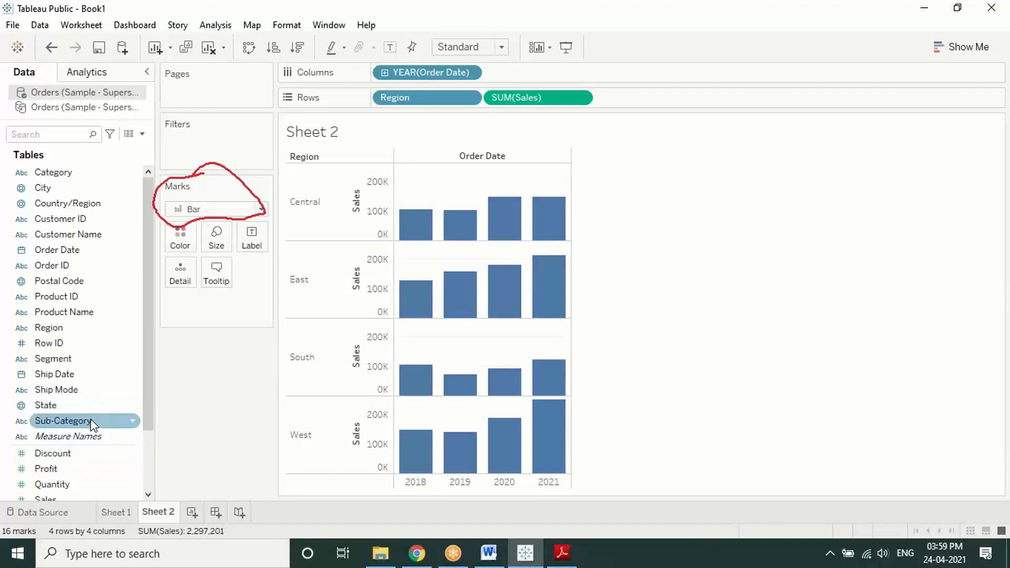
Step: Filter Region to exclude Central and South, keeping only East and West
{"action": "left_click_drag", "start_coordinate": [69, 327], "coordinate": [183, 138]}
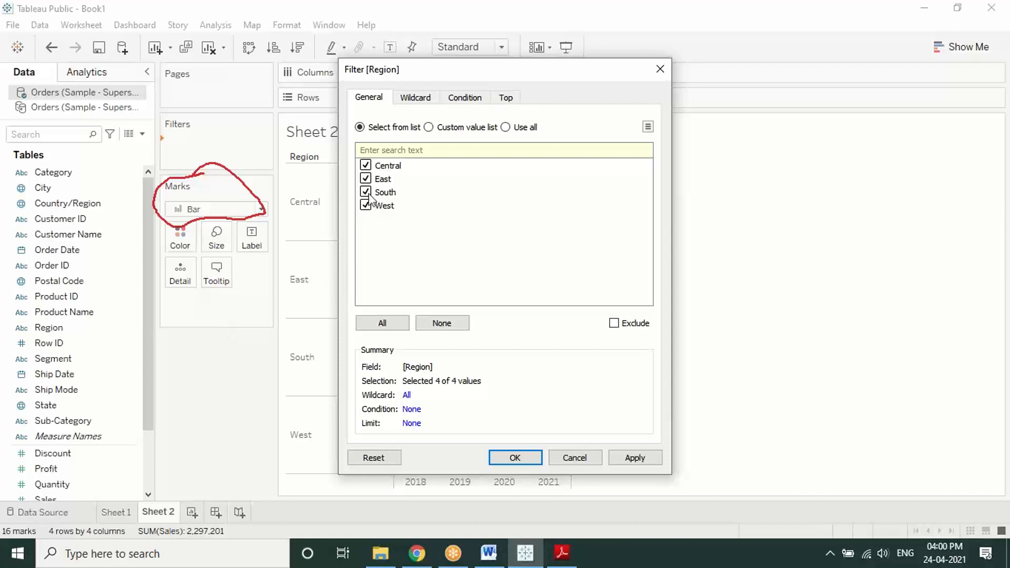
{"action": "left_click", "coordinate": [366, 165]}
{"action": "left_click", "coordinate": [365, 192]}
{"action": "left_click", "coordinate": [624, 458]}
{"action": "left_click", "coordinate": [515, 458]}
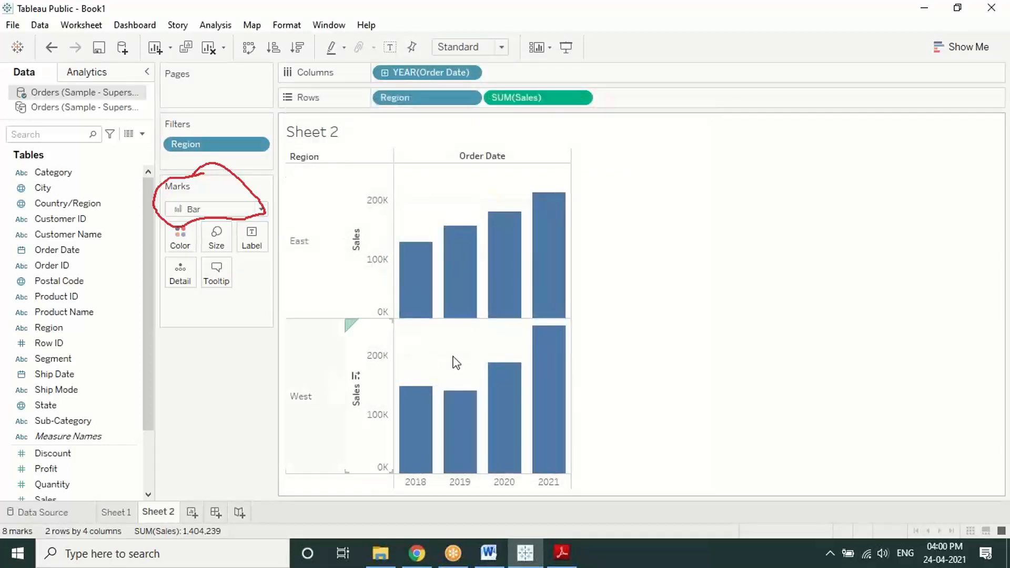
{"action": "left_click", "coordinate": [521, 12]}
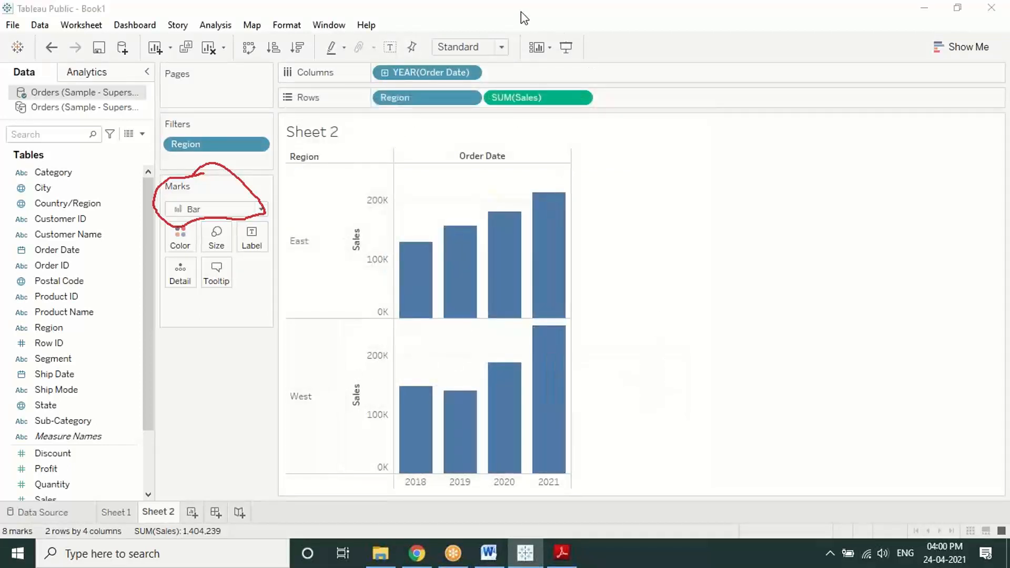
{"action": "left_click", "coordinate": [503, 102]}
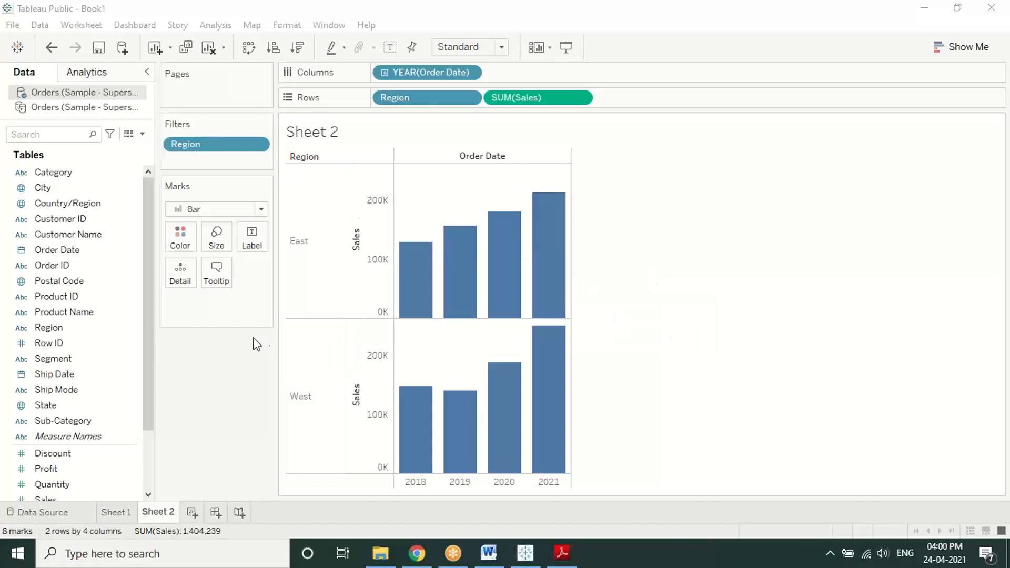
Step: Colour the yearly sales bars by Ship Mode: First Class, Same Day, Second Class, Standard Class
{"action": "left_click", "coordinate": [76, 363]}
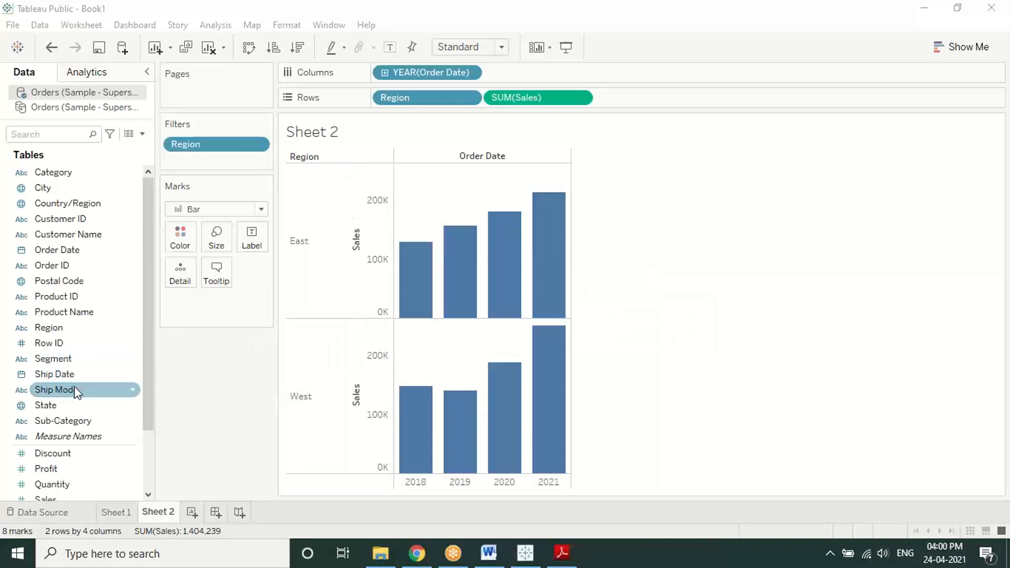
{"action": "left_click", "coordinate": [47, 392]}
{"action": "left_click_drag", "start_coordinate": [47, 397], "coordinate": [171, 232]}
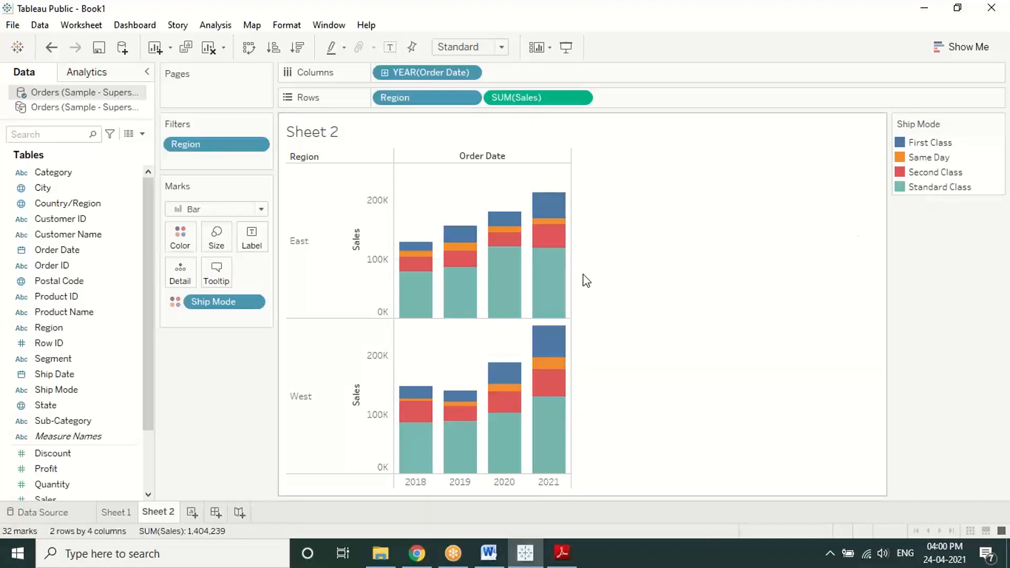
{"action": "mouse_move", "coordinate": [544, 283]}
{"action": "mouse_move", "coordinate": [504, 232]}
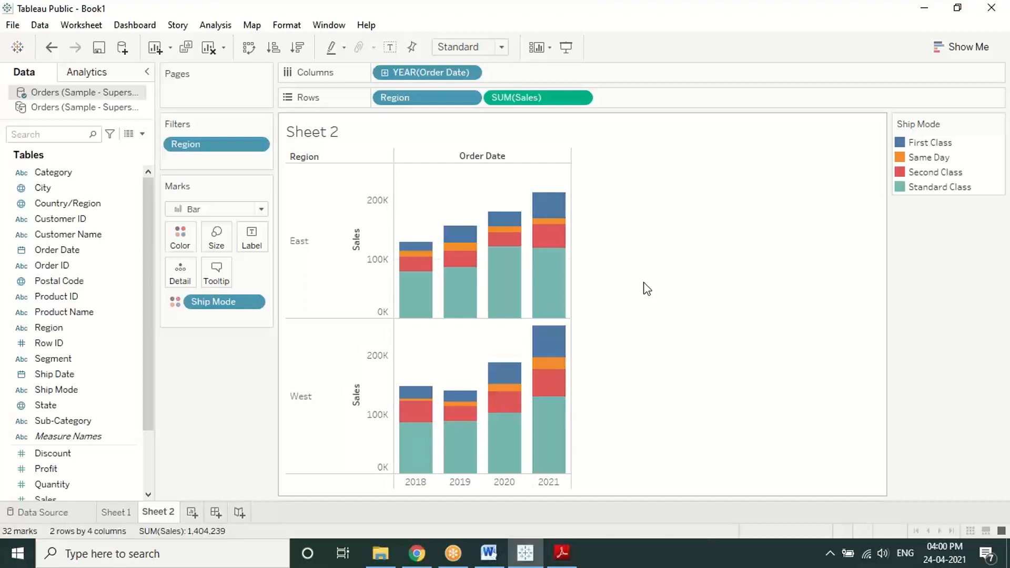
Step: Sign in to Tableau Public with the account e-mail and password, retyping the password once
{"action": "left_click", "coordinate": [102, 52]}
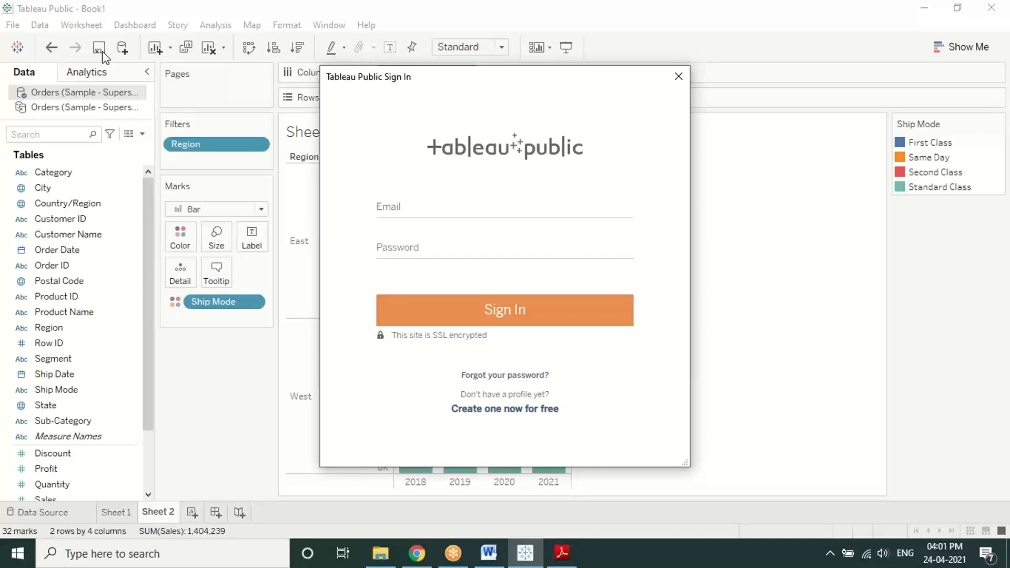
{"action": "left_click", "coordinate": [436, 211]}
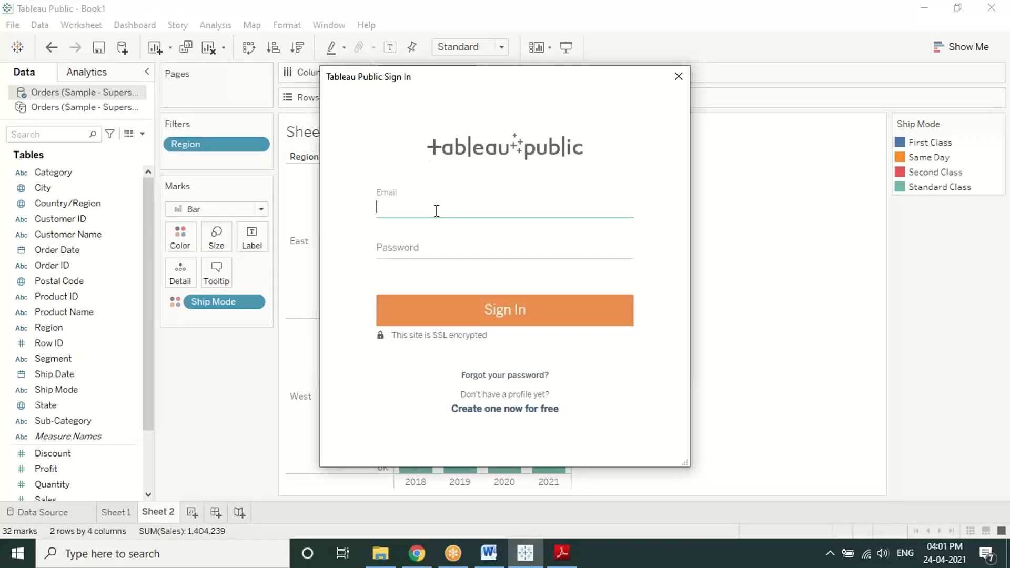
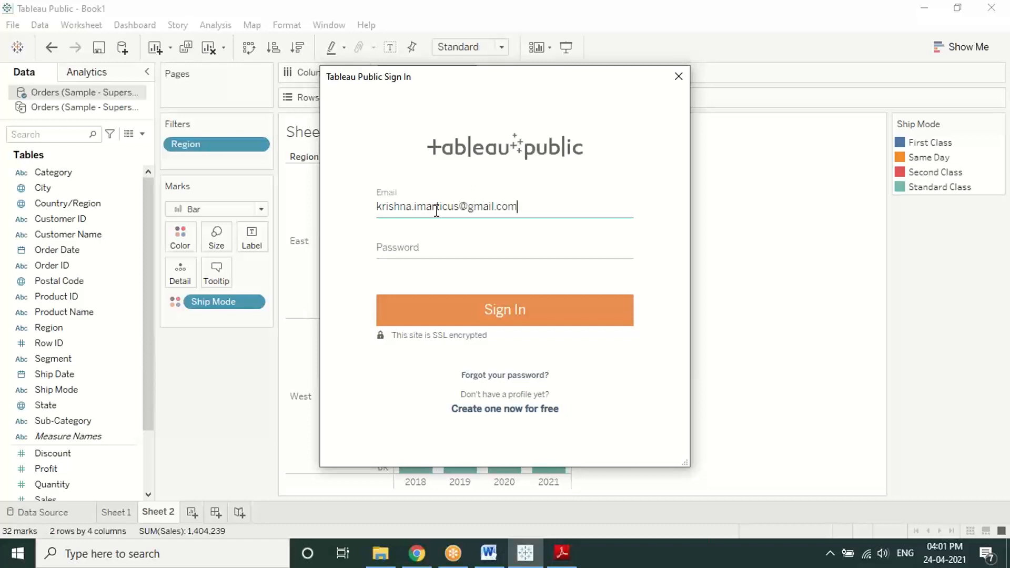
{"action": "key", "text": "Tab"}
{"action": "type", "text": "*******"}
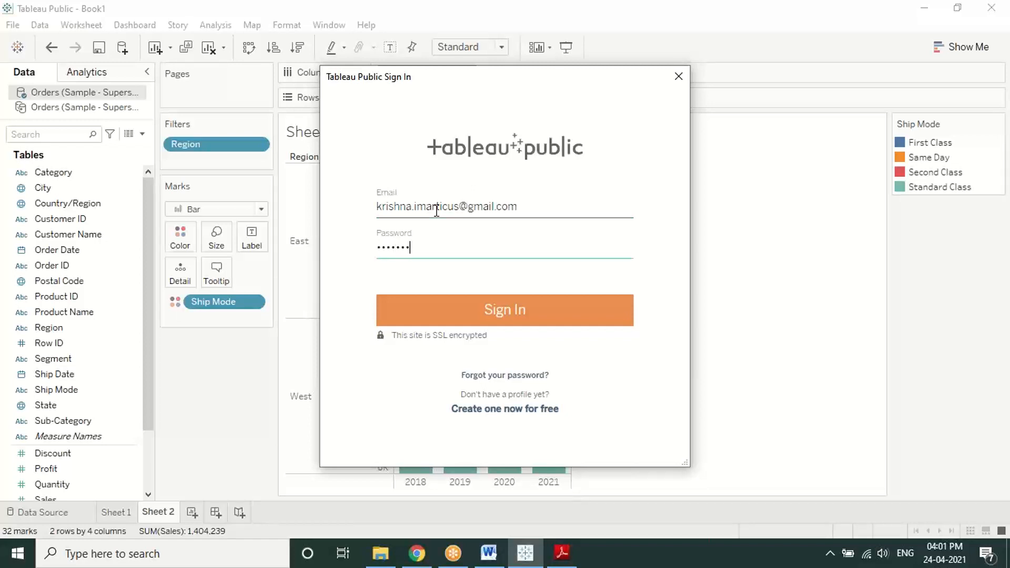
{"action": "type", "text": "*"}
{"action": "key", "text": "Return"}
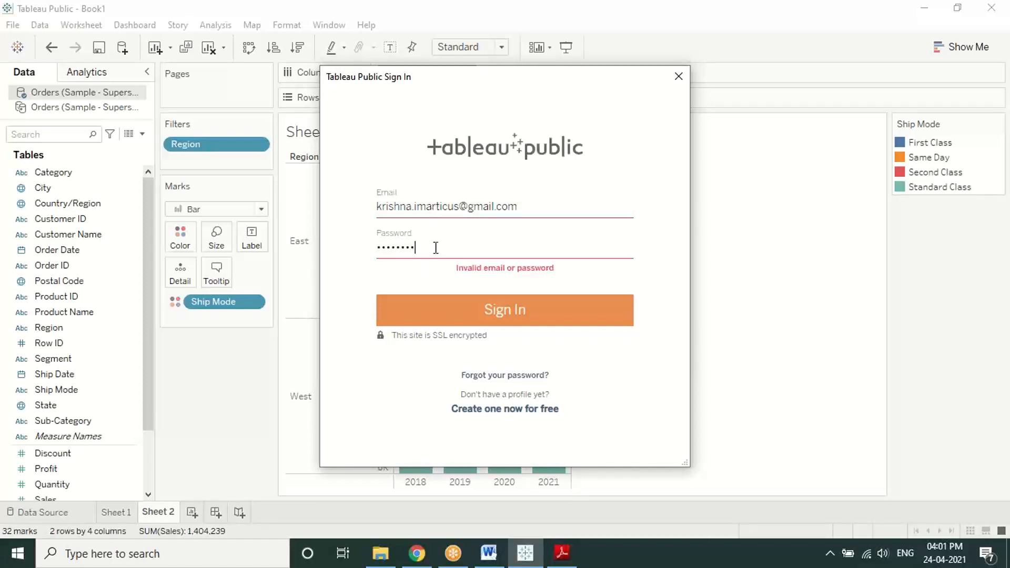
{"action": "left_click_drag", "start_coordinate": [435, 247], "coordinate": [368, 249]}
{"action": "type", "text": "********"}
{"action": "key", "text": "Return"}
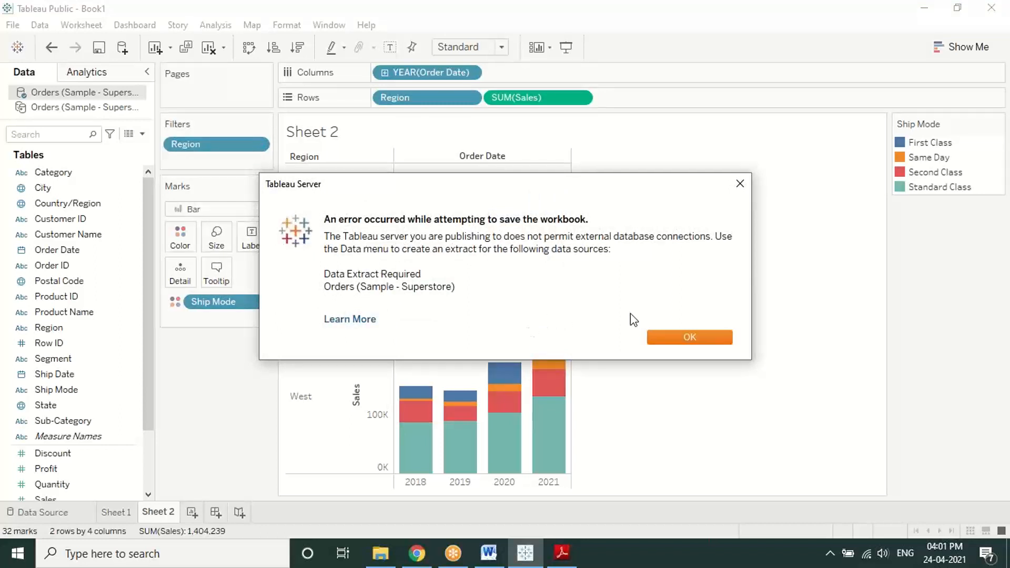
{"action": "left_click", "coordinate": [681, 339]}
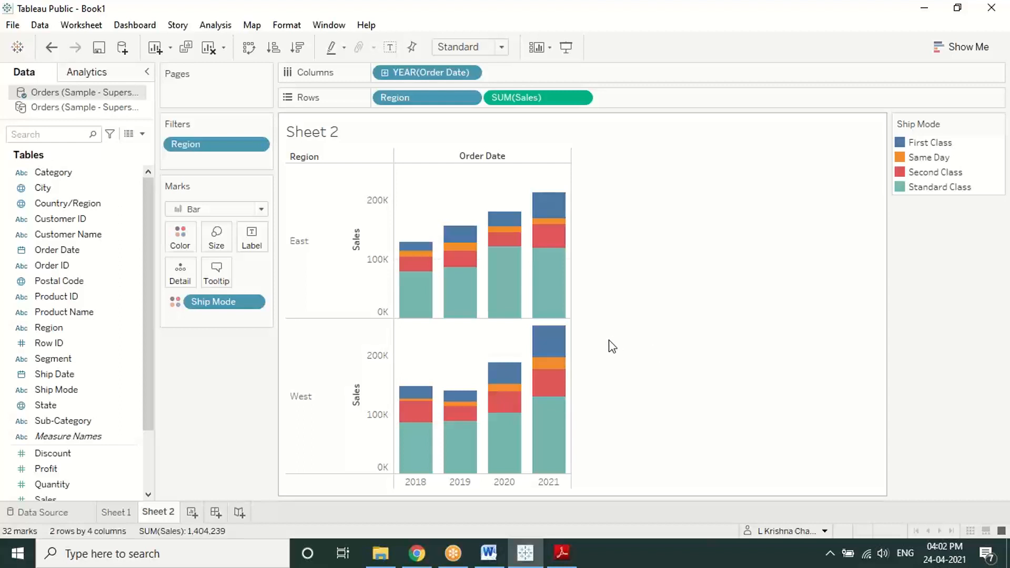
{"action": "left_click", "coordinate": [104, 52]}
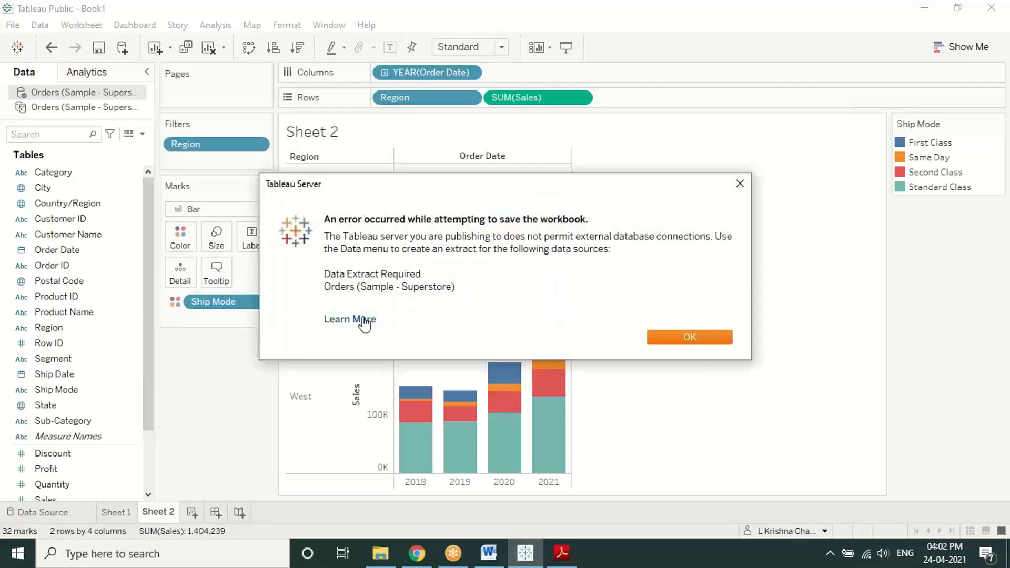
{"action": "left_click", "coordinate": [368, 320]}
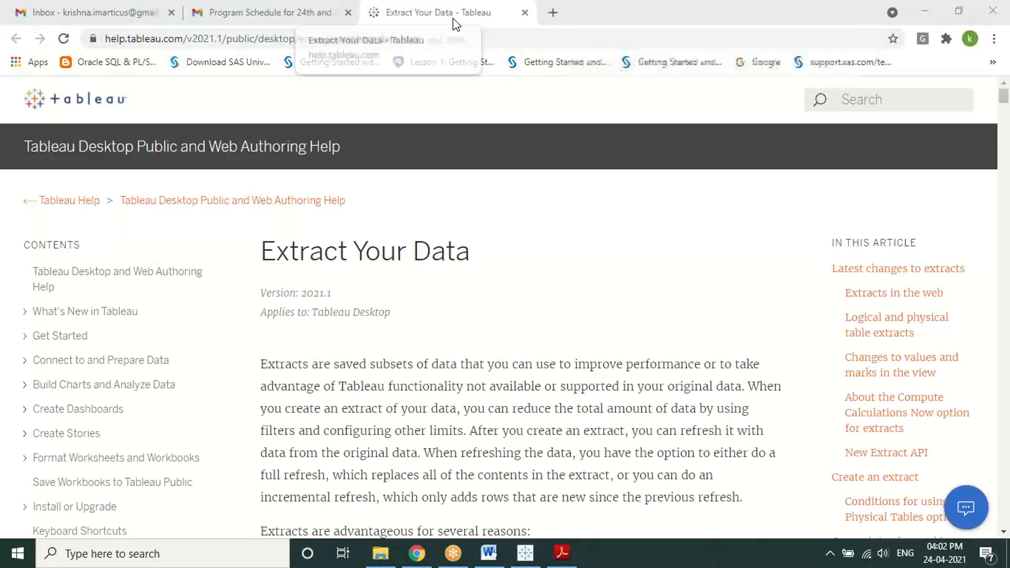
{"action": "left_click", "coordinate": [523, 13]}
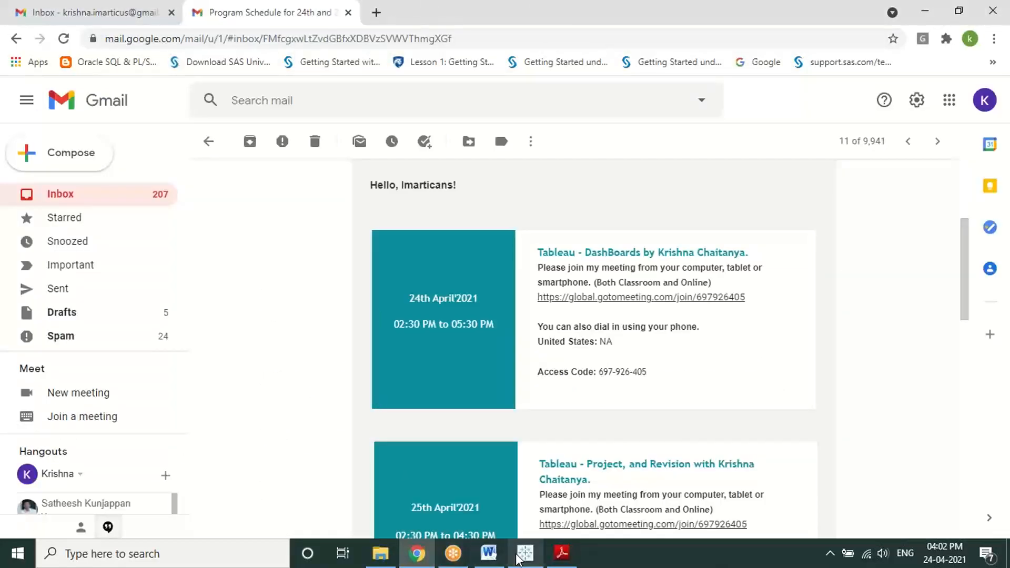
{"action": "left_click", "coordinate": [518, 554]}
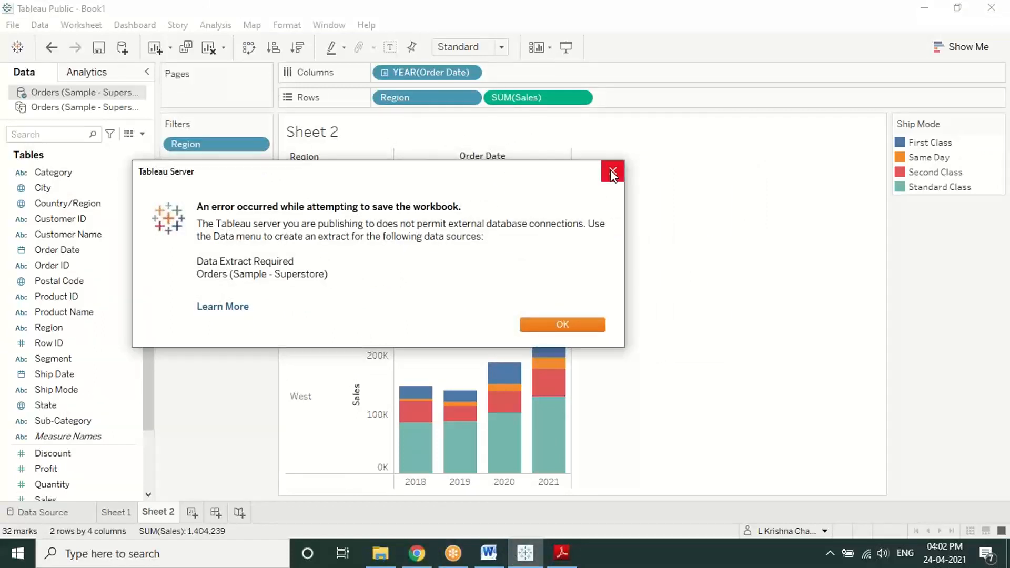
Step: Close the save error and rename Sheet 2 to 'Bar chart'
{"action": "left_click", "coordinate": [612, 172]}
{"action": "double_click", "coordinate": [157, 511]}
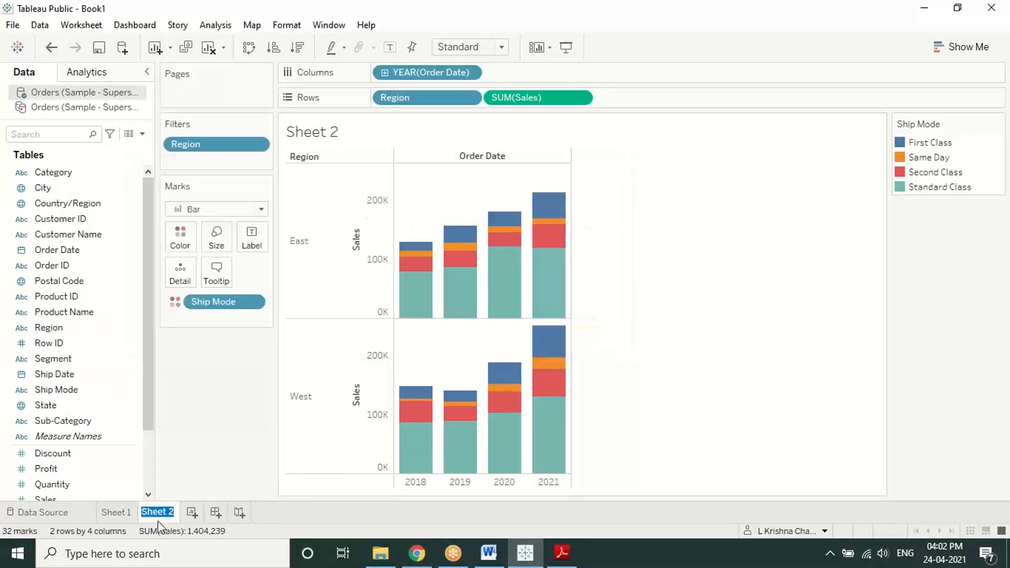
{"action": "type", "text": "Ba"}
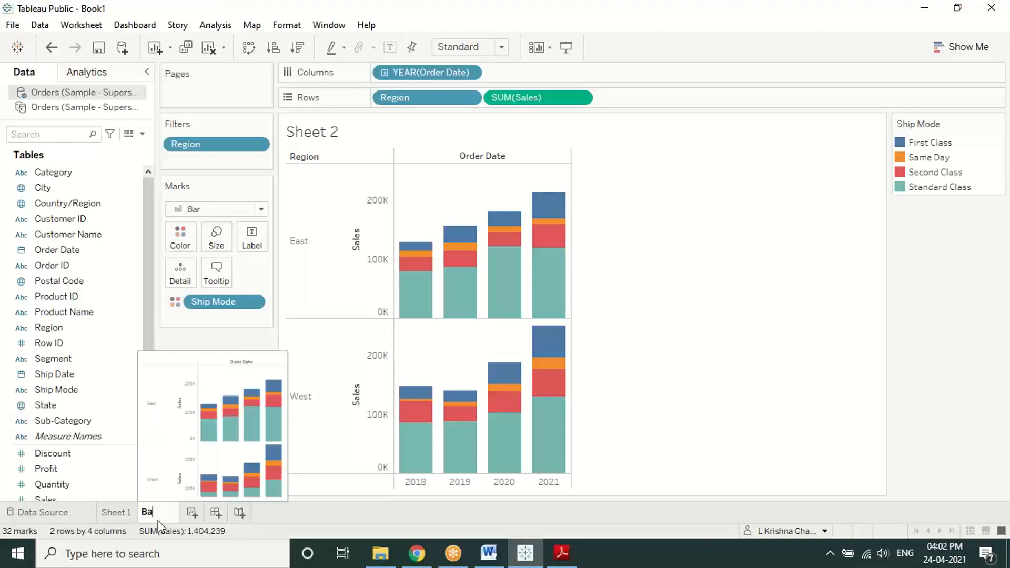
{"action": "type", "text": "r chart"}
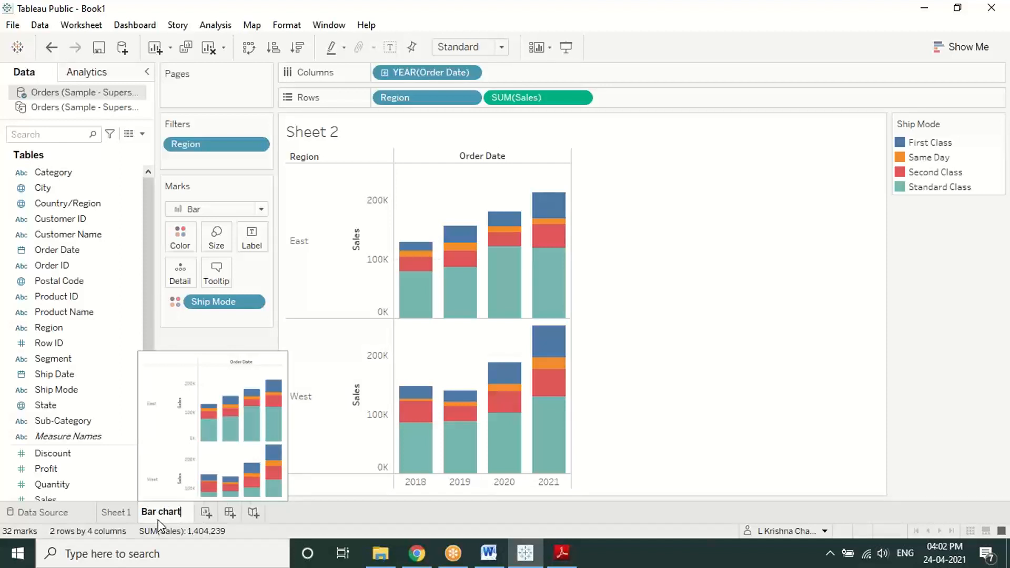
{"action": "key", "text": "Return"}
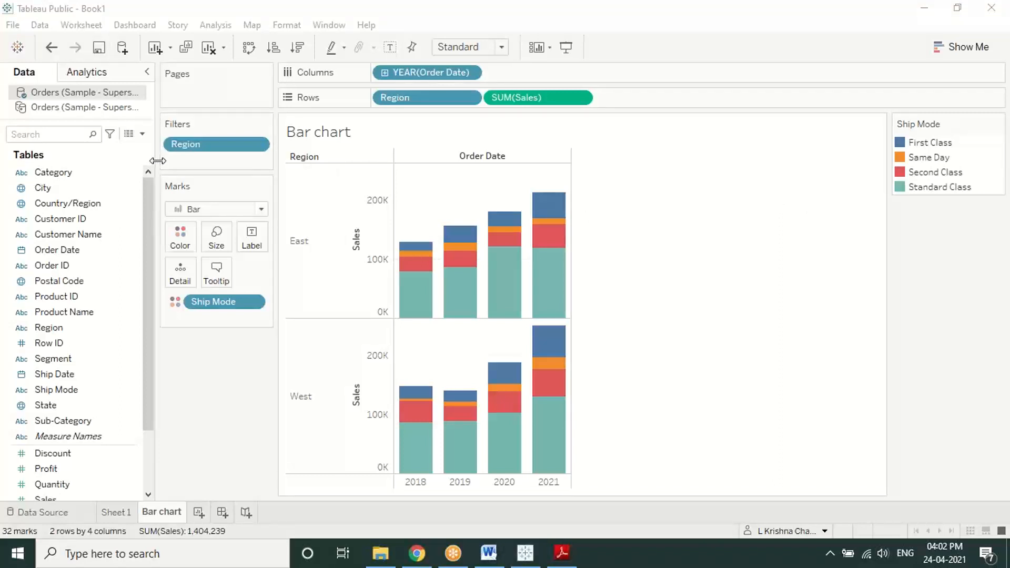
Step: Retry saving to Tableau Public and dismiss the data-extract-required error
{"action": "left_click", "coordinate": [98, 48]}
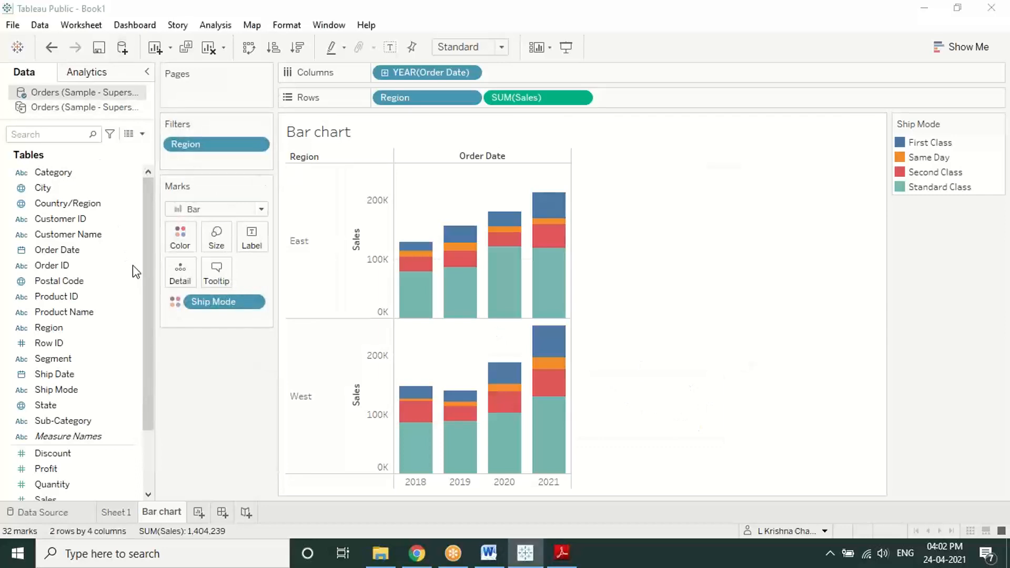
{"action": "left_click_drag", "start_coordinate": [478, 190], "coordinate": [352, 197]}
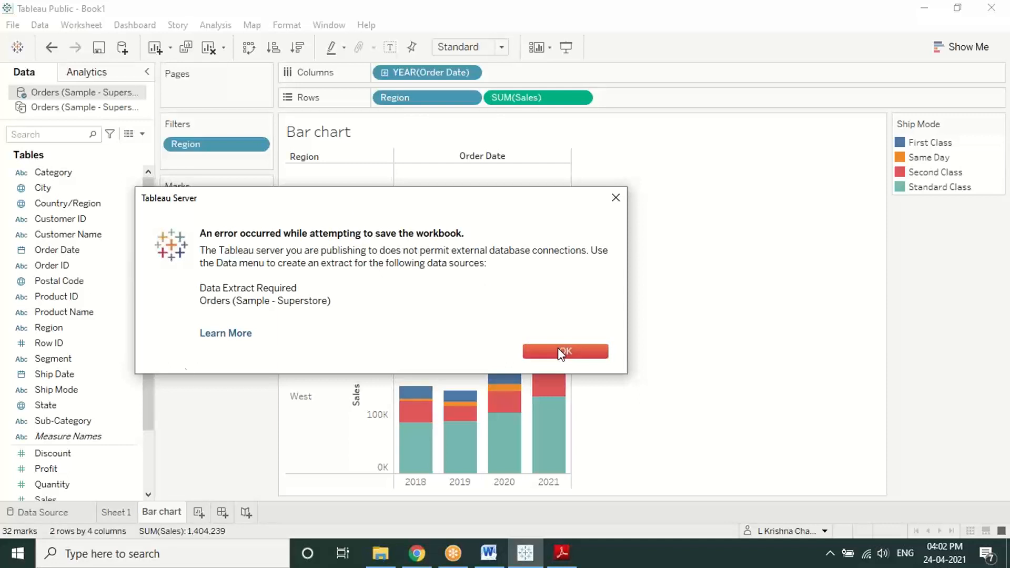
{"action": "left_click", "coordinate": [614, 196]}
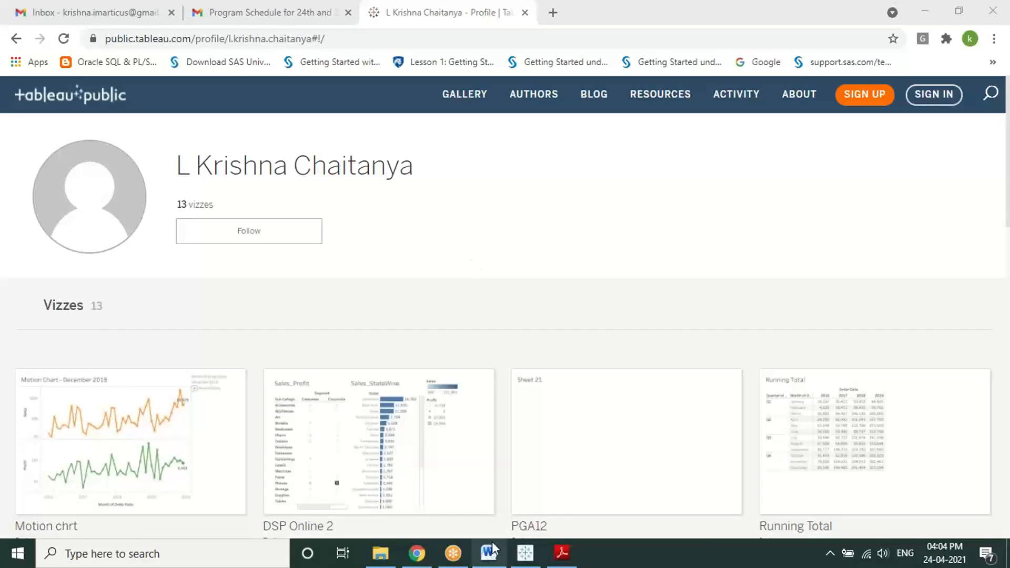
Step: Bring the Tableau Public Bar chart workbook back to the front and show its File menu
{"action": "left_click", "coordinate": [525, 552]}
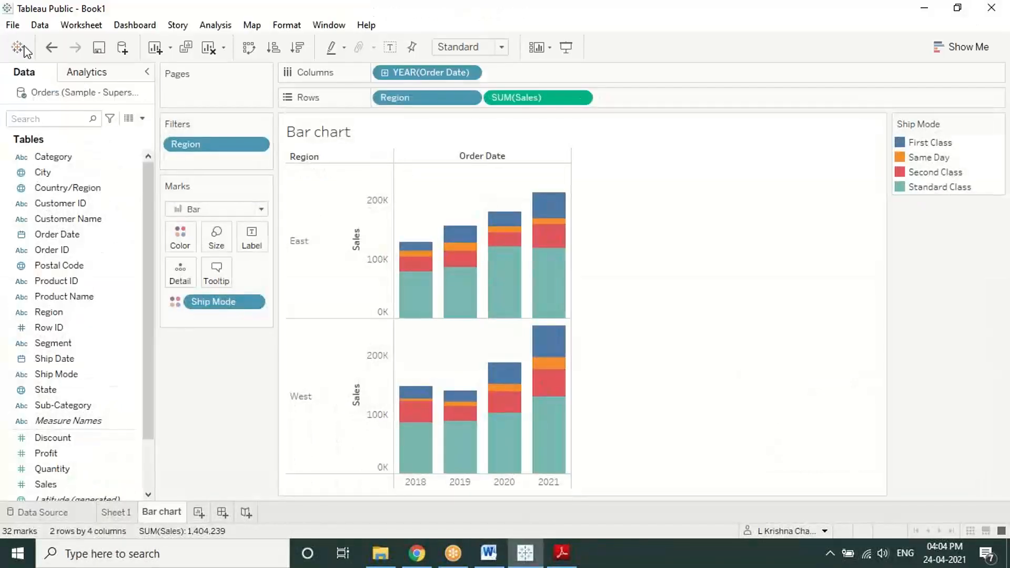
{"action": "left_click", "coordinate": [12, 25]}
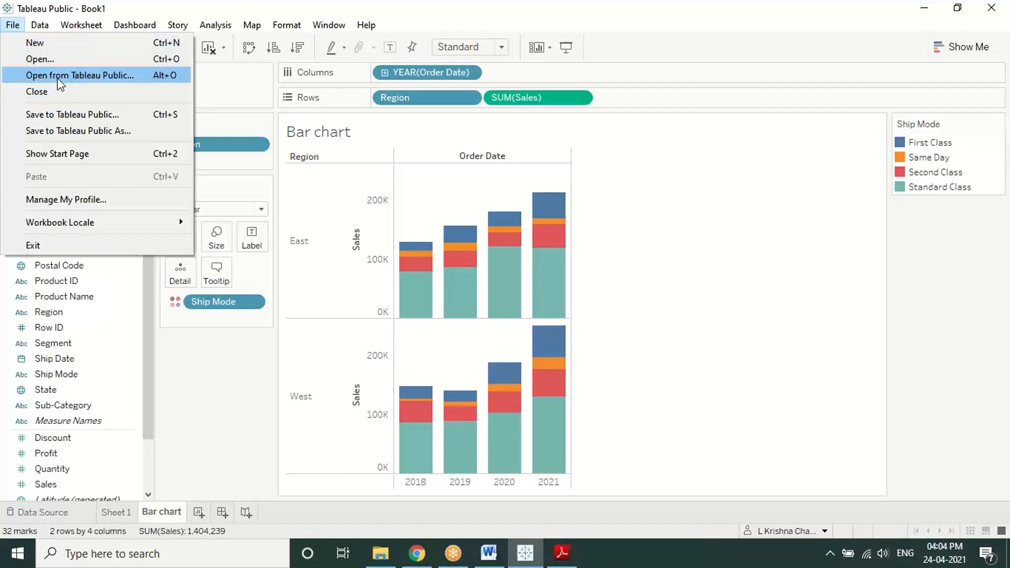
Step: Open the published Combination workbook from Tableau Public
{"action": "left_click", "coordinate": [56, 78]}
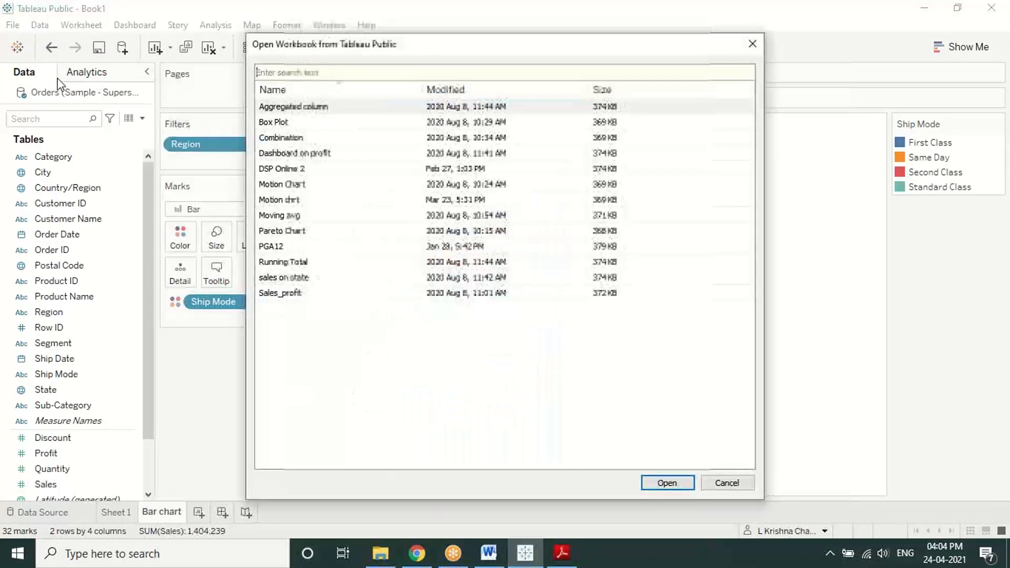
{"action": "left_click_drag", "start_coordinate": [423, 47], "coordinate": [269, 34]}
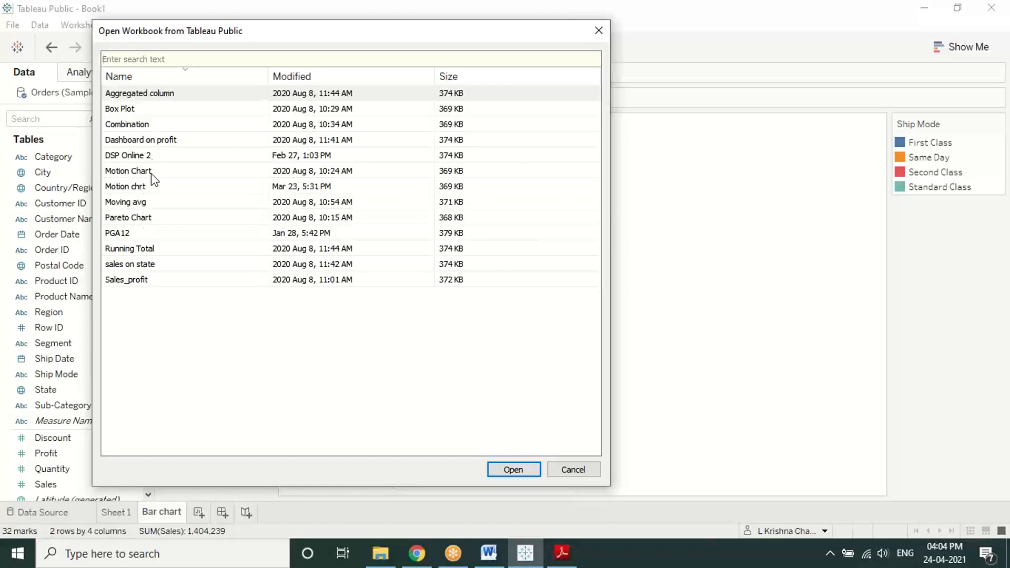
{"action": "left_click", "coordinate": [140, 111]}
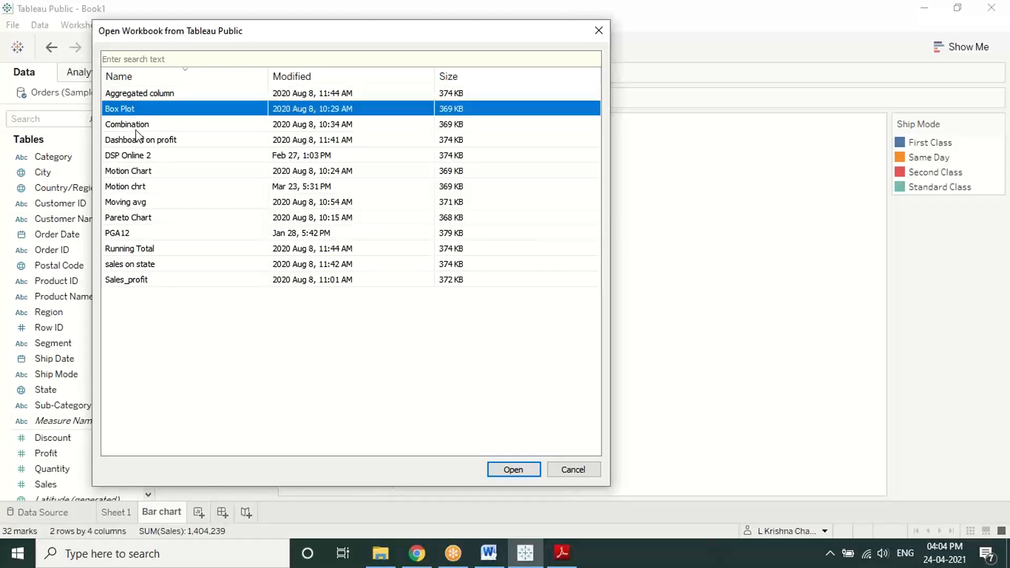
{"action": "left_click", "coordinate": [139, 138]}
{"action": "left_click", "coordinate": [140, 125]}
{"action": "left_click", "coordinate": [510, 476]}
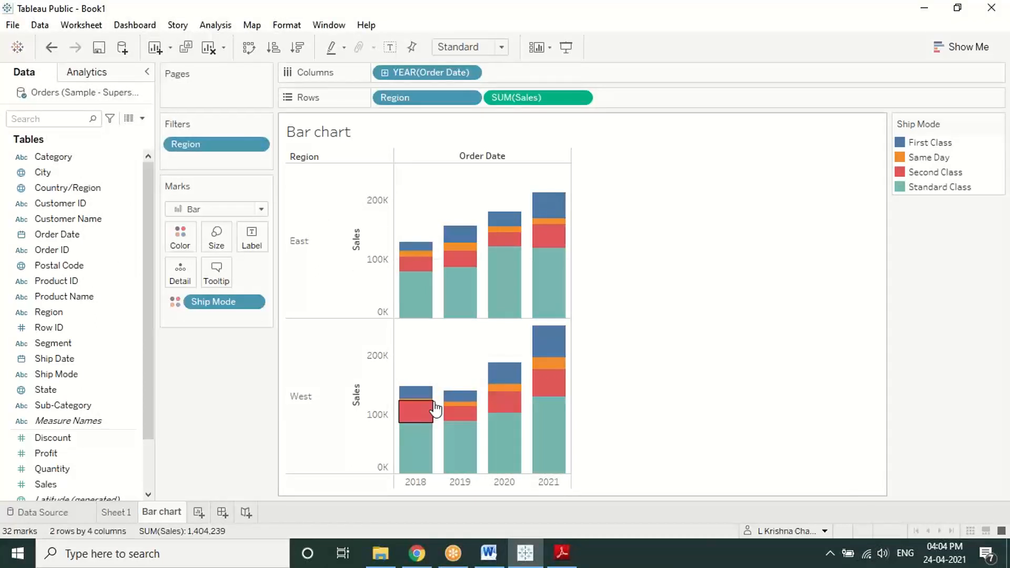
Step: Review the Combination workbook's window, then close it to return to the Bar chart
{"action": "mouse_move", "coordinate": [435, 409]}
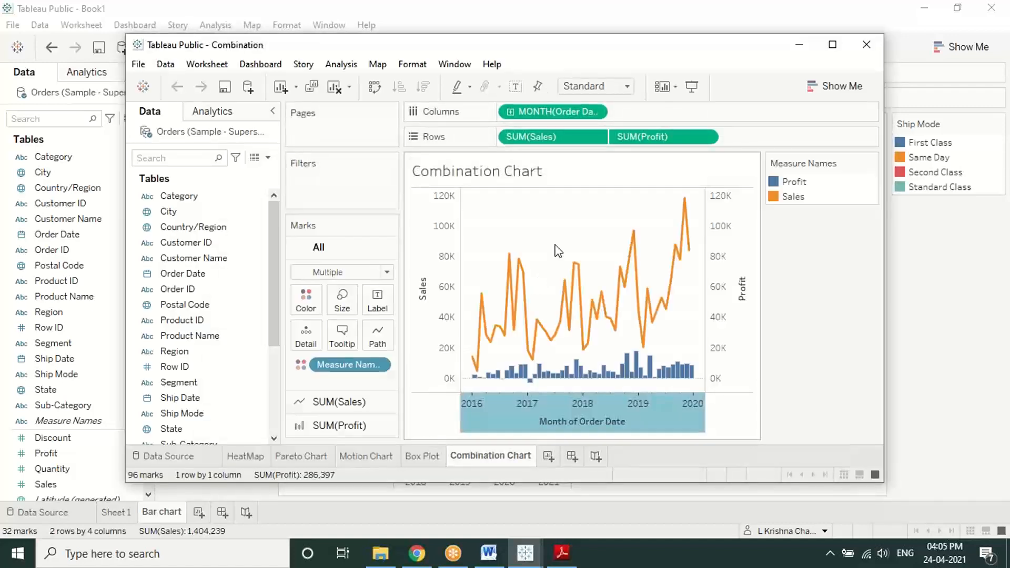
{"action": "left_click_drag", "start_coordinate": [484, 48], "coordinate": [316, 154]}
{"action": "left_click", "coordinate": [545, 164]}
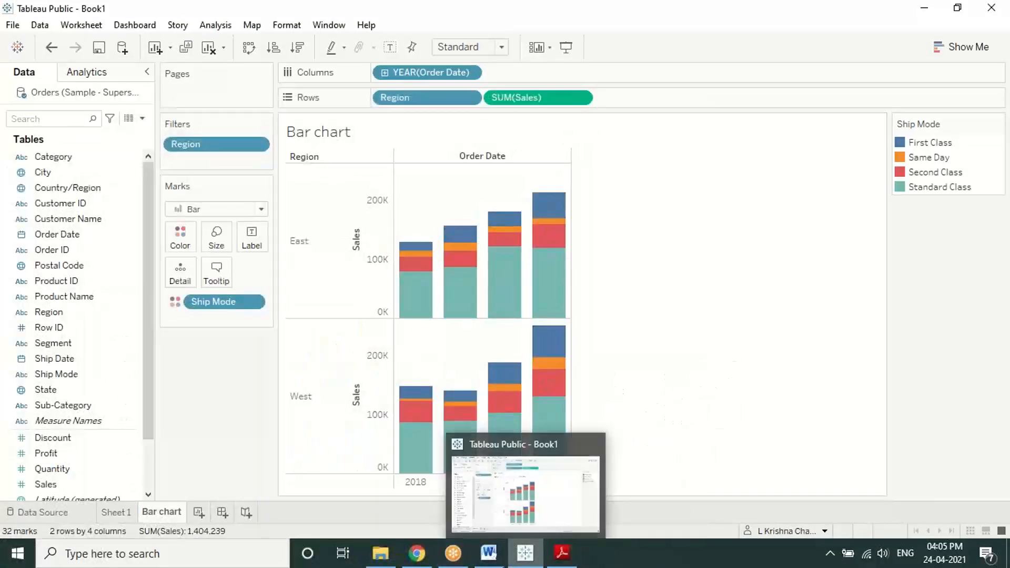
{"action": "left_click", "coordinate": [417, 552]}
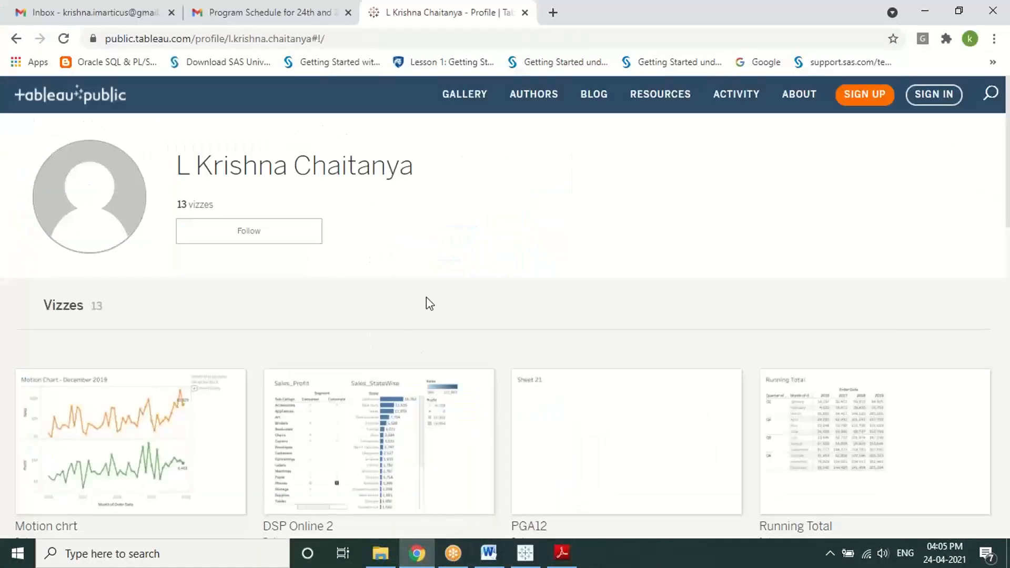
{"action": "scroll", "coordinate": [424, 296], "scroll_direction": "down", "scroll_amount": 4}
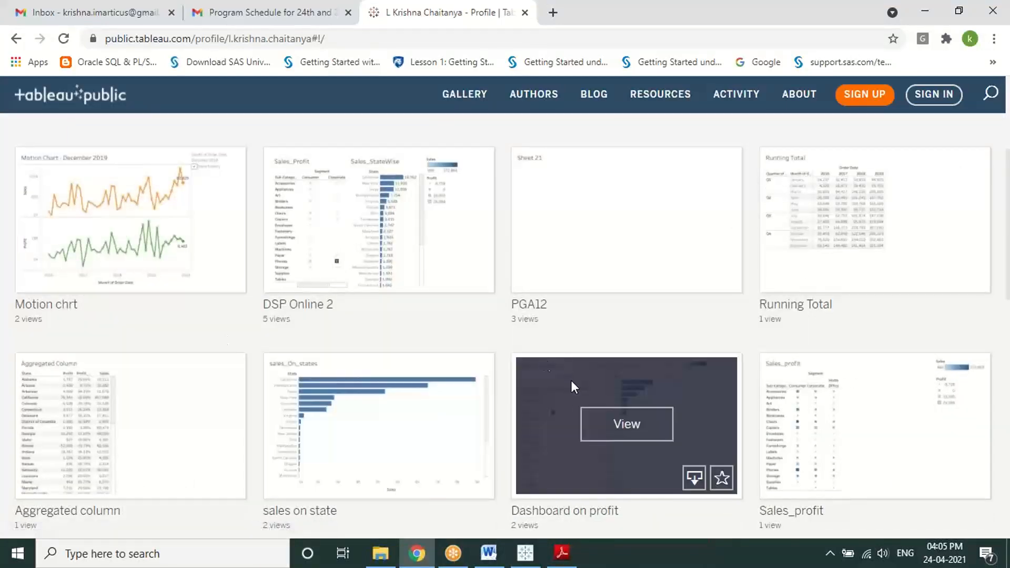
{"action": "scroll", "coordinate": [570, 380], "scroll_direction": "down", "scroll_amount": 3}
{"action": "scroll", "coordinate": [284, 420], "scroll_direction": "down", "scroll_amount": 4}
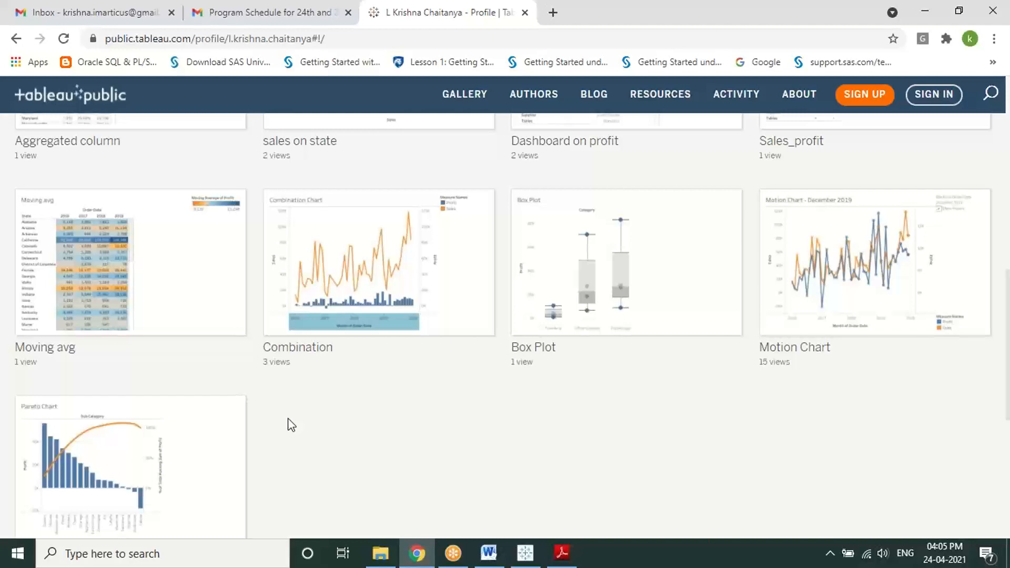
{"action": "scroll", "coordinate": [291, 425], "scroll_direction": "up", "scroll_amount": 11}
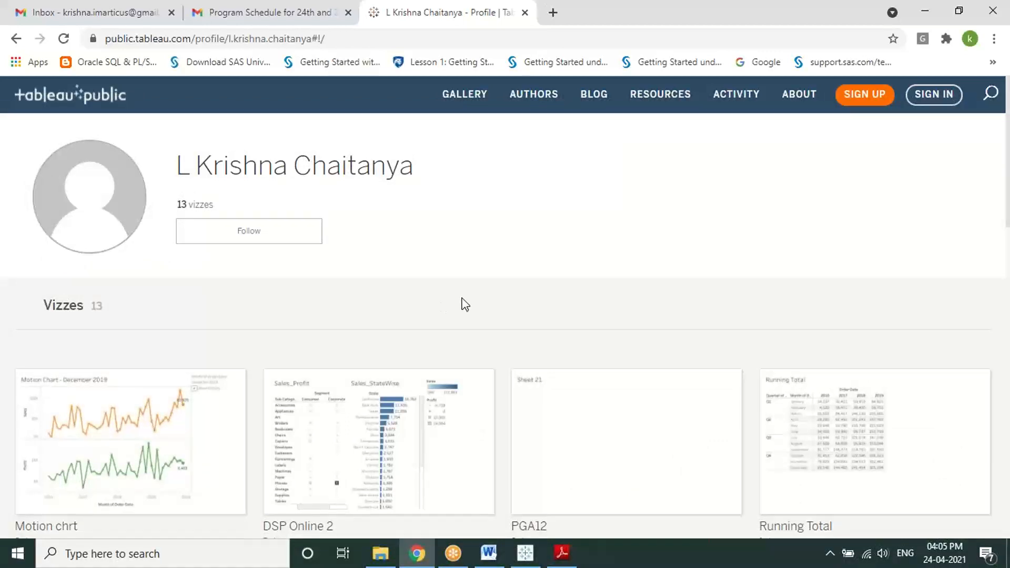
{"action": "left_click", "coordinate": [839, 16]}
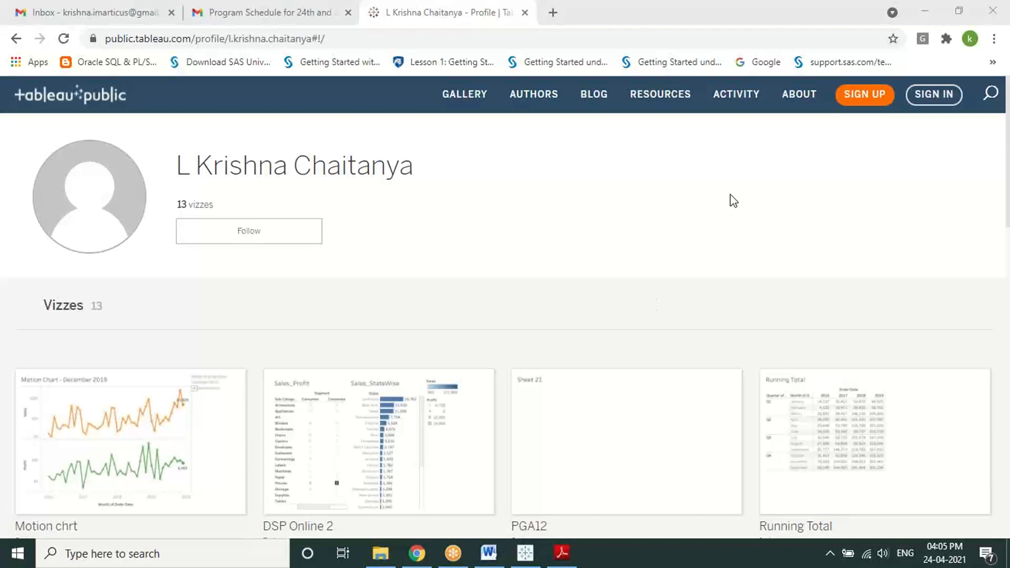
{"action": "left_click", "coordinate": [923, 12]}
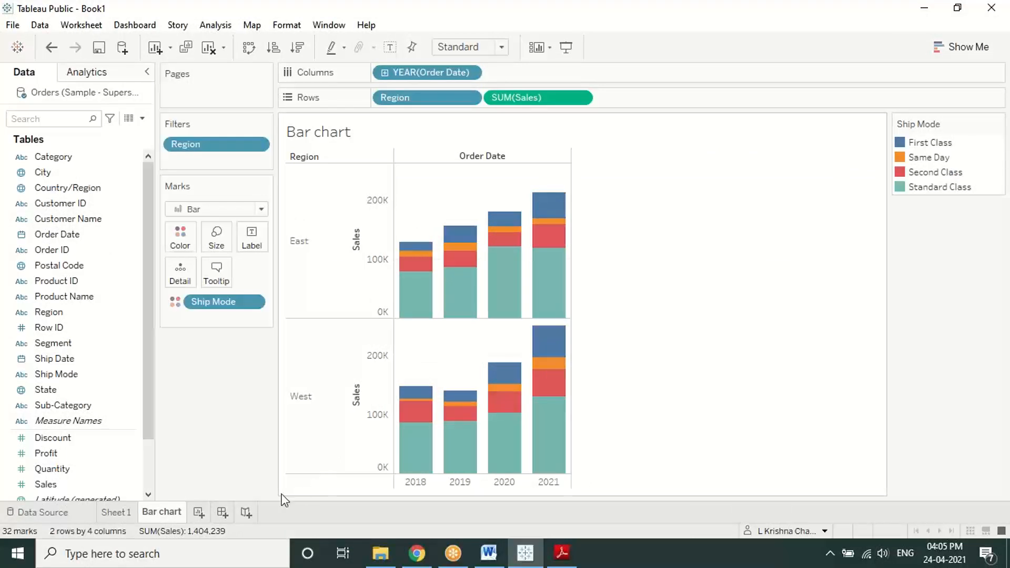
{"action": "mouse_move", "coordinate": [173, 519]}
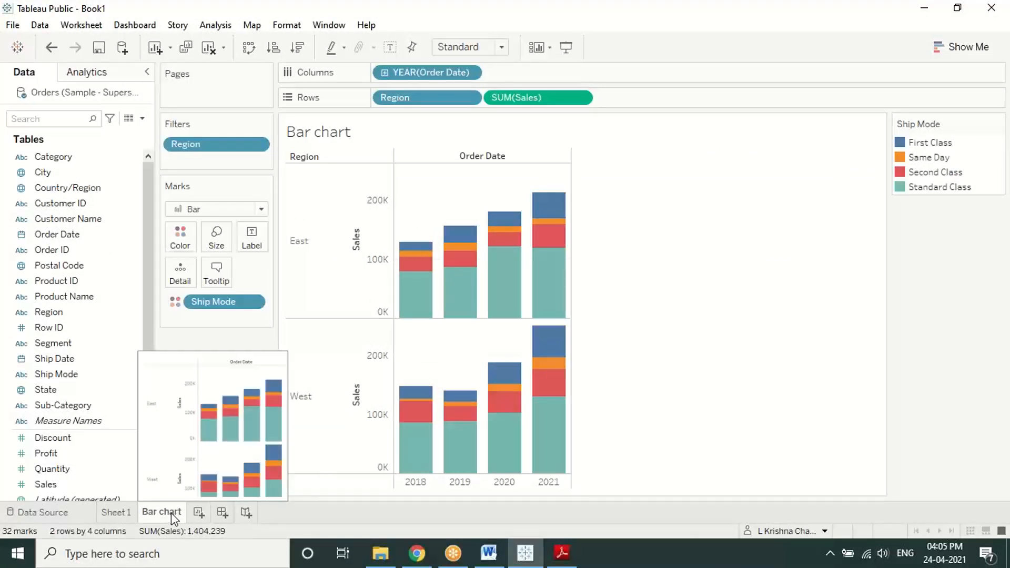
{"action": "left_click", "coordinate": [425, 560]}
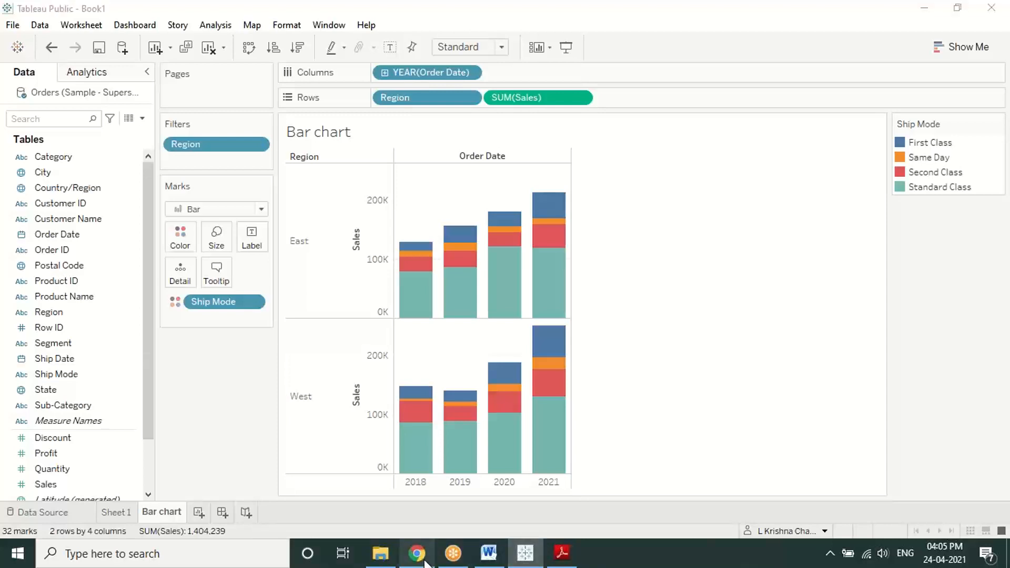
Step: Open the DSP Online 2 viz from the profile page and scroll through it
{"action": "scroll", "coordinate": [386, 415], "scroll_direction": "down", "scroll_amount": 4}
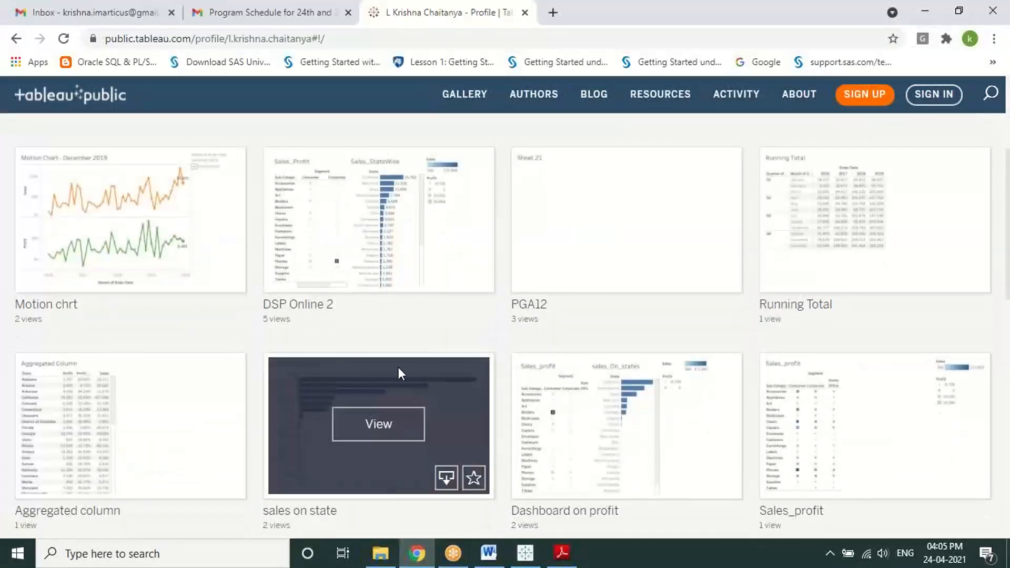
{"action": "left_click", "coordinate": [390, 209]}
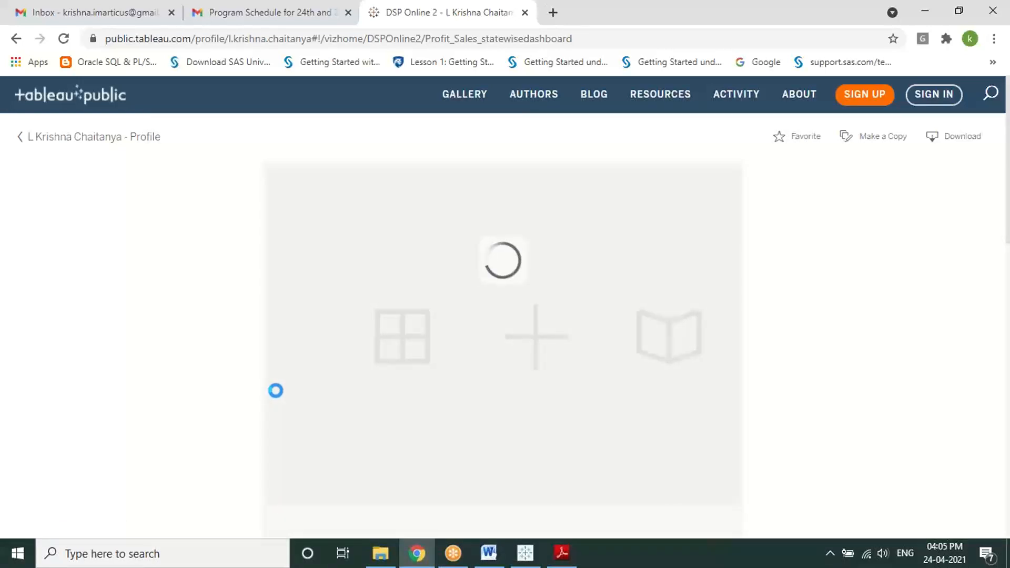
{"action": "scroll", "coordinate": [170, 371], "scroll_direction": "down", "scroll_amount": 2}
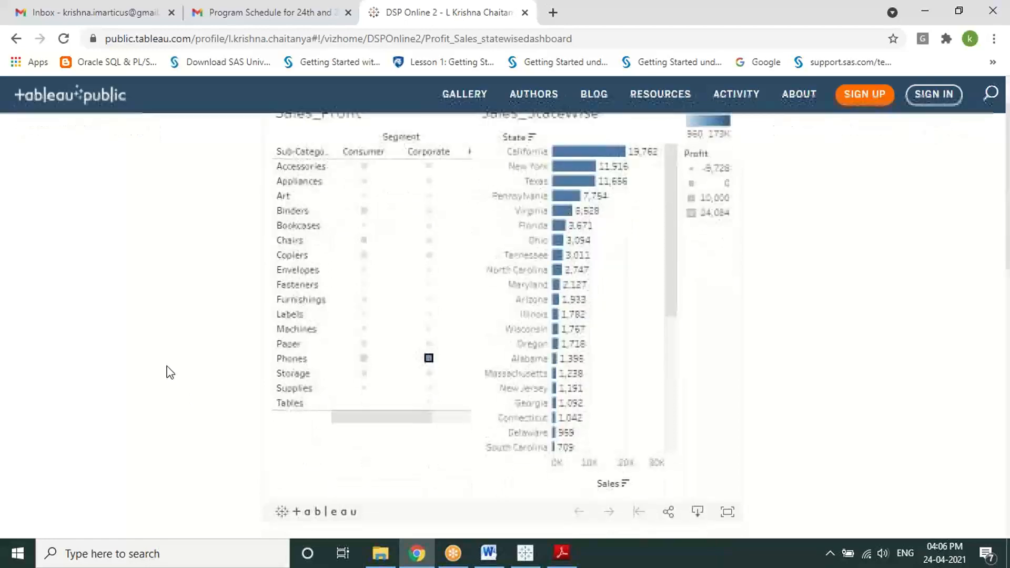
{"action": "scroll", "coordinate": [168, 371], "scroll_direction": "down", "scroll_amount": 3}
{"action": "scroll", "coordinate": [168, 372], "scroll_direction": "down", "scroll_amount": 5}
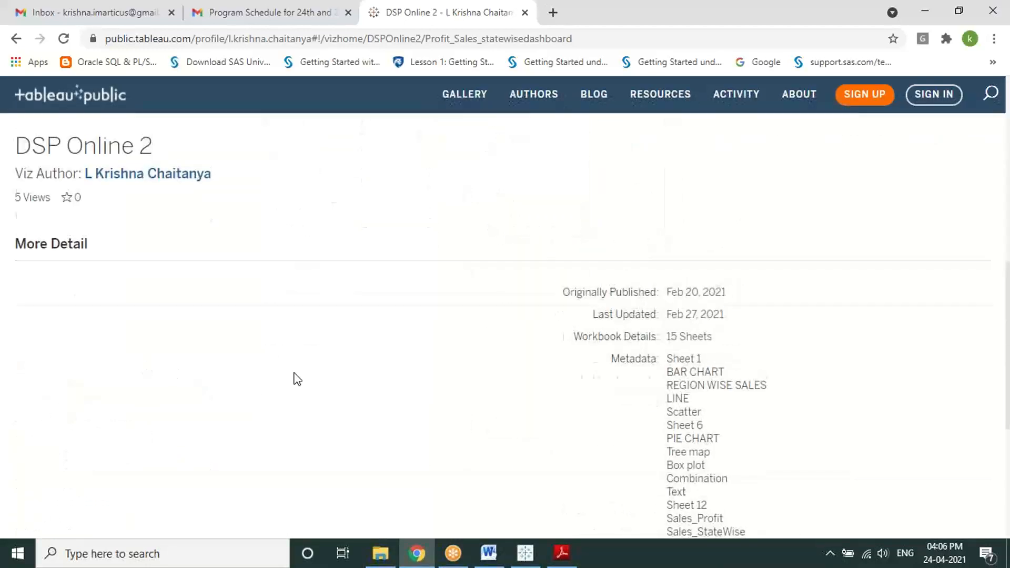
{"action": "scroll", "coordinate": [294, 378], "scroll_direction": "up", "scroll_amount": 10}
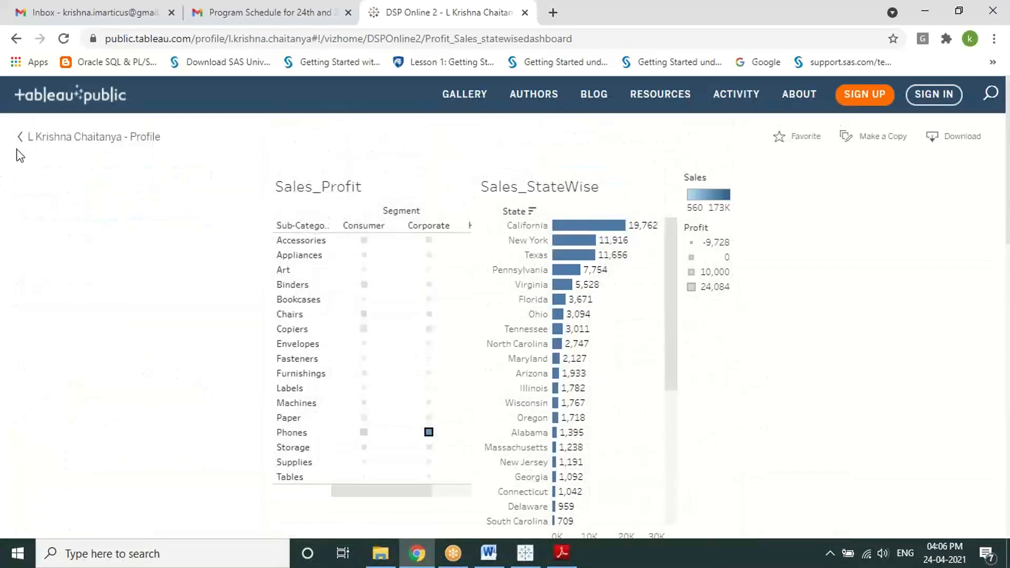
Step: Return to the author's profile, browse the viz thumbnails, and minimize the browser
{"action": "left_click", "coordinate": [20, 138]}
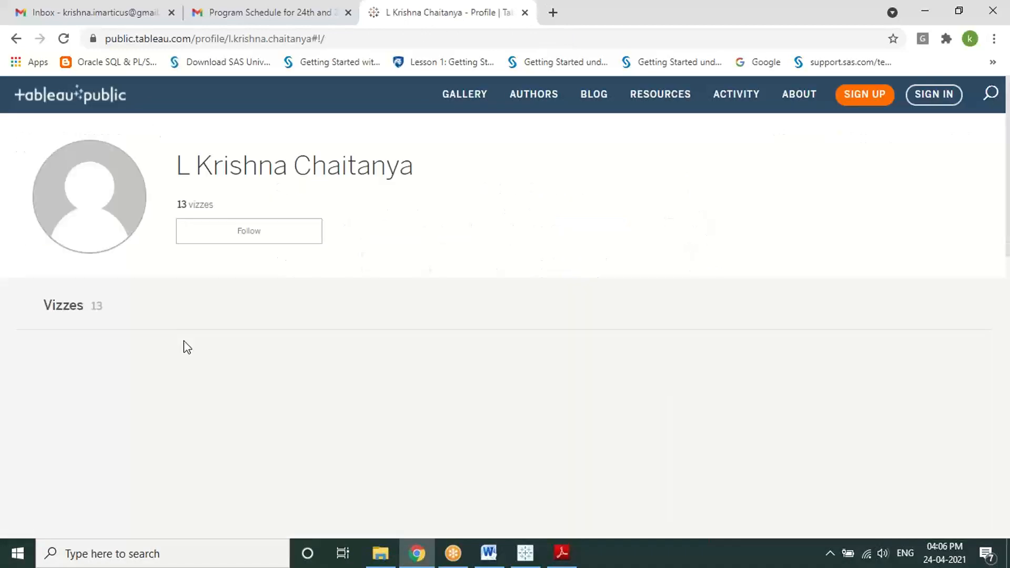
{"action": "scroll", "coordinate": [163, 396], "scroll_direction": "down", "scroll_amount": 4}
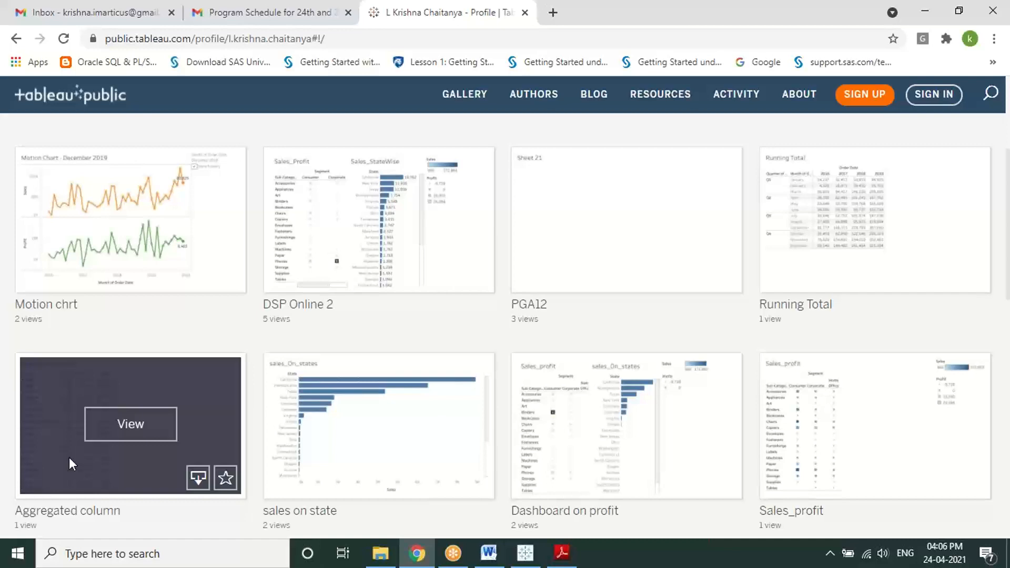
{"action": "scroll", "coordinate": [70, 458], "scroll_direction": "down", "scroll_amount": 4}
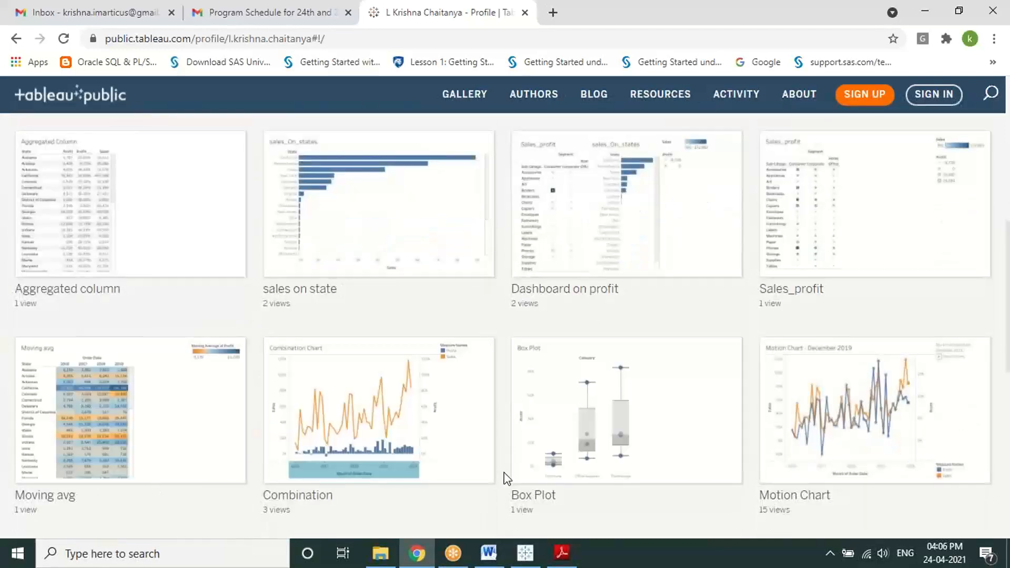
{"action": "mouse_move", "coordinate": [513, 464]}
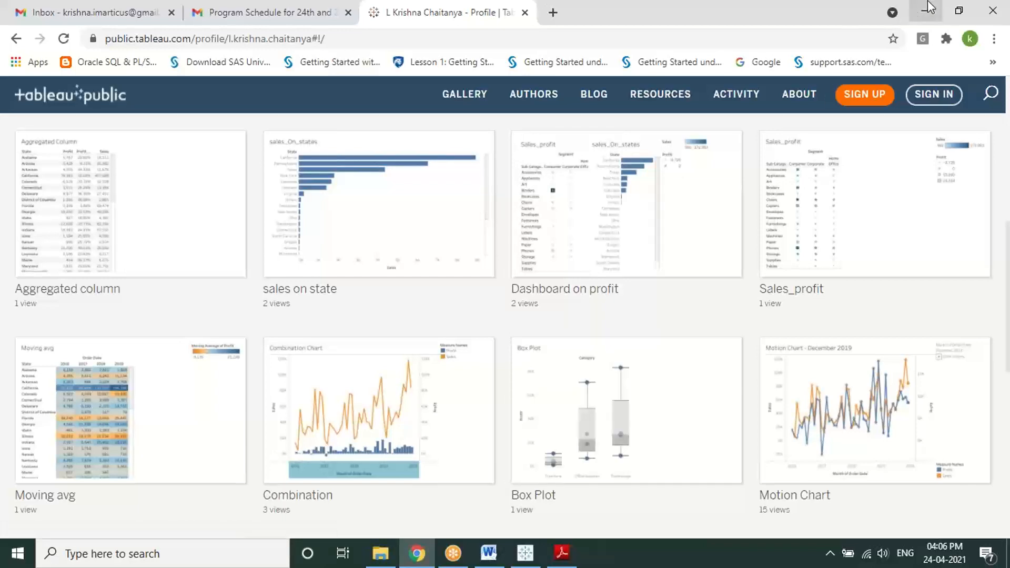
{"action": "left_click", "coordinate": [928, 11]}
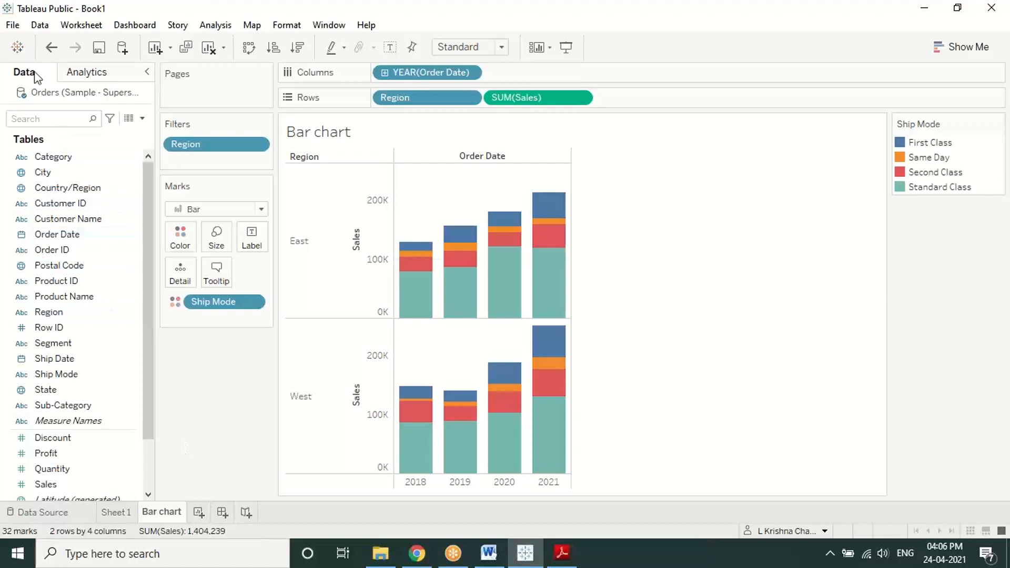
Step: Add a new blank worksheet, Sheet 3, to Book1 after the Bar chart sheet
{"action": "left_click", "coordinate": [23, 26]}
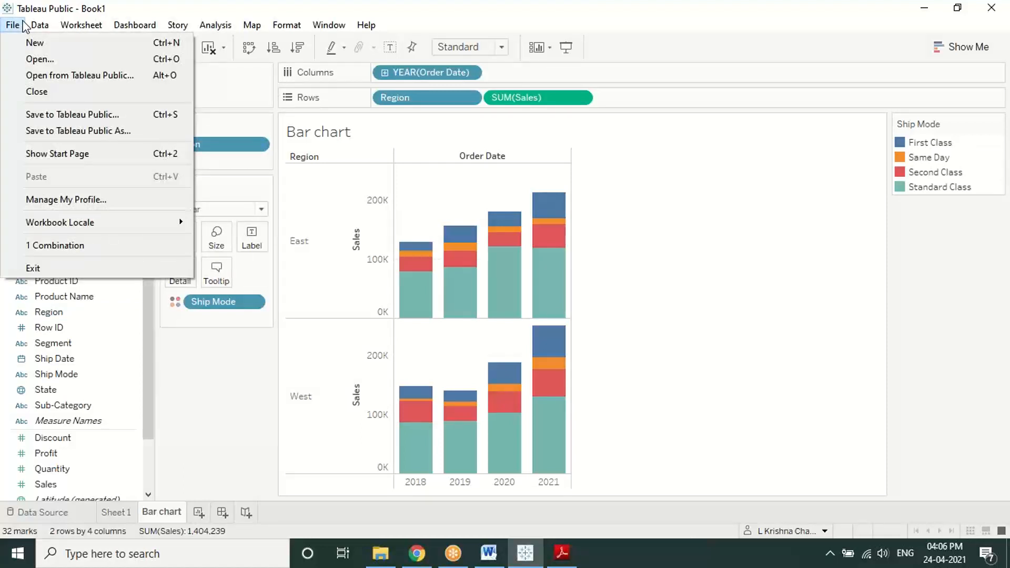
{"action": "left_click", "coordinate": [248, 390]}
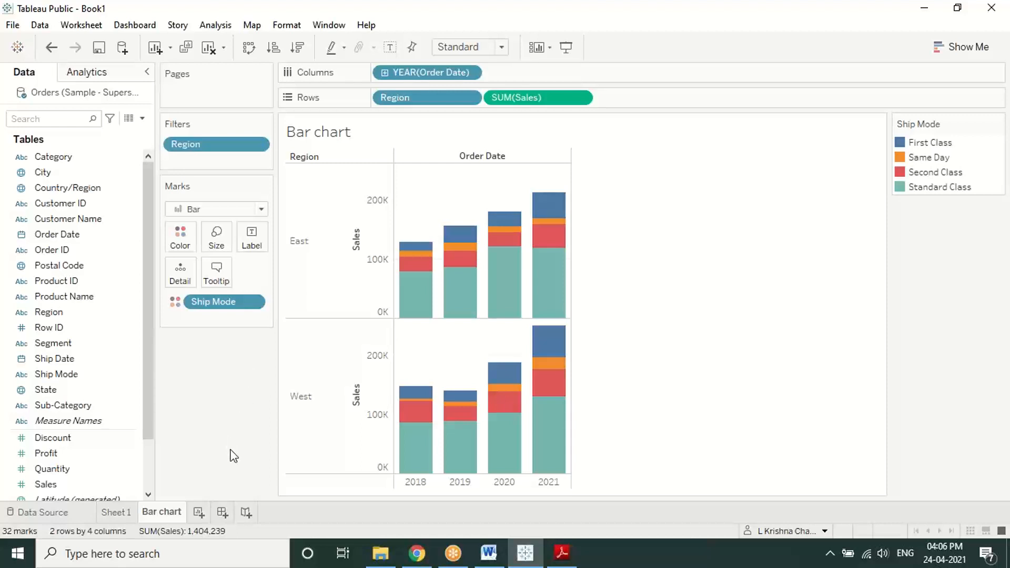
{"action": "left_click", "coordinate": [198, 511]}
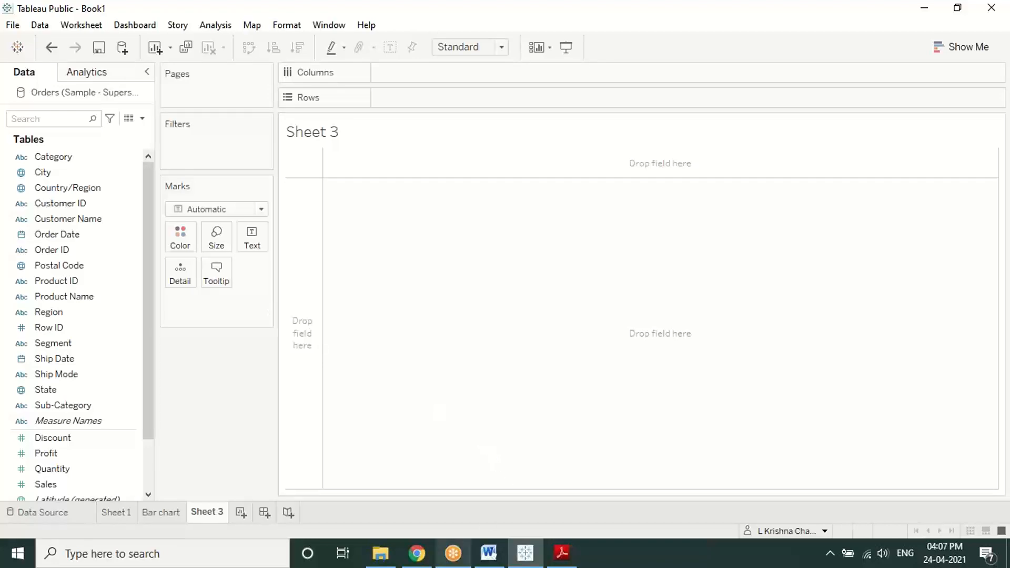
Step: Minimize Tableau and scroll through the PDF notes
{"action": "left_click", "coordinate": [528, 559]}
{"action": "scroll", "coordinate": [471, 418], "scroll_direction": "down", "scroll_amount": 5}
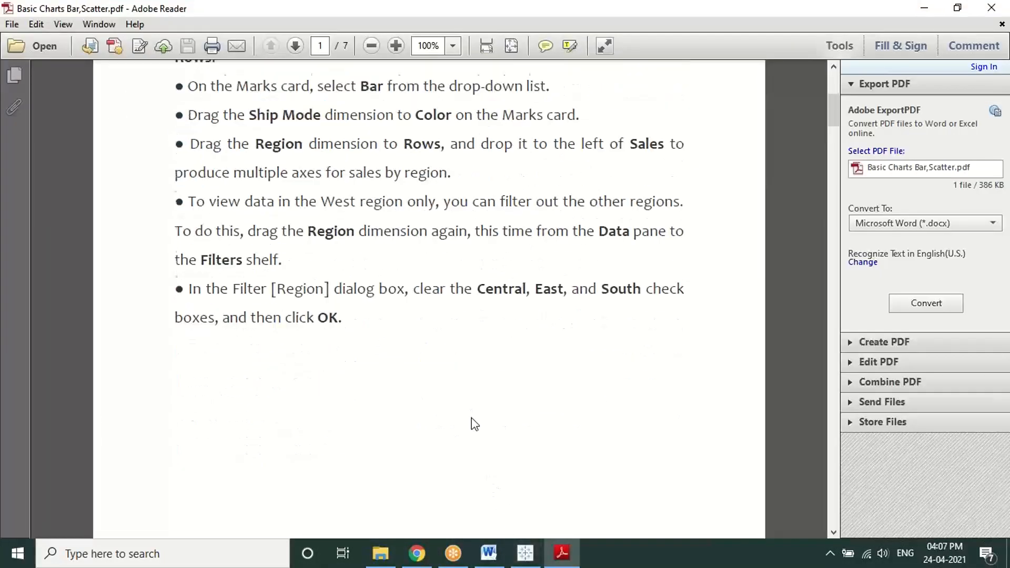
{"action": "scroll", "coordinate": [473, 412], "scroll_direction": "down", "scroll_amount": 10}
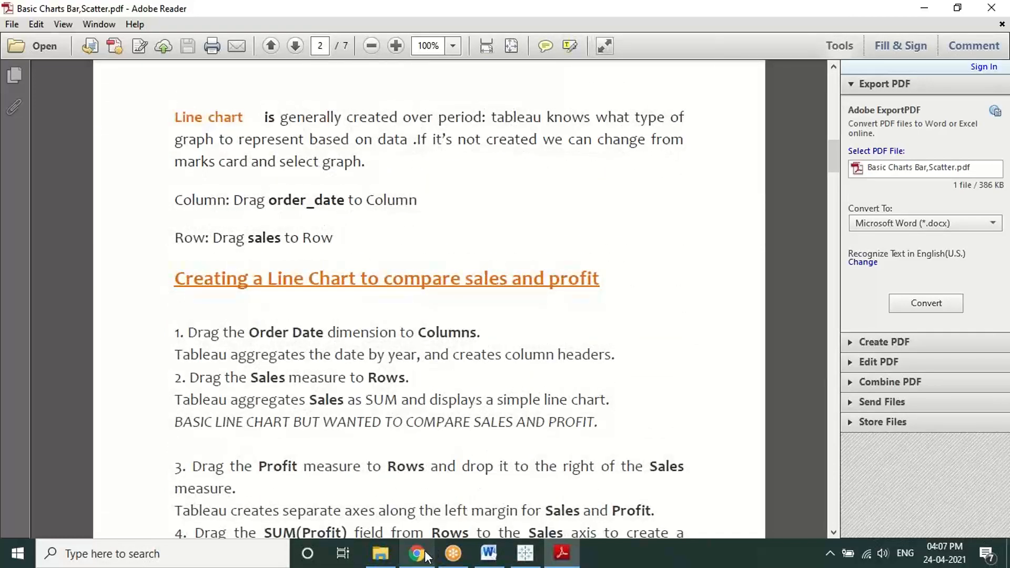
Step: Bring back the profile page and sign in to Tableau Public, staying signed in
{"action": "mouse_move", "coordinate": [427, 556]}
{"action": "left_click", "coordinate": [427, 512]}
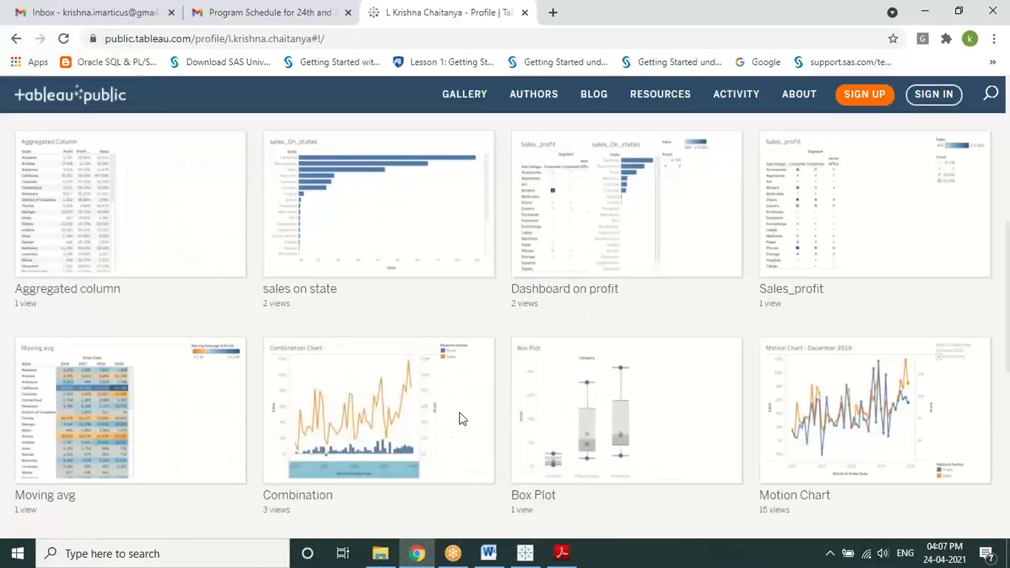
{"action": "mouse_move", "coordinate": [459, 410]}
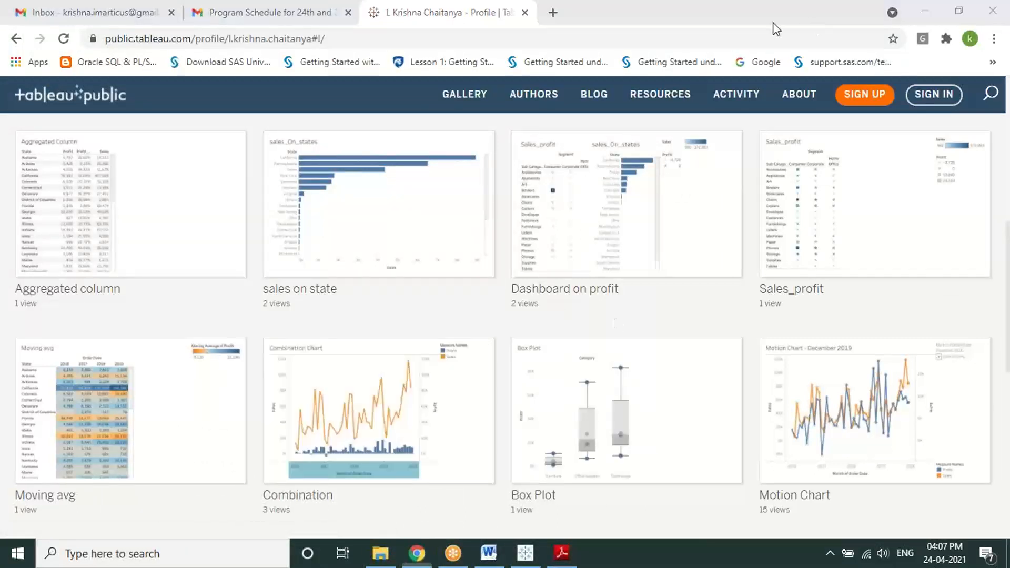
{"action": "left_click", "coordinate": [933, 94]}
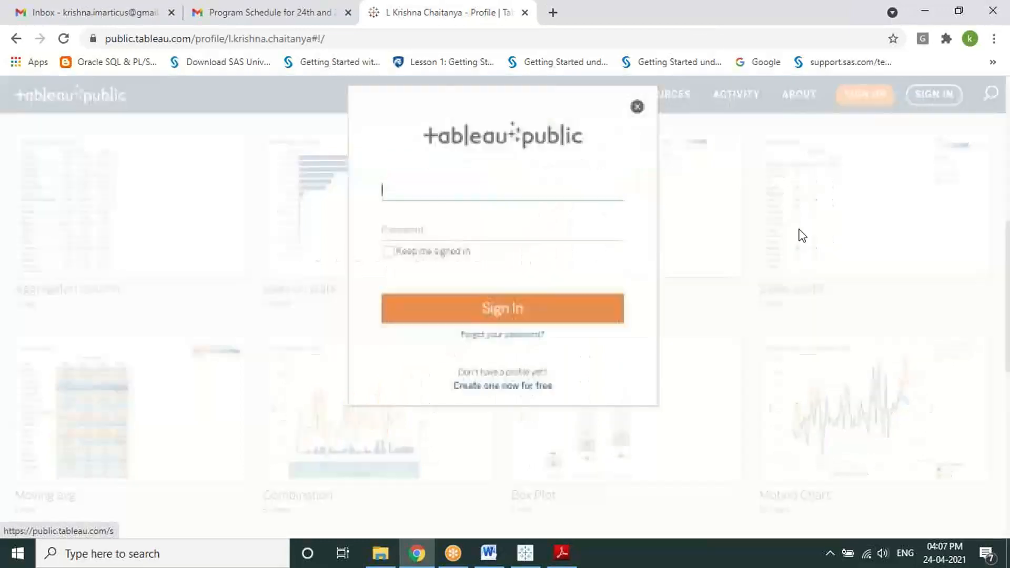
{"action": "left_click", "coordinate": [404, 252]}
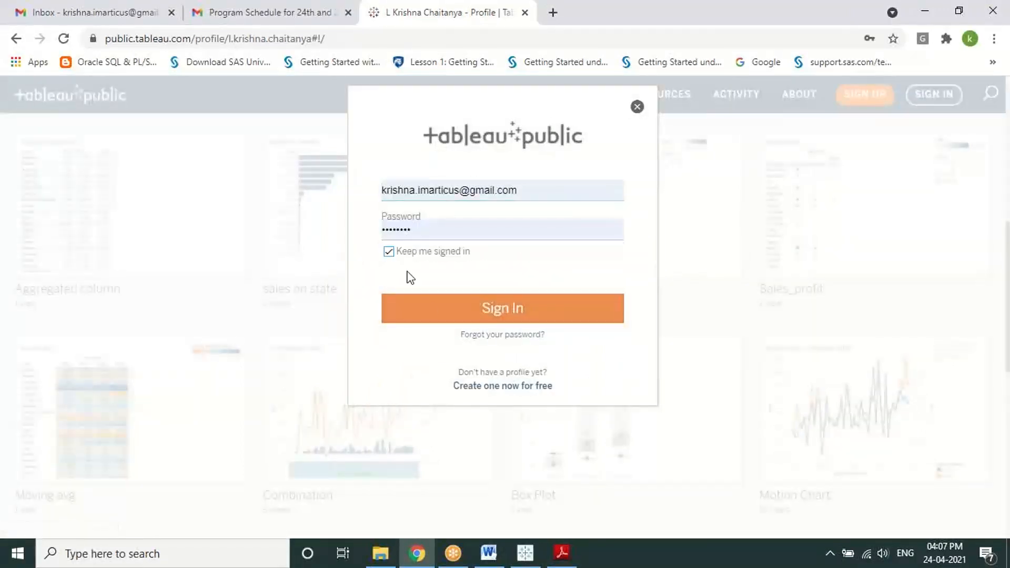
{"action": "left_click", "coordinate": [440, 315]}
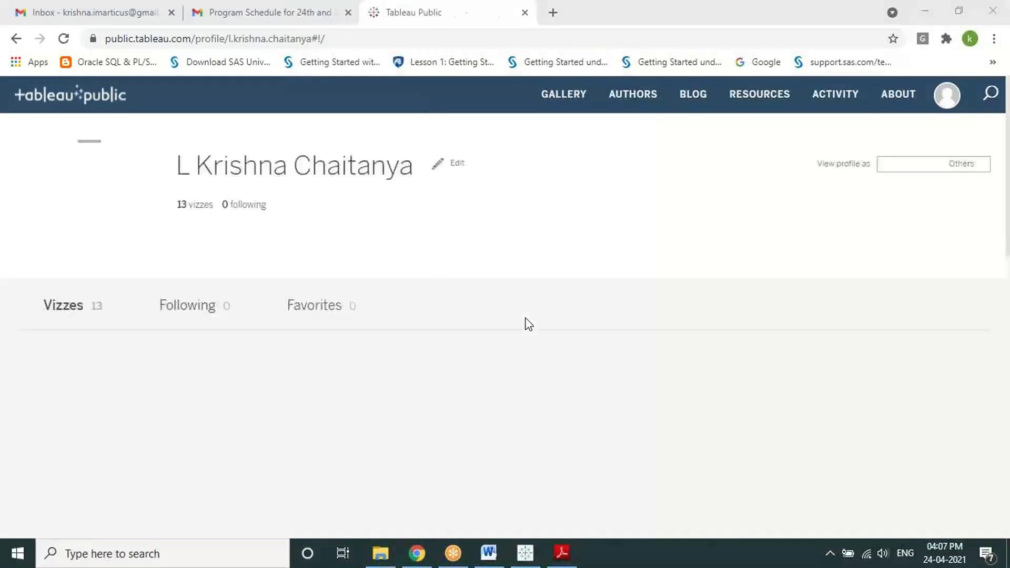
Step: Open the Running Total viz, then return to the profile's list of vizzes
{"action": "scroll", "coordinate": [536, 323], "scroll_direction": "down", "scroll_amount": 3}
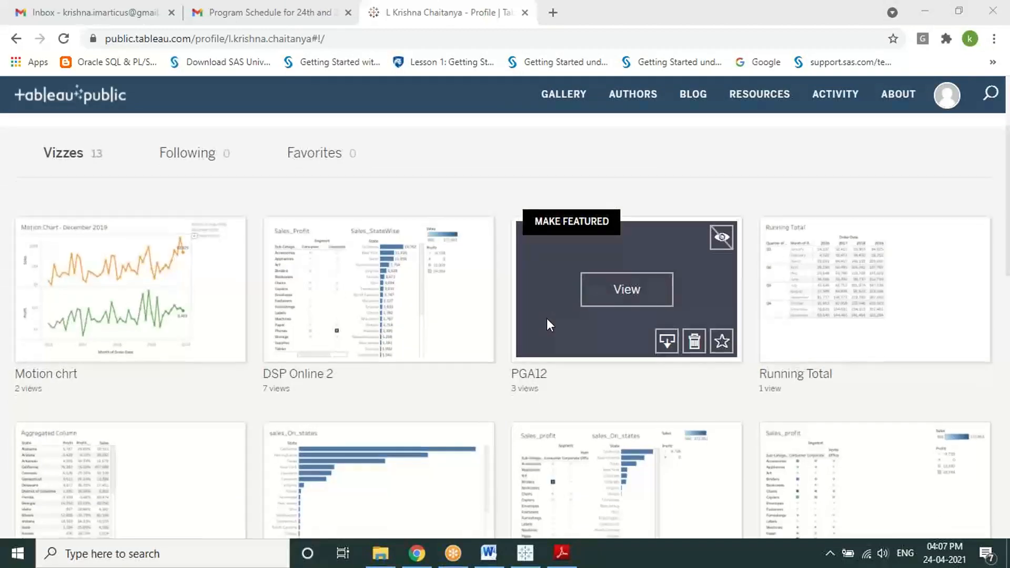
{"action": "scroll", "coordinate": [547, 319], "scroll_direction": "down", "scroll_amount": 3}
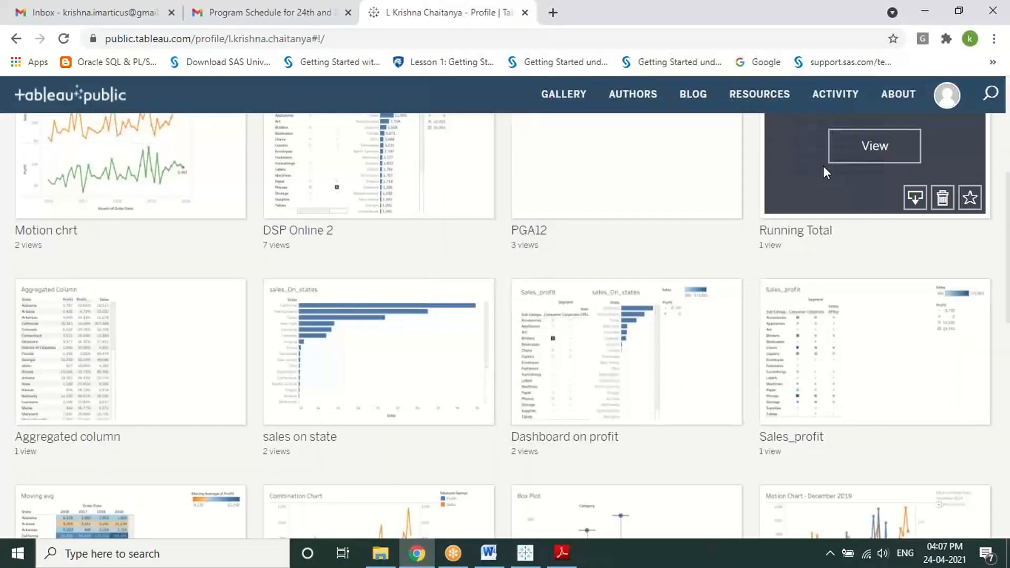
{"action": "left_click", "coordinate": [865, 152]}
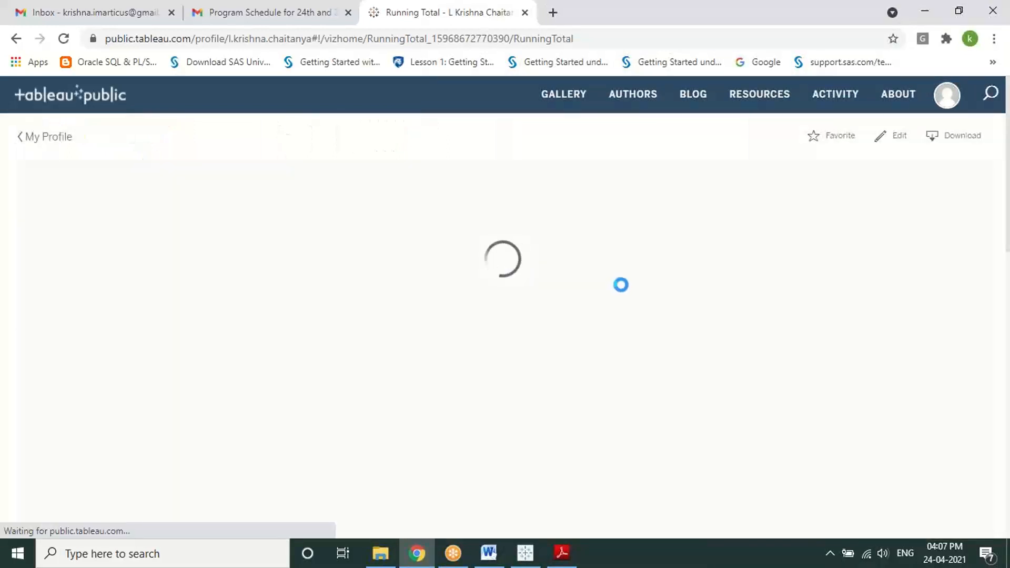
{"action": "scroll", "coordinate": [238, 227], "scroll_direction": "down", "scroll_amount": 3}
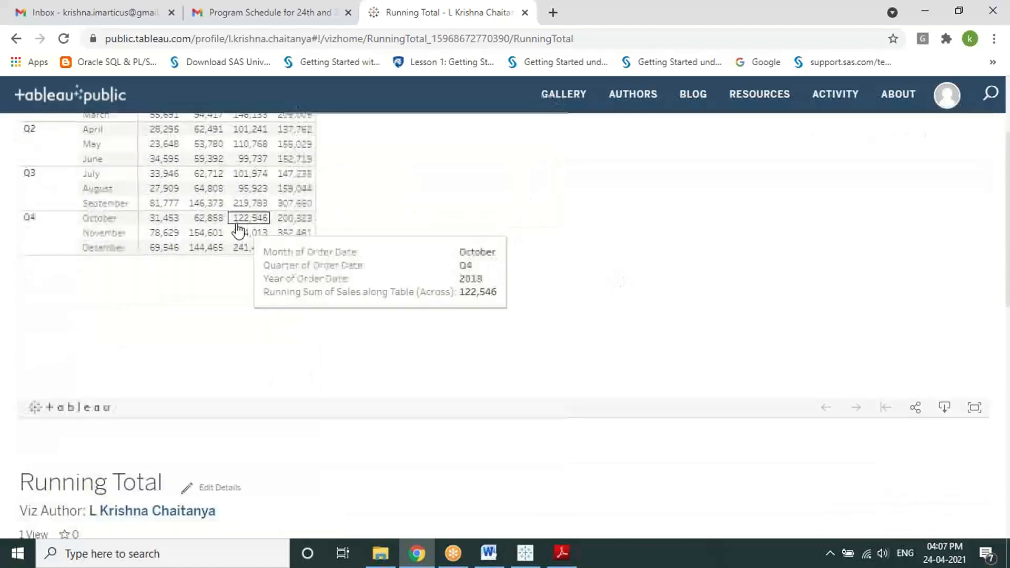
{"action": "scroll", "coordinate": [234, 228], "scroll_direction": "up", "scroll_amount": 3}
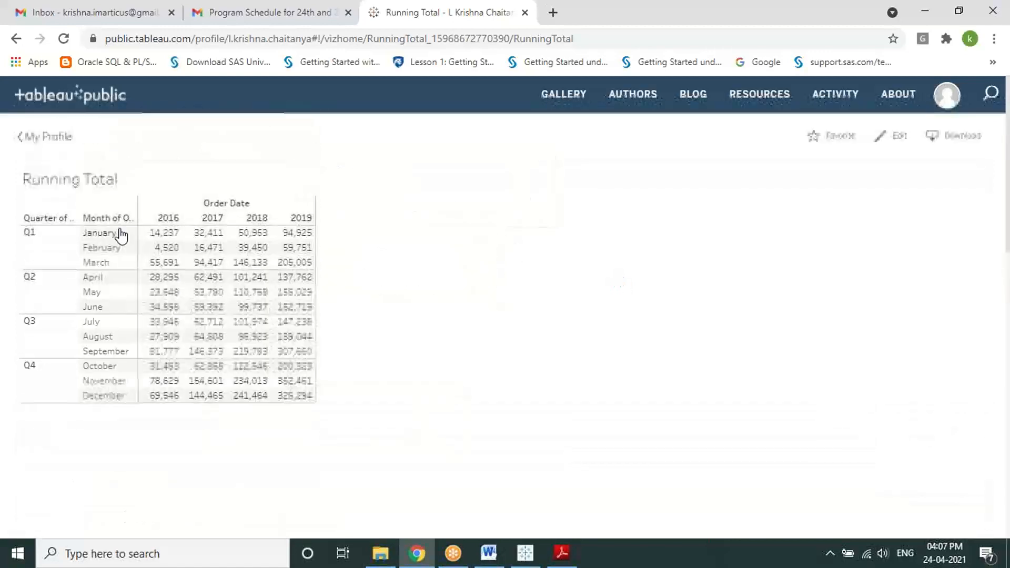
{"action": "left_click", "coordinate": [19, 138]}
Step: Switch to the desktop Book1 workbook showing the empty Sheet 3
{"action": "scroll", "coordinate": [483, 314], "scroll_direction": "down", "scroll_amount": 4}
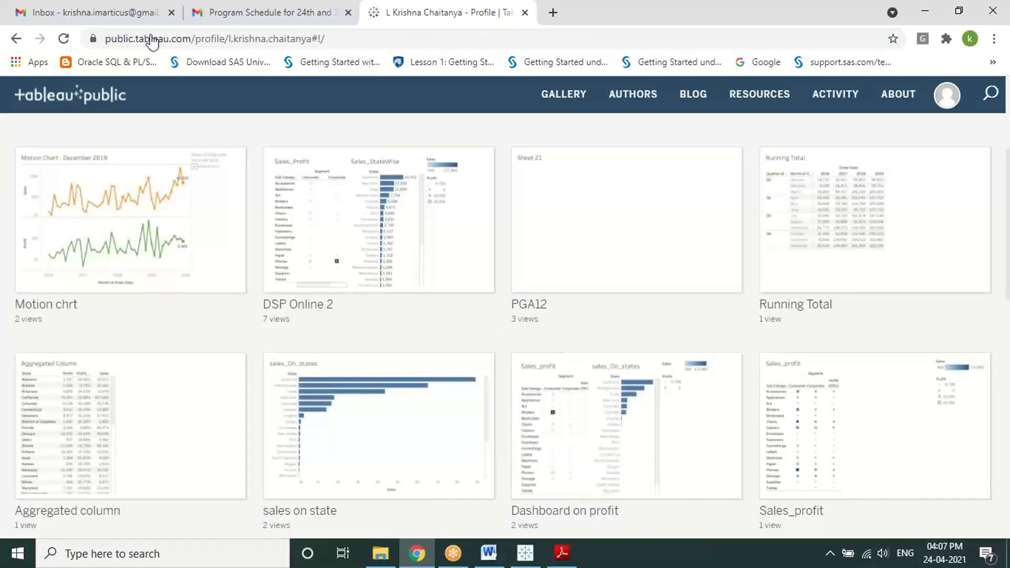
{"action": "mouse_move", "coordinate": [528, 500]}
{"action": "left_click", "coordinate": [525, 552]}
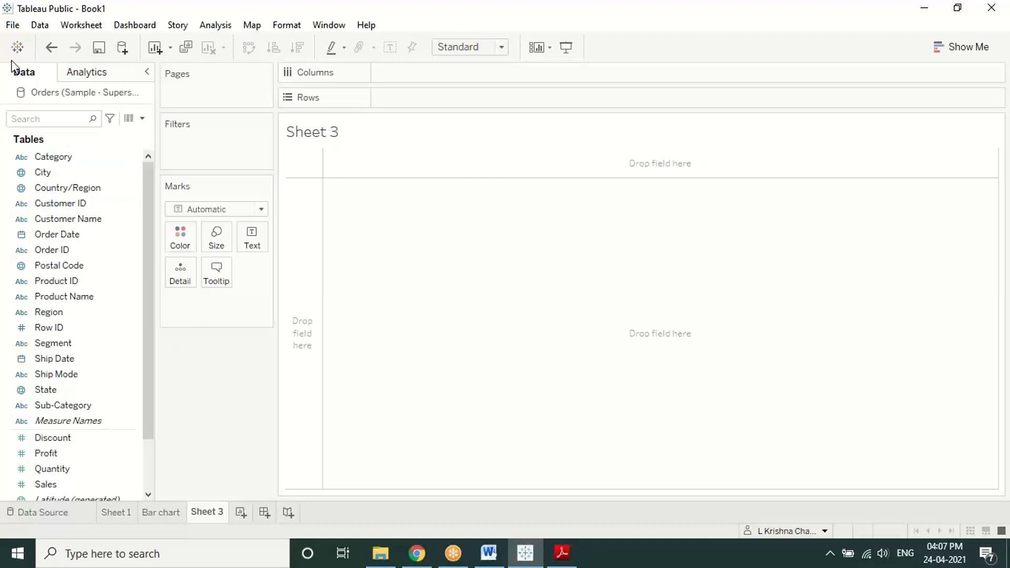
Step: Attempt saving Book1 to Tableau Public, dismiss the Data Extract Required error, and minimize Tableau
{"action": "left_click", "coordinate": [13, 26]}
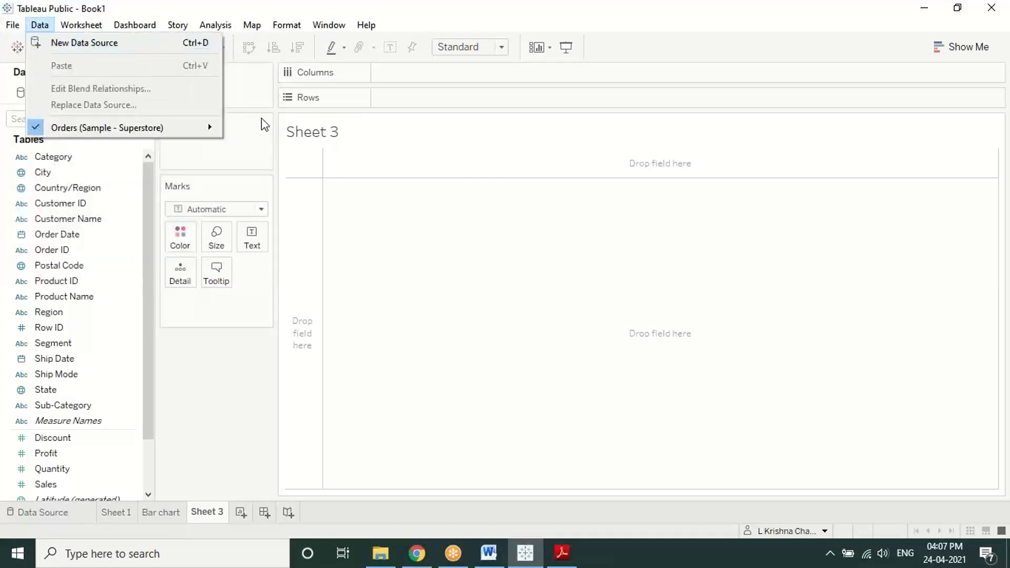
{"action": "left_click", "coordinate": [382, 227]}
{"action": "left_click", "coordinate": [99, 48]}
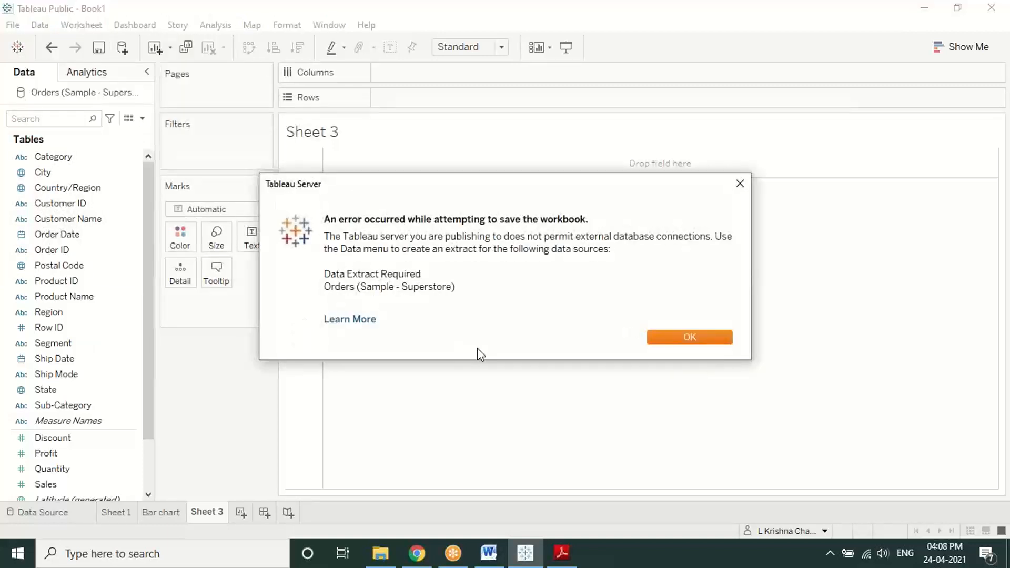
{"action": "left_click", "coordinate": [667, 337]}
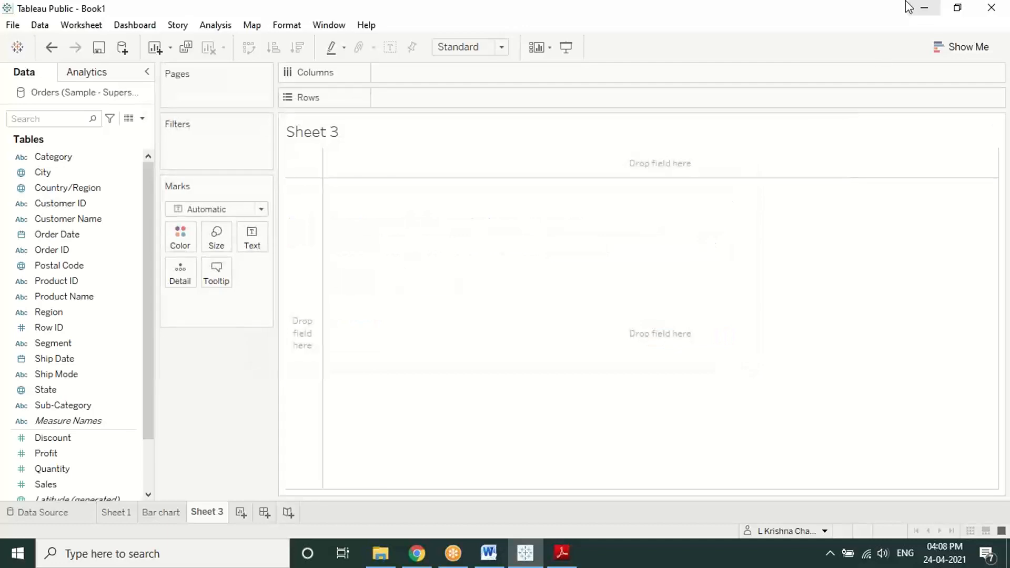
{"action": "left_click", "coordinate": [921, 7]}
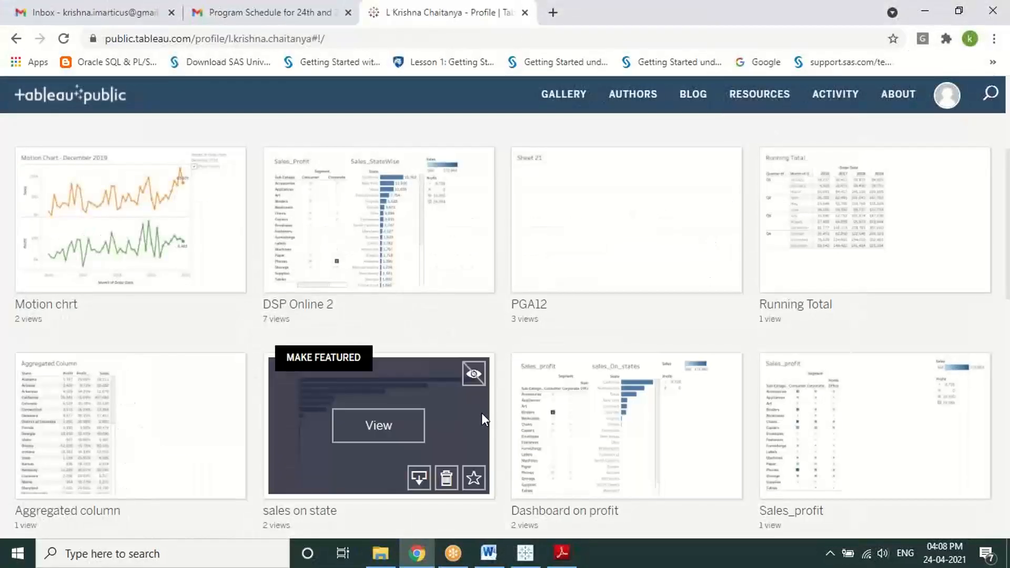
Step: Open the Combination viz from the profile gallery and scroll its monthly Sales-and-Profit chart
{"action": "scroll", "coordinate": [514, 330], "scroll_direction": "down", "scroll_amount": 1}
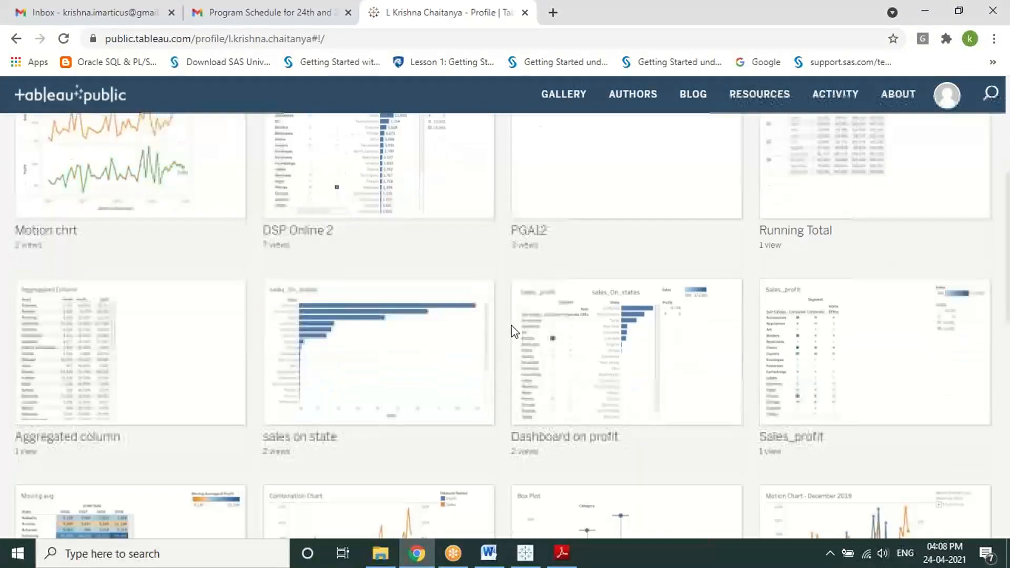
{"action": "mouse_move", "coordinate": [425, 370]}
{"action": "scroll", "coordinate": [396, 359], "scroll_direction": "down", "scroll_amount": 2}
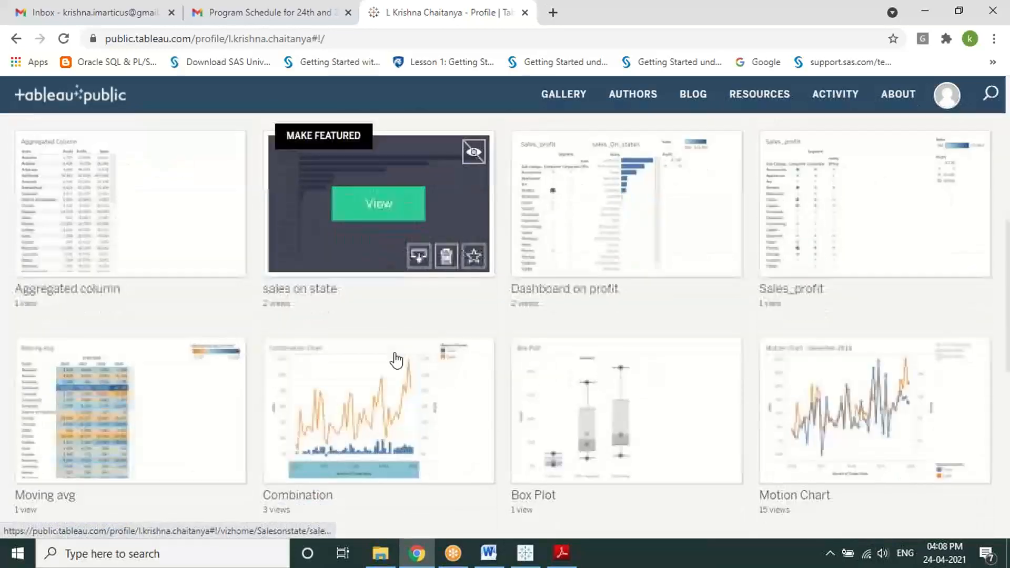
{"action": "scroll", "coordinate": [394, 400], "scroll_direction": "down", "scroll_amount": 2}
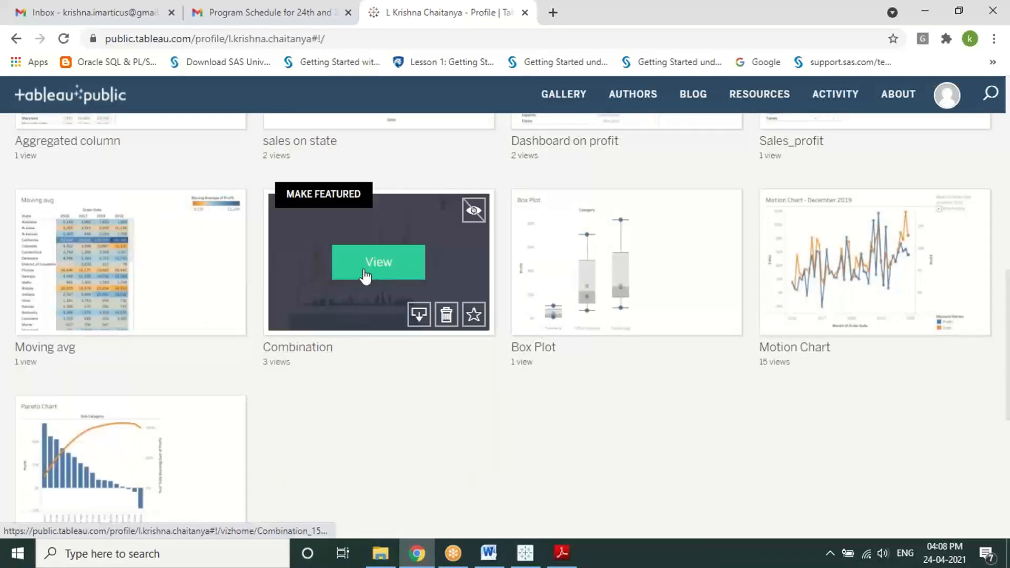
{"action": "left_click", "coordinate": [370, 268]}
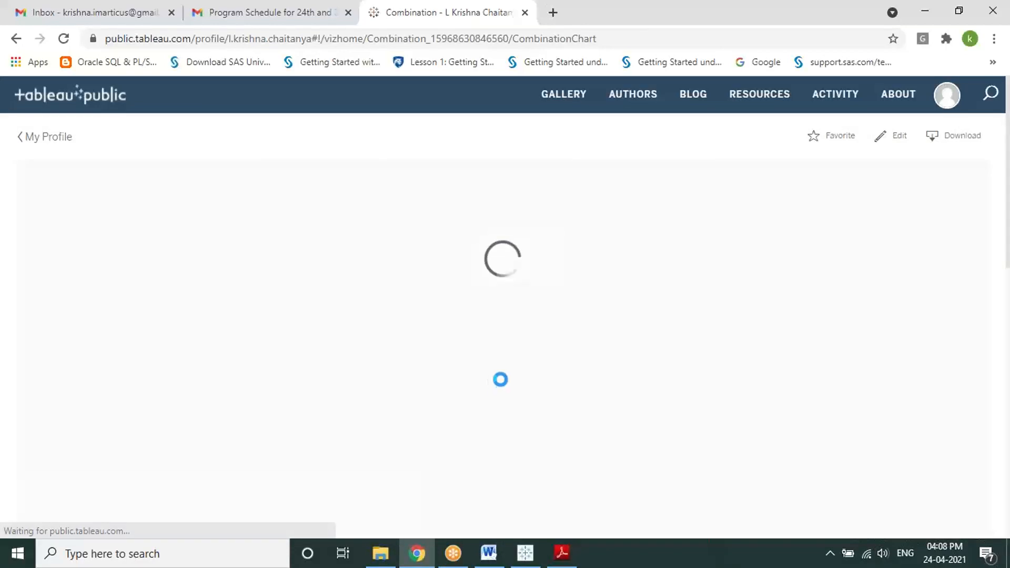
{"action": "scroll", "coordinate": [500, 379], "scroll_direction": "down", "scroll_amount": 3}
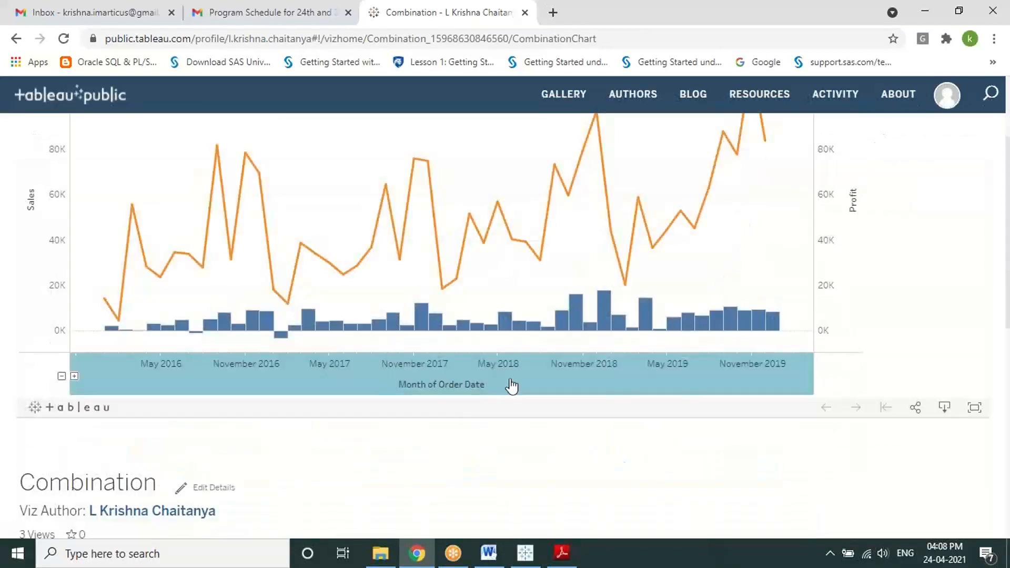
{"action": "scroll", "coordinate": [512, 388], "scroll_direction": "up", "scroll_amount": 2}
{"action": "scroll", "coordinate": [518, 387], "scroll_direction": "down", "scroll_amount": 2}
{"action": "scroll", "coordinate": [515, 380], "scroll_direction": "up", "scroll_amount": 3}
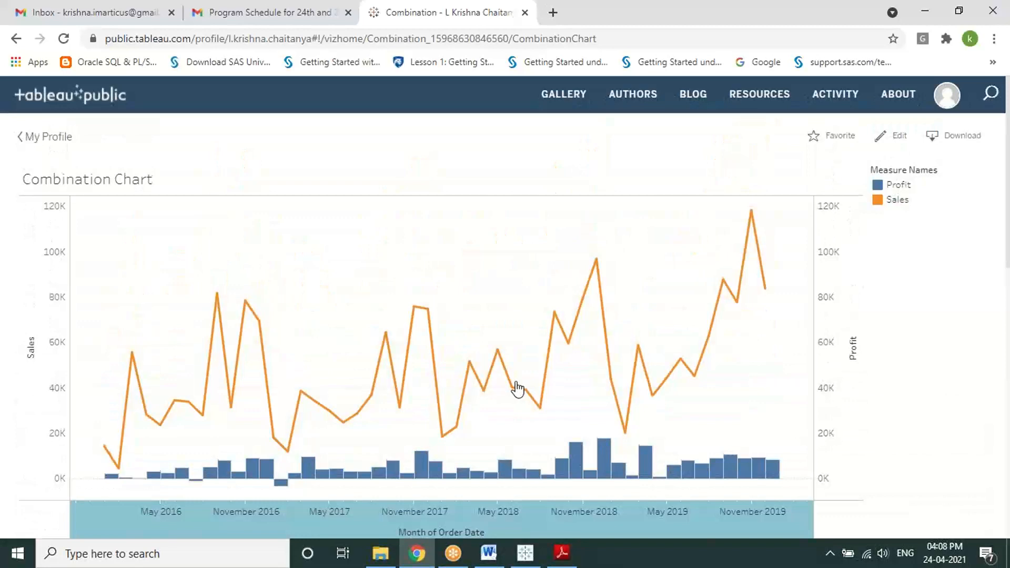
{"action": "scroll", "coordinate": [516, 387], "scroll_direction": "down", "scroll_amount": 3}
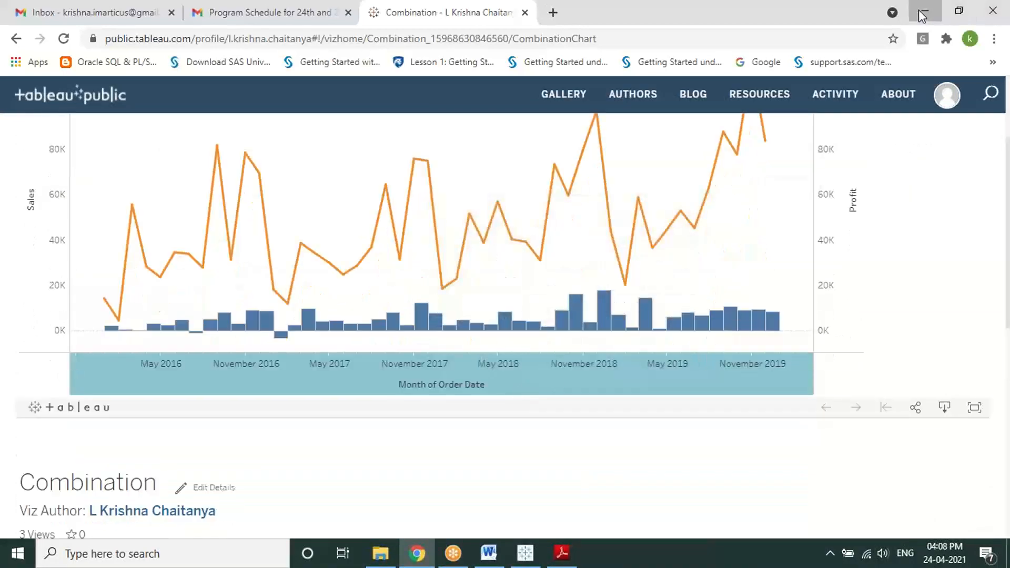
Step: Close Chrome and open the Combination workbook from Tableau Public in the desktop app
{"action": "left_click", "coordinate": [989, 12]}
{"action": "left_click", "coordinate": [524, 553]}
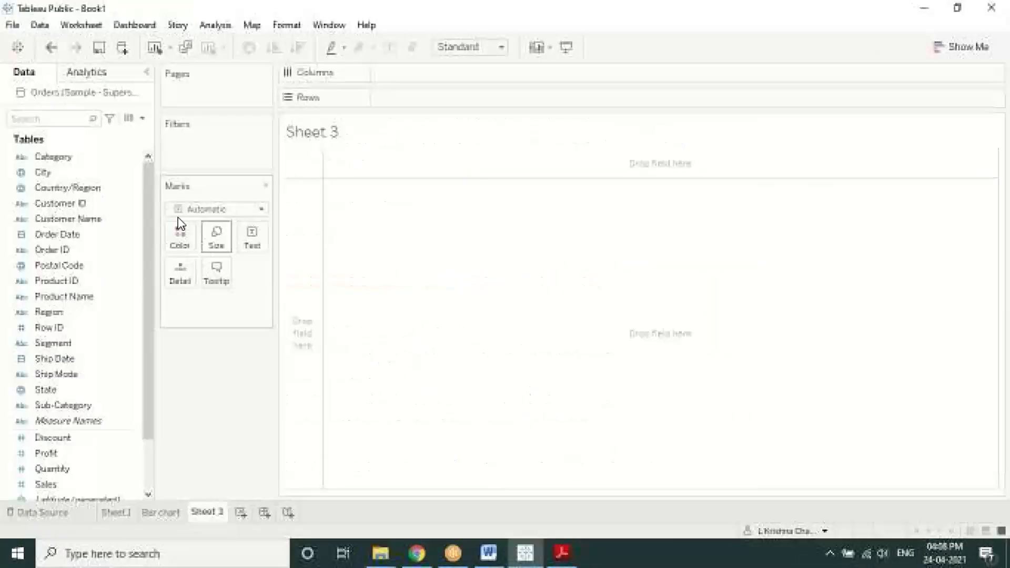
{"action": "left_click", "coordinate": [10, 27]}
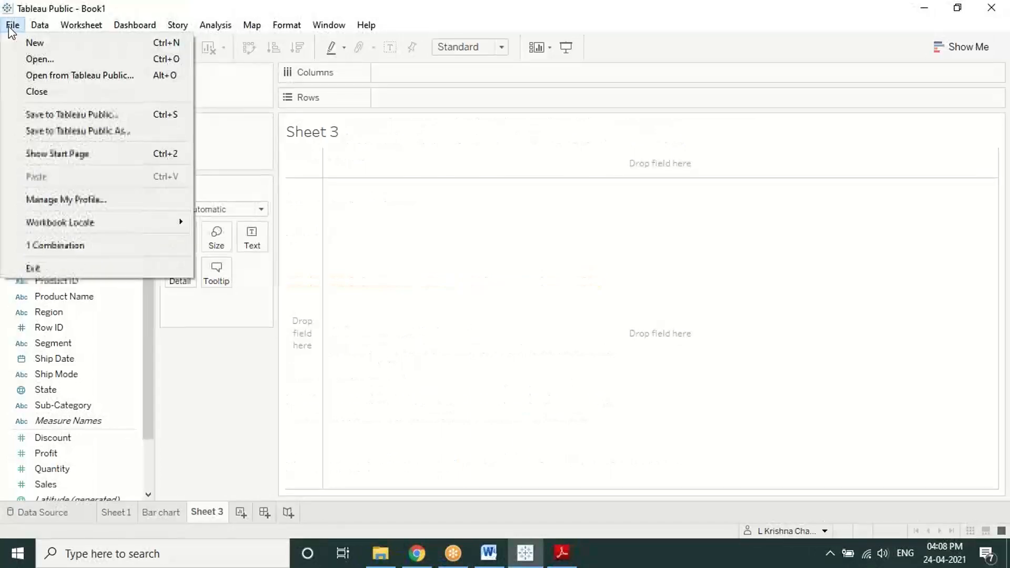
{"action": "left_click", "coordinate": [398, 205]}
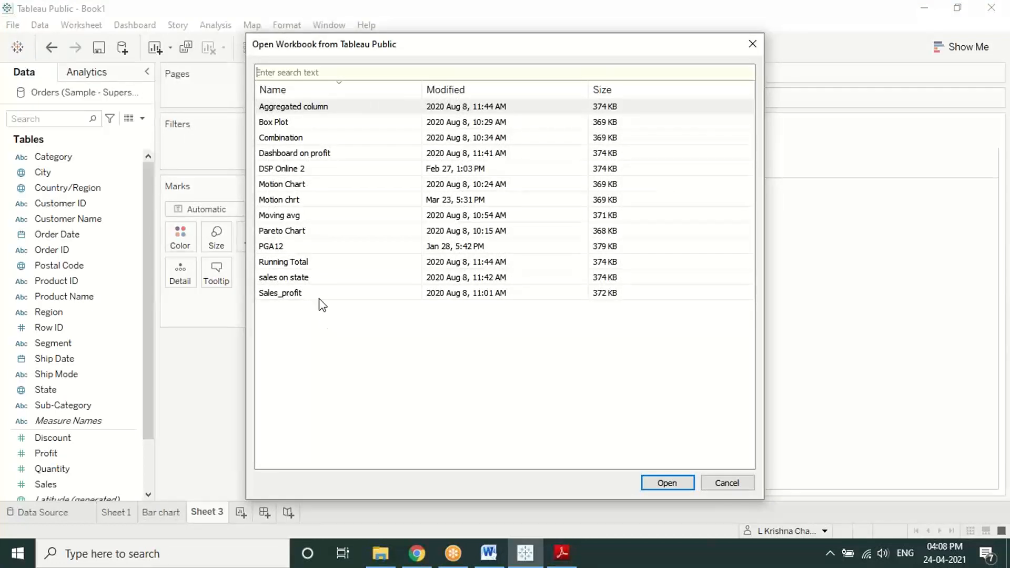
{"action": "left_click", "coordinate": [290, 140]}
{"action": "left_click", "coordinate": [647, 480]}
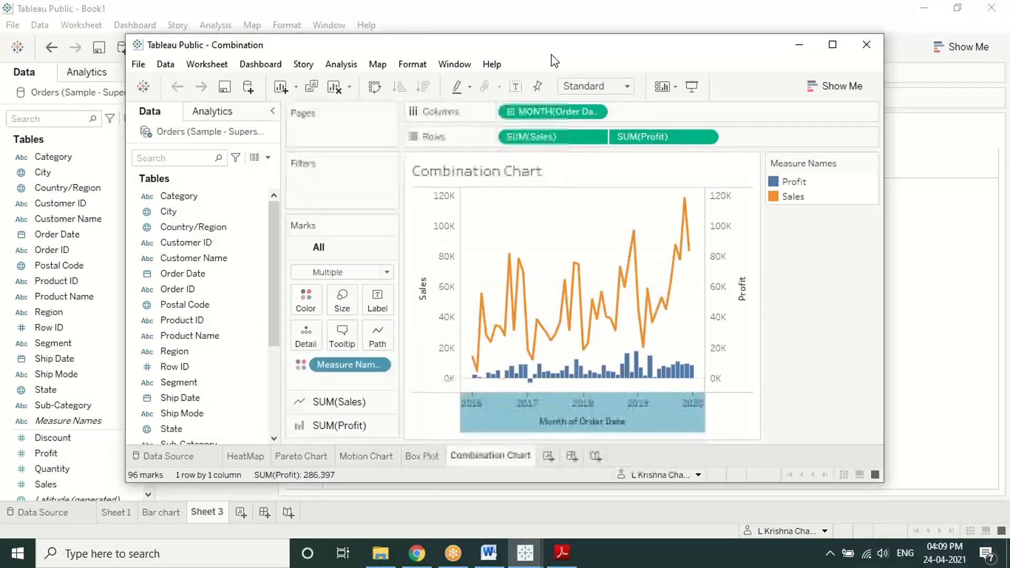
Step: Reposition the Combination workbook window and adjust its view
{"action": "left_click_drag", "start_coordinate": [552, 55], "coordinate": [546, 87]}
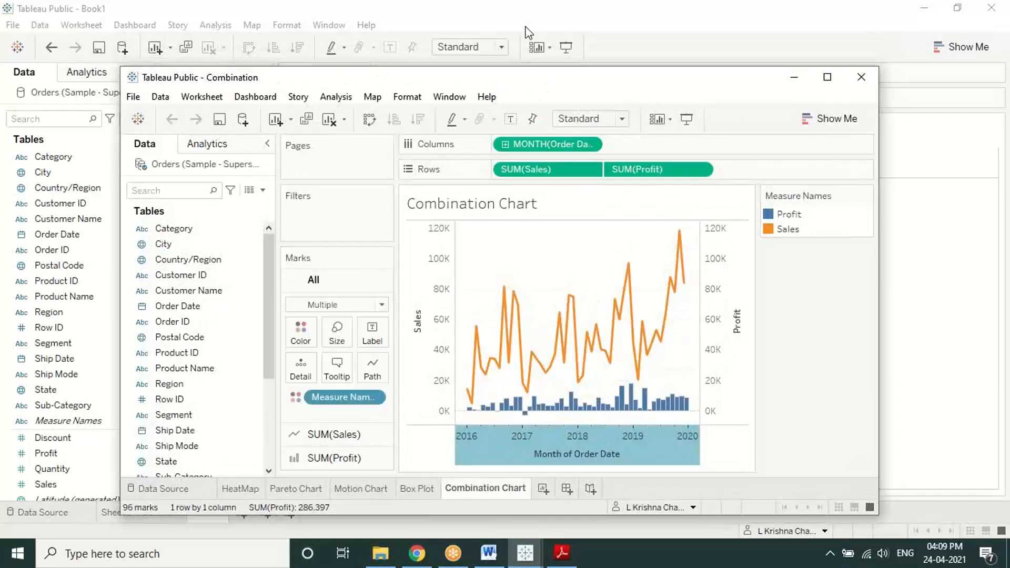
{"action": "left_click", "coordinate": [795, 4]}
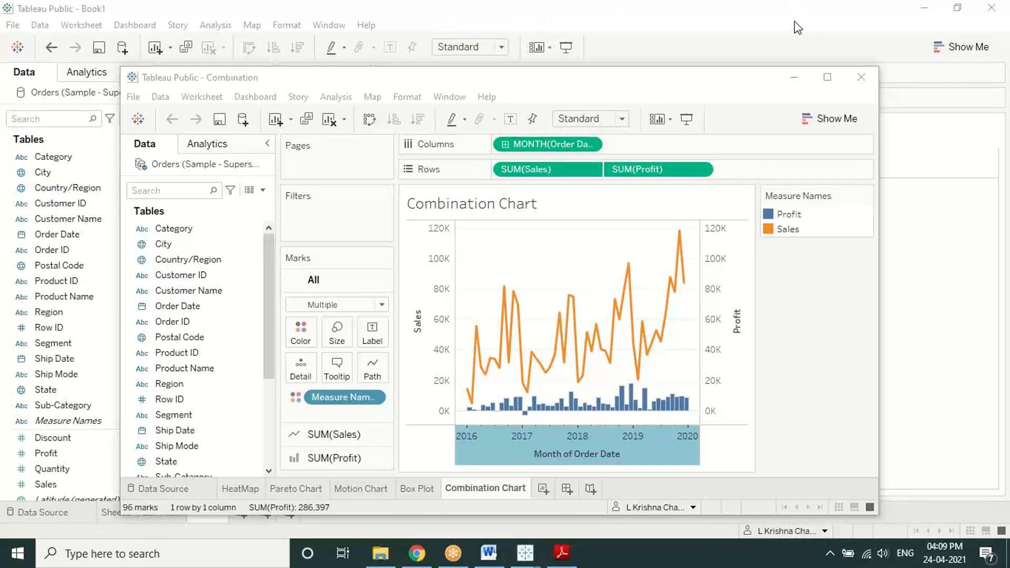
{"action": "left_click_drag", "start_coordinate": [530, 261], "coordinate": [566, 243]}
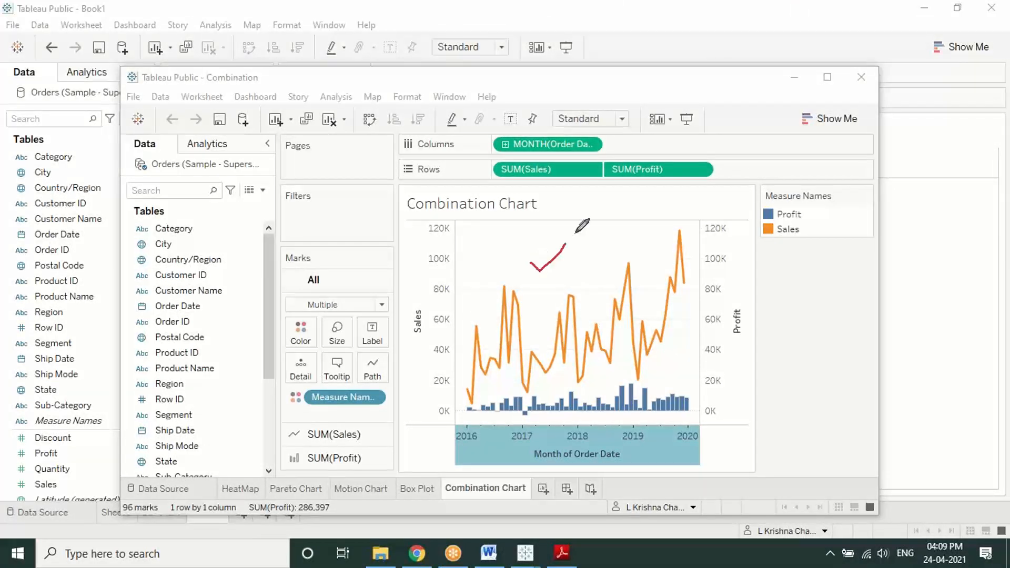
{"action": "mouse_move", "coordinate": [274, 468]}
{"action": "left_mouse_down"}
{"action": "mouse_move", "coordinate": [232, 464]}
{"action": "mouse_move", "coordinate": [274, 513]}
{"action": "mouse_move", "coordinate": [444, 502]}
{"action": "mouse_move", "coordinate": [392, 447]}
{"action": "mouse_move", "coordinate": [258, 468]}
{"action": "left_mouse_up"}
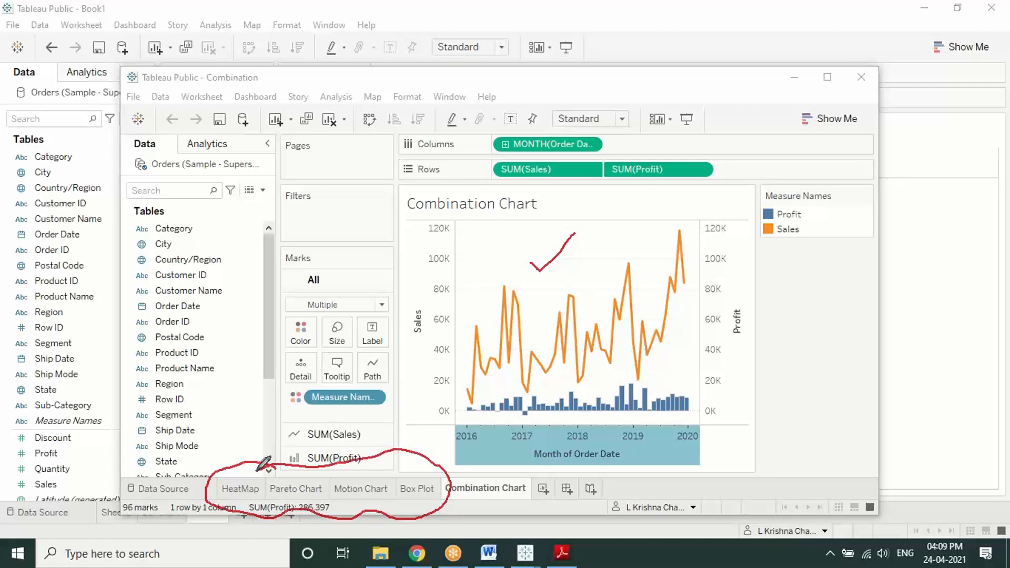
{"action": "right_click", "coordinate": [759, 367]}
{"action": "left_click", "coordinate": [797, 377]}
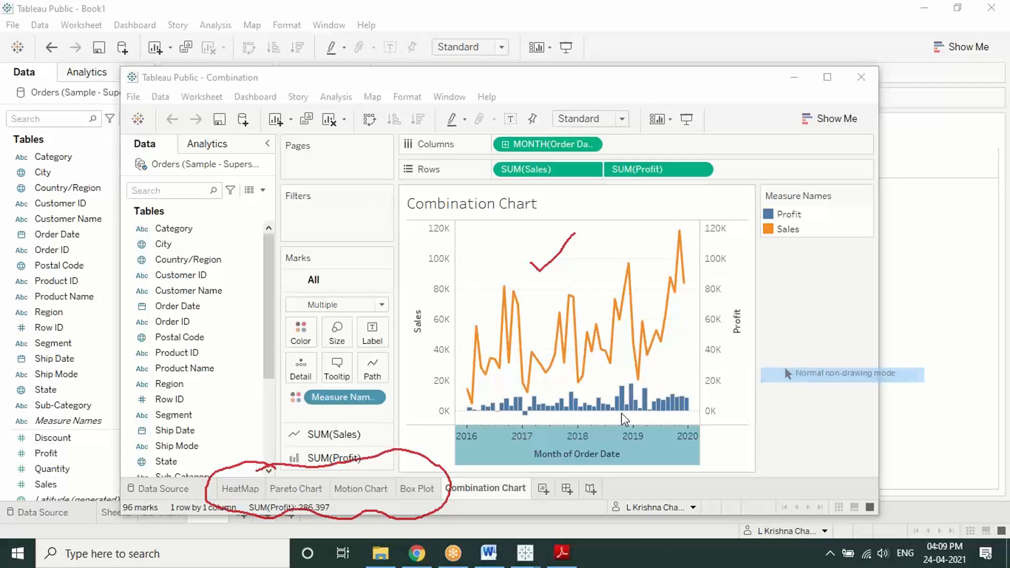
Step: Browse the Box Plot, Motion Chart, Pareto Chart, HeatMap and Combination Chart sheets, then close the workbook
{"action": "left_click", "coordinate": [417, 488]}
{"action": "left_click", "coordinate": [362, 488]}
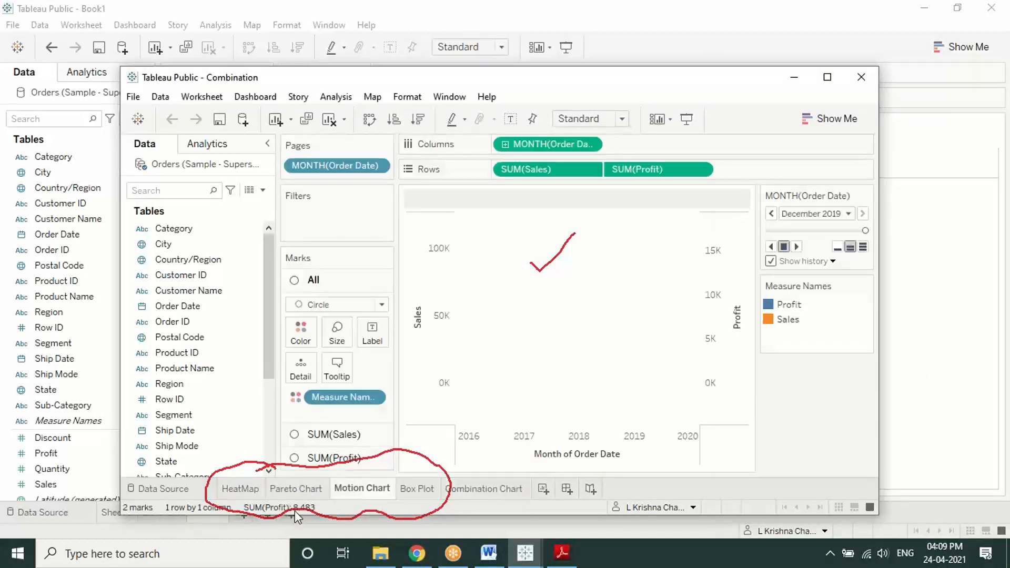
{"action": "left_click", "coordinate": [295, 489]}
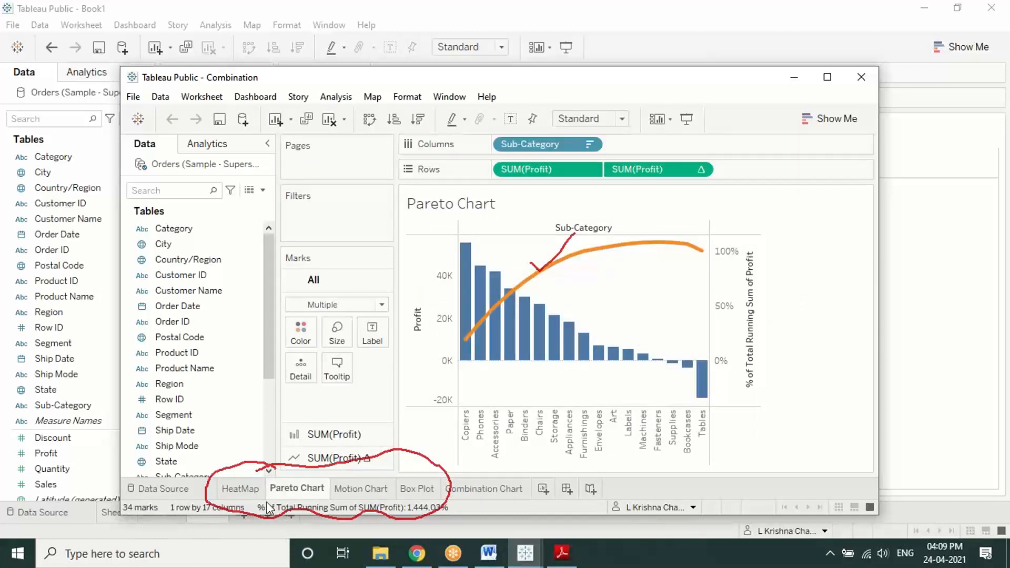
{"action": "left_click", "coordinate": [249, 490]}
{"action": "left_click", "coordinate": [500, 489]}
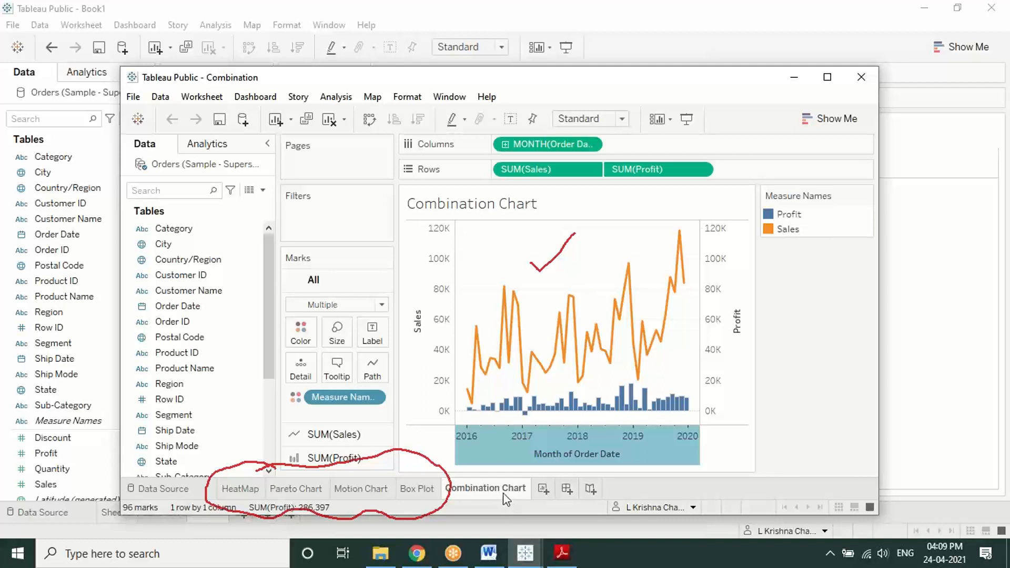
{"action": "left_click", "coordinate": [858, 76]}
{"action": "left_click", "coordinate": [806, 8]}
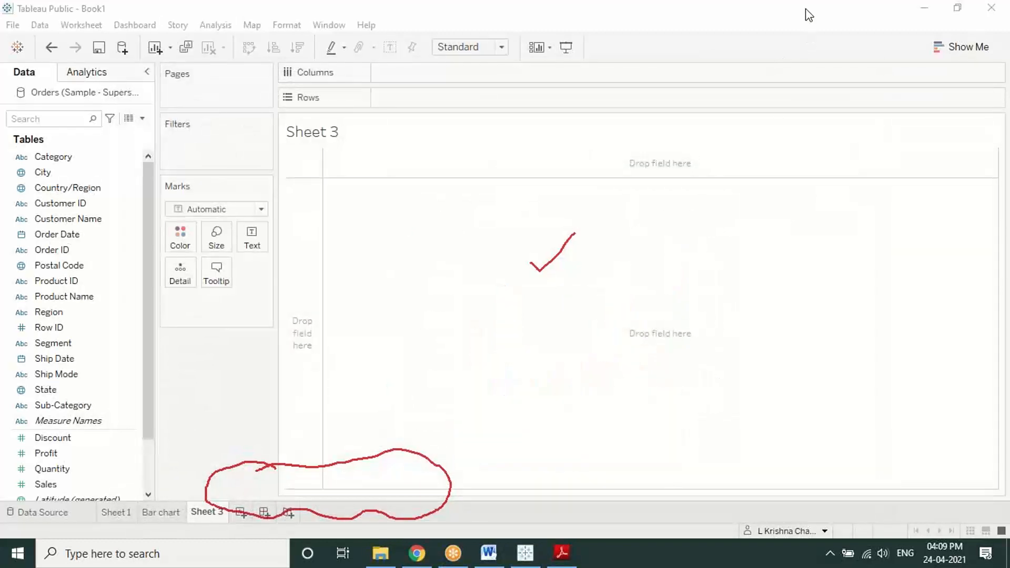
{"action": "left_click", "coordinate": [786, 111]}
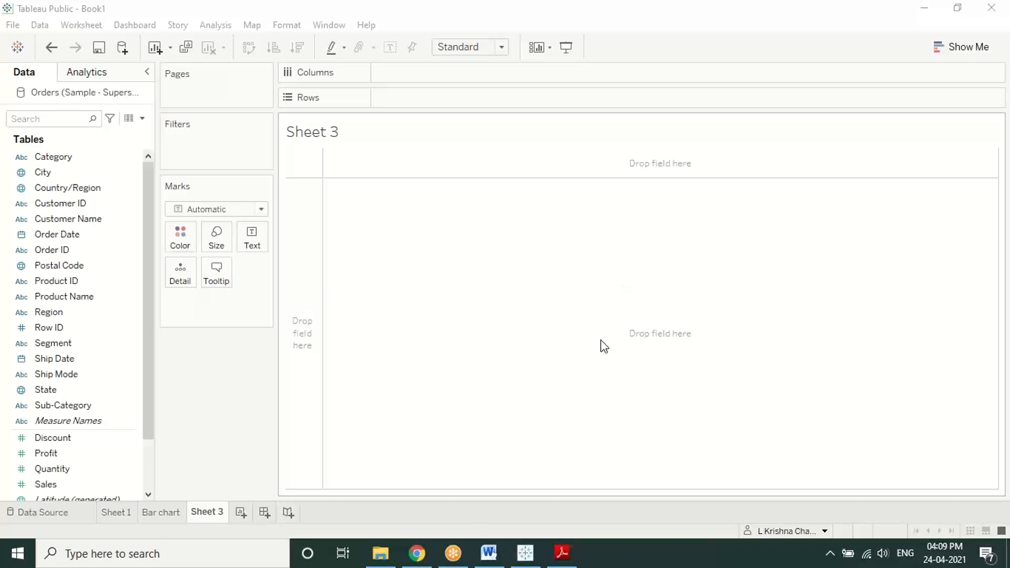
Step: Bring up the online Combination chart and look at its sharing options
{"action": "left_click", "coordinate": [416, 553]}
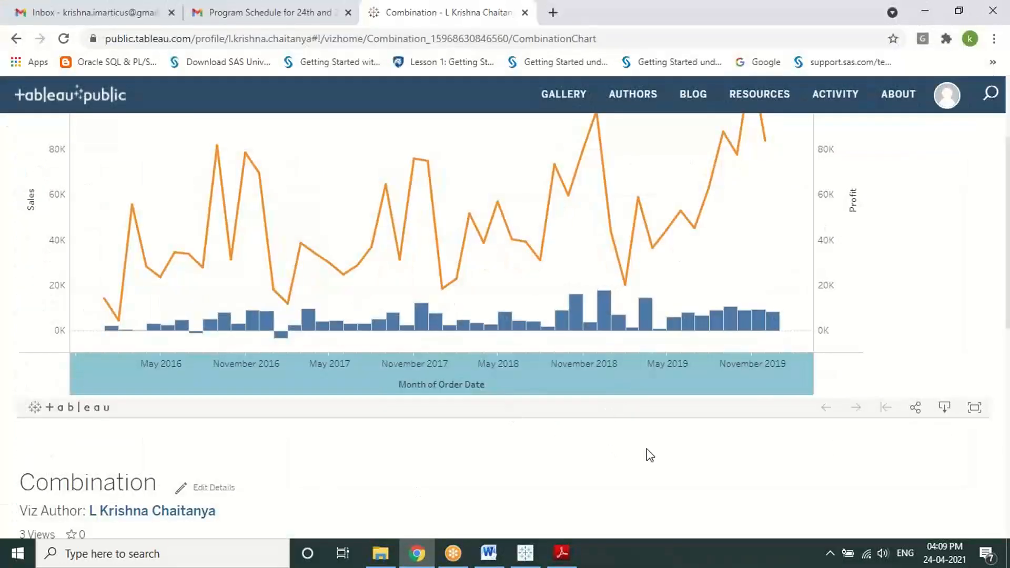
{"action": "left_click", "coordinate": [916, 408]}
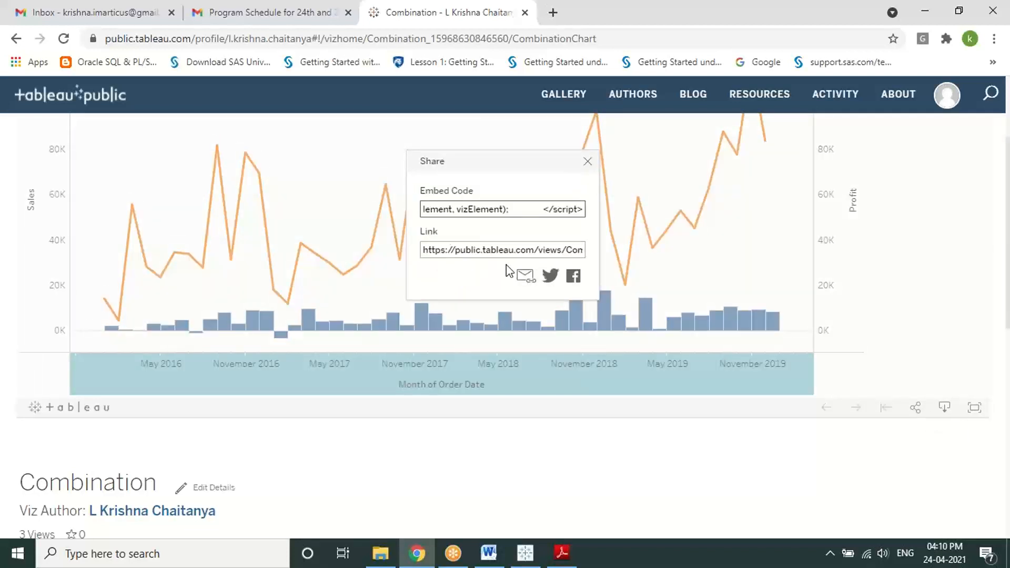
{"action": "left_click", "coordinate": [587, 162]}
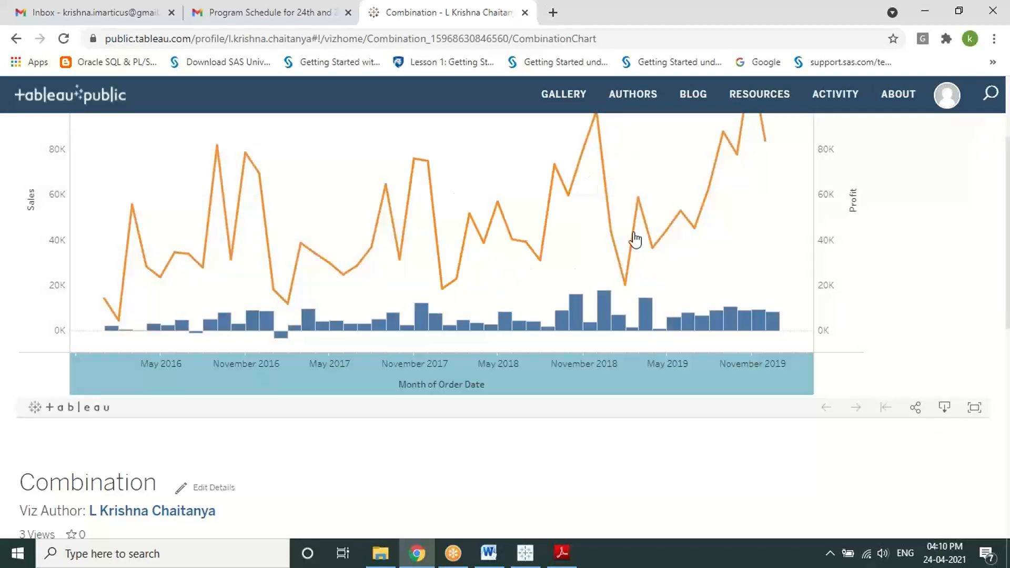
Step: Download the chart as the PNG image Combination Chart.png
{"action": "left_click", "coordinate": [937, 408]}
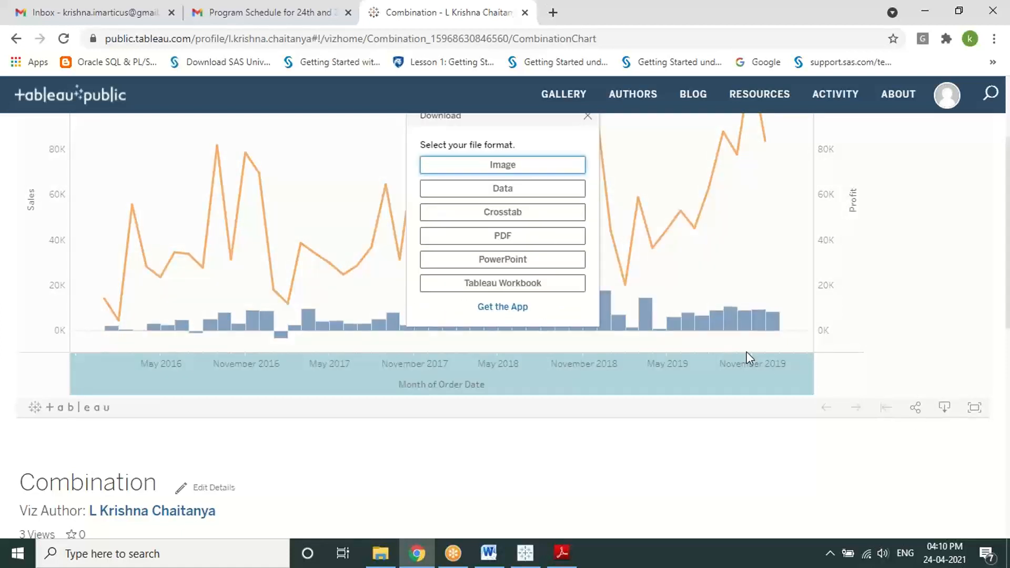
{"action": "scroll", "coordinate": [553, 249], "scroll_direction": "up", "scroll_amount": 1}
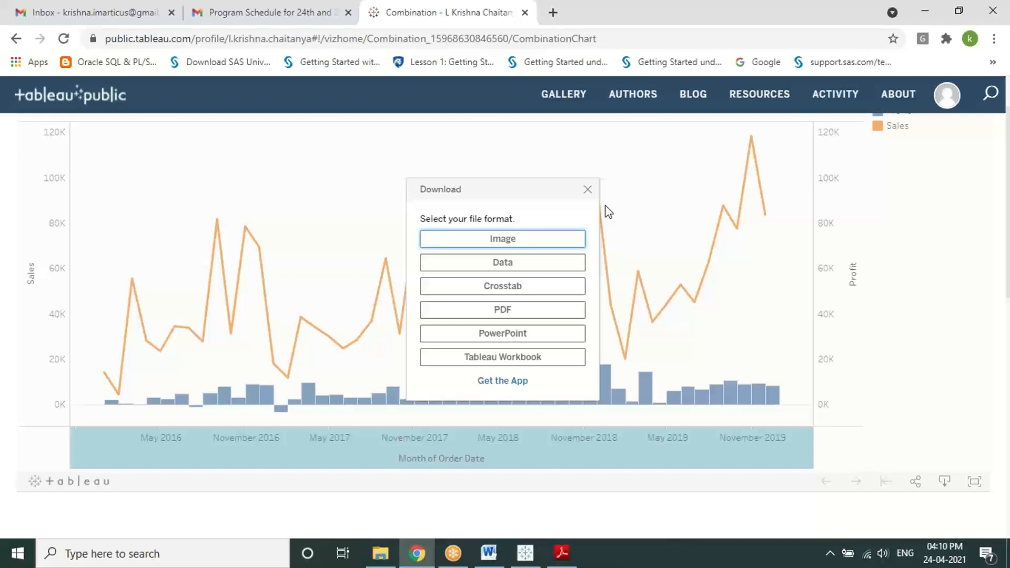
{"action": "scroll", "coordinate": [605, 277], "scroll_direction": "up", "scroll_amount": 2}
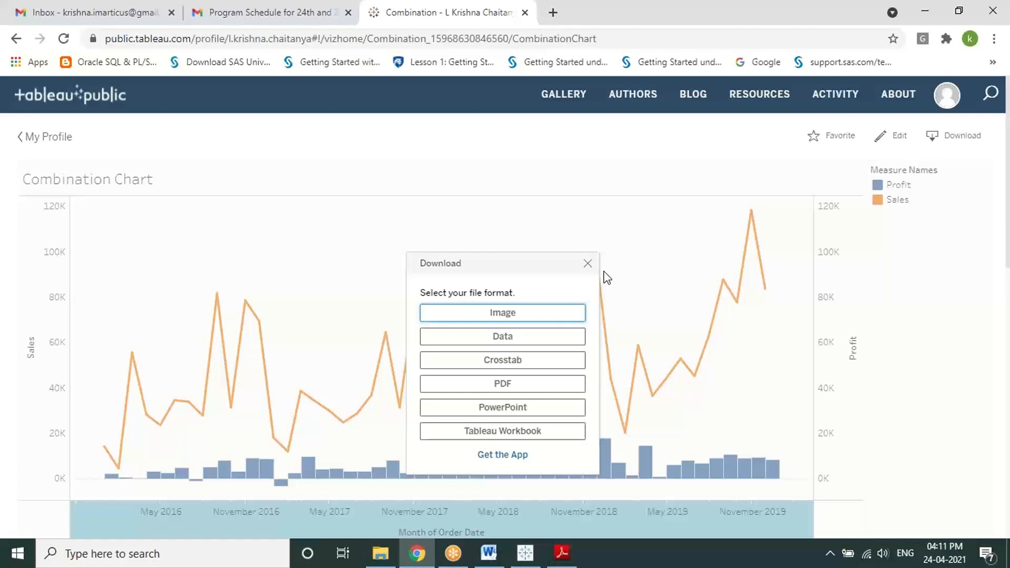
{"action": "left_click", "coordinate": [530, 313]}
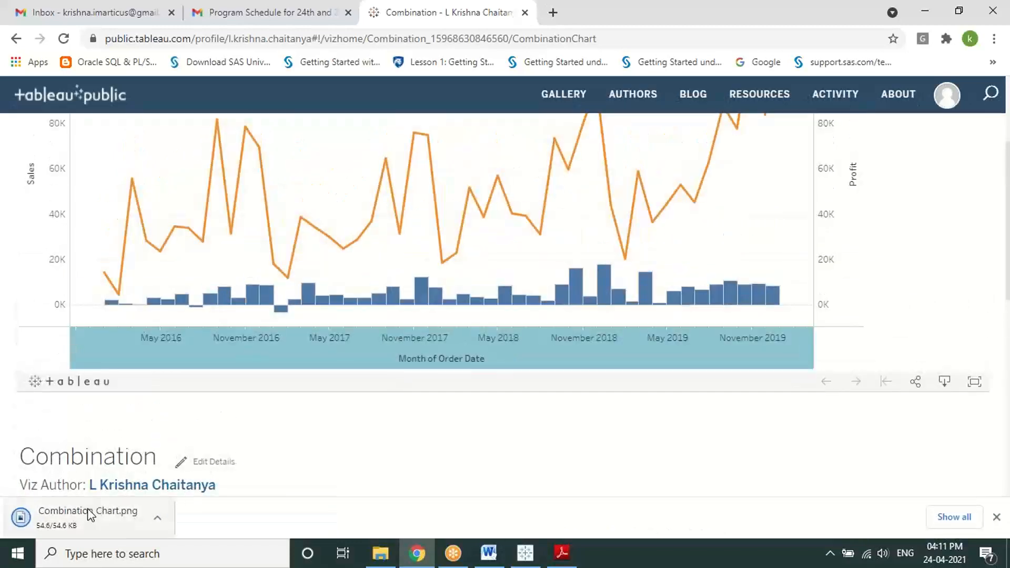
Step: Open the downloaded Combination Chart.png in Photos to view it, then close Photos
{"action": "left_click", "coordinate": [84, 519]}
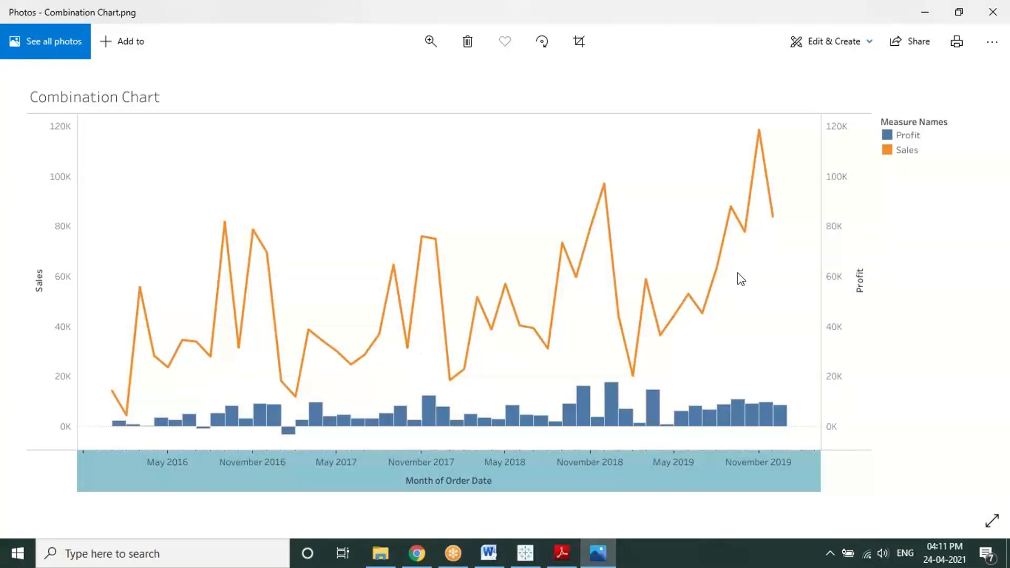
{"action": "left_click", "coordinate": [1001, 10]}
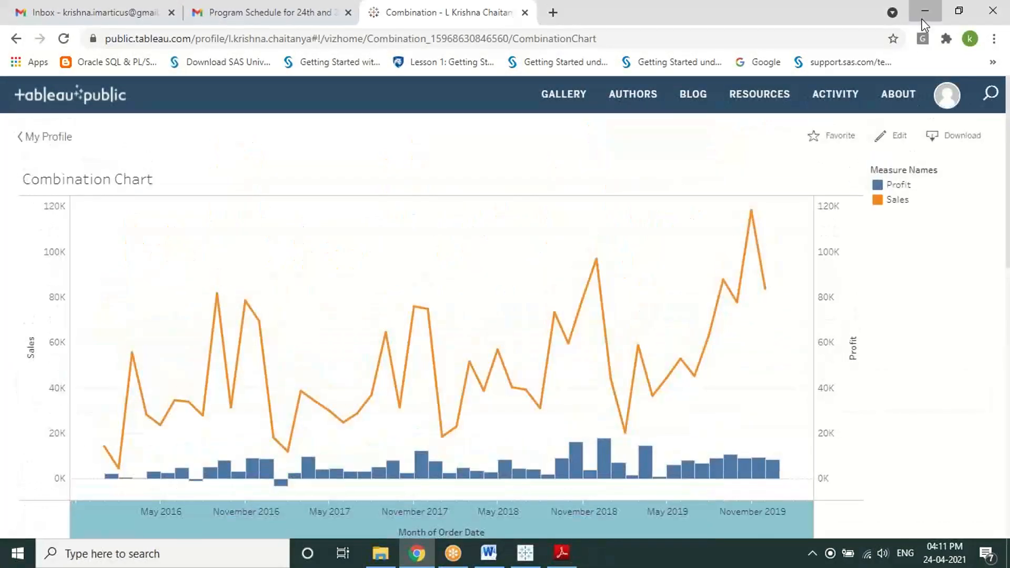
Step: Switch from Chrome to the Basic Charts Bar,Scatter.pdf and find page 2's 'Creating a Line Chart' section
{"action": "left_click", "coordinate": [923, 12]}
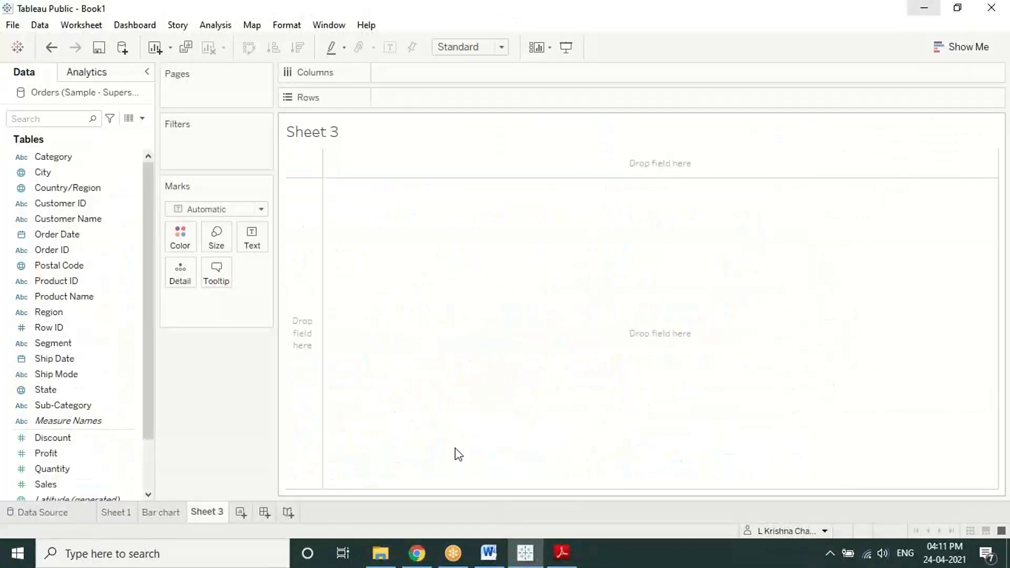
{"action": "left_click", "coordinate": [561, 552]}
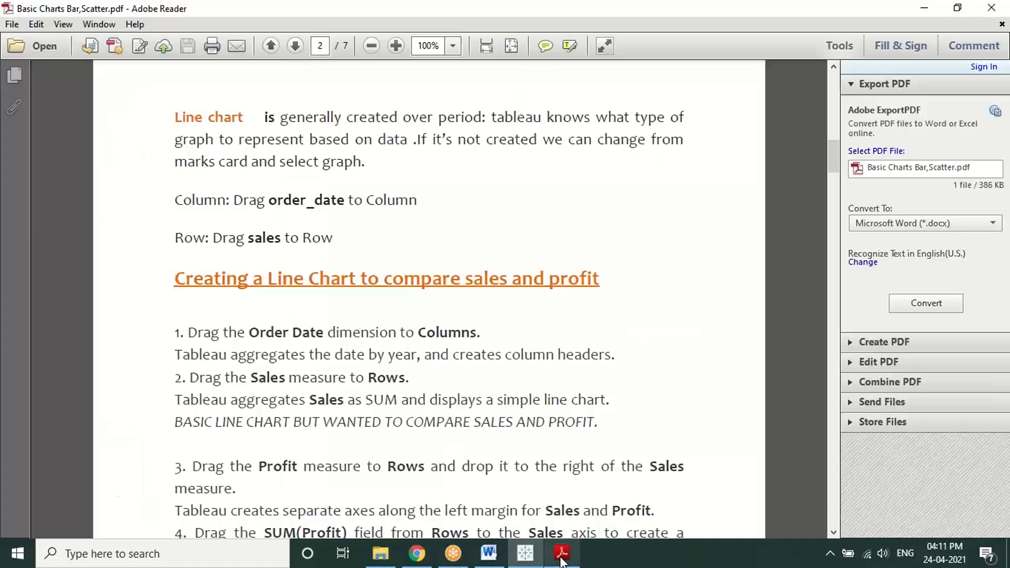
{"action": "scroll", "coordinate": [528, 405], "scroll_direction": "down", "scroll_amount": 3}
{"action": "scroll", "coordinate": [528, 404], "scroll_direction": "down", "scroll_amount": 19}
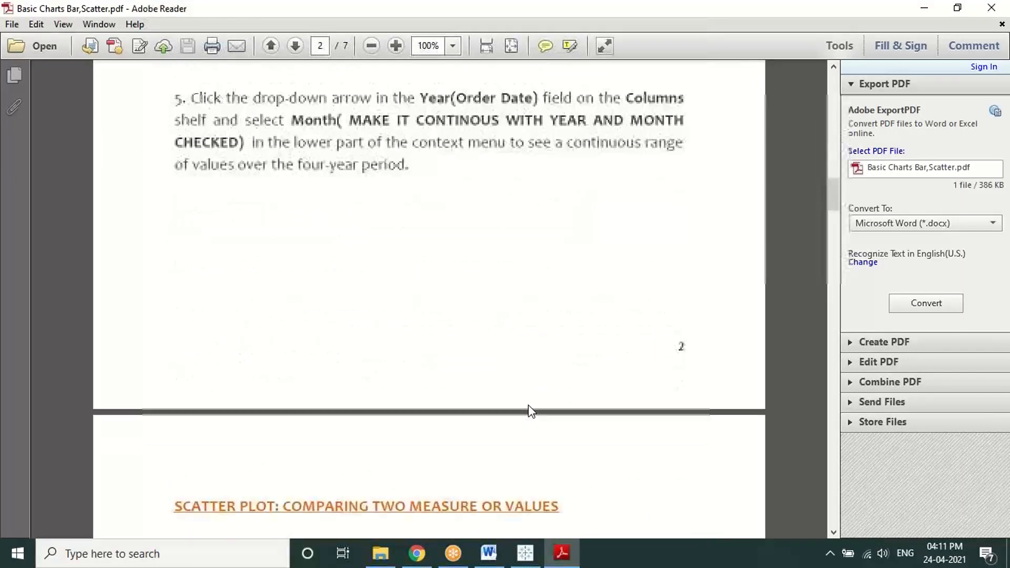
{"action": "scroll", "coordinate": [528, 405], "scroll_direction": "down", "scroll_amount": 20}
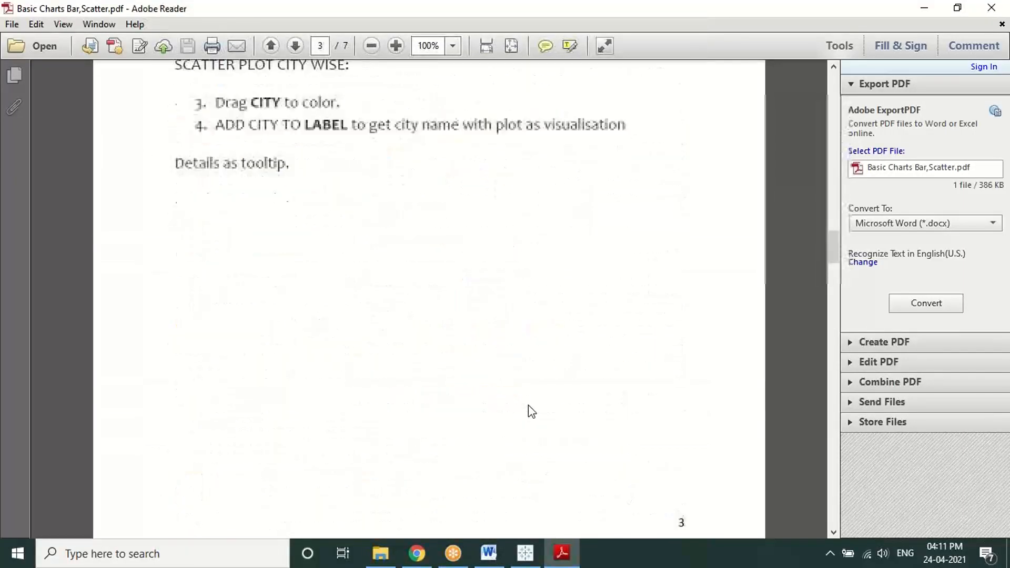
{"action": "scroll", "coordinate": [527, 404], "scroll_direction": "down", "scroll_amount": 20}
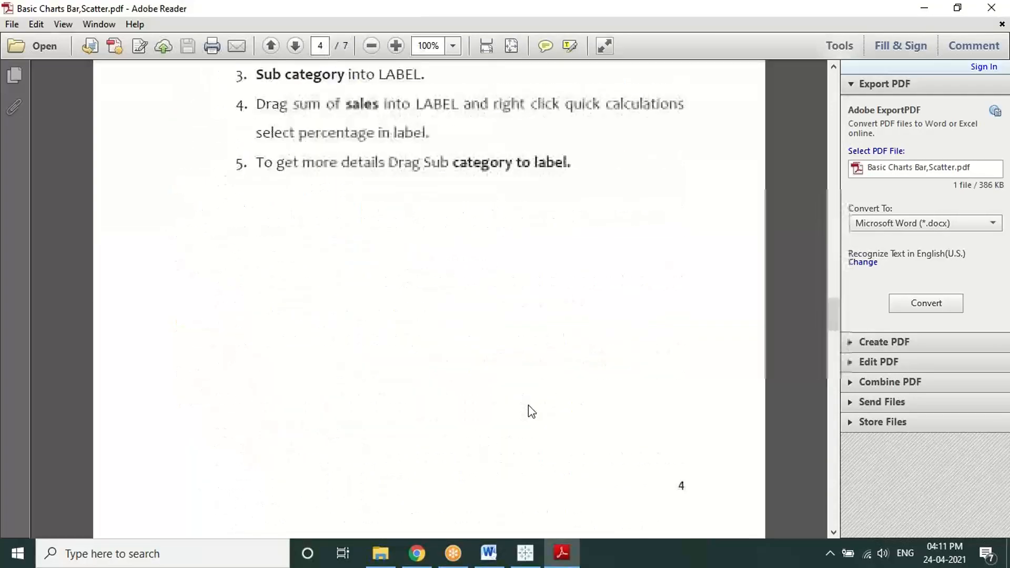
{"action": "scroll", "coordinate": [528, 411], "scroll_direction": "up", "scroll_amount": 20}
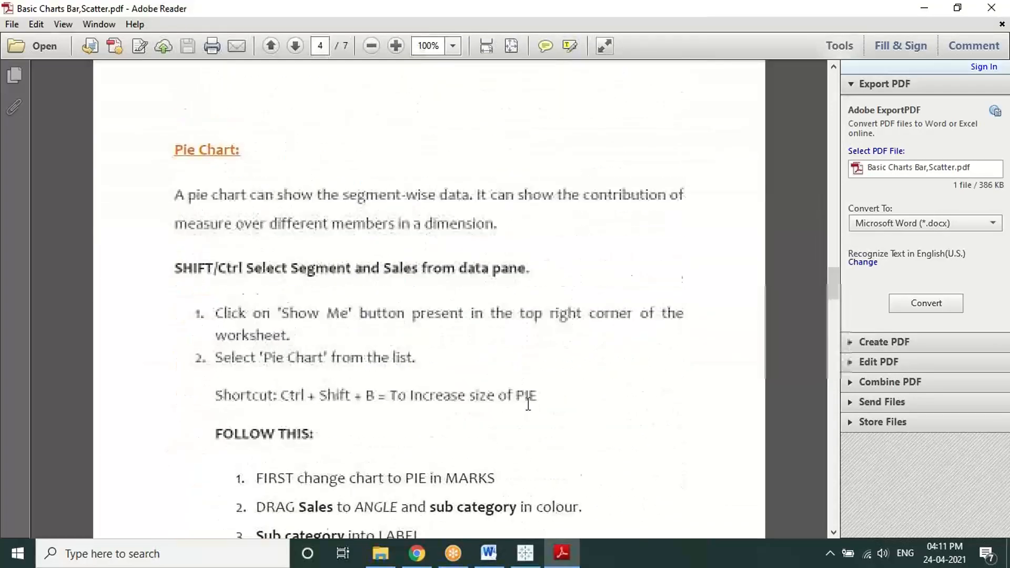
{"action": "scroll", "coordinate": [528, 405], "scroll_direction": "up", "scroll_amount": 20}
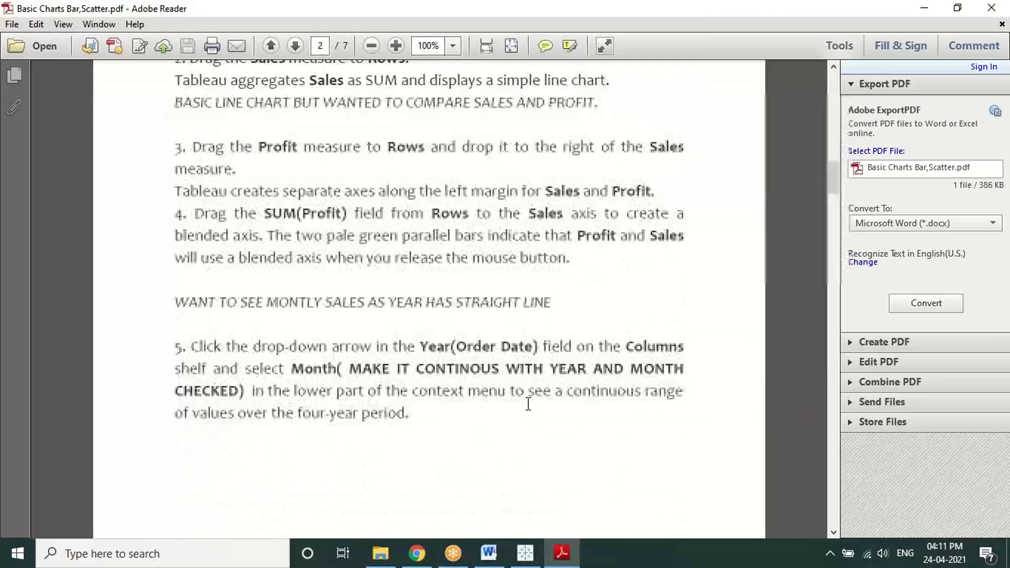
{"action": "scroll", "coordinate": [528, 403], "scroll_direction": "up", "scroll_amount": 1}
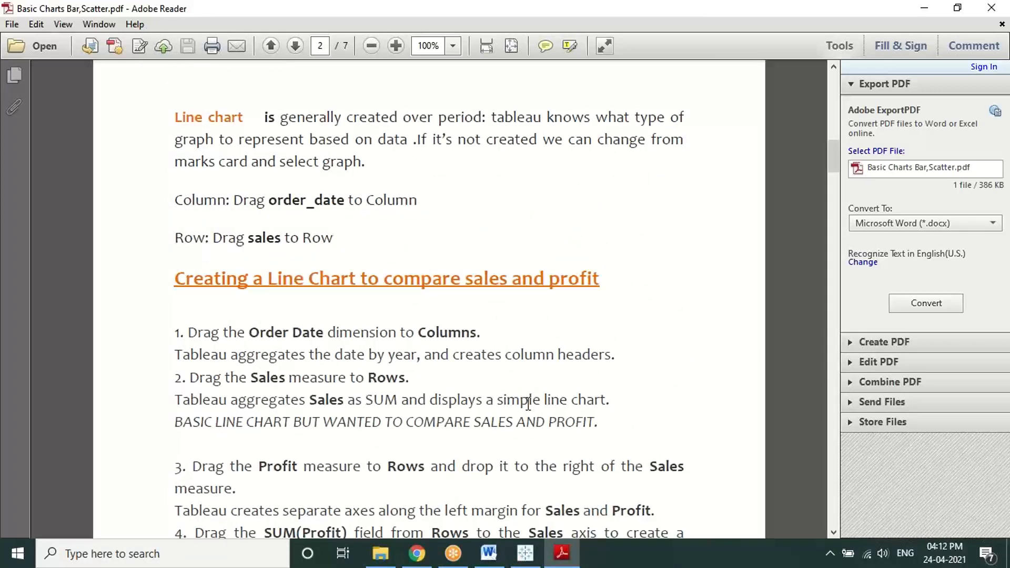
{"action": "left_click", "coordinate": [151, 26]}
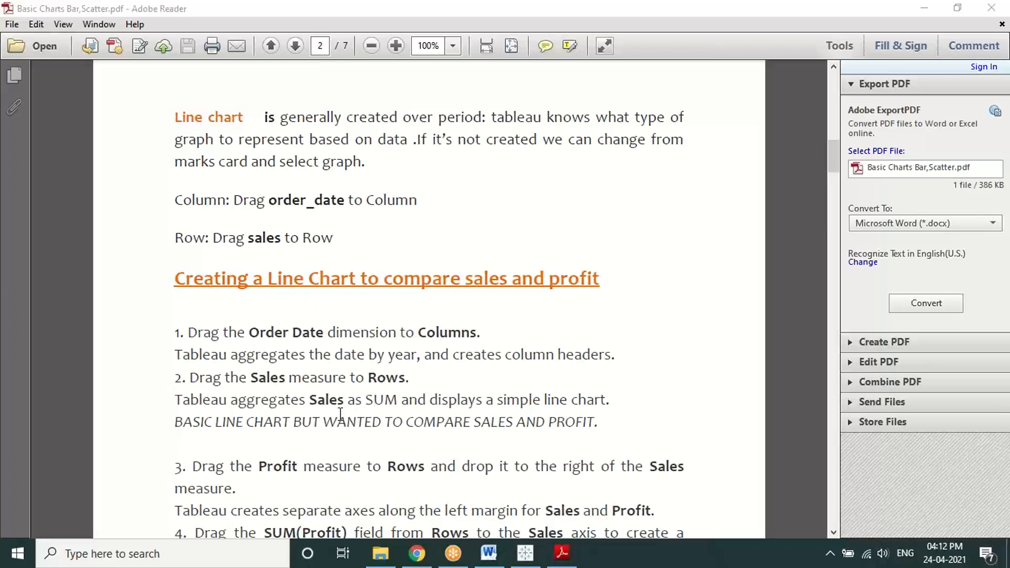
Step: Select the full text of step 5, about changing Year(Order Date) to continuous Month
{"action": "scroll", "coordinate": [340, 414], "scroll_direction": "down", "scroll_amount": 5}
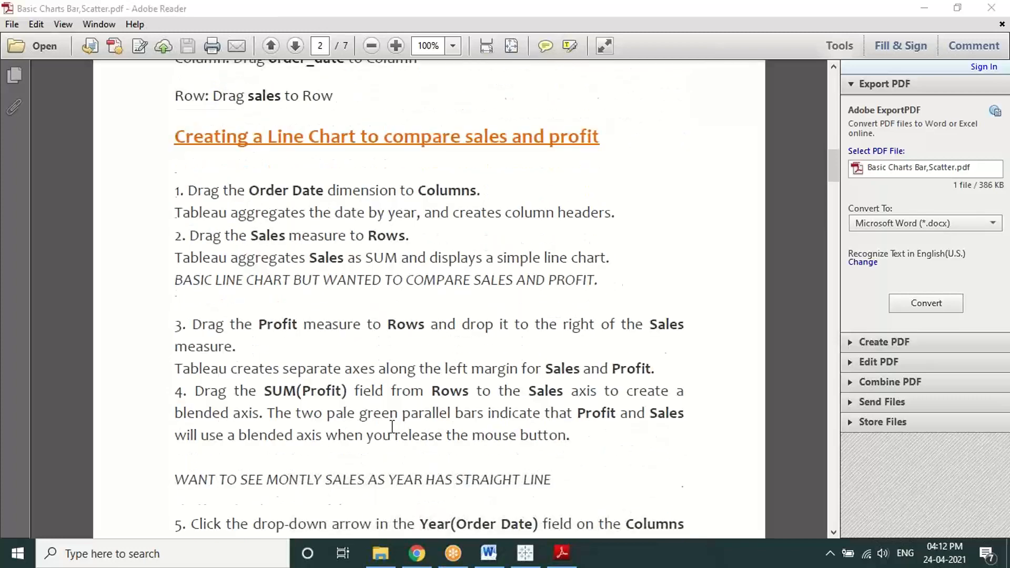
{"action": "scroll", "coordinate": [392, 426], "scroll_direction": "down", "scroll_amount": 3}
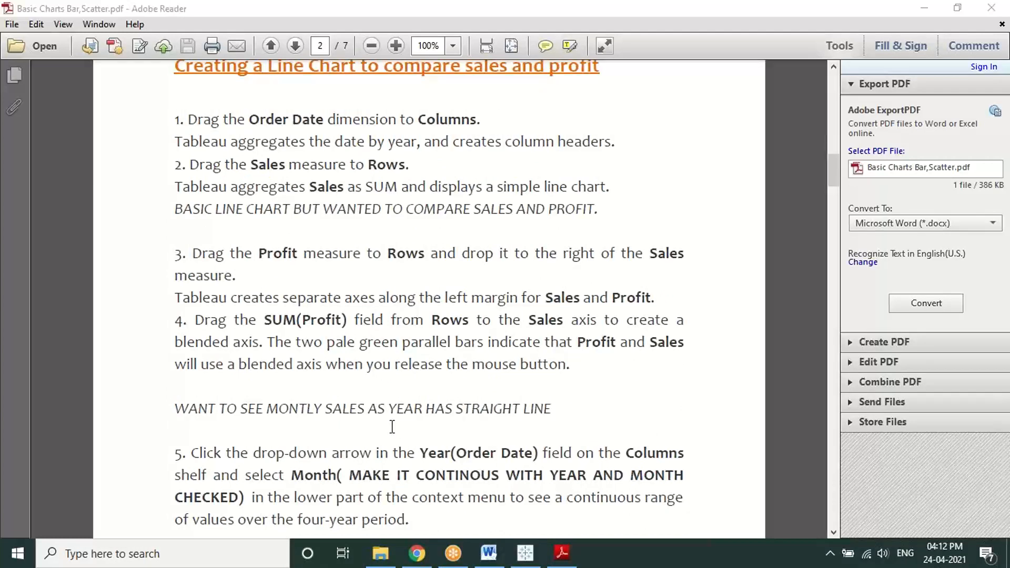
{"action": "scroll", "coordinate": [392, 426], "scroll_direction": "down", "scroll_amount": 2}
{"action": "scroll", "coordinate": [392, 426], "scroll_direction": "up", "scroll_amount": 1}
{"action": "scroll", "coordinate": [391, 426], "scroll_direction": "down", "scroll_amount": 2}
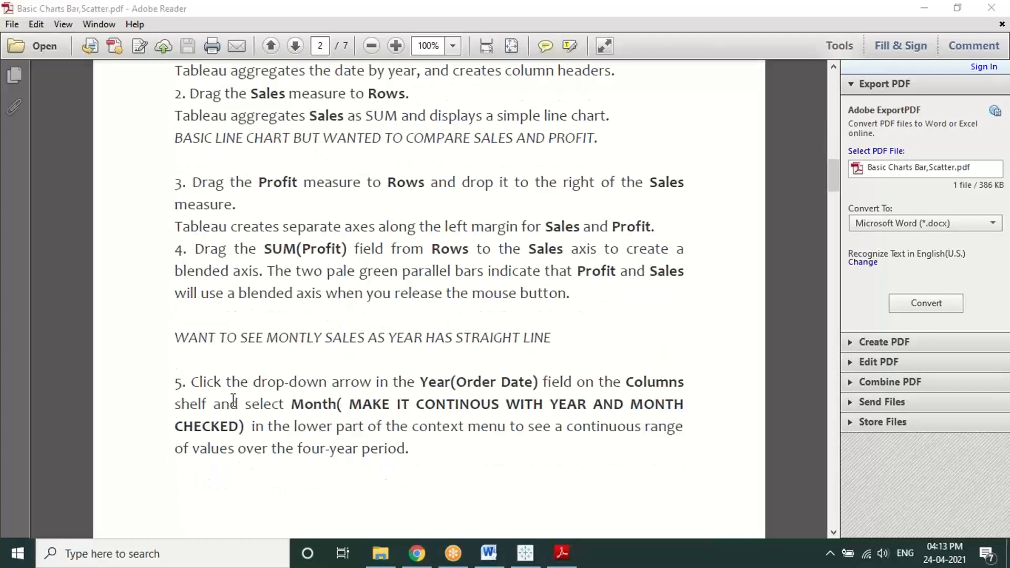
{"action": "scroll", "coordinate": [376, 388], "scroll_direction": "up", "scroll_amount": 3}
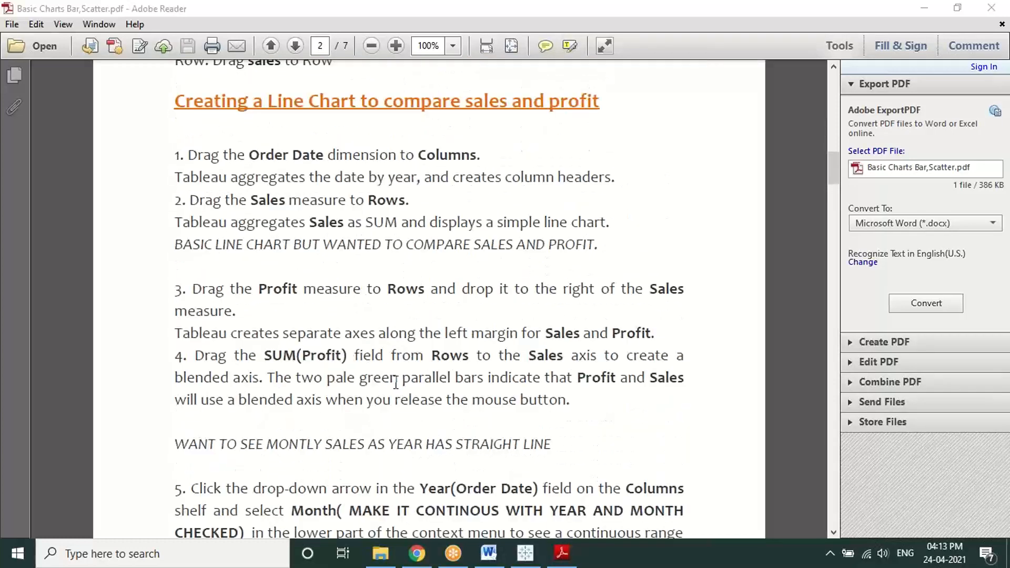
{"action": "scroll", "coordinate": [396, 383], "scroll_direction": "down", "scroll_amount": 3}
{"action": "left_click", "coordinate": [199, 383]}
{"action": "left_click_drag", "start_coordinate": [225, 394], "coordinate": [423, 451]}
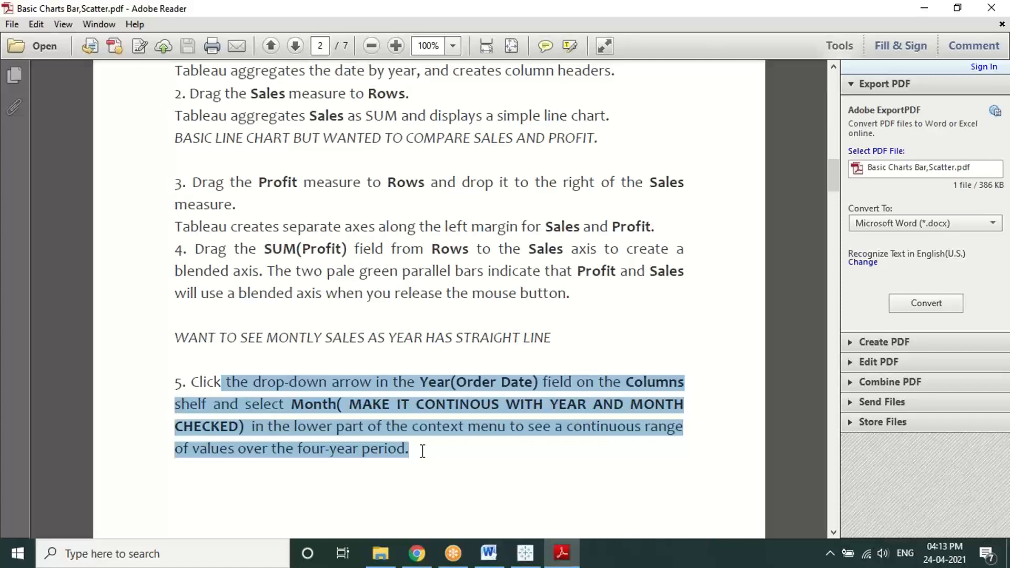
{"action": "left_click", "coordinate": [422, 451]}
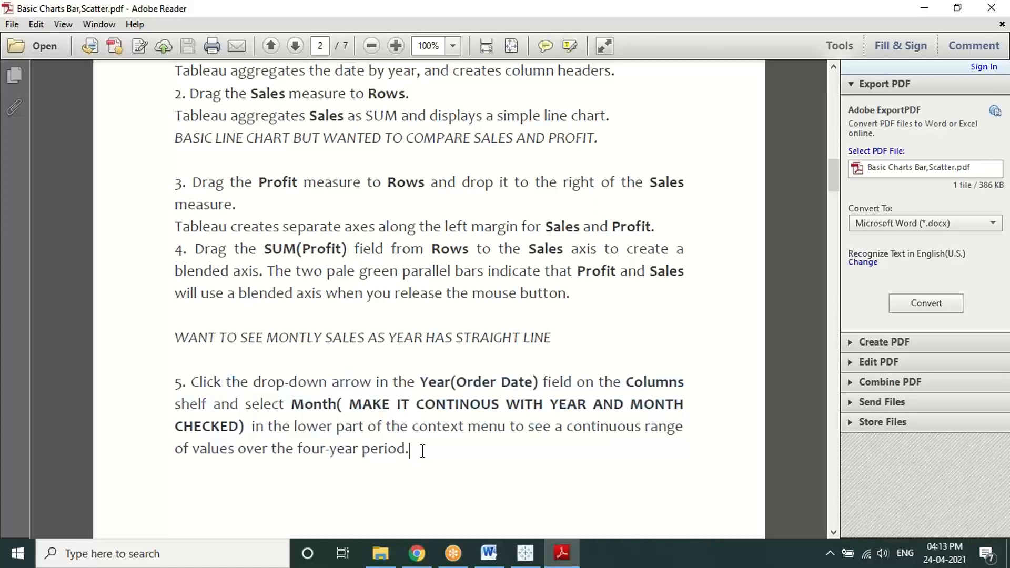
{"action": "left_click_drag", "start_coordinate": [185, 382], "coordinate": [411, 452]}
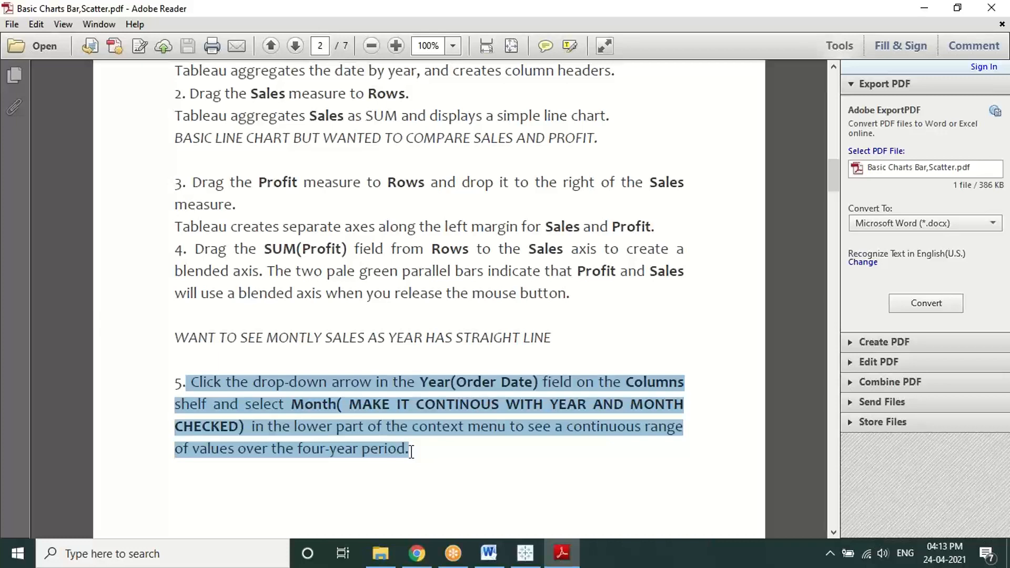
{"action": "scroll", "coordinate": [444, 329], "scroll_direction": "up", "scroll_amount": 3}
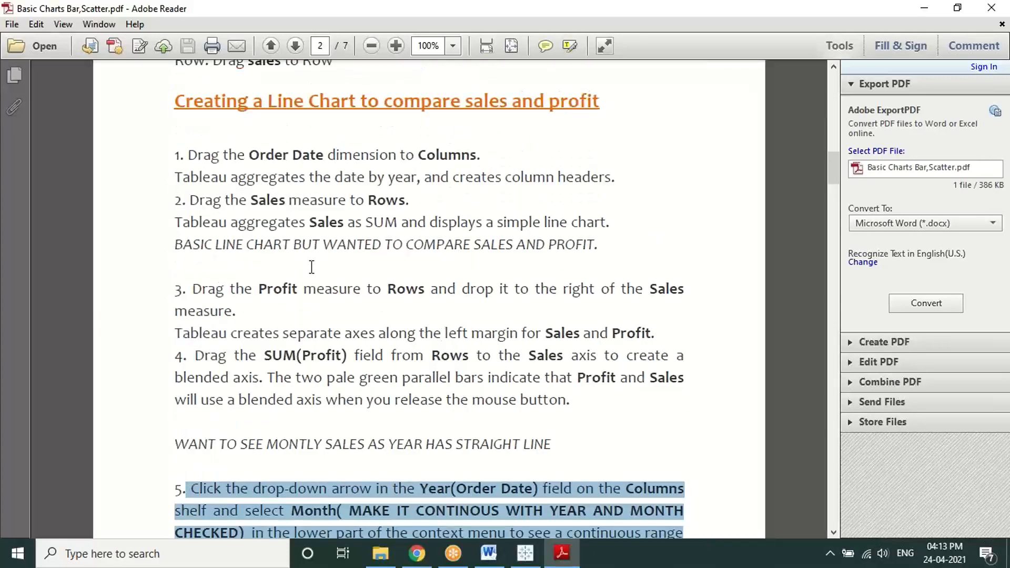
{"action": "scroll", "coordinate": [428, 320], "scroll_direction": "down", "scroll_amount": 3}
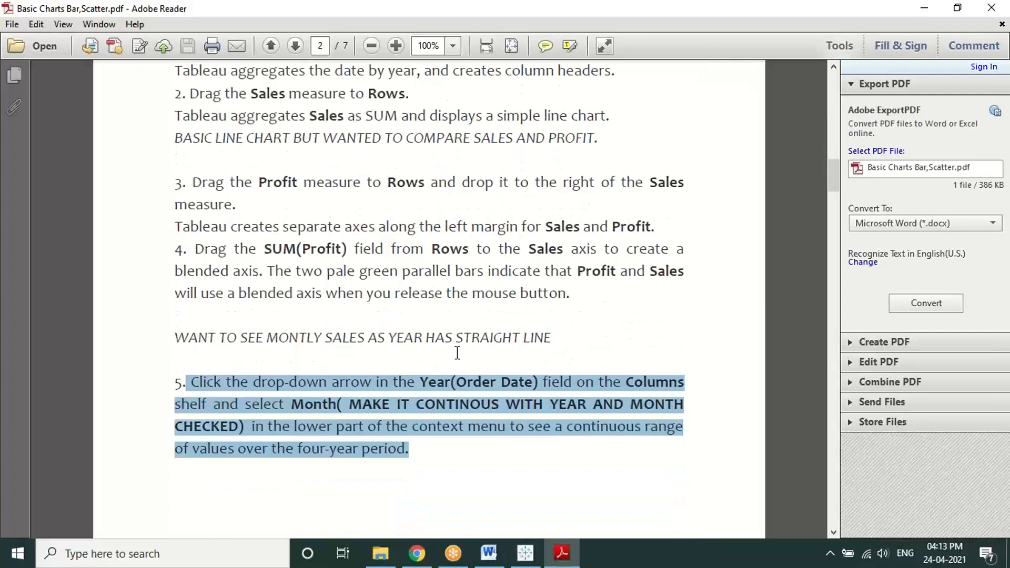
Step: Put Order Date on Sheet 3's Columns shelf, then switch to the Bar chart sheet
{"action": "left_click", "coordinate": [527, 547]}
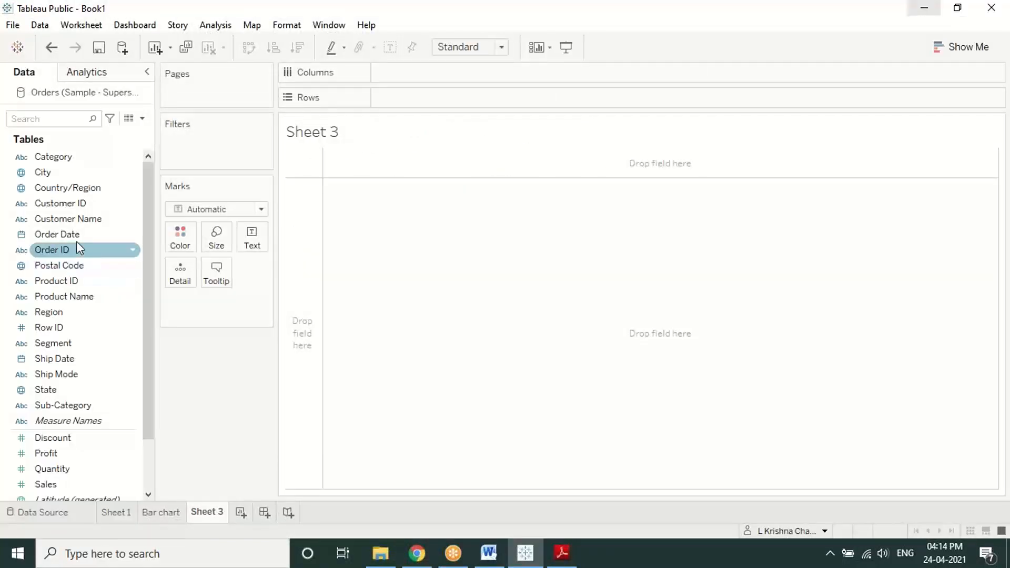
{"action": "left_click_drag", "start_coordinate": [74, 234], "coordinate": [423, 73]}
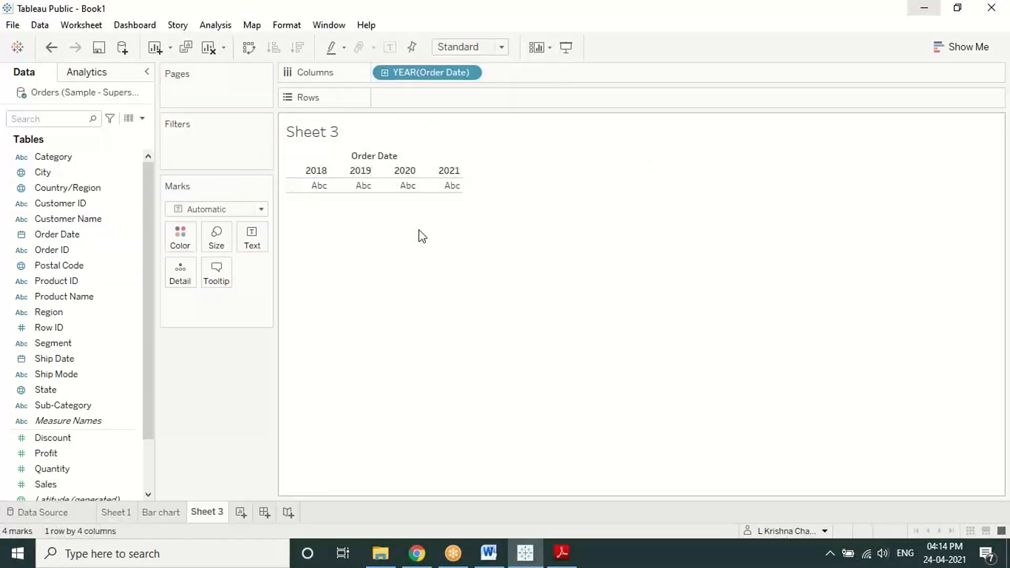
{"action": "left_click", "coordinate": [168, 512]}
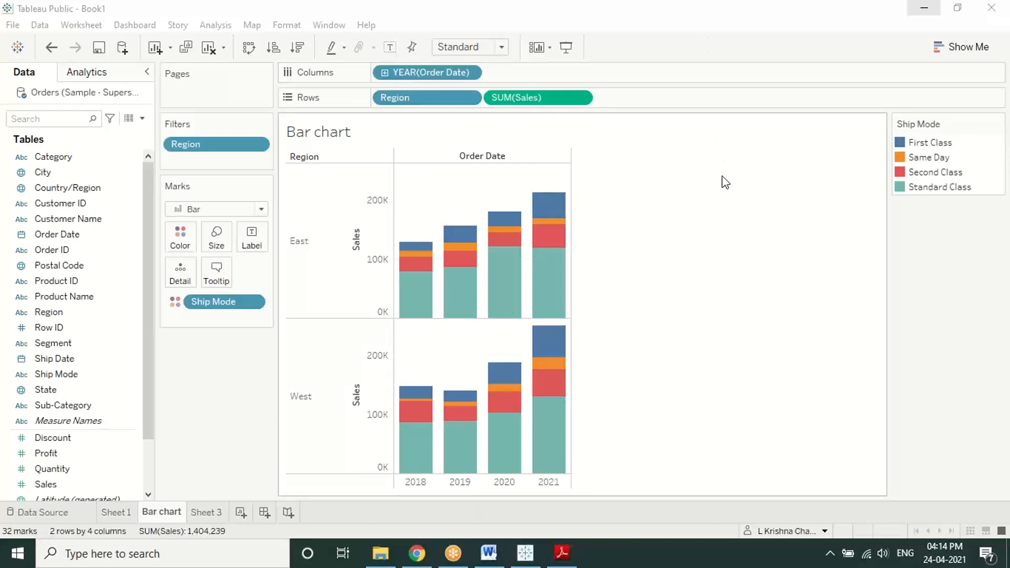
{"action": "left_click", "coordinate": [998, 124]}
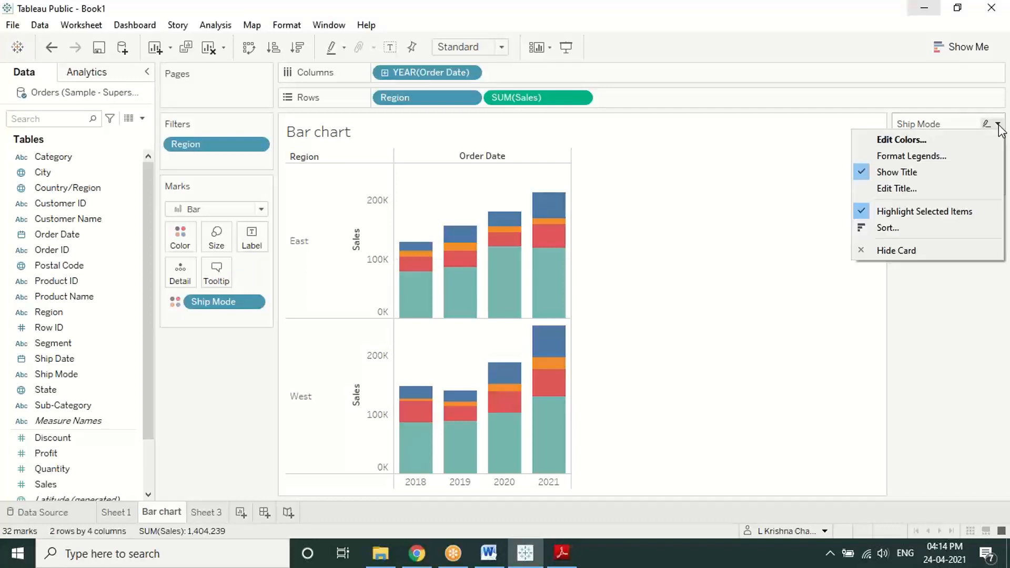
{"action": "left_click", "coordinate": [708, 224]}
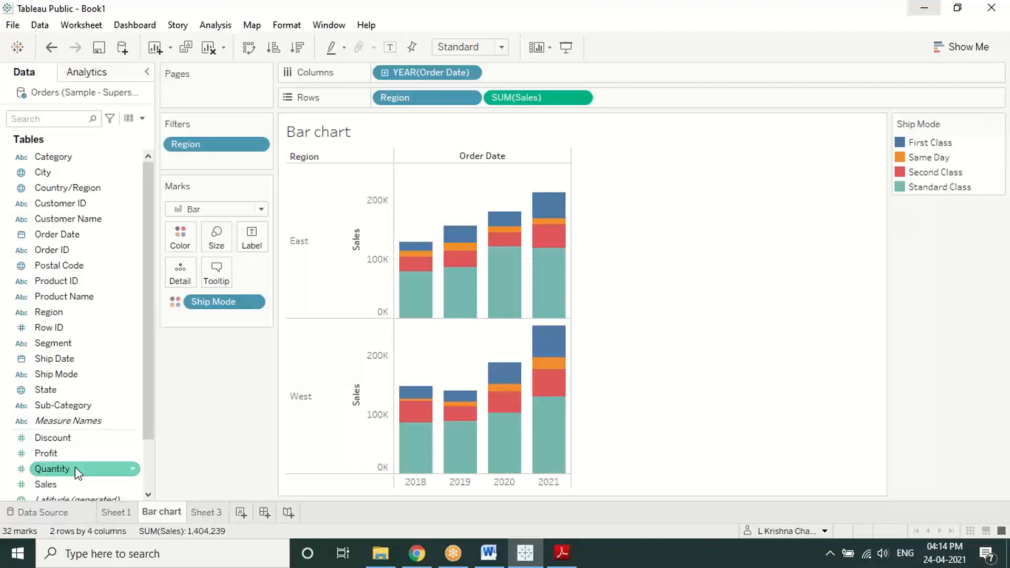
{"action": "mouse_move", "coordinate": [78, 472]}
{"action": "left_mouse_down"}
{"action": "mouse_move", "coordinate": [61, 464]}
{"action": "mouse_move", "coordinate": [158, 242]}
{"action": "mouse_move", "coordinate": [179, 245]}
{"action": "left_mouse_up"}
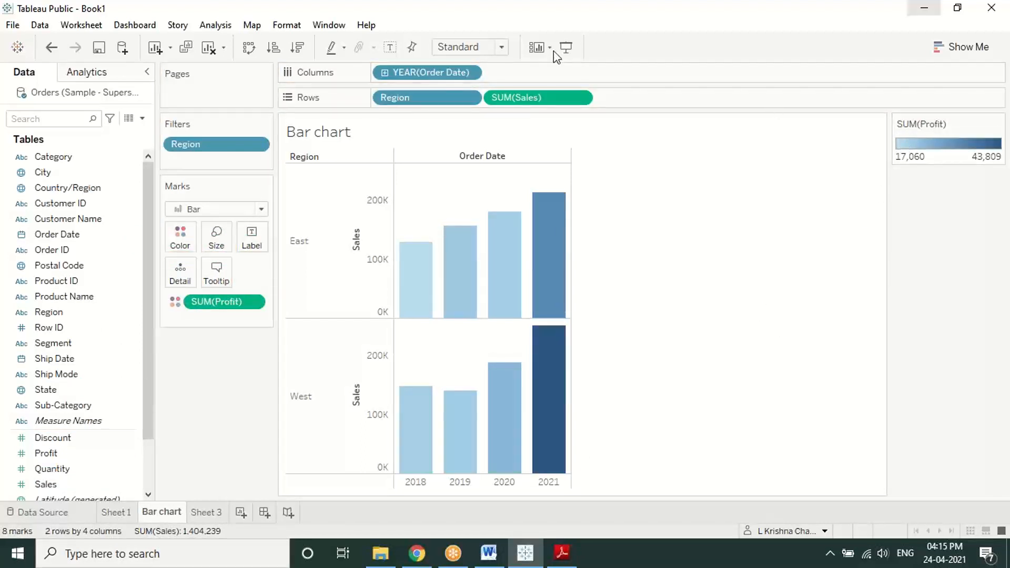
{"action": "left_click", "coordinate": [803, 20]}
{"action": "left_click", "coordinate": [800, 40]}
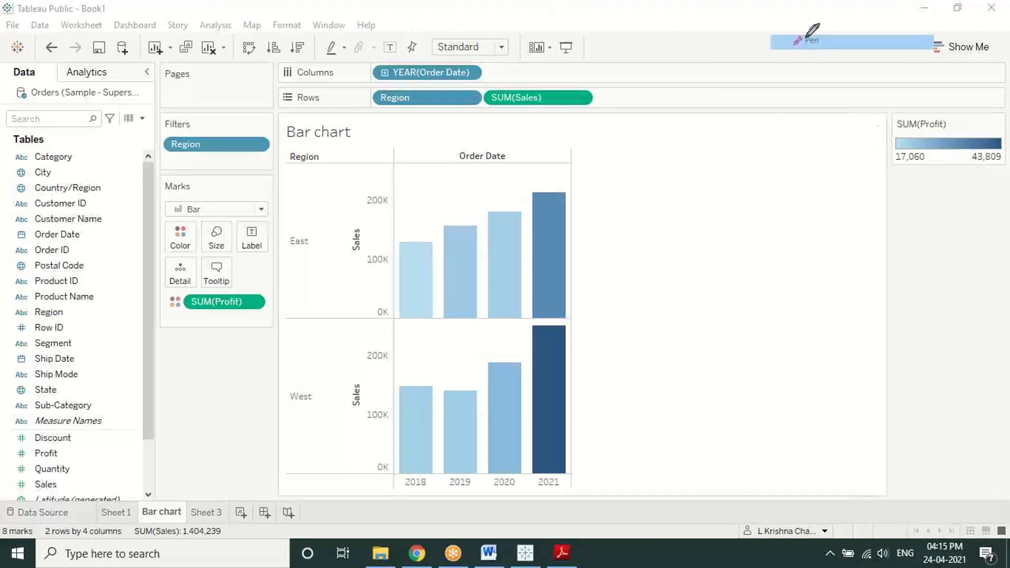
{"action": "mouse_move", "coordinate": [916, 114]}
{"action": "left_mouse_down"}
{"action": "mouse_move", "coordinate": [879, 112]}
{"action": "mouse_move", "coordinate": [875, 164]}
{"action": "mouse_move", "coordinate": [934, 160]}
{"action": "mouse_move", "coordinate": [915, 138]}
{"action": "left_mouse_up"}
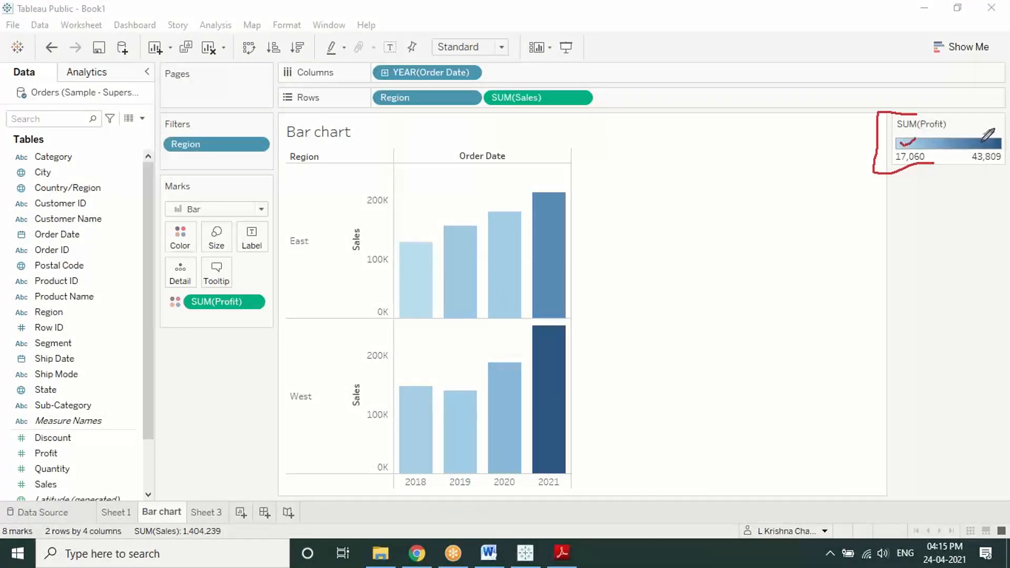
{"action": "mouse_move", "coordinate": [904, 196]}
{"action": "left_mouse_down"}
{"action": "mouse_move", "coordinate": [910, 169]}
{"action": "mouse_move", "coordinate": [918, 177]}
{"action": "left_mouse_up"}
{"action": "mouse_move", "coordinate": [979, 192]}
{"action": "left_mouse_down"}
{"action": "mouse_move", "coordinate": [988, 153]}
{"action": "mouse_move", "coordinate": [1000, 169]}
{"action": "left_mouse_up"}
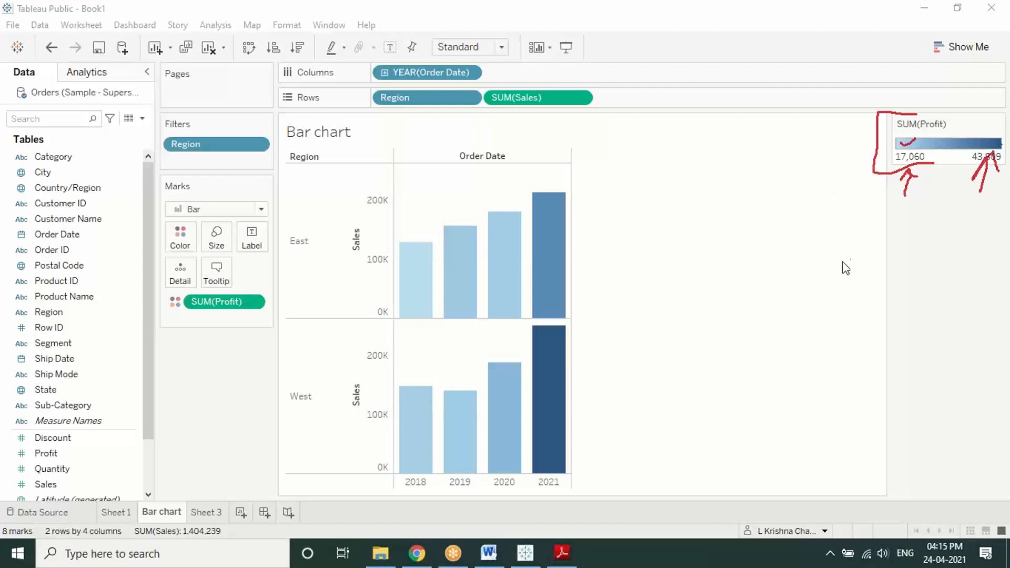
{"action": "left_click", "coordinate": [847, 296]}
{"action": "right_click", "coordinate": [759, 249]}
{"action": "left_click", "coordinate": [767, 260]}
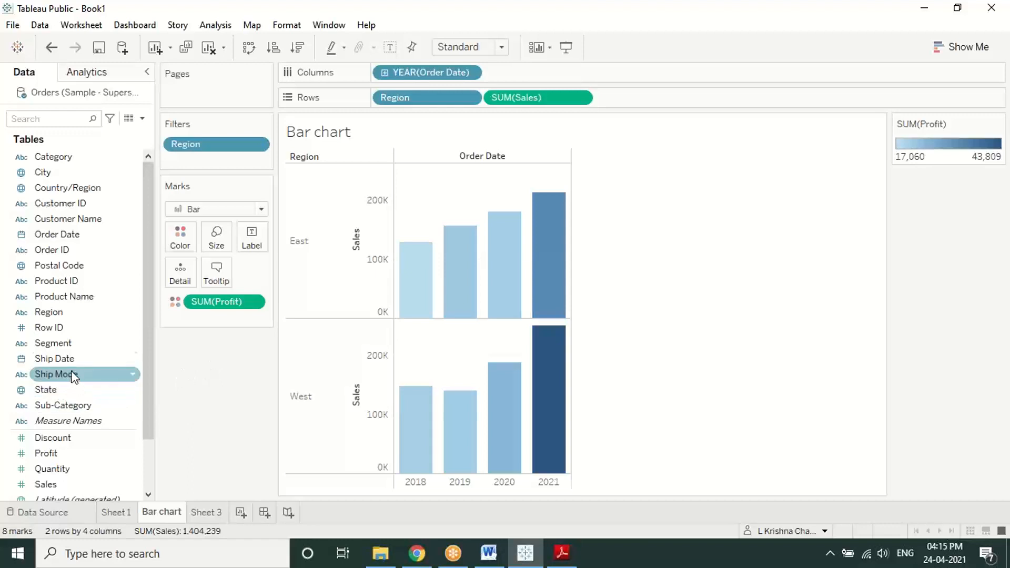
{"action": "left_click_drag", "start_coordinate": [72, 374], "coordinate": [180, 231]}
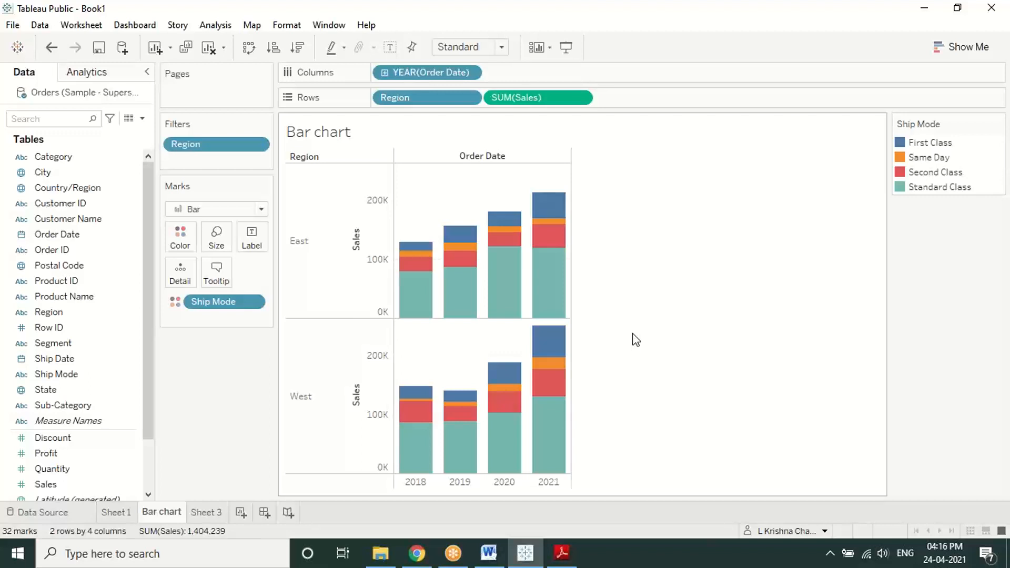
Step: View the published Combination Chart in Chrome, inspecting its monthly sales peaks
{"action": "left_click", "coordinate": [424, 541]}
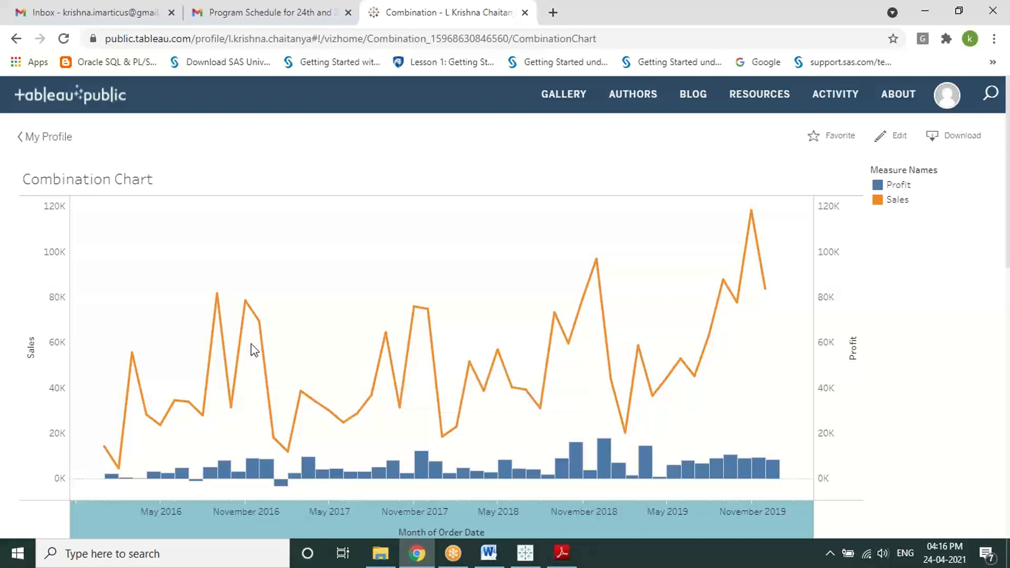
{"action": "mouse_move", "coordinate": [219, 297]}
{"action": "mouse_move", "coordinate": [742, 225]}
Step: Minimize Chrome, go to Sheet 3, and clear the step 5 highlight in the PDF
{"action": "left_click", "coordinate": [925, 11]}
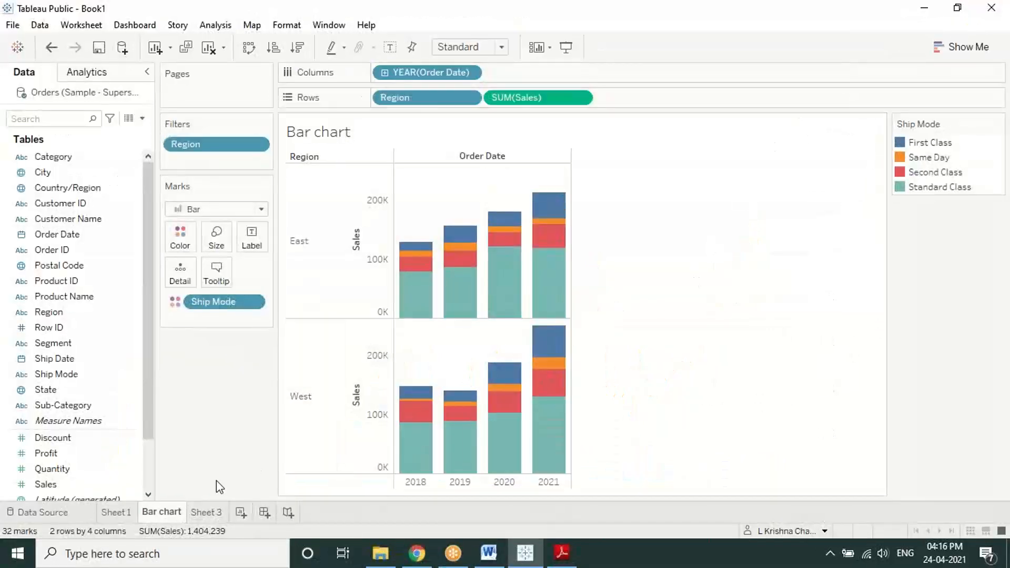
{"action": "left_click", "coordinate": [207, 512]}
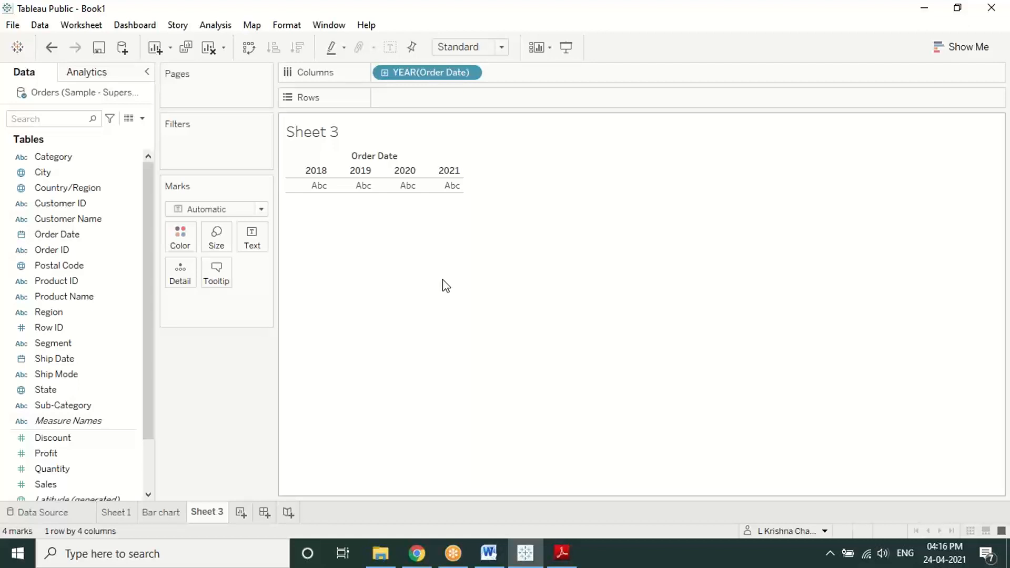
{"action": "left_click", "coordinate": [596, 58]}
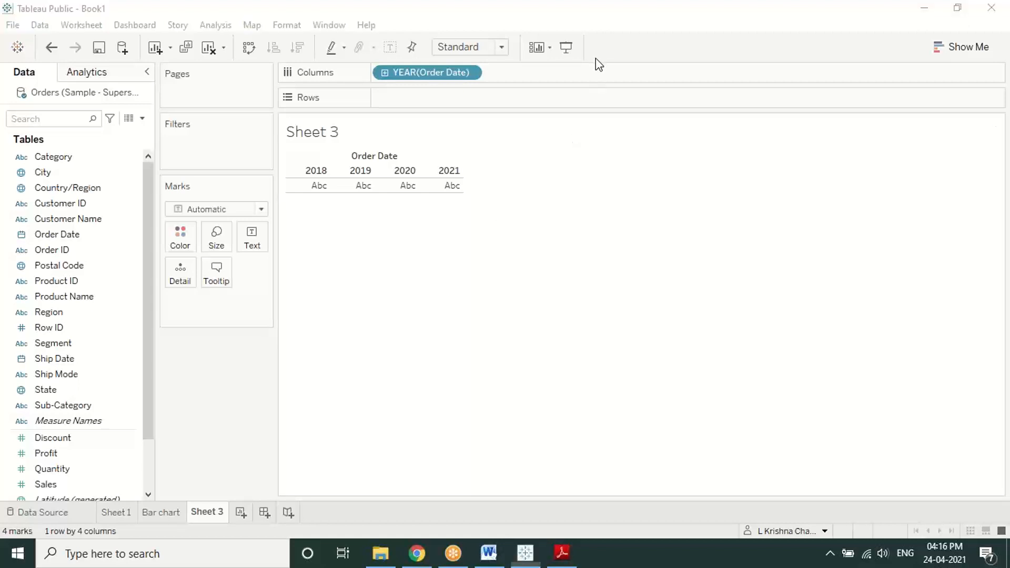
{"action": "left_click", "coordinate": [561, 553]}
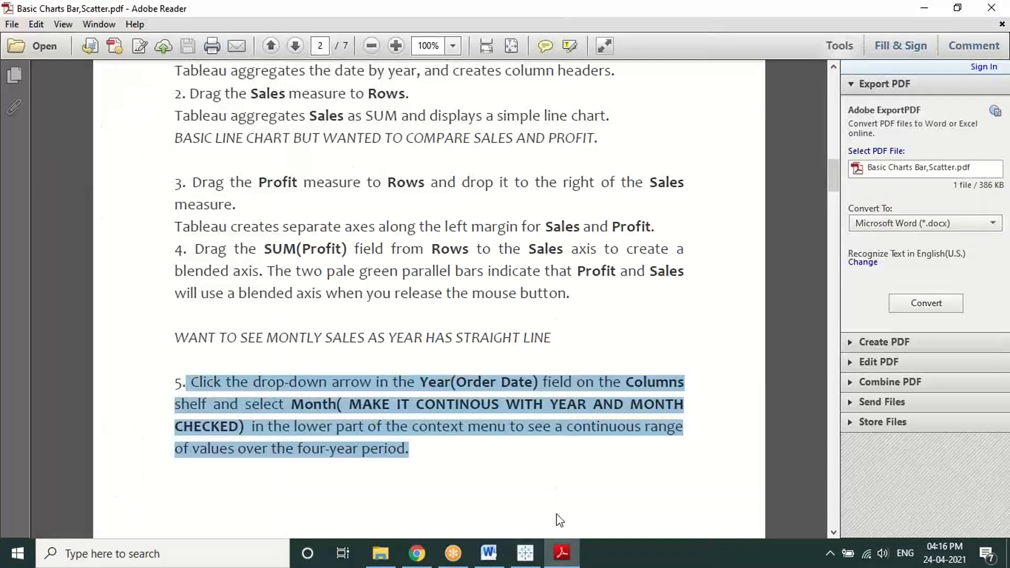
{"action": "left_click", "coordinate": [524, 482]}
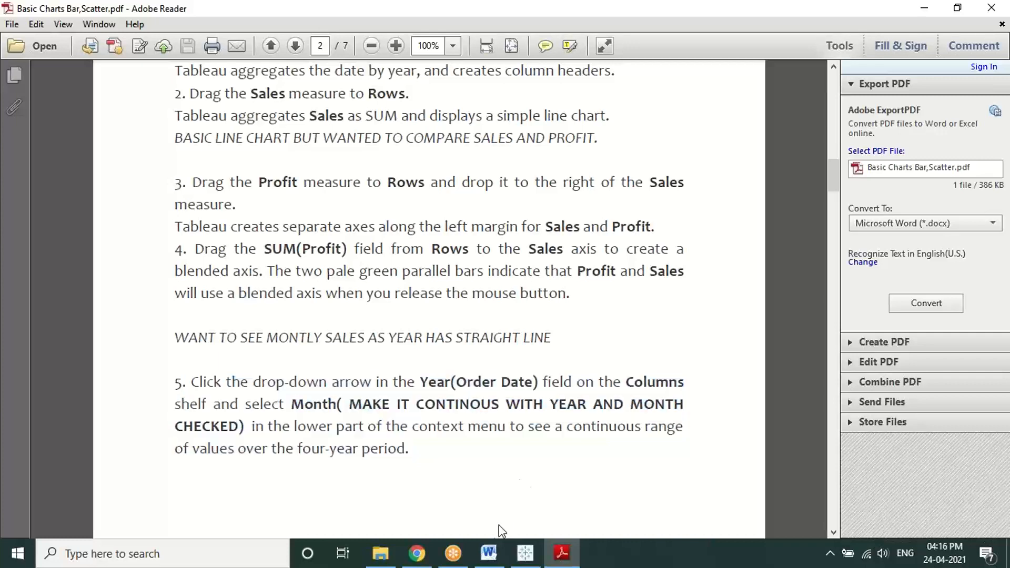
{"action": "left_click", "coordinate": [525, 552]}
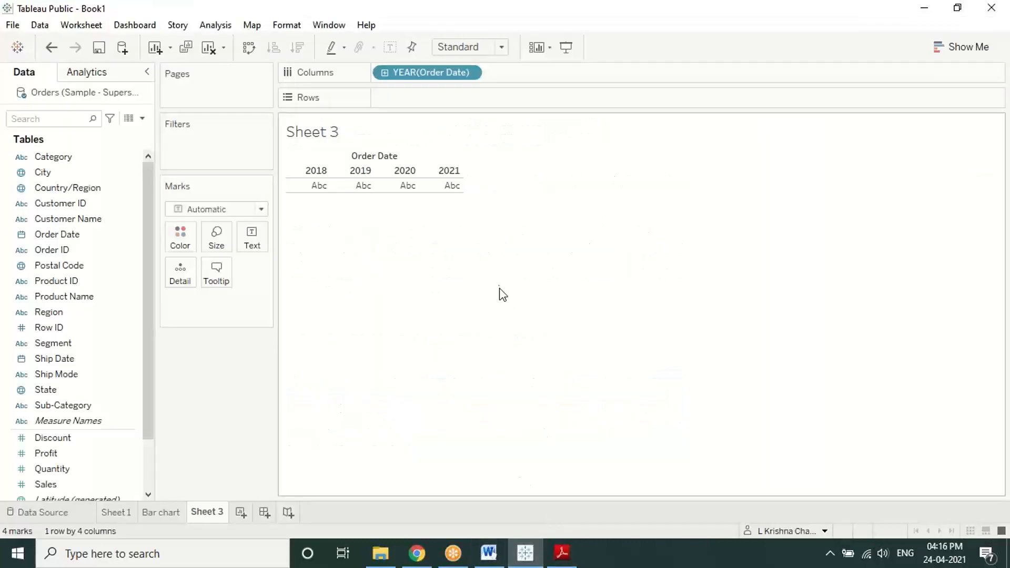
{"action": "right_click", "coordinate": [450, 70]}
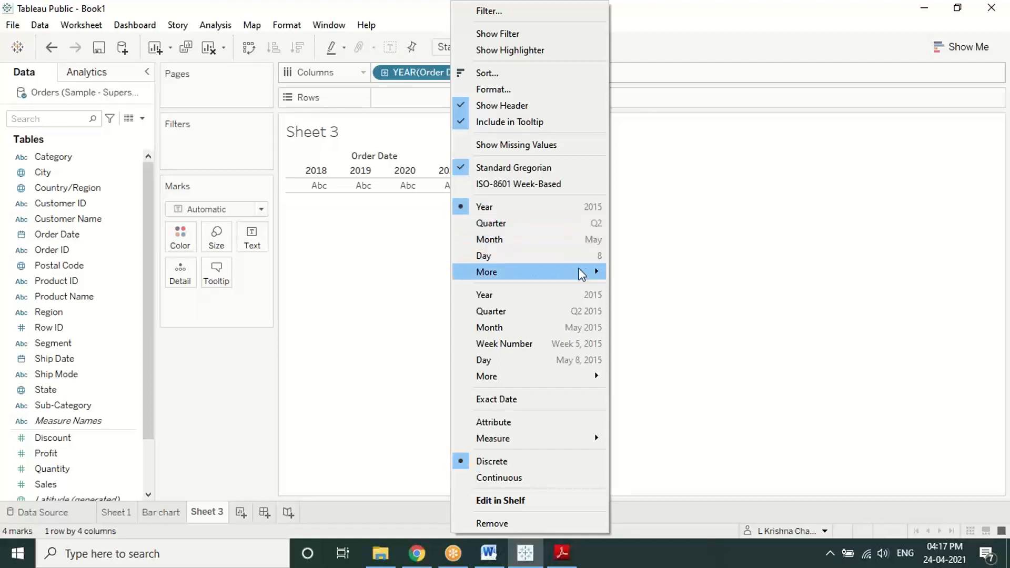
{"action": "mouse_move", "coordinate": [566, 279]}
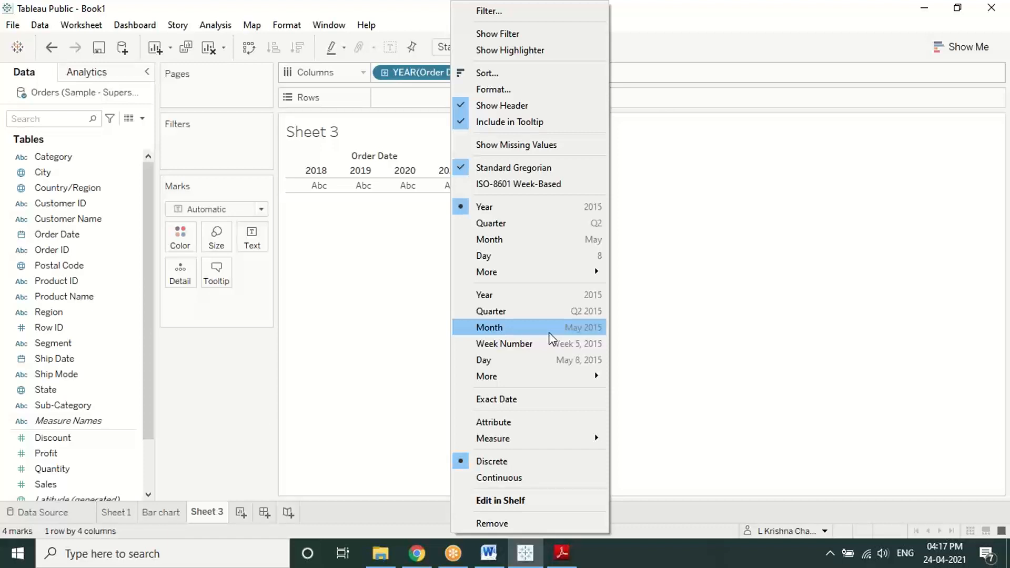
{"action": "left_click", "coordinate": [549, 336]}
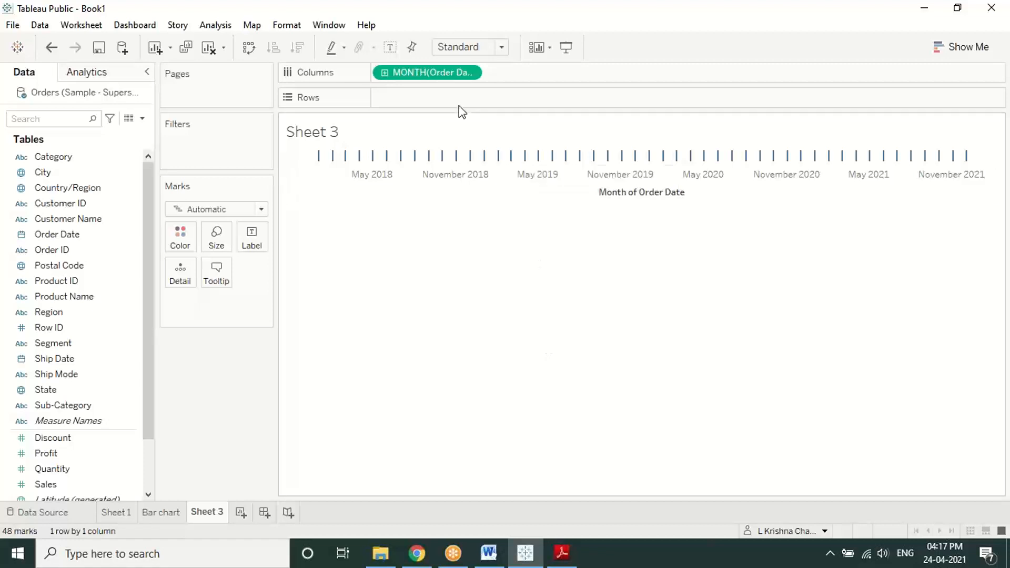
{"action": "right_click", "coordinate": [437, 71]}
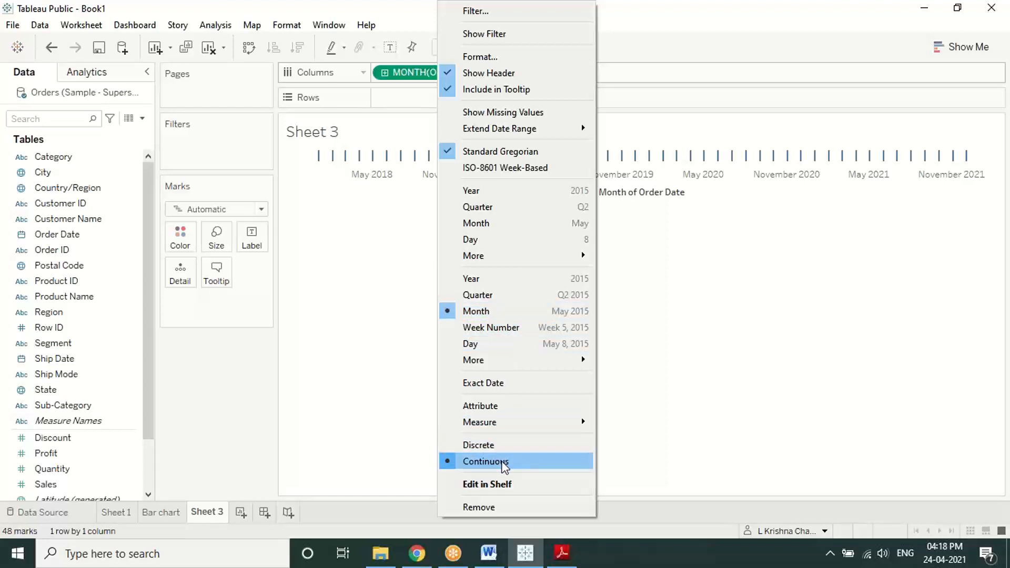
{"action": "left_click", "coordinate": [695, 352]}
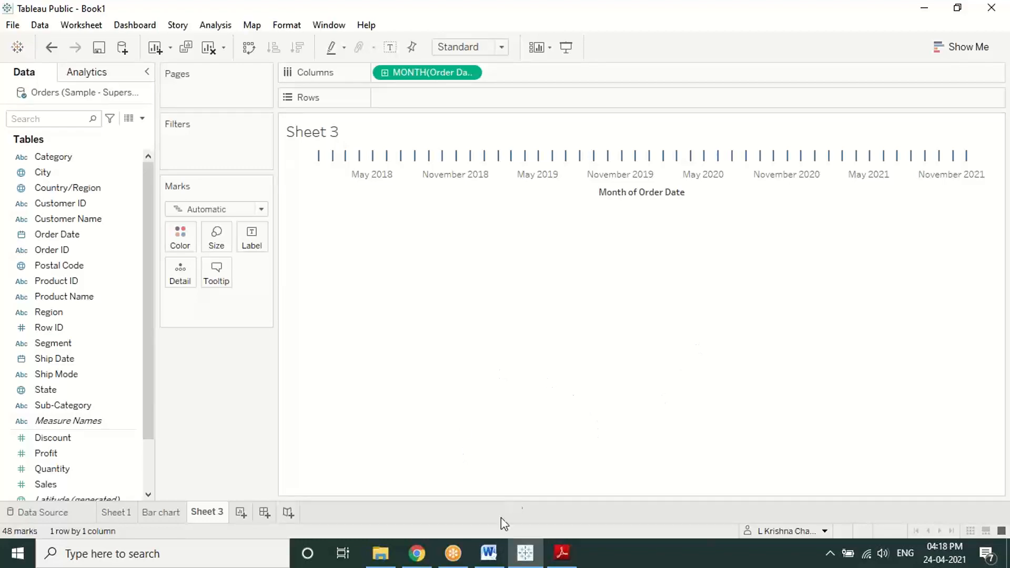
{"action": "left_click", "coordinate": [561, 554]}
{"action": "scroll", "coordinate": [553, 362], "scroll_direction": "up", "scroll_amount": 2}
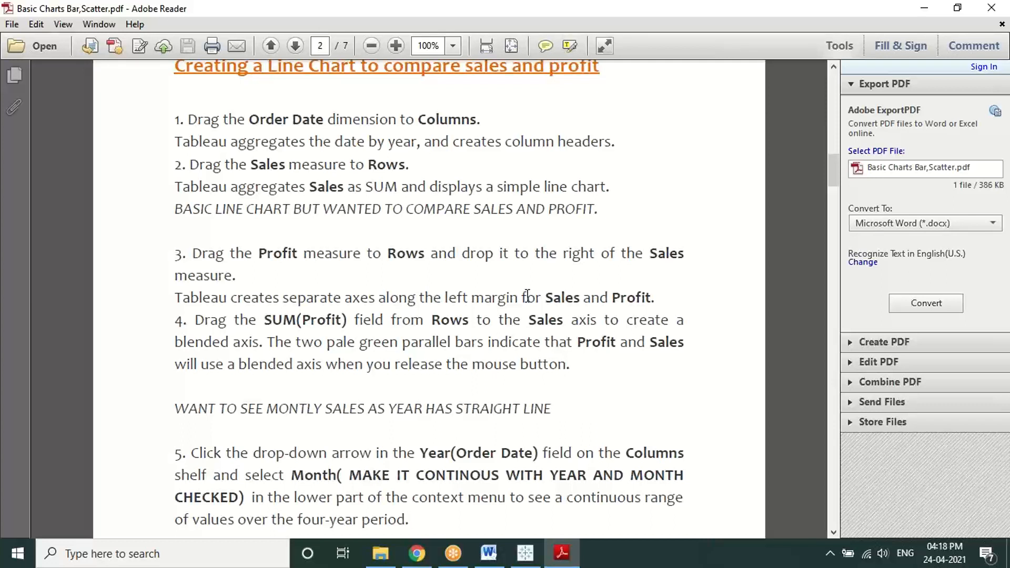
{"action": "left_click", "coordinate": [420, 559]}
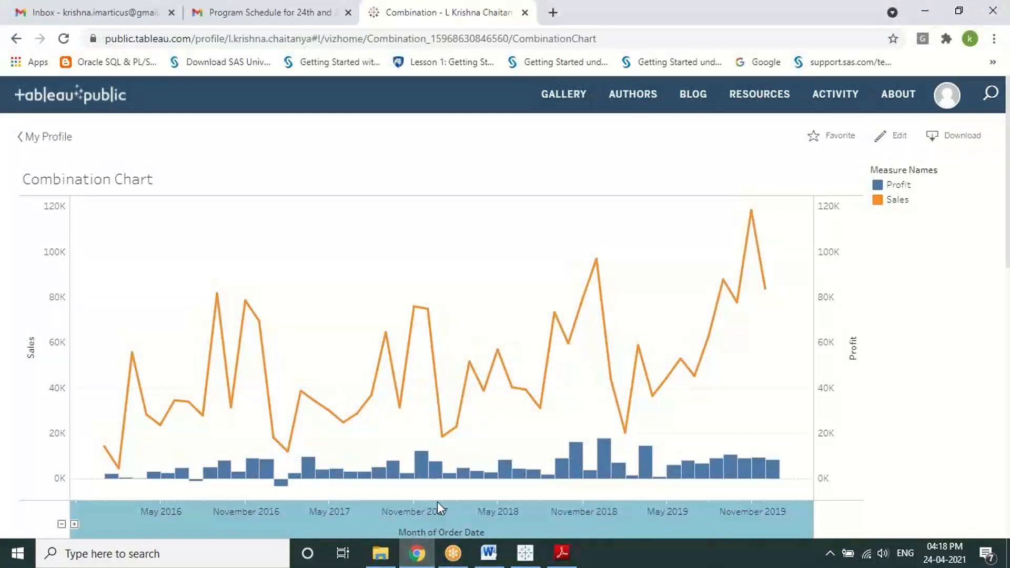
{"action": "left_click", "coordinate": [518, 550]}
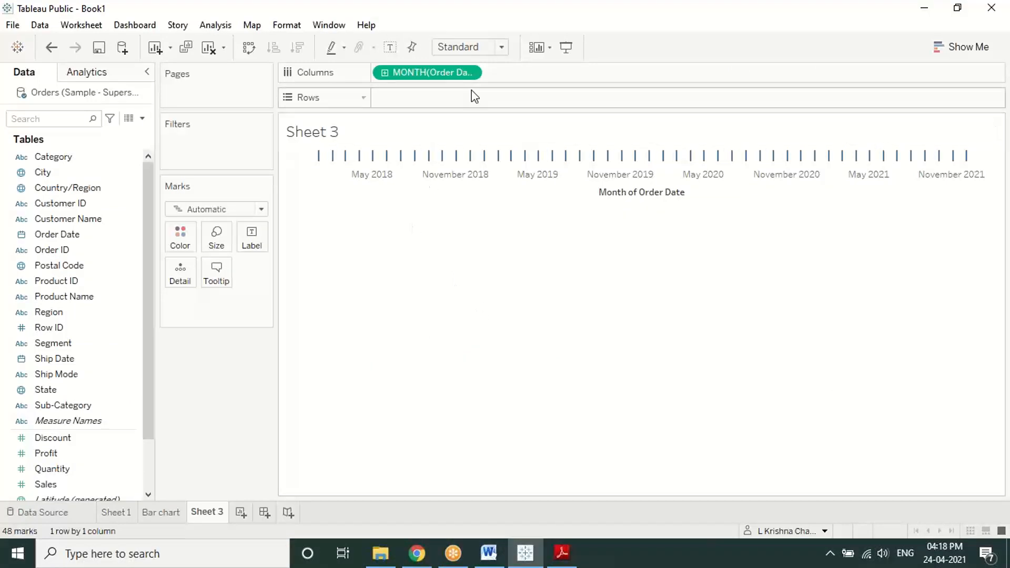
Step: Change the Order Date pill to discrete Year, giving column headers 2018 through 2021
{"action": "right_click", "coordinate": [458, 72]}
{"action": "left_click", "coordinate": [486, 191]}
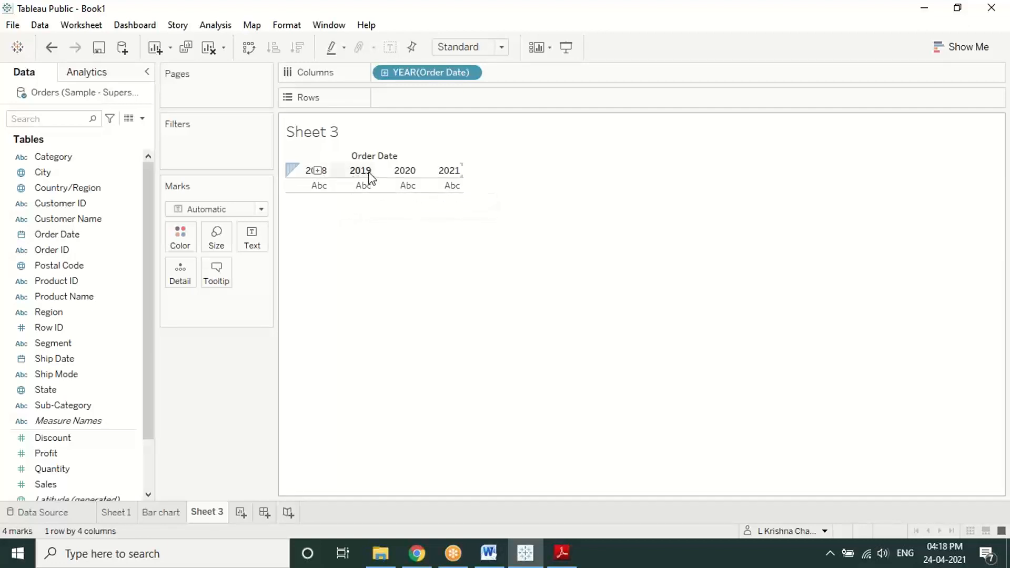
{"action": "right_click", "coordinate": [444, 75]}
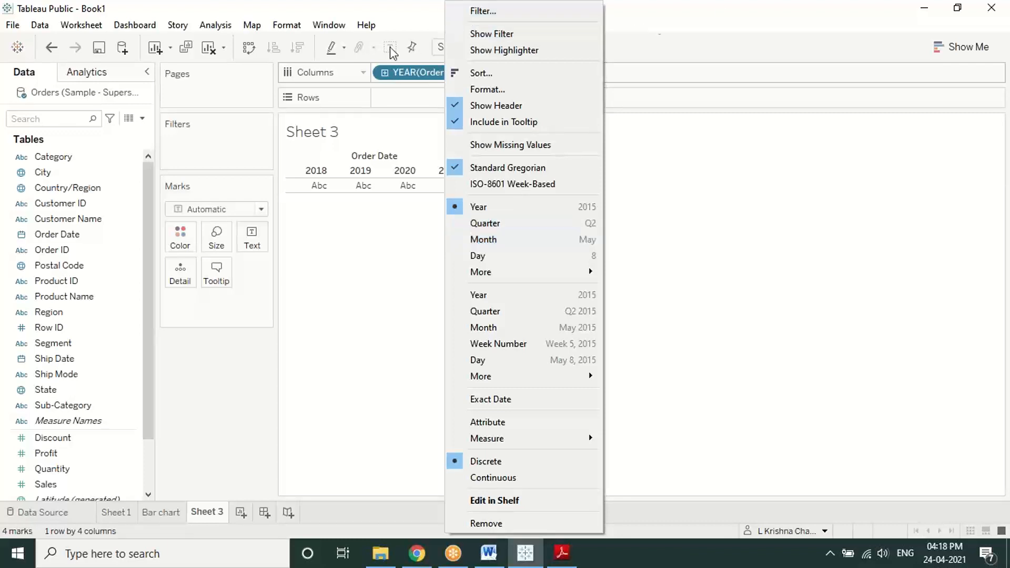
{"action": "left_click", "coordinate": [817, 49]}
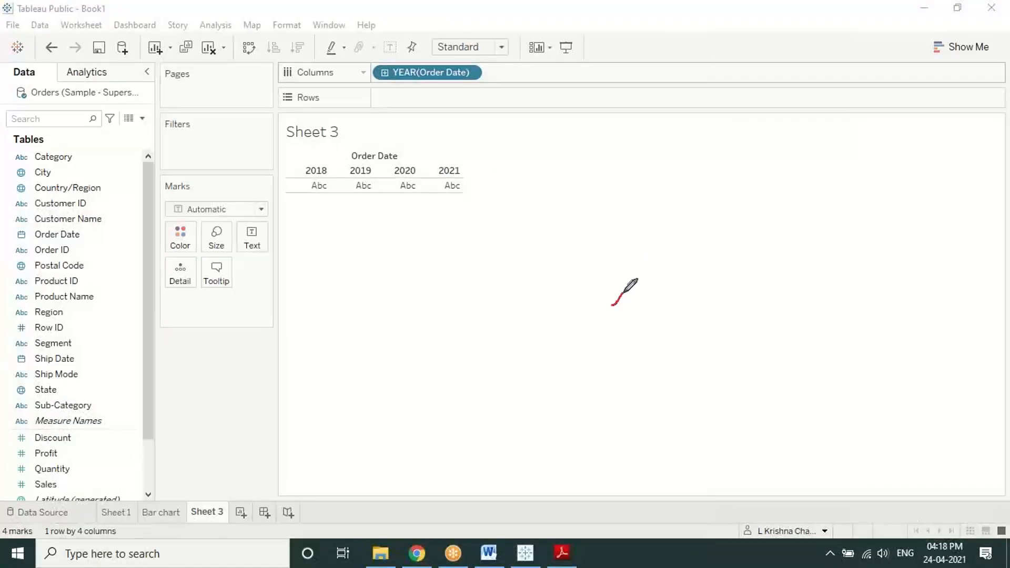
Step: Sketch a red rising zigzag line with a double-headed arrow beneath it
{"action": "mouse_move", "coordinate": [622, 293]}
{"action": "left_mouse_down"}
{"action": "mouse_move", "coordinate": [708, 202]}
{"action": "mouse_move", "coordinate": [739, 295]}
{"action": "mouse_move", "coordinate": [802, 195]}
{"action": "left_mouse_up"}
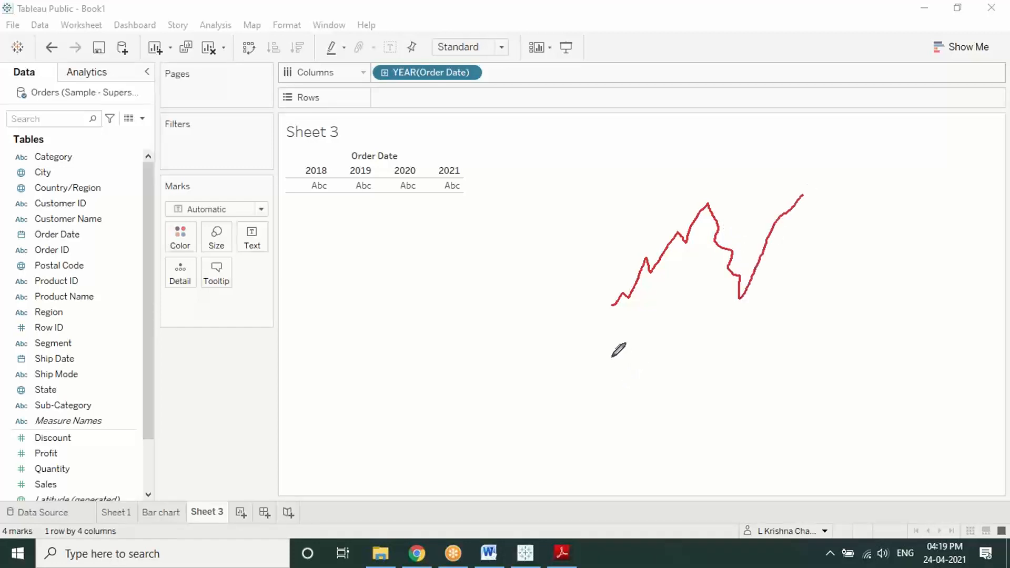
{"action": "mouse_move", "coordinate": [612, 357]}
{"action": "left_mouse_down"}
{"action": "mouse_move", "coordinate": [836, 347]}
{"action": "mouse_move", "coordinate": [808, 376]}
{"action": "left_mouse_up"}
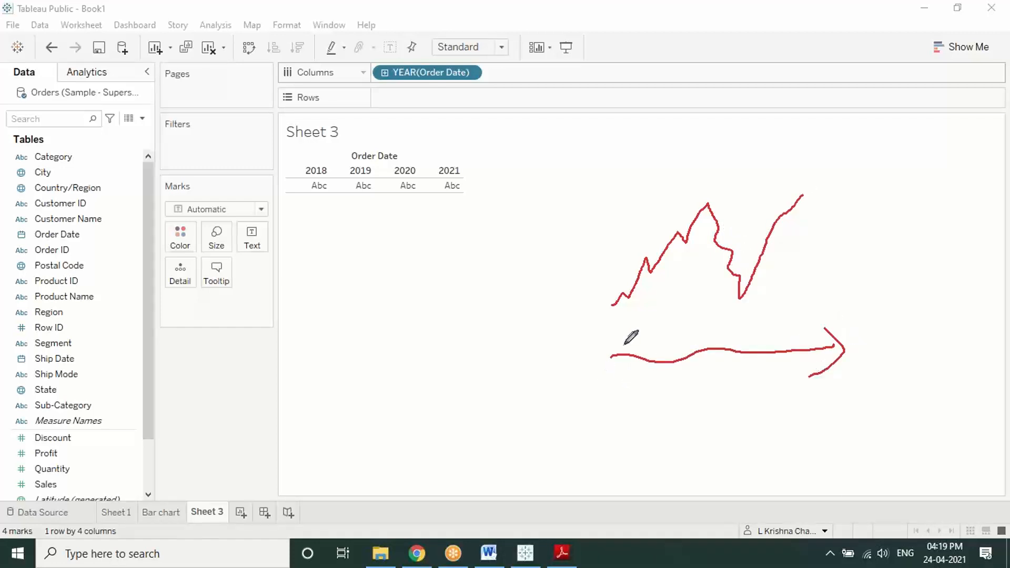
{"action": "left_click_drag", "start_coordinate": [640, 345], "coordinate": [624, 370]}
Step: Draw a ticked baseline with handwritten digits like 4 and 6, then retrace the zigzag
{"action": "left_click_drag", "start_coordinate": [334, 377], "coordinate": [594, 374]}
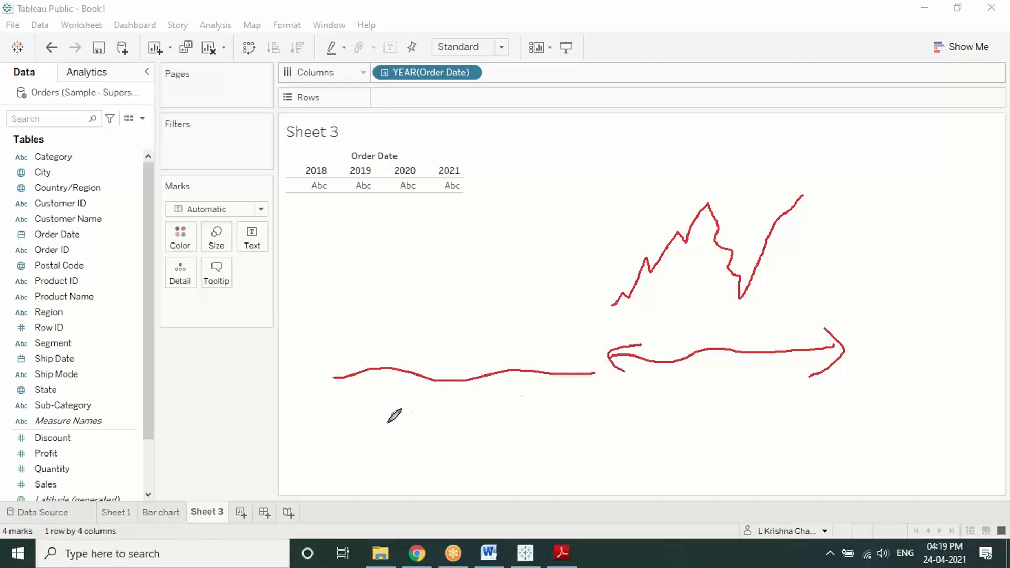
{"action": "mouse_move", "coordinate": [347, 399]}
{"action": "left_mouse_down"}
{"action": "mouse_move", "coordinate": [338, 412]}
{"action": "mouse_move", "coordinate": [349, 402]}
{"action": "mouse_move", "coordinate": [353, 419]}
{"action": "left_mouse_up"}
{"action": "left_click_drag", "start_coordinate": [343, 370], "coordinate": [354, 324]}
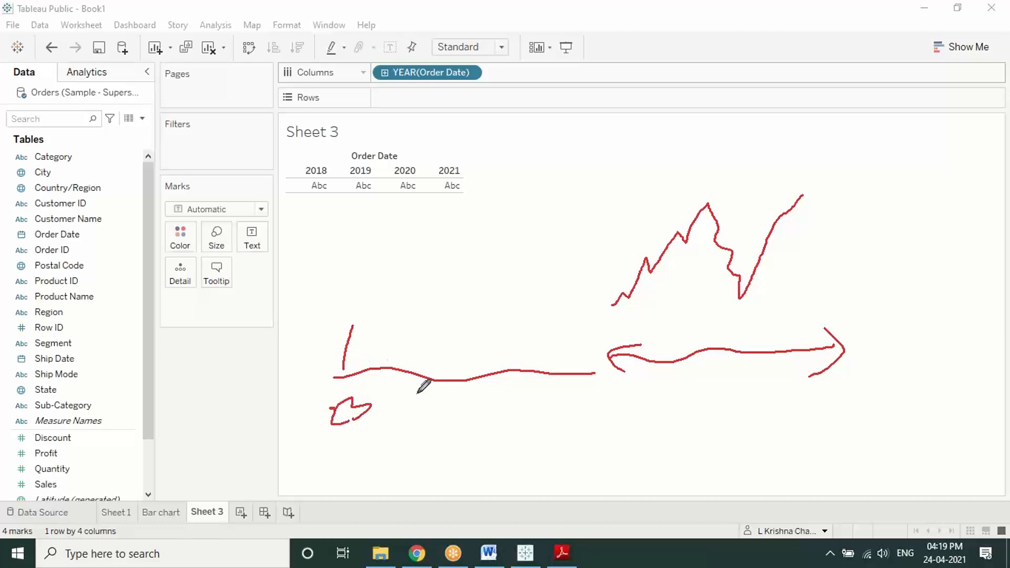
{"action": "mouse_move", "coordinate": [410, 393]}
{"action": "left_mouse_down"}
{"action": "mouse_move", "coordinate": [439, 400]}
{"action": "mouse_move", "coordinate": [455, 428]}
{"action": "left_mouse_up"}
{"action": "left_click_drag", "start_coordinate": [430, 371], "coordinate": [438, 291]}
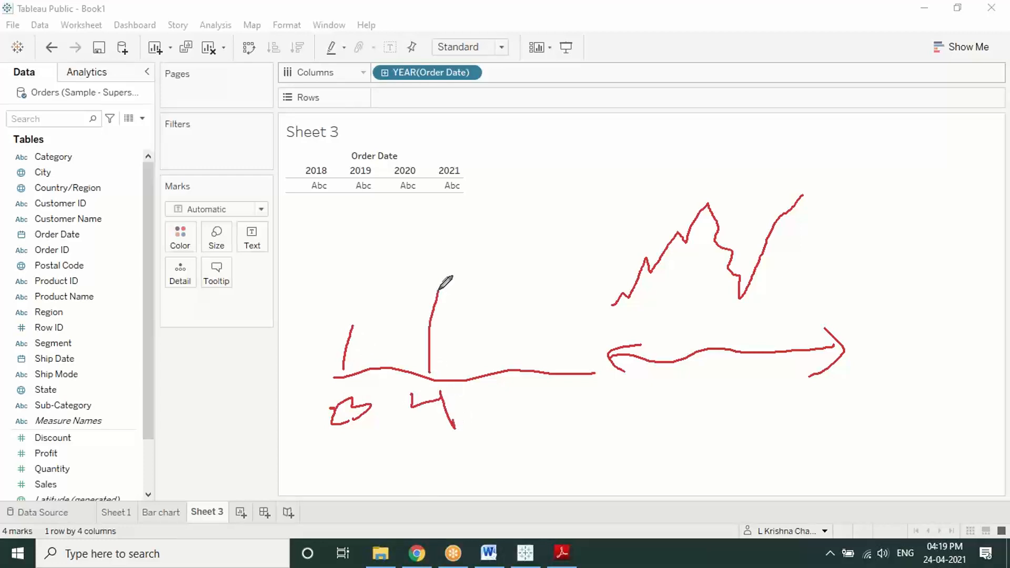
{"action": "left_click_drag", "start_coordinate": [498, 383], "coordinate": [497, 408]}
{"action": "left_click_drag", "start_coordinate": [491, 372], "coordinate": [498, 238]}
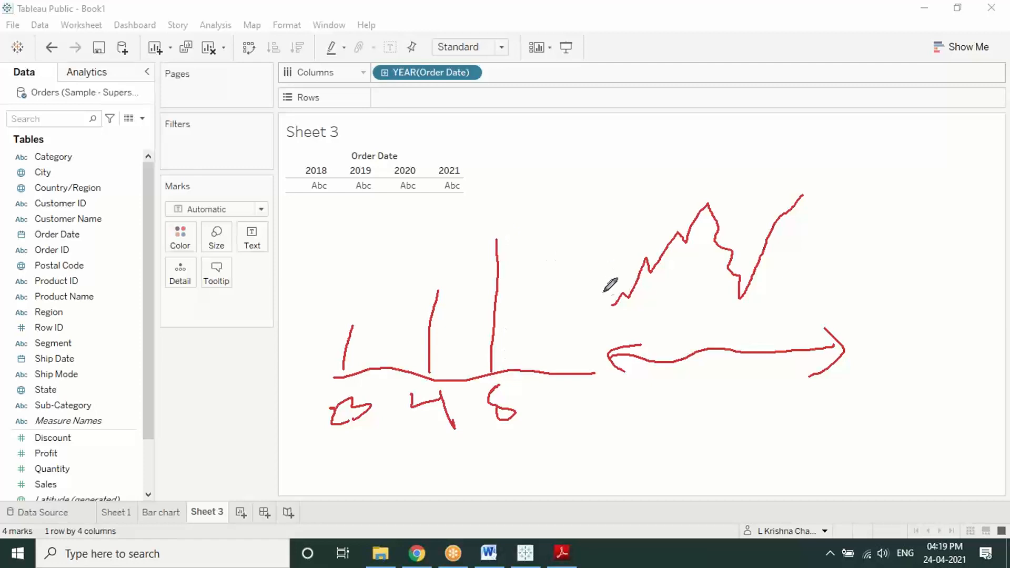
{"action": "mouse_move", "coordinate": [611, 308]}
{"action": "left_mouse_down"}
{"action": "mouse_move", "coordinate": [657, 234]}
{"action": "mouse_move", "coordinate": [699, 210]}
{"action": "mouse_move", "coordinate": [759, 231]}
{"action": "mouse_move", "coordinate": [801, 195]}
{"action": "left_mouse_up"}
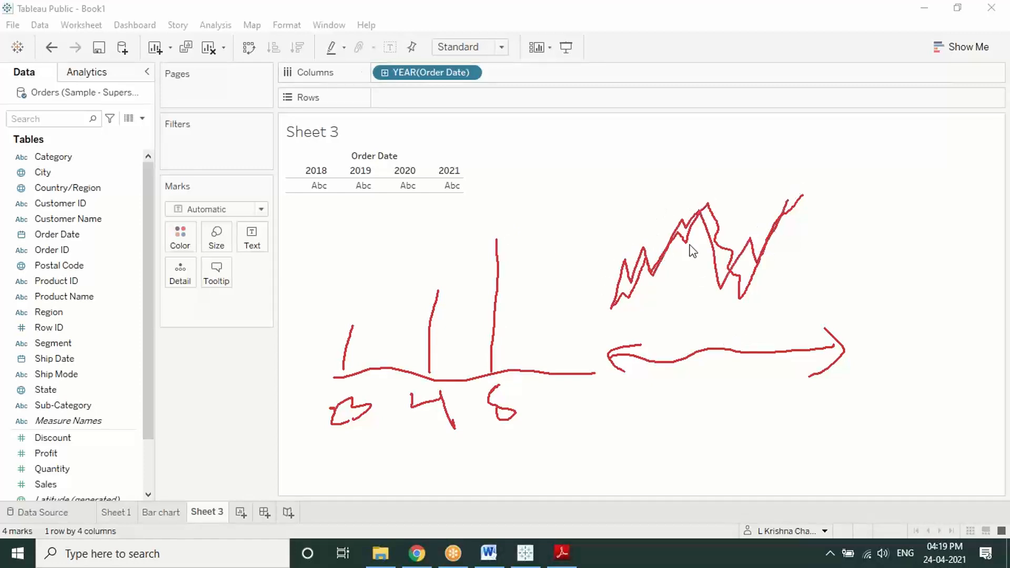
Step: Clear the sketches, switch Order Date to continuous Month, and put Sales on Rows
{"action": "right_click", "coordinate": [608, 211]}
{"action": "left_click", "coordinate": [621, 217]}
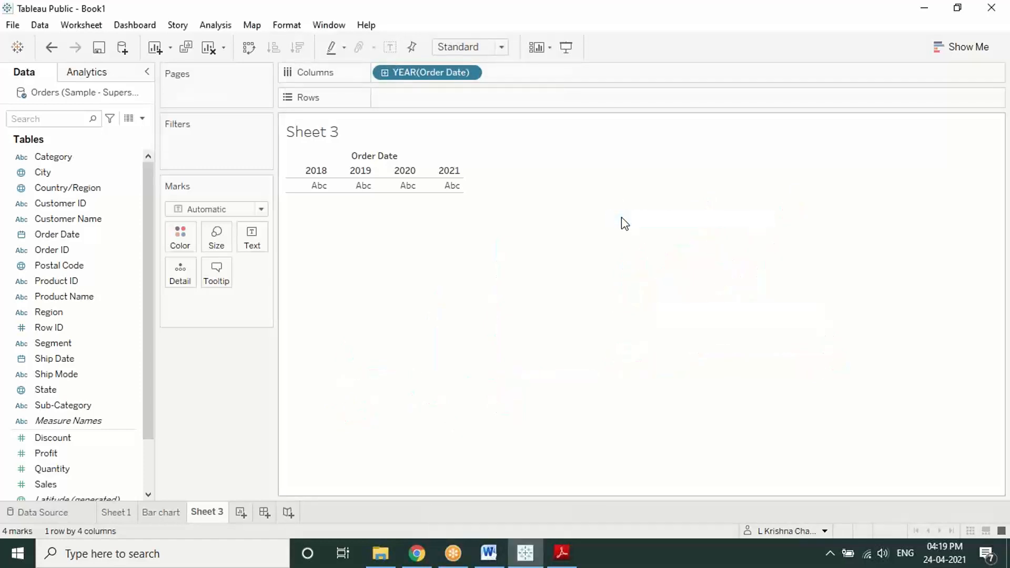
{"action": "left_click", "coordinate": [470, 72]}
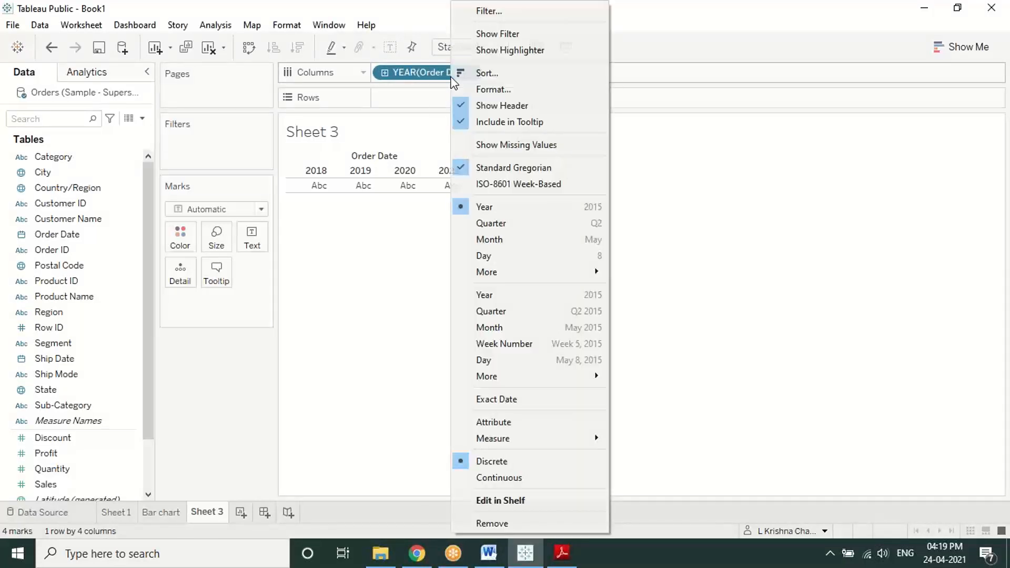
{"action": "left_click", "coordinate": [500, 326]}
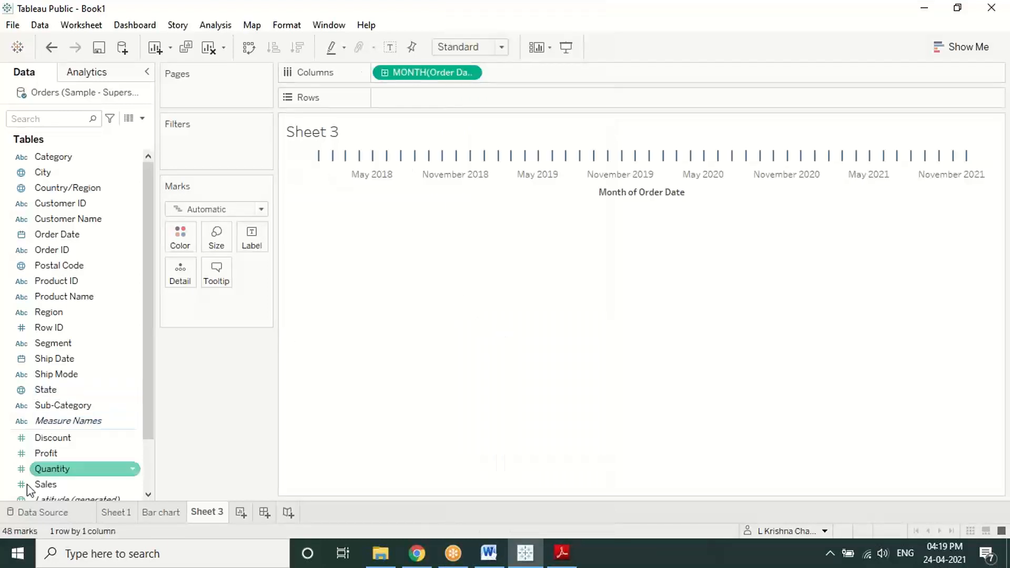
{"action": "left_click_drag", "start_coordinate": [41, 483], "coordinate": [389, 97]}
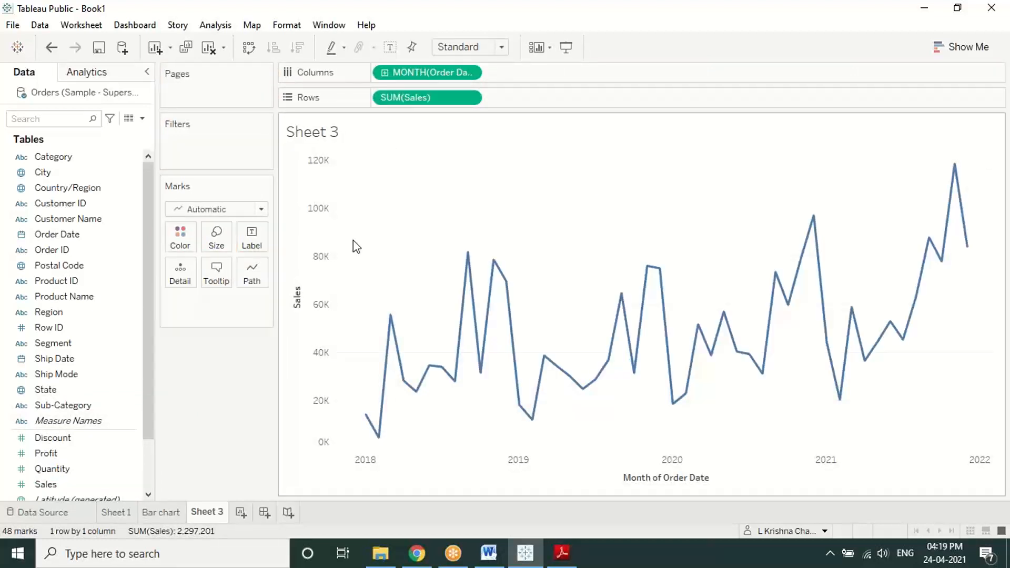
{"action": "right_click", "coordinate": [416, 73]}
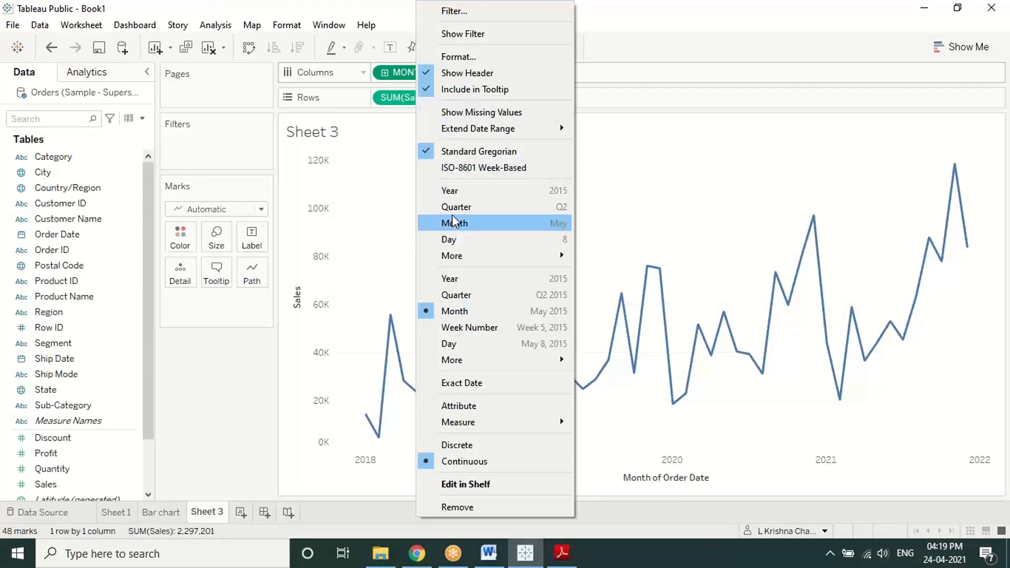
{"action": "left_click", "coordinate": [450, 191]}
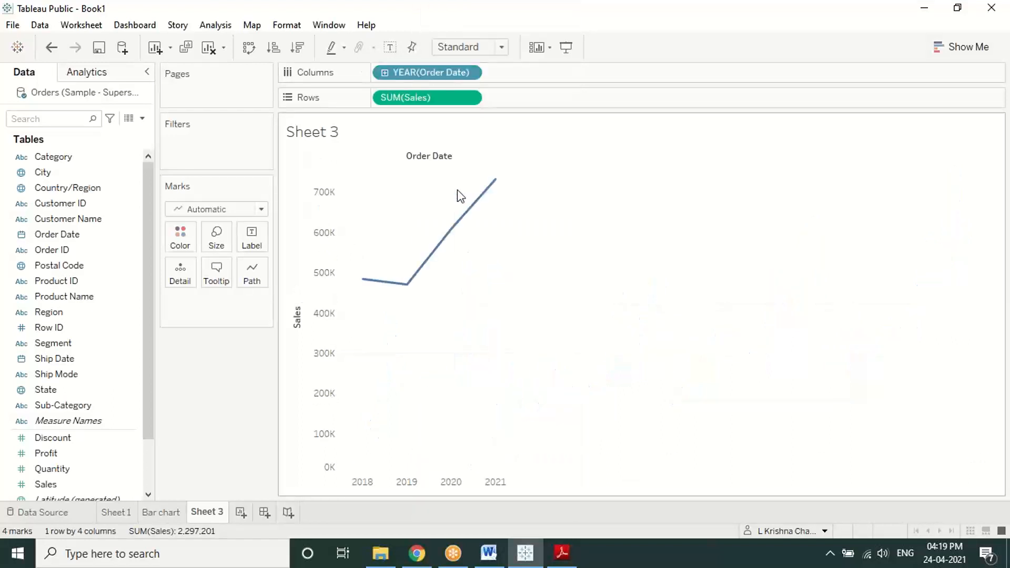
{"action": "right_click", "coordinate": [458, 72]}
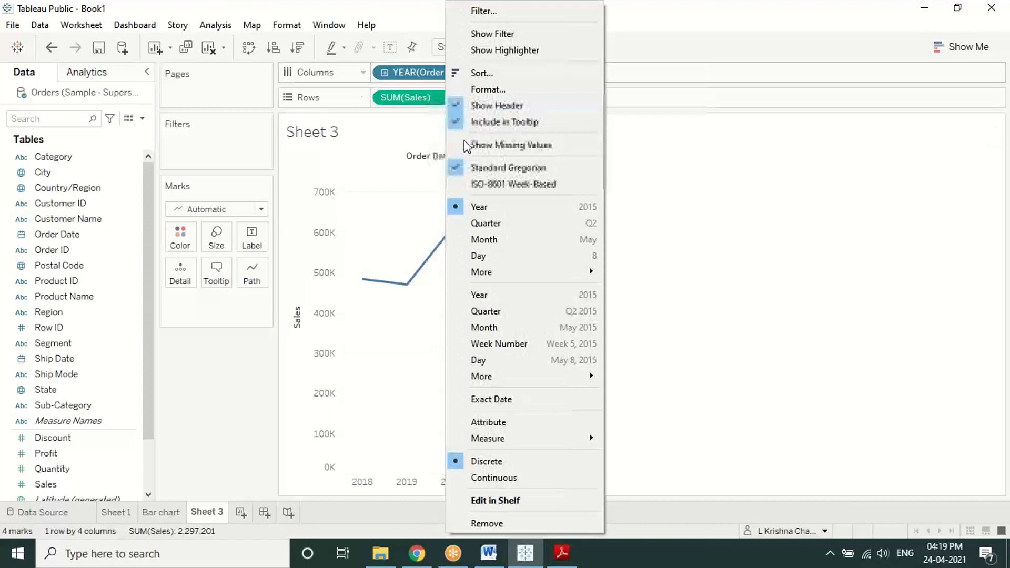
{"action": "left_click", "coordinate": [484, 240]}
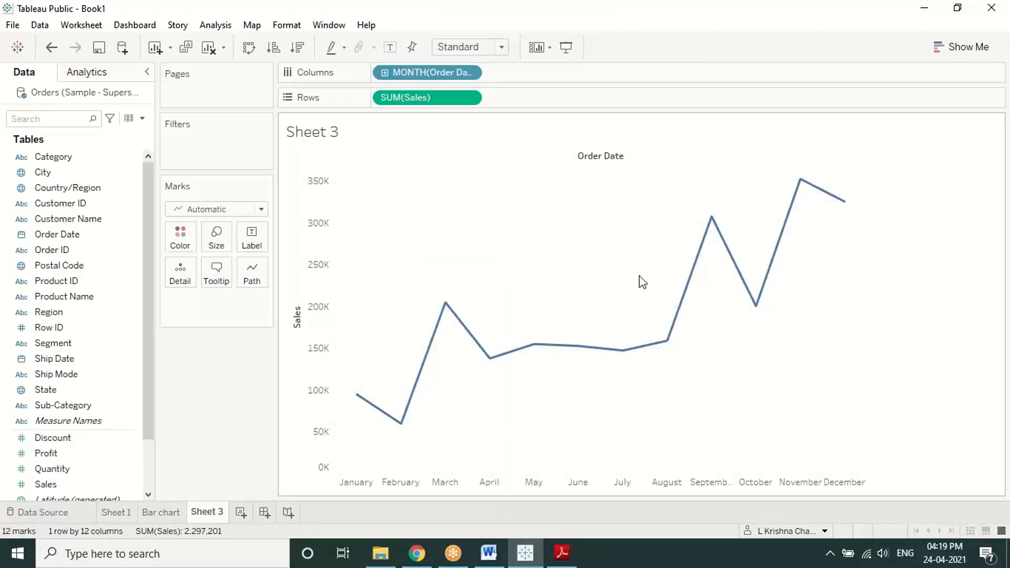
{"action": "right_click", "coordinate": [464, 75]}
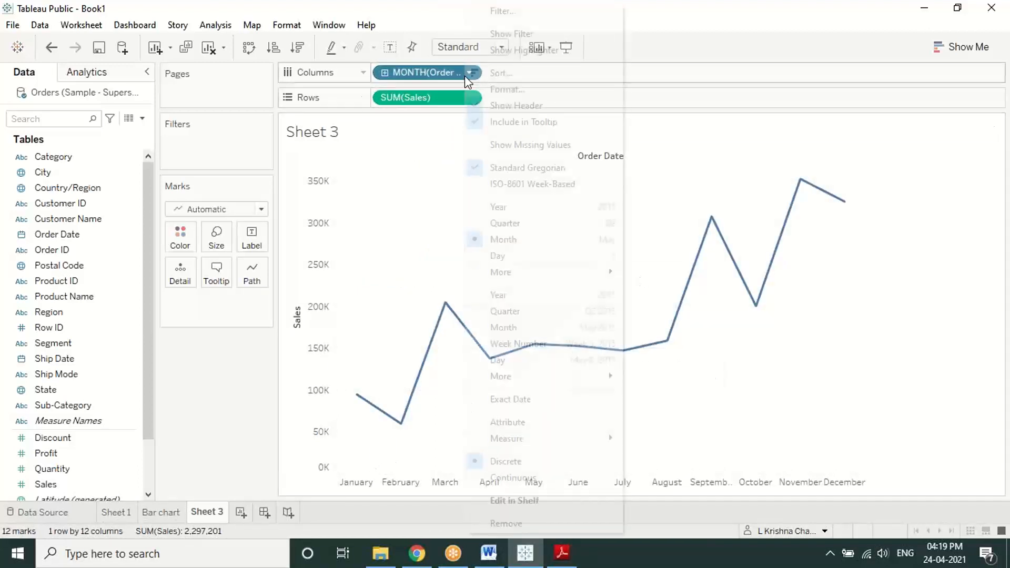
{"action": "left_click", "coordinate": [505, 327]}
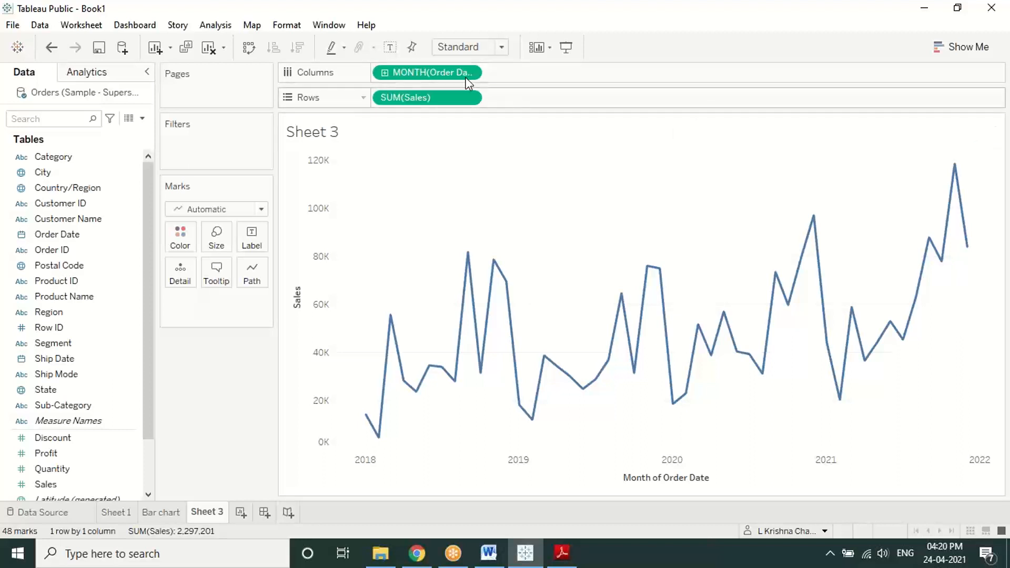
{"action": "left_click", "coordinate": [148, 11]}
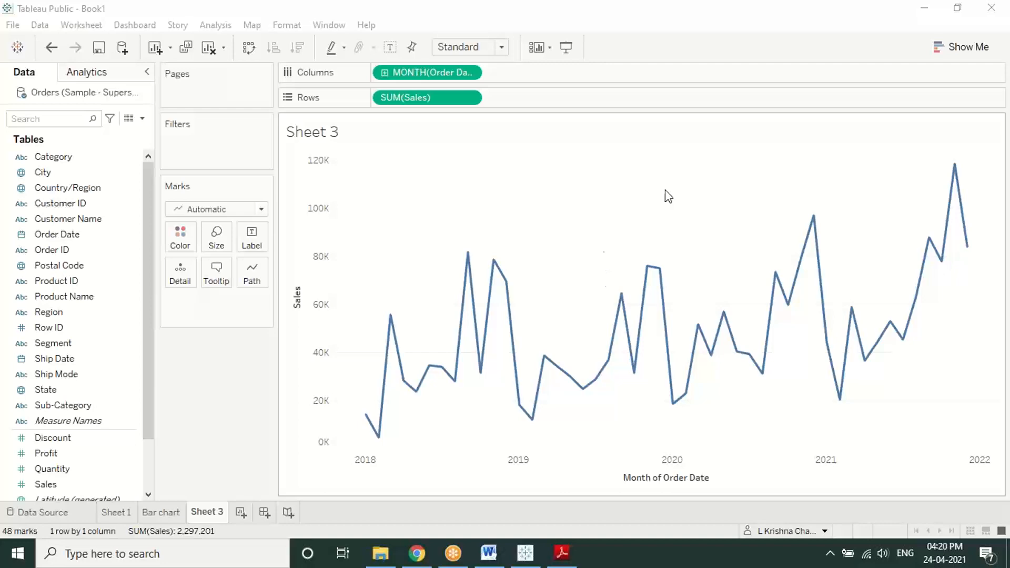
Step: Read through the scatter plot steps on page 3 of the PDF, then return to Tableau
{"action": "mouse_move", "coordinate": [627, 341]}
{"action": "left_click", "coordinate": [562, 552]}
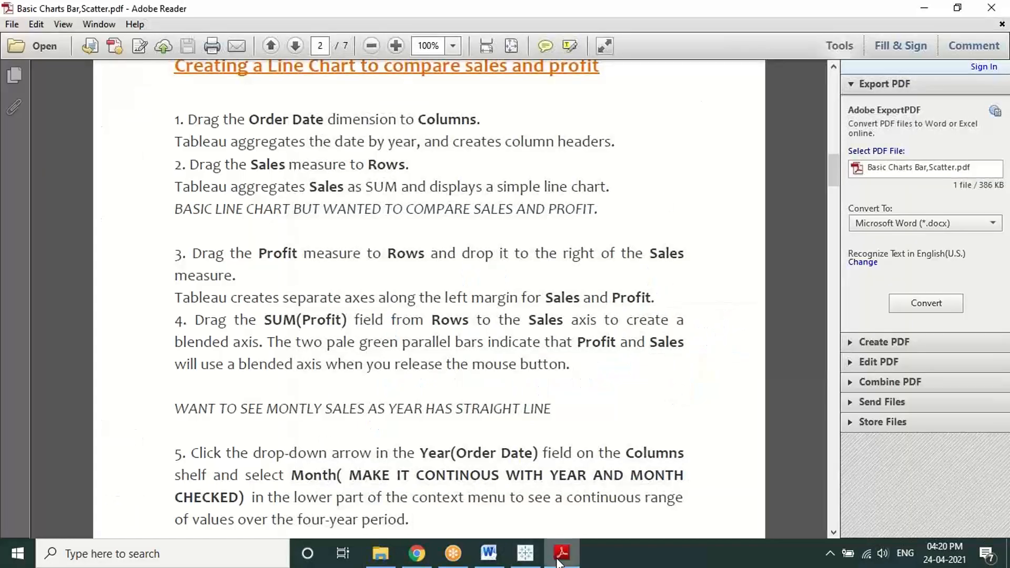
{"action": "scroll", "coordinate": [551, 372], "scroll_direction": "down", "scroll_amount": 3}
{"action": "scroll", "coordinate": [551, 372], "scroll_direction": "down", "scroll_amount": 10}
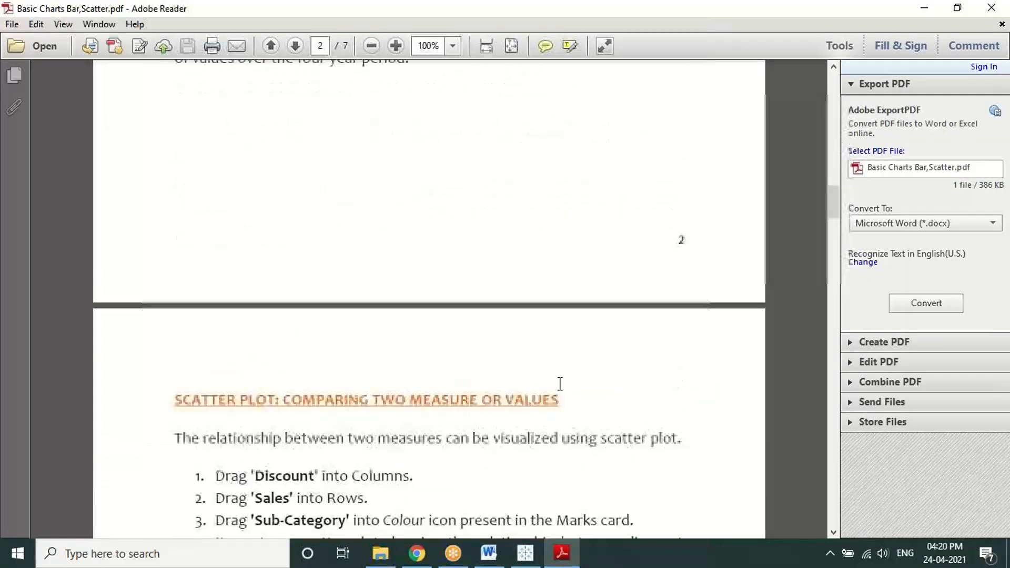
{"action": "scroll", "coordinate": [560, 384], "scroll_direction": "down", "scroll_amount": 3}
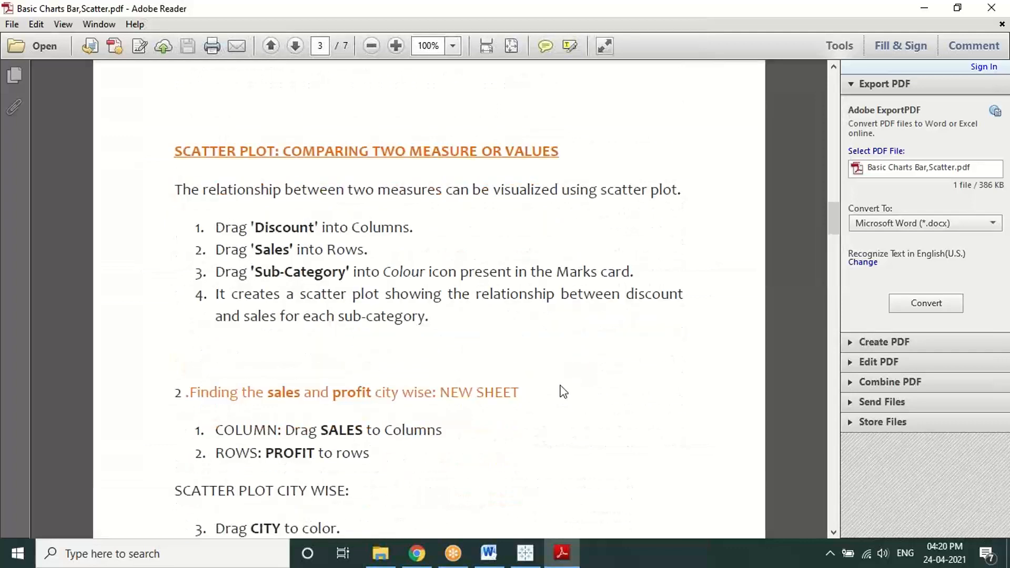
{"action": "scroll", "coordinate": [563, 392], "scroll_direction": "down", "scroll_amount": 1}
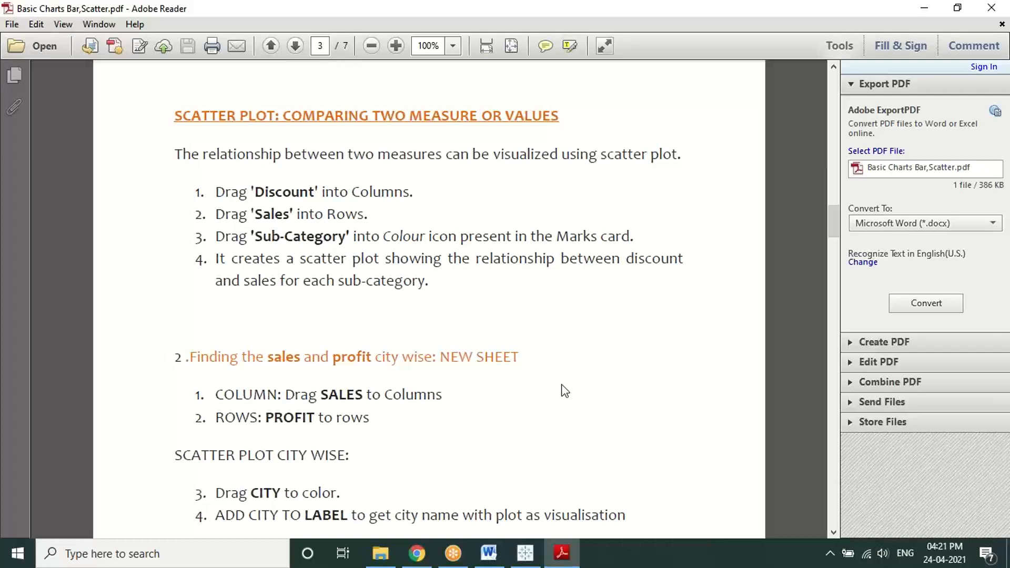
{"action": "scroll", "coordinate": [565, 390], "scroll_direction": "down", "scroll_amount": 3}
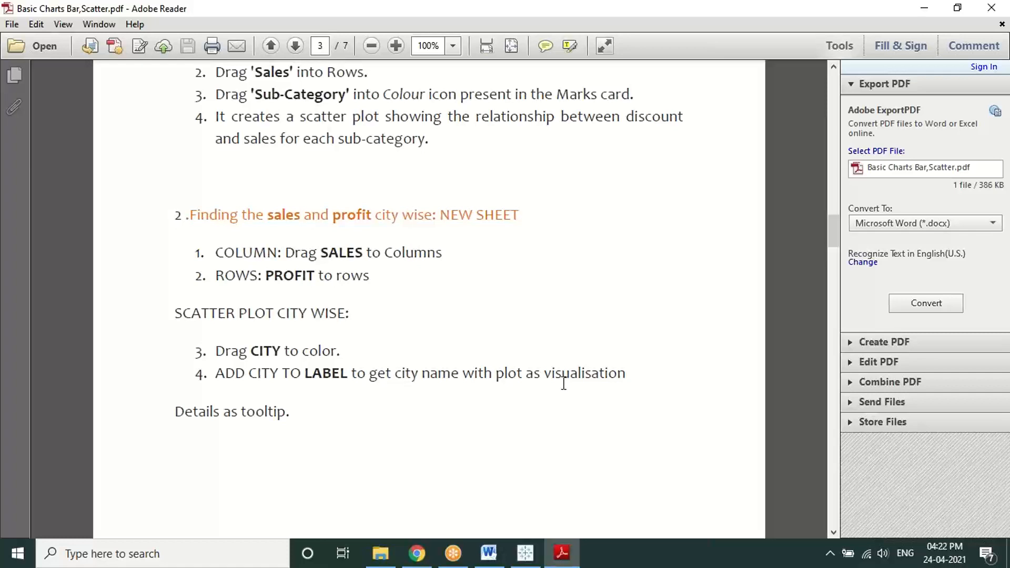
{"action": "scroll", "coordinate": [563, 384], "scroll_direction": "up", "scroll_amount": 3}
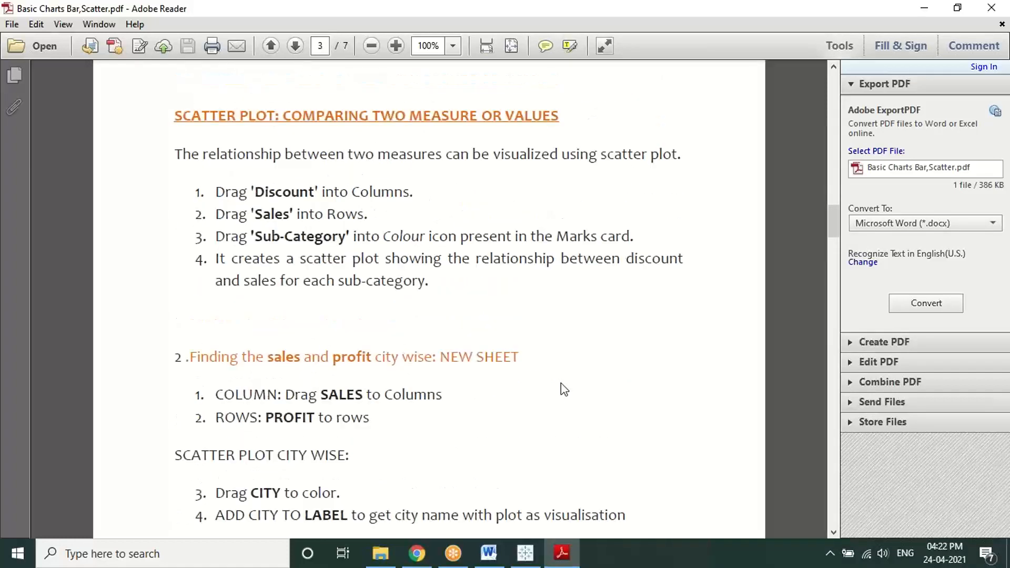
{"action": "scroll", "coordinate": [564, 389], "scroll_direction": "down", "scroll_amount": 1}
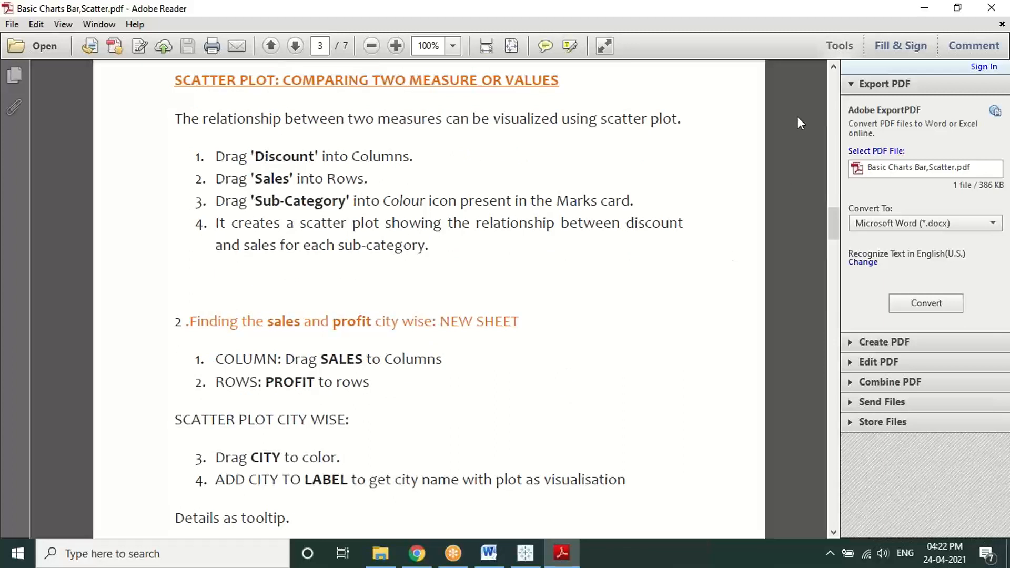
{"action": "left_click", "coordinate": [866, 17]}
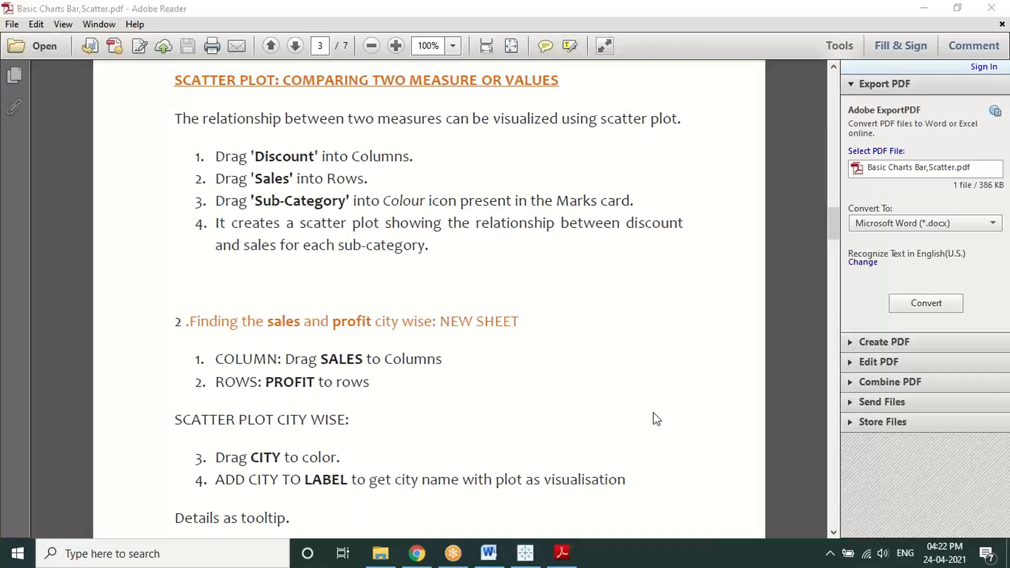
{"action": "left_click", "coordinate": [524, 552]}
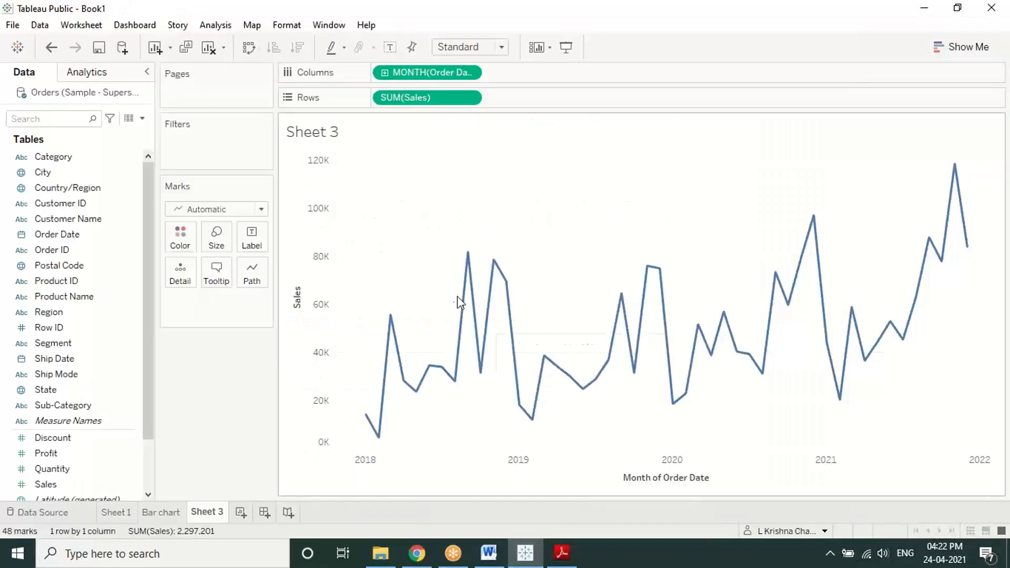
Step: Create Sheet 4 with Discount on Columns and Sales on Rows, giving a single mark
{"action": "left_click", "coordinate": [241, 512]}
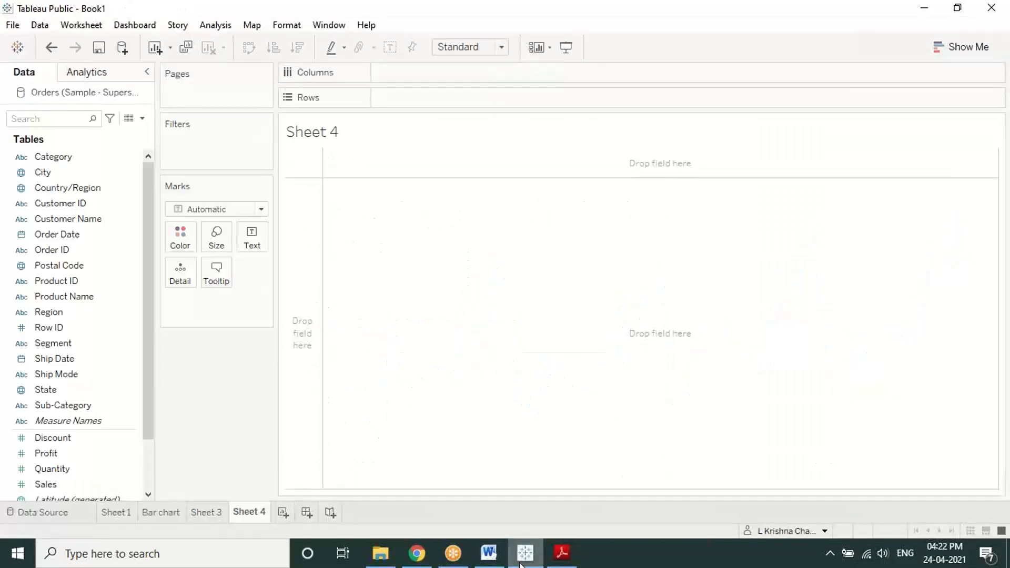
{"action": "left_click", "coordinate": [559, 562]}
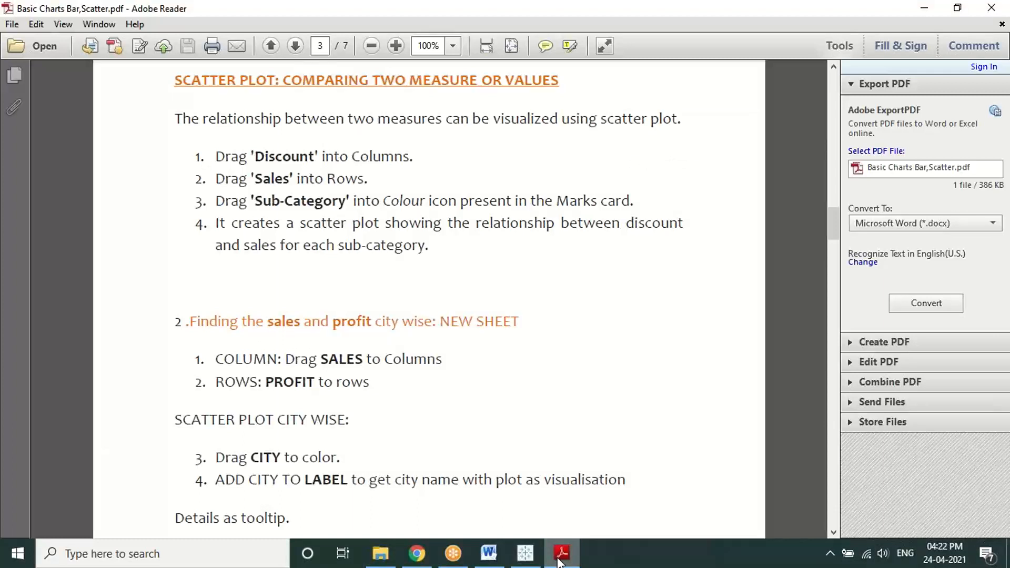
{"action": "left_click", "coordinate": [525, 552]}
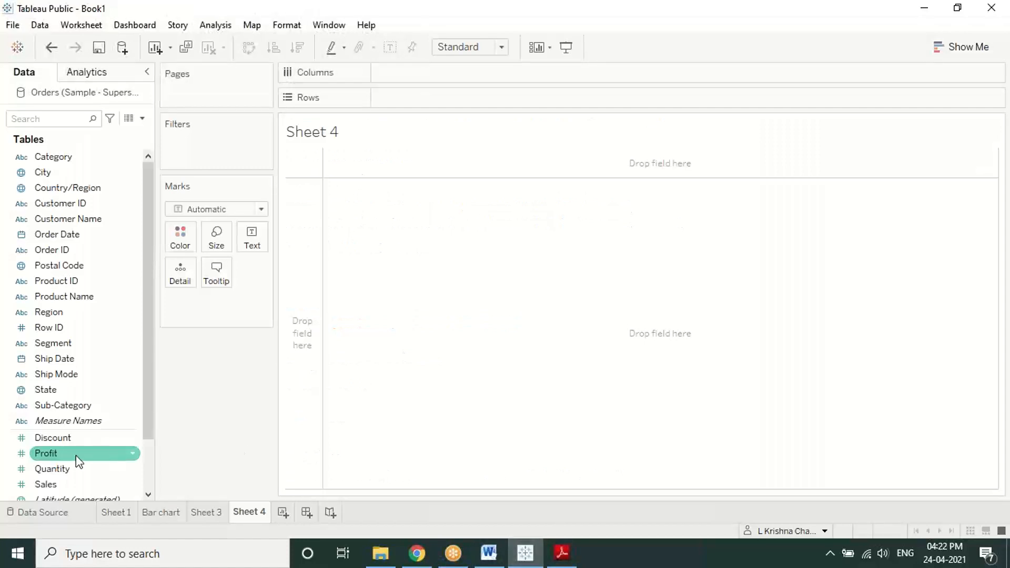
{"action": "scroll", "coordinate": [74, 457], "scroll_direction": "down", "scroll_amount": 2}
{"action": "left_click_drag", "start_coordinate": [62, 375], "coordinate": [412, 71]}
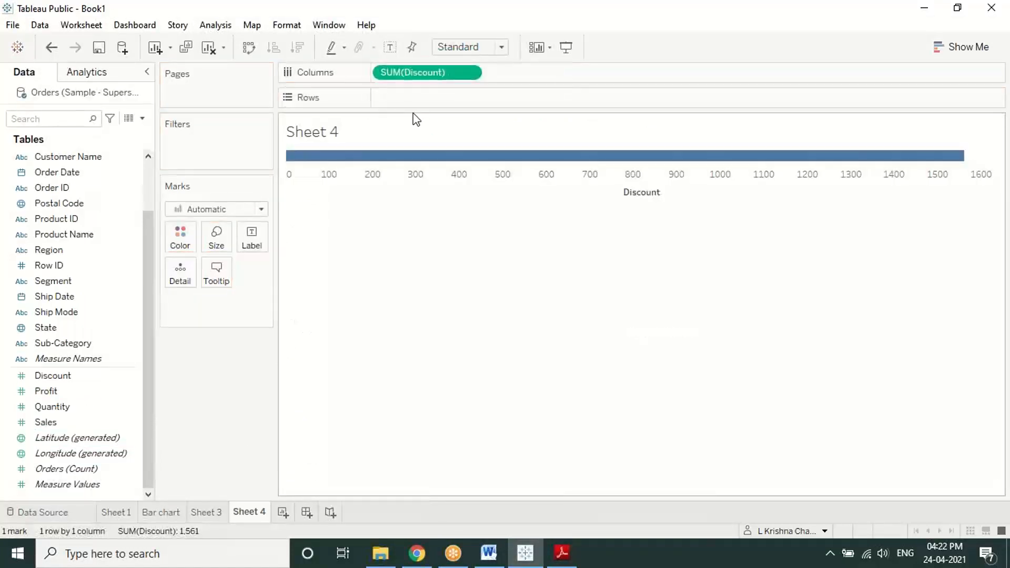
{"action": "left_click_drag", "start_coordinate": [77, 423], "coordinate": [434, 110]}
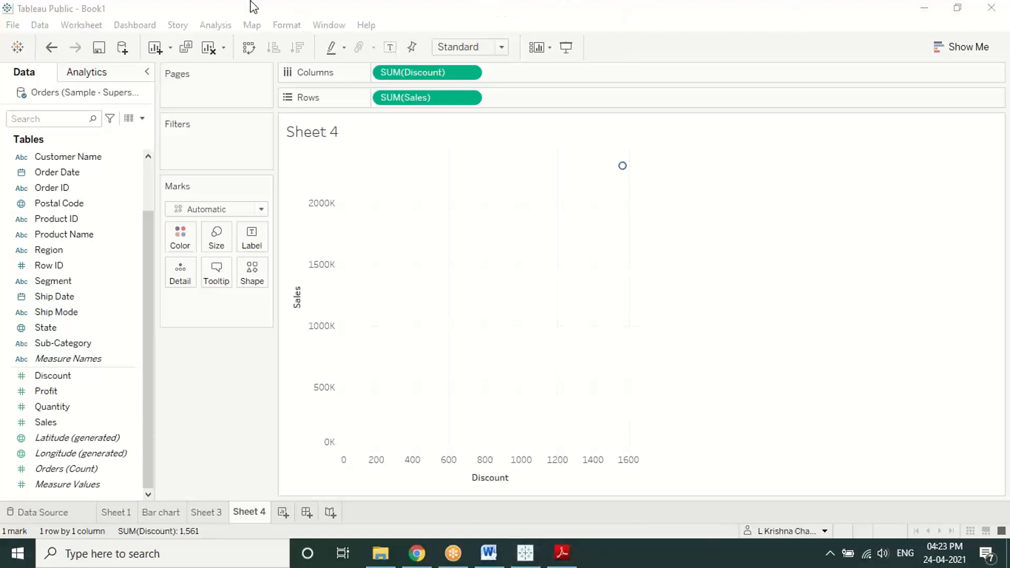
{"action": "mouse_move", "coordinate": [620, 168]}
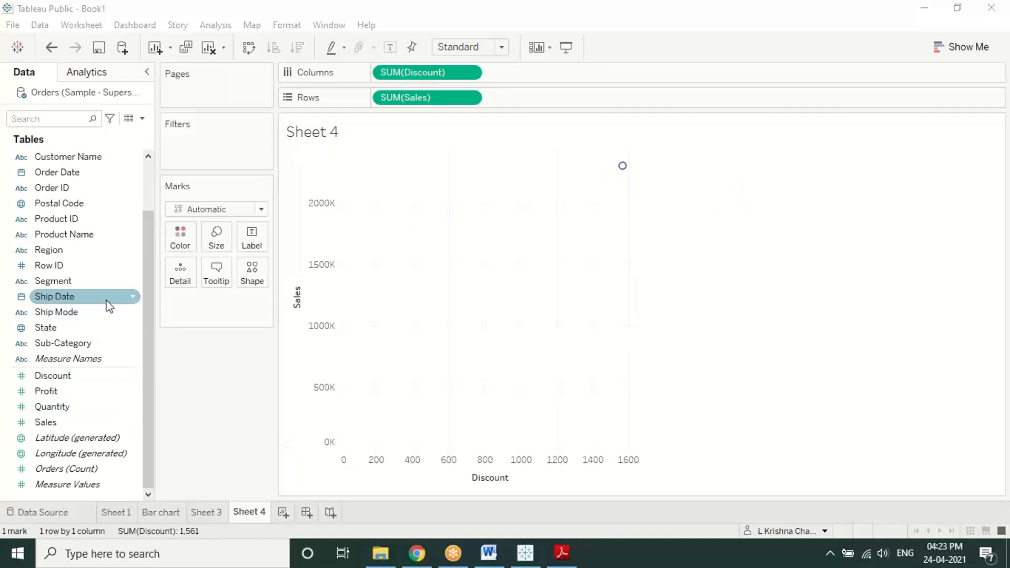
Step: Drop Sub-Category onto Color for 17 coloured points, briefly circling the legend
{"action": "scroll", "coordinate": [83, 343], "scroll_direction": "up", "scroll_amount": 1}
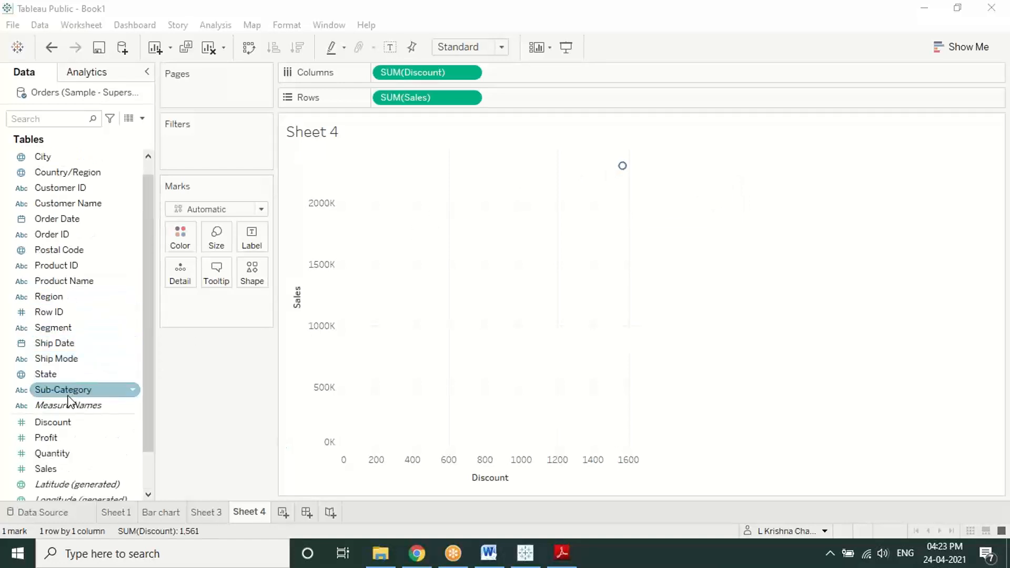
{"action": "left_click_drag", "start_coordinate": [68, 392], "coordinate": [178, 231]}
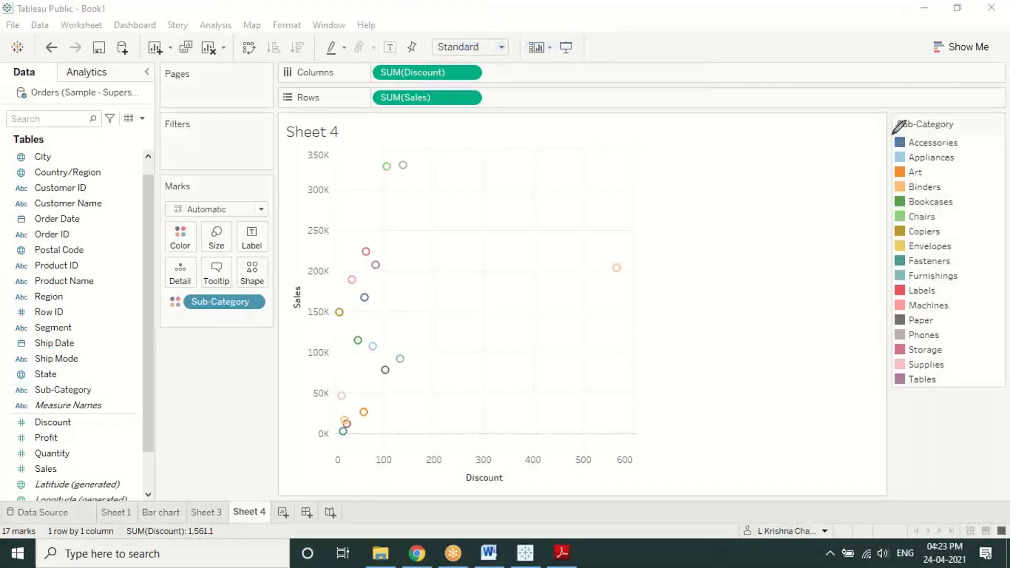
{"action": "mouse_move", "coordinate": [883, 117]}
{"action": "left_mouse_down"}
{"action": "mouse_move", "coordinate": [826, 127]}
{"action": "mouse_move", "coordinate": [847, 392]}
{"action": "mouse_move", "coordinate": [901, 413]}
{"action": "left_mouse_up"}
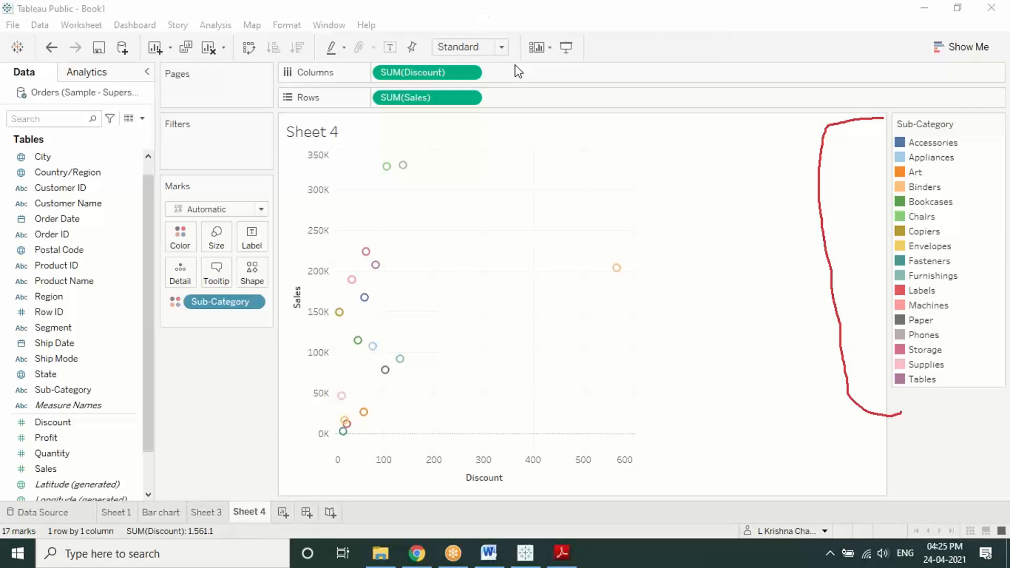
{"action": "left_click", "coordinate": [523, 114]}
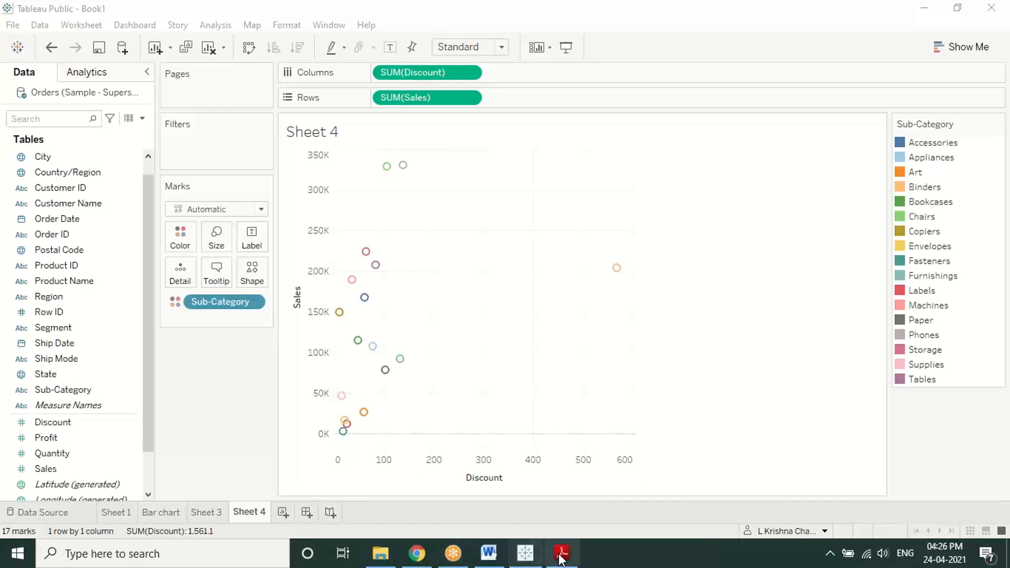
{"action": "key", "text": "alt+Tab"}
Step: Scroll to page 4's Pie Chart section and highlight the Ctrl + Shift + B enlarge shortcut
{"action": "scroll", "coordinate": [421, 408], "scroll_direction": "down", "scroll_amount": 15}
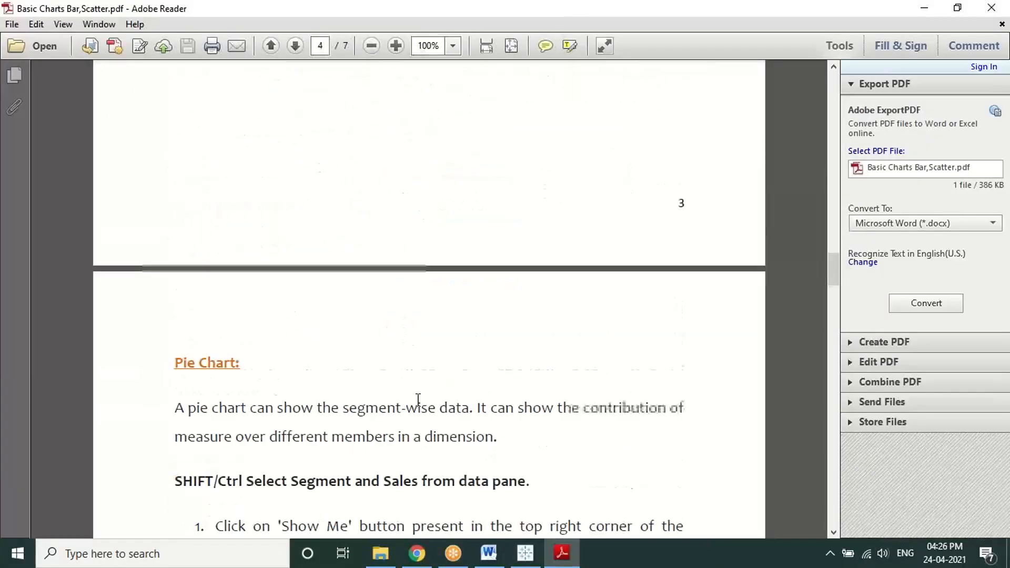
{"action": "scroll", "coordinate": [418, 400], "scroll_direction": "down", "scroll_amount": 3}
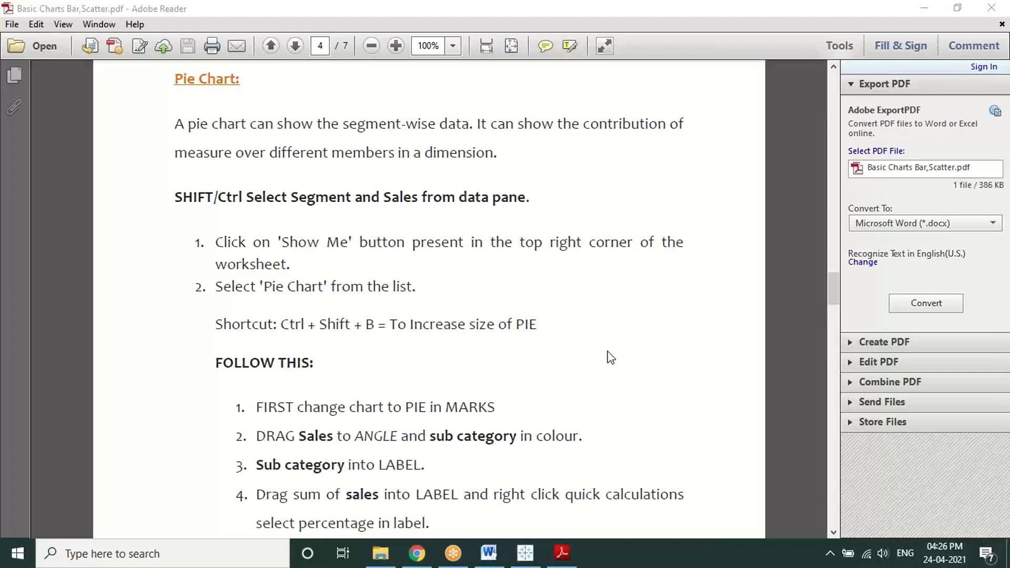
{"action": "scroll", "coordinate": [610, 357], "scroll_direction": "down", "scroll_amount": 1}
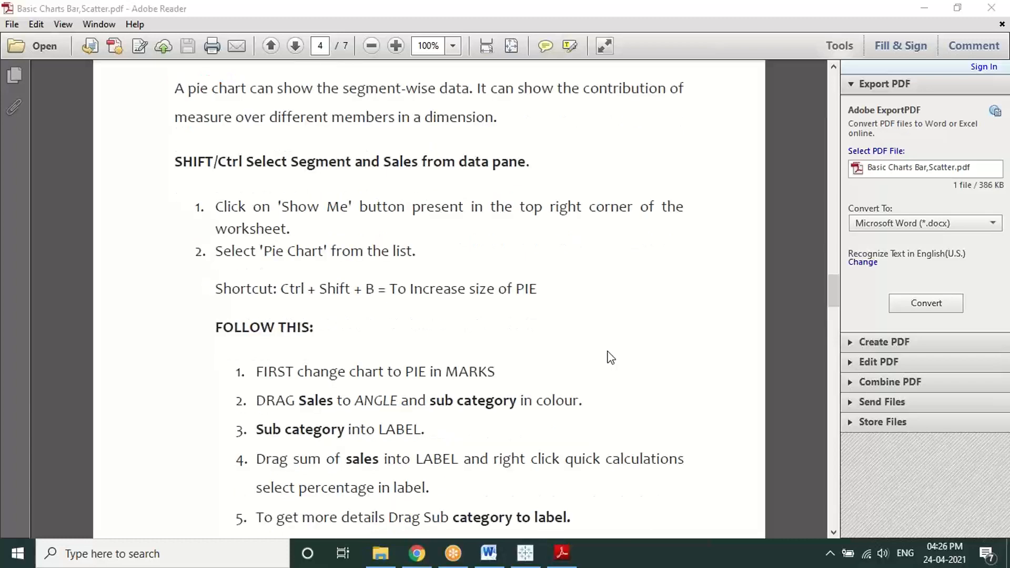
{"action": "scroll", "coordinate": [610, 358], "scroll_direction": "down", "scroll_amount": 1}
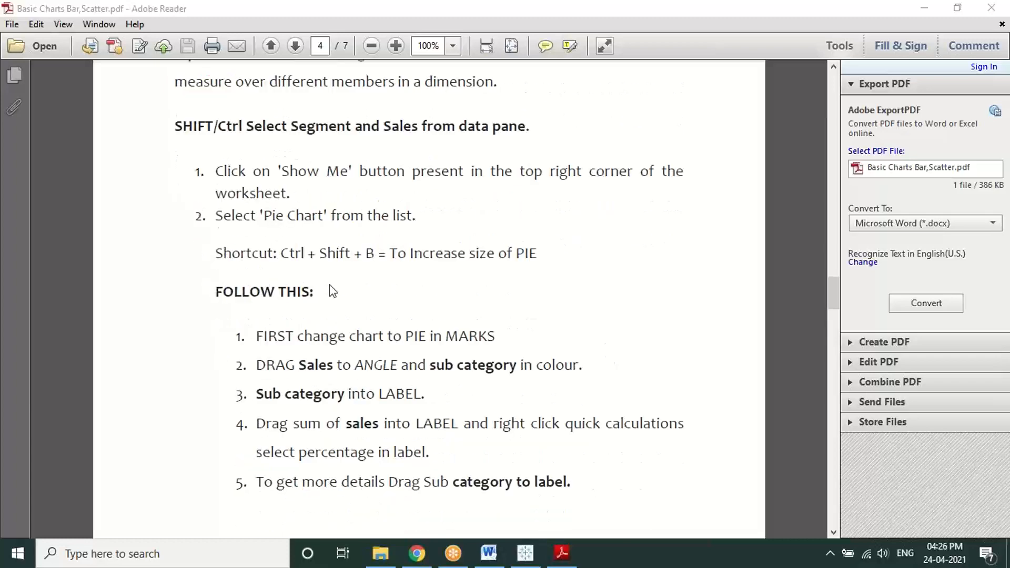
{"action": "left_click_drag", "start_coordinate": [281, 254], "coordinate": [553, 242]}
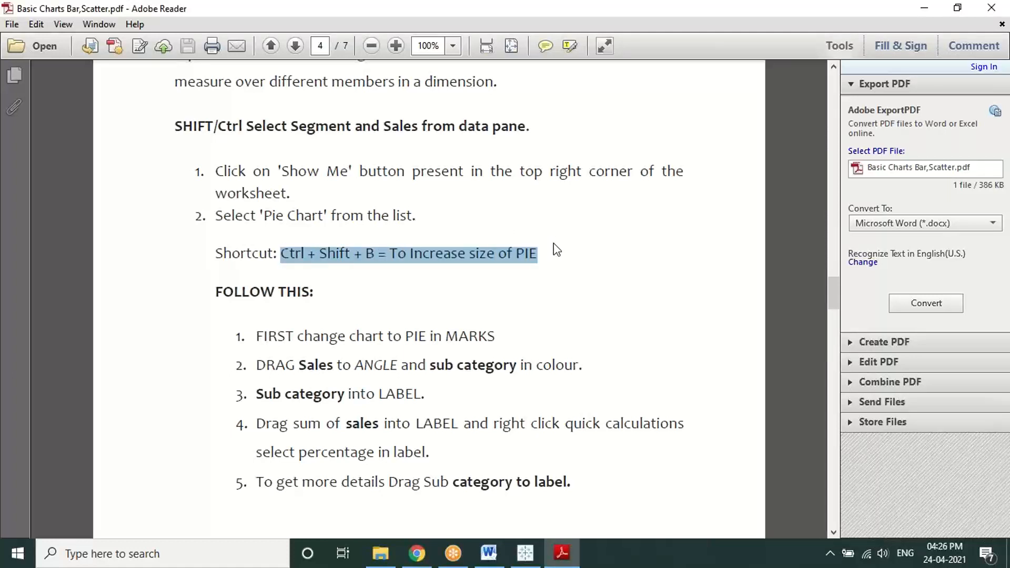
Step: Enlarge all sub-category scatter points with the Marks Size slider, then return to the PDF
{"action": "left_click", "coordinate": [525, 553]}
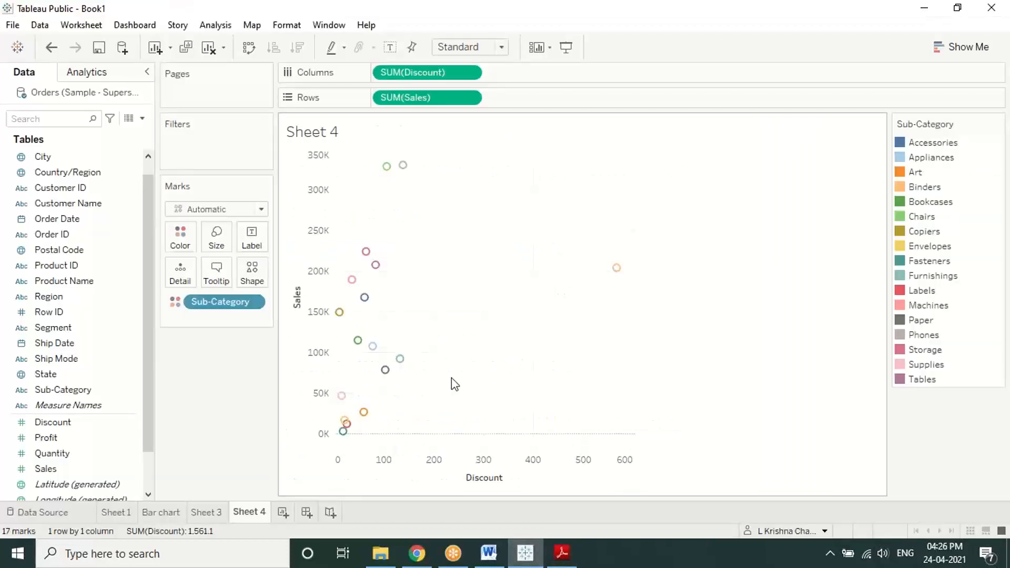
{"action": "left_click", "coordinate": [213, 234]}
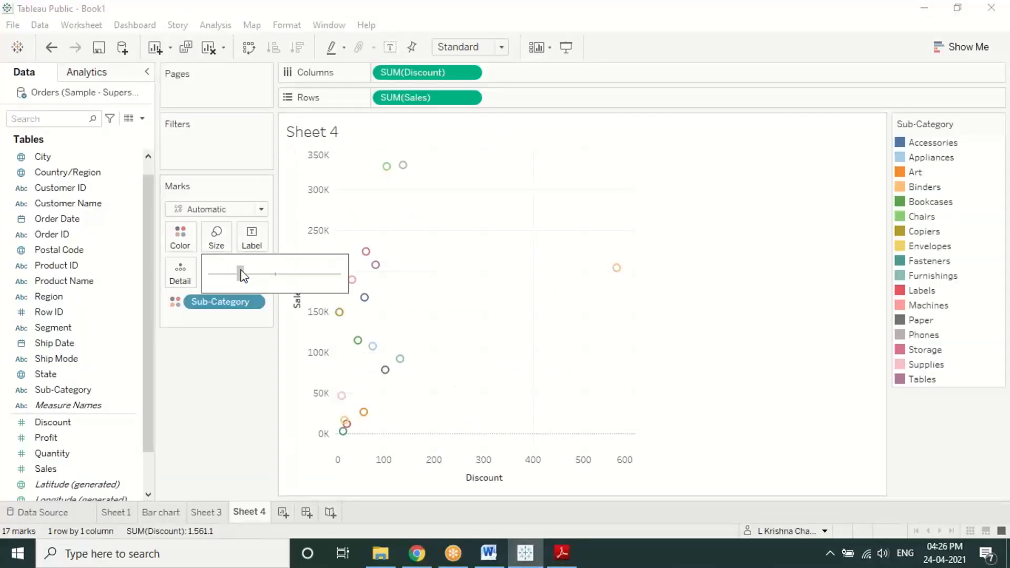
{"action": "mouse_move", "coordinate": [261, 281]}
{"action": "left_mouse_down"}
{"action": "mouse_move", "coordinate": [282, 285]}
{"action": "mouse_move", "coordinate": [258, 278]}
{"action": "left_mouse_up"}
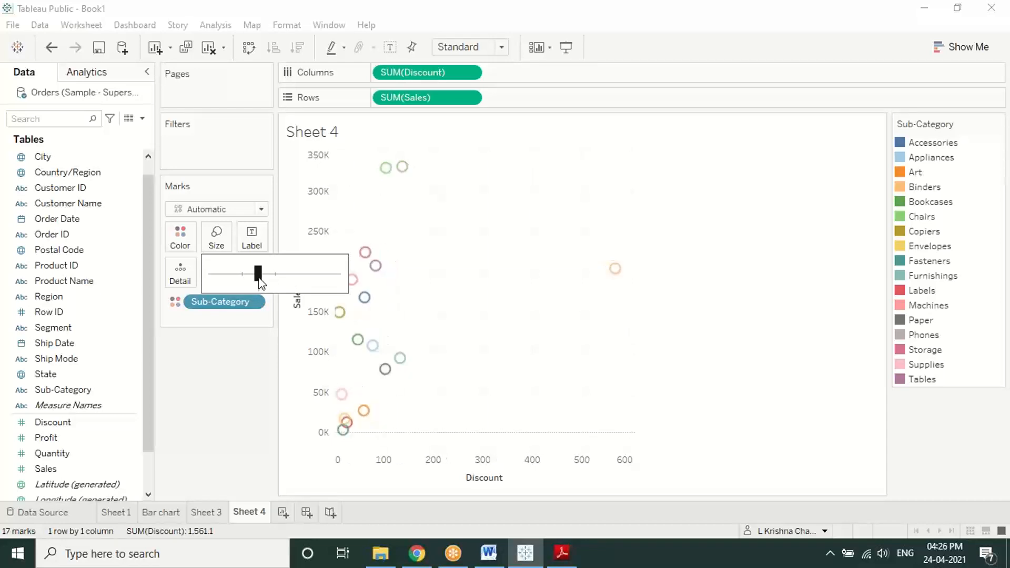
{"action": "left_click", "coordinate": [564, 553]}
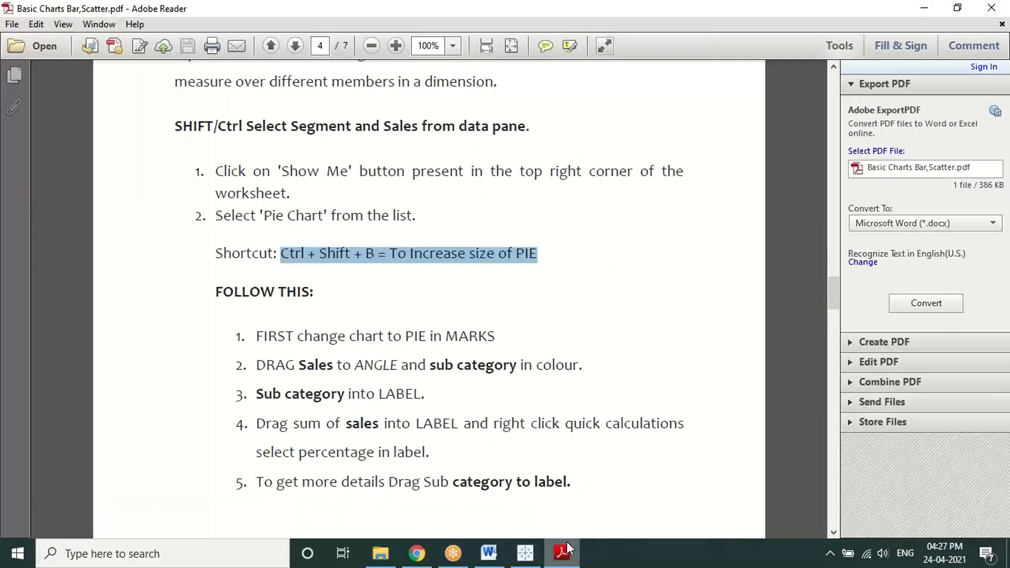
Step: Clear the shortcut highlight and scroll between pages 3 and 4 to review the pie chart steps
{"action": "left_click", "coordinate": [539, 296]}
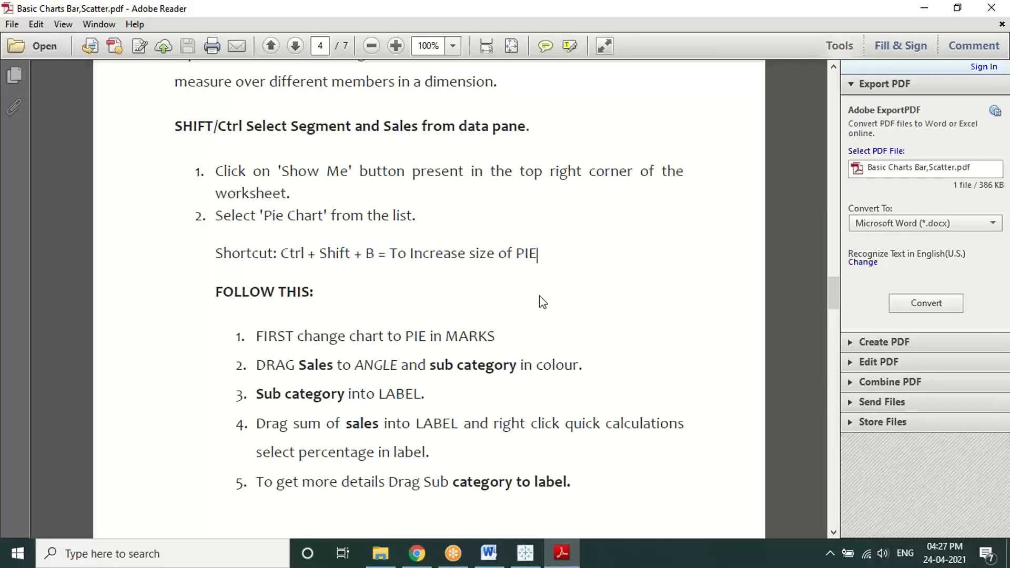
{"action": "scroll", "coordinate": [542, 301], "scroll_direction": "down", "scroll_amount": 1}
{"action": "scroll", "coordinate": [536, 291], "scroll_direction": "up", "scroll_amount": 1}
{"action": "left_click", "coordinate": [817, 191]}
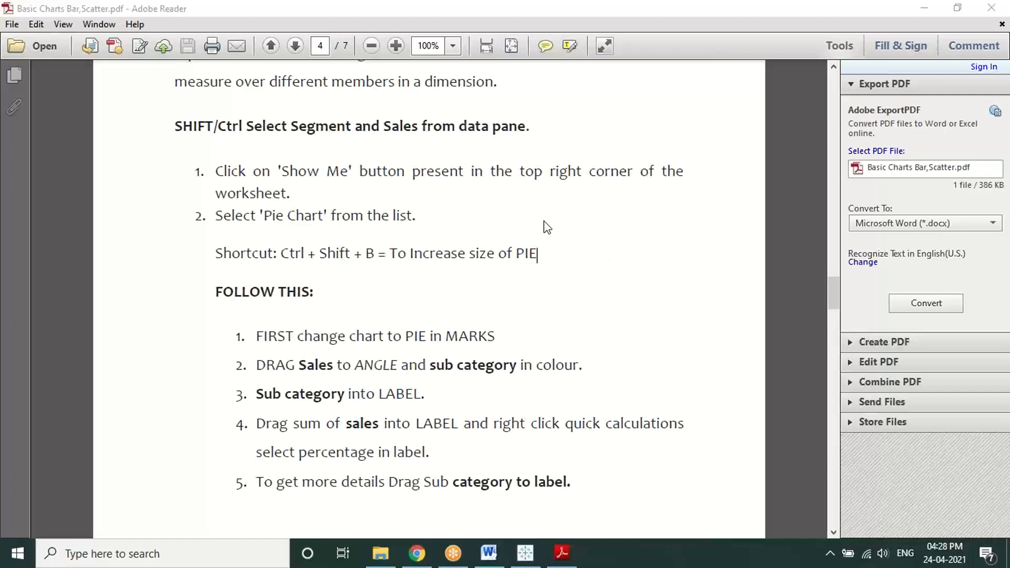
{"action": "scroll", "coordinate": [482, 232], "scroll_direction": "up", "scroll_amount": 15}
Step: Reread page 3's step about adding City to the label, then return to the Tableau scatter
{"action": "scroll", "coordinate": [489, 245], "scroll_direction": "up", "scroll_amount": 5}
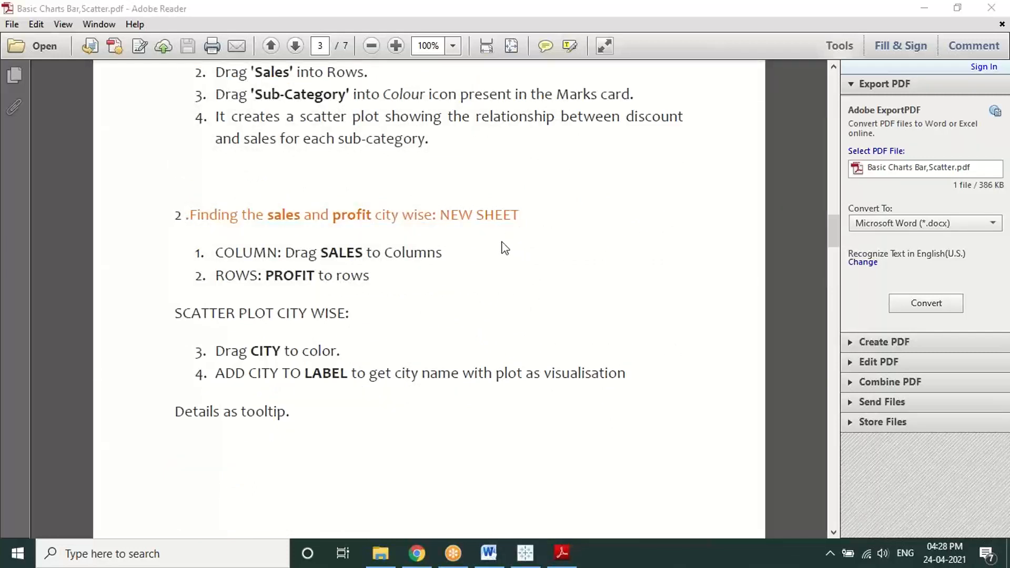
{"action": "left_click_drag", "start_coordinate": [216, 374], "coordinate": [350, 364]}
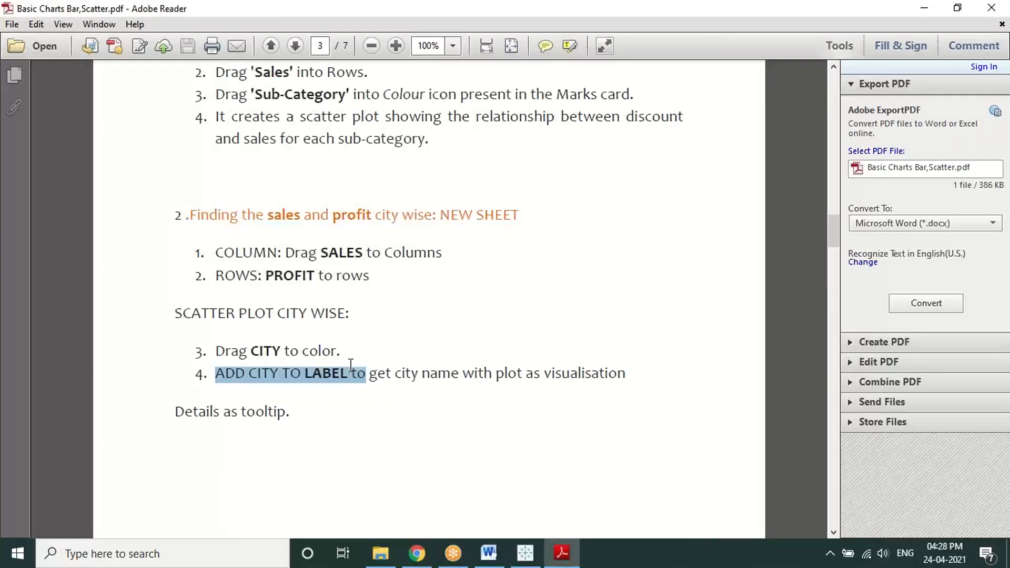
{"action": "left_click", "coordinate": [389, 416]}
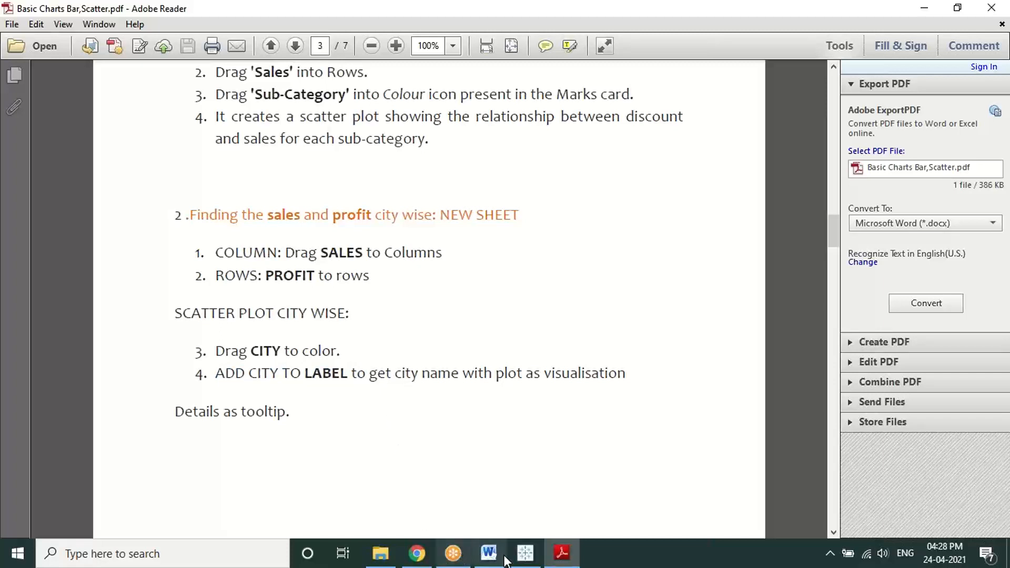
{"action": "left_click", "coordinate": [525, 553]}
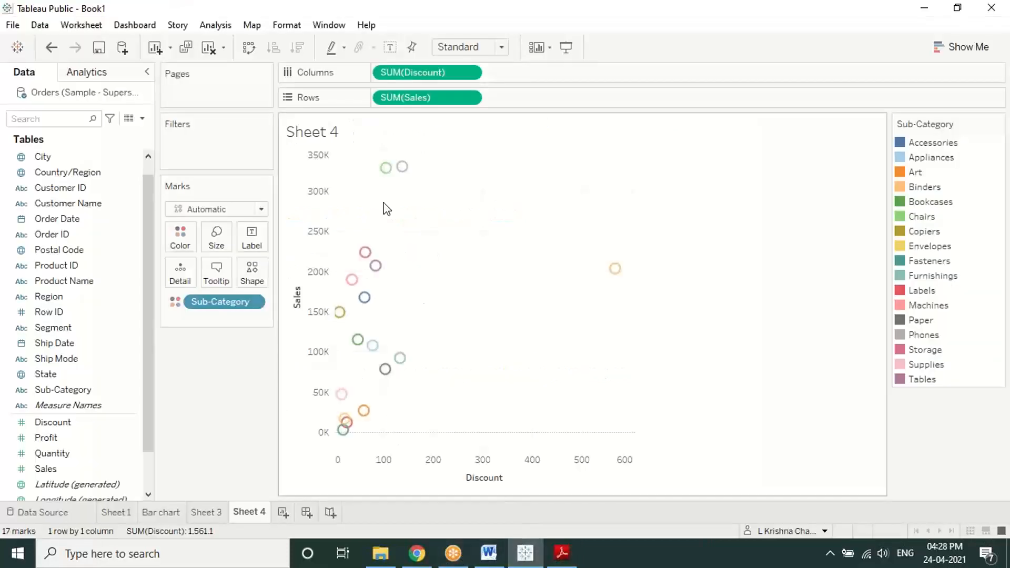
Step: Put Sub-Category on Label so each Sheet 4 scatter point shows its name, then bring up the PDF
{"action": "mouse_move", "coordinate": [387, 177]}
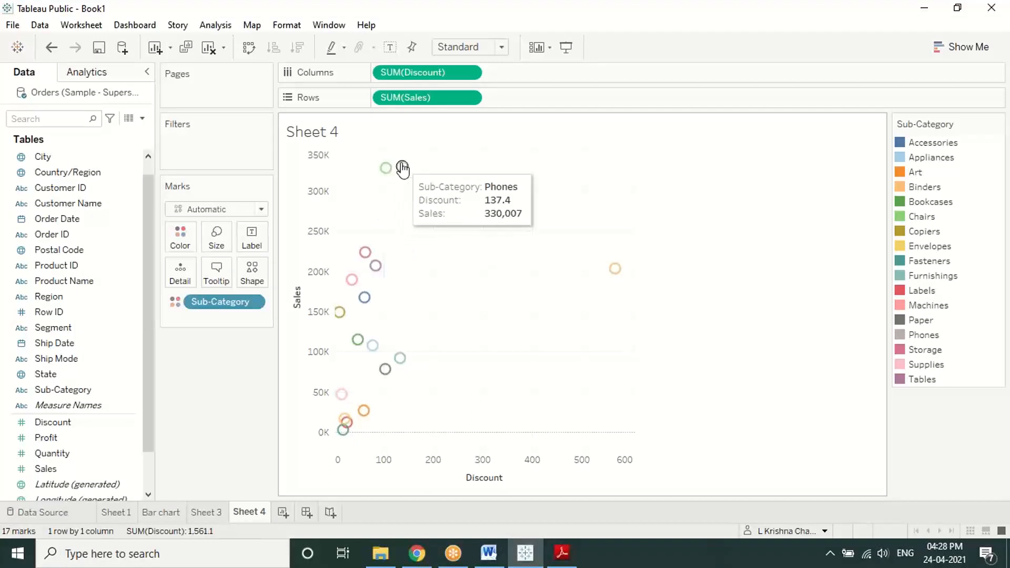
{"action": "mouse_move", "coordinate": [613, 276]}
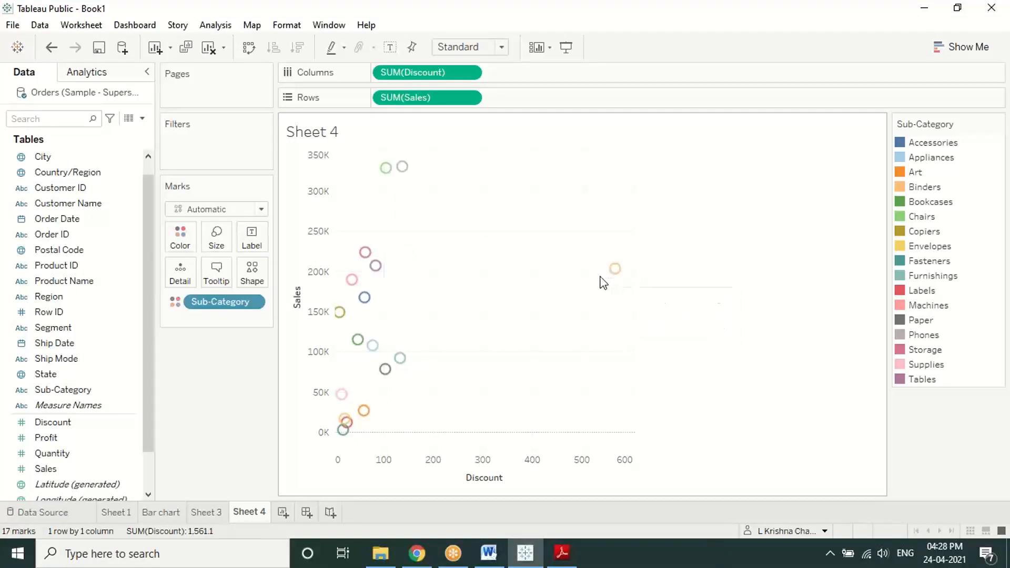
{"action": "mouse_move", "coordinate": [367, 254]}
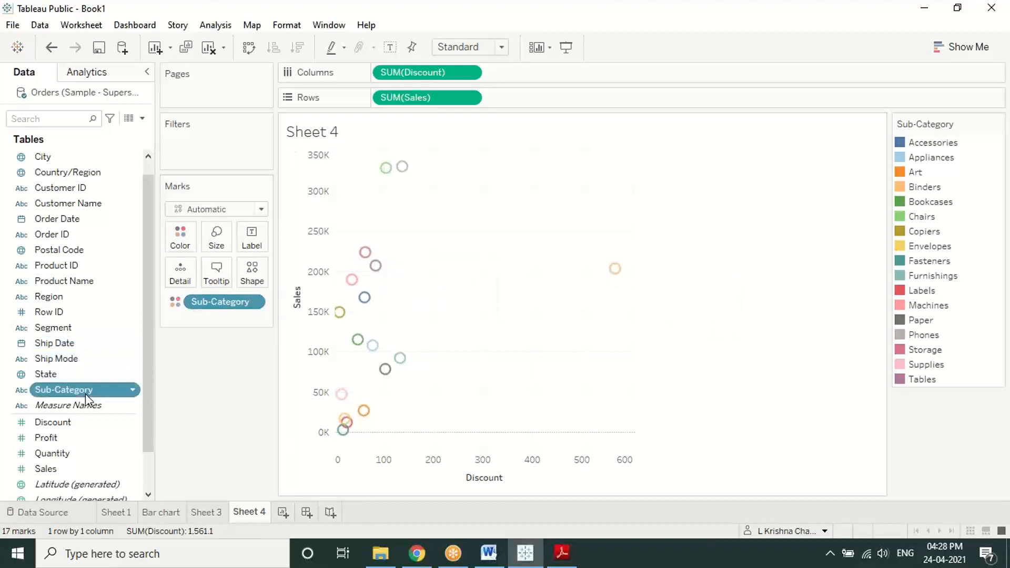
{"action": "left_click_drag", "start_coordinate": [85, 392], "coordinate": [253, 237]}
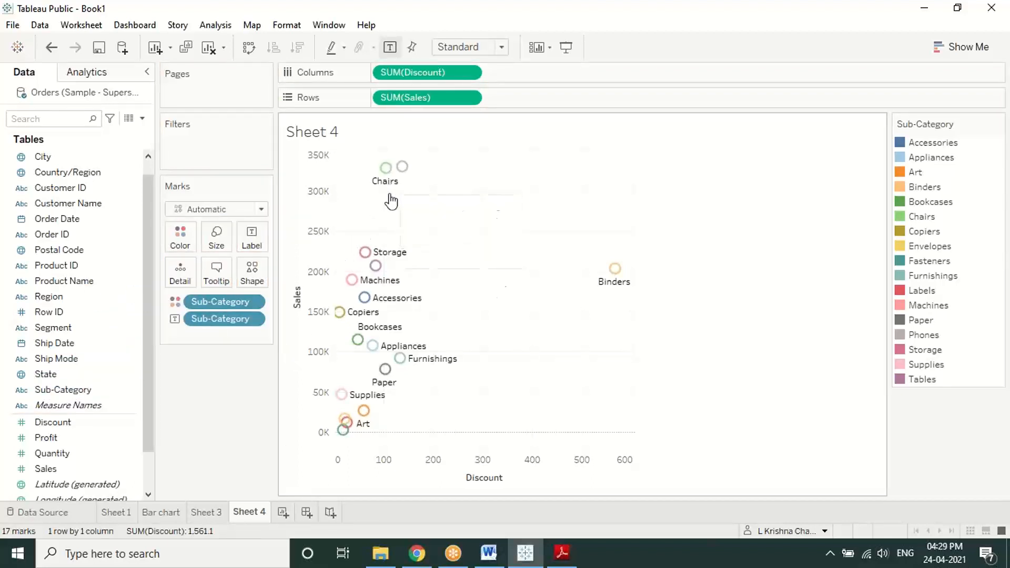
{"action": "left_click", "coordinate": [560, 551]}
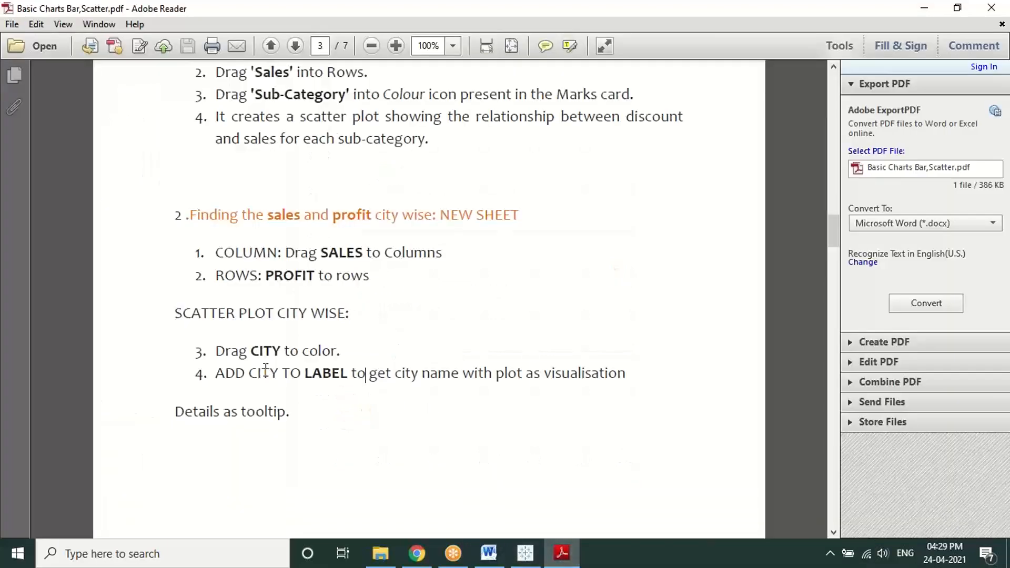
Step: Mark page 3's step 4 about labels, compare it with the labelled scatter, then clear the selection
{"action": "left_click_drag", "start_coordinate": [216, 374], "coordinate": [602, 375]}
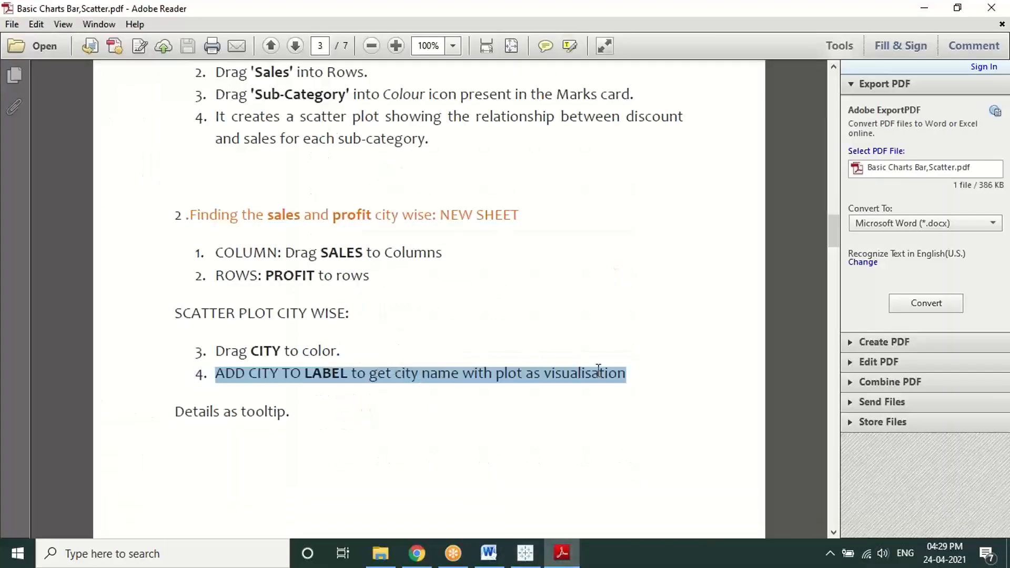
{"action": "left_click", "coordinate": [525, 552]}
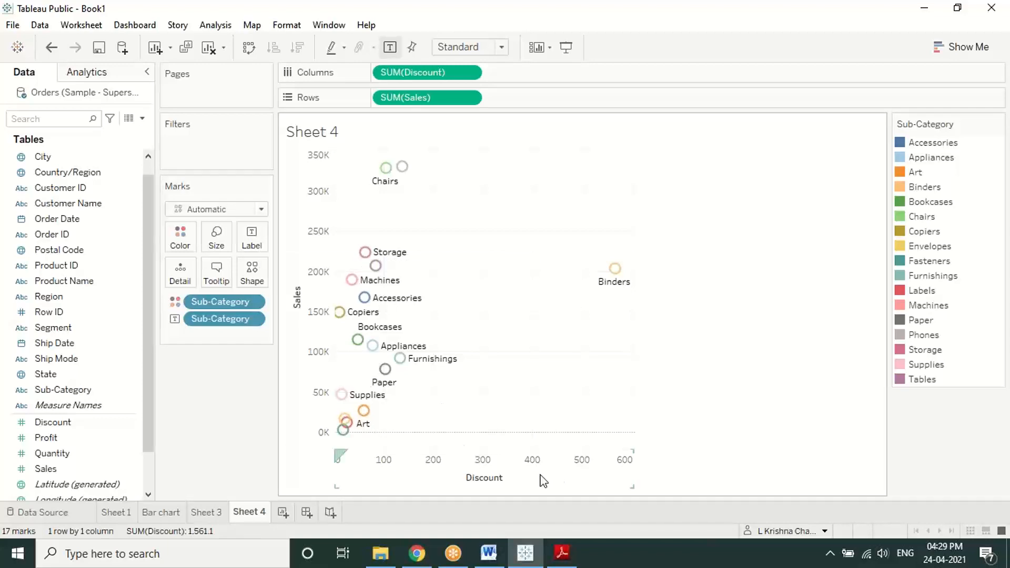
{"action": "left_click", "coordinate": [561, 553]}
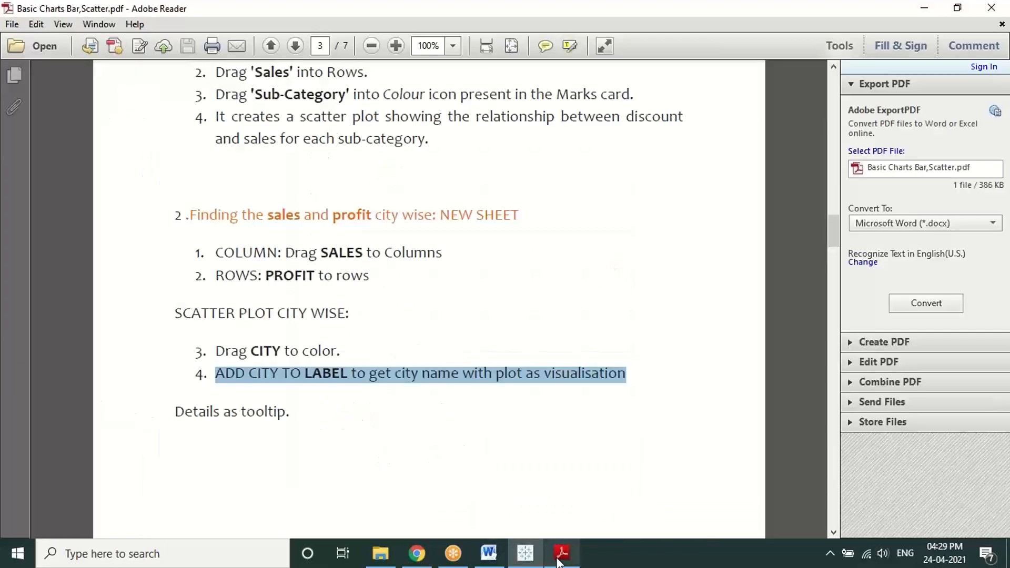
{"action": "left_click", "coordinate": [517, 422]}
Step: Scroll the PDF down to page 4's Pie Chart section and return to the Tableau workbook
{"action": "scroll", "coordinate": [508, 336], "scroll_direction": "down", "scroll_amount": 5}
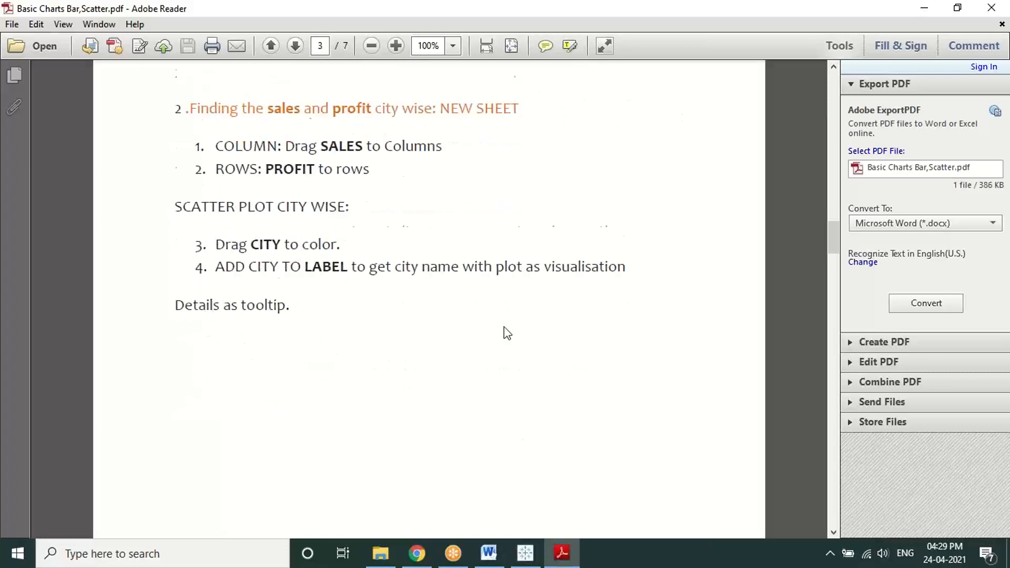
{"action": "scroll", "coordinate": [507, 333], "scroll_direction": "down", "scroll_amount": 9}
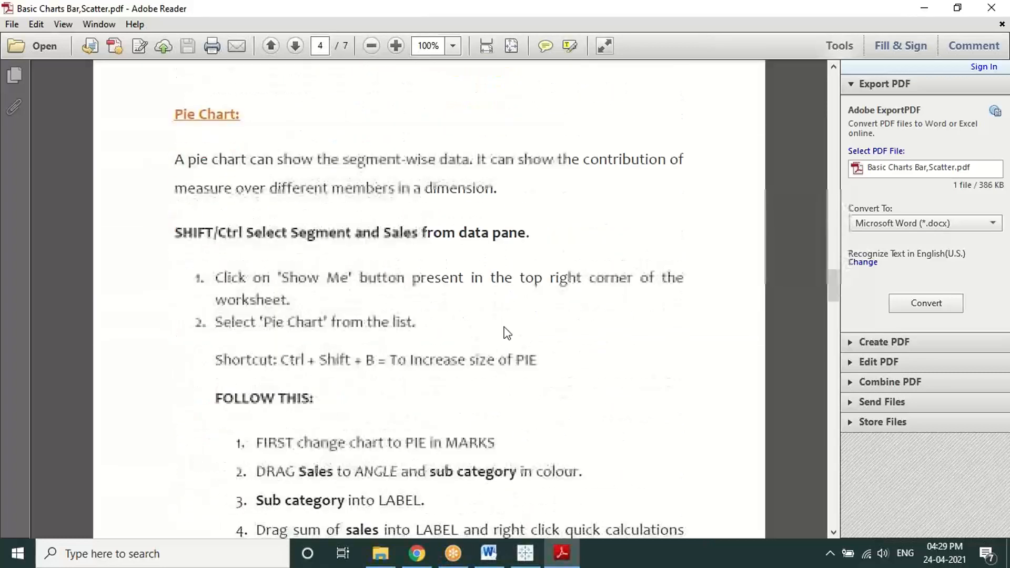
{"action": "scroll", "coordinate": [505, 328], "scroll_direction": "down", "scroll_amount": 1}
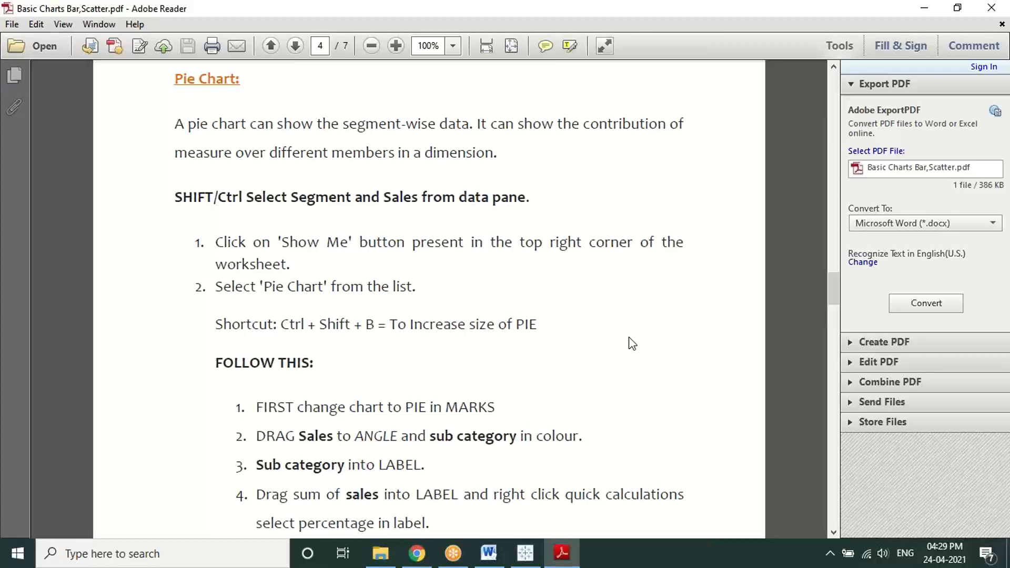
{"action": "left_click", "coordinate": [221, 10]}
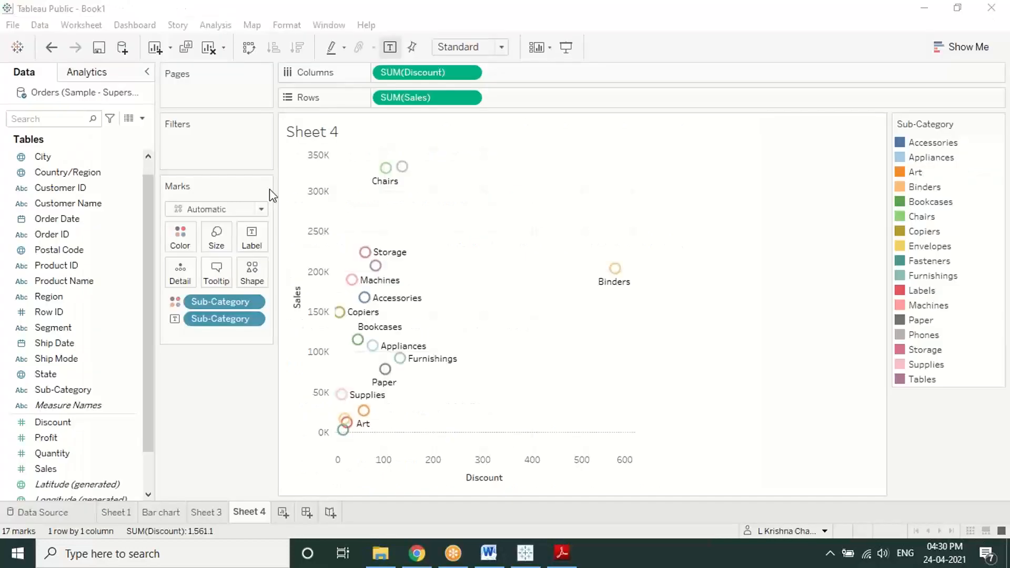
Step: Create a blank Sheet 5 with its mark type set to Pie, then check the PDF steps
{"action": "left_click", "coordinate": [283, 516]}
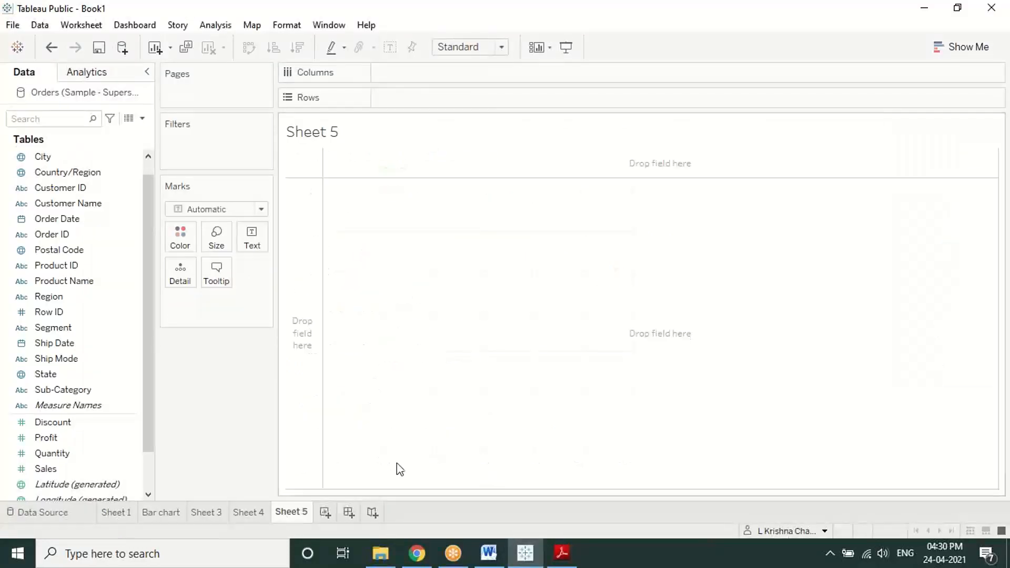
{"action": "left_click", "coordinate": [618, 35]}
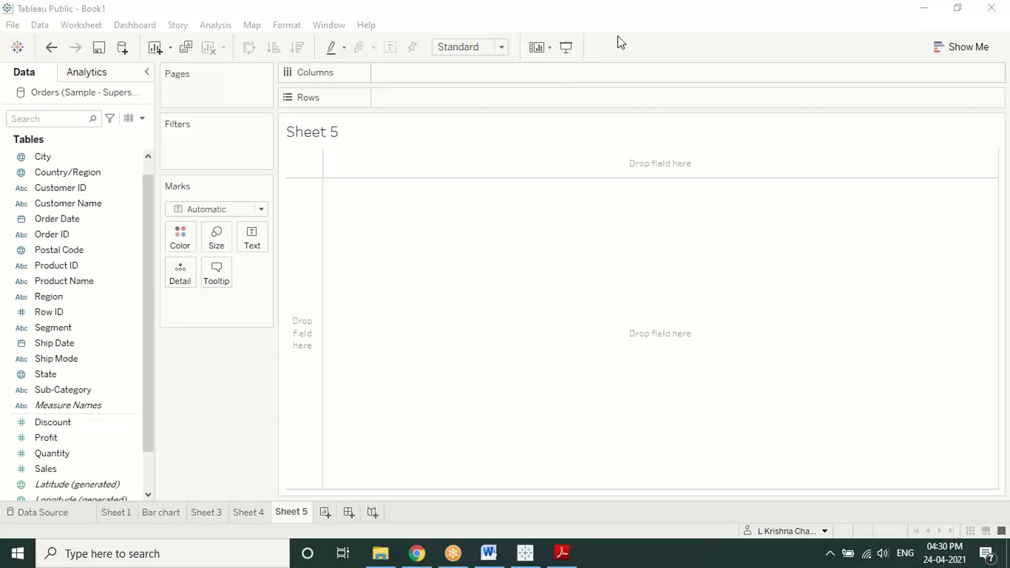
{"action": "left_click", "coordinate": [261, 209]}
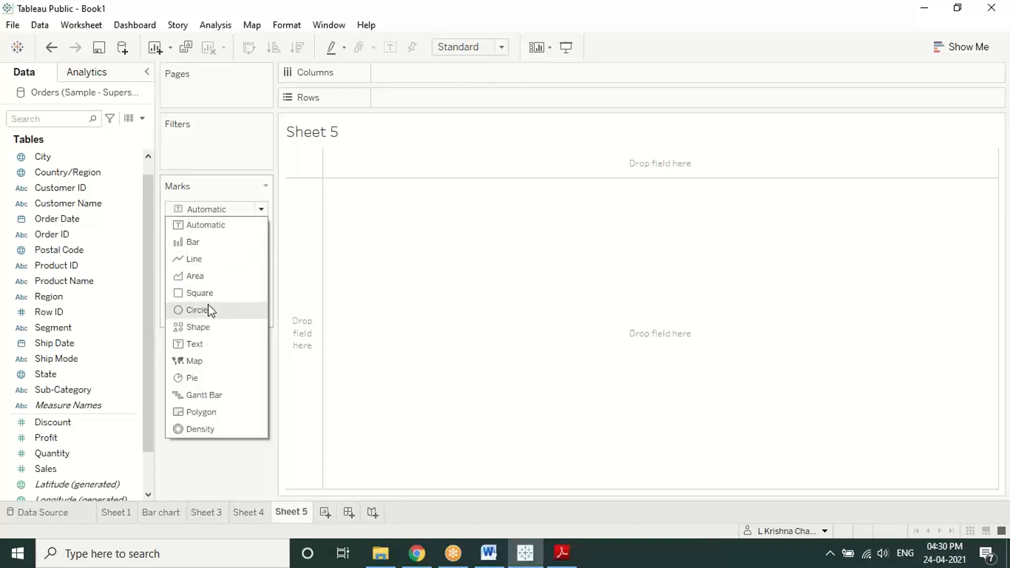
{"action": "left_click", "coordinate": [192, 377]}
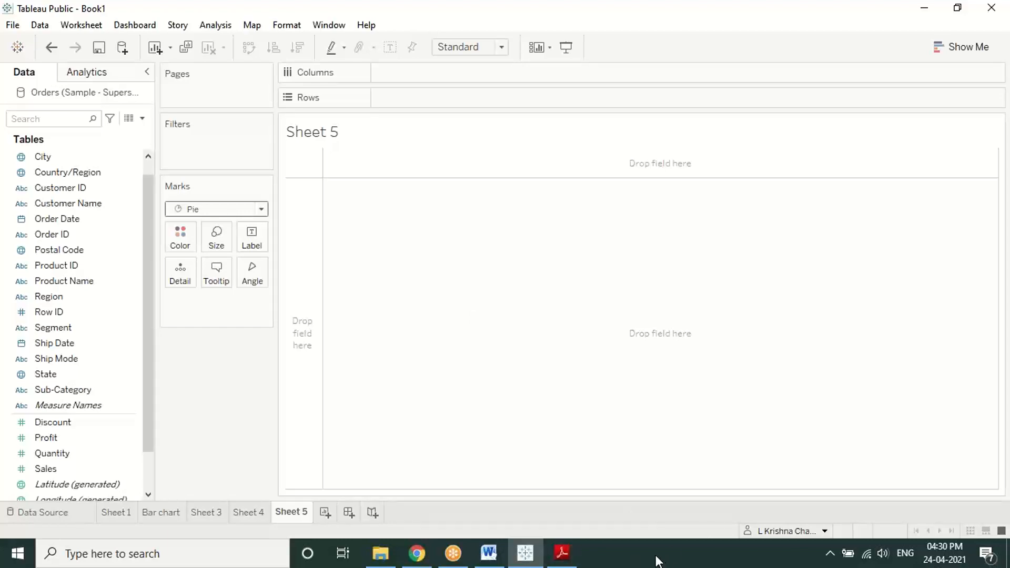
{"action": "left_click", "coordinate": [562, 552]}
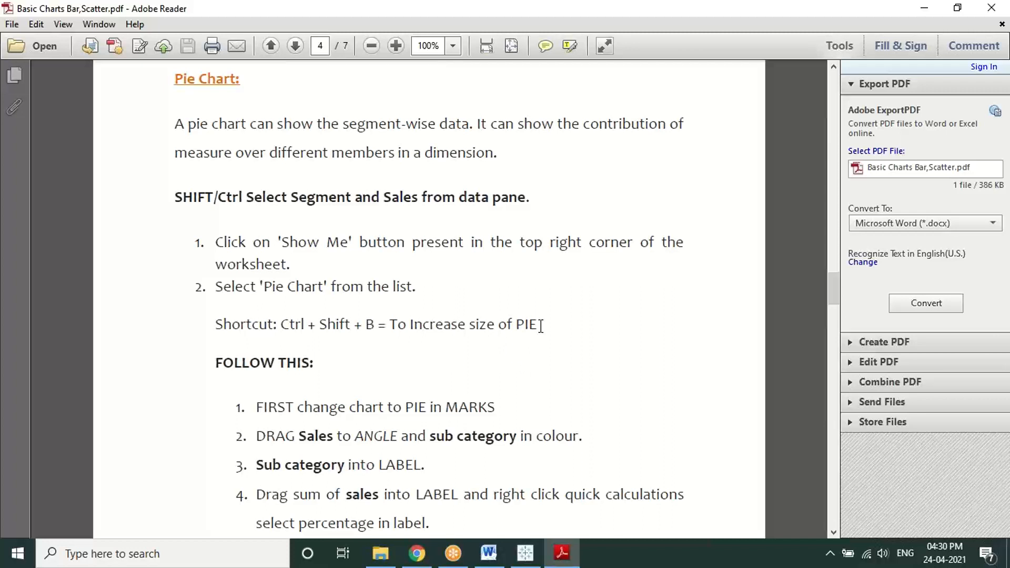
Step: Open the Show Me chart suggestions panel on Sheet 5 after checking the pie instructions
{"action": "left_click", "coordinate": [524, 552]}
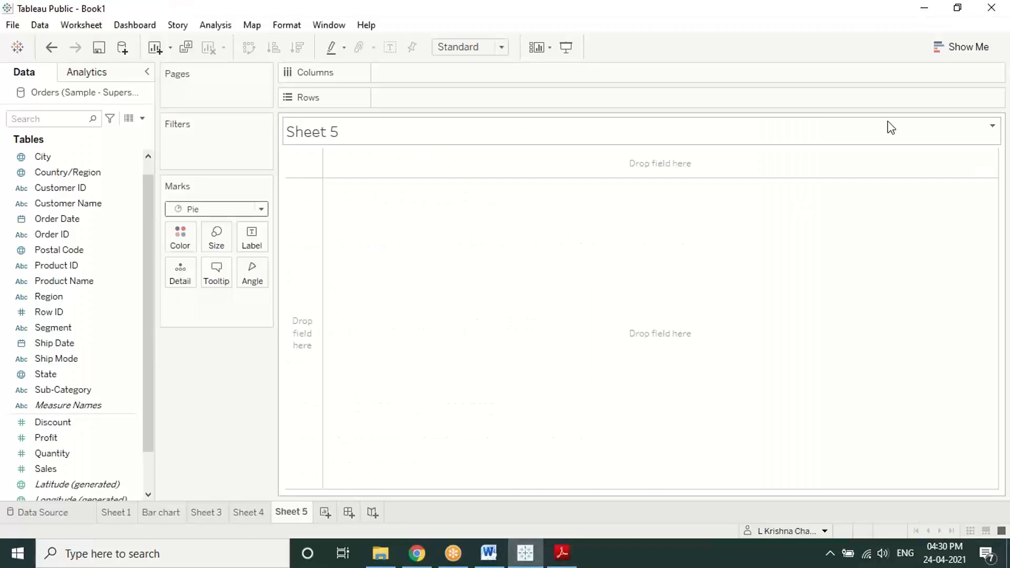
{"action": "left_click", "coordinate": [949, 46]}
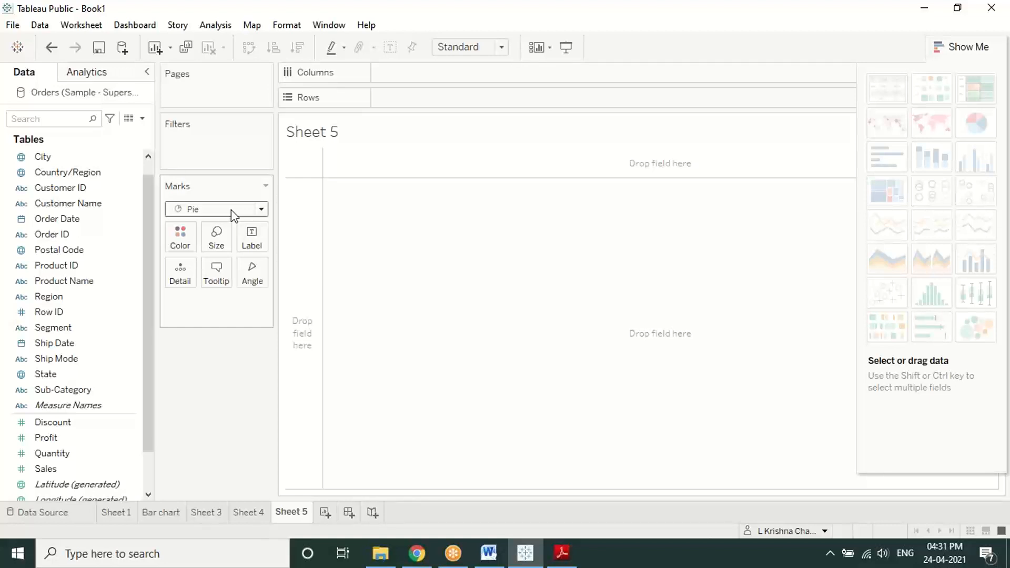
{"action": "left_click", "coordinate": [561, 553]}
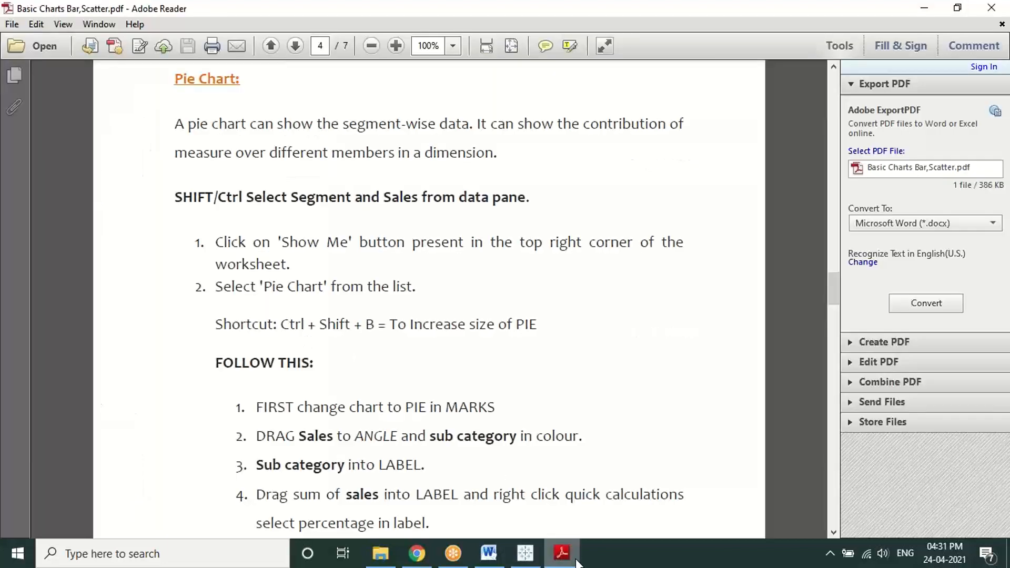
{"action": "left_click", "coordinate": [577, 561]}
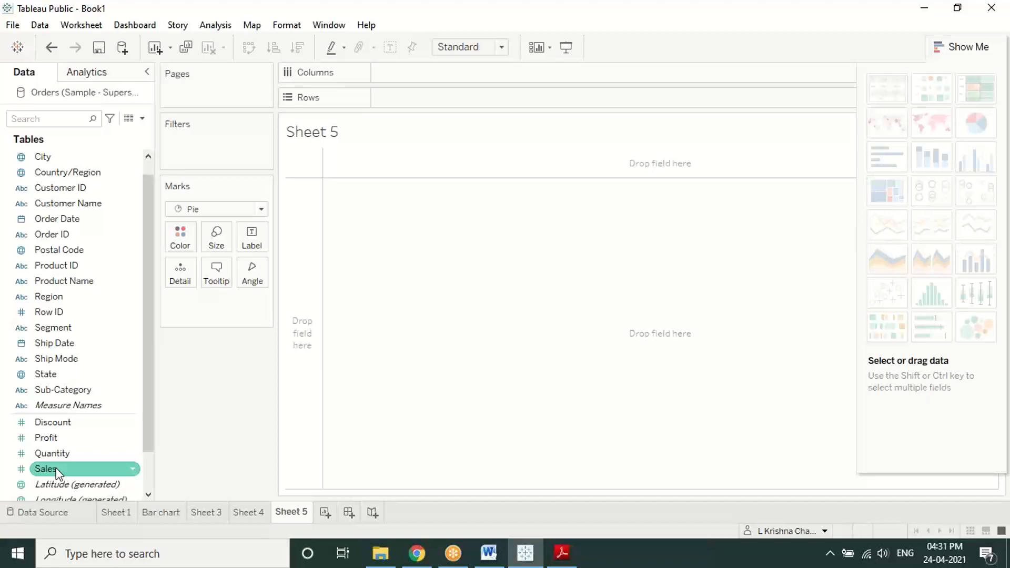
Step: Try a pie with Sales on Angle and Sub-Category on Color, then clear the sheet
{"action": "left_click_drag", "start_coordinate": [56, 471], "coordinate": [251, 273]}
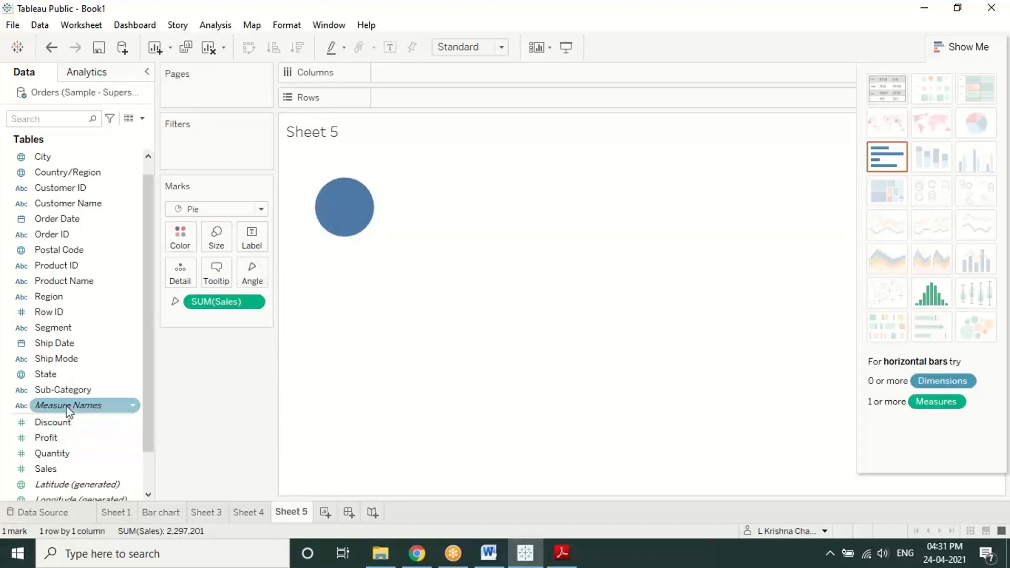
{"action": "left_click_drag", "start_coordinate": [62, 395], "coordinate": [179, 238]}
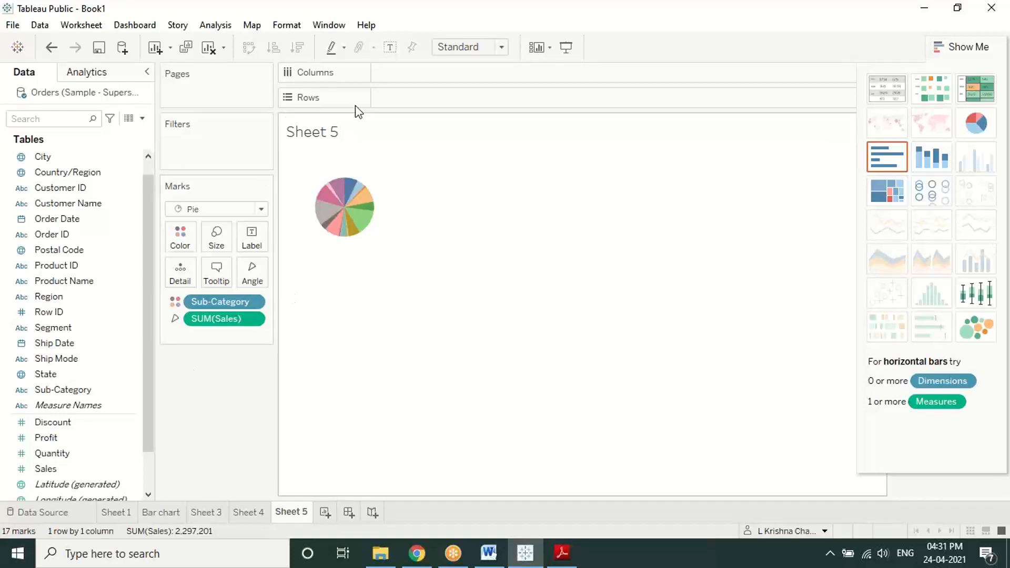
{"action": "left_click", "coordinate": [209, 47]}
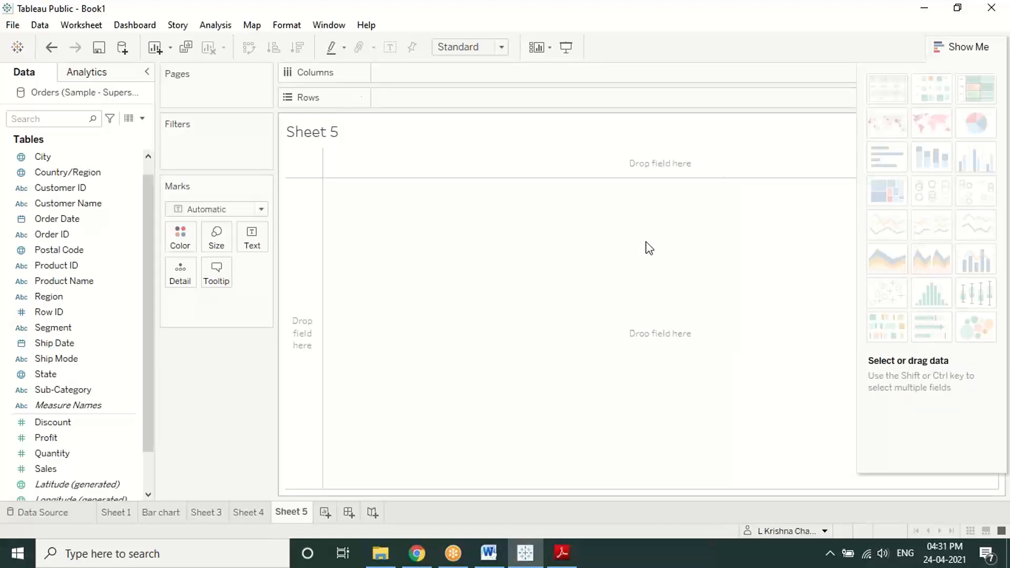
Step: Build a Segment-by-Sales pie from Show Me and enlarge it twice with Ctrl+Shift+B
{"action": "left_click", "coordinate": [65, 342]}
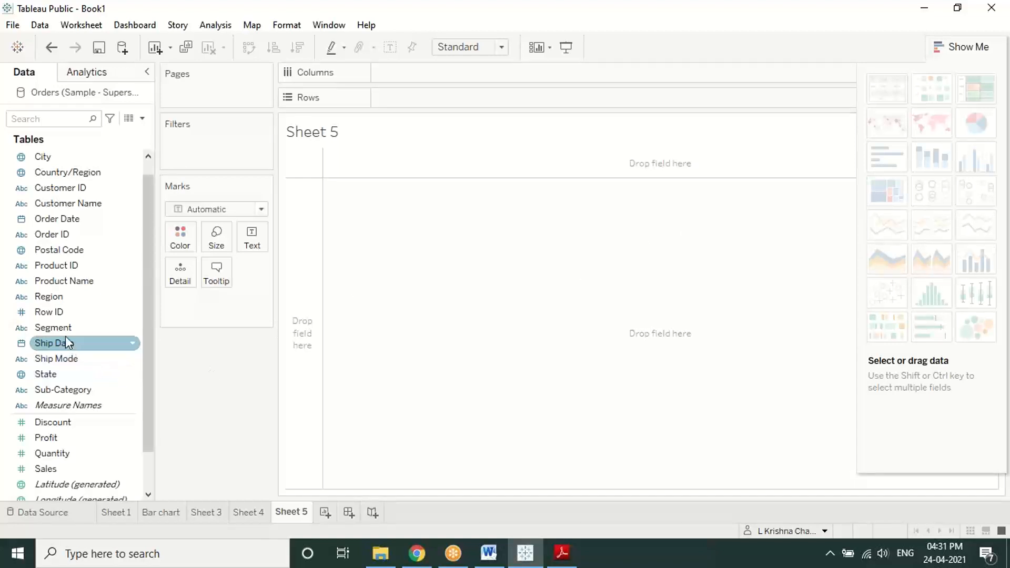
{"action": "left_click", "coordinate": [69, 327]}
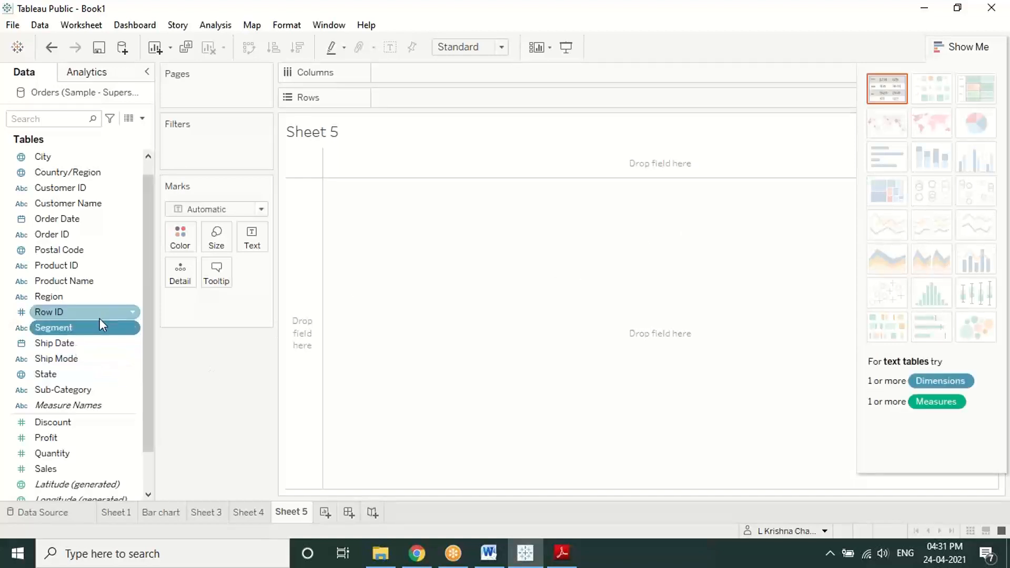
{"action": "left_click", "coordinate": [61, 466], "text": "ctrl"}
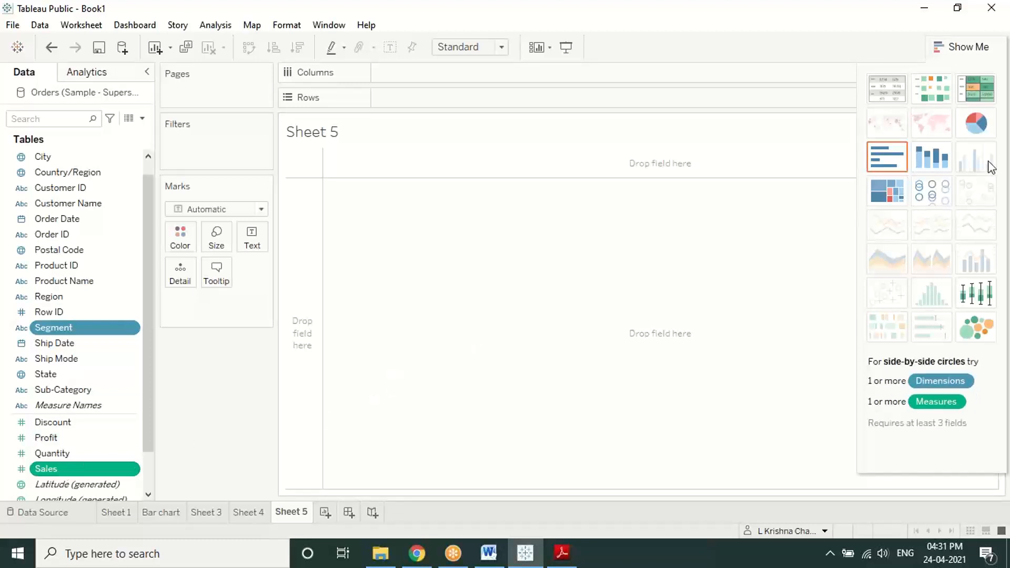
{"action": "left_click", "coordinate": [993, 122]}
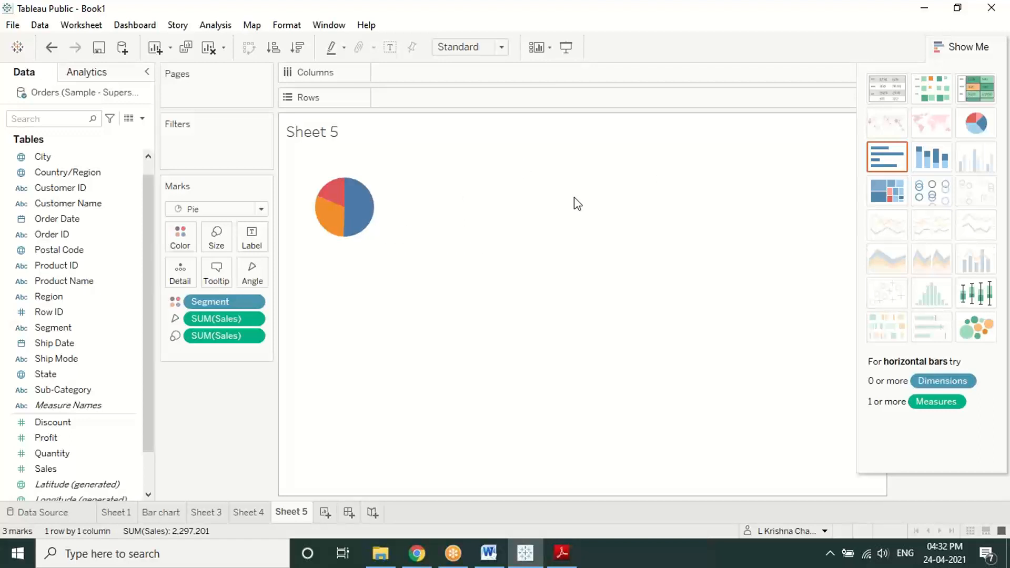
{"action": "key", "text": "ctrl+shift+b"}
{"action": "key", "text": "ctrl+shift+b"}
{"action": "key", "text": "ctrl+shift+b"}
{"action": "key", "text": "ctrl+shift+b"}
{"action": "key", "text": "ctrl+shift+b"}
{"action": "key", "text": "ctrl+shift+b"}
{"action": "key", "text": "ctrl+shift+b"}
{"action": "key", "text": "ctrl+shift+b"}
{"action": "key", "text": "ctrl+shift+b"}
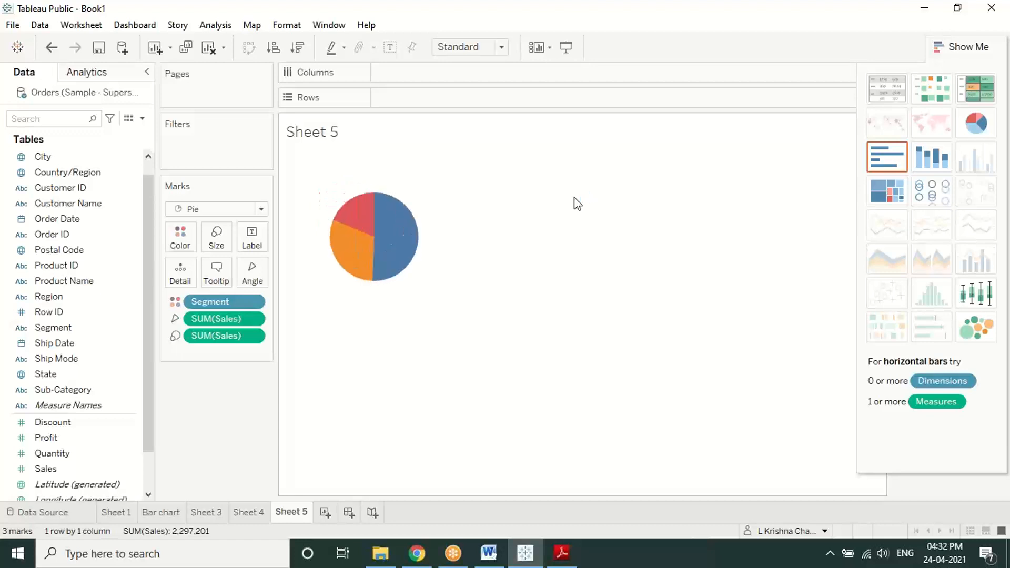
{"action": "key", "text": "ctrl+shift+b"}
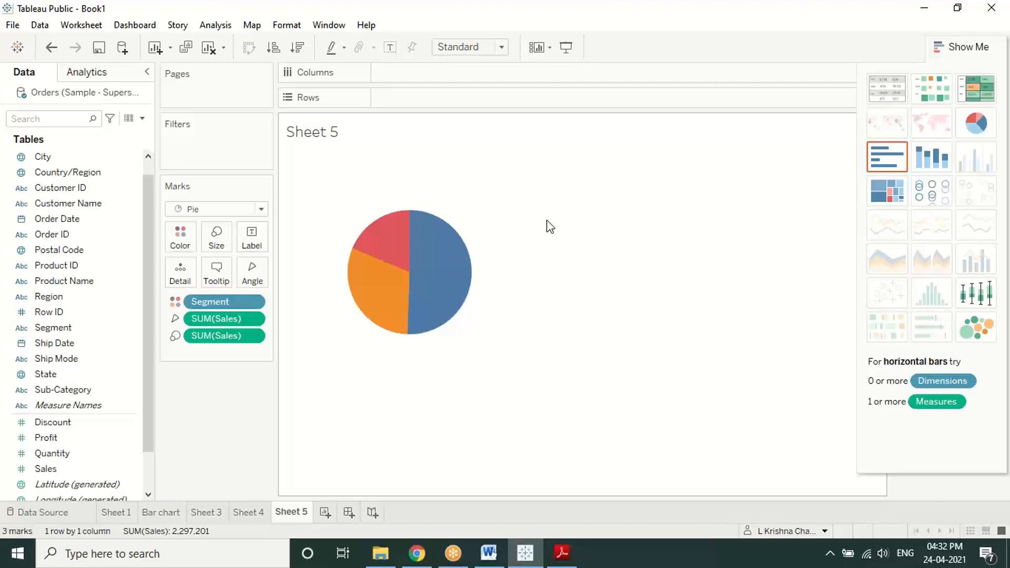
Step: Close Show Me to reveal the Segment and SUM(Sales) legends, then review page 4's Pie Chart steps
{"action": "left_click", "coordinate": [979, 48]}
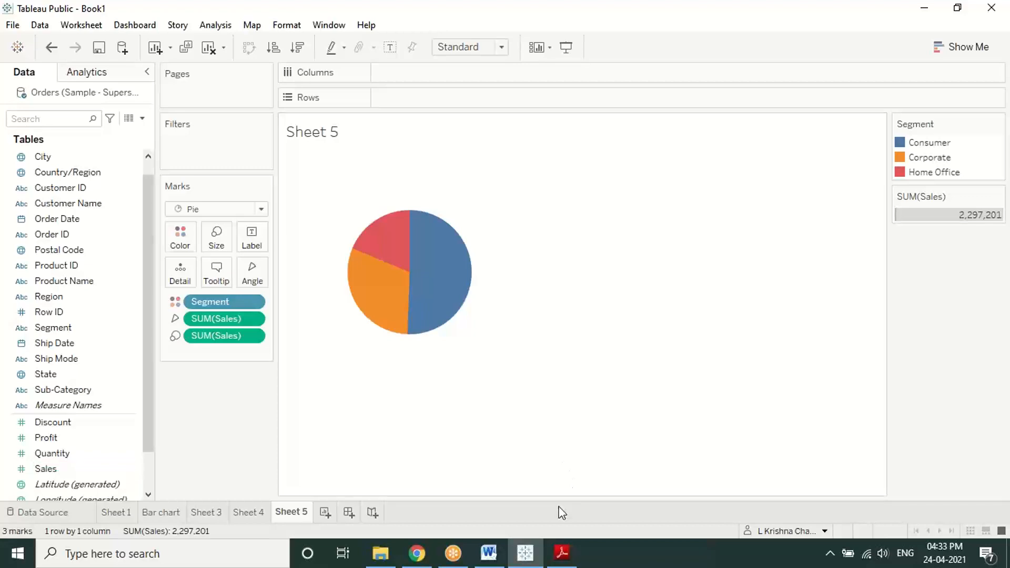
{"action": "left_click", "coordinate": [561, 552]}
{"action": "scroll", "coordinate": [575, 483], "scroll_direction": "down", "scroll_amount": 2}
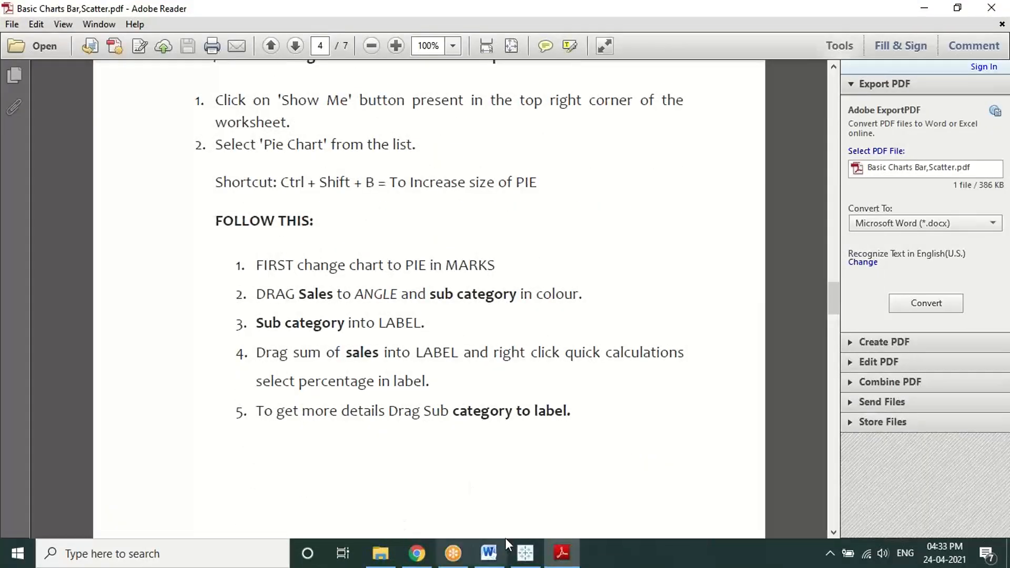
Step: Size the pie by Sales, colour and label slices by Sub-Category, and enlarge it with Ctrl+Shift+B
{"action": "left_click", "coordinate": [525, 552]}
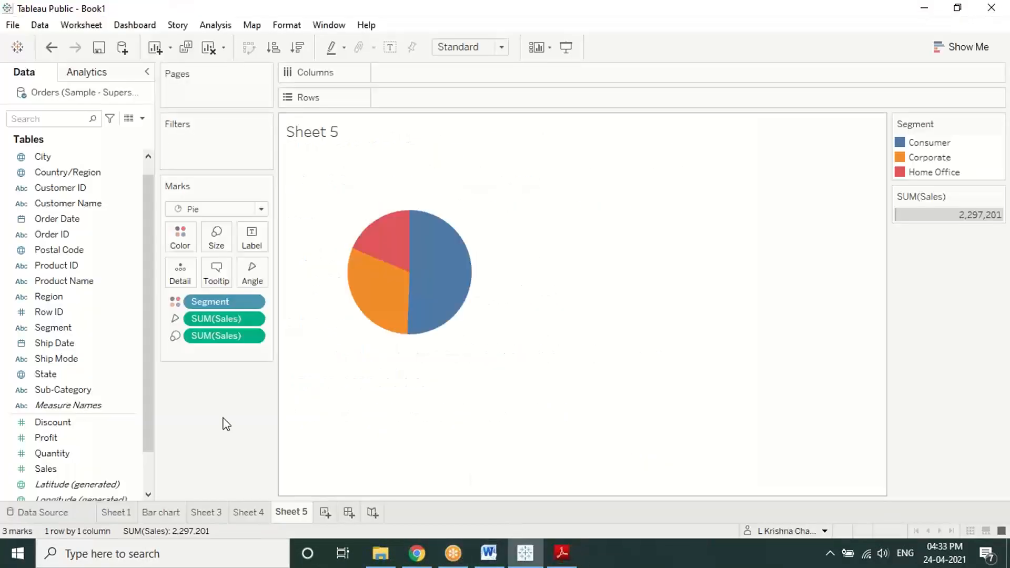
{"action": "left_click_drag", "start_coordinate": [58, 469], "coordinate": [254, 274]}
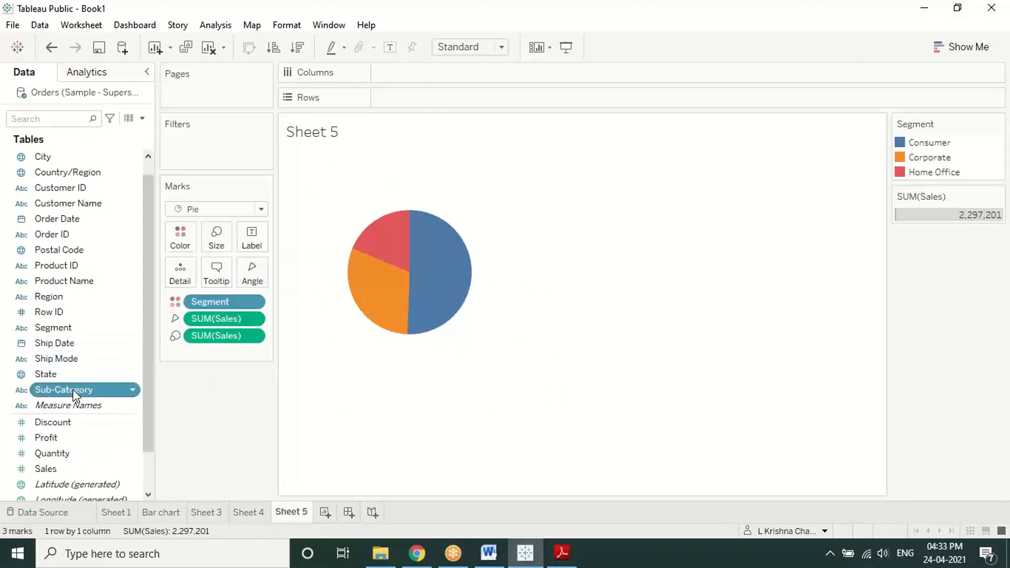
{"action": "left_click_drag", "start_coordinate": [72, 389], "coordinate": [180, 237]}
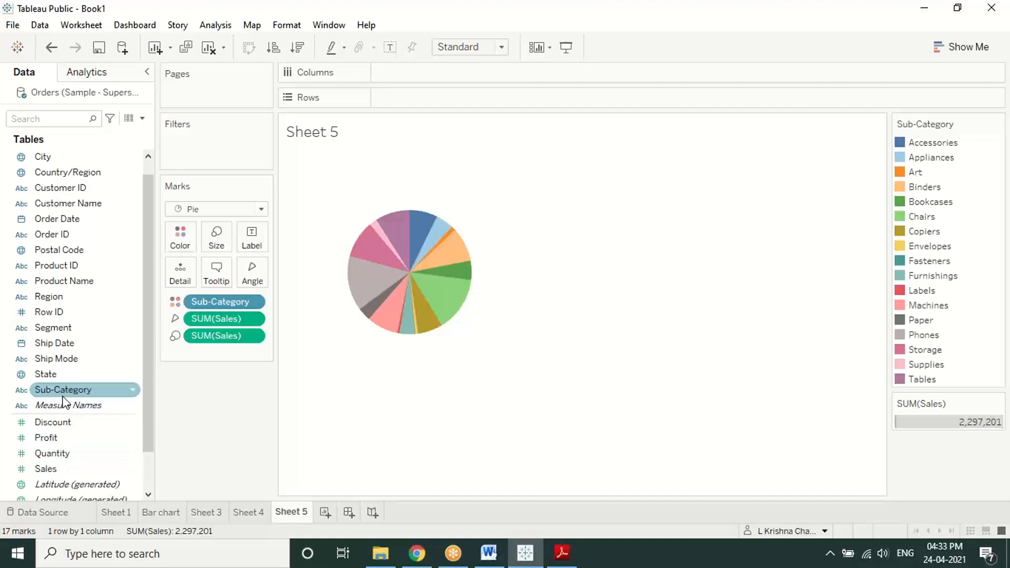
{"action": "left_click_drag", "start_coordinate": [64, 392], "coordinate": [246, 235]}
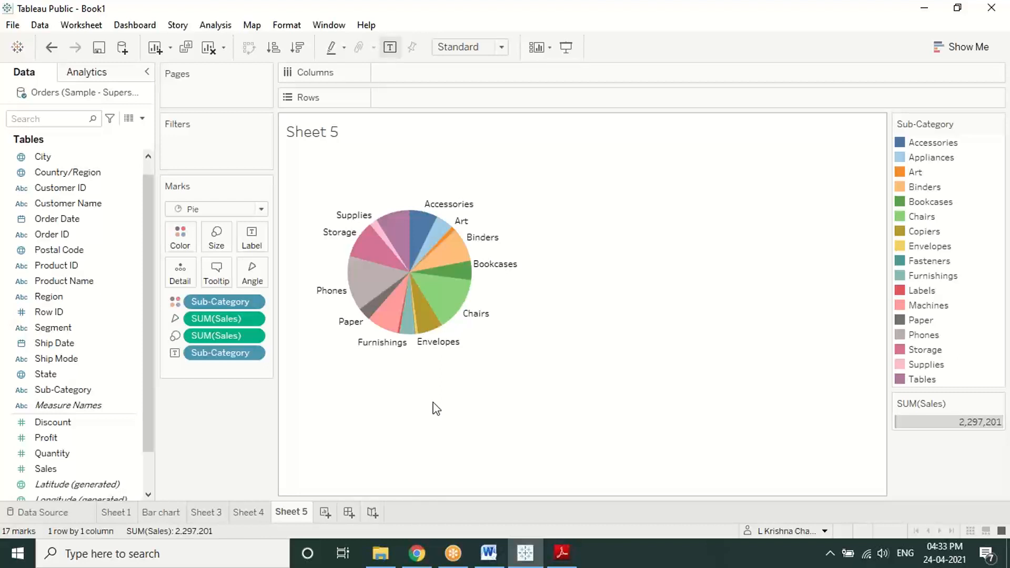
{"action": "key", "text": "ctrl+shift+b"}
{"action": "key", "text": "ctrl+shift+b"}
{"action": "key", "text": "ctrl+shift+b"}
{"action": "key", "text": "ctrl+shift+b"}
{"action": "key", "text": "ctrl+shift+b"}
{"action": "key", "text": "ctrl+shift+b"}
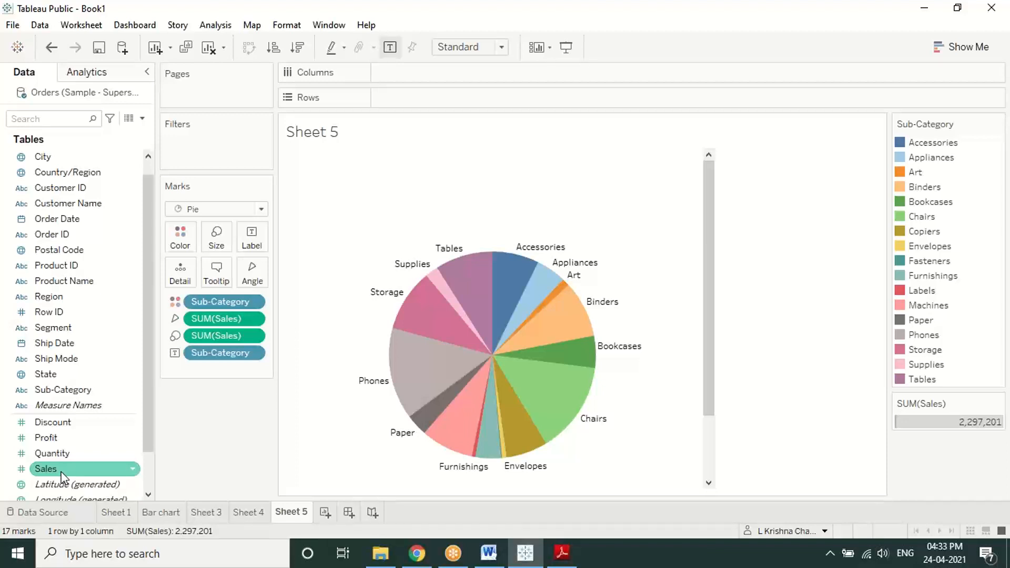
Step: Add SUM(Sales) to the slice labels so each shows its sales figure, e.g. Phones 330,007
{"action": "left_click_drag", "start_coordinate": [61, 476], "coordinate": [251, 237]}
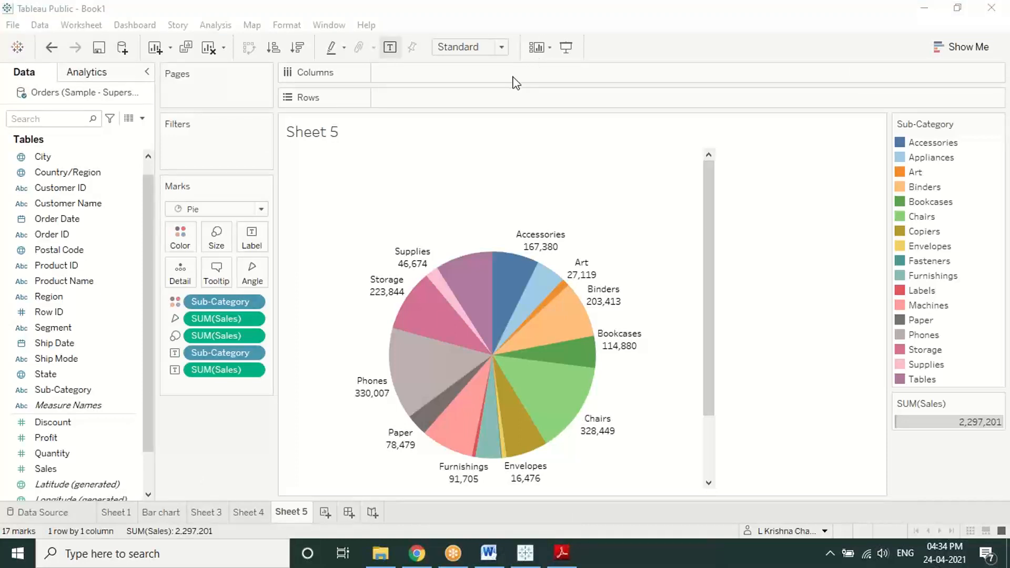
{"action": "left_click", "coordinate": [487, 44]}
{"action": "mouse_move", "coordinate": [296, 363]}
{"action": "left_mouse_down"}
{"action": "mouse_move", "coordinate": [267, 282]}
{"action": "mouse_move", "coordinate": [281, 289]}
{"action": "left_mouse_up"}
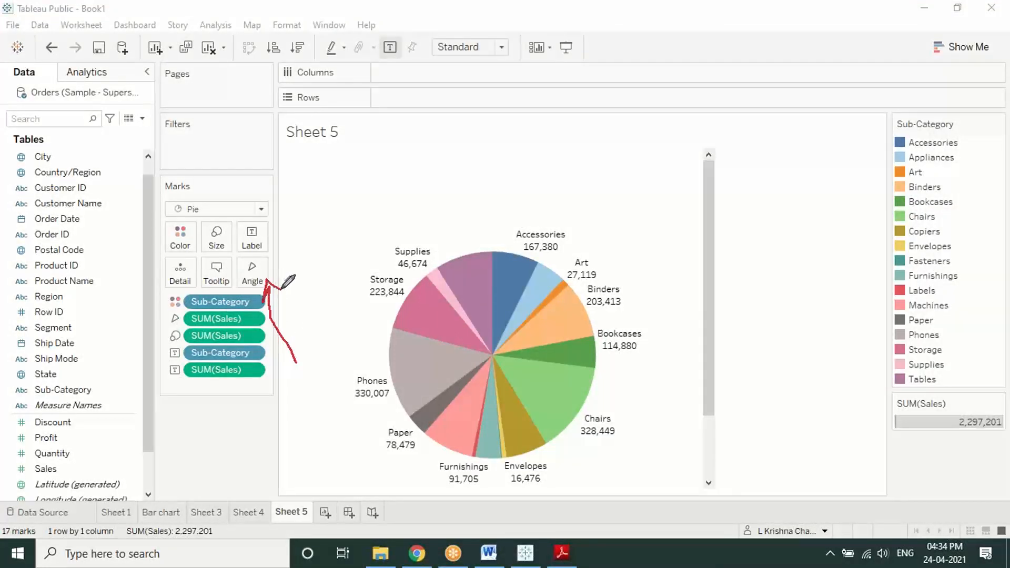
{"action": "right_click", "coordinate": [327, 211]}
{"action": "left_click", "coordinate": [335, 220]}
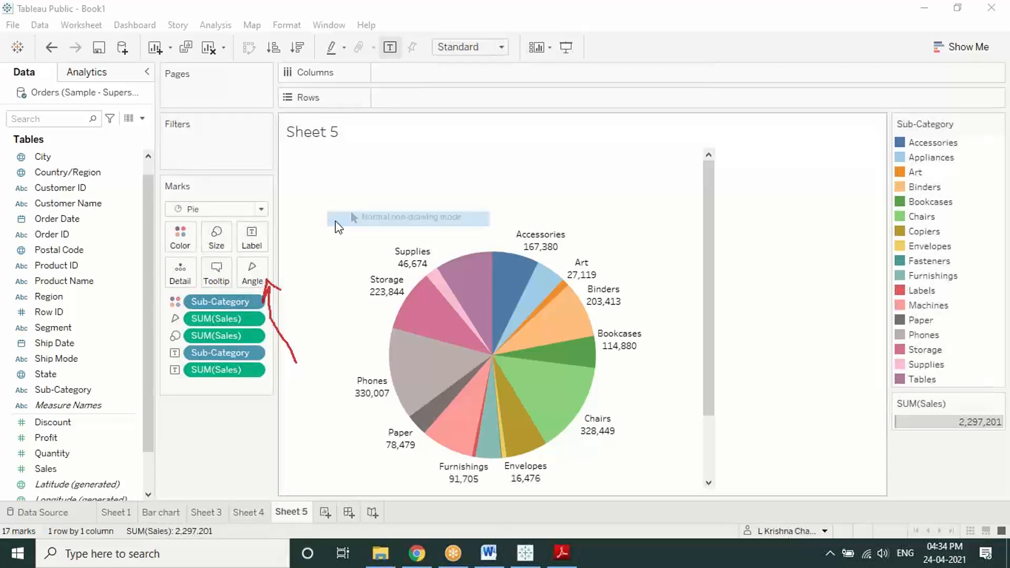
{"action": "mouse_move", "coordinate": [413, 325]}
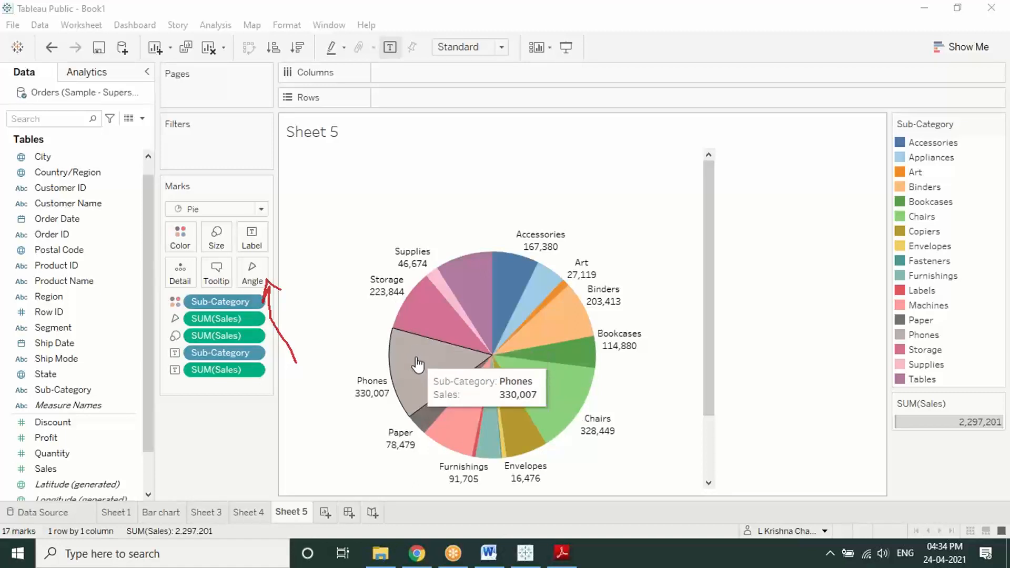
{"action": "mouse_move", "coordinate": [462, 421]}
{"action": "mouse_move", "coordinate": [551, 419]}
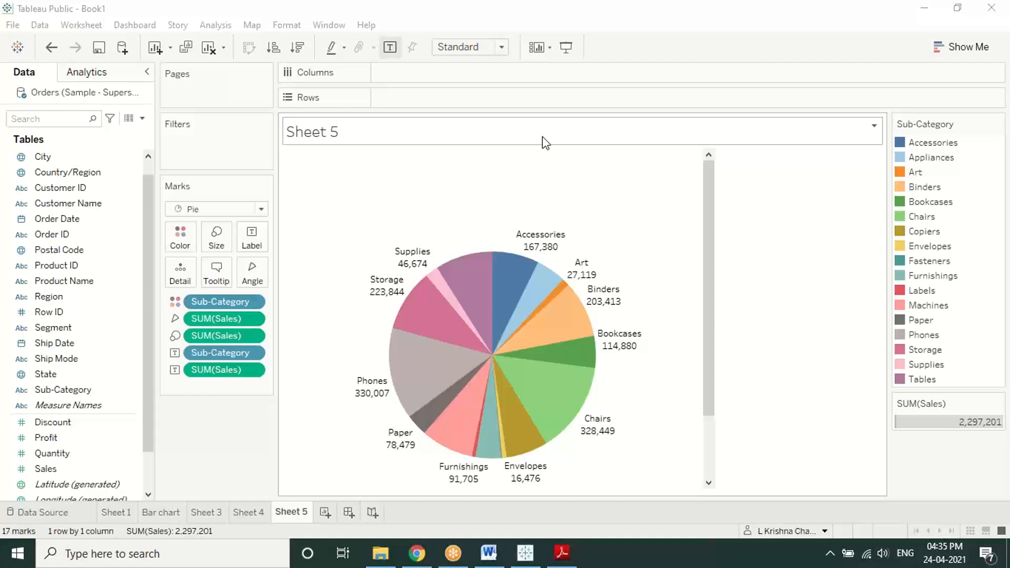
Step: Enlarge the pie with the Marks Size slider and widen the view area to the right
{"action": "left_click", "coordinate": [216, 240]}
{"action": "mouse_move", "coordinate": [242, 275]}
{"action": "left_mouse_down"}
{"action": "mouse_move", "coordinate": [297, 276]}
{"action": "mouse_move", "coordinate": [246, 284]}
{"action": "left_mouse_up"}
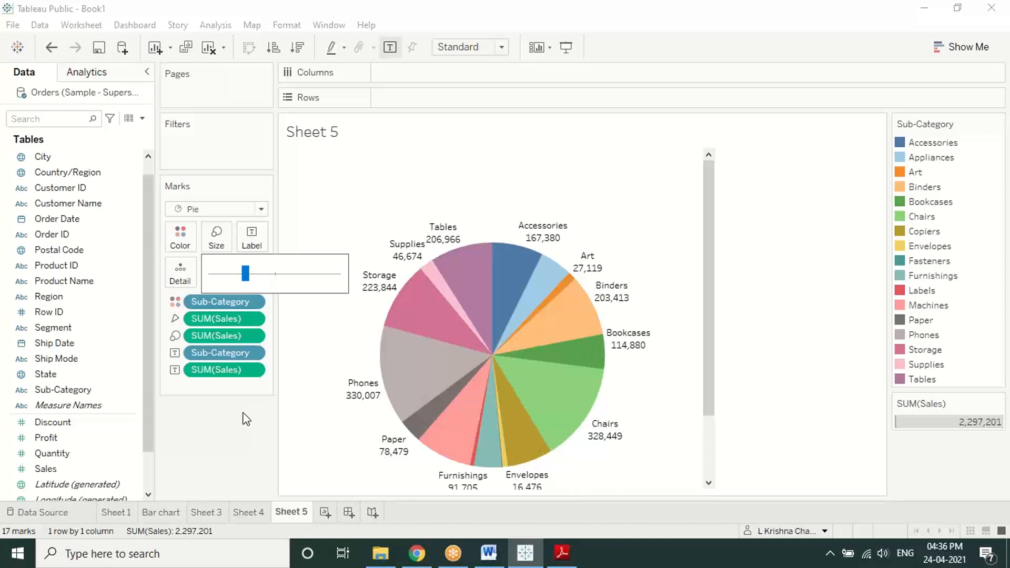
{"action": "left_click", "coordinate": [705, 28]}
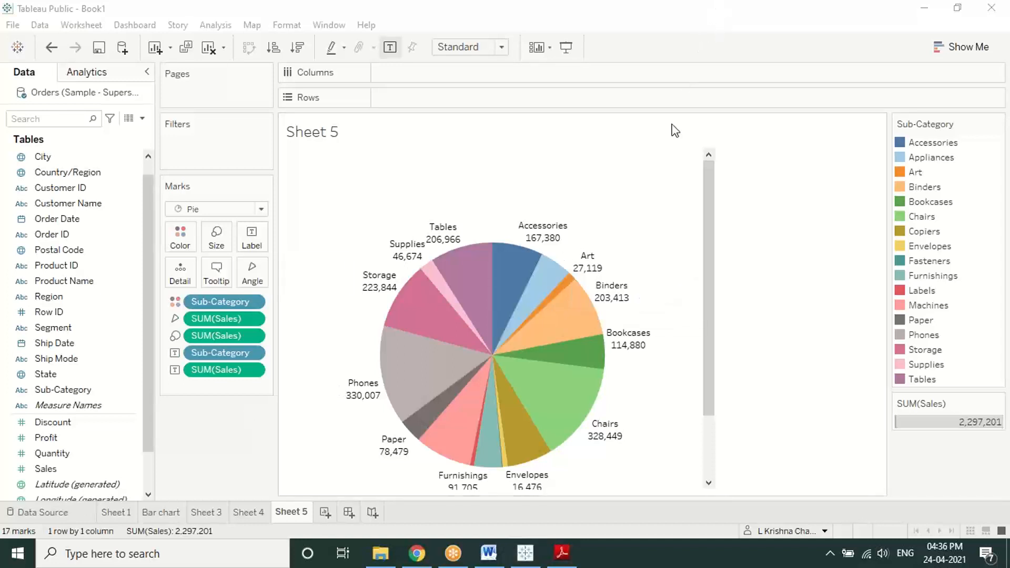
{"action": "left_click", "coordinate": [705, 258]}
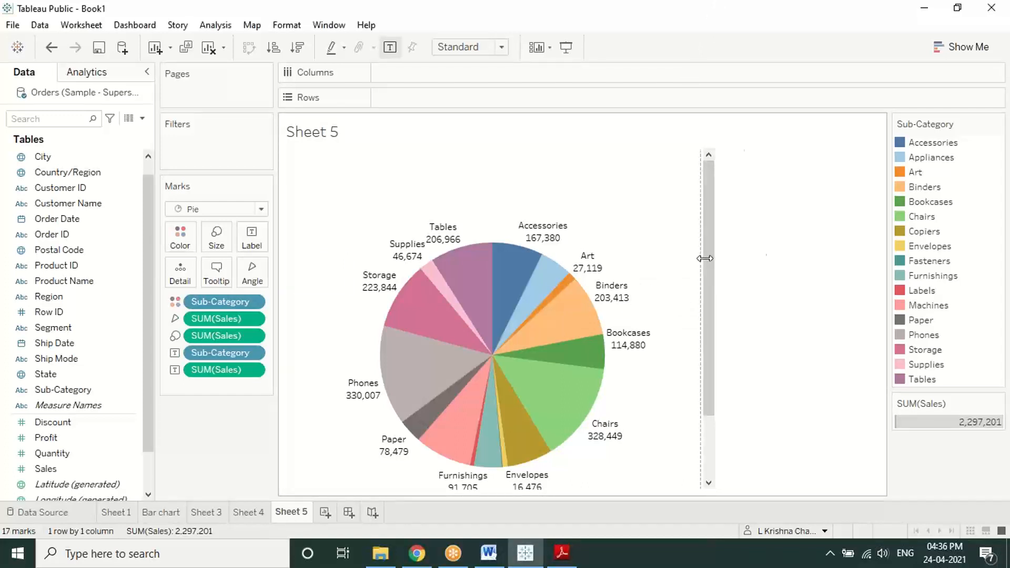
{"action": "left_click_drag", "start_coordinate": [704, 258], "coordinate": [855, 305]}
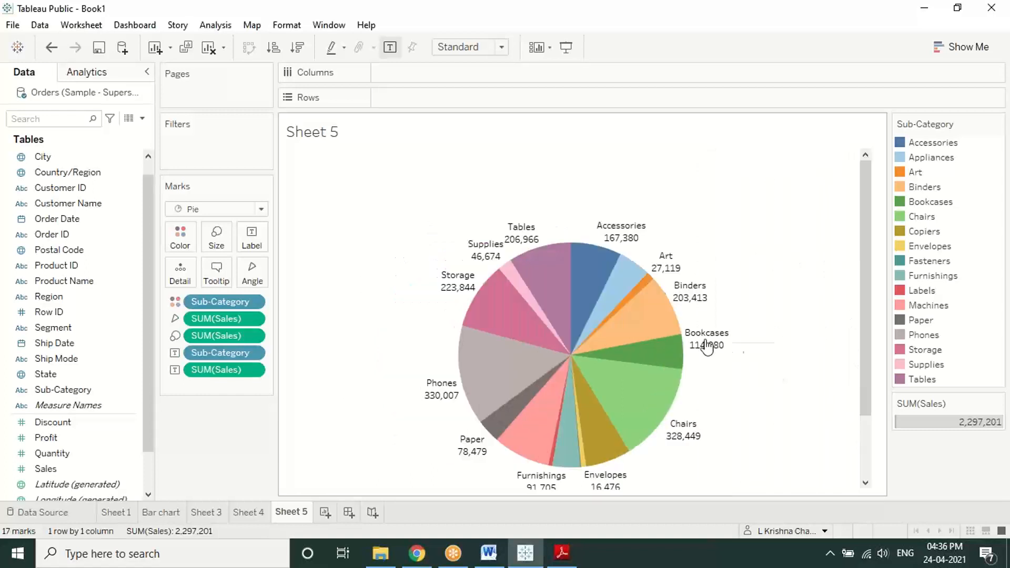
Step: Enlarge the pie further with the Size slider, then open and close Show Me
{"action": "left_click", "coordinate": [217, 238]}
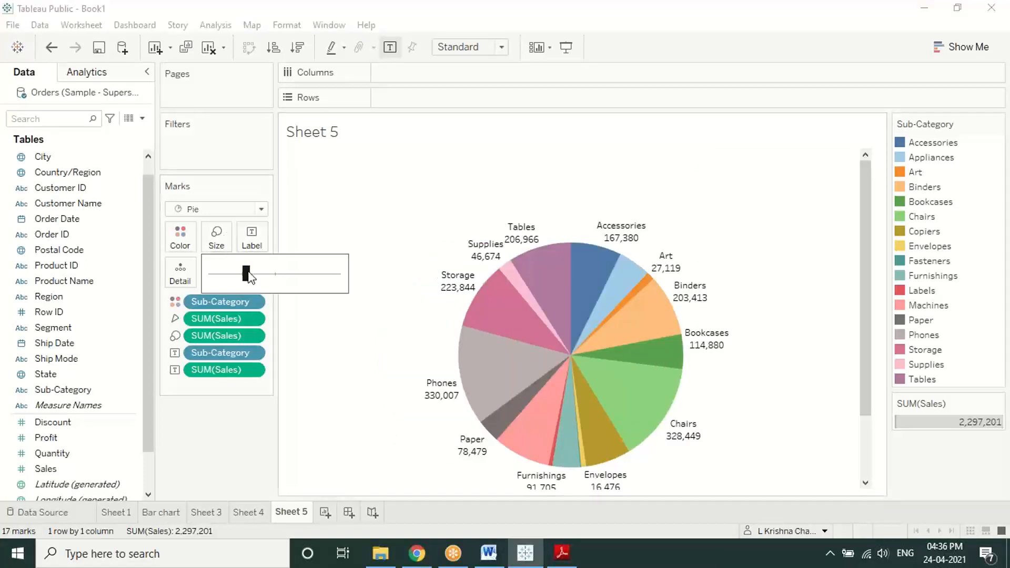
{"action": "mouse_move", "coordinate": [248, 277]}
{"action": "left_mouse_down"}
{"action": "mouse_move", "coordinate": [276, 279]}
{"action": "mouse_move", "coordinate": [254, 272]}
{"action": "mouse_move", "coordinate": [244, 282]}
{"action": "left_mouse_up"}
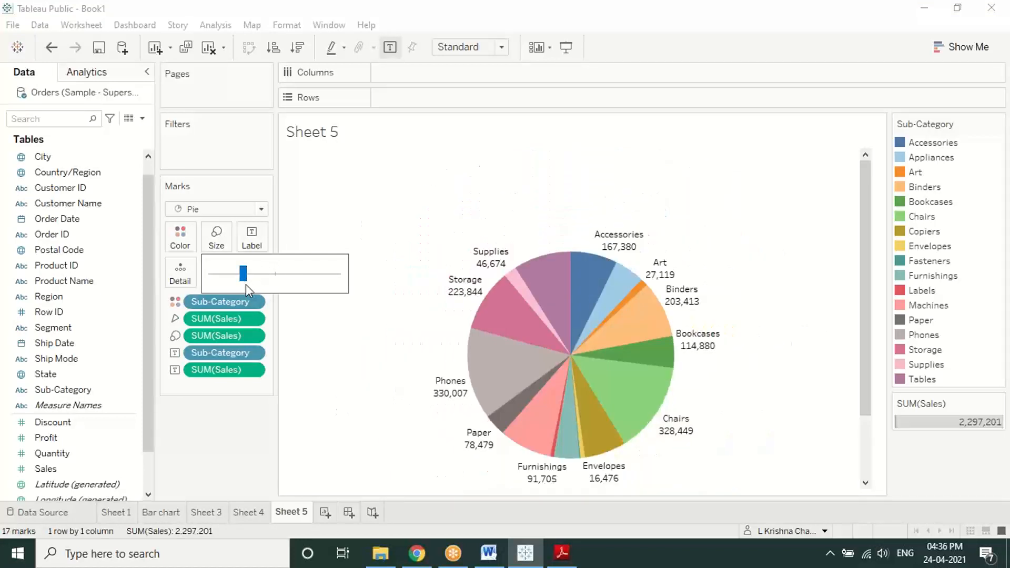
{"action": "left_click", "coordinate": [961, 47]}
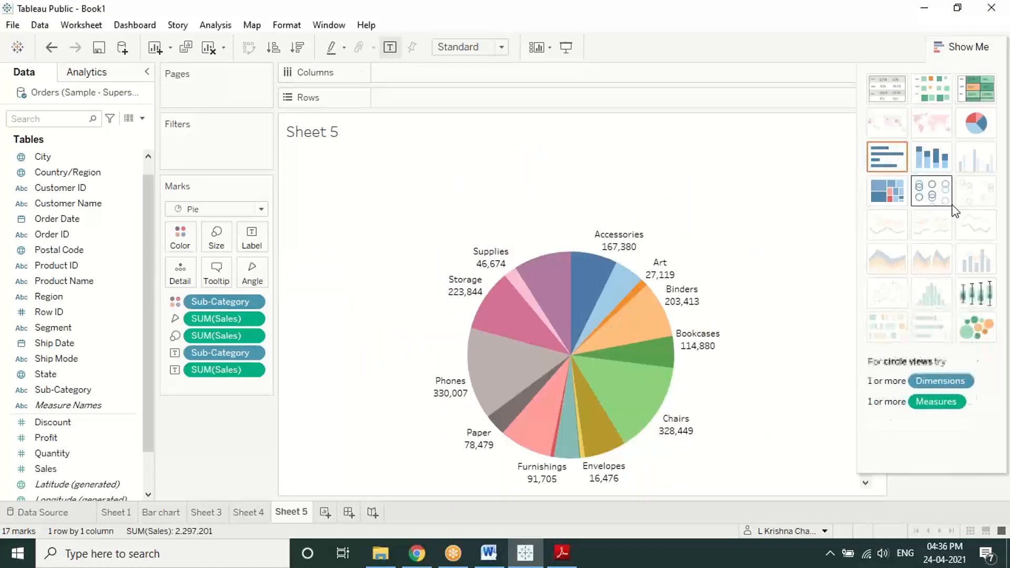
{"action": "left_click", "coordinate": [963, 53]}
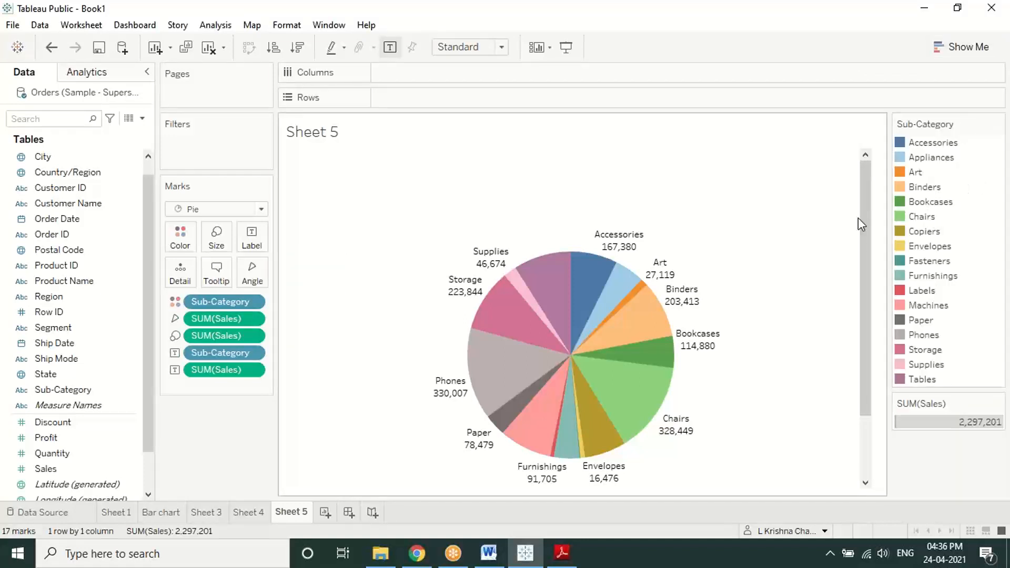
{"action": "mouse_move", "coordinate": [618, 256]}
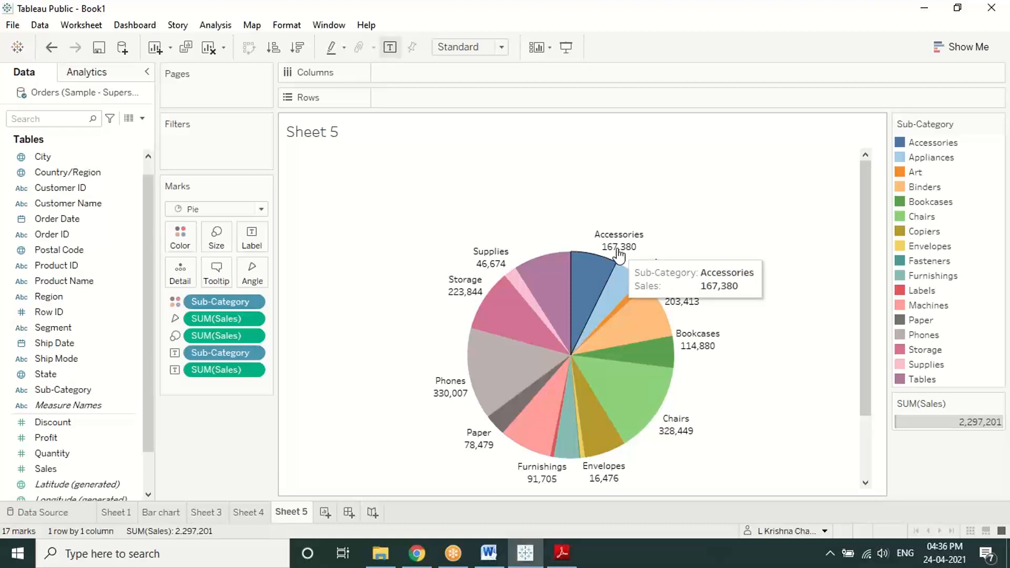
Step: Set the SUM(Sales) label to Percent of Total, showing e.g. Phones 14.37% and Envelopes 0.72%
{"action": "right_click", "coordinate": [233, 371]}
{"action": "mouse_move", "coordinate": [269, 344]}
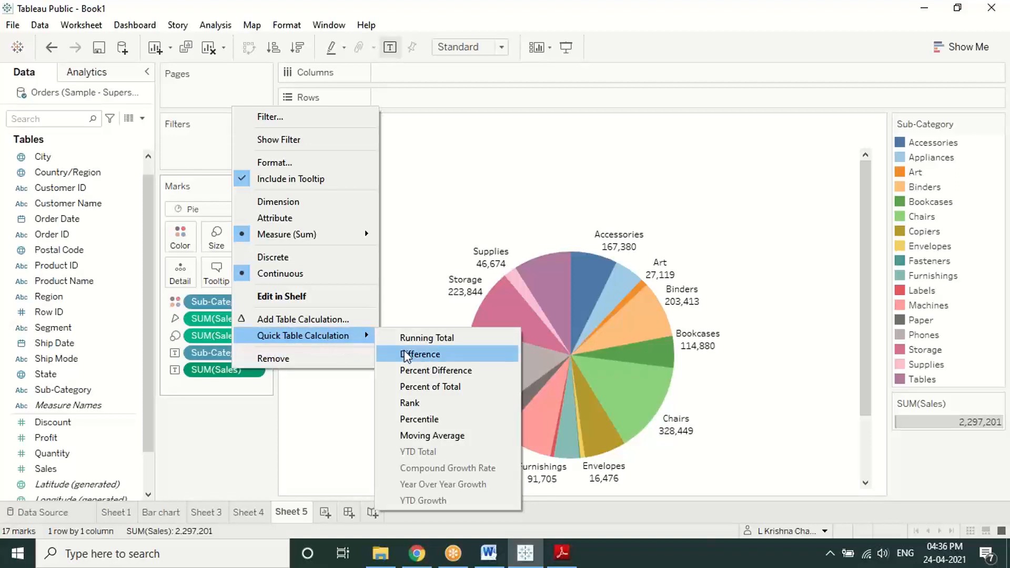
{"action": "left_click", "coordinate": [431, 388]}
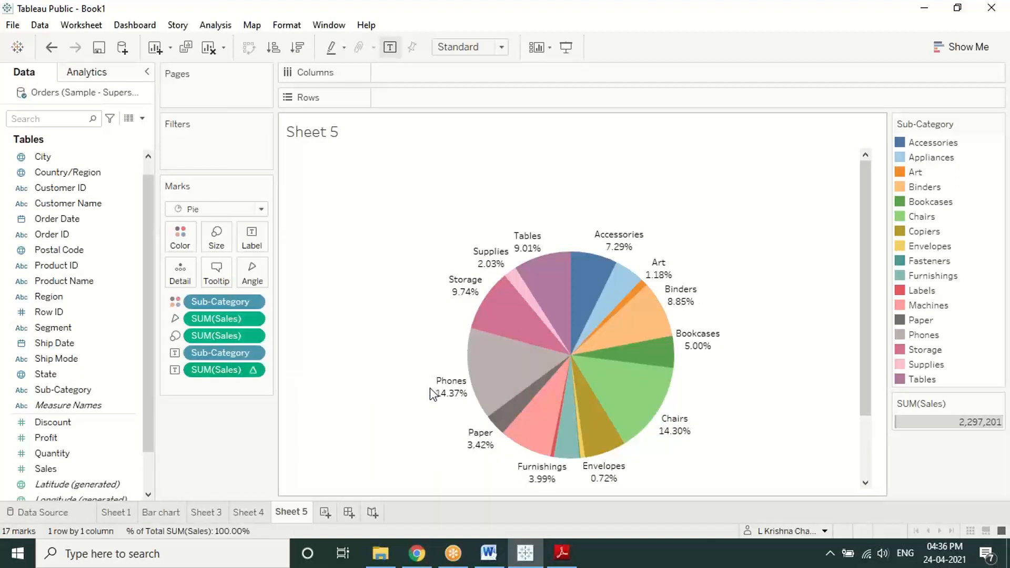
{"action": "left_click", "coordinate": [244, 371]}
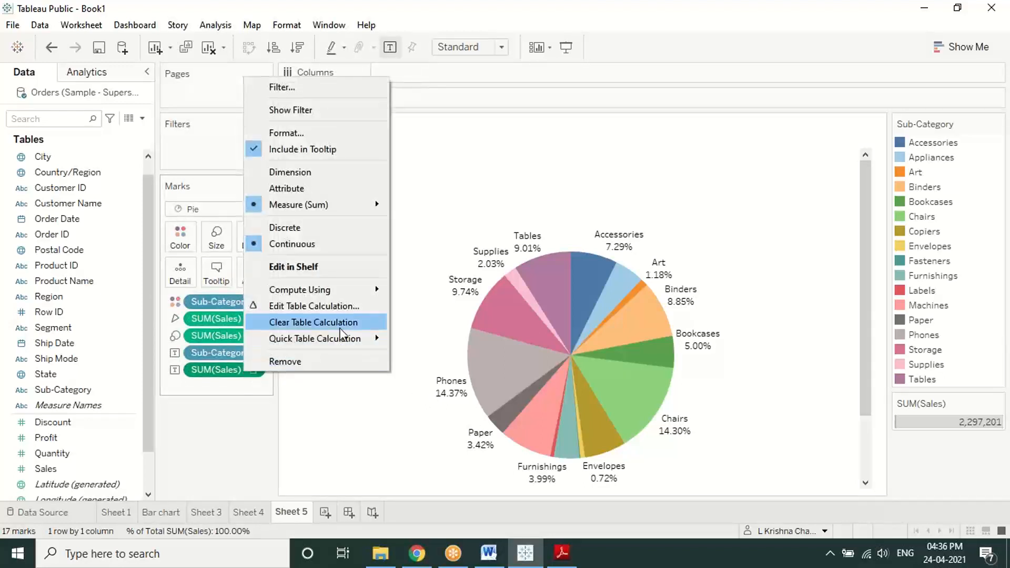
{"action": "mouse_move", "coordinate": [342, 347]}
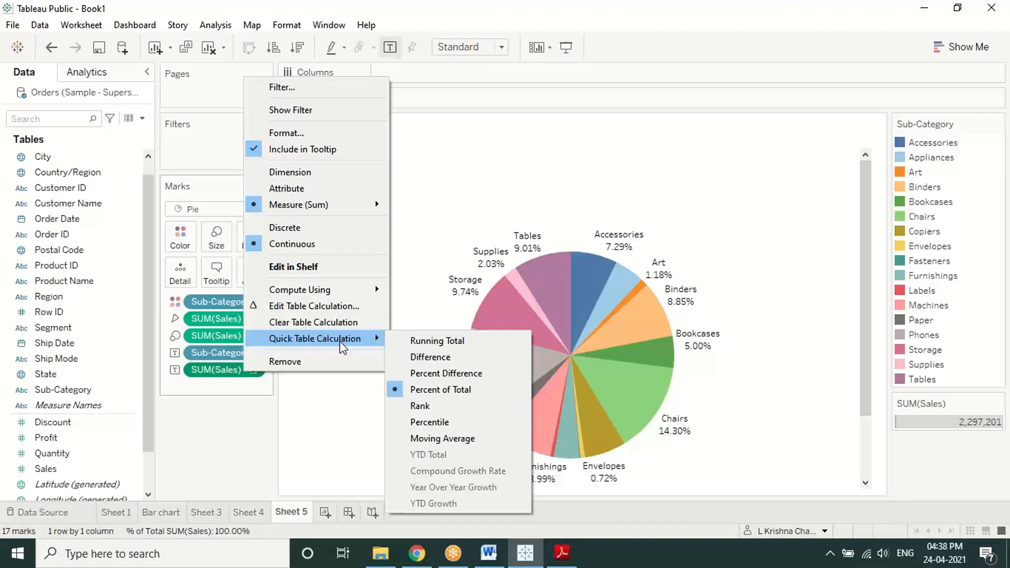
{"action": "left_click", "coordinate": [724, 299]}
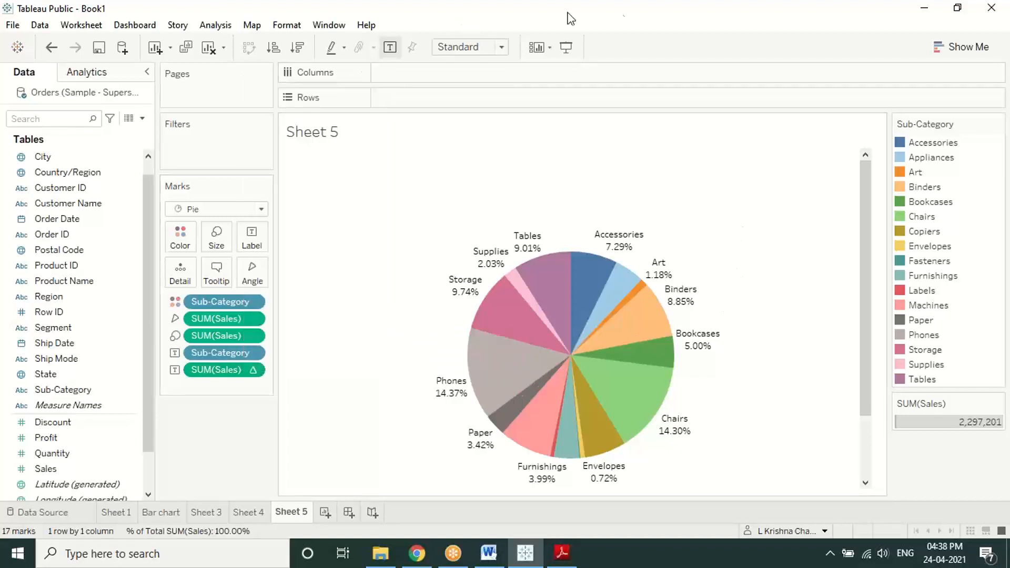
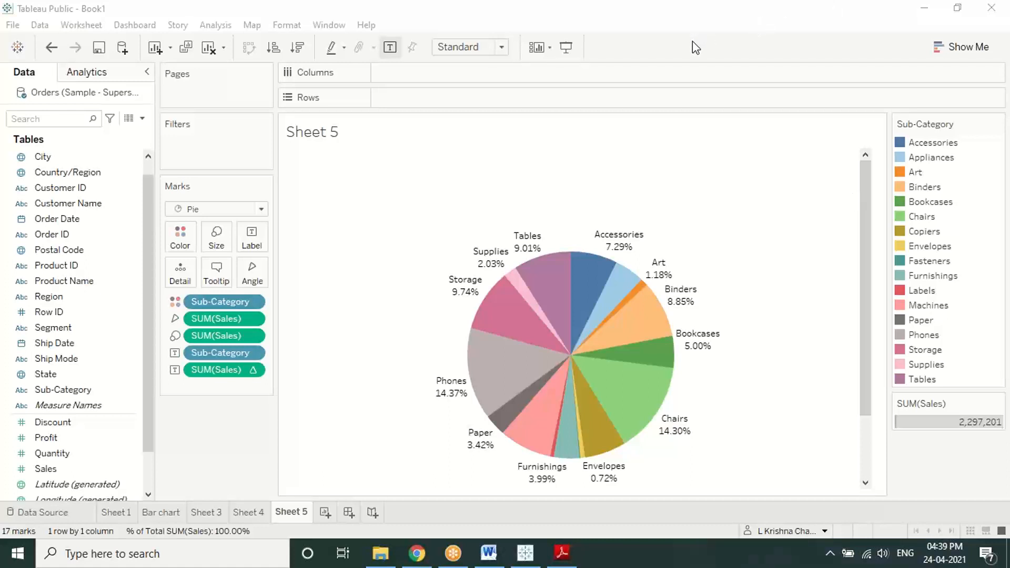
Step: Add a blank Sheet 6, check the bubble-chart steps in the PDF, and return to Tableau
{"action": "left_click", "coordinate": [324, 511]}
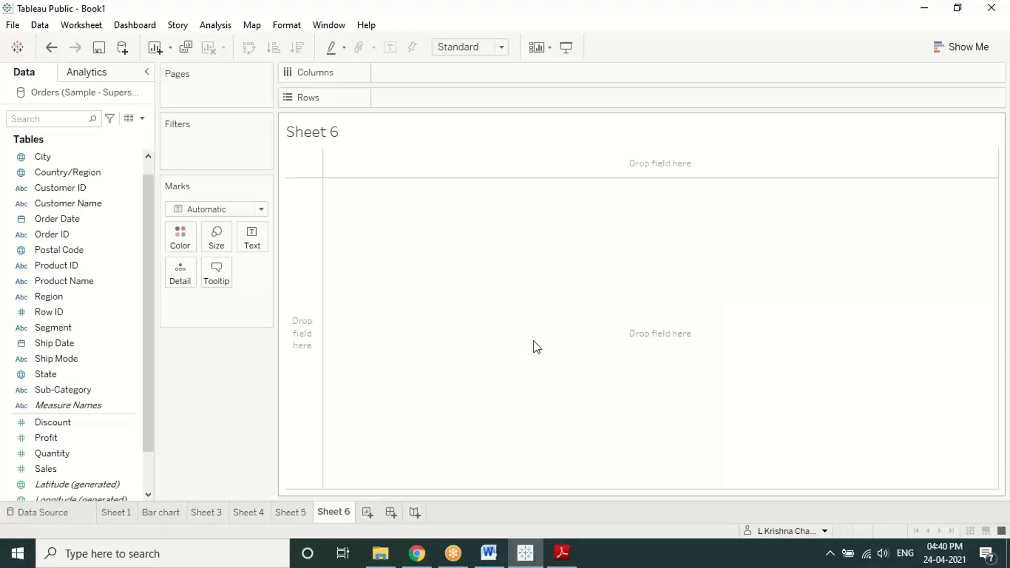
{"action": "left_click", "coordinate": [565, 551]}
{"action": "scroll", "coordinate": [555, 450], "scroll_direction": "down", "scroll_amount": 15}
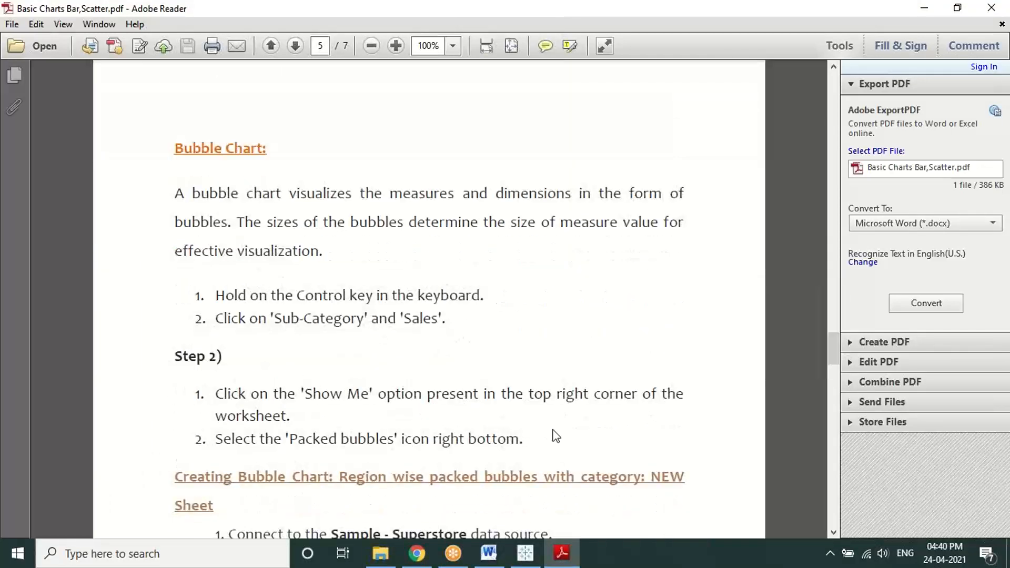
{"action": "scroll", "coordinate": [529, 431], "scroll_direction": "down", "scroll_amount": 3}
{"action": "left_click", "coordinate": [524, 552]}
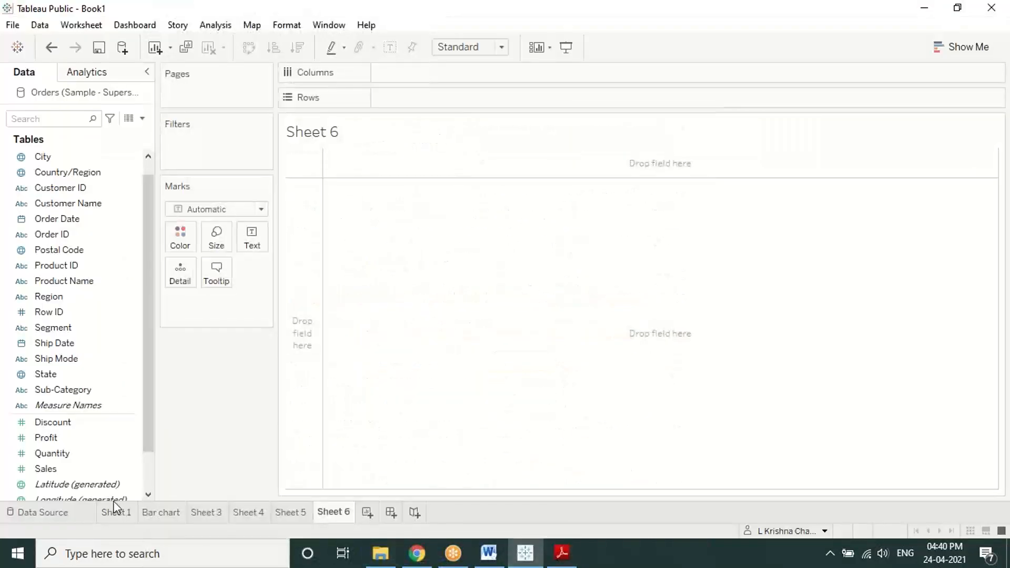
Step: Select Sales and Sub-Category together in the Data pane and display the Show Me chart suggestions
{"action": "left_click", "coordinate": [71, 469]}
{"action": "left_click", "coordinate": [58, 389], "text": "ctrl"}
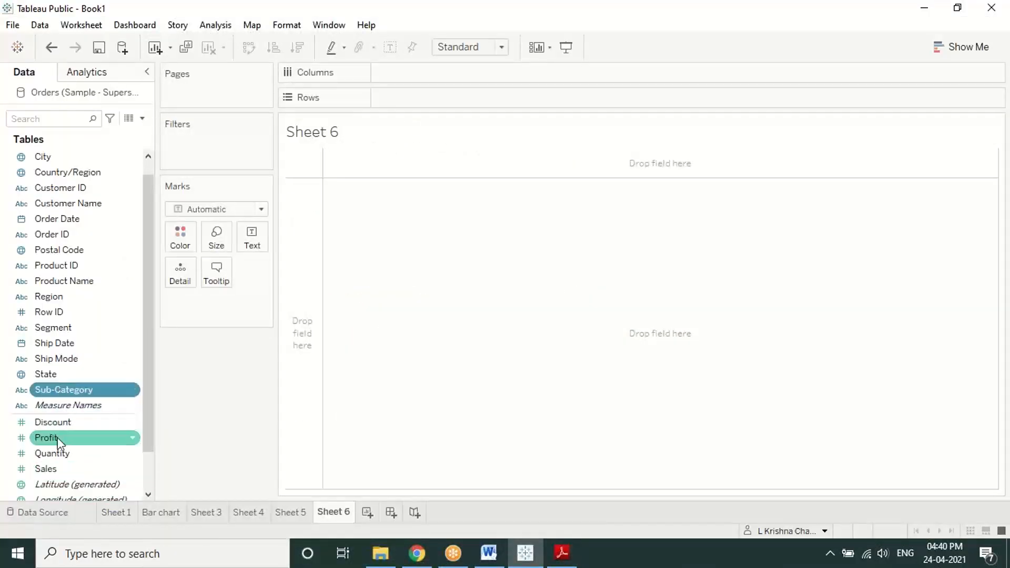
{"action": "left_click", "coordinate": [955, 51]}
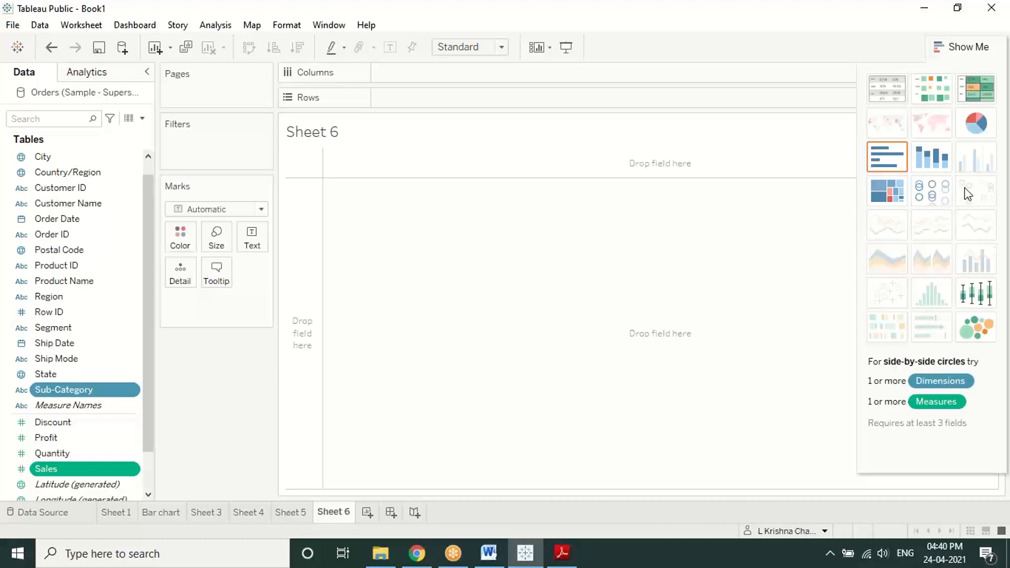
Step: Apply the Packed Bubbles chart type to Sales by Sub-Category on Sheet 6
{"action": "left_click", "coordinate": [977, 337]}
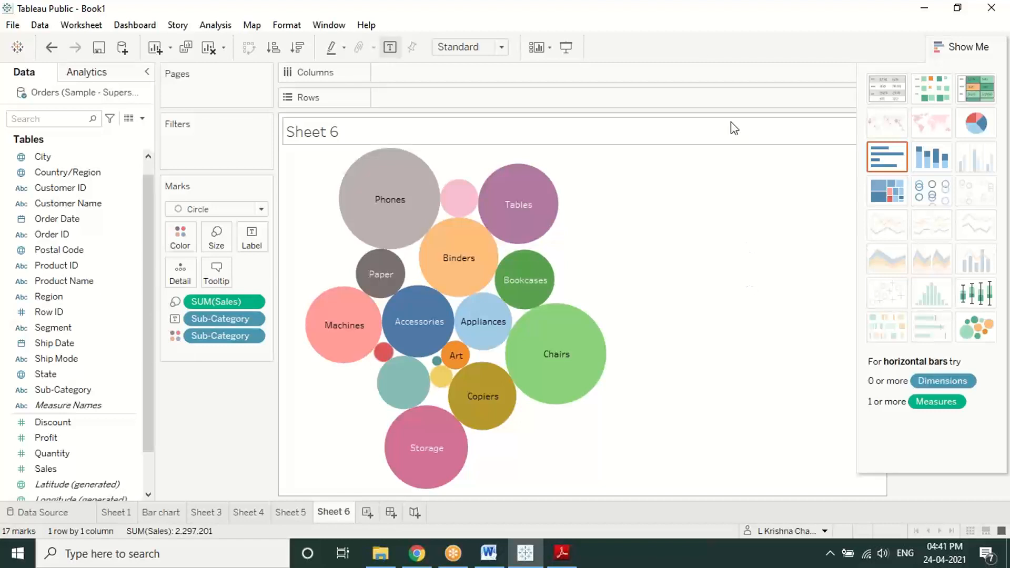
{"action": "left_click", "coordinate": [698, 20]}
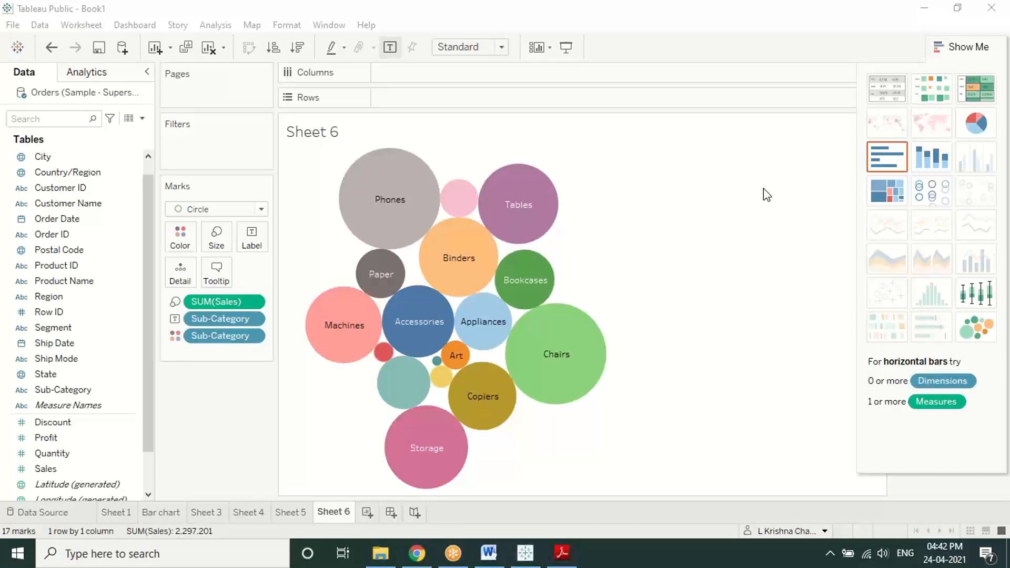
{"action": "mouse_move", "coordinate": [430, 196]}
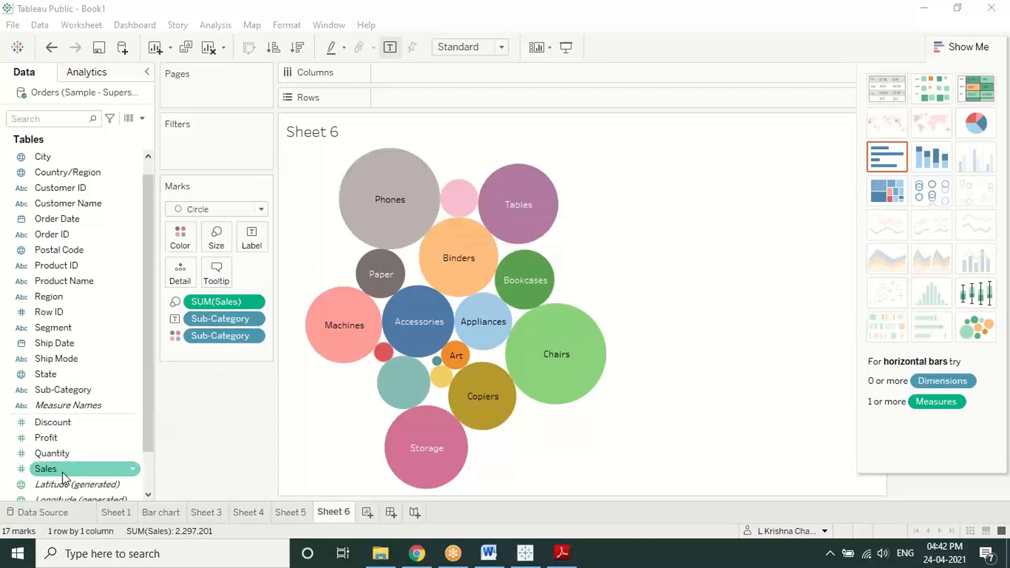
Step: Drop Sales onto Label so each bubble shows its total, e.g. Phones 330,007
{"action": "left_click_drag", "start_coordinate": [63, 475], "coordinate": [257, 230]}
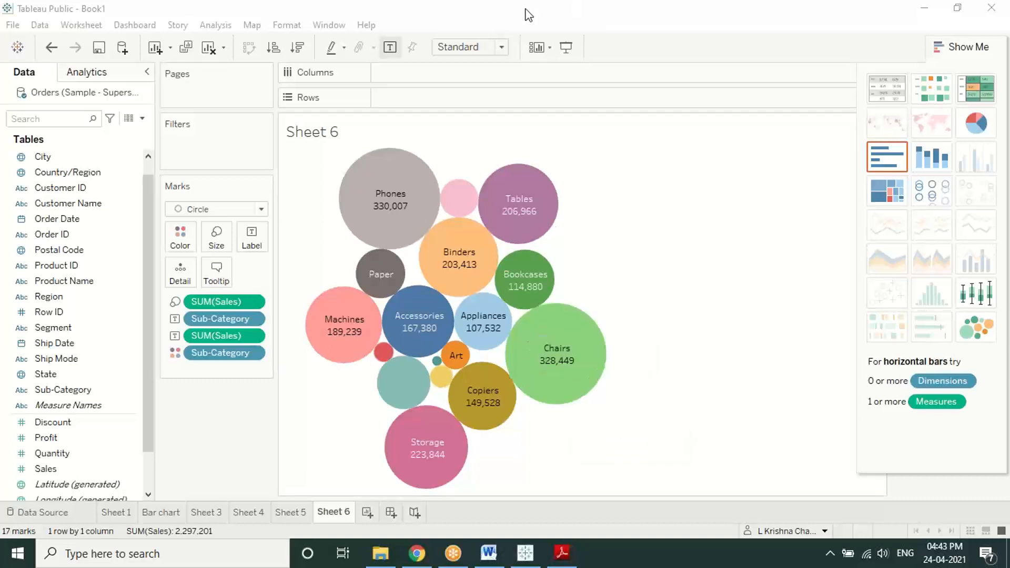
Step: Rearrange the Marks card pills, ending with the SUM(Sales) label moved onto Tooltip
{"action": "mouse_move", "coordinate": [258, 285]}
{"action": "left_mouse_down"}
{"action": "mouse_move", "coordinate": [296, 283]}
{"action": "mouse_move", "coordinate": [273, 379]}
{"action": "left_mouse_up"}
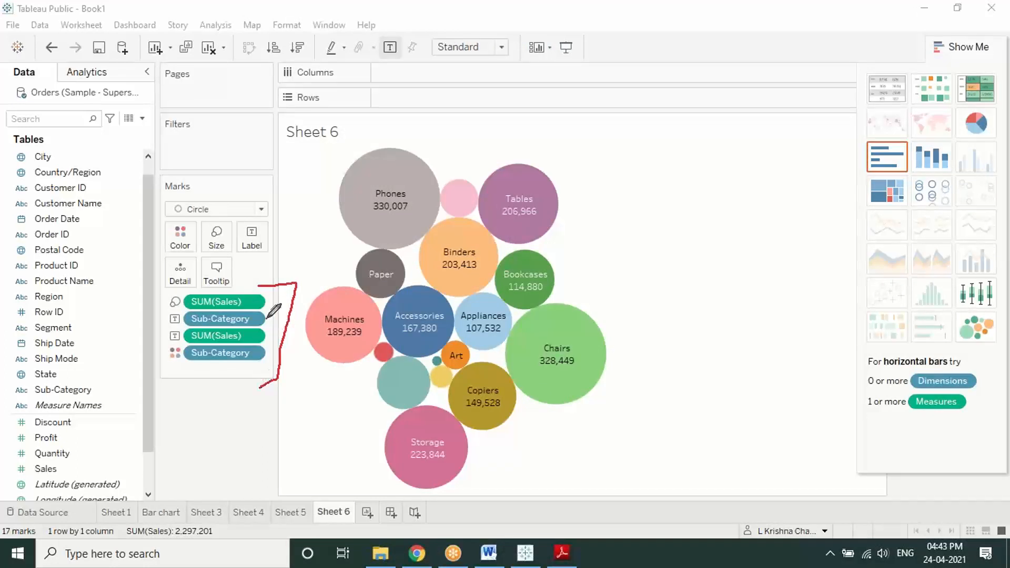
{"action": "mouse_move", "coordinate": [266, 318]}
{"action": "left_mouse_down"}
{"action": "mouse_move", "coordinate": [329, 247]}
{"action": "mouse_move", "coordinate": [348, 249]}
{"action": "mouse_move", "coordinate": [332, 278]}
{"action": "left_mouse_up"}
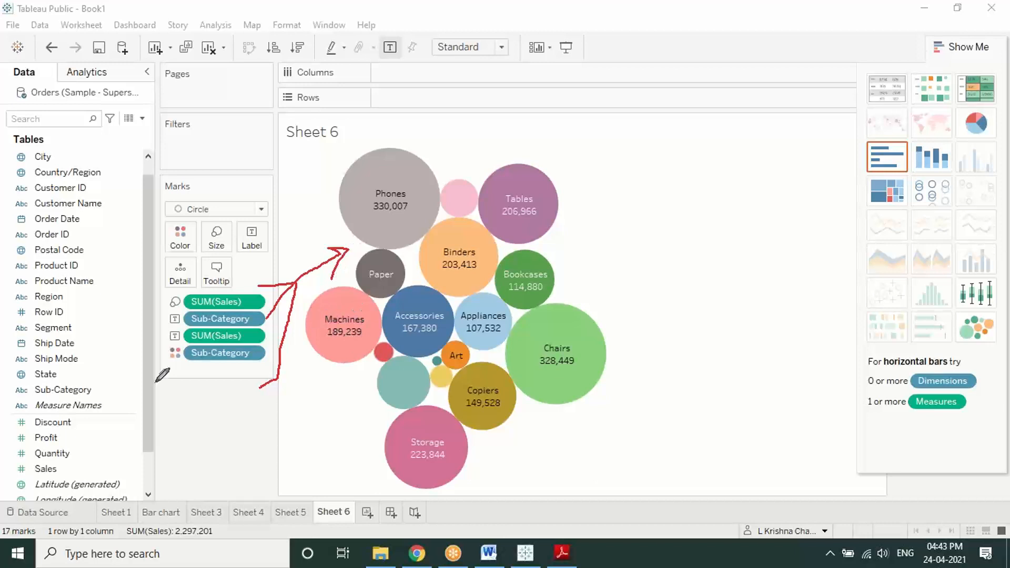
{"action": "mouse_move", "coordinate": [65, 467]}
{"action": "left_mouse_down"}
{"action": "mouse_move", "coordinate": [97, 342]}
{"action": "mouse_move", "coordinate": [234, 213]}
{"action": "mouse_move", "coordinate": [252, 233]}
{"action": "left_mouse_up"}
{"action": "left_click_drag", "start_coordinate": [238, 297], "coordinate": [261, 246]}
{"action": "mouse_move", "coordinate": [232, 215]}
{"action": "left_mouse_down"}
{"action": "mouse_move", "coordinate": [211, 223]}
{"action": "mouse_move", "coordinate": [202, 255]}
{"action": "mouse_move", "coordinate": [229, 231]}
{"action": "left_mouse_up"}
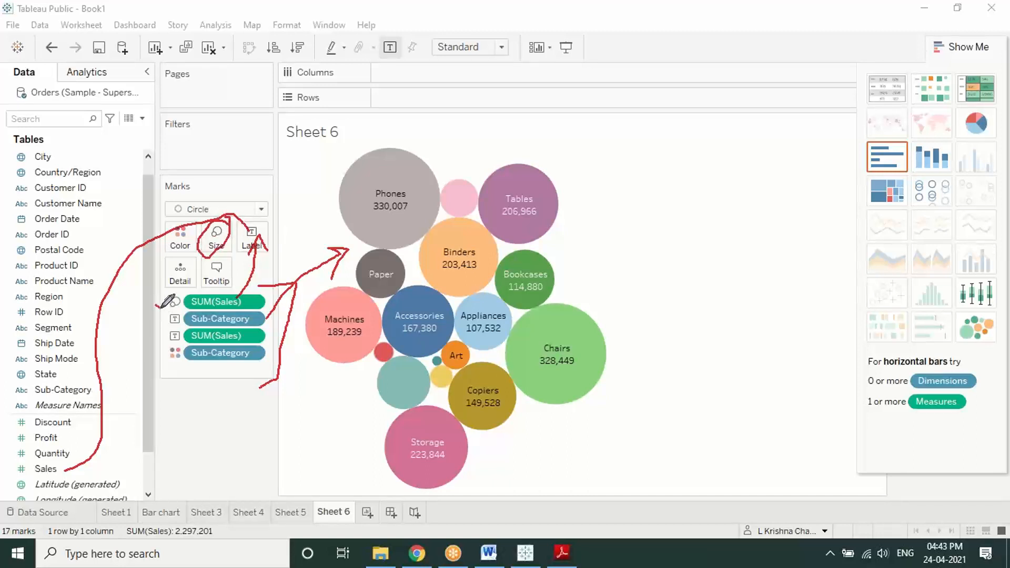
{"action": "left_click_drag", "start_coordinate": [156, 306], "coordinate": [174, 295]}
{"action": "left_click_drag", "start_coordinate": [156, 336], "coordinate": [174, 324]}
{"action": "left_click_drag", "start_coordinate": [245, 336], "coordinate": [225, 271]}
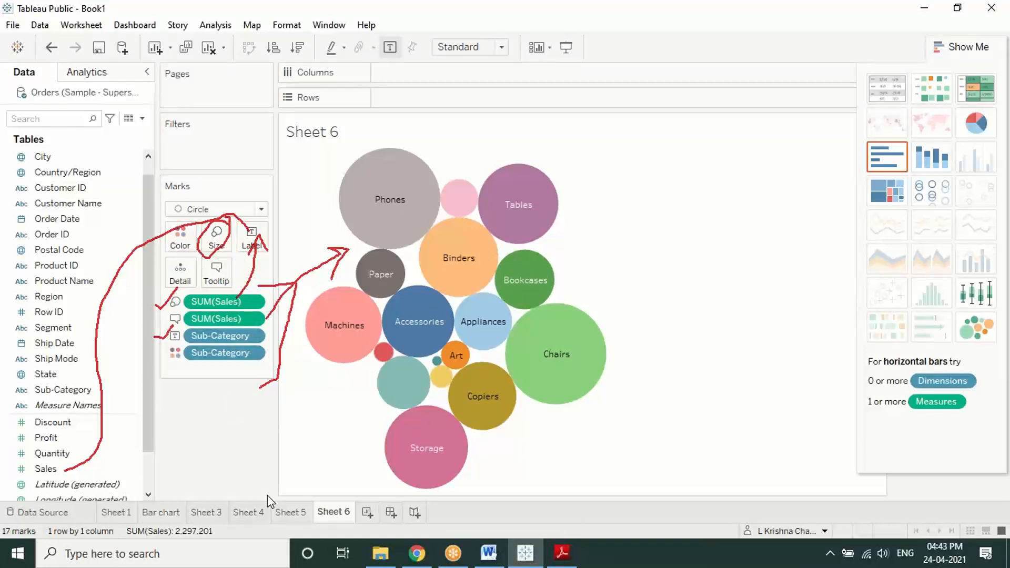
Step: Undo the Tooltip move so totals reappear in the bubbles, e.g. Chairs 328,449
{"action": "key", "text": "ctrl+z"}
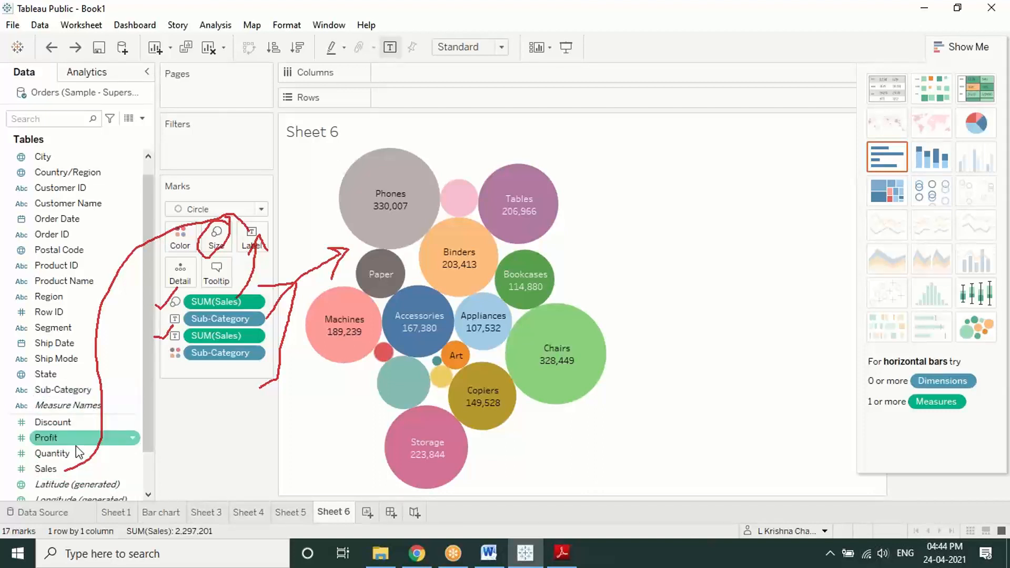
{"action": "left_click", "coordinate": [495, 10]}
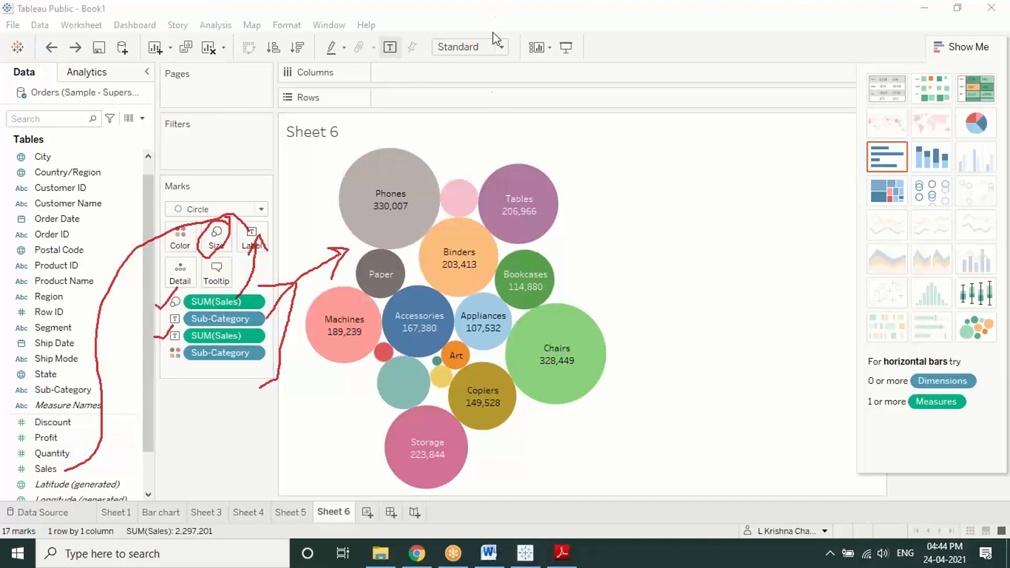
{"action": "left_click", "coordinate": [492, 112]}
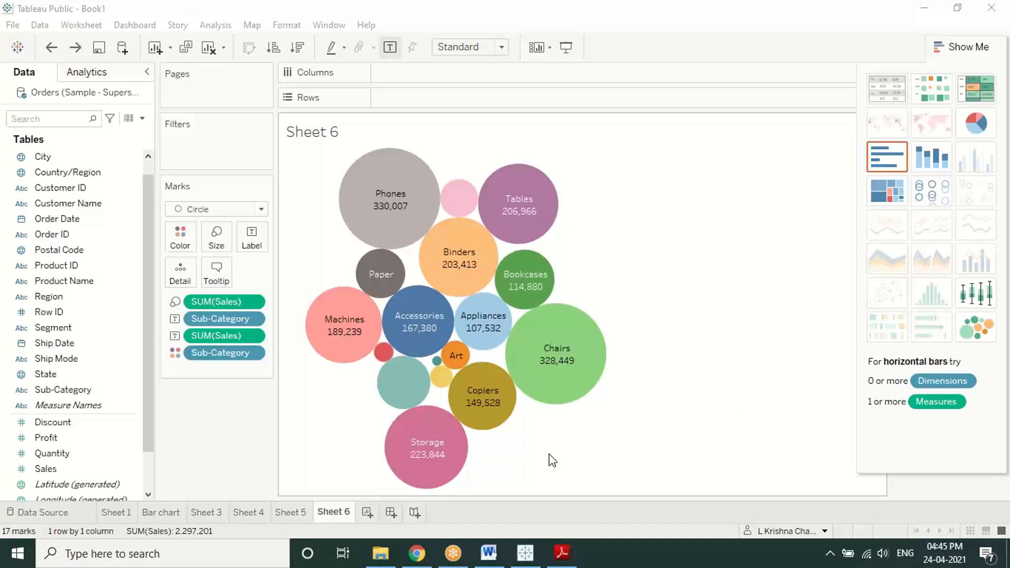
Step: Review the Sheet 6 bubbles and the Sub-Category colour legend, then refocus the chart
{"action": "mouse_move", "coordinate": [389, 397]}
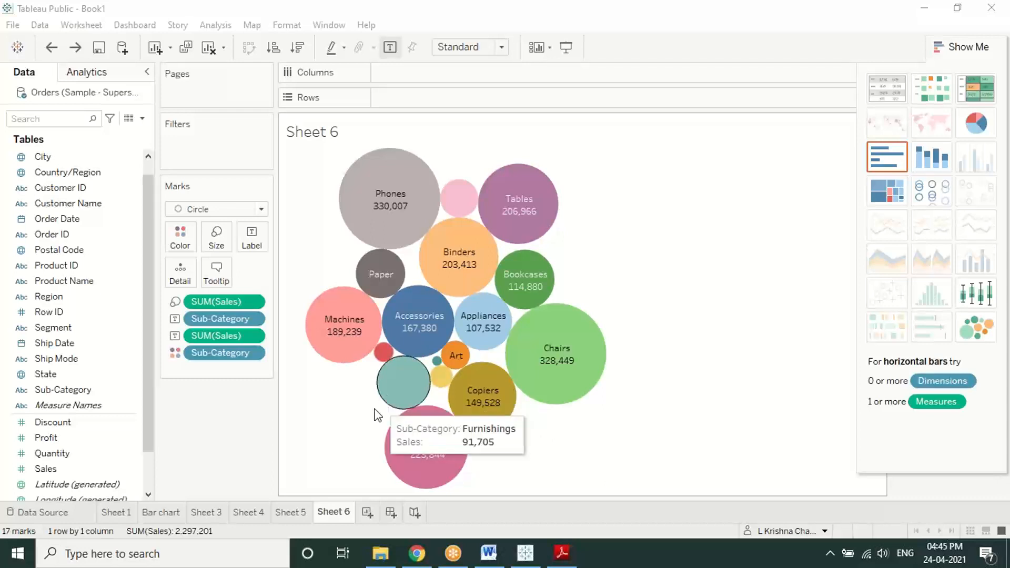
{"action": "mouse_move", "coordinate": [388, 360]}
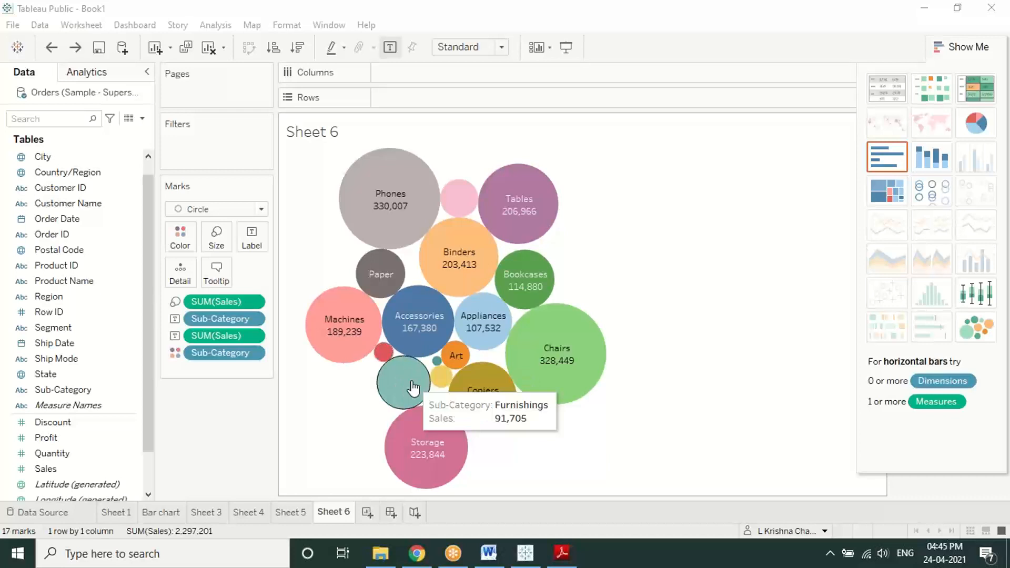
{"action": "mouse_move", "coordinate": [457, 216]}
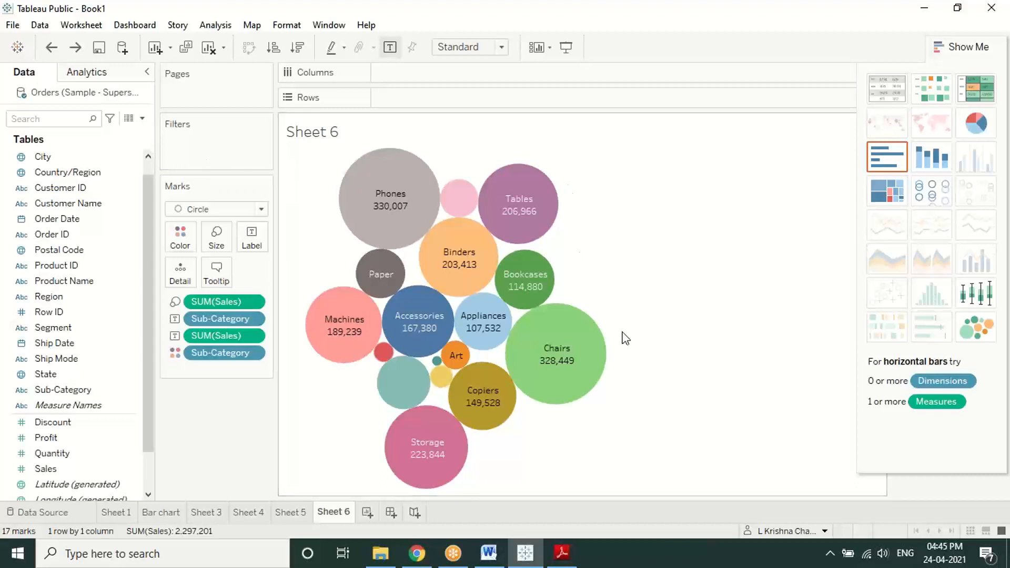
{"action": "left_click", "coordinate": [642, 38]}
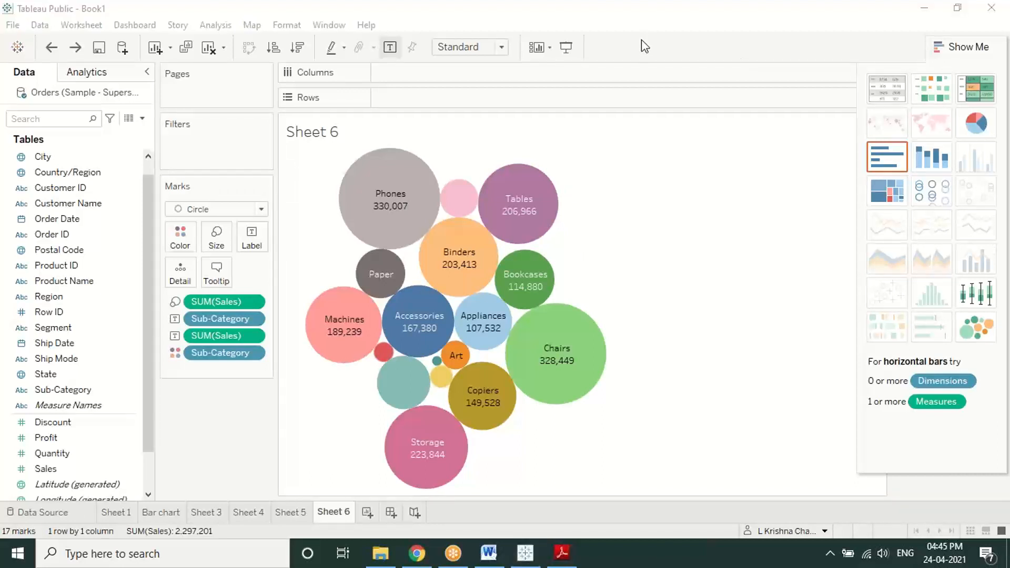
{"action": "left_click", "coordinate": [691, 233]}
Step: Hide Show Me and browse options for the Labels and Furnishings bubbles and the legend, changing nothing
{"action": "left_click", "coordinate": [982, 50]}
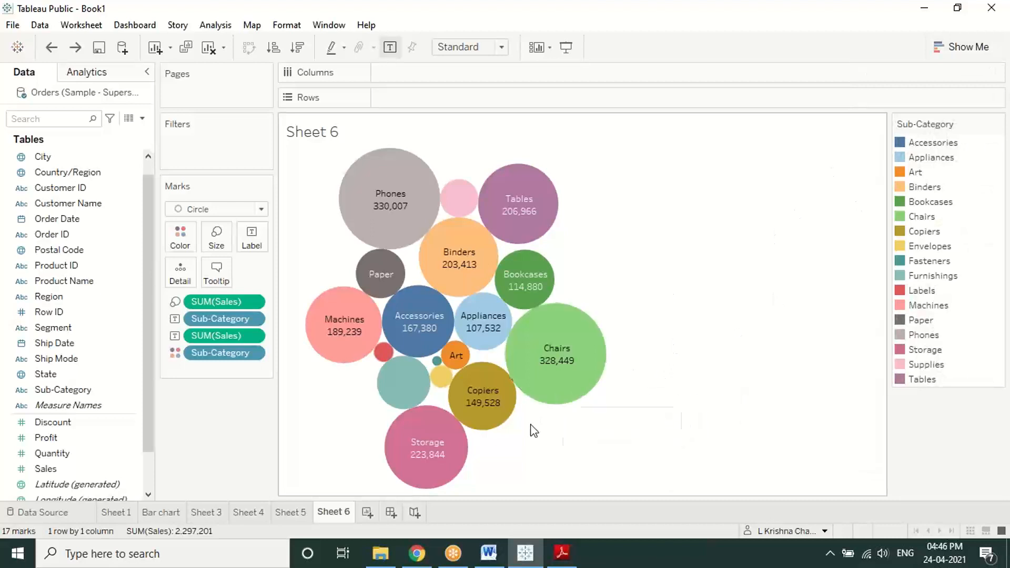
{"action": "right_click", "coordinate": [386, 354]}
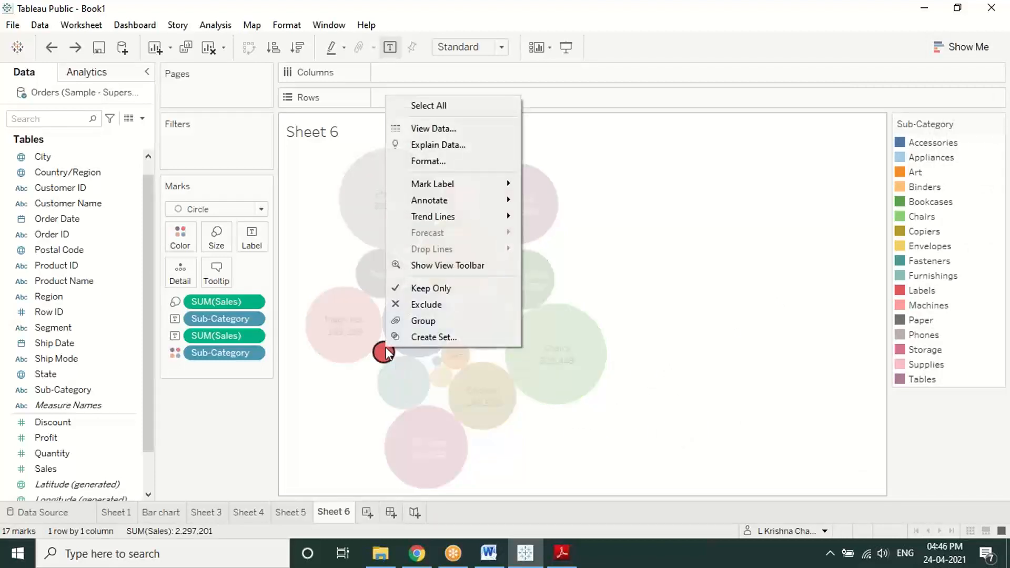
{"action": "left_click", "coordinate": [680, 290]}
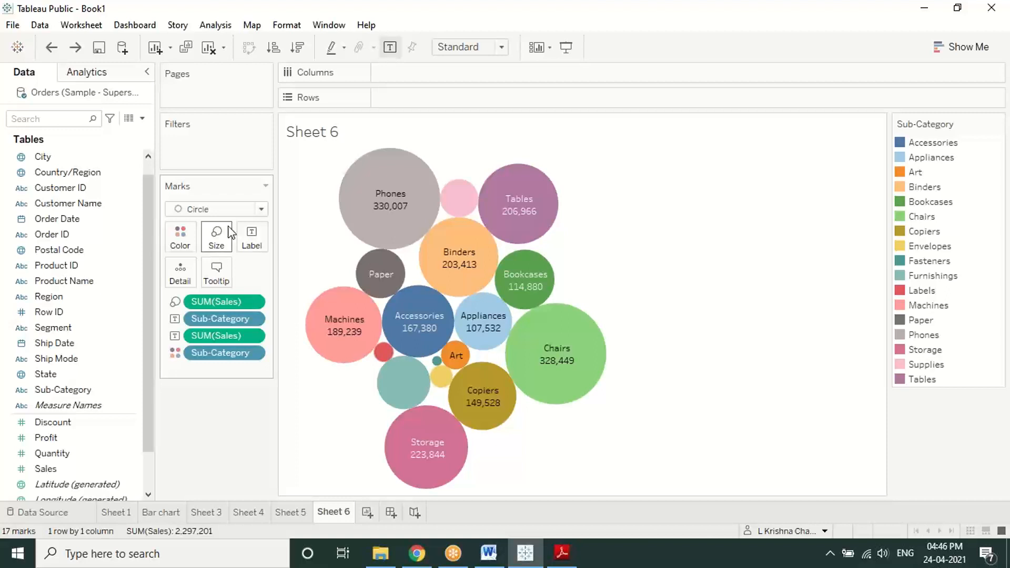
{"action": "left_click", "coordinate": [998, 124]}
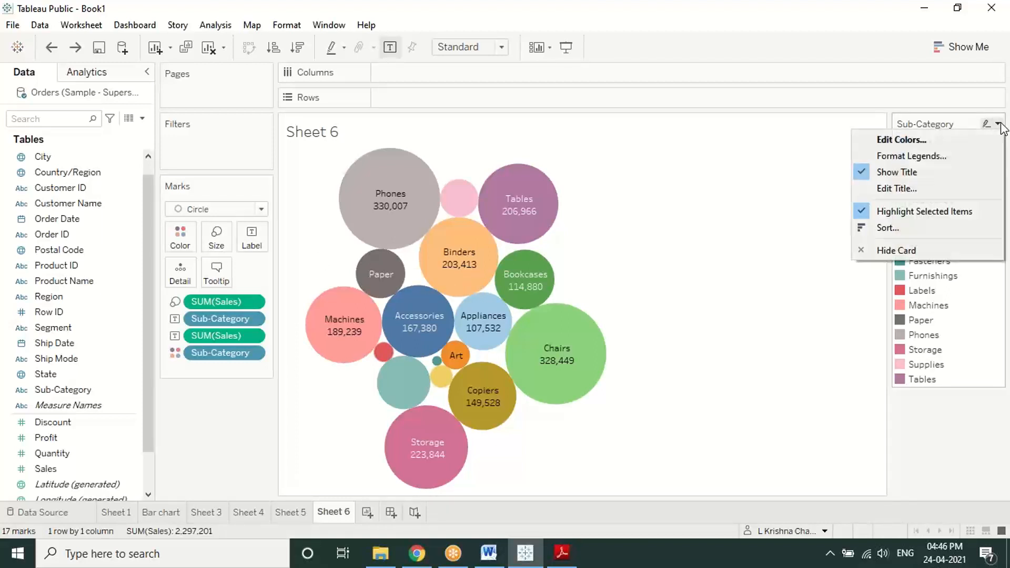
{"action": "left_click", "coordinate": [786, 289]}
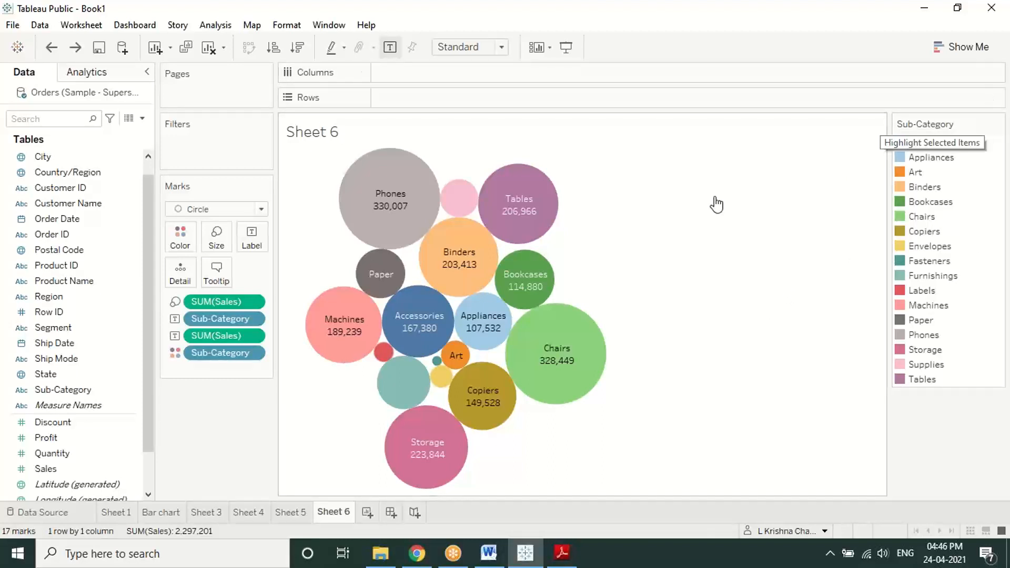
{"action": "right_click", "coordinate": [413, 379]}
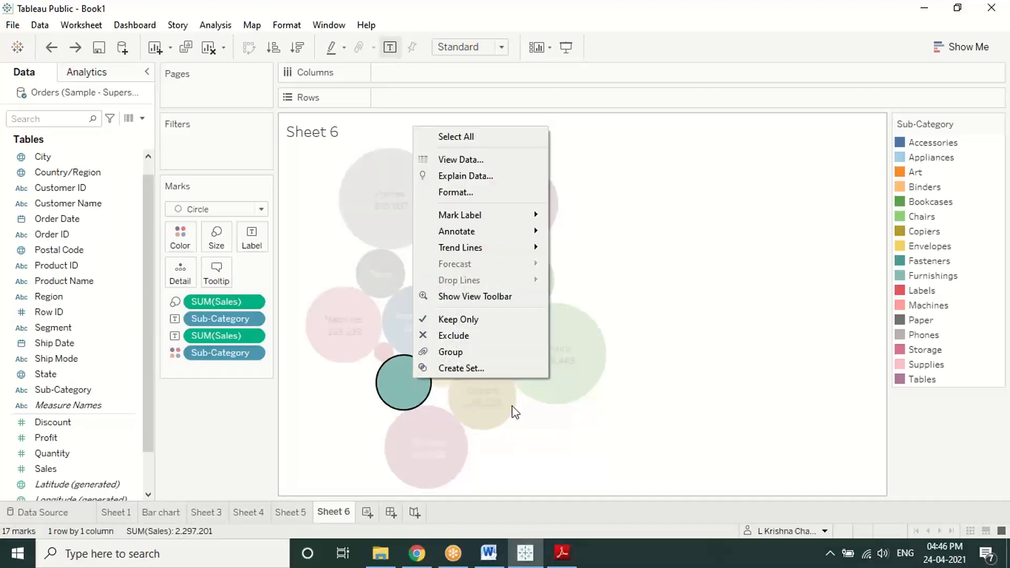
{"action": "left_click", "coordinate": [616, 416]}
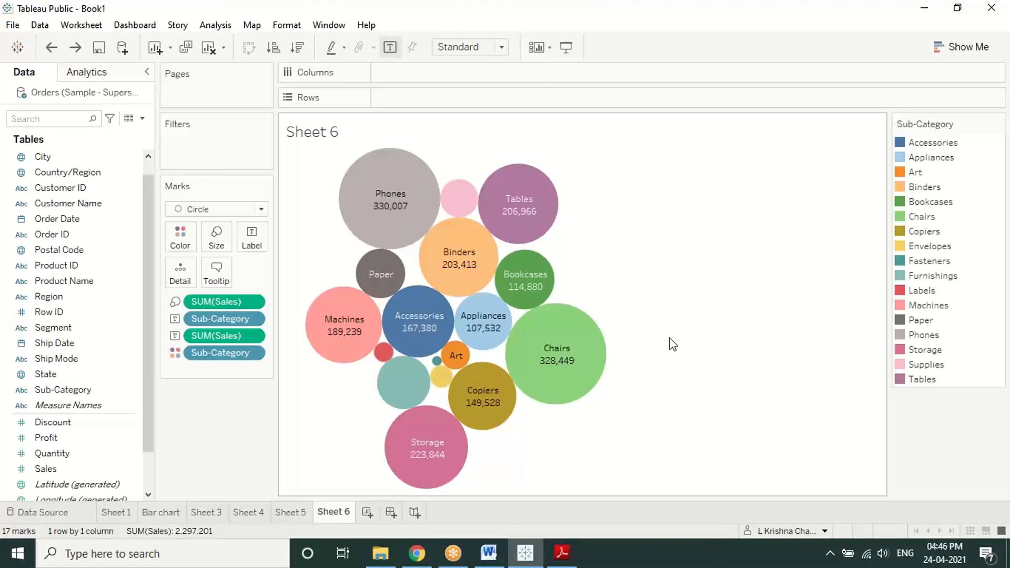
Step: Inspect the Supplies bubble's options, then bring up the Marks card mark-type list
{"action": "left_click", "coordinate": [457, 196]}
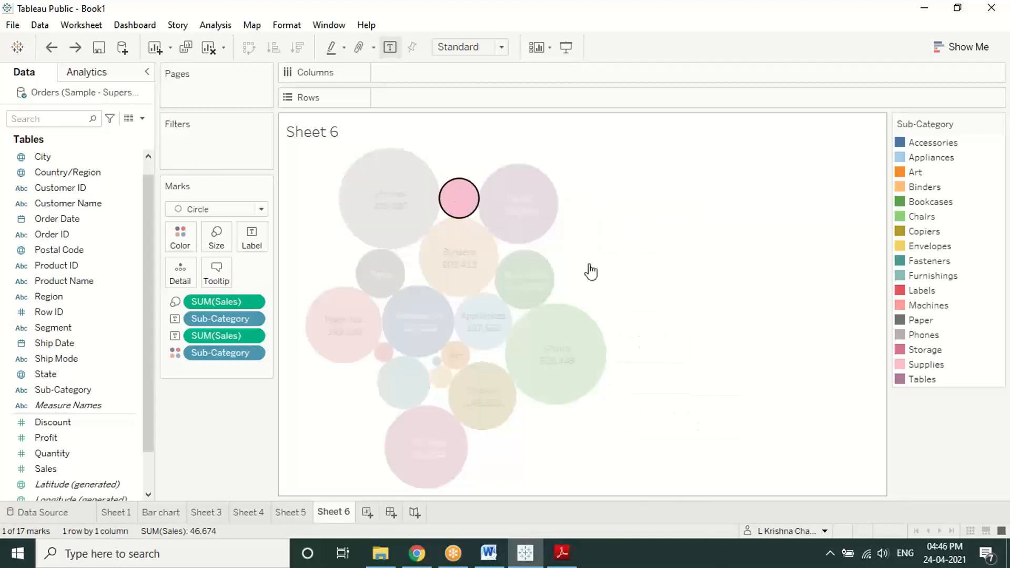
{"action": "left_click", "coordinate": [454, 201]}
{"action": "right_click", "coordinate": [453, 200]}
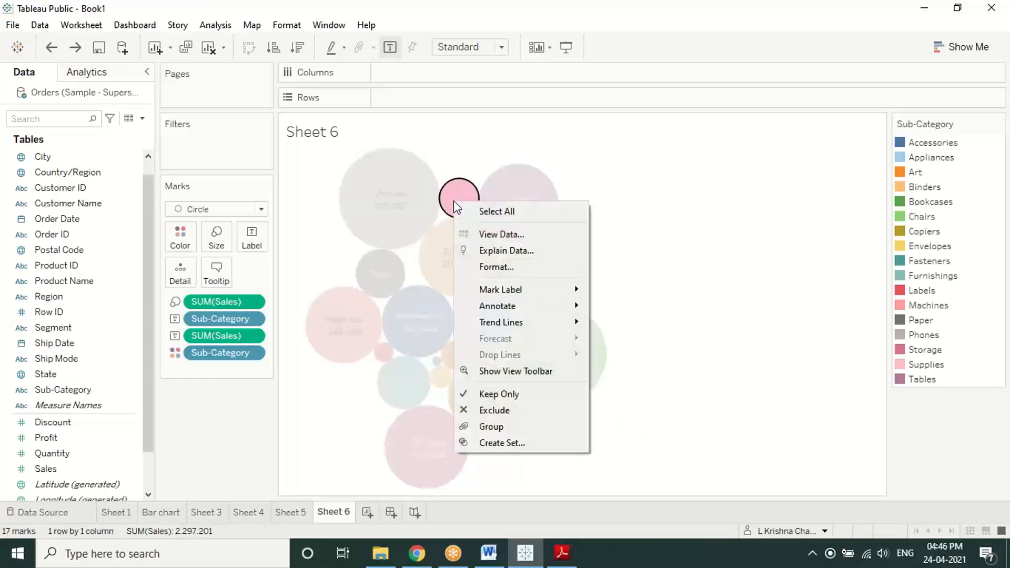
{"action": "left_click", "coordinate": [806, 212]}
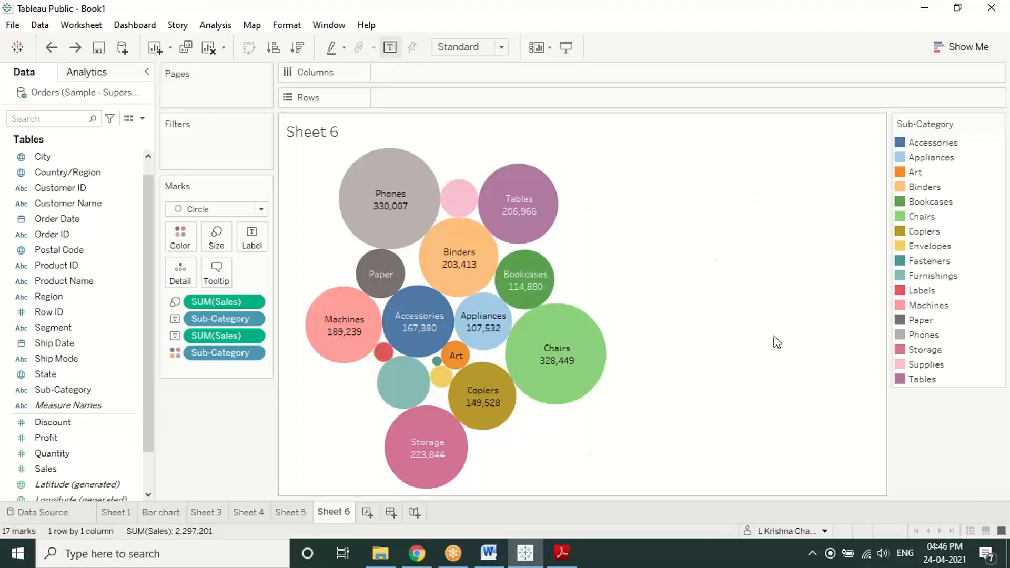
{"action": "mouse_move", "coordinate": [425, 225]}
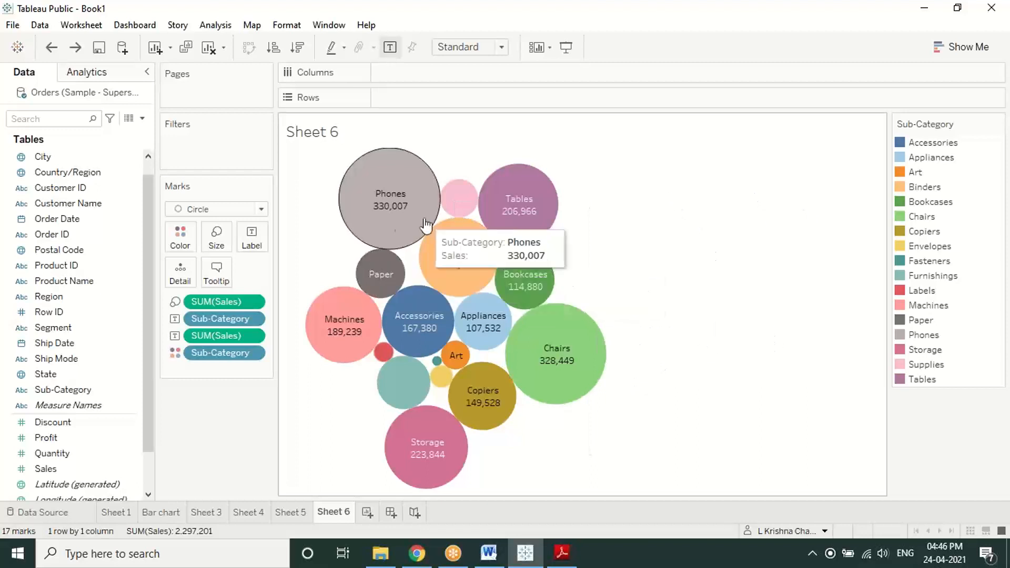
{"action": "left_click", "coordinate": [261, 209]}
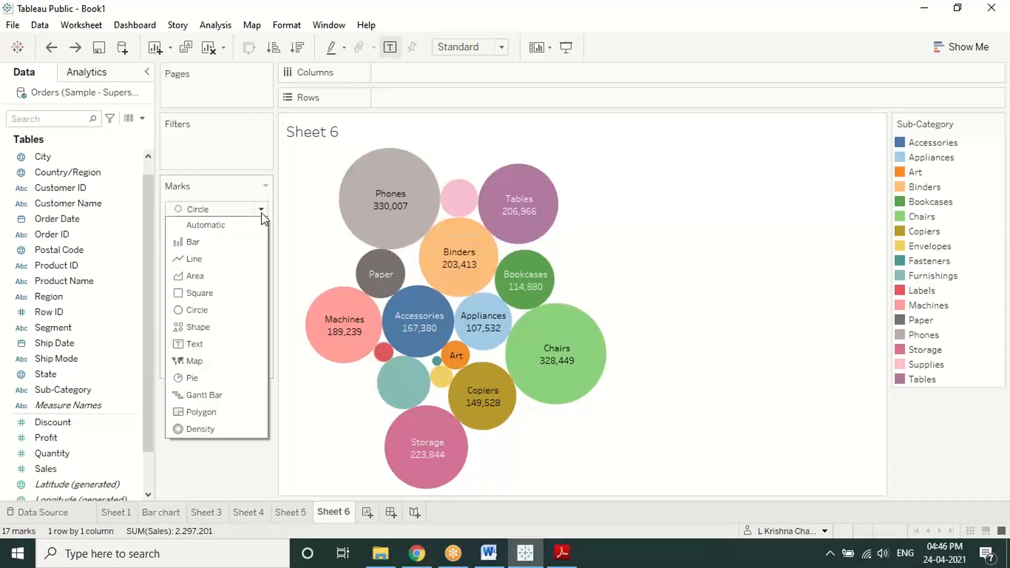
Step: Reapply Packed Bubbles from Show Me so bubbles show only sub-category names, then recheck mark types
{"action": "left_click", "coordinate": [714, 245]}
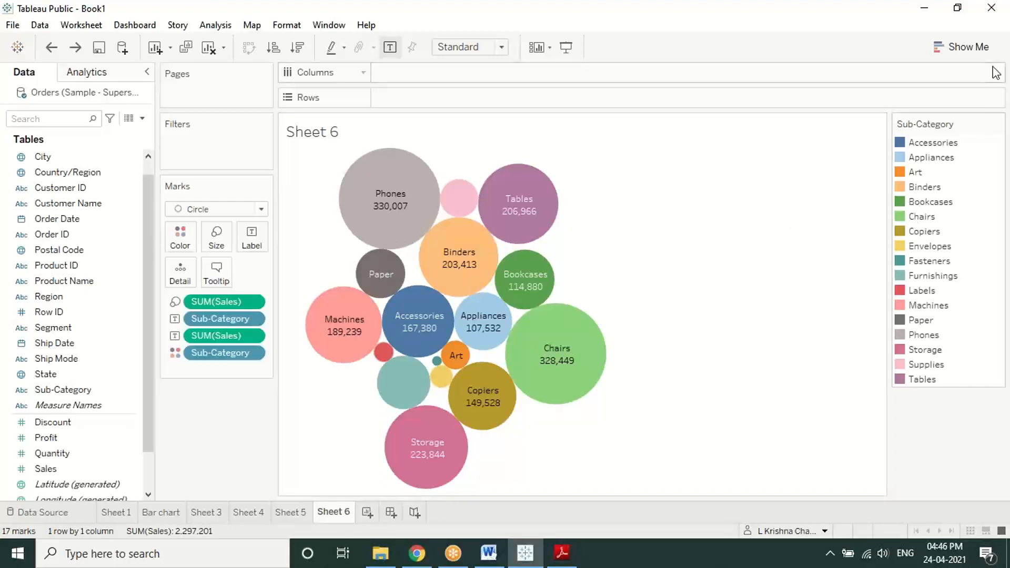
{"action": "left_click", "coordinate": [985, 50]}
{"action": "left_click", "coordinate": [976, 330]}
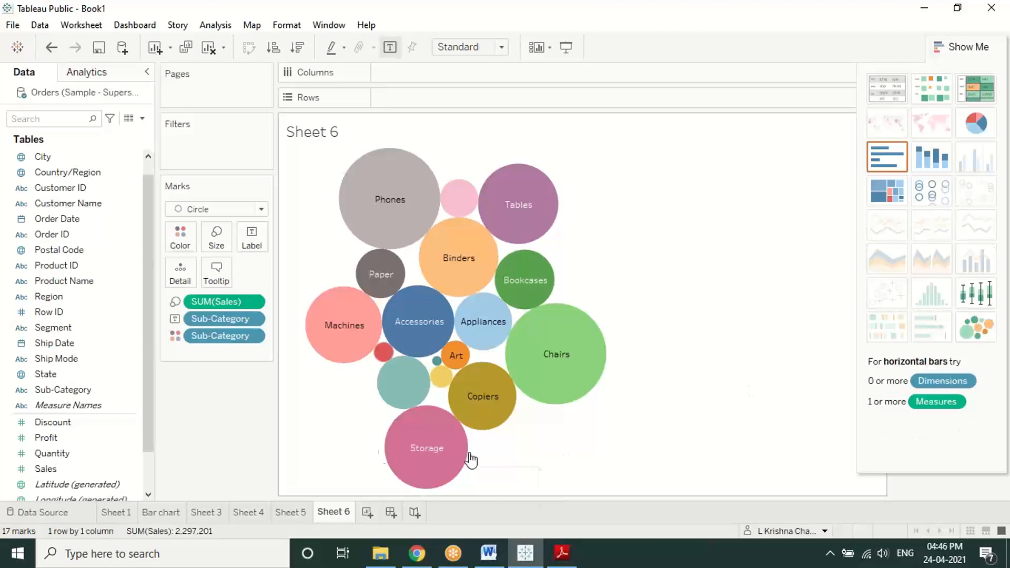
{"action": "mouse_move", "coordinate": [401, 310]}
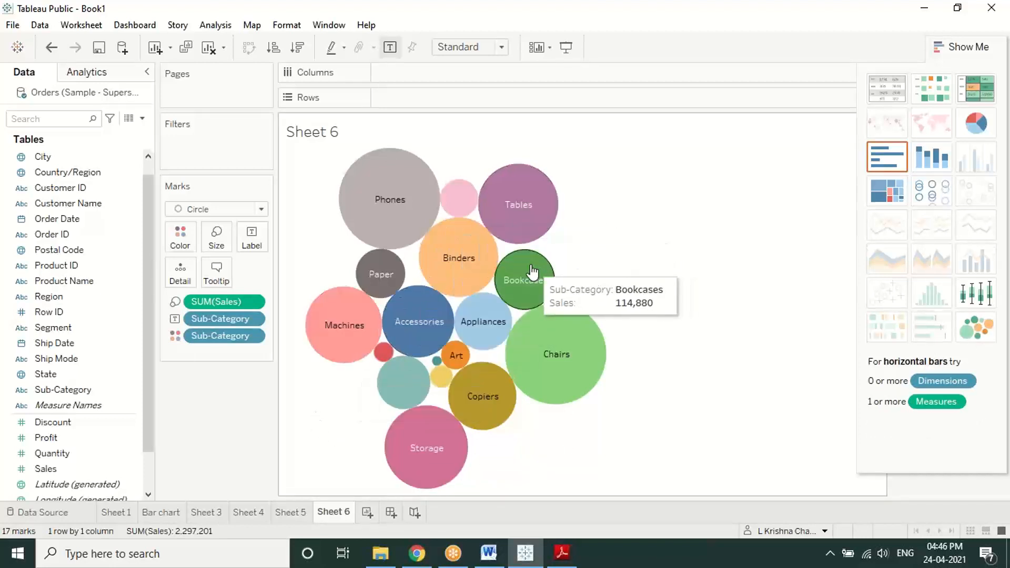
{"action": "left_click", "coordinate": [474, 202]}
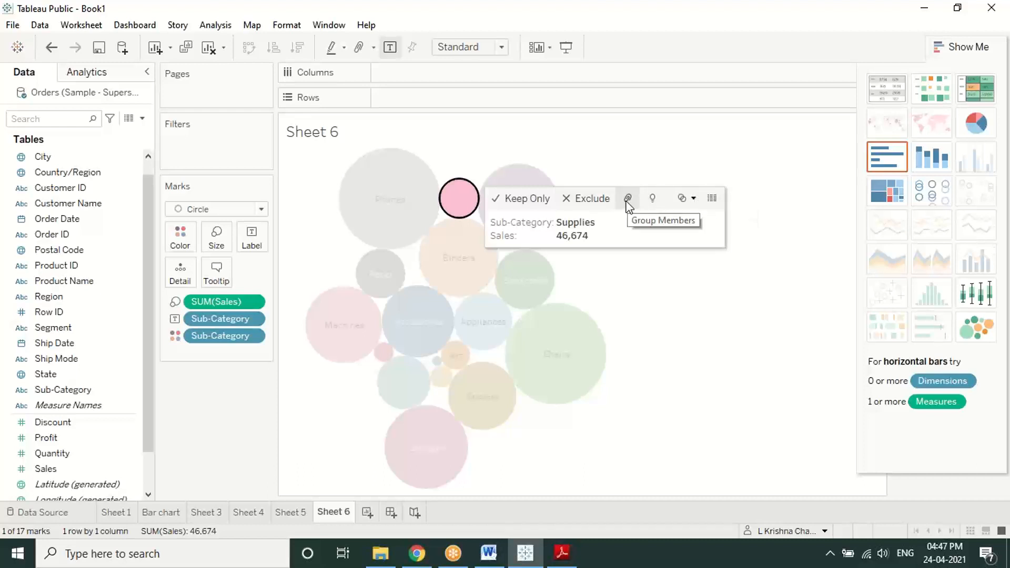
{"action": "left_click", "coordinate": [662, 338]}
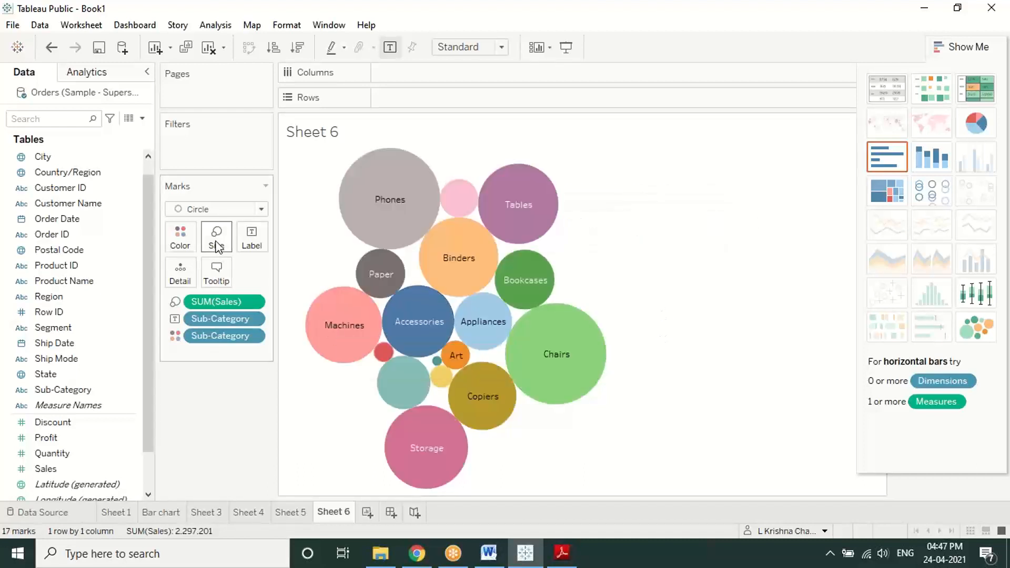
{"action": "left_click", "coordinate": [261, 210]}
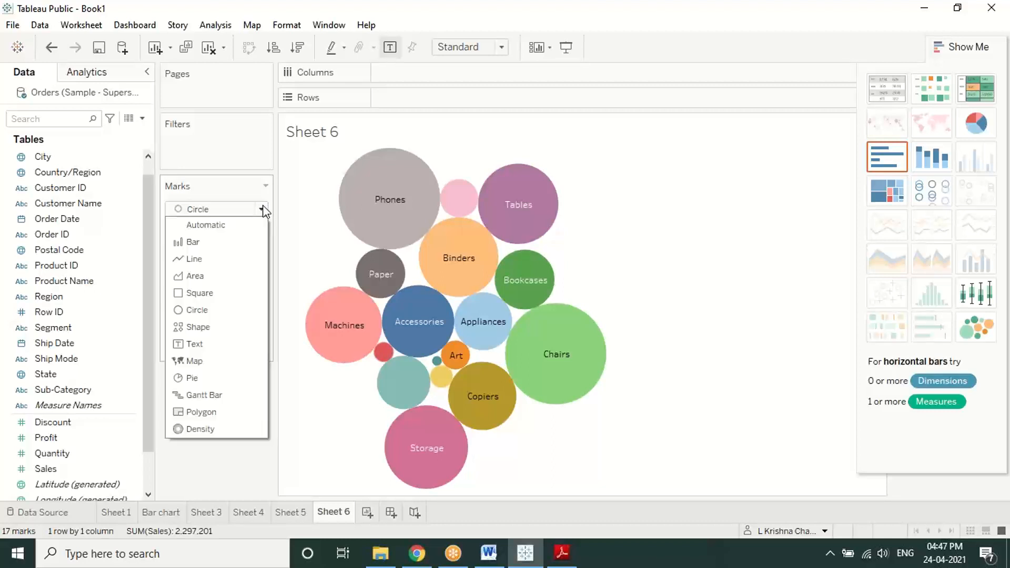
{"action": "left_click", "coordinate": [964, 313]}
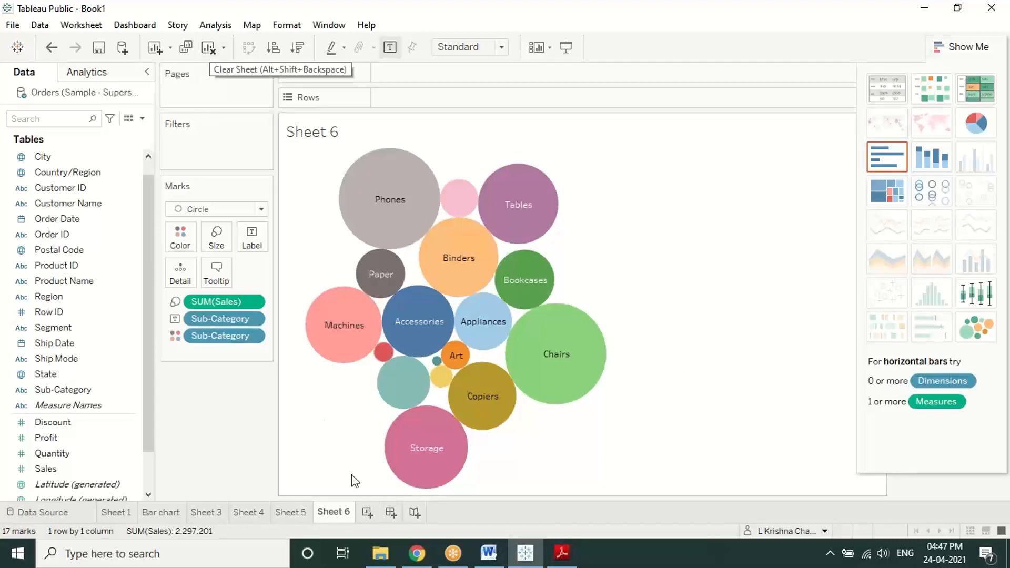
Step: Create Sheet 7 and build packed bubbles from the Sub-Category and Sales fields
{"action": "left_click", "coordinate": [367, 511]}
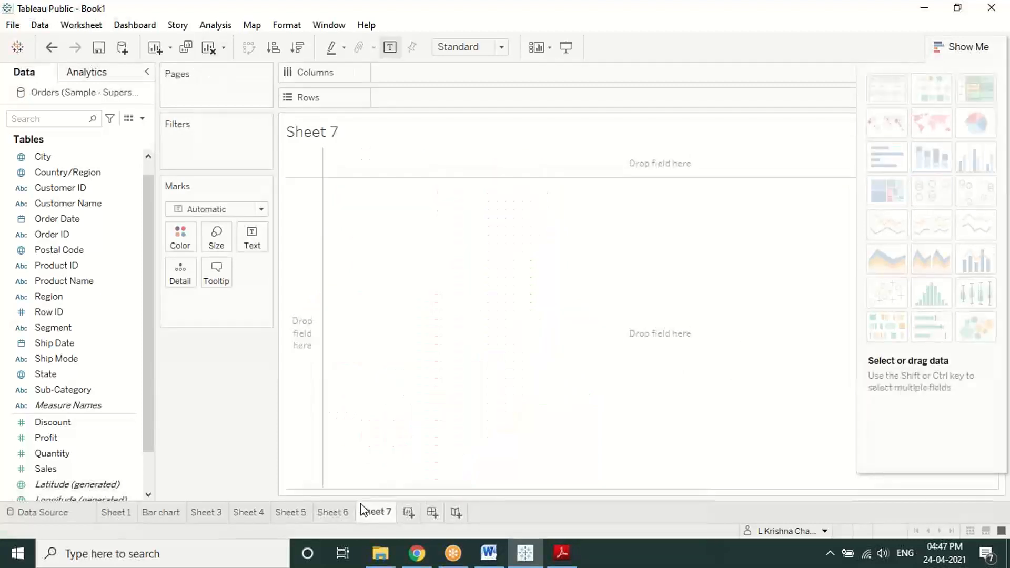
{"action": "left_click", "coordinate": [90, 389]}
{"action": "left_click", "coordinate": [65, 468], "text": "ctrl"}
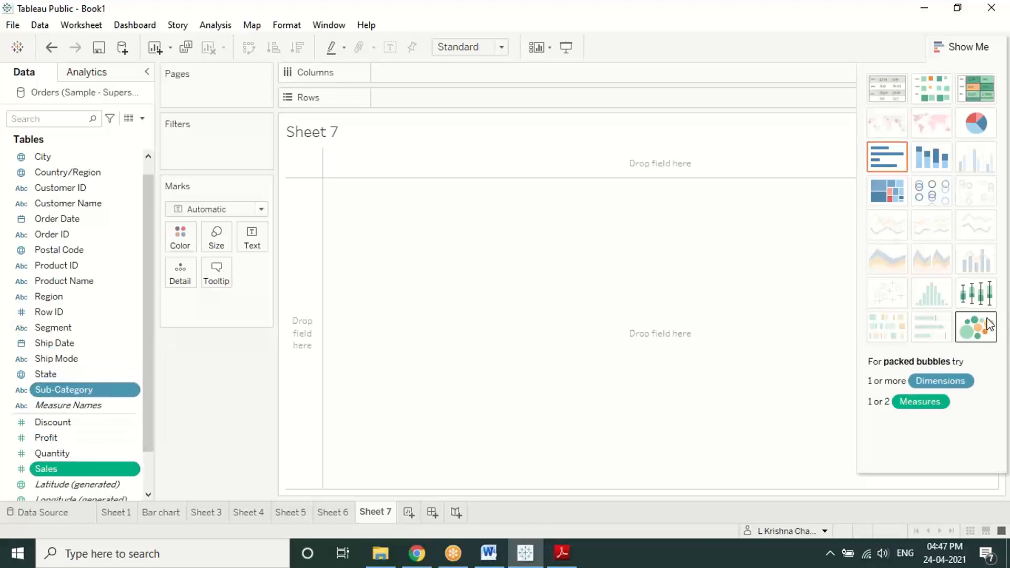
{"action": "left_click", "coordinate": [981, 327]}
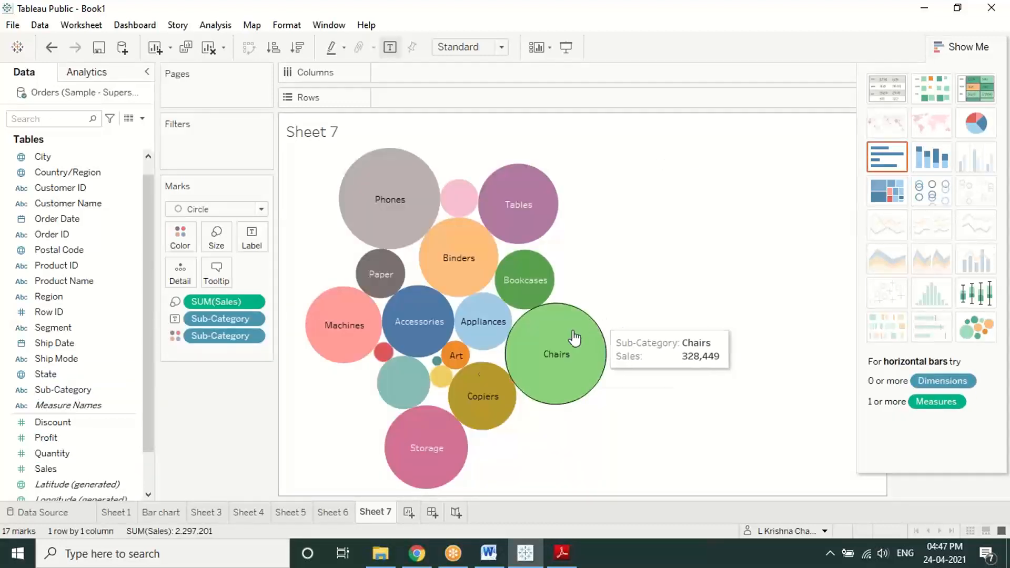
{"action": "right_click", "coordinate": [405, 387]}
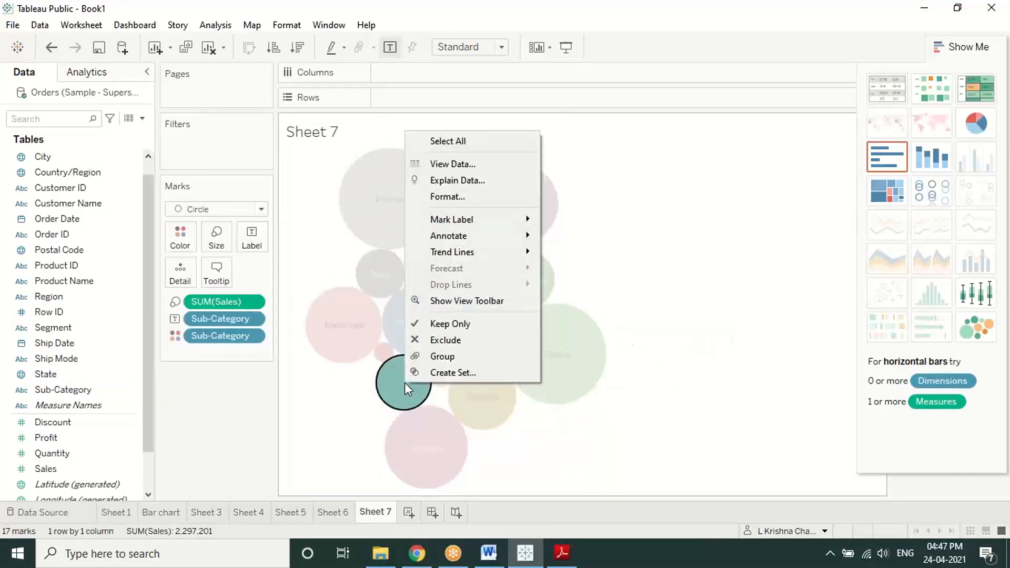
{"action": "left_click", "coordinate": [405, 386]}
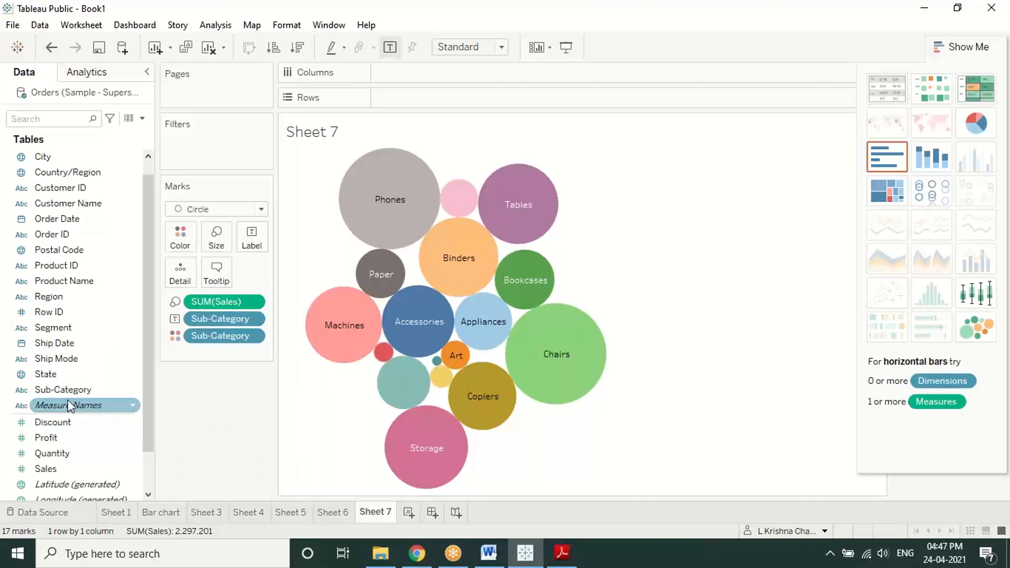
Step: Label the bubbles with Sub-Category, undoing an accidental drop of it onto Size
{"action": "left_click_drag", "start_coordinate": [68, 390], "coordinate": [215, 242]}
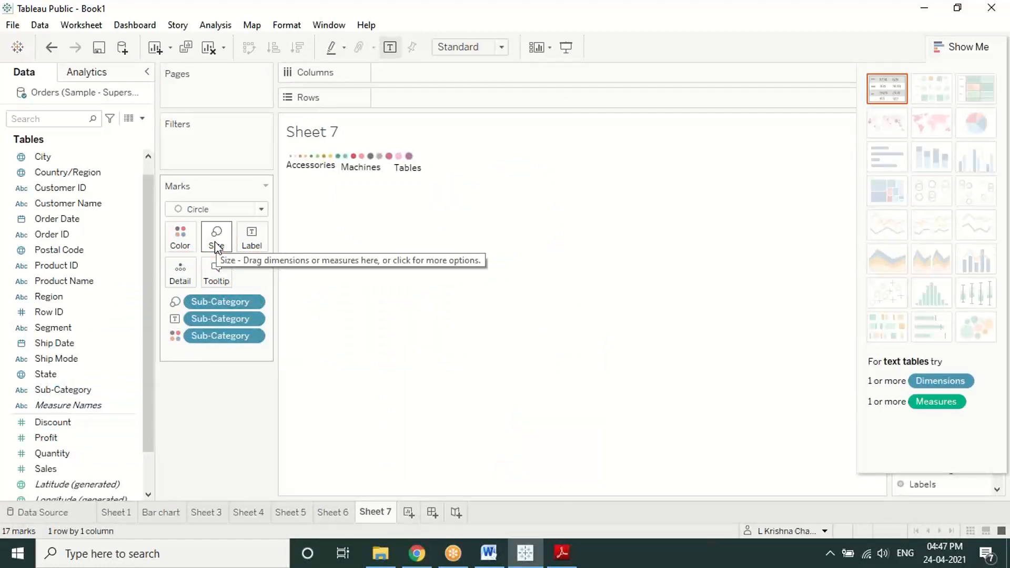
{"action": "key", "text": "ctrl+z"}
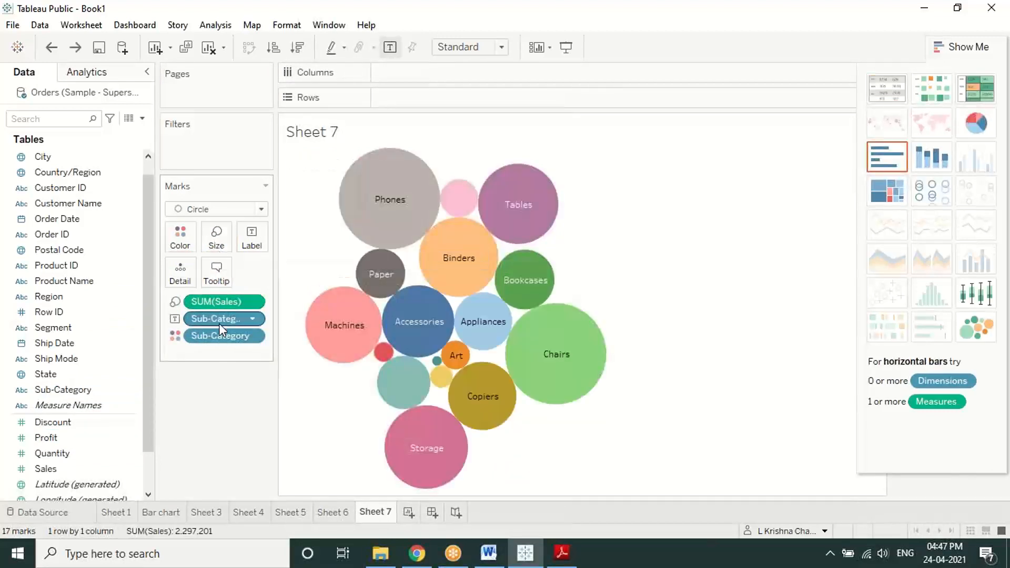
{"action": "mouse_move", "coordinate": [79, 468]}
{"action": "left_mouse_down"}
{"action": "mouse_move", "coordinate": [178, 326]}
{"action": "mouse_move", "coordinate": [71, 467]}
{"action": "left_mouse_up"}
{"action": "left_click_drag", "start_coordinate": [79, 390], "coordinate": [254, 242]}
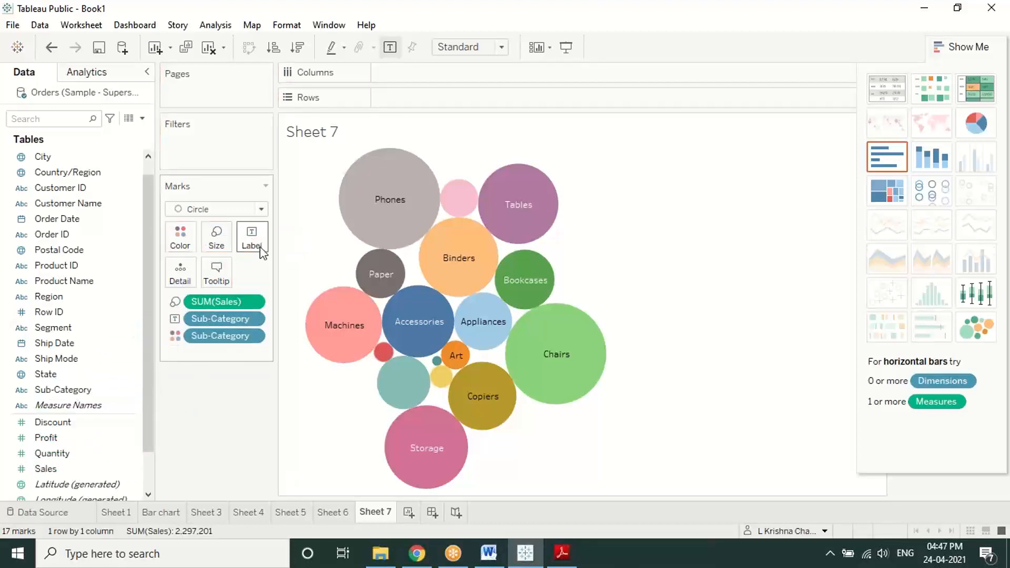
Step: Shrink the Sheet 7 bubble sub-category labels to 8 pt Tableau Book
{"action": "left_click", "coordinate": [260, 251]}
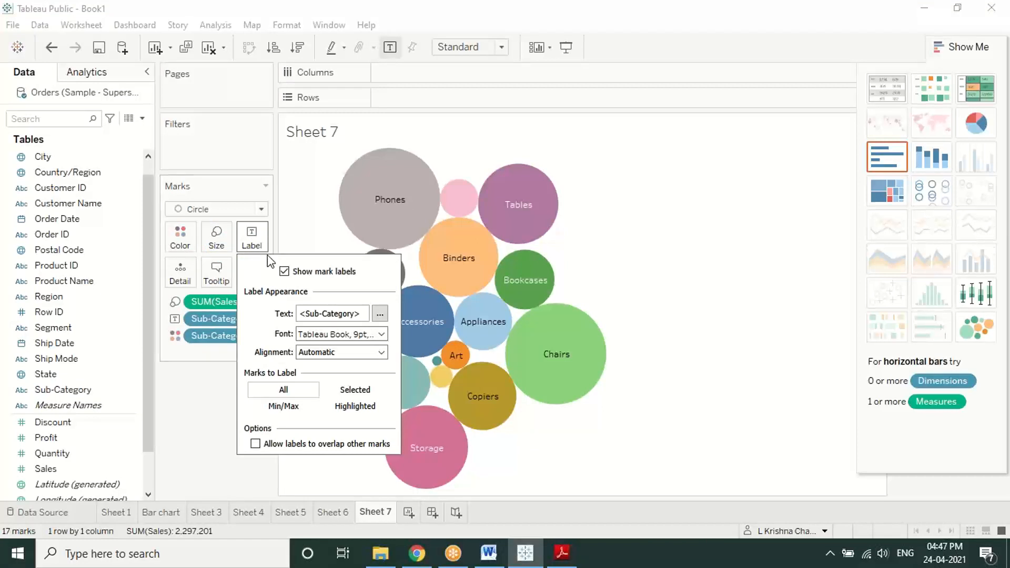
{"action": "left_click", "coordinate": [379, 314]}
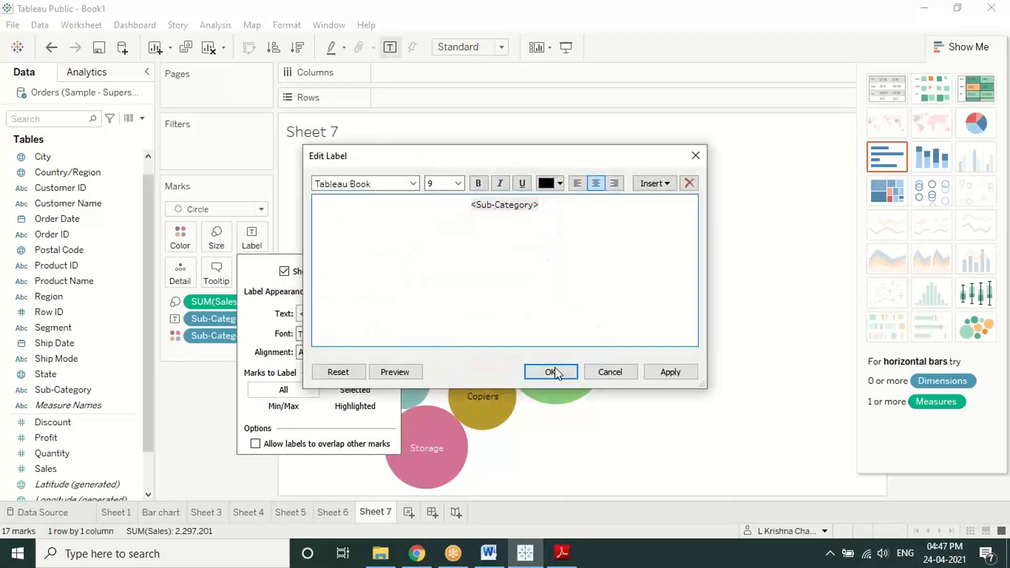
{"action": "left_click", "coordinate": [629, 375]}
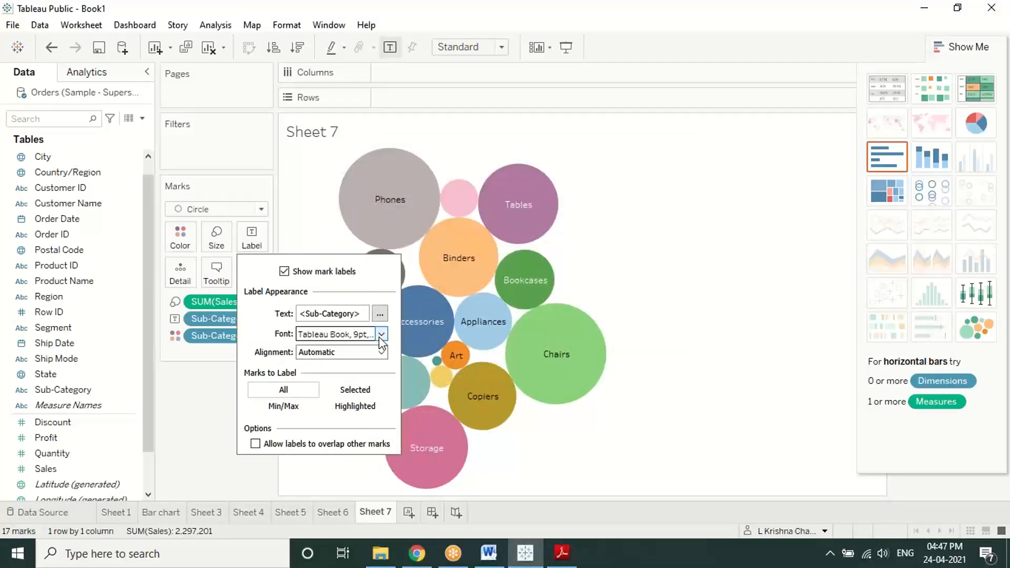
{"action": "left_click", "coordinate": [380, 335]}
{"action": "left_click", "coordinate": [334, 375]}
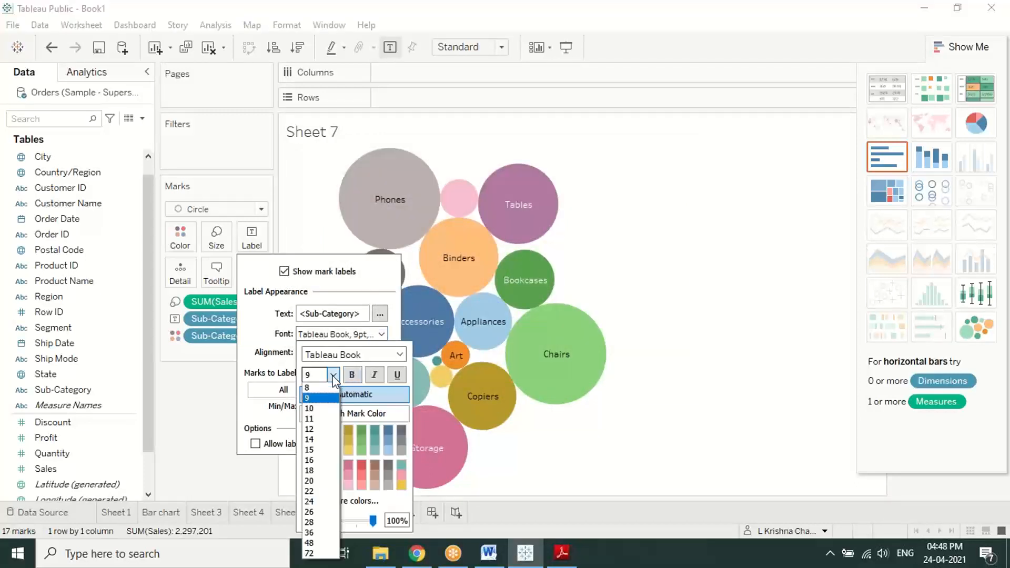
{"action": "left_click", "coordinate": [322, 391]}
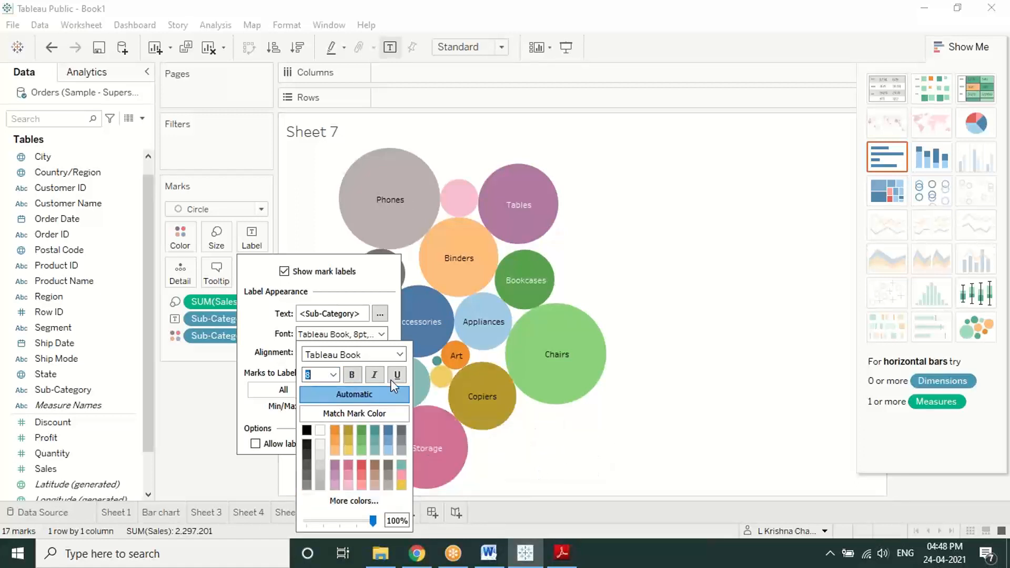
{"action": "left_click", "coordinate": [378, 333]}
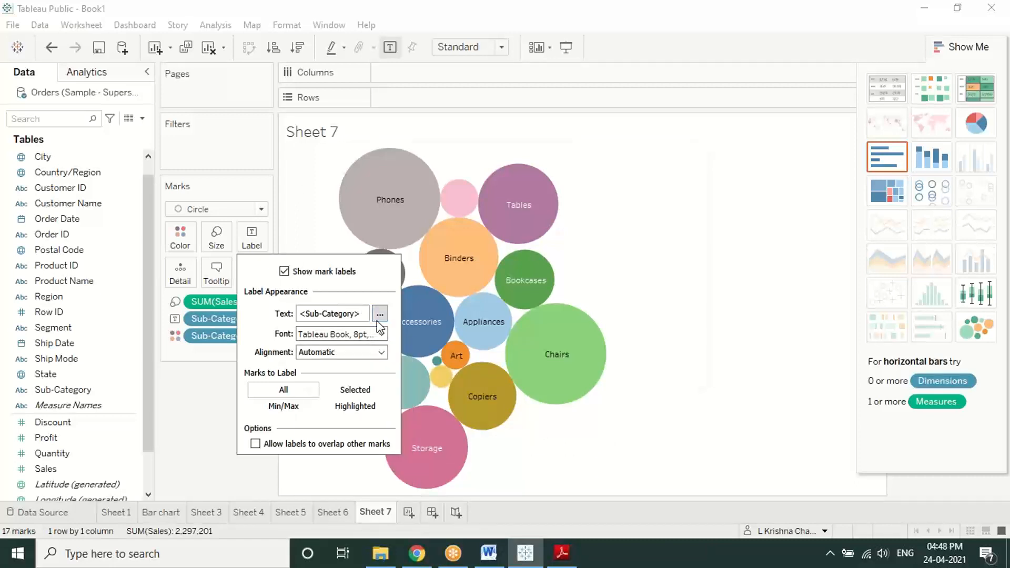
{"action": "left_click", "coordinate": [379, 314]}
{"action": "left_click", "coordinate": [613, 379]}
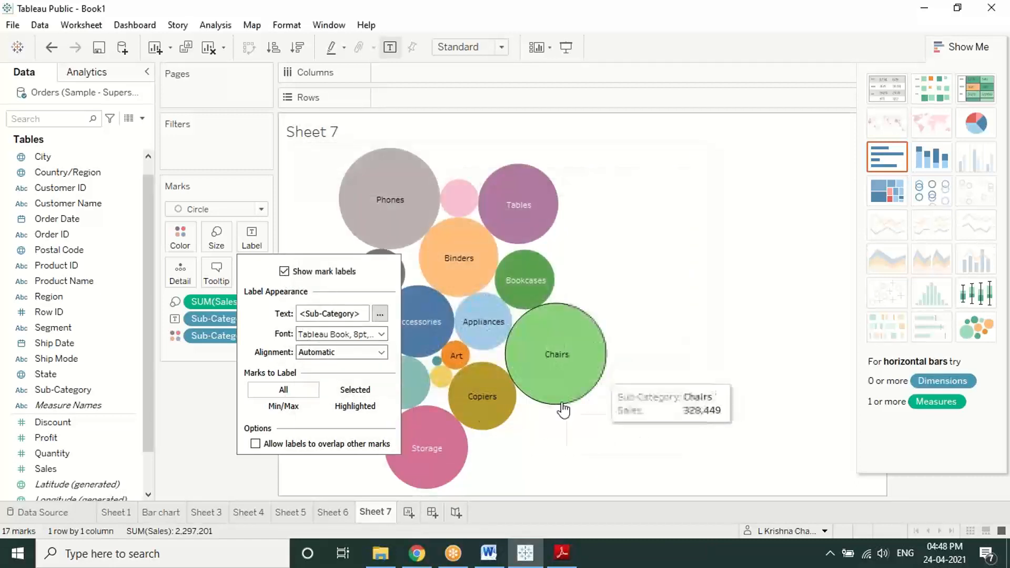
{"action": "left_click", "coordinate": [306, 234]}
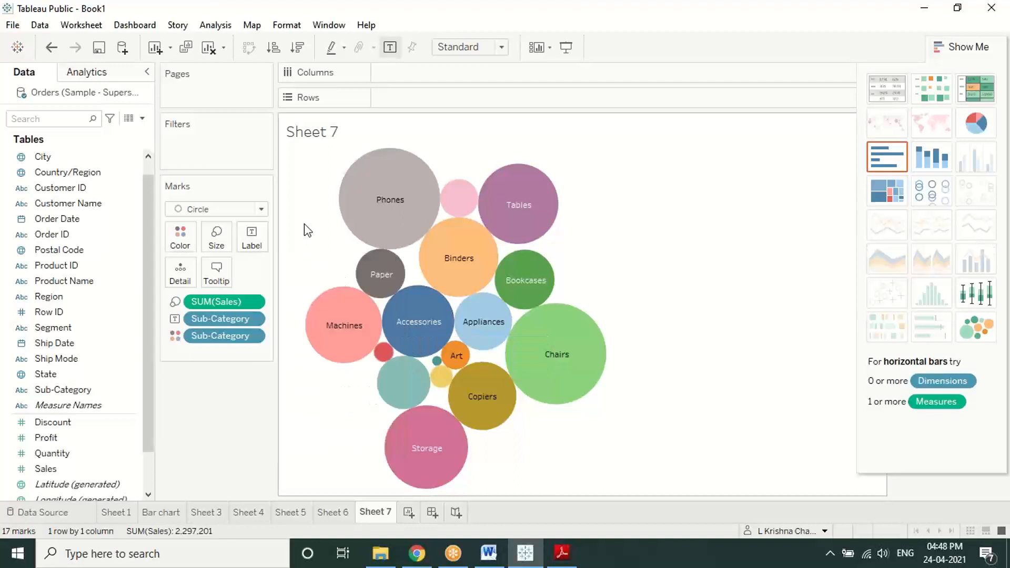
{"action": "left_click", "coordinate": [253, 303]}
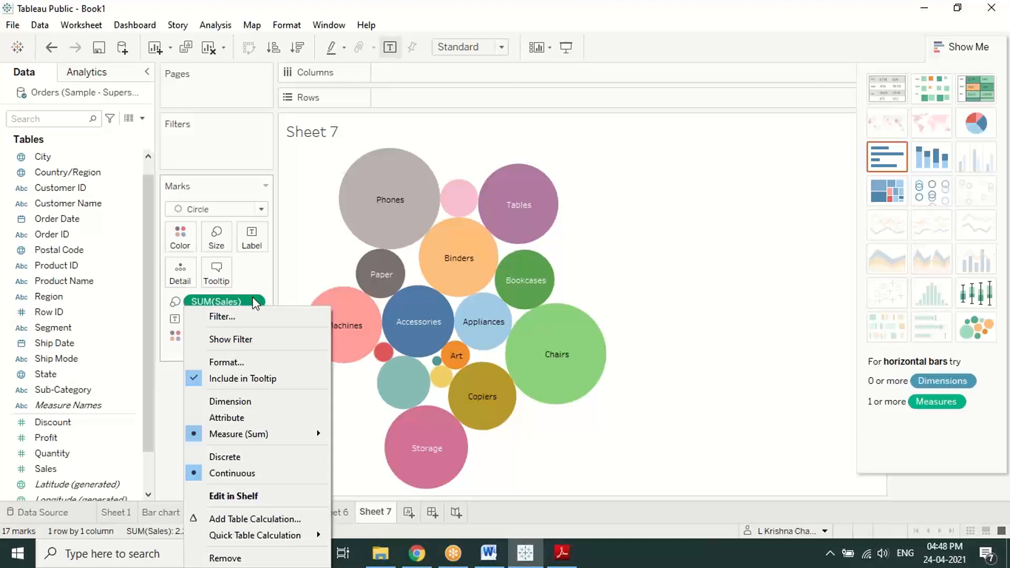
{"action": "left_click", "coordinate": [254, 304]}
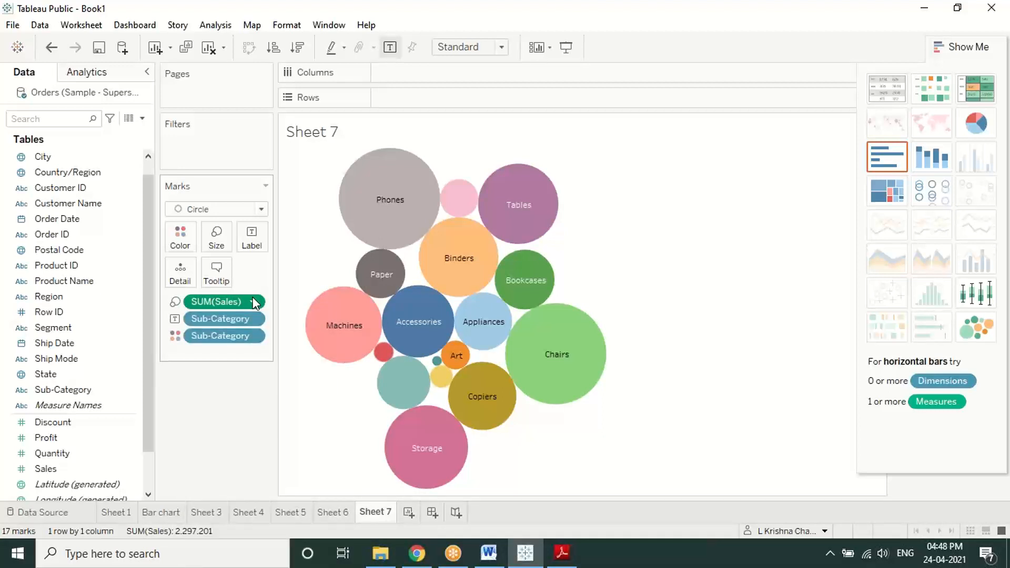
{"action": "left_click", "coordinate": [256, 337]}
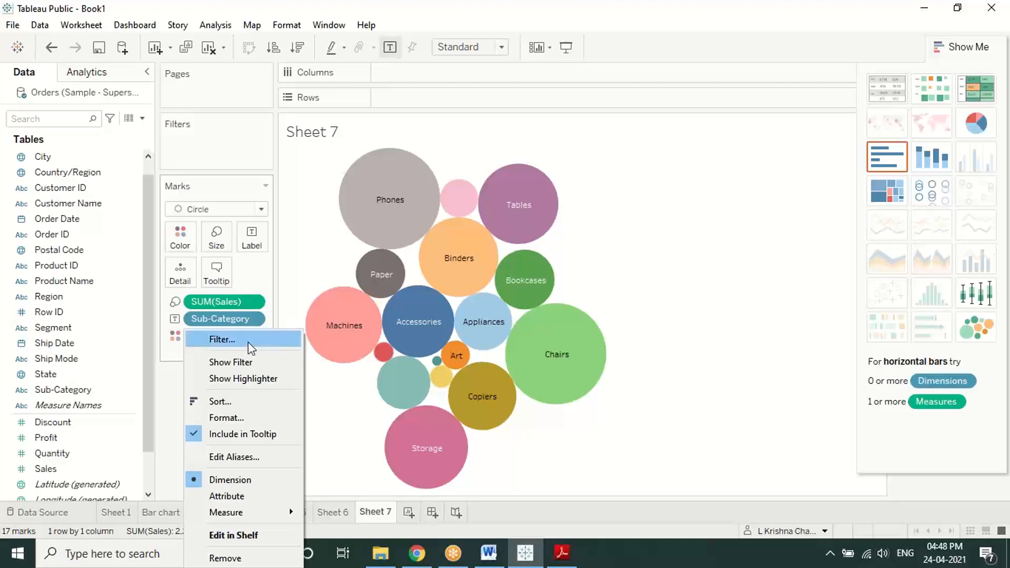
{"action": "left_click", "coordinate": [236, 407]}
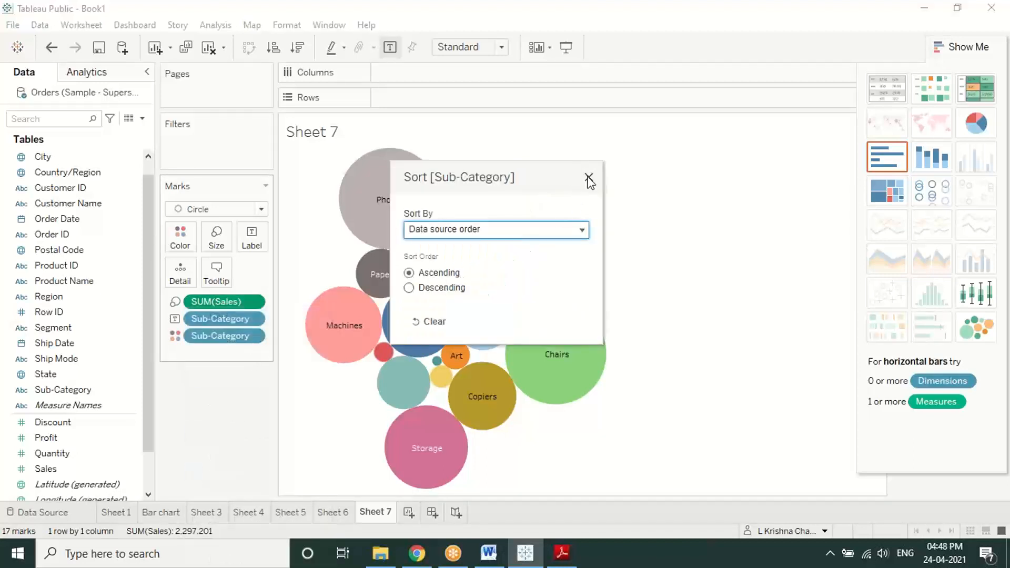
{"action": "left_click", "coordinate": [588, 177]}
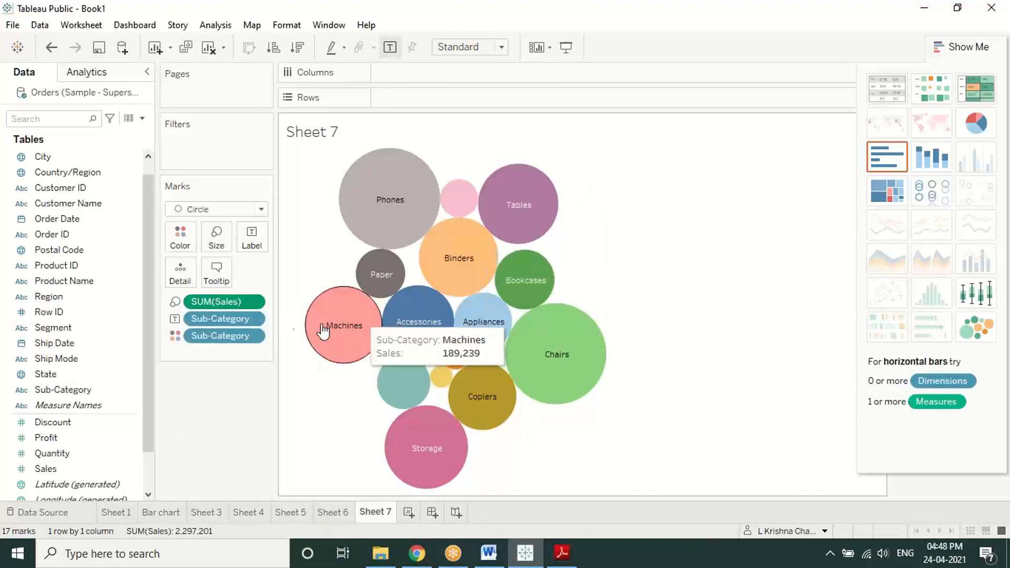
{"action": "left_click", "coordinate": [251, 340]}
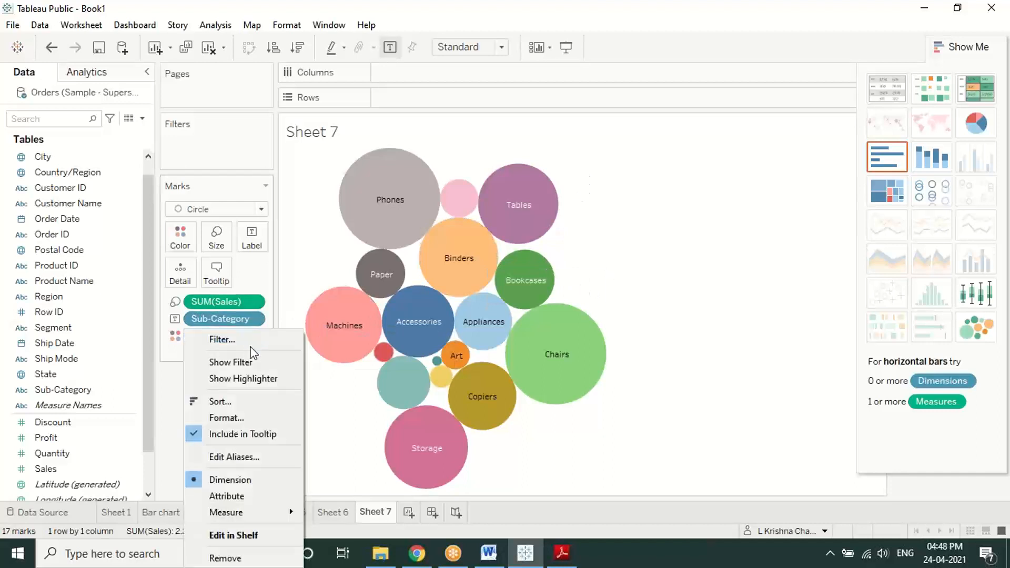
{"action": "left_click", "coordinate": [230, 420]}
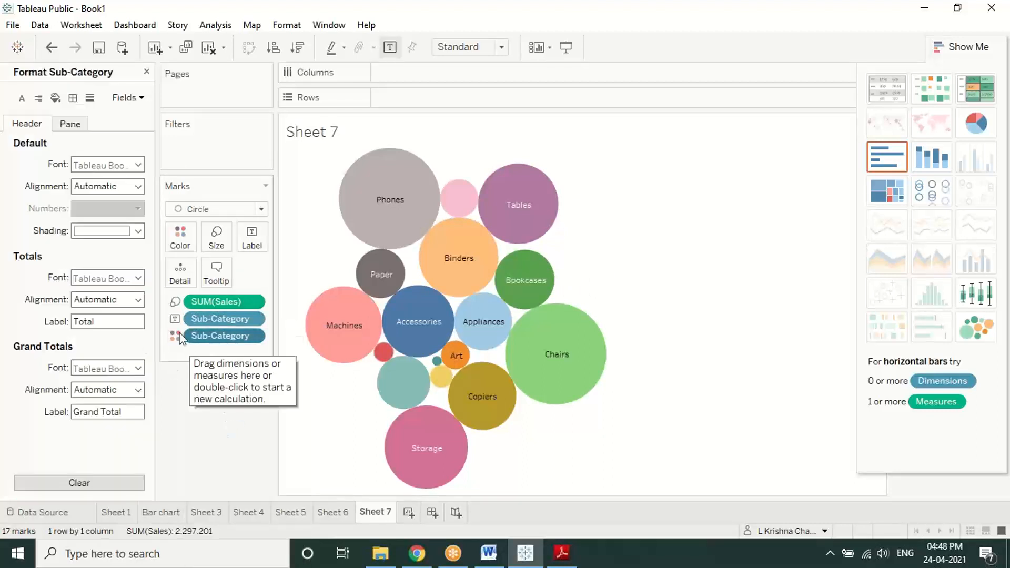
{"action": "left_click", "coordinate": [147, 72]}
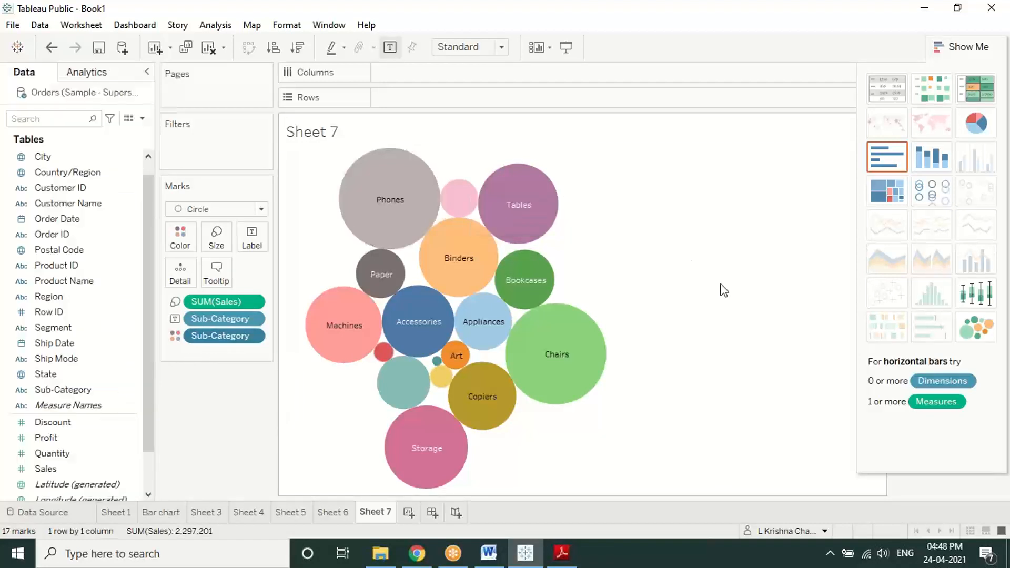
Step: Reveal the Sub-Category legend and set its title font to 8 pt Tableau Medium
{"action": "left_click", "coordinate": [974, 53]}
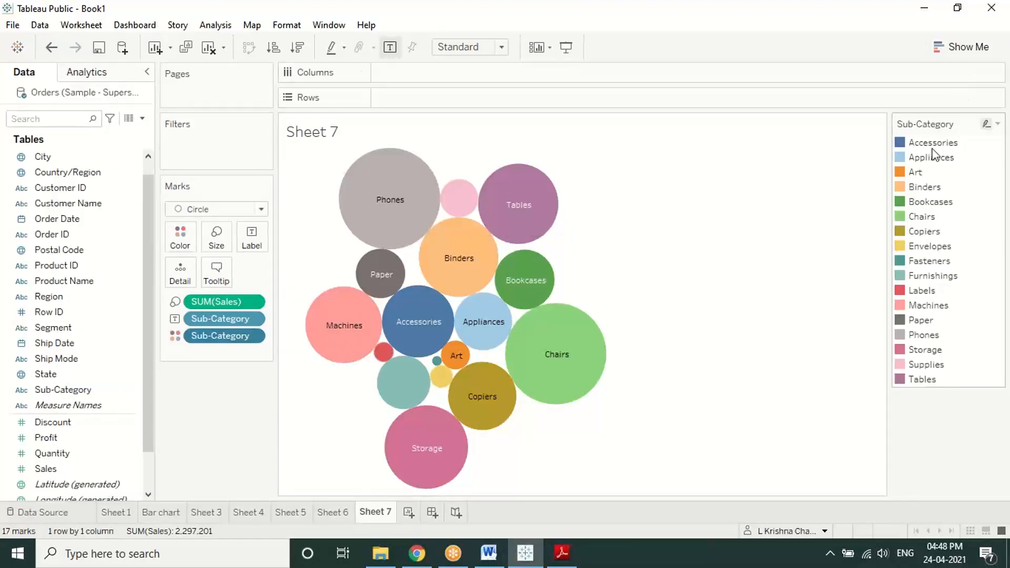
{"action": "left_click", "coordinate": [997, 124]}
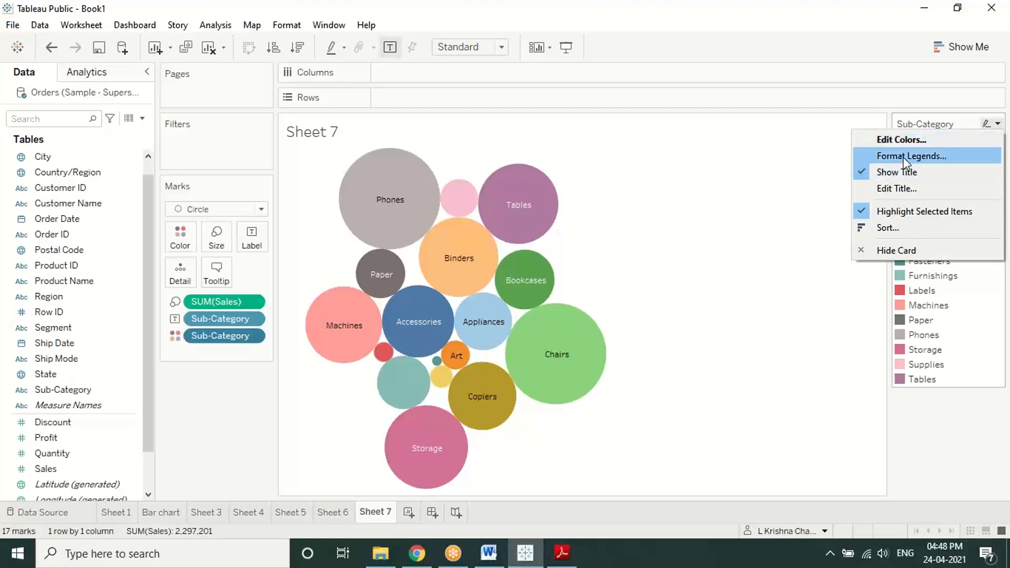
{"action": "left_click", "coordinate": [941, 155]}
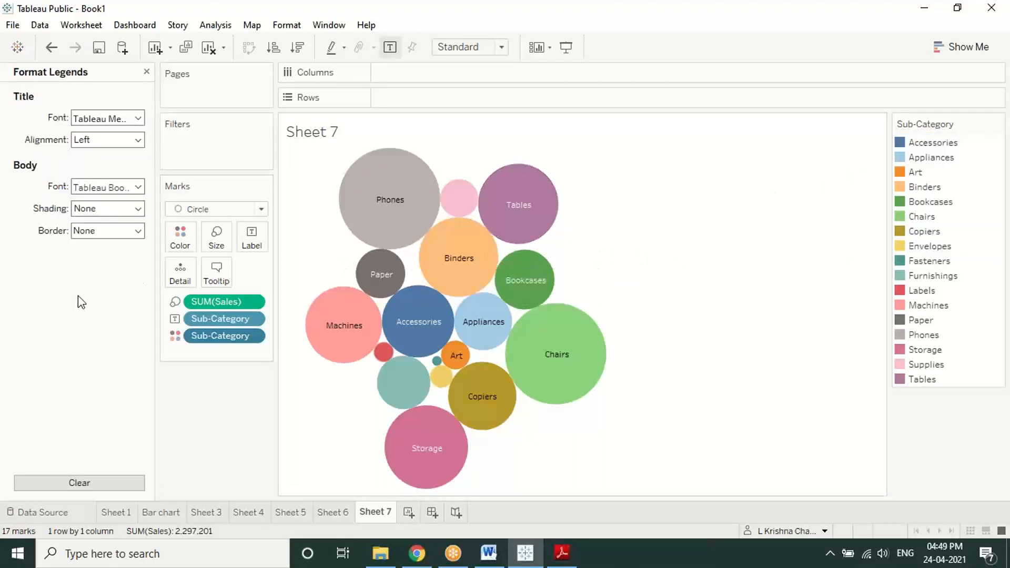
{"action": "left_click", "coordinate": [136, 118]}
{"action": "left_click", "coordinate": [109, 159]}
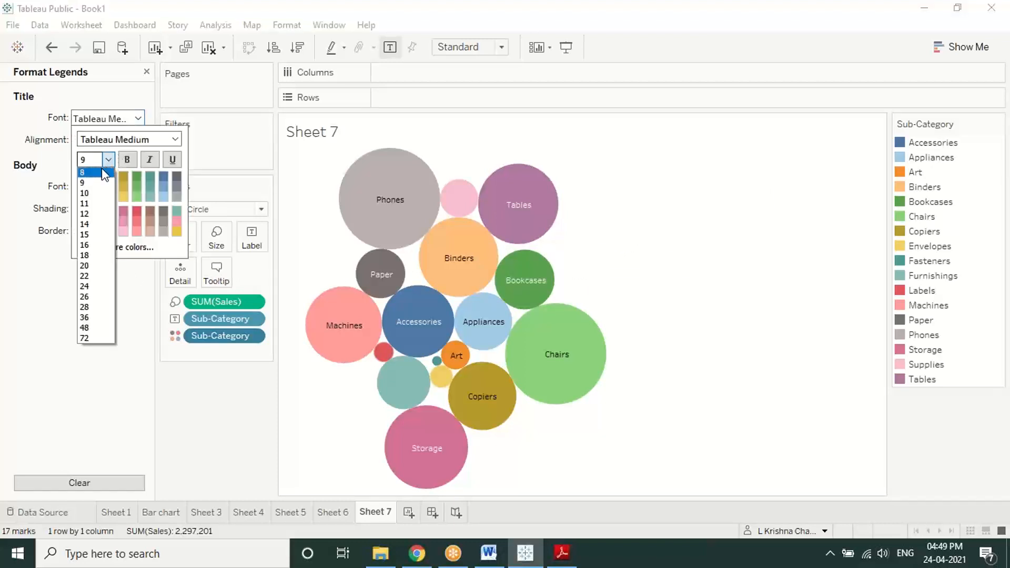
{"action": "left_click", "coordinate": [100, 168]}
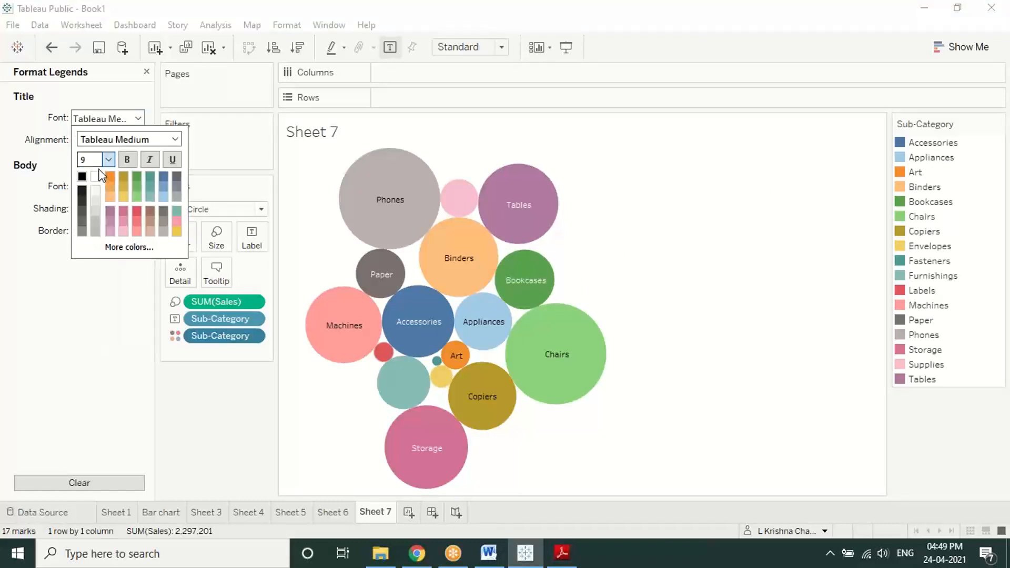
{"action": "left_click", "coordinate": [175, 139]}
{"action": "left_click", "coordinate": [171, 142]}
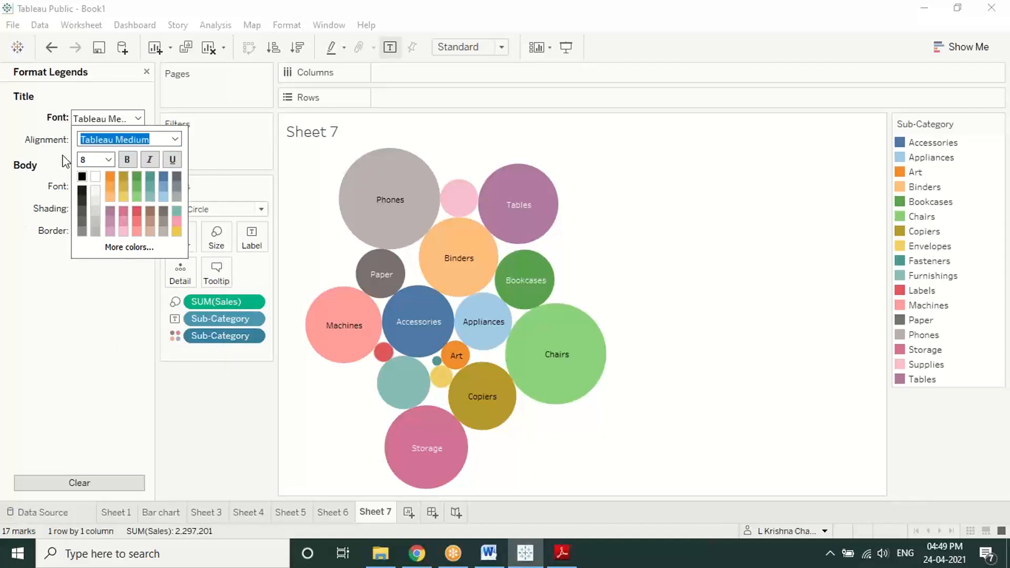
{"action": "left_click", "coordinate": [32, 119]}
Step: Center the legend title and set body text to 8 pt, leaving no shading or border
{"action": "left_click", "coordinate": [138, 140]}
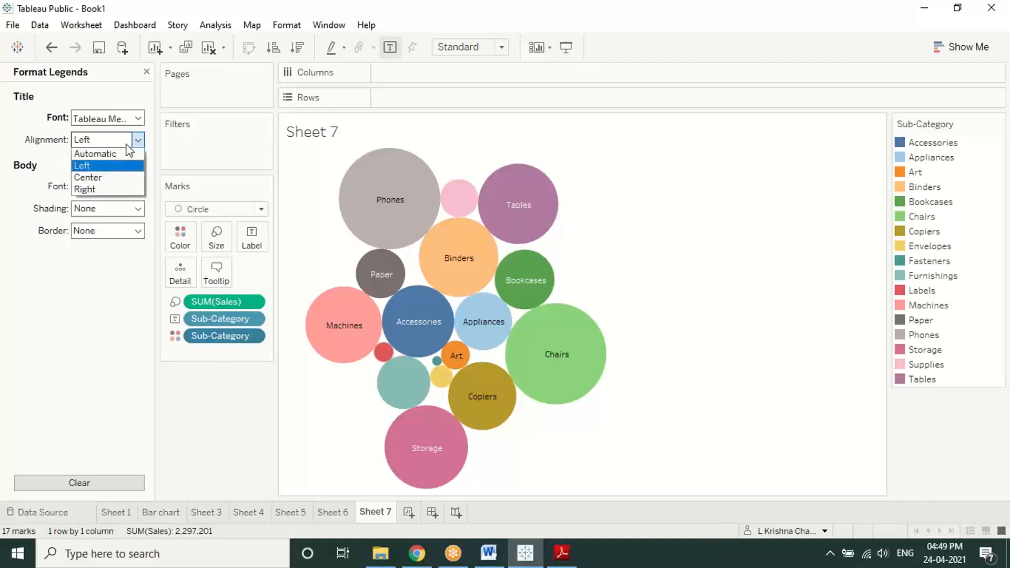
{"action": "left_click", "coordinate": [92, 177]}
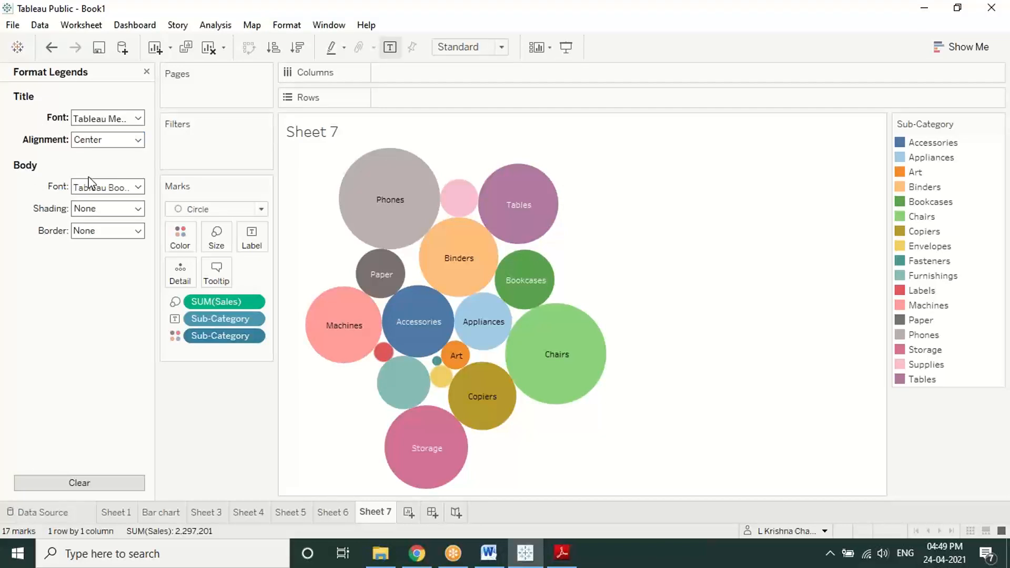
{"action": "left_click", "coordinate": [119, 184]}
{"action": "left_click", "coordinate": [107, 228]}
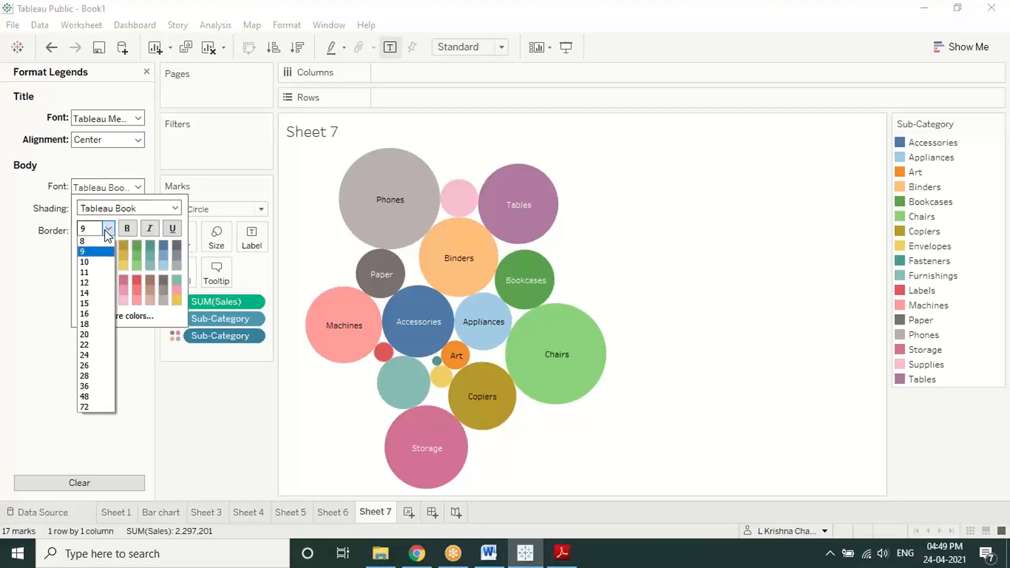
{"action": "left_click", "coordinate": [93, 243]}
{"action": "left_click", "coordinate": [48, 238]}
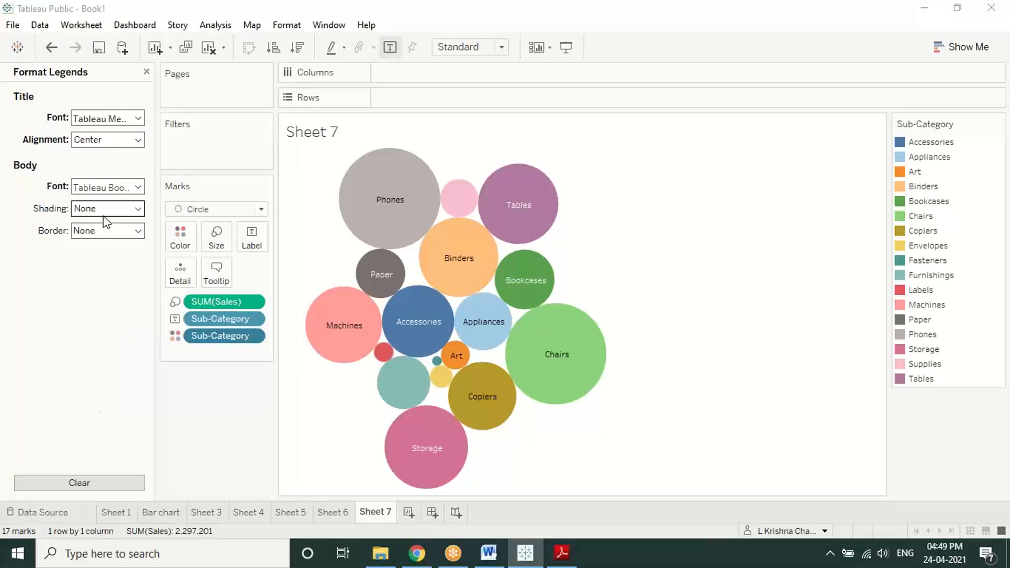
{"action": "left_click", "coordinate": [104, 214]}
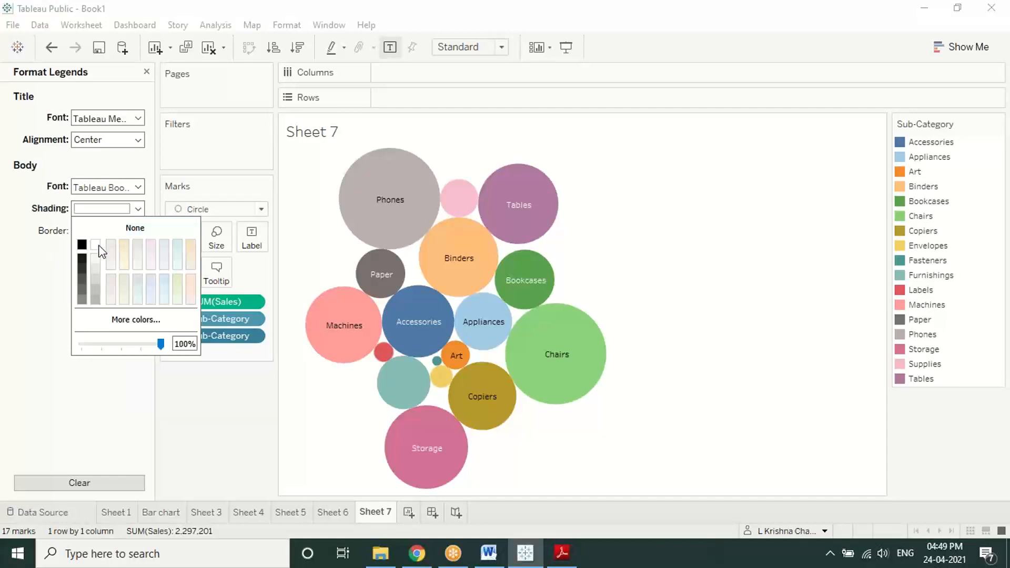
{"action": "left_click", "coordinate": [53, 267]}
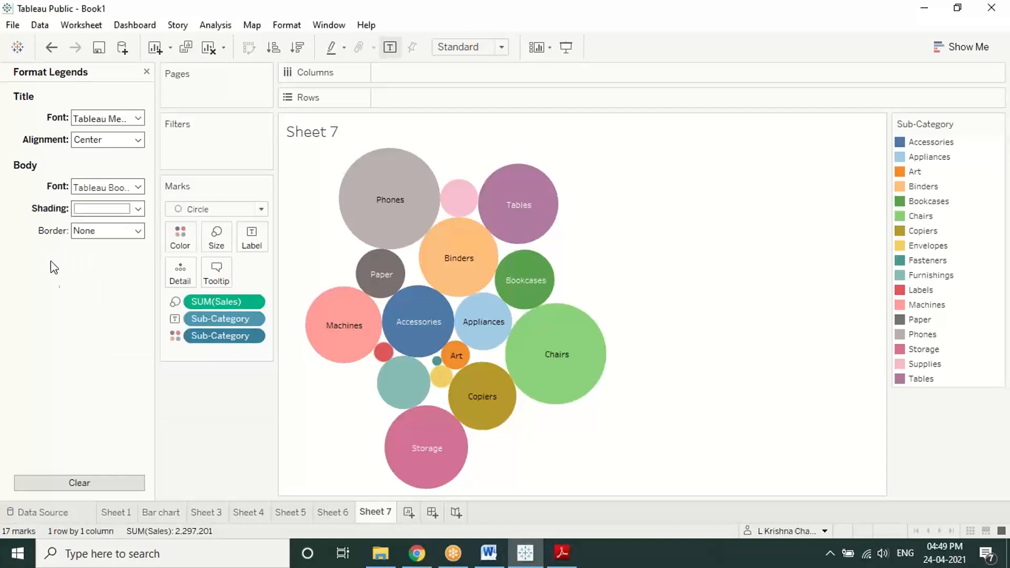
{"action": "left_click", "coordinate": [121, 231]}
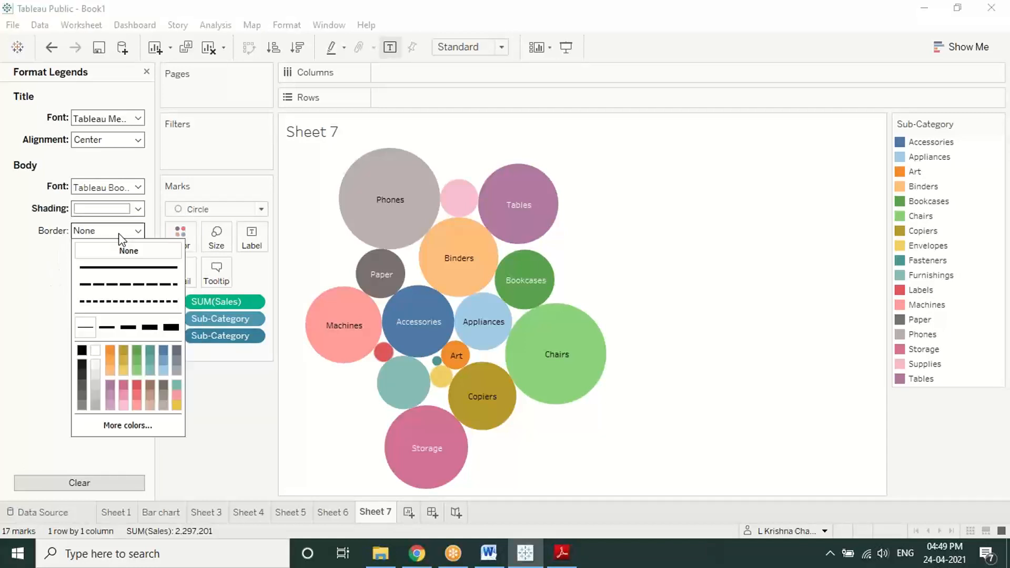
{"action": "left_click", "coordinate": [18, 296]}
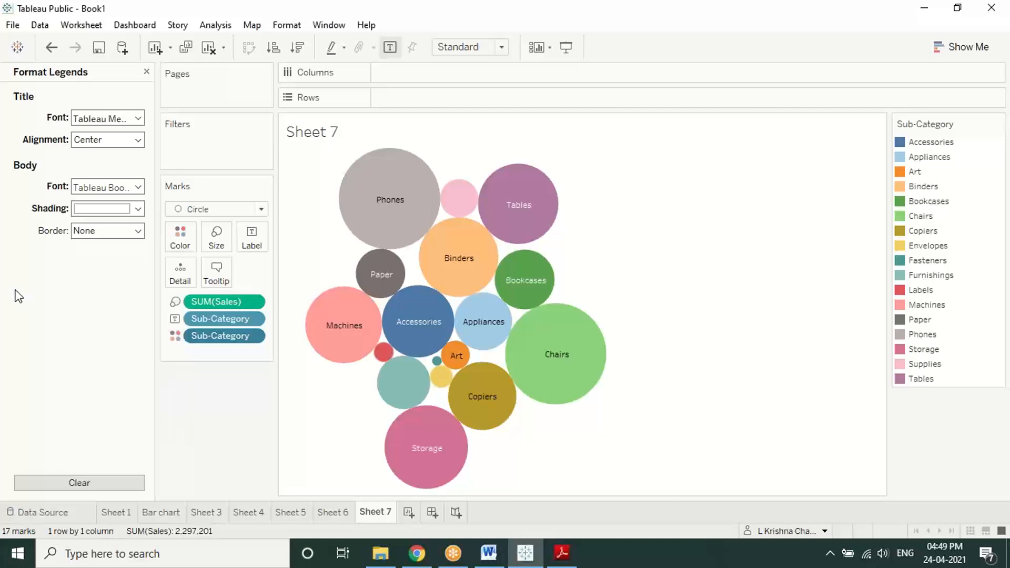
Step: Clear all the legend formatting back to its defaults
{"action": "left_click", "coordinate": [401, 378]}
{"action": "left_click", "coordinate": [401, 379]}
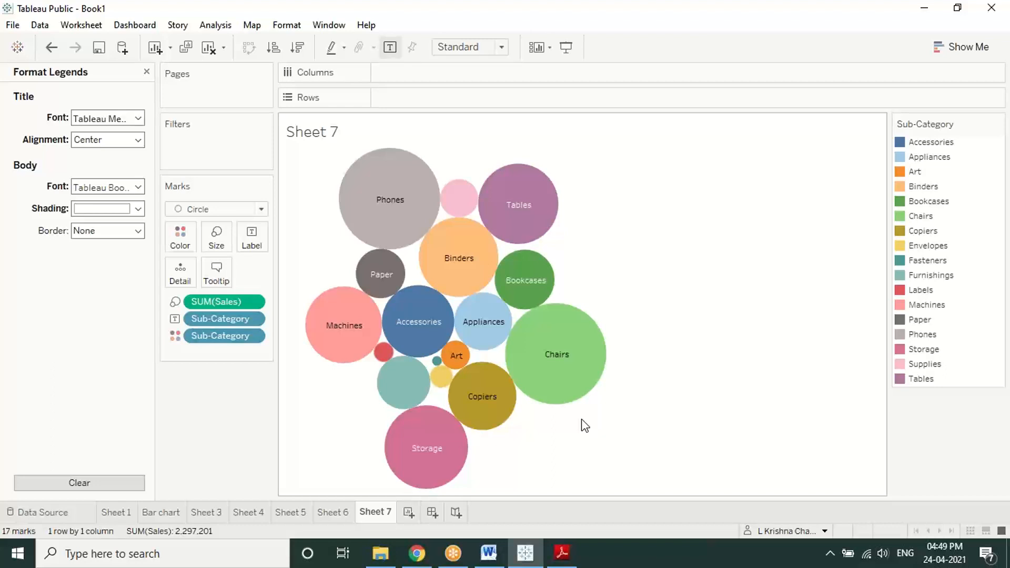
{"action": "left_click", "coordinate": [62, 483]}
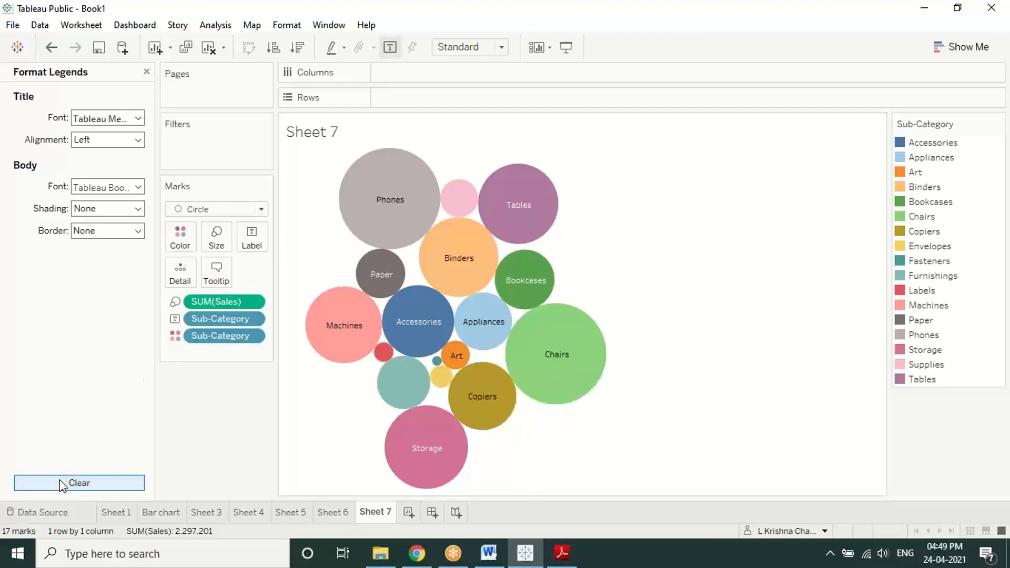
{"action": "left_click", "coordinate": [146, 72]}
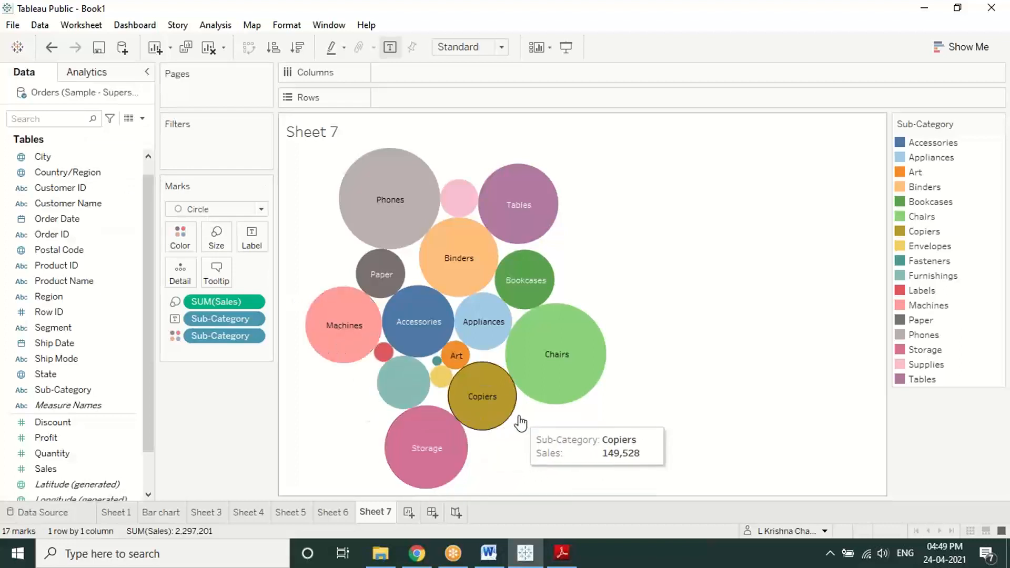
{"action": "mouse_move", "coordinate": [408, 390]}
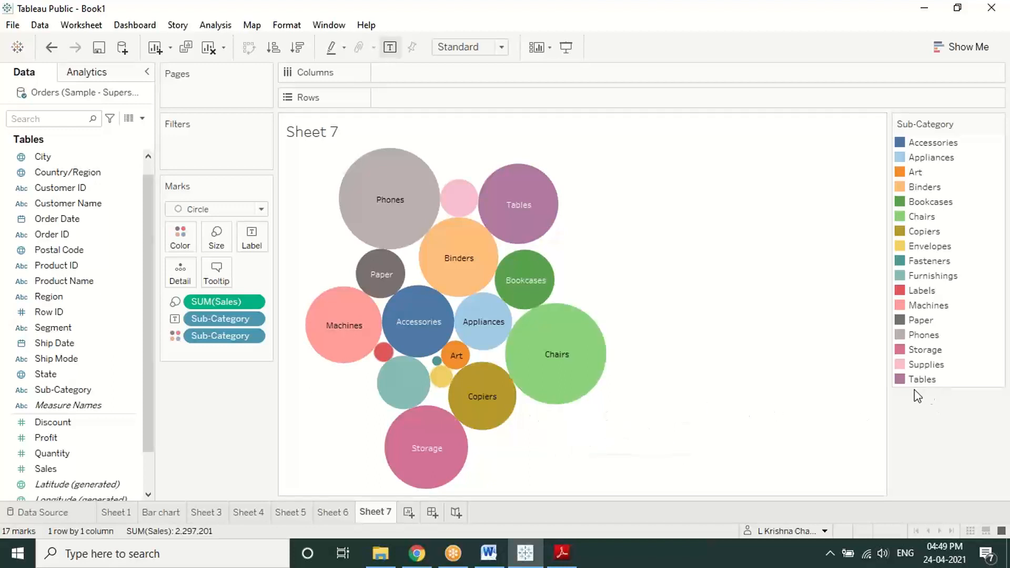
{"action": "left_click_drag", "start_coordinate": [73, 469], "coordinate": [254, 243]}
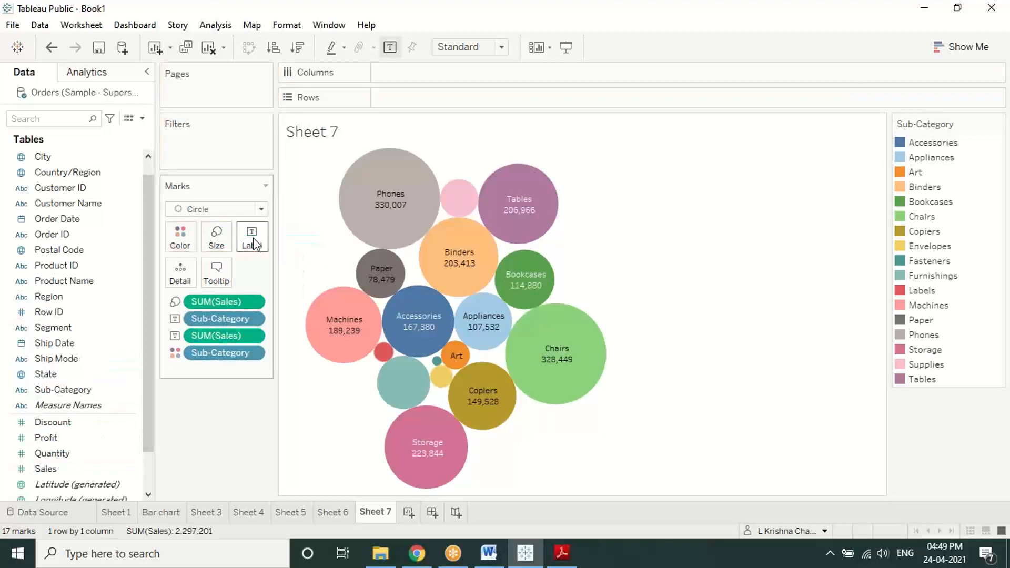
{"action": "left_click", "coordinate": [451, 207]}
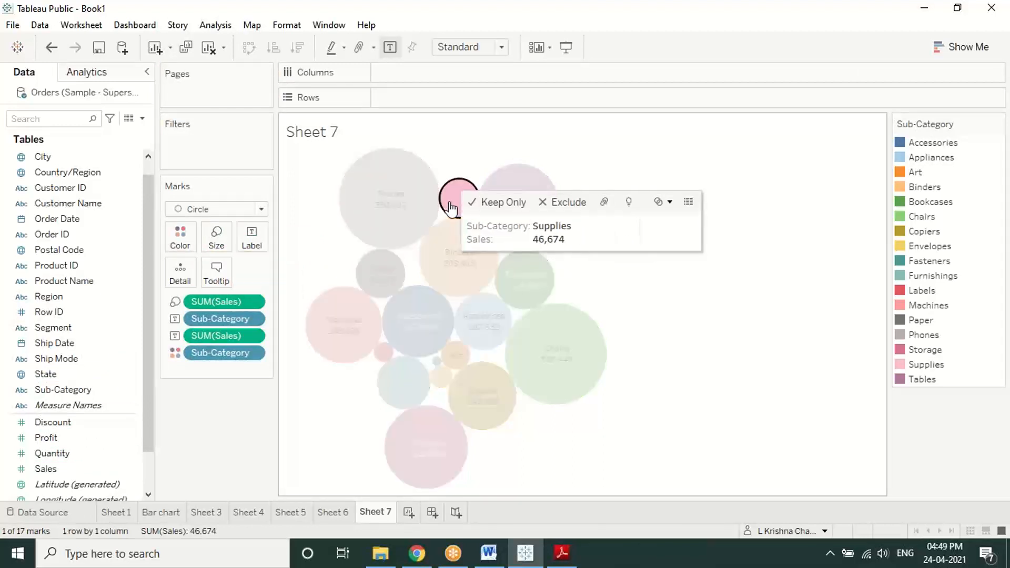
{"action": "left_click", "coordinate": [451, 207]}
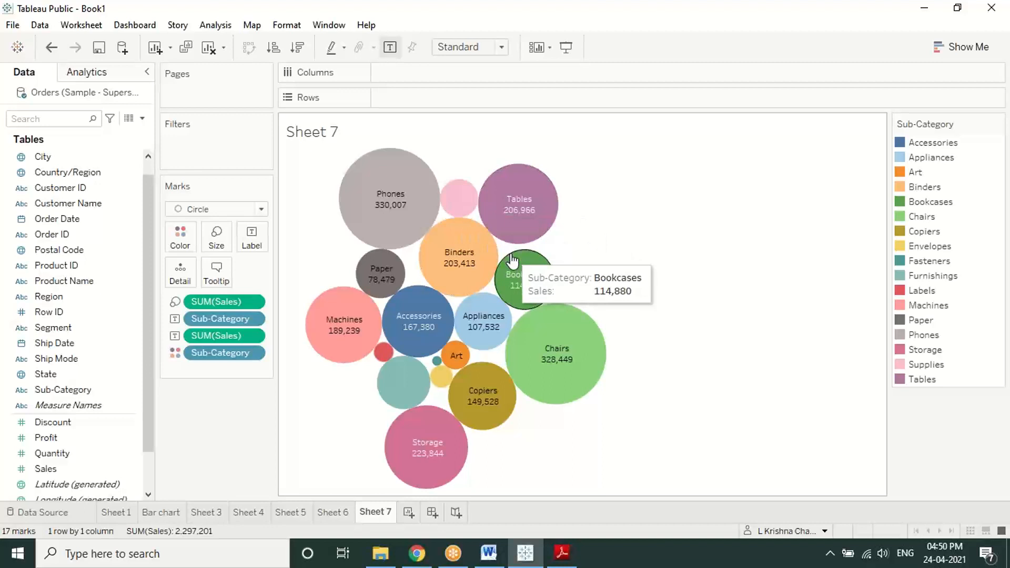
{"action": "left_click", "coordinate": [997, 125]}
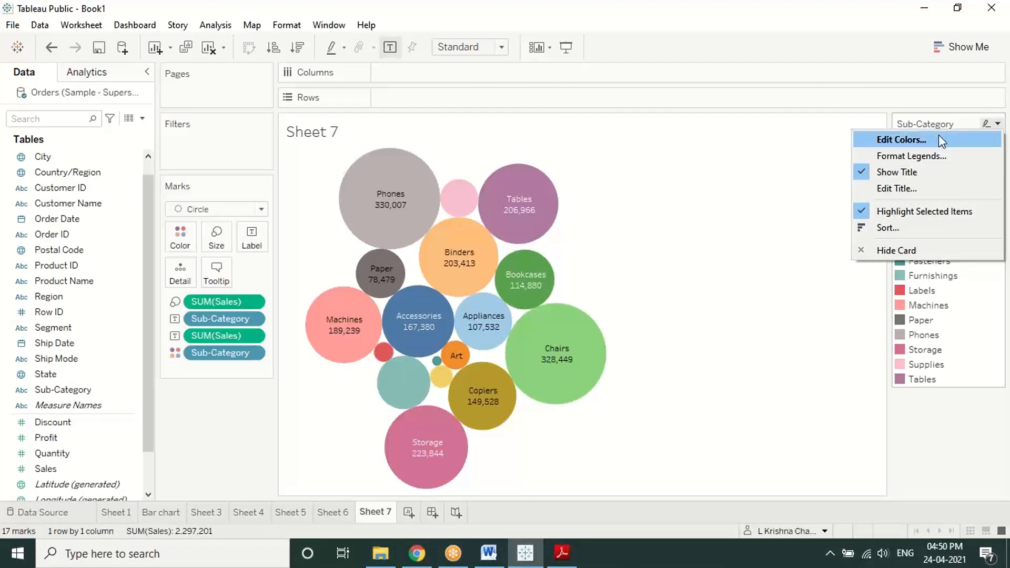
{"action": "left_click", "coordinate": [979, 138]}
{"action": "left_click", "coordinate": [984, 127]}
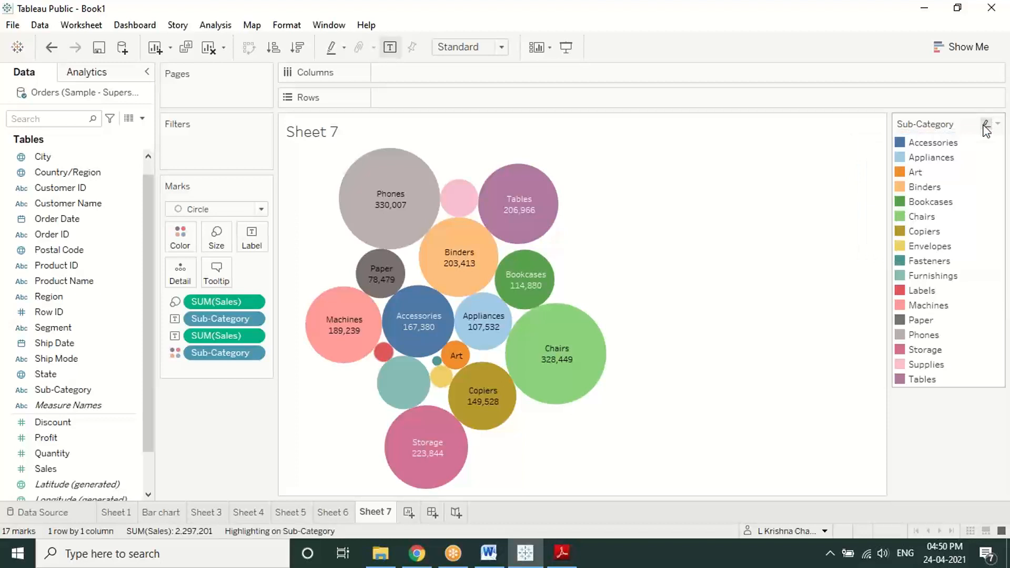
{"action": "left_click", "coordinate": [985, 127]}
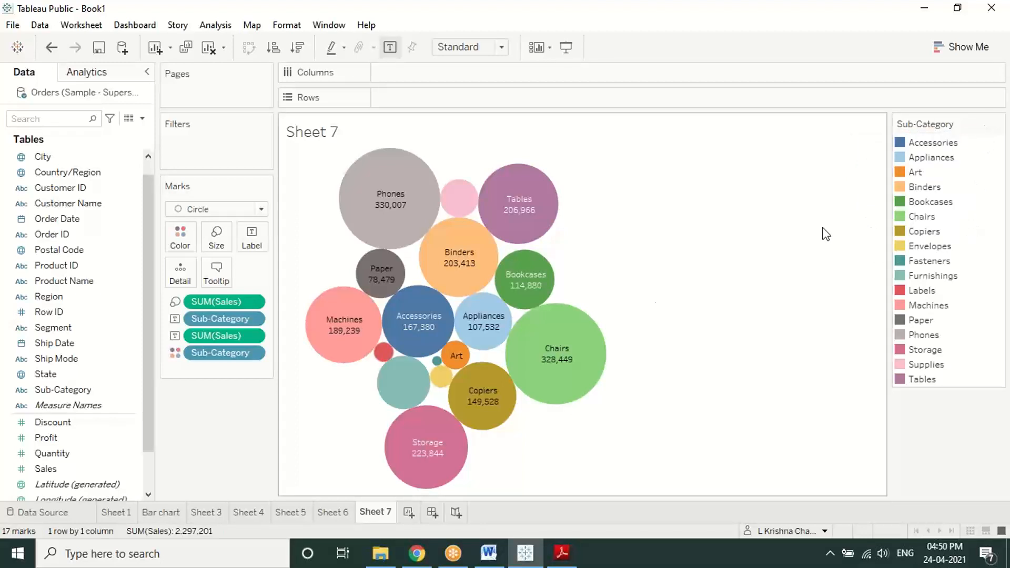
Step: Open the sheet's Format pane from the Furnishings bubble and review its row, column and alignment settings
{"action": "right_click", "coordinate": [399, 376]}
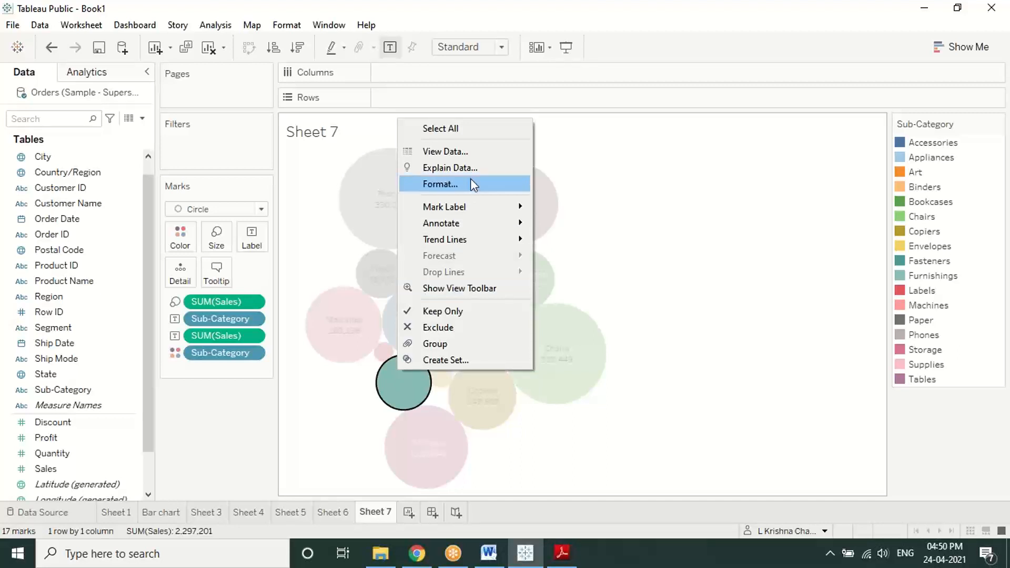
{"action": "left_click", "coordinate": [455, 184]}
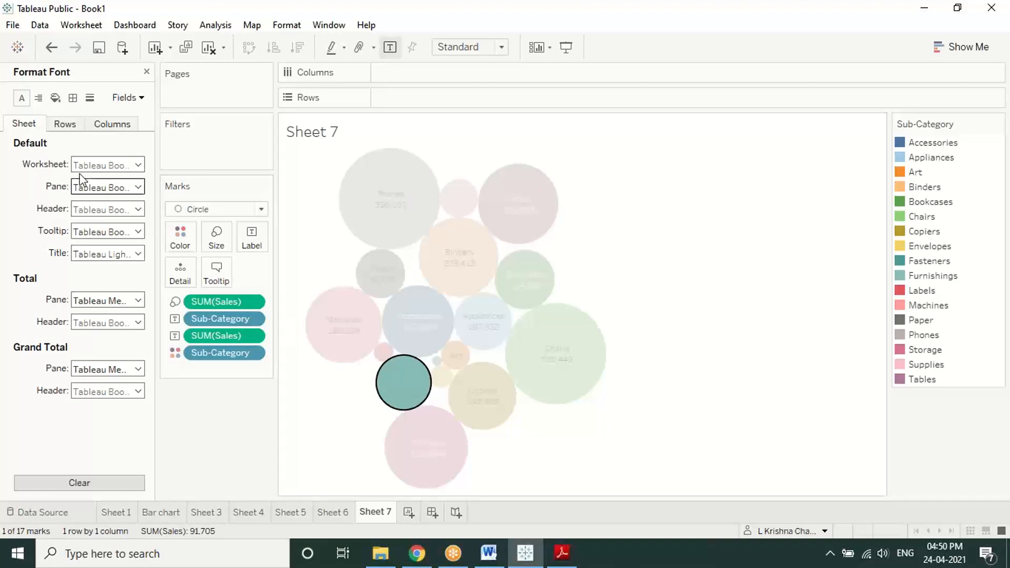
{"action": "left_click", "coordinate": [64, 125]}
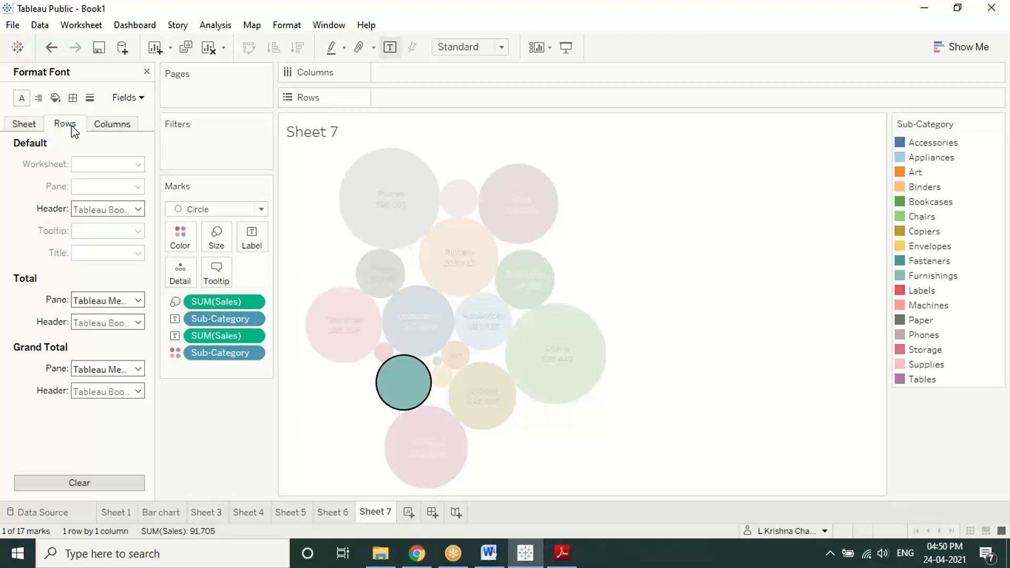
{"action": "left_click", "coordinate": [118, 126]}
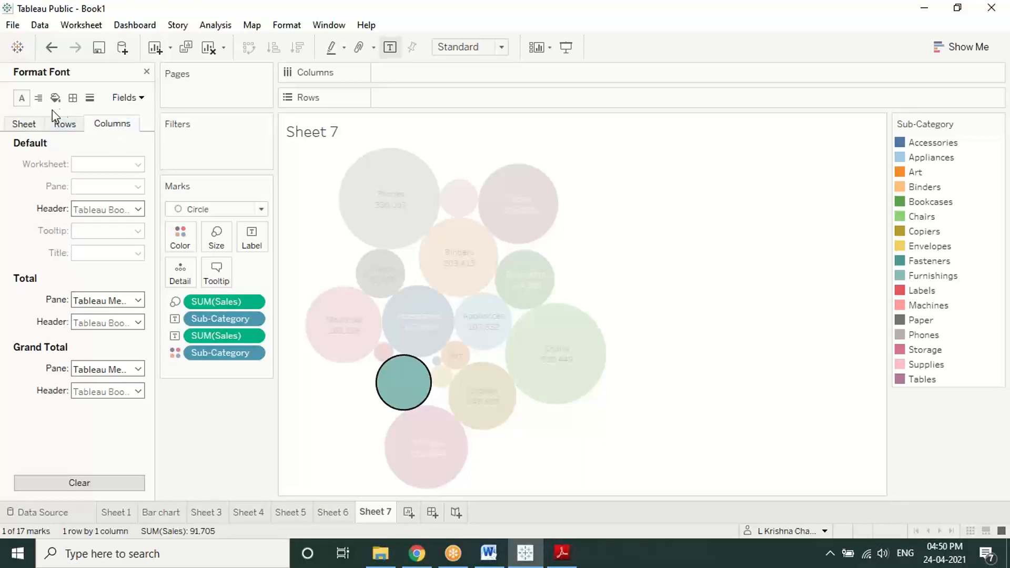
{"action": "left_click", "coordinate": [38, 99]}
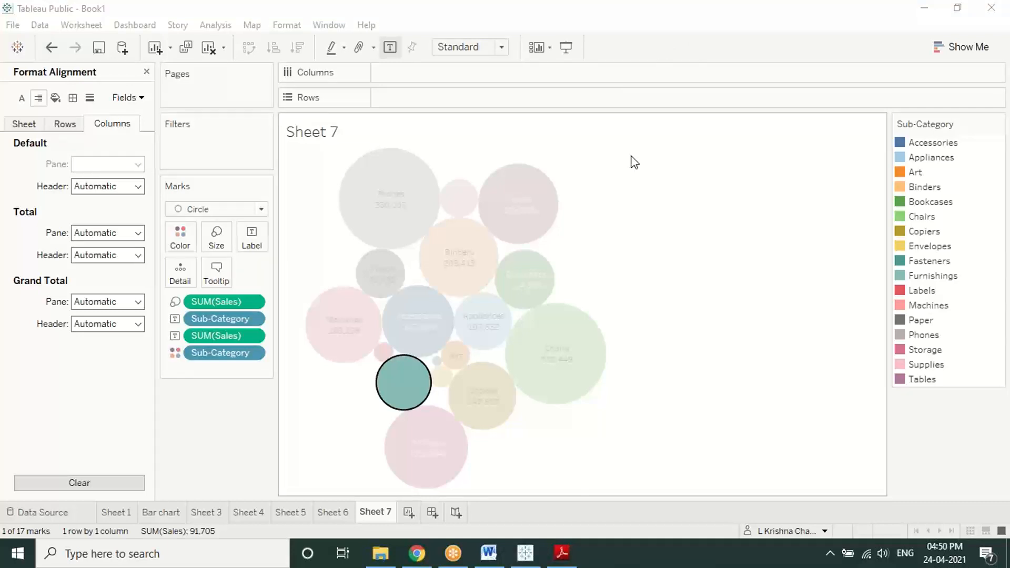
Step: In Shading settings, widen the column band size, then clear it back to default
{"action": "left_click", "coordinate": [56, 98]}
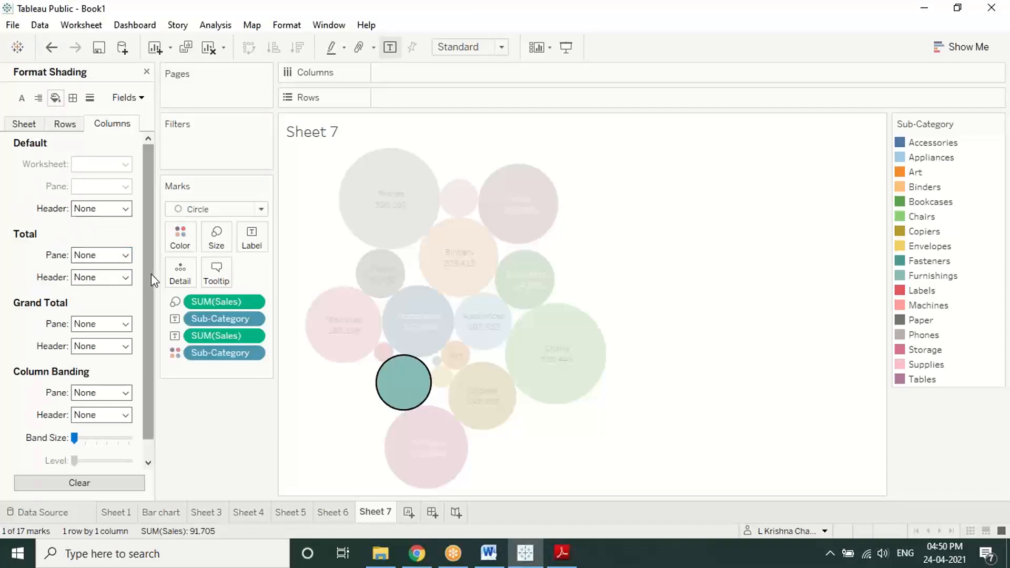
{"action": "scroll", "coordinate": [151, 289], "scroll_direction": "down", "scroll_amount": 1}
{"action": "scroll", "coordinate": [153, 231], "scroll_direction": "up", "scroll_amount": 1}
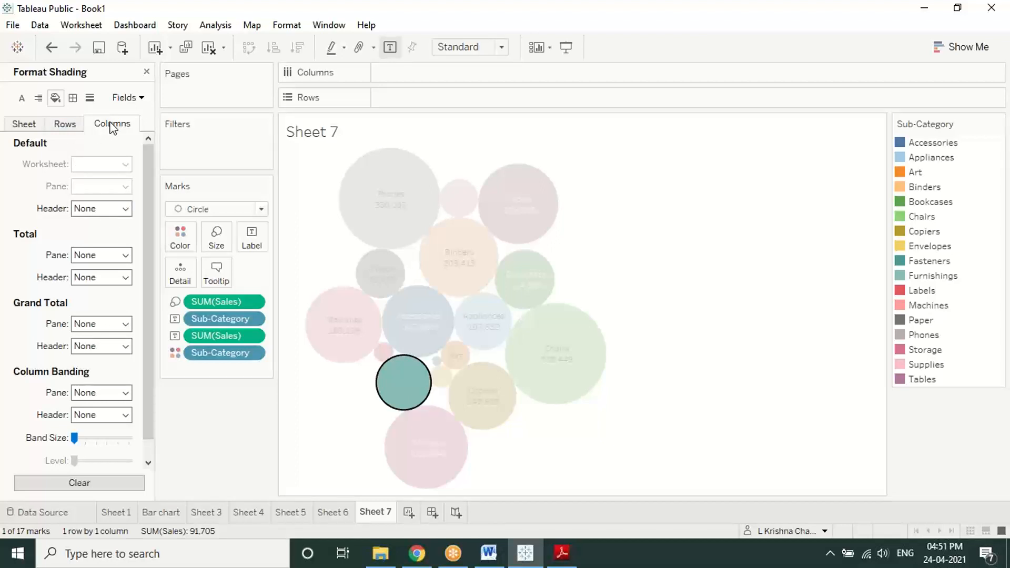
{"action": "scroll", "coordinate": [97, 389], "scroll_direction": "down", "scroll_amount": 1}
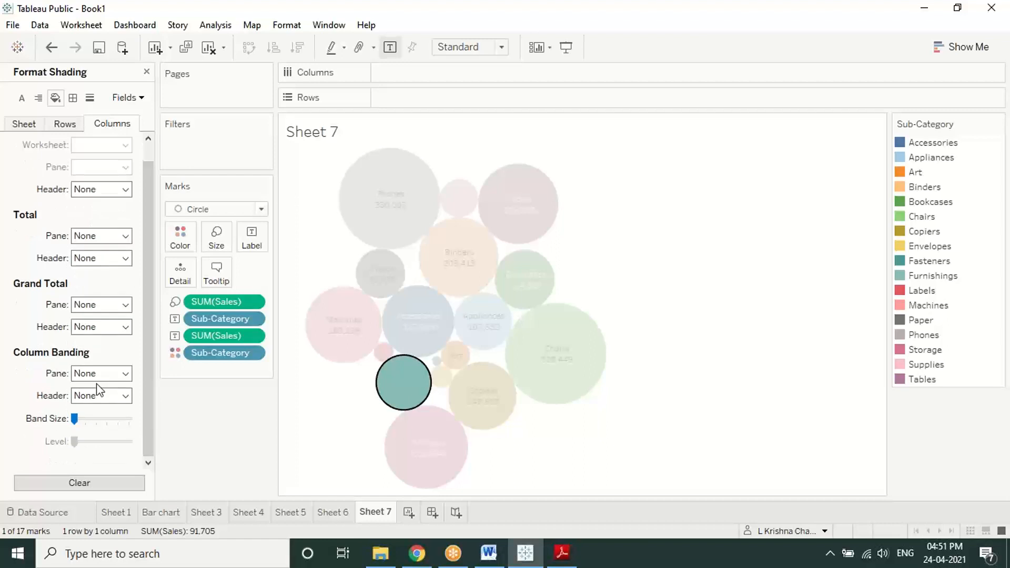
{"action": "left_click_drag", "start_coordinate": [74, 419], "coordinate": [107, 419]}
{"action": "left_click", "coordinate": [93, 484]}
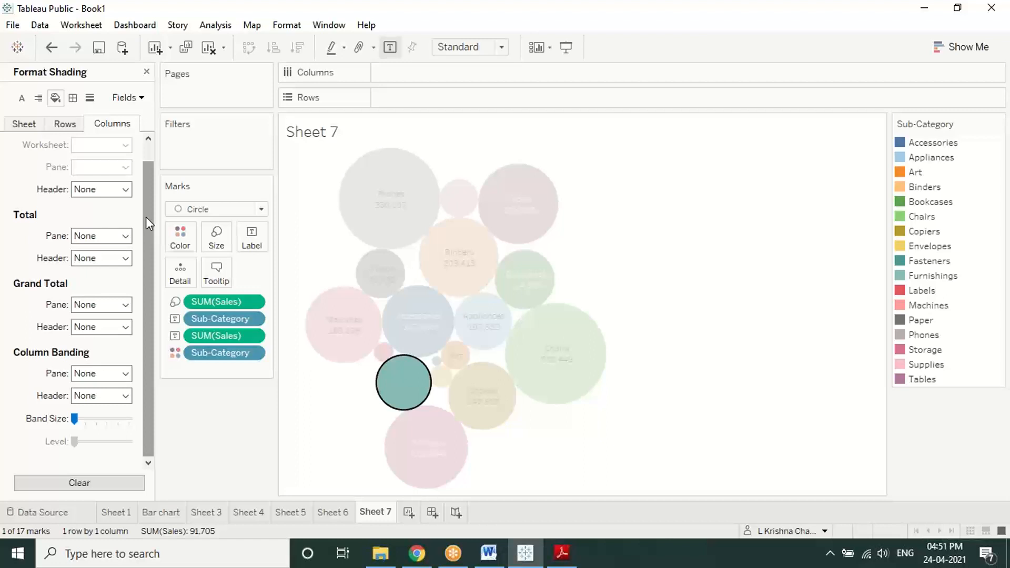
Step: Look over shading, border and line settings, then set the row Default Header font size to 8
{"action": "left_click", "coordinate": [64, 124]}
{"action": "left_click", "coordinate": [74, 98]}
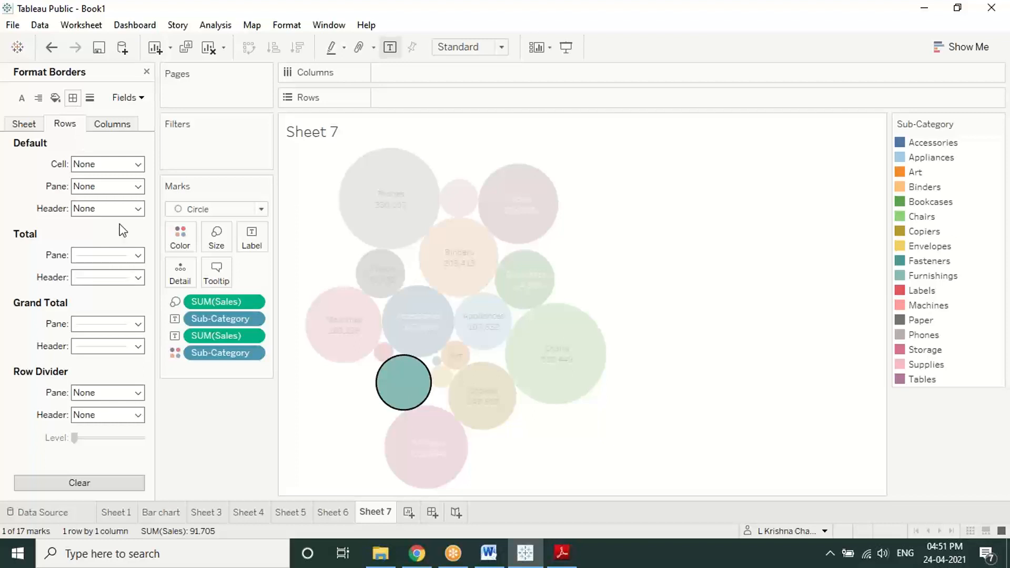
{"action": "left_click", "coordinate": [90, 99]}
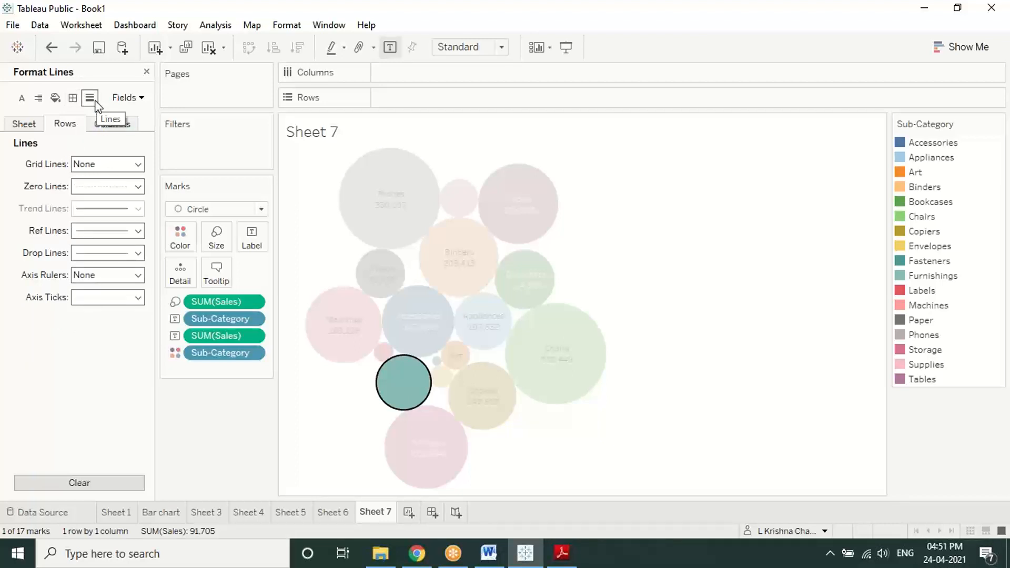
{"action": "left_click", "coordinate": [127, 97]}
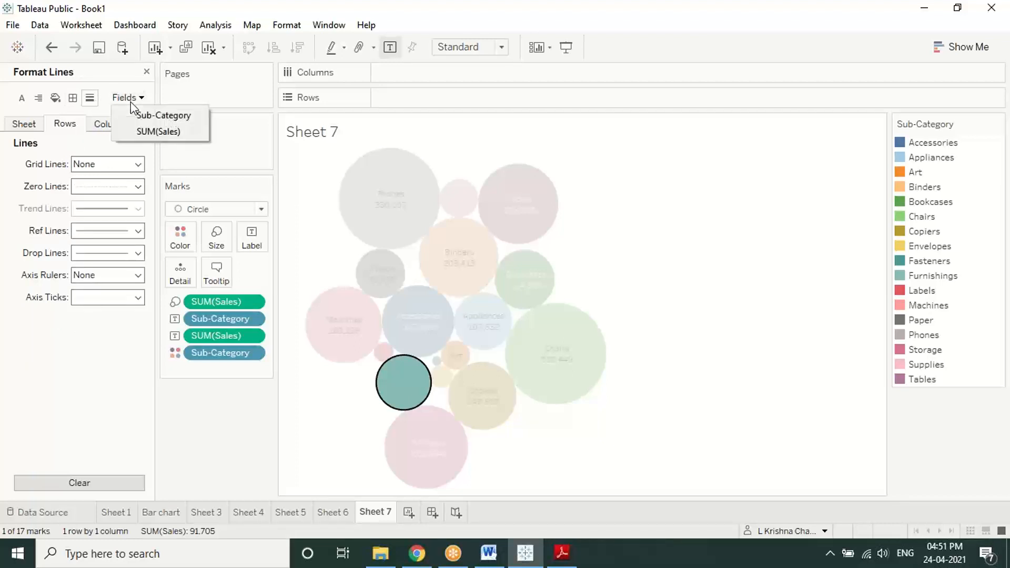
{"action": "left_click", "coordinate": [23, 99]}
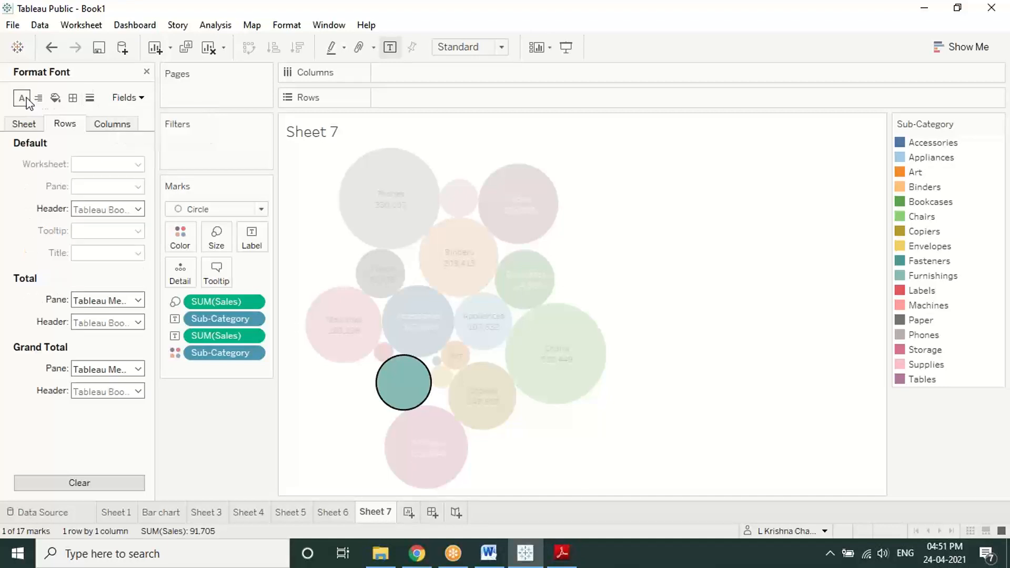
{"action": "left_click", "coordinate": [125, 210]}
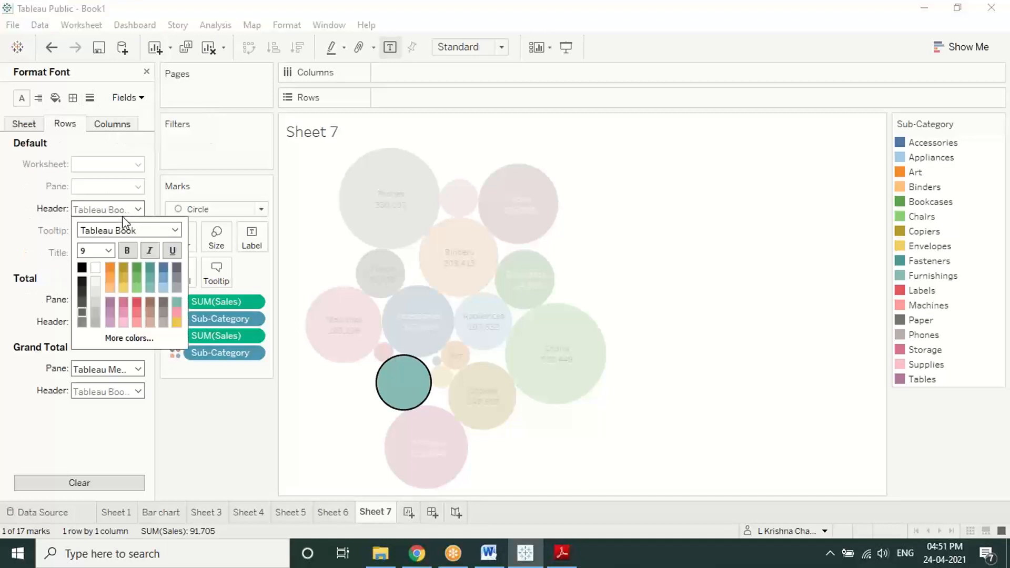
{"action": "left_click", "coordinate": [110, 250]}
{"action": "left_click", "coordinate": [100, 262]}
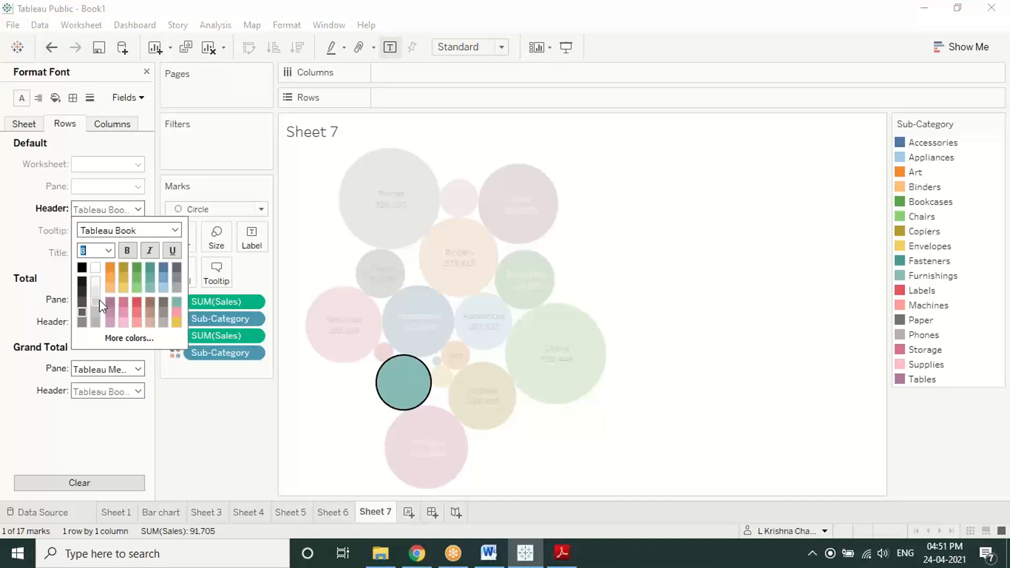
{"action": "left_click", "coordinate": [147, 415]}
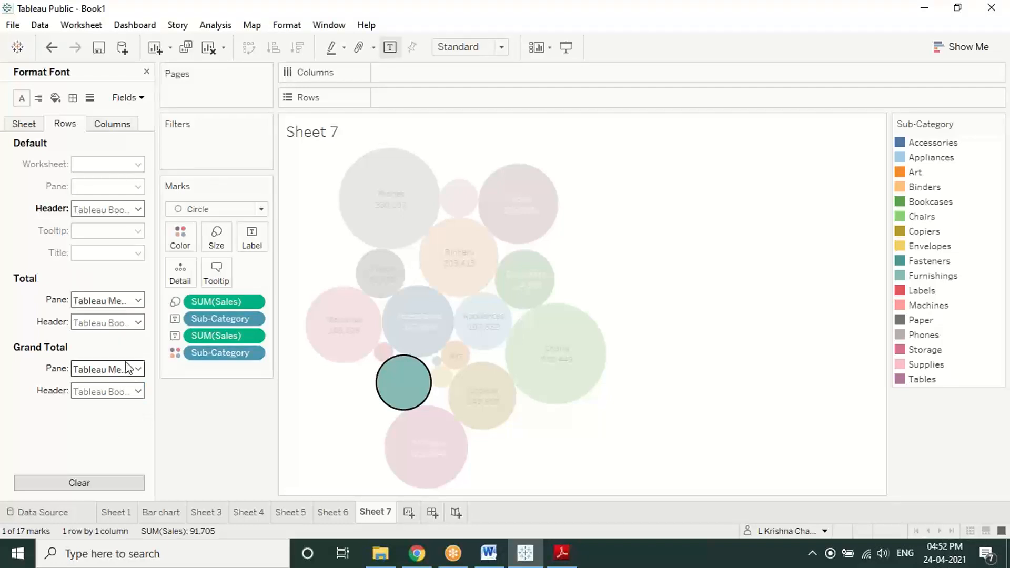
Step: Check the Total and Grand Total pane fonts, keeping the Grand Total size at 9
{"action": "left_click", "coordinate": [108, 323]}
{"action": "left_click", "coordinate": [19, 381]}
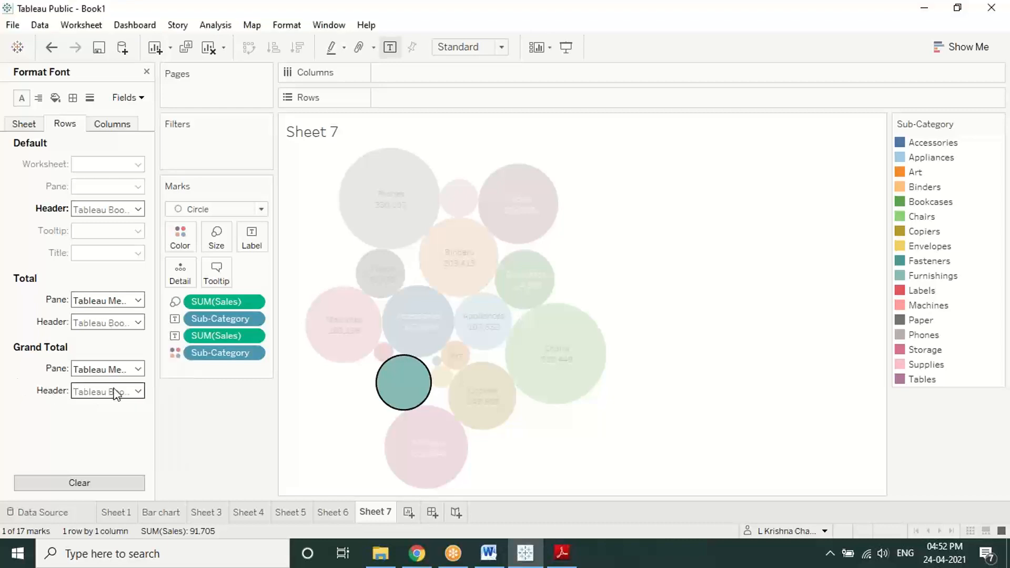
{"action": "left_click", "coordinate": [114, 370]}
{"action": "left_click", "coordinate": [108, 410]}
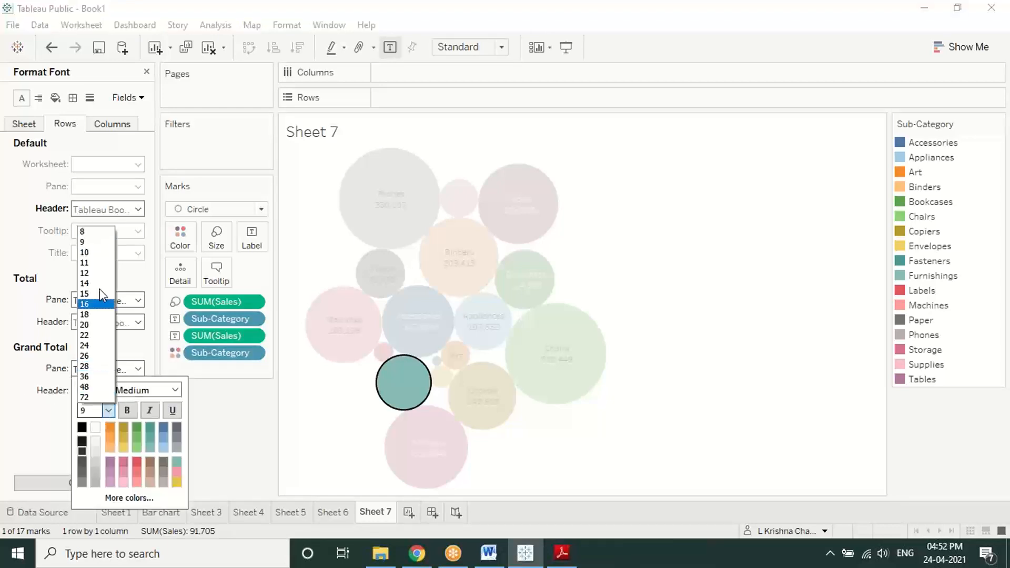
{"action": "left_click", "coordinate": [85, 242]}
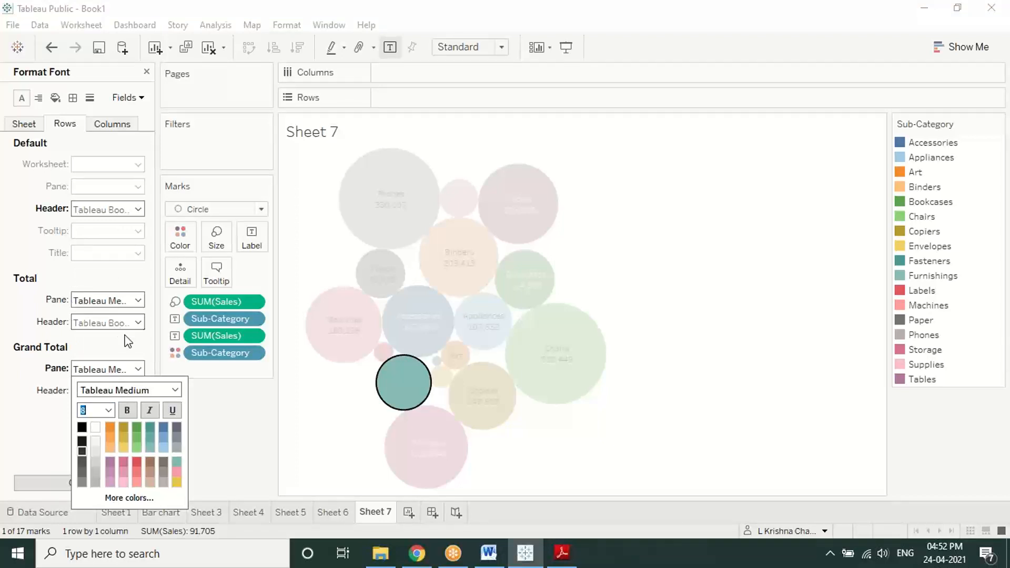
{"action": "left_click", "coordinate": [133, 352]}
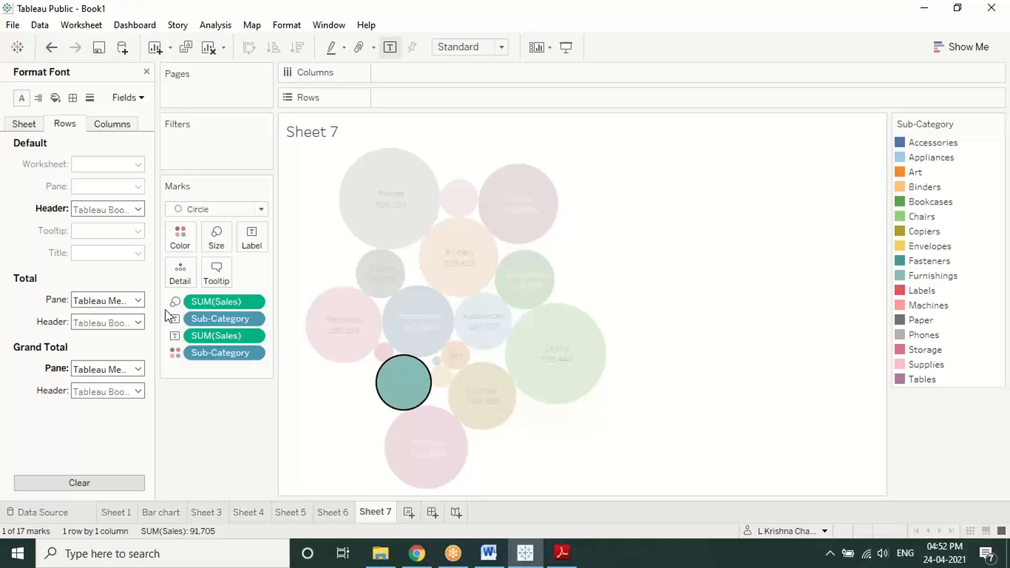
{"action": "left_click", "coordinate": [694, 30]}
{"action": "left_click", "coordinate": [585, 251]}
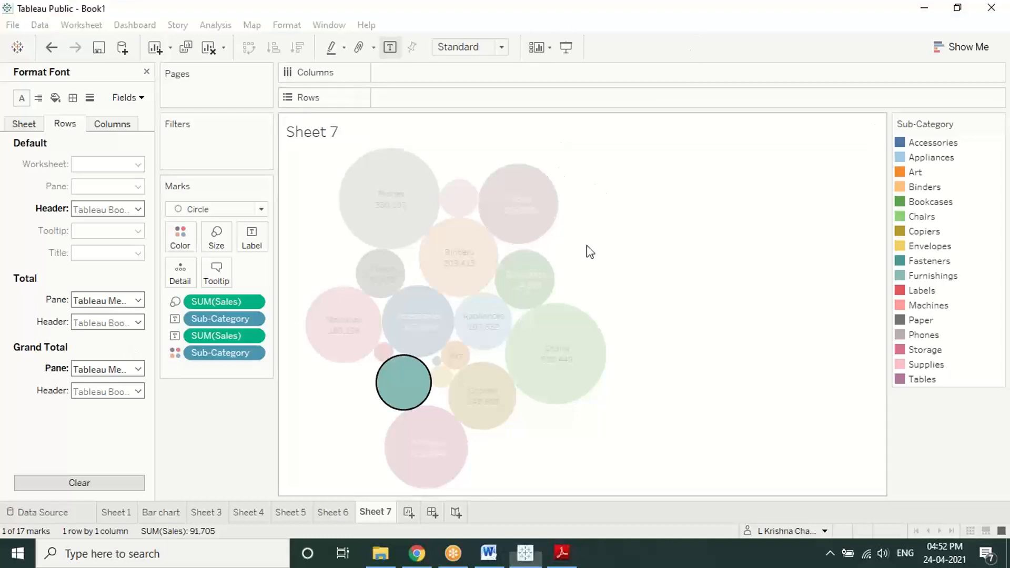
Step: Close the Format pane, add a blank Sheet 8, and go back to Sheet 7 after checking the PDF
{"action": "left_click", "coordinate": [146, 72]}
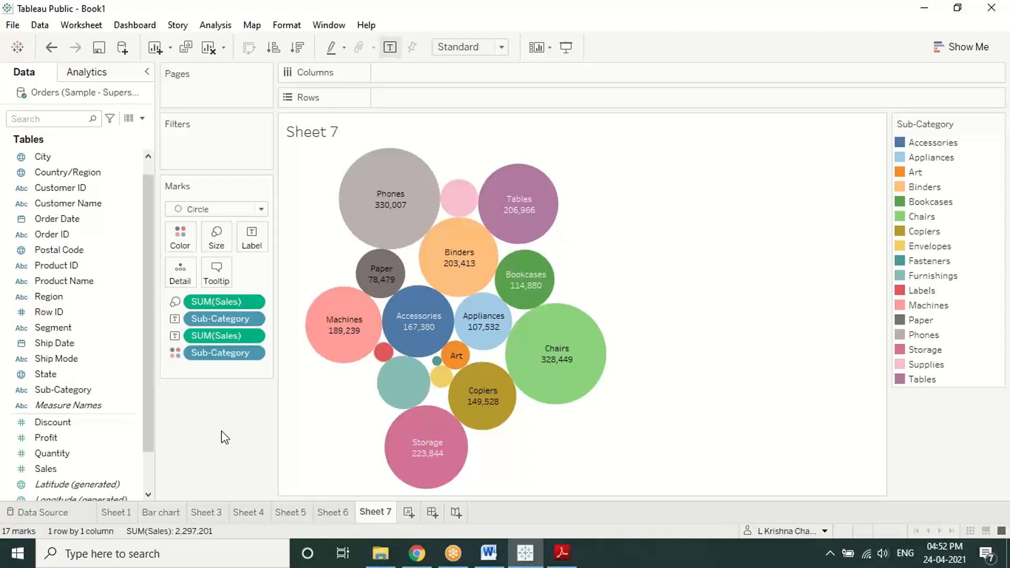
{"action": "left_click", "coordinate": [408, 511]}
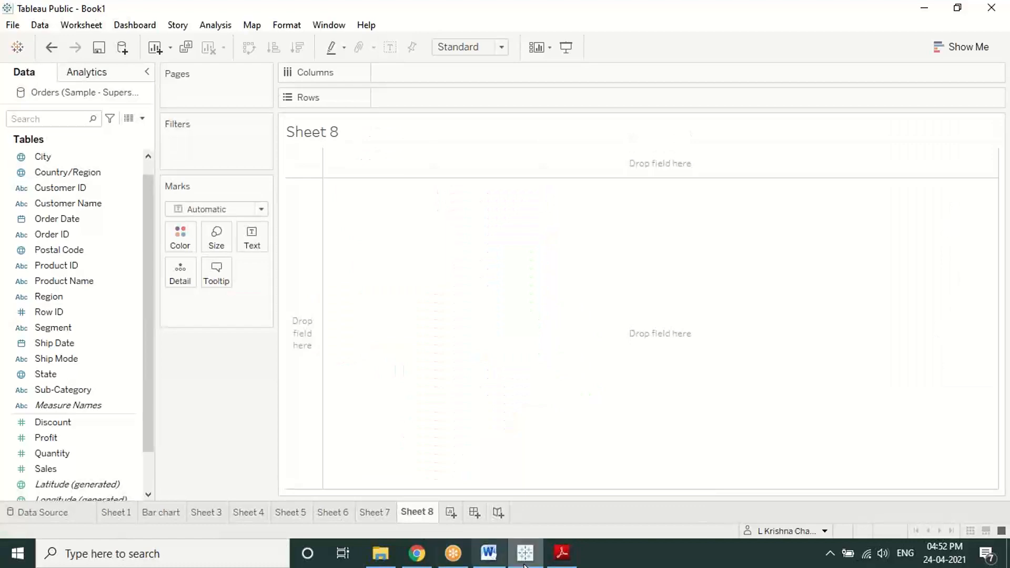
{"action": "left_click", "coordinate": [561, 553]}
{"action": "scroll", "coordinate": [406, 365], "scroll_direction": "down", "scroll_amount": 3}
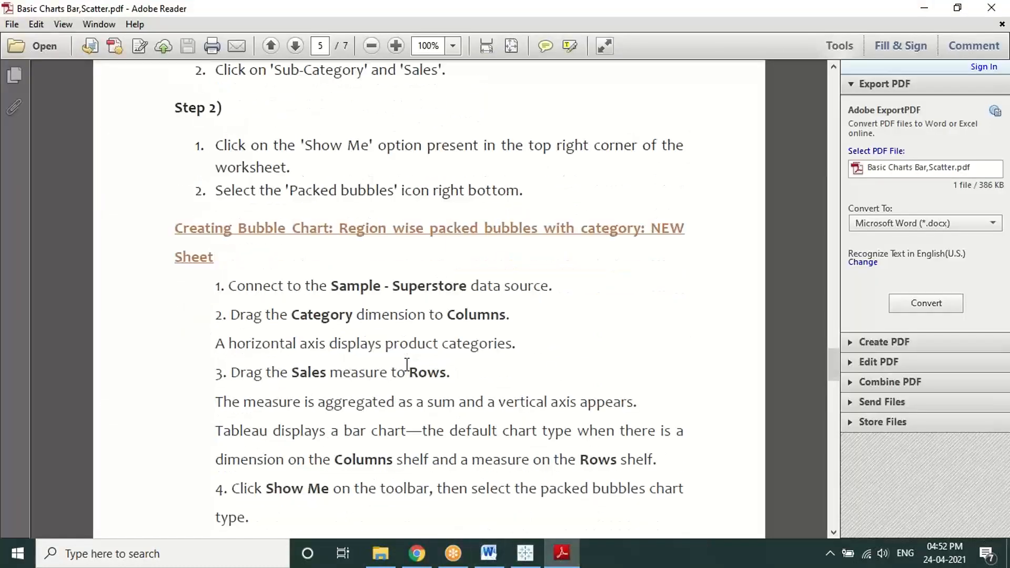
{"action": "left_click", "coordinate": [524, 552]}
{"action": "left_click", "coordinate": [379, 512]}
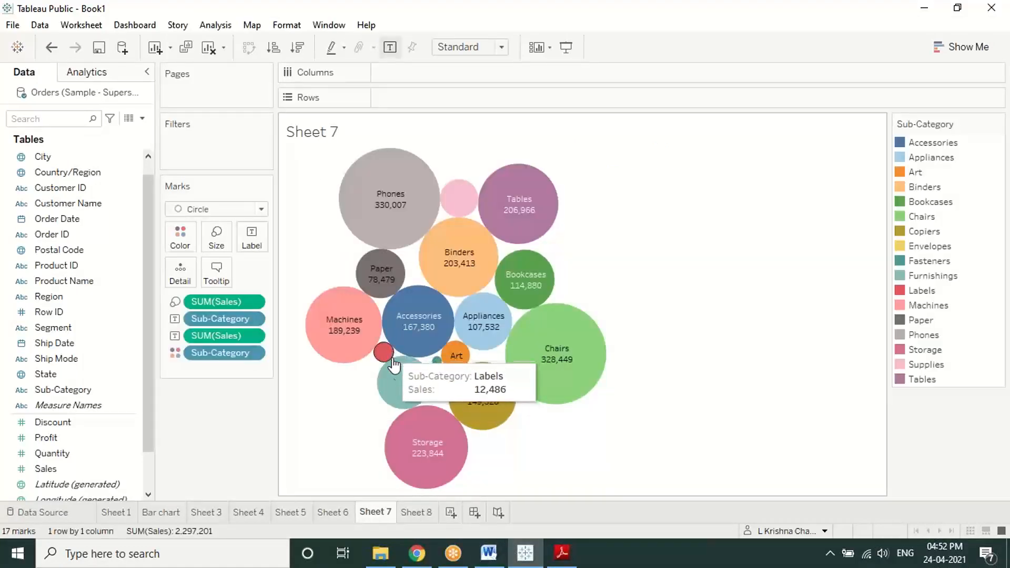
{"action": "mouse_move", "coordinate": [398, 378]}
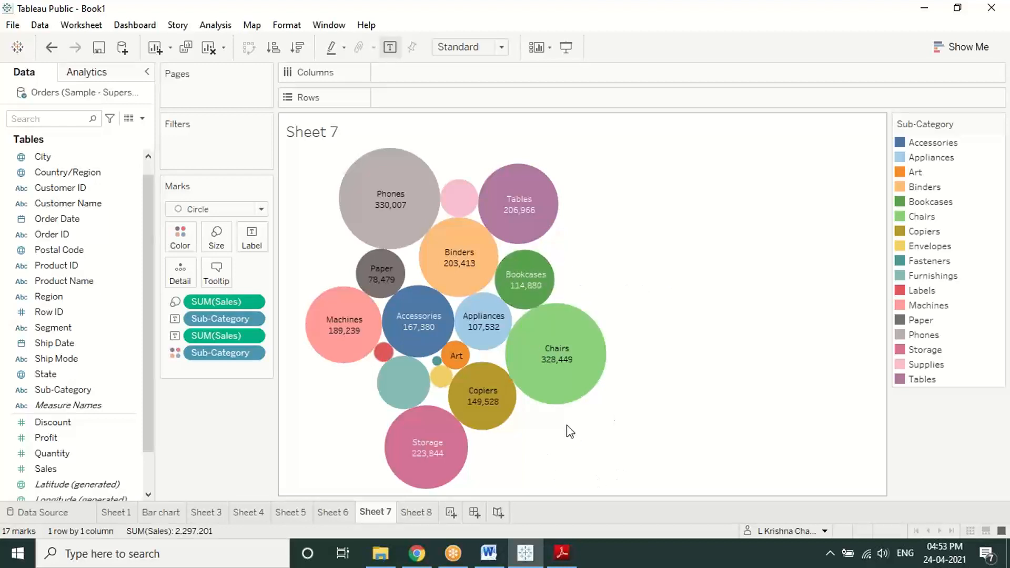
{"action": "mouse_move", "coordinate": [361, 195]}
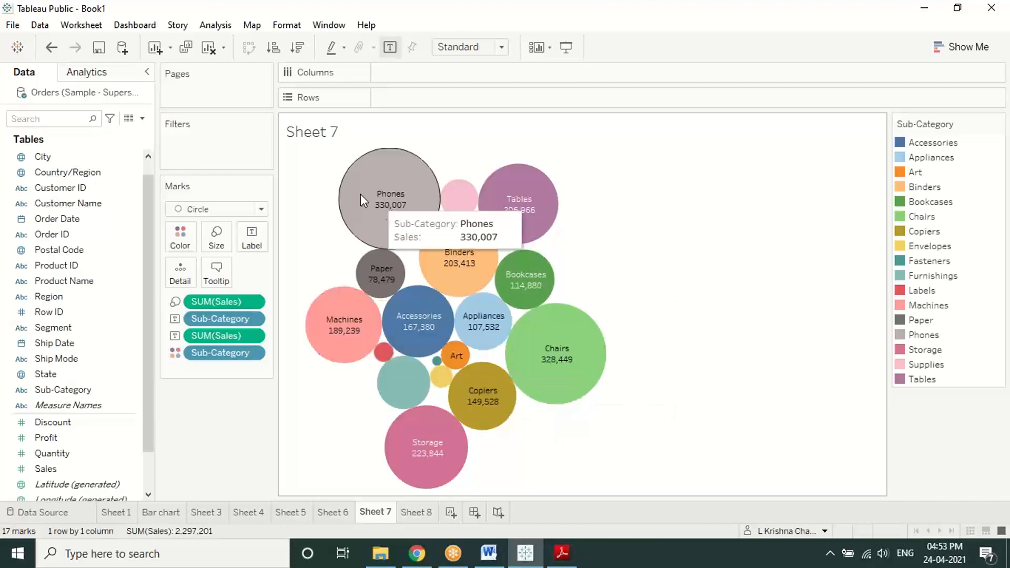
{"action": "mouse_move", "coordinate": [464, 197]}
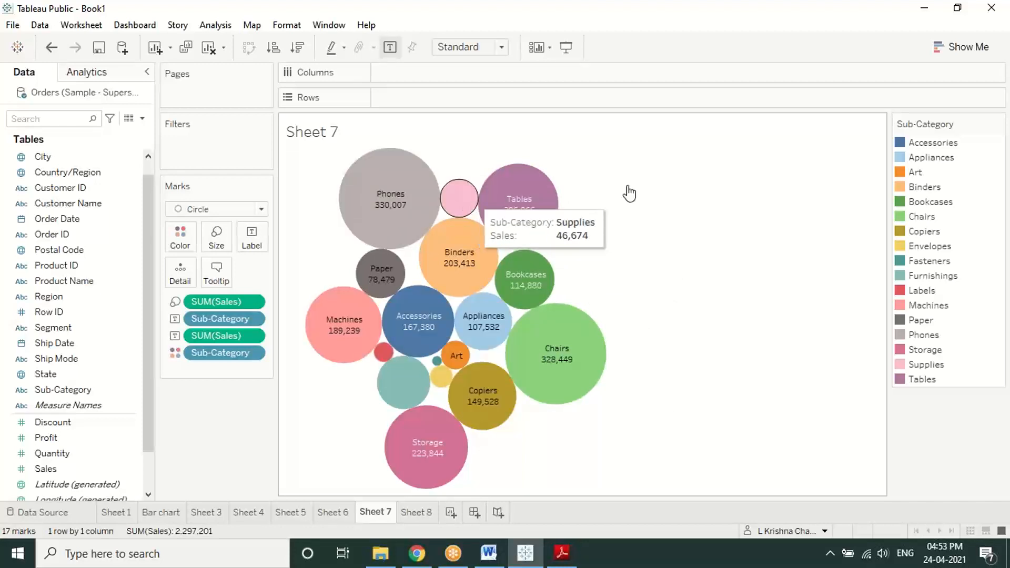
Step: Reapply Packed Bubbles from Show Me so the Sheet 7 bubbles show only sub-category names
{"action": "left_click", "coordinate": [966, 47]}
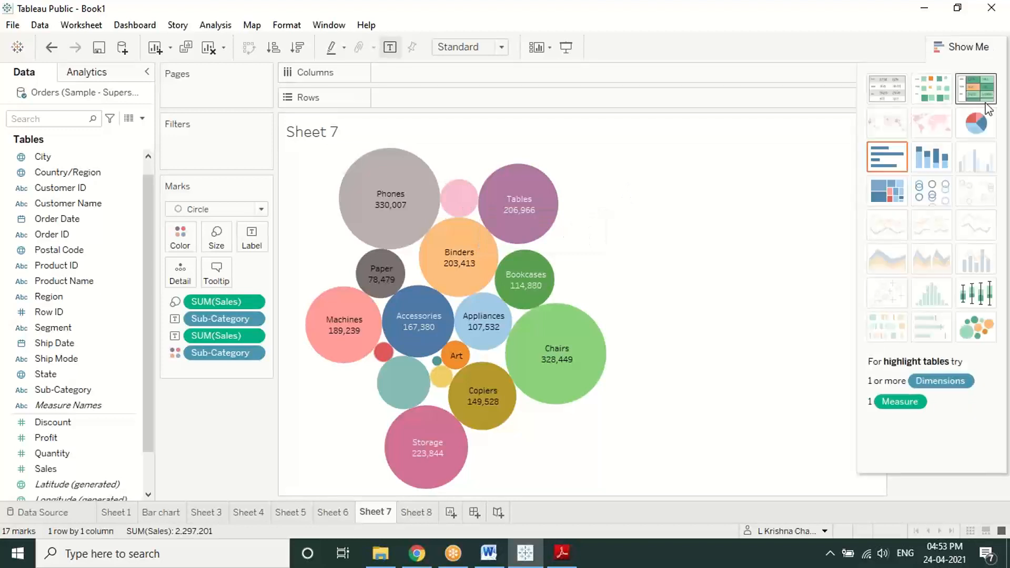
{"action": "left_click", "coordinate": [986, 332]}
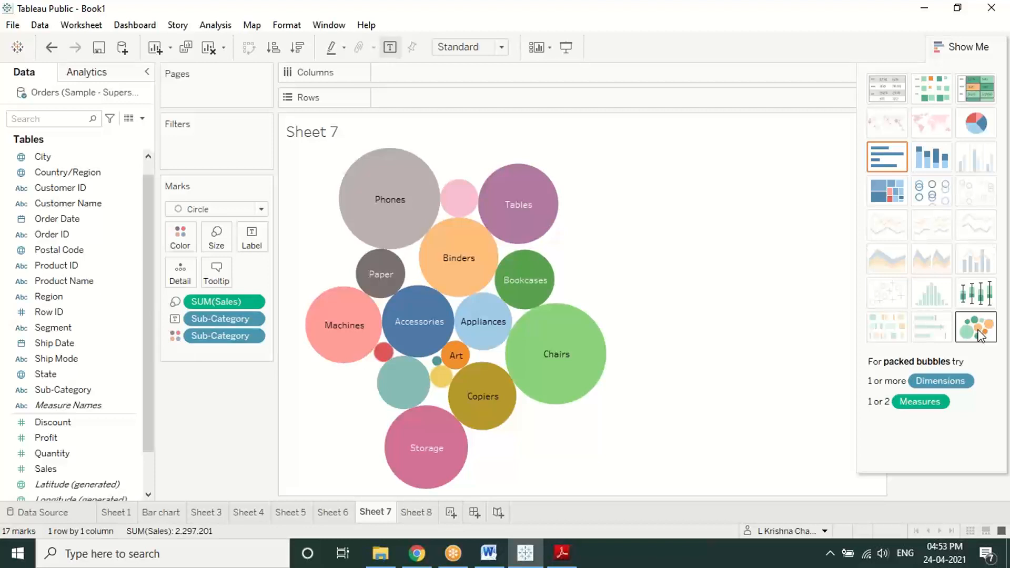
{"action": "left_click", "coordinate": [965, 46]}
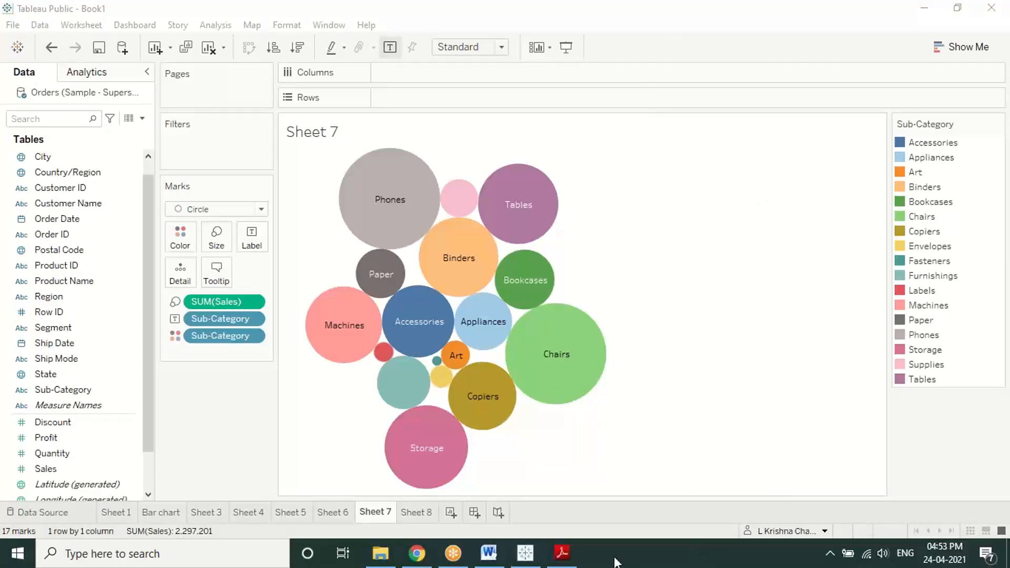
Step: Scroll the tutorial PDF to the Creating Density Chart steps and back to page 5
{"action": "left_click", "coordinate": [561, 552]}
{"action": "scroll", "coordinate": [555, 305], "scroll_direction": "down", "scroll_amount": 10}
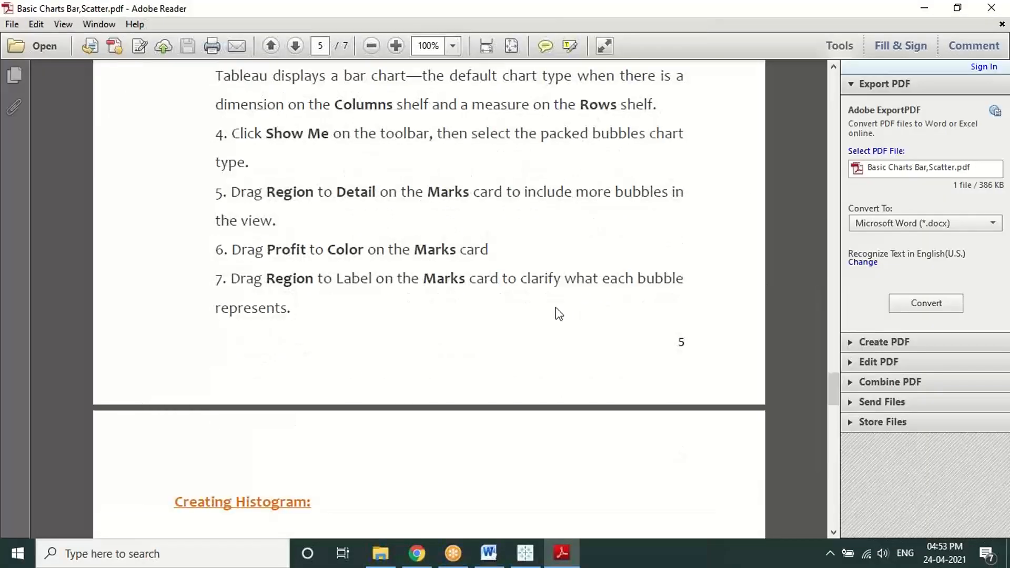
{"action": "scroll", "coordinate": [556, 308], "scroll_direction": "down", "scroll_amount": 3}
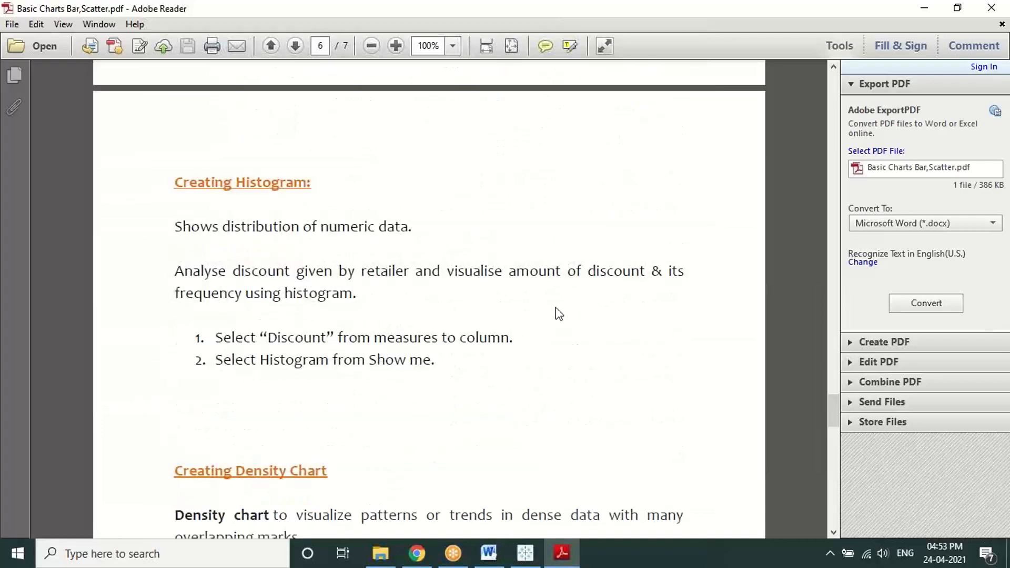
{"action": "scroll", "coordinate": [555, 307], "scroll_direction": "down", "scroll_amount": 9}
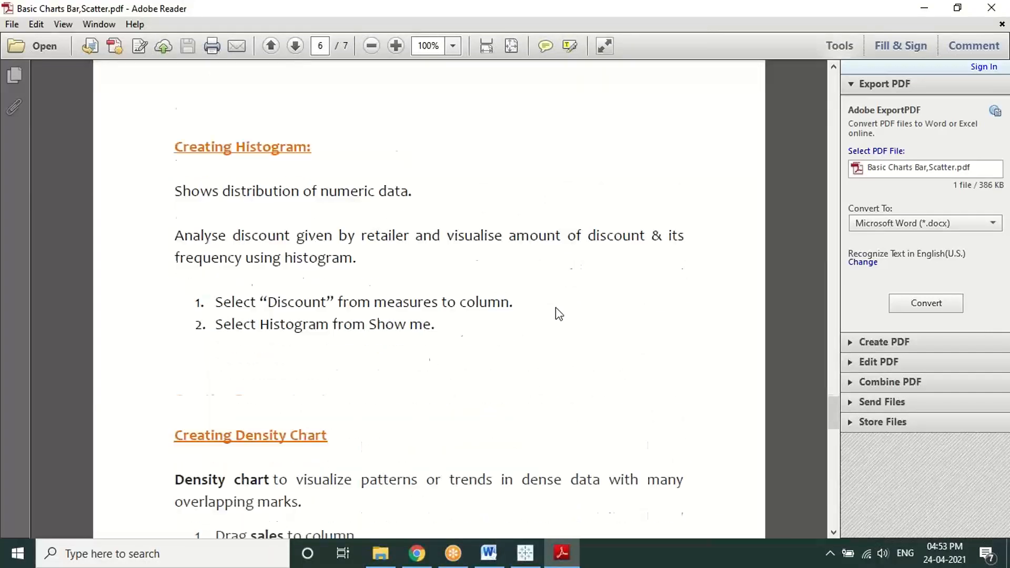
{"action": "scroll", "coordinate": [556, 308], "scroll_direction": "down", "scroll_amount": 2}
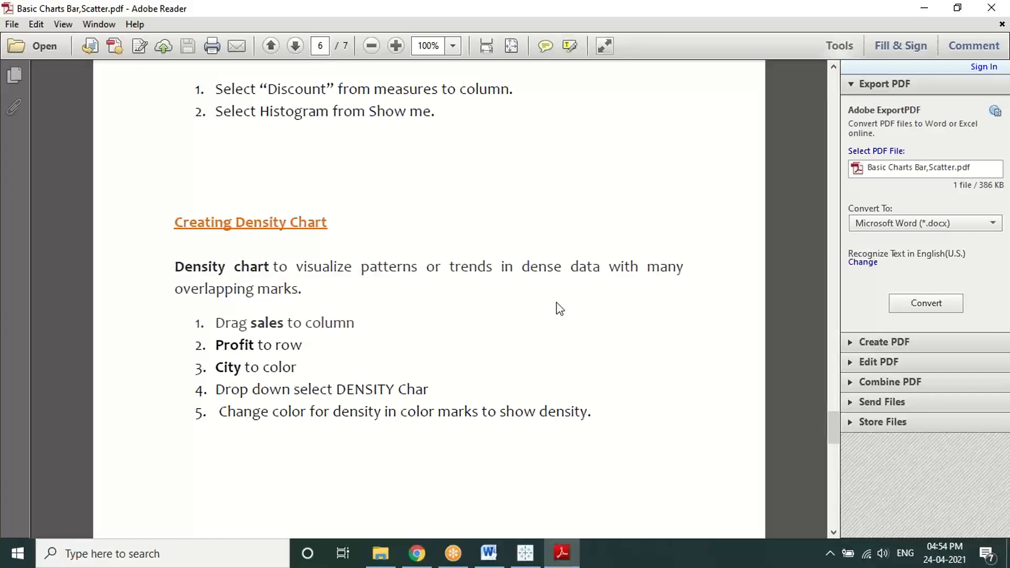
{"action": "scroll", "coordinate": [589, 342], "scroll_direction": "up", "scroll_amount": 10}
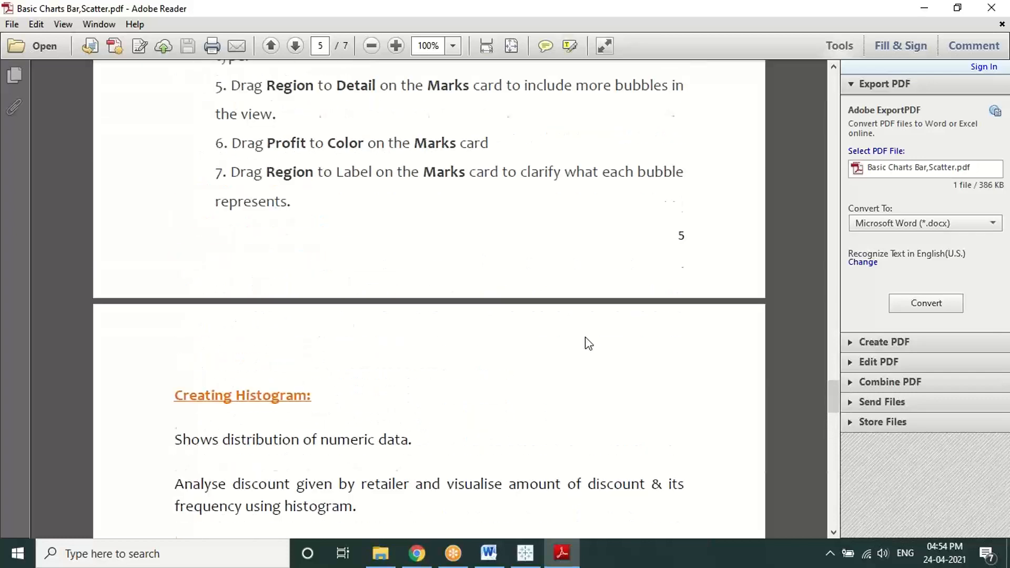
{"action": "scroll", "coordinate": [583, 335], "scroll_direction": "up", "scroll_amount": 3}
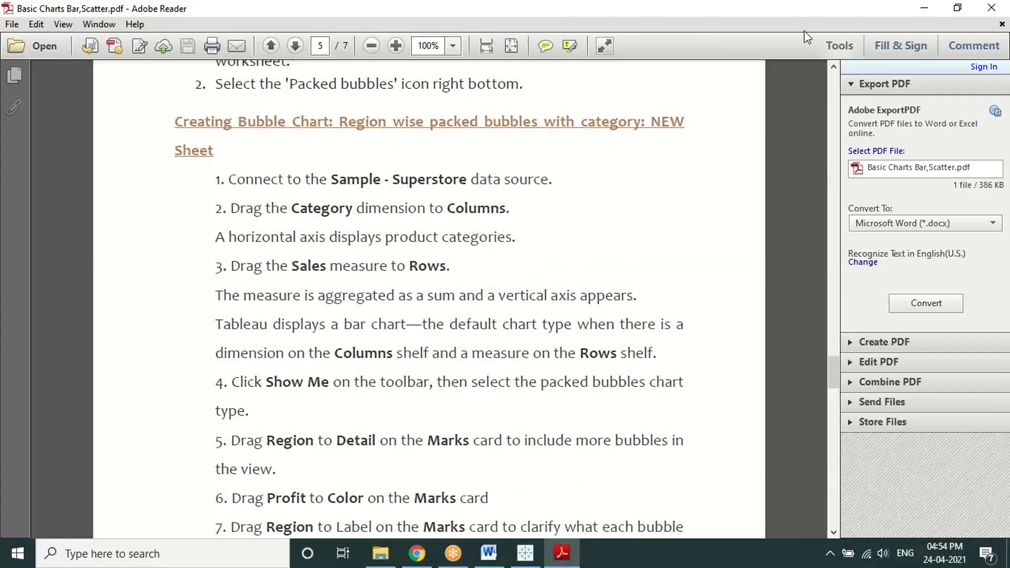
{"action": "left_click", "coordinate": [796, 17]}
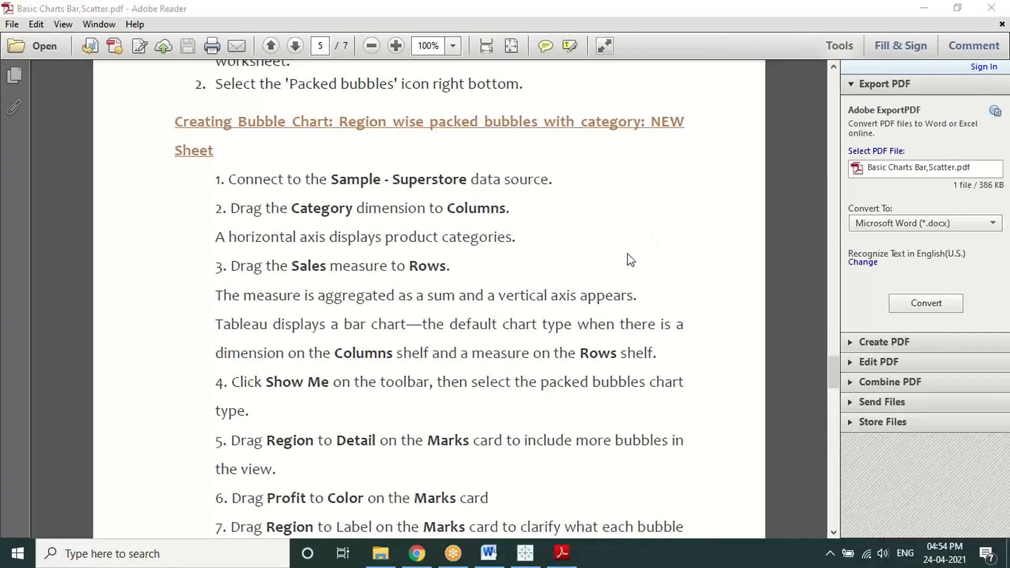
{"action": "scroll", "coordinate": [631, 260], "scroll_direction": "up", "scroll_amount": 3}
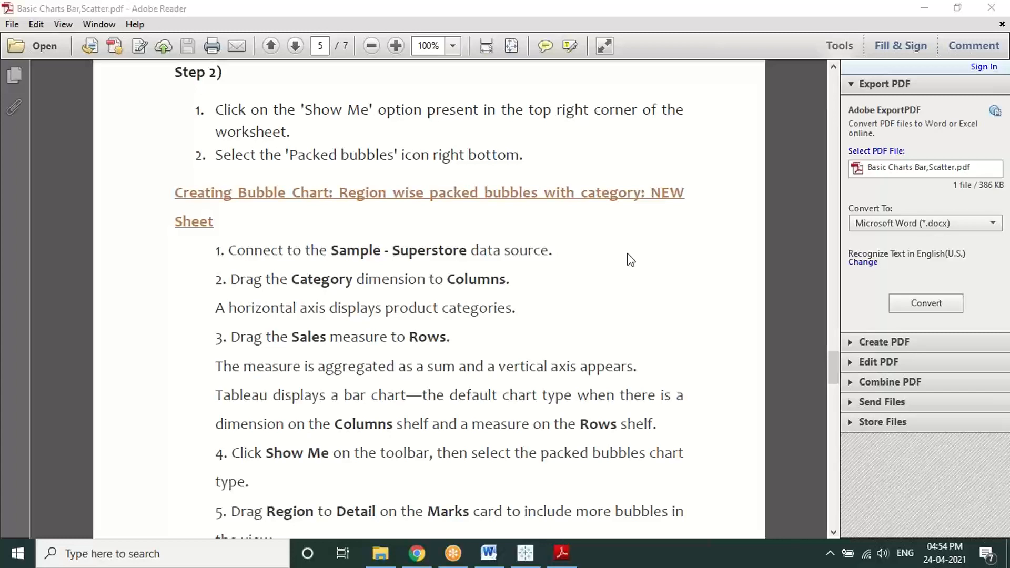
{"action": "scroll", "coordinate": [625, 255], "scroll_direction": "up", "scroll_amount": 1}
{"action": "scroll", "coordinate": [620, 263], "scroll_direction": "down", "scroll_amount": 3}
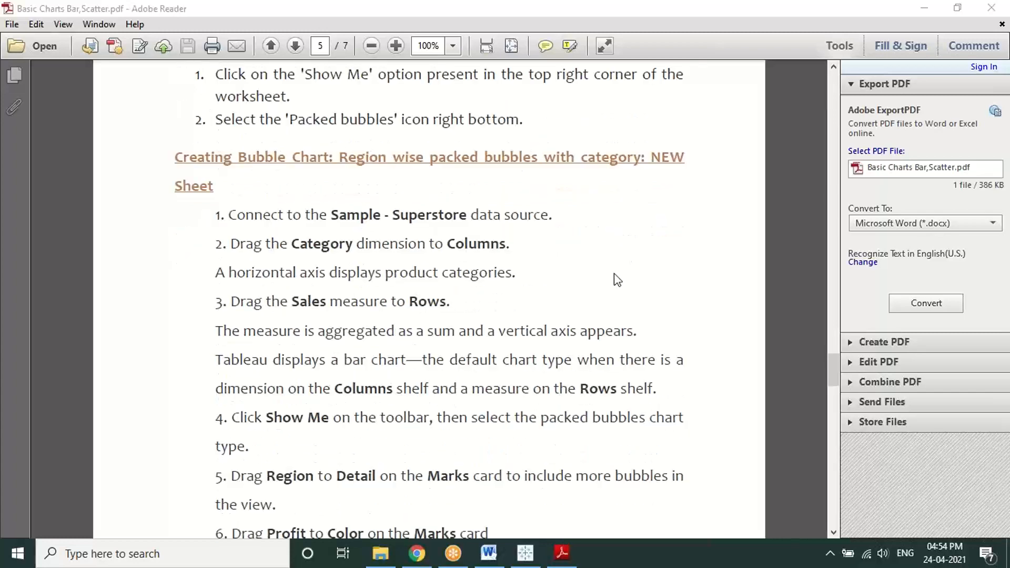
{"action": "scroll", "coordinate": [614, 274], "scroll_direction": "down", "scroll_amount": 1}
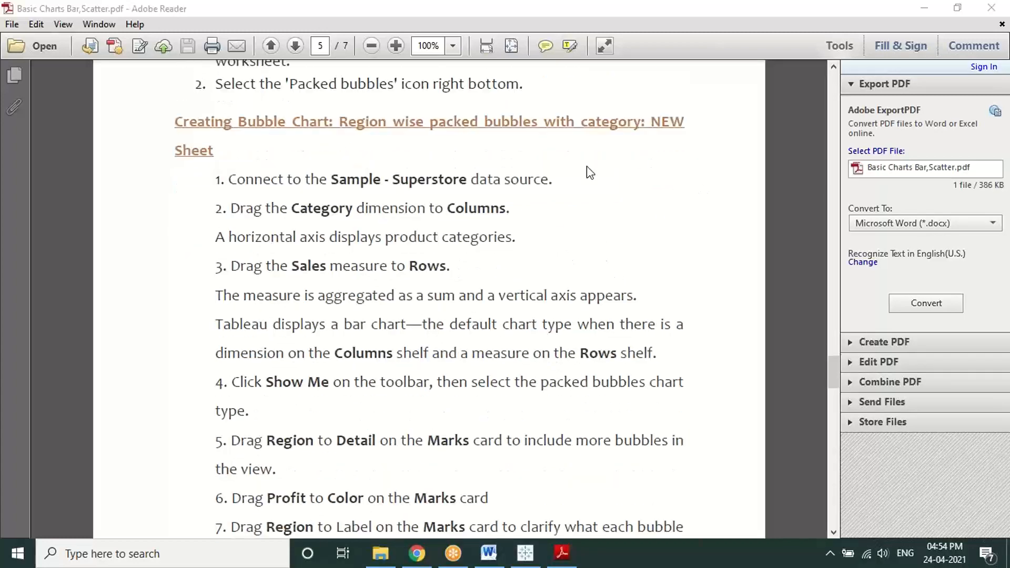
{"action": "left_click", "coordinate": [570, 182]}
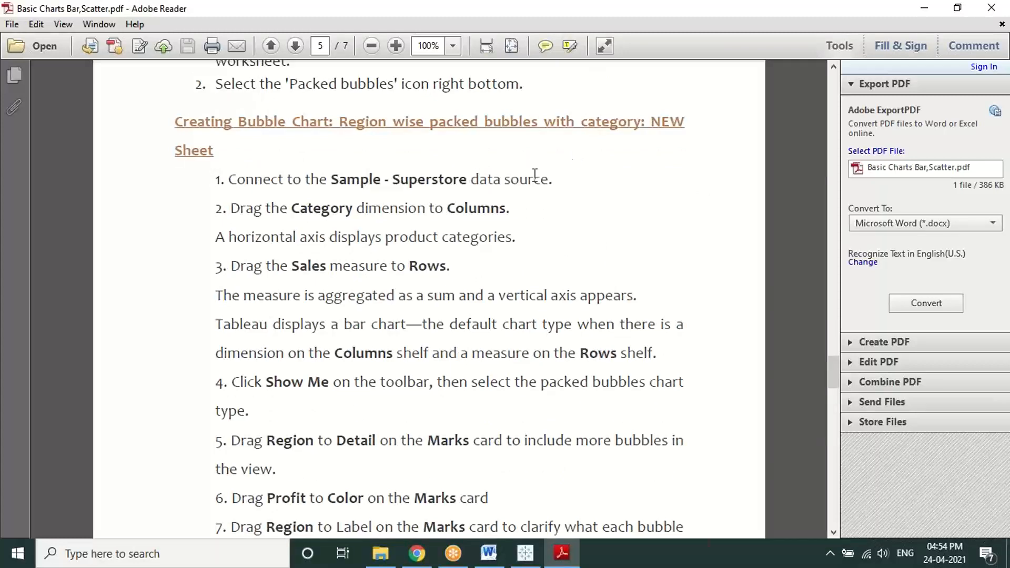
{"action": "left_click_drag", "start_coordinate": [566, 181], "coordinate": [387, 186]}
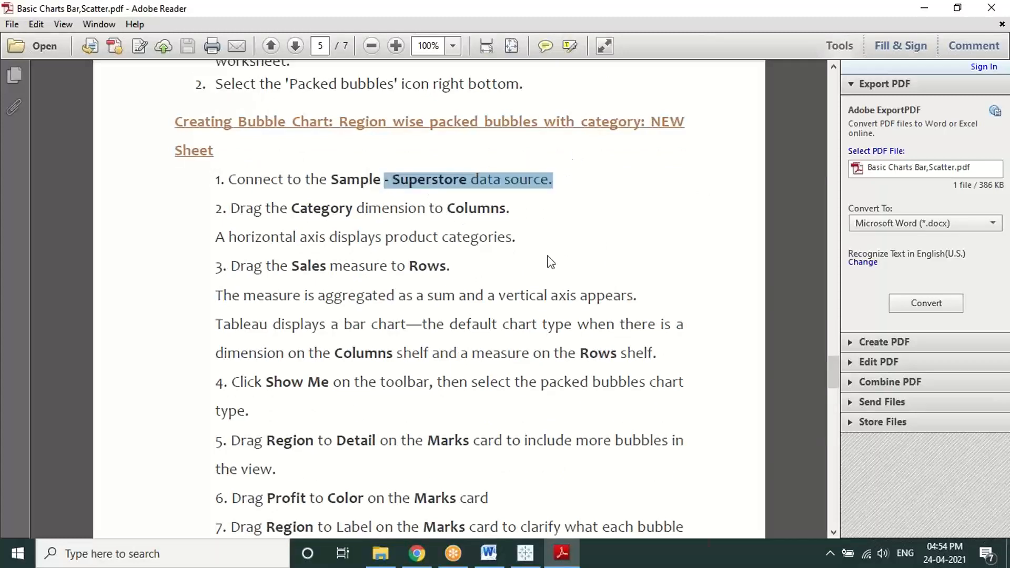
{"action": "scroll", "coordinate": [550, 262], "scroll_direction": "down", "scroll_amount": 1}
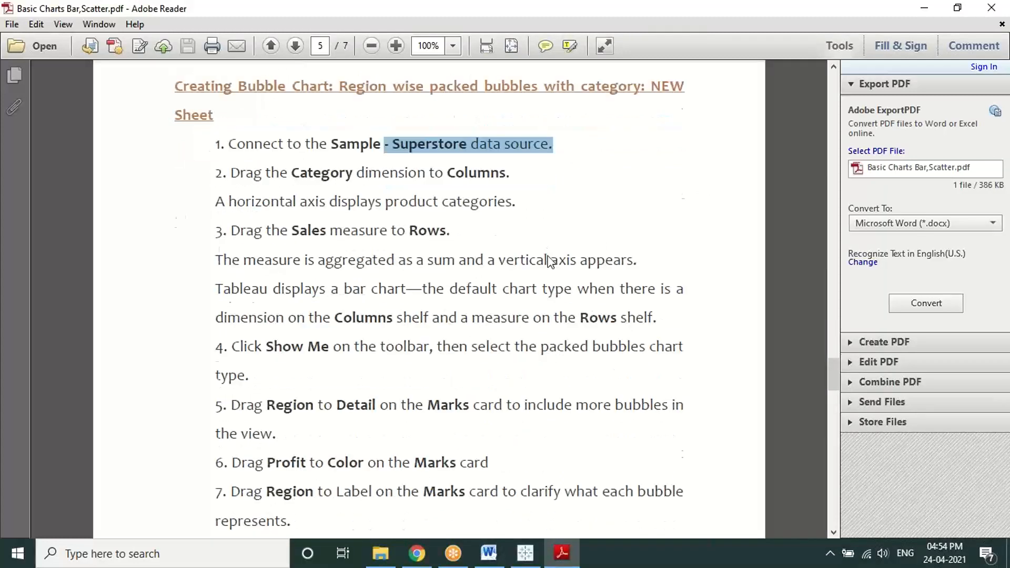
{"action": "scroll", "coordinate": [548, 261], "scroll_direction": "up", "scroll_amount": 3}
{"action": "scroll", "coordinate": [548, 259], "scroll_direction": "down", "scroll_amount": 5}
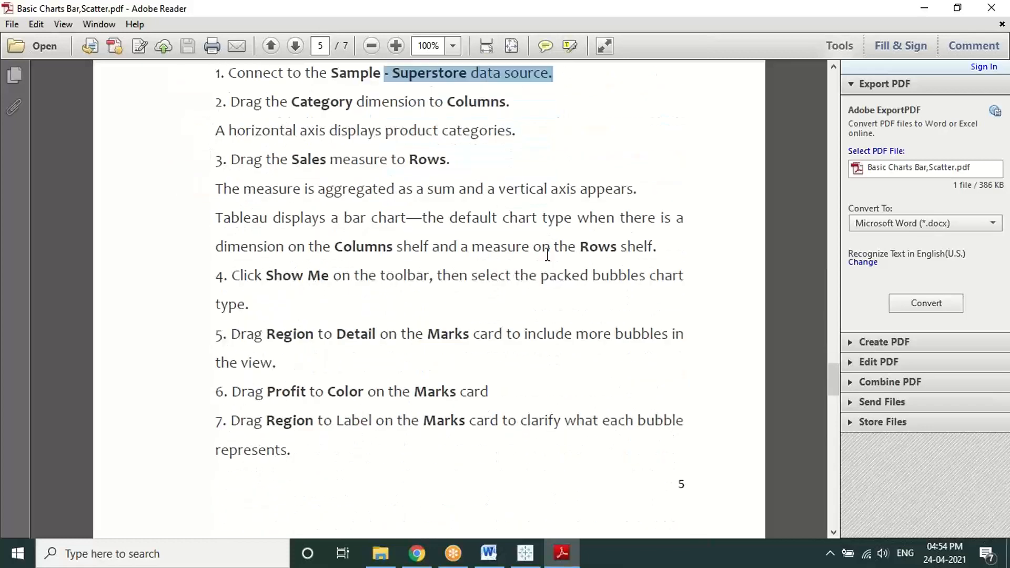
{"action": "scroll", "coordinate": [596, 254], "scroll_direction": "up", "scroll_amount": 1}
{"action": "left_click", "coordinate": [633, 162]}
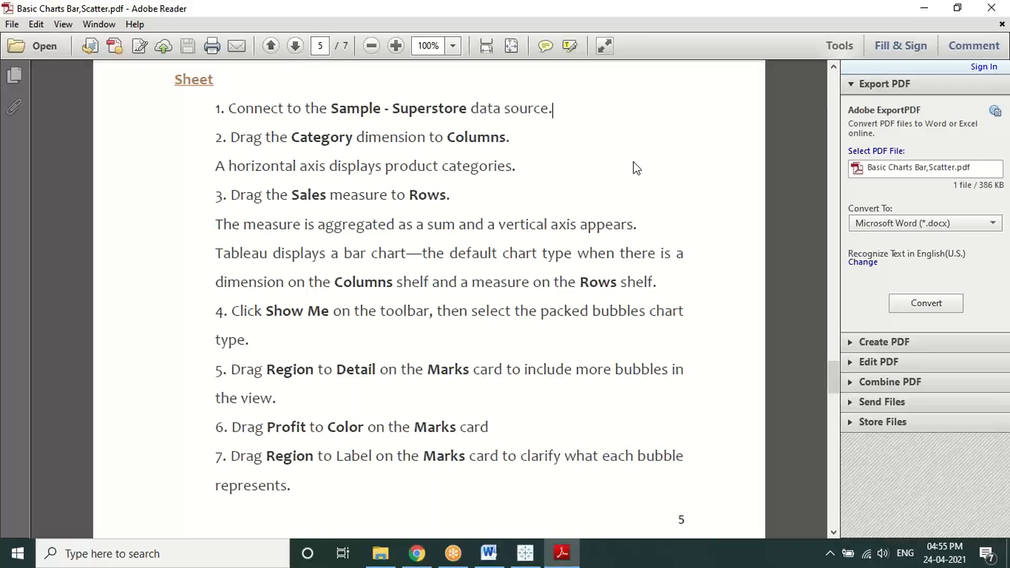
Step: Scroll the PDF to Creating Density Chart, then return to Tableau's Sheet 7 bubble chart
{"action": "left_click", "coordinate": [914, 196]}
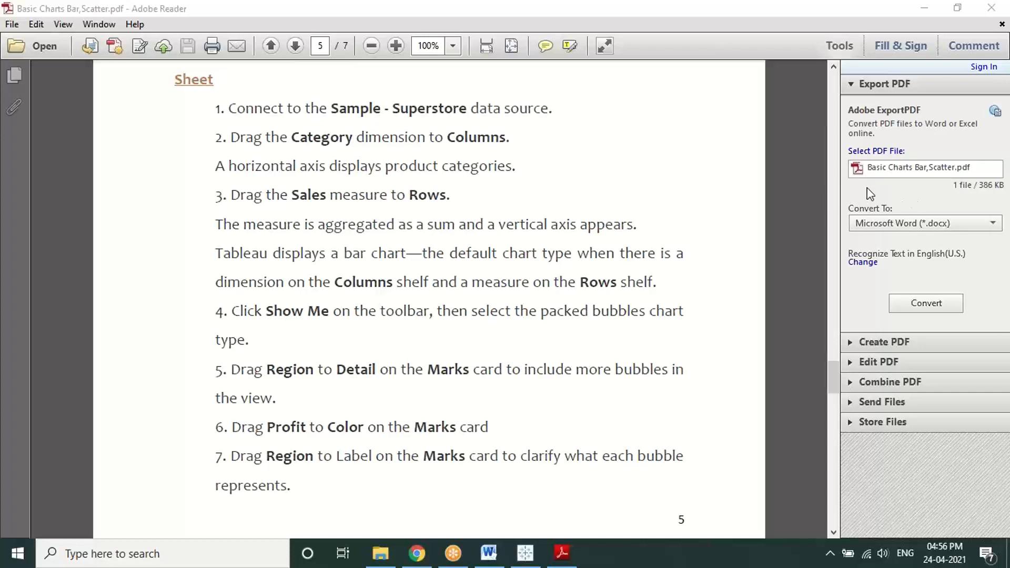
{"action": "scroll", "coordinate": [541, 248], "scroll_direction": "down", "scroll_amount": 10}
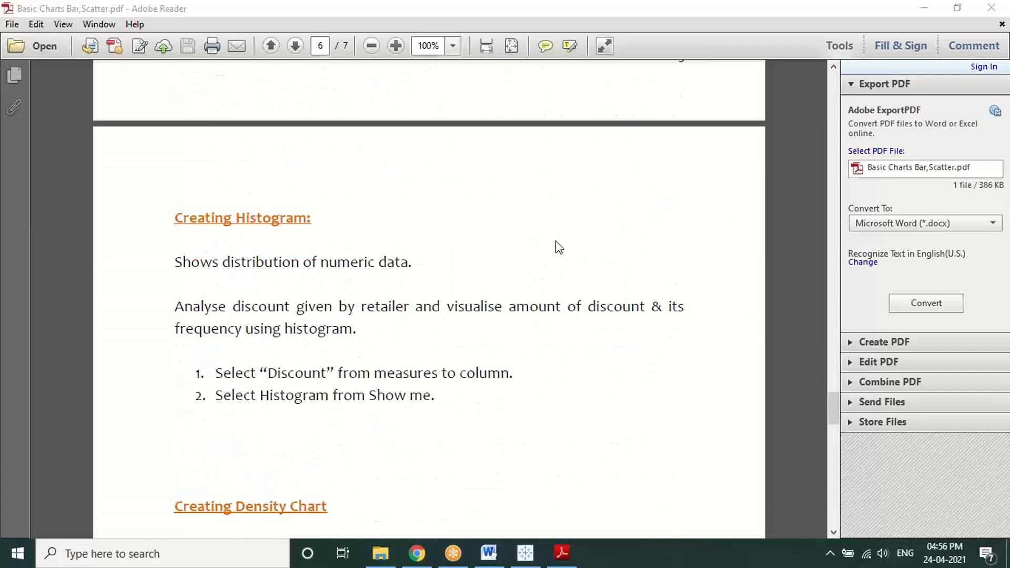
{"action": "scroll", "coordinate": [559, 248], "scroll_direction": "down", "scroll_amount": 1}
{"action": "scroll", "coordinate": [557, 242], "scroll_direction": "down", "scroll_amount": 1}
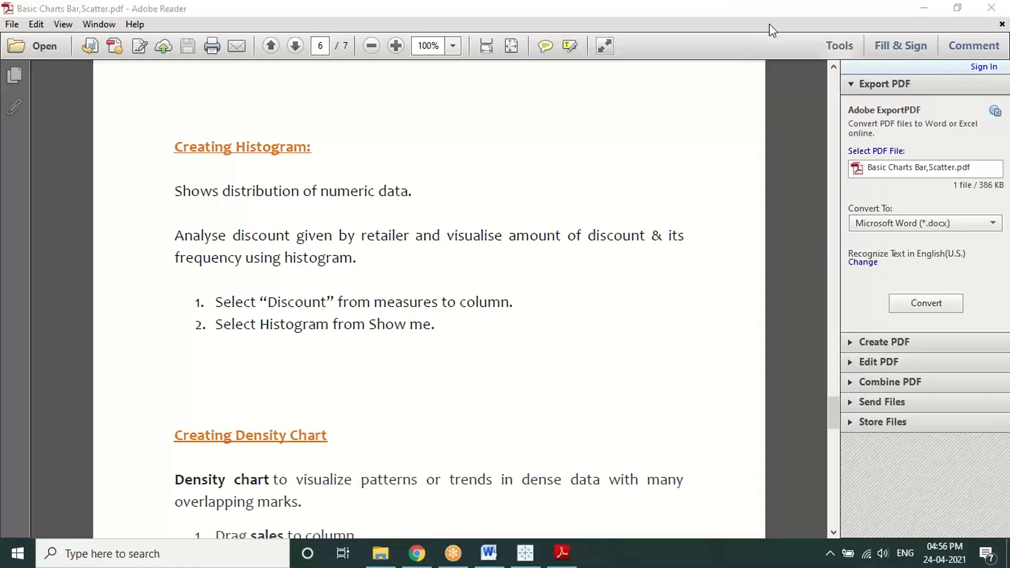
{"action": "left_click", "coordinate": [524, 552]}
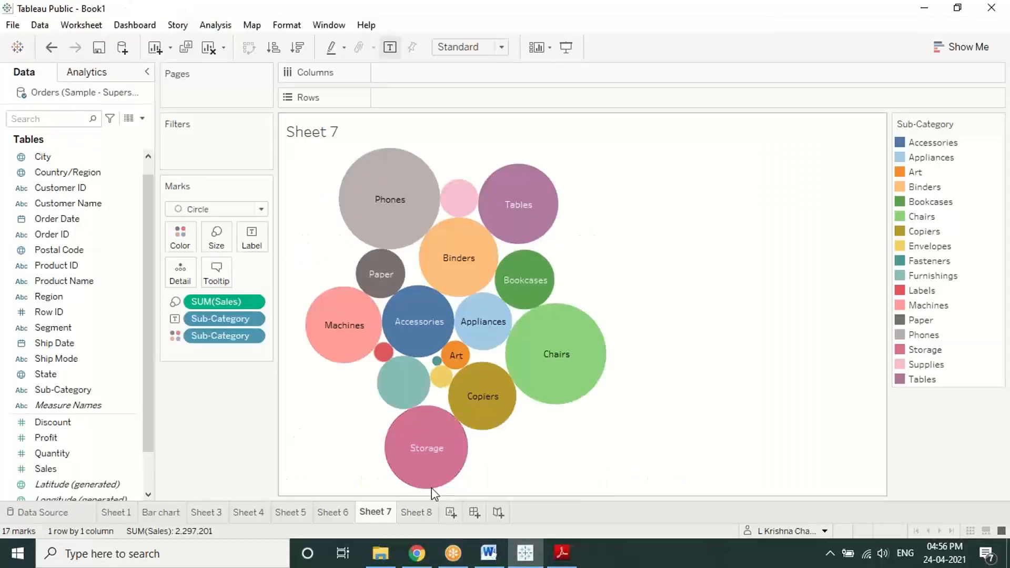
Step: On Sheet 8, select the Discount field and bring up Show Me to chart it as a histogram
{"action": "left_click", "coordinate": [427, 513]}
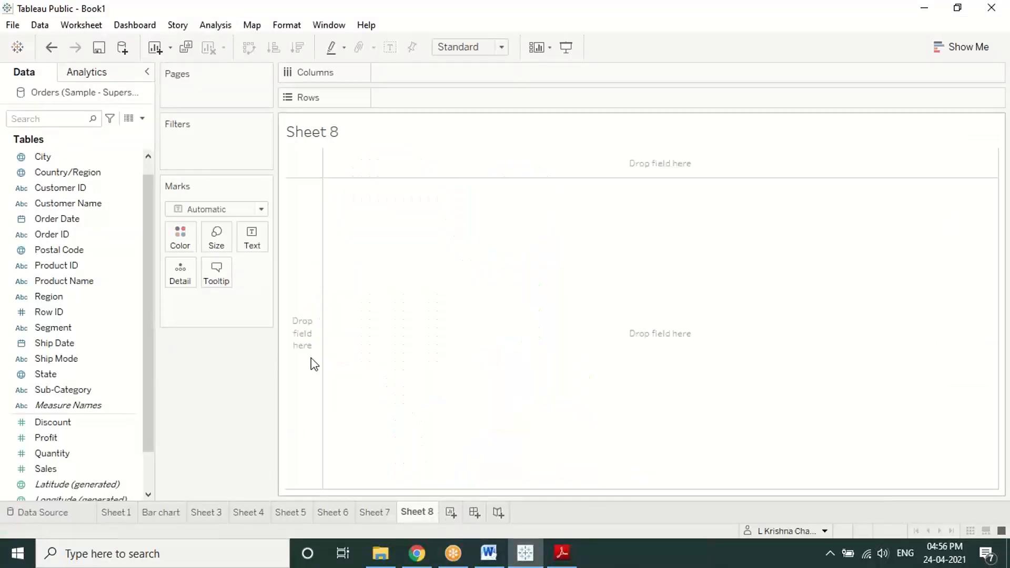
{"action": "left_click", "coordinate": [561, 554]}
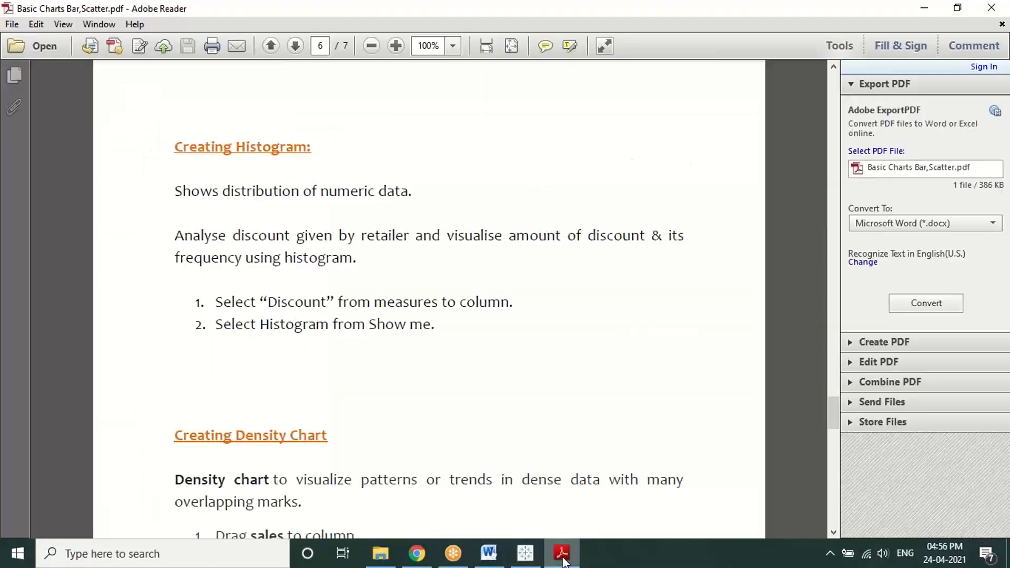
{"action": "left_click", "coordinate": [562, 557]}
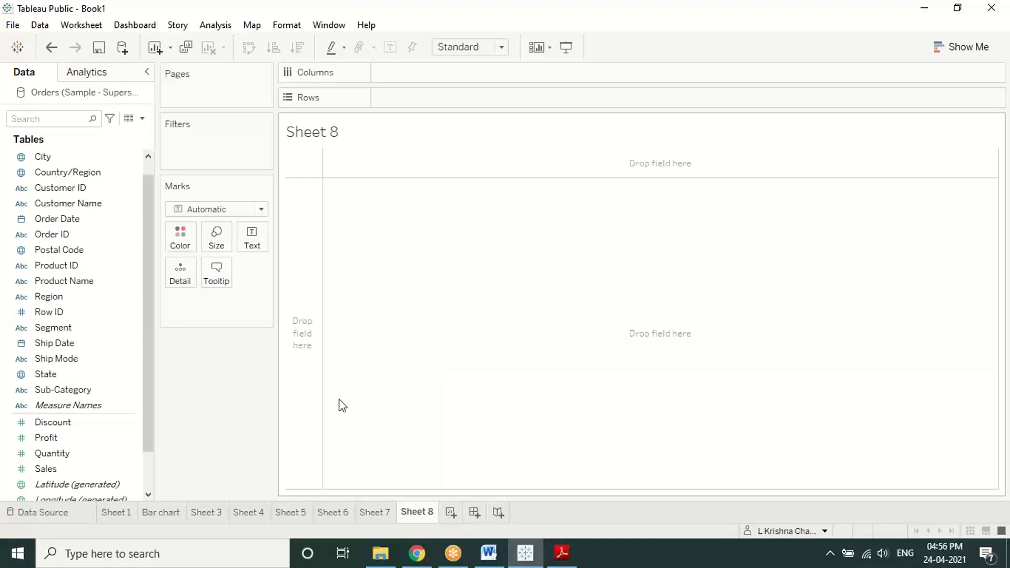
{"action": "left_click", "coordinate": [102, 366]}
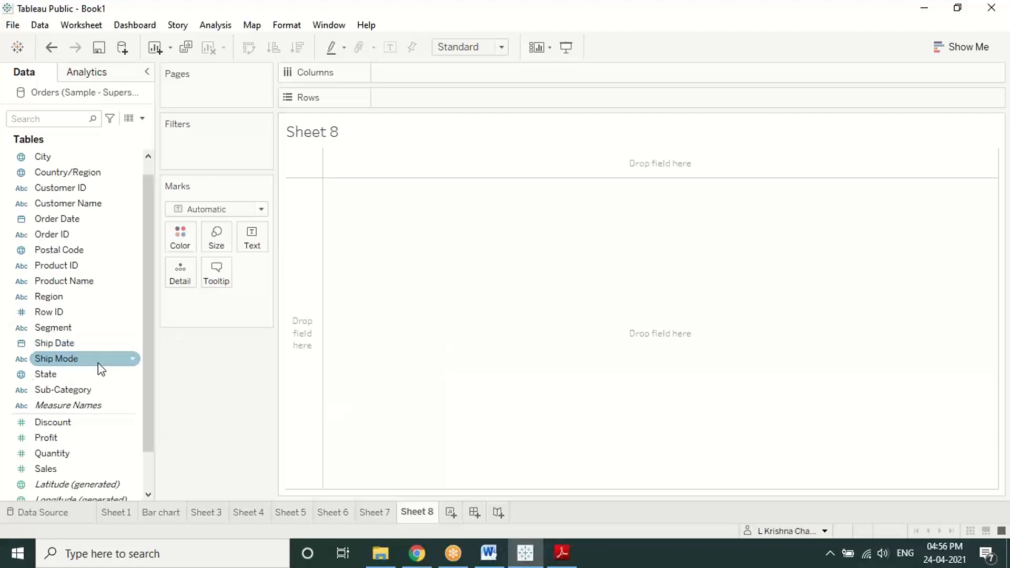
{"action": "left_click", "coordinate": [62, 426]}
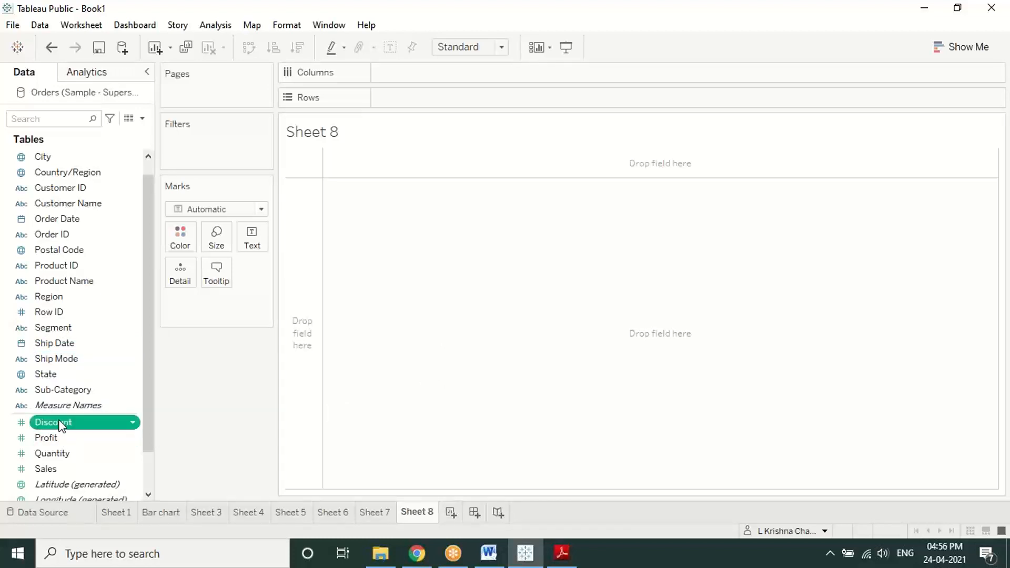
{"action": "left_click", "coordinate": [61, 426]}
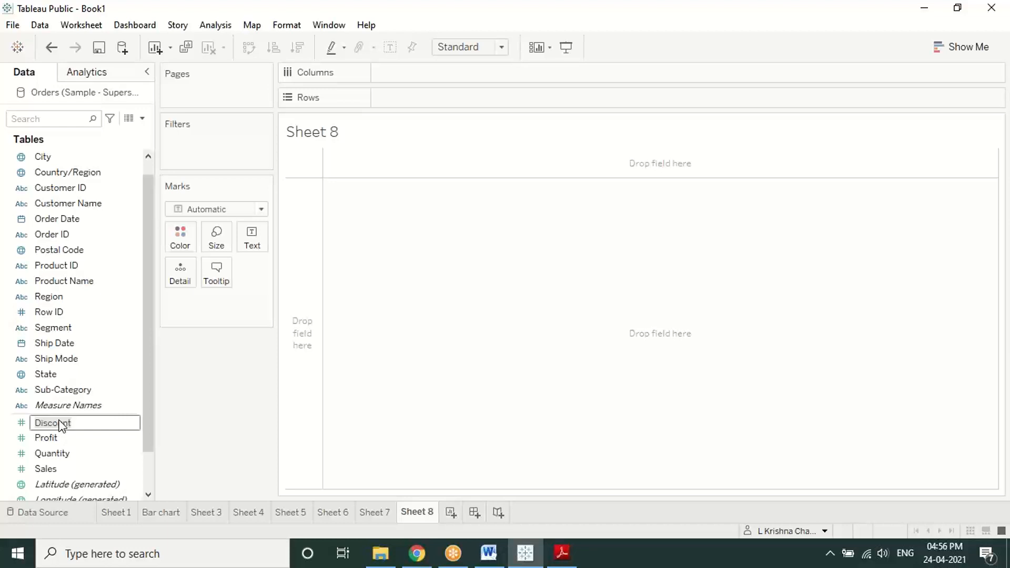
{"action": "left_click", "coordinate": [108, 438]}
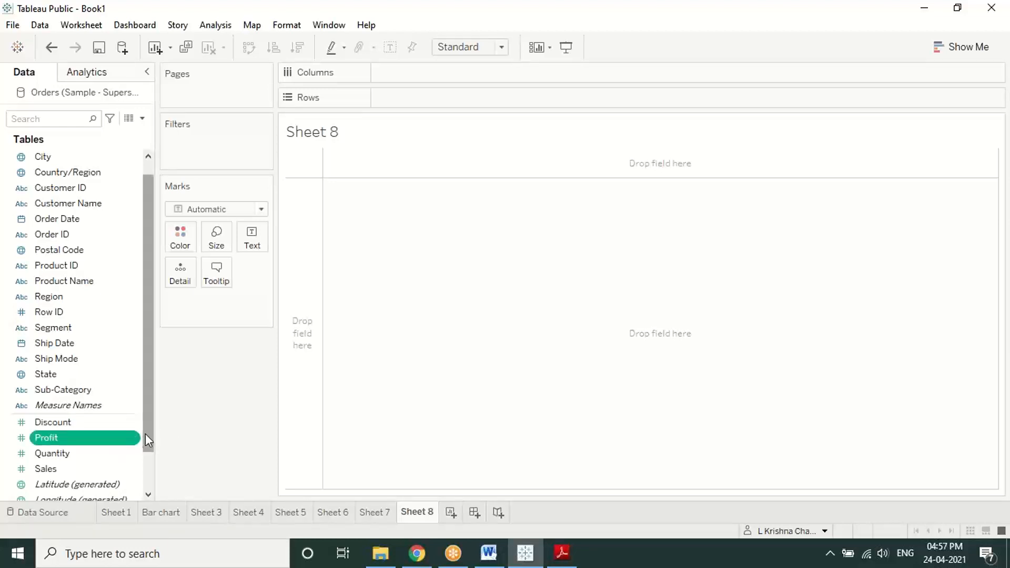
{"action": "left_click", "coordinate": [116, 422]}
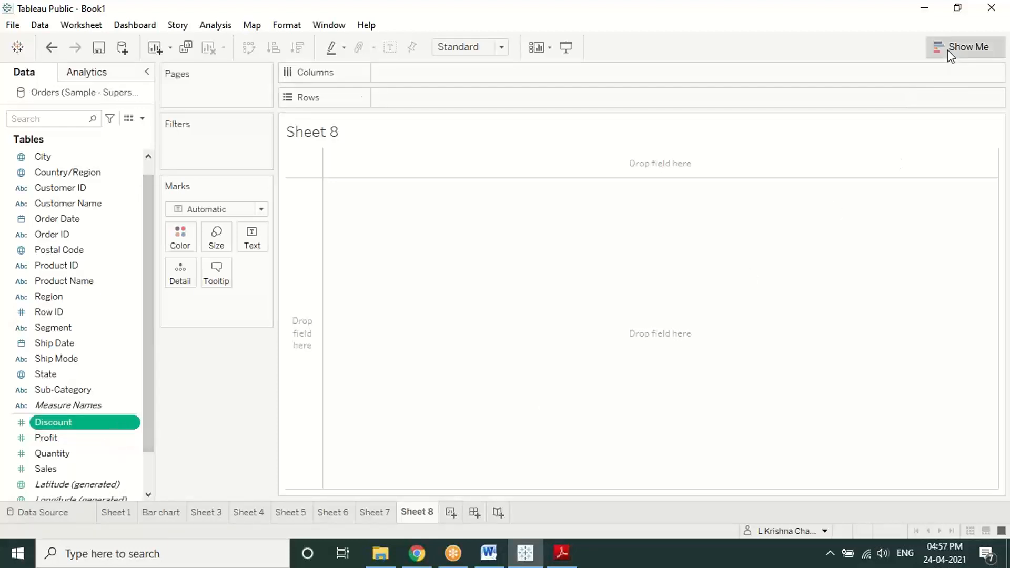
{"action": "left_click", "coordinate": [960, 47]}
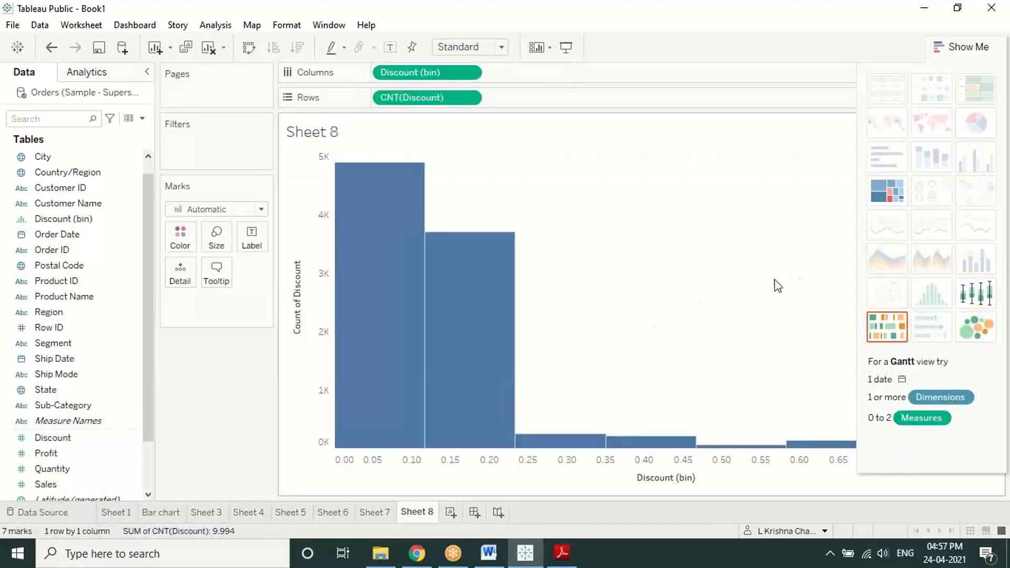
Step: Check the histogram's summary and full underlying data, then bring up the Discount (bin) axis options
{"action": "left_click", "coordinate": [654, 480]}
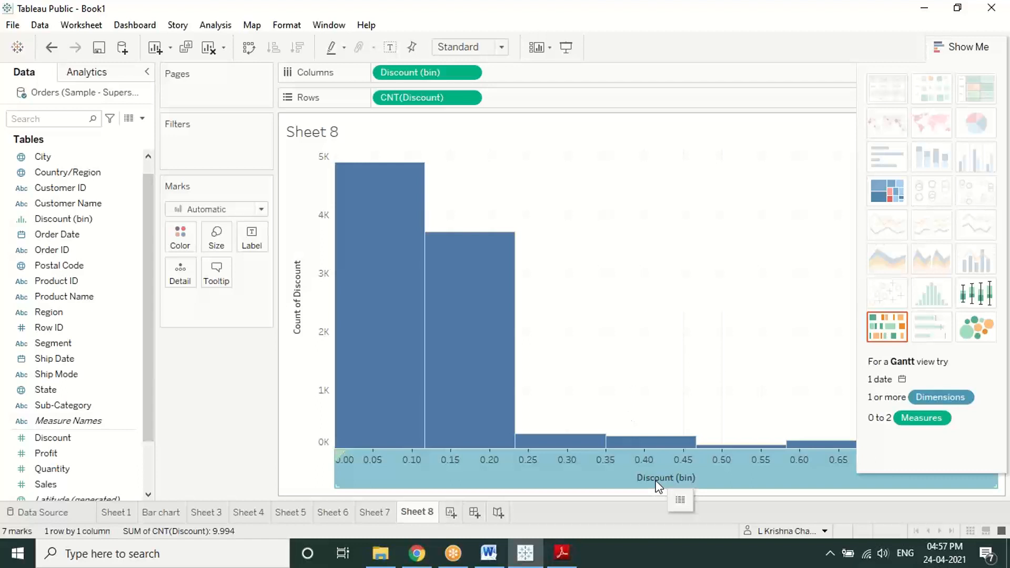
{"action": "left_click", "coordinate": [677, 501]}
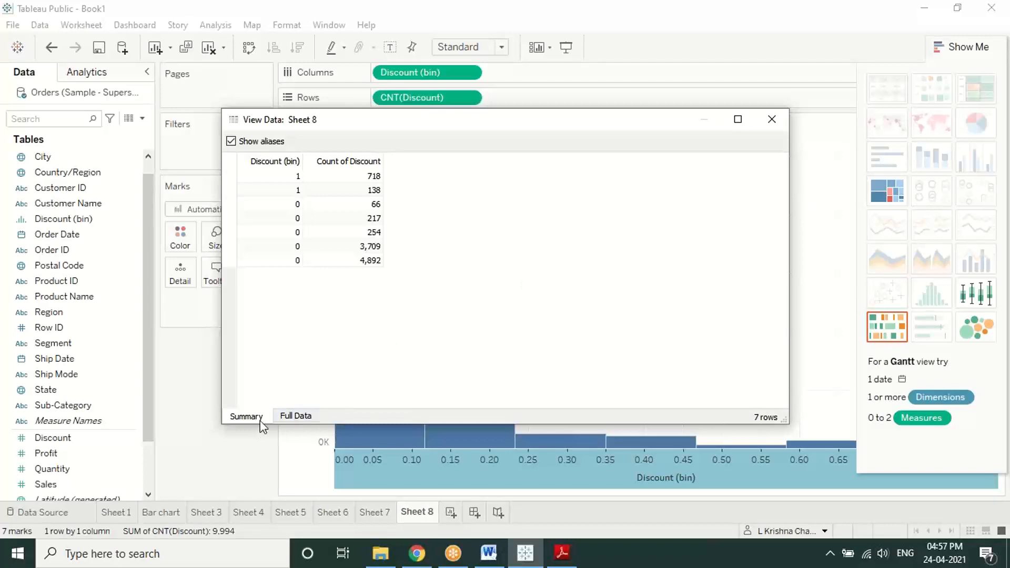
{"action": "left_click", "coordinate": [294, 416]}
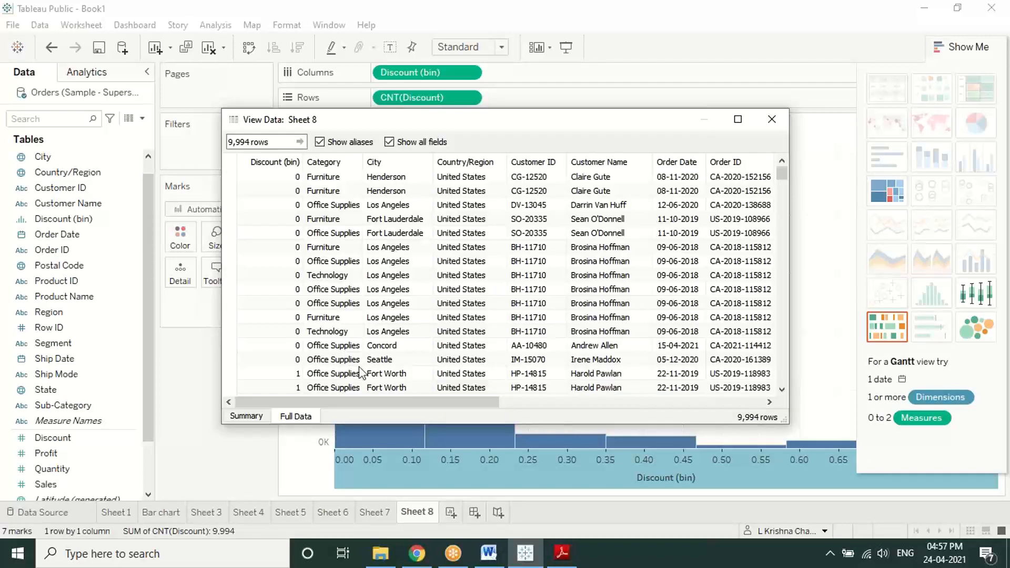
{"action": "left_click", "coordinate": [771, 124]}
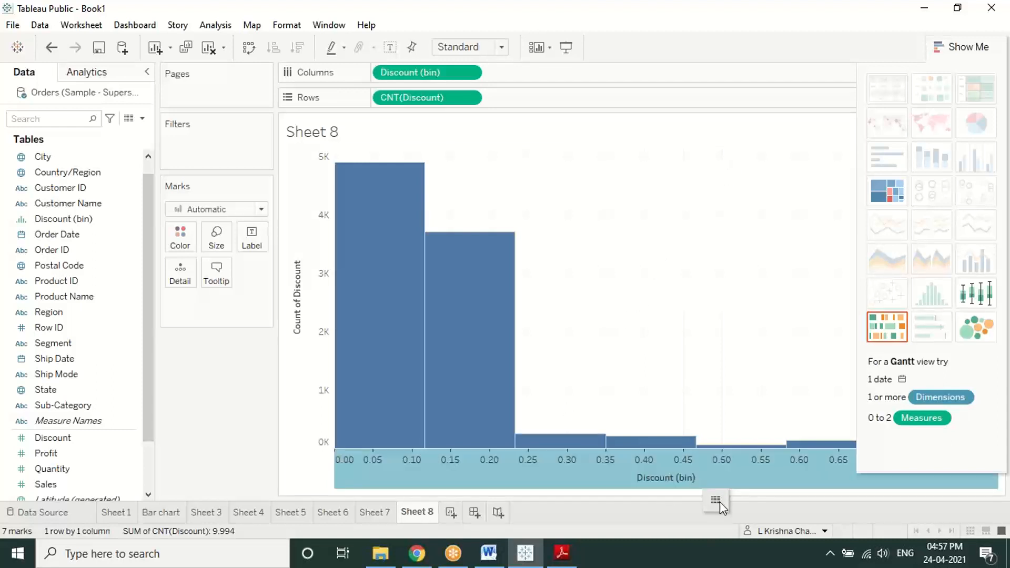
{"action": "left_click", "coordinate": [716, 501]}
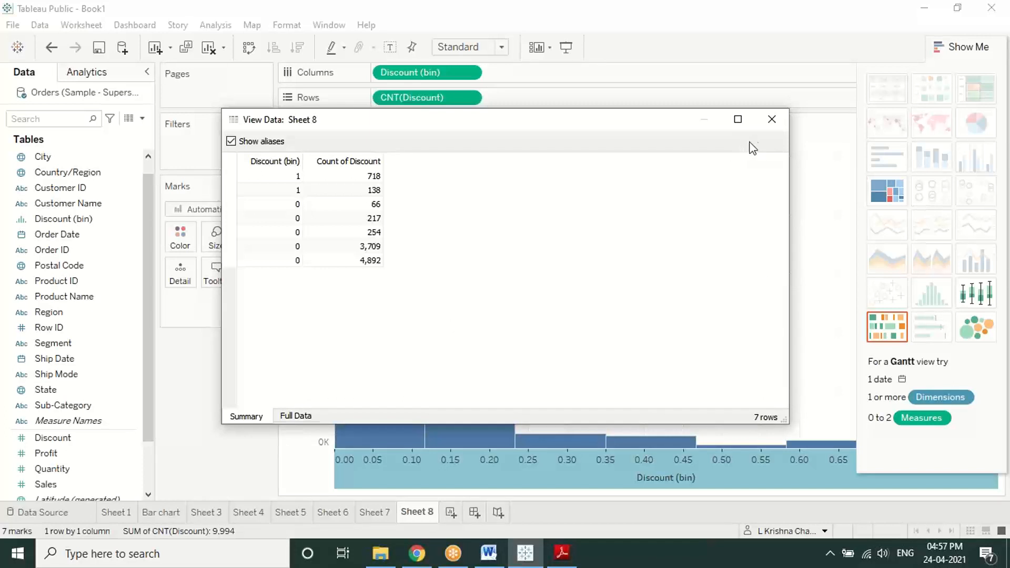
{"action": "left_click", "coordinate": [771, 119]}
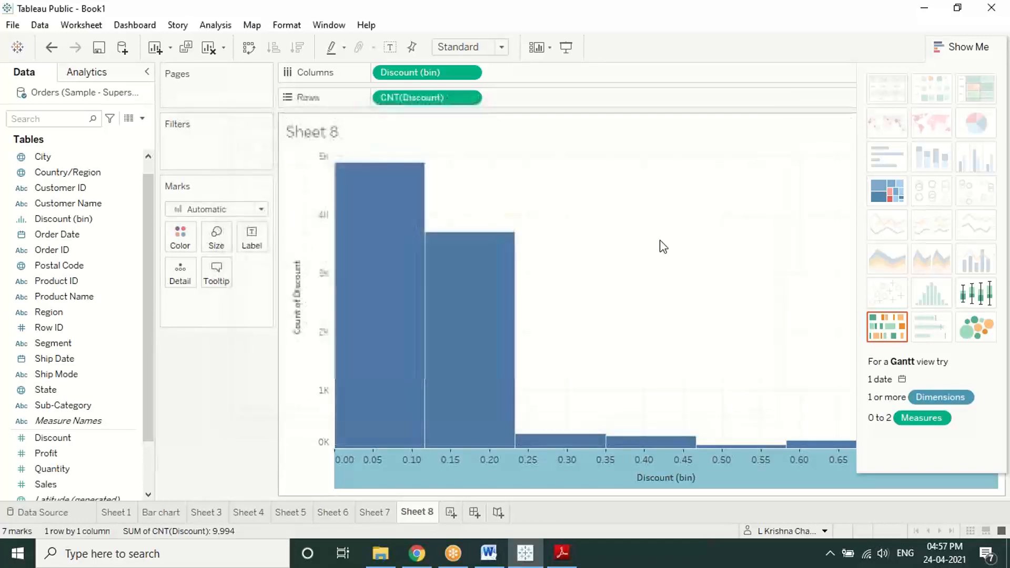
{"action": "right_click", "coordinate": [416, 472]}
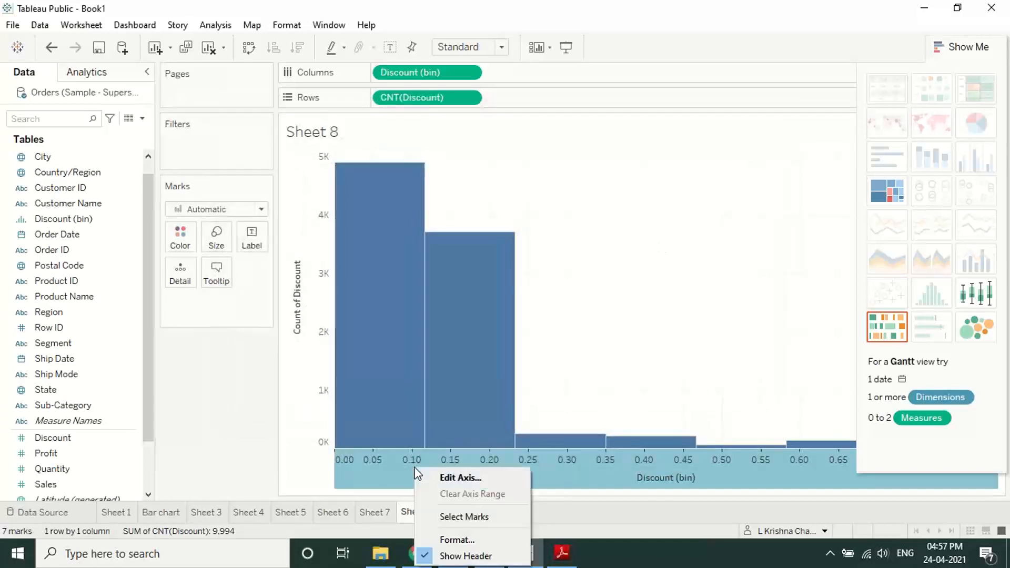
Step: Give the Discount (bin) axis a fixed range ending at 1 and a logarithmic scale
{"action": "left_click", "coordinate": [460, 480]}
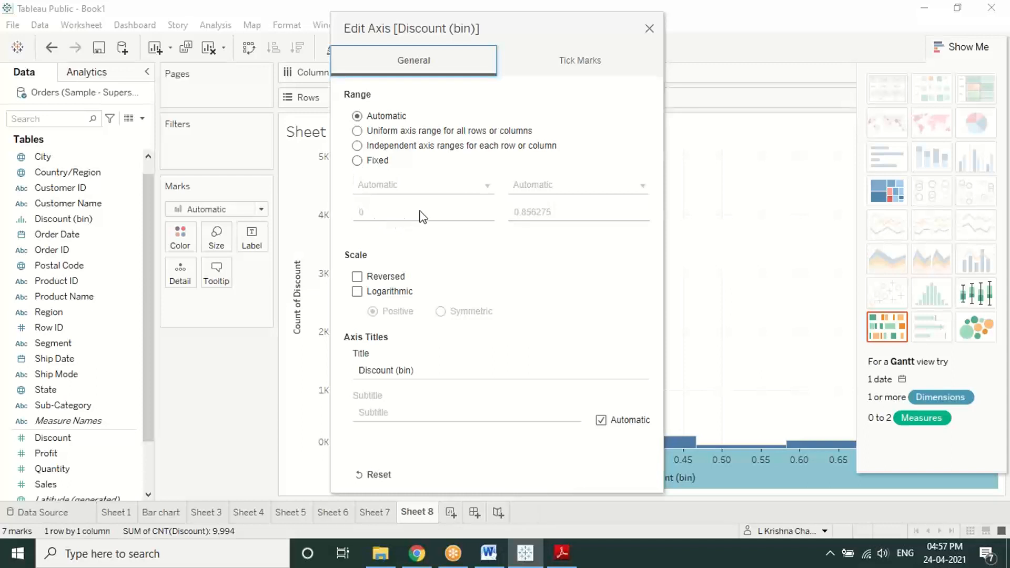
{"action": "left_click", "coordinate": [601, 74]}
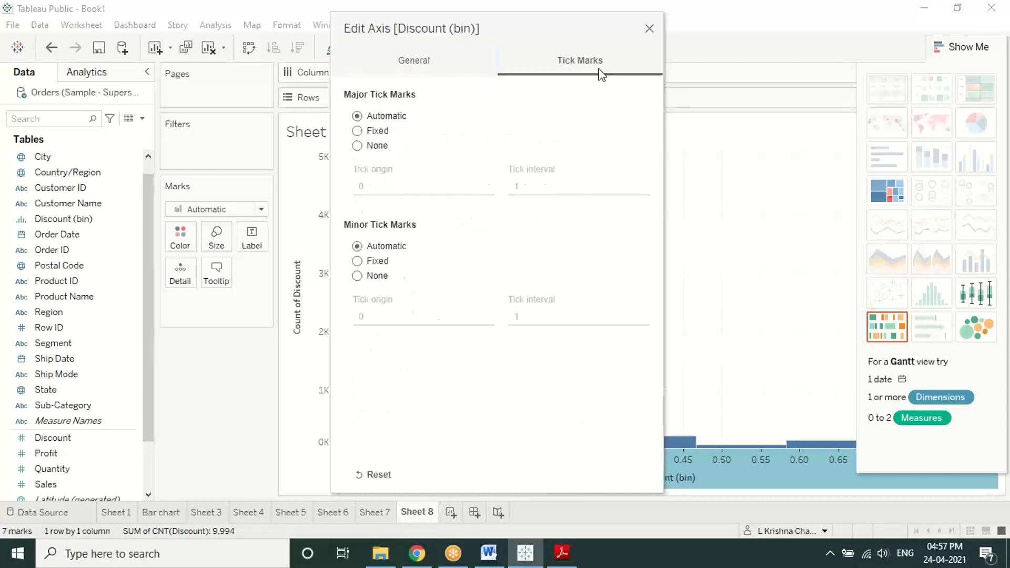
{"action": "left_click", "coordinate": [411, 62]}
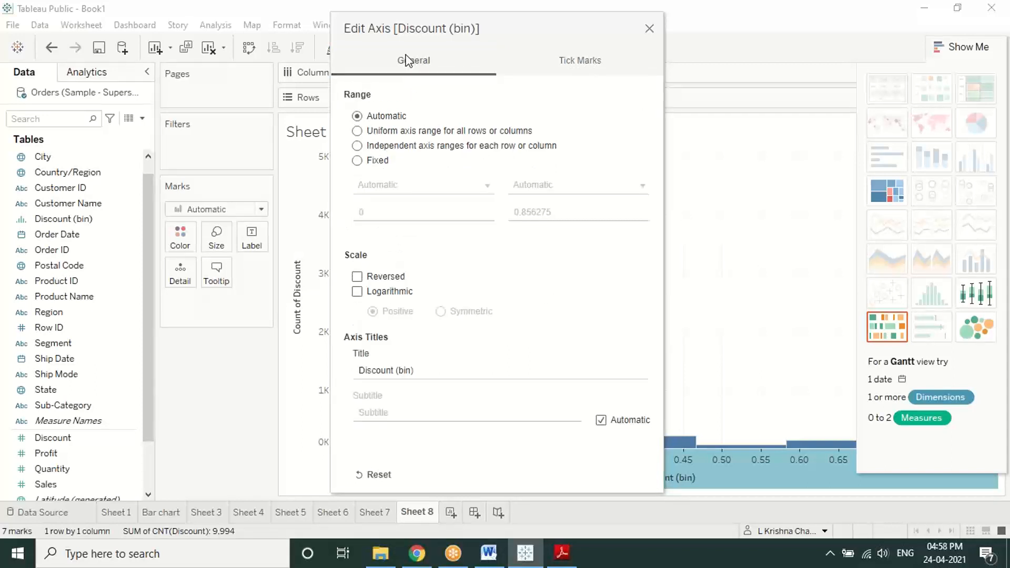
{"action": "left_click", "coordinate": [358, 160]}
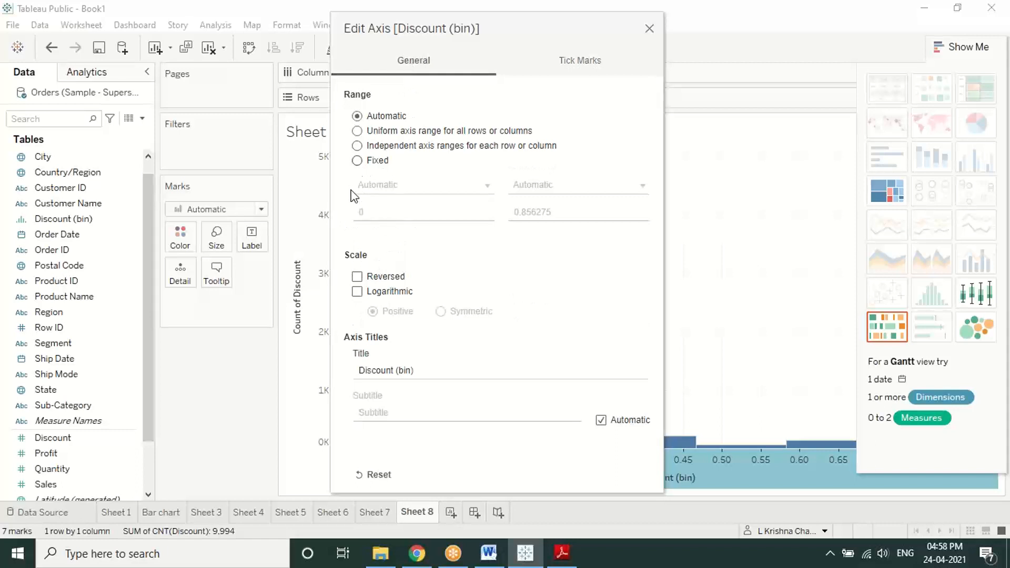
{"action": "left_click", "coordinate": [588, 216]}
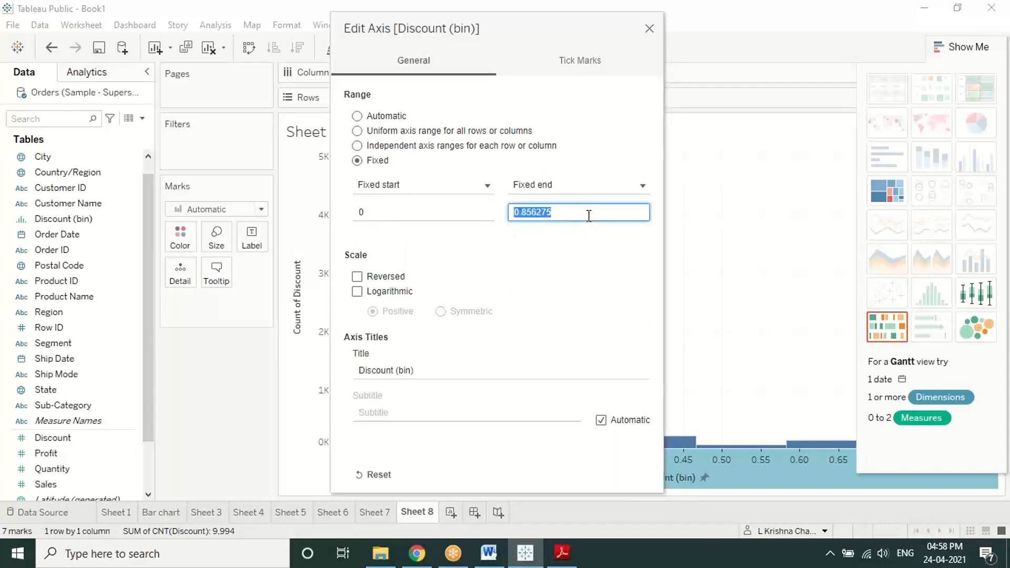
{"action": "type", "text": "1"}
{"action": "left_click", "coordinate": [581, 297]}
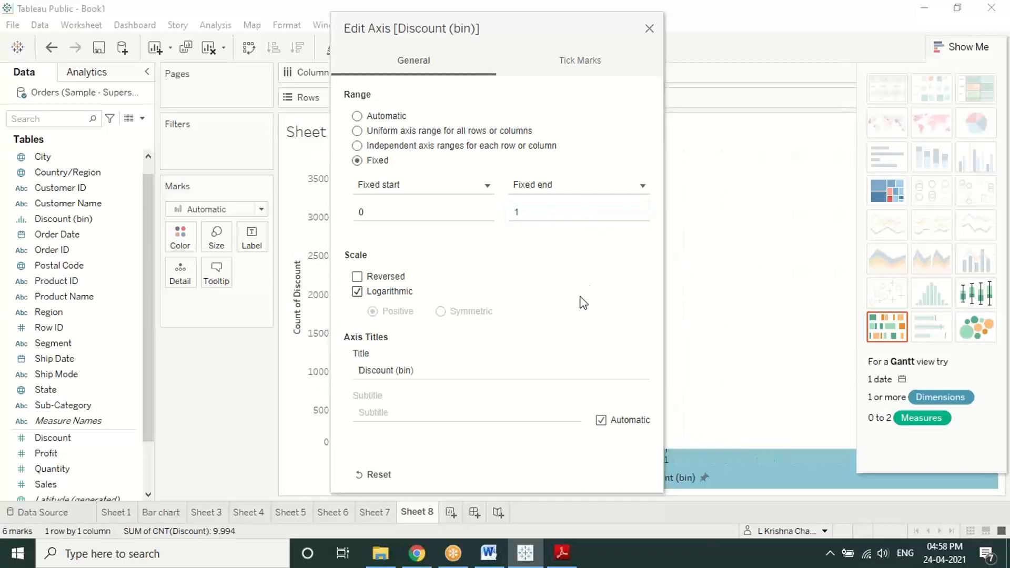
{"action": "left_click", "coordinate": [648, 28]}
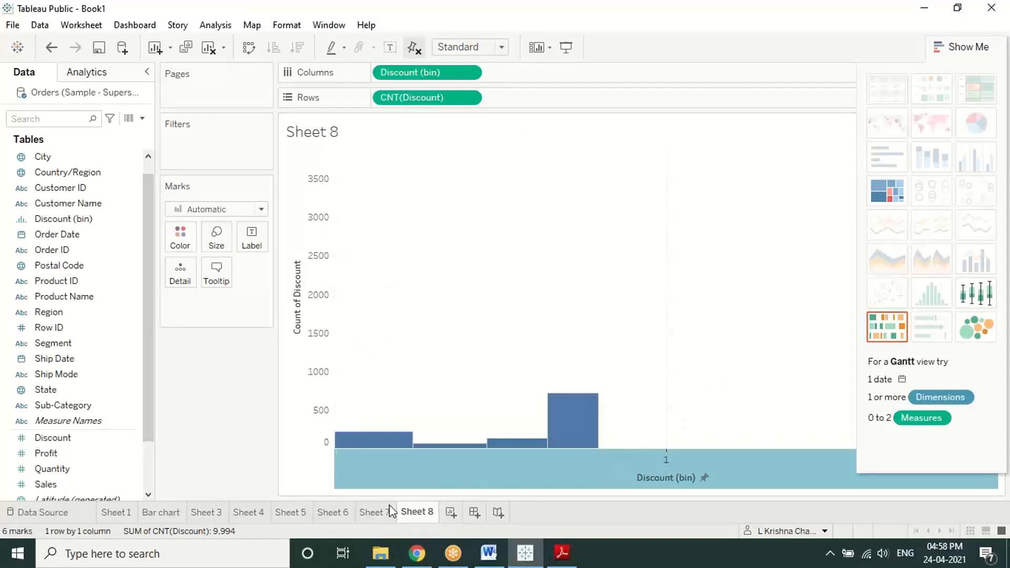
Step: Reopen the Discount (bin) axis settings and switch its range to Fixed
{"action": "right_click", "coordinate": [339, 456]}
{"action": "left_click", "coordinate": [361, 469]}
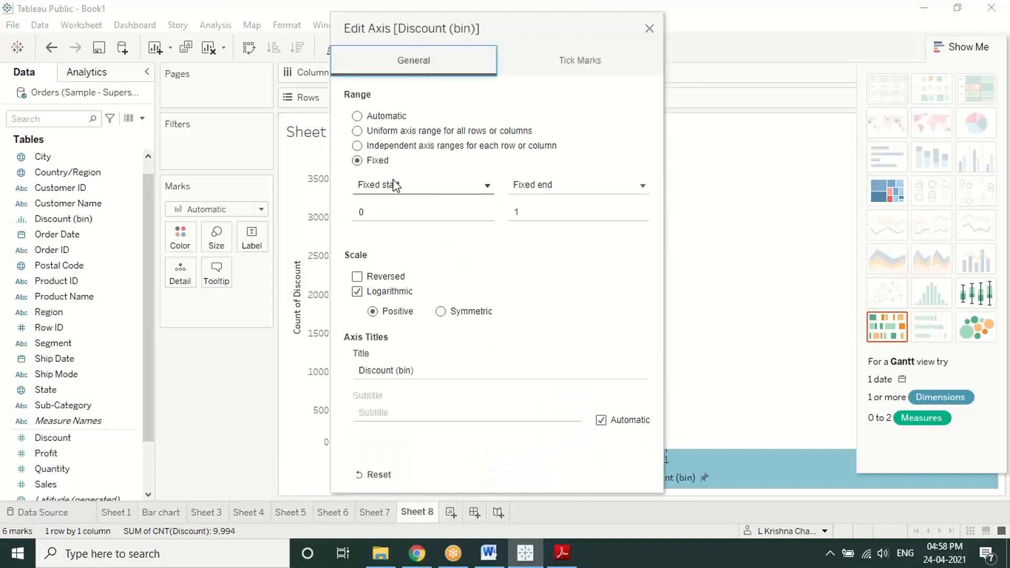
{"action": "left_click", "coordinate": [383, 119]}
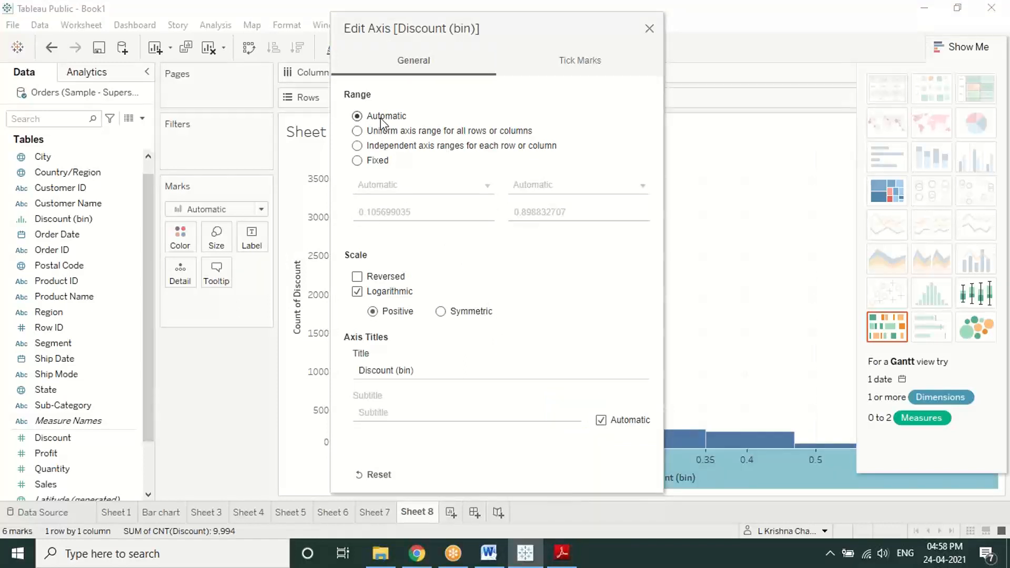
{"action": "left_click", "coordinate": [389, 164]}
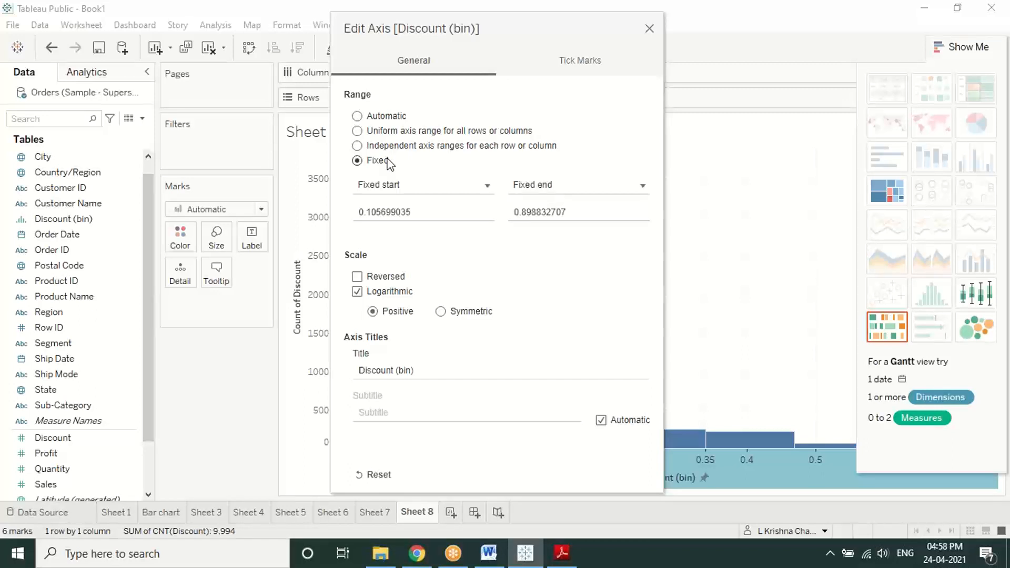
{"action": "left_click", "coordinate": [387, 116]}
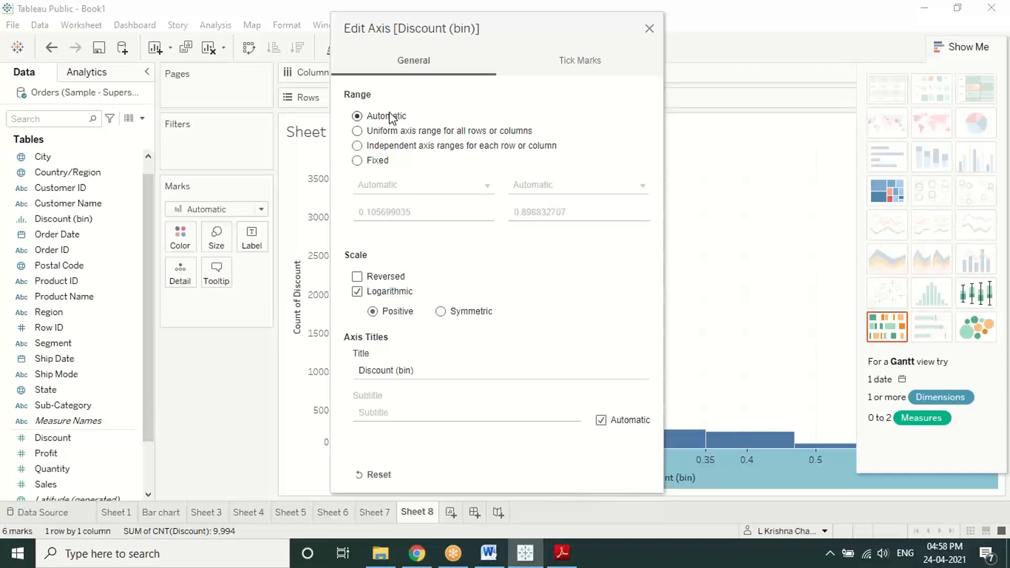
{"action": "left_click", "coordinate": [382, 163]}
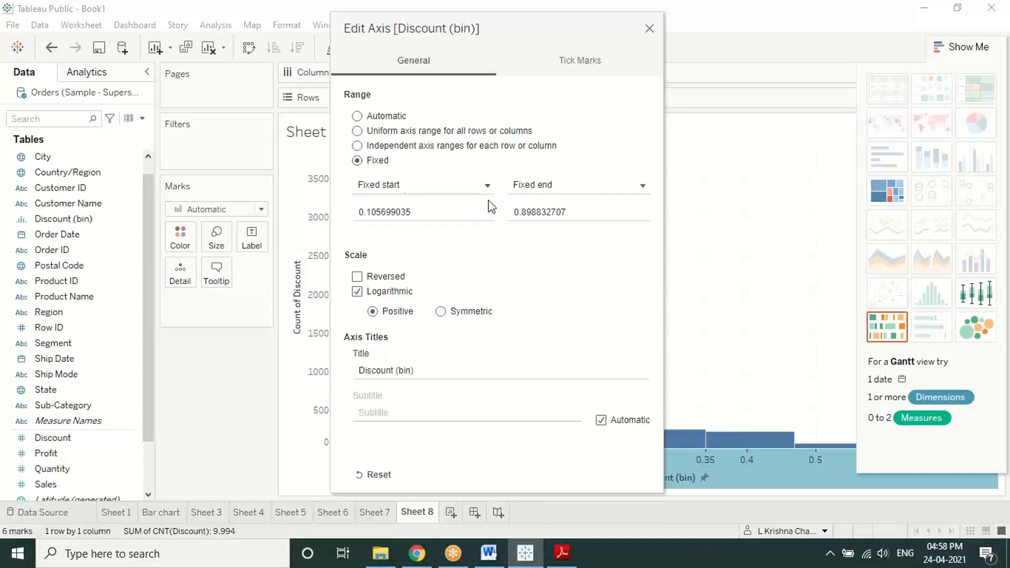
Step: Enter a fixed start of 0 and a fixed end of 10, keeping Logarithmic
{"action": "double_click", "coordinate": [480, 213]}
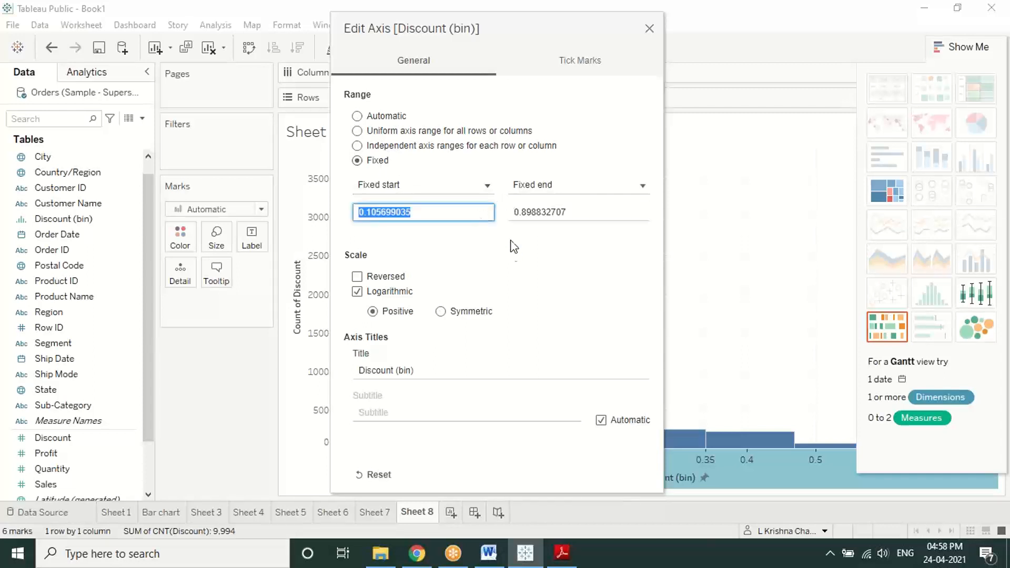
{"action": "type", "text": "10"}
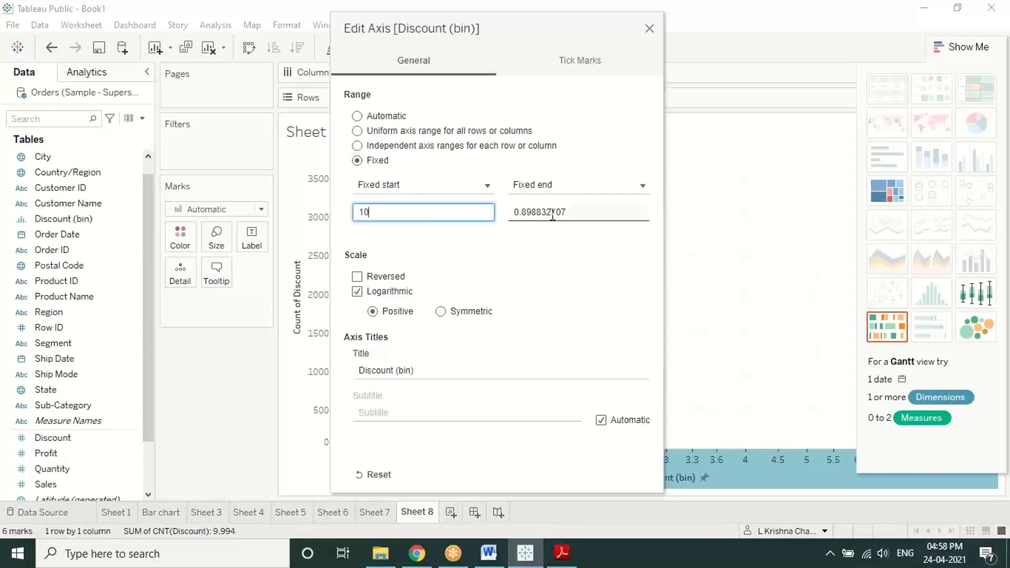
{"action": "key", "text": "BackSpace"}
{"action": "key", "text": "BackSpace"}
{"action": "type", "text": "0"}
{"action": "double_click", "coordinate": [539, 217]}
{"action": "type", "text": "10"}
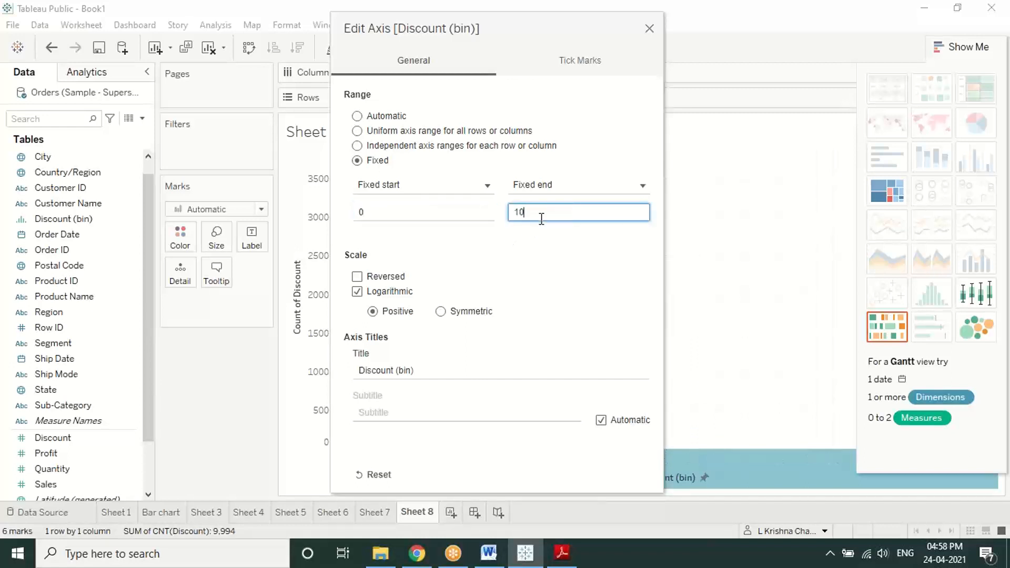
{"action": "left_click", "coordinate": [551, 258]}
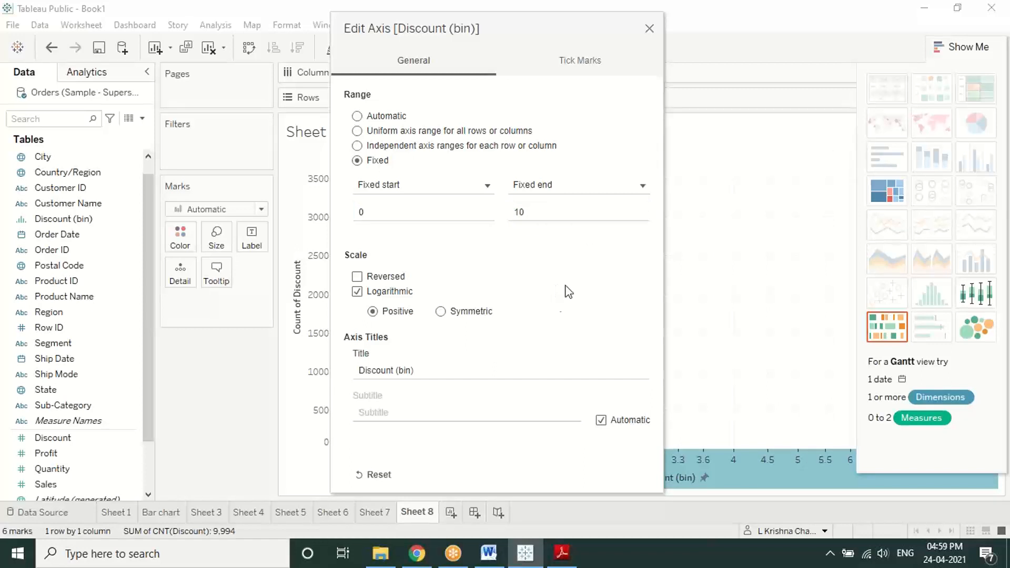
{"action": "left_click", "coordinate": [649, 29]}
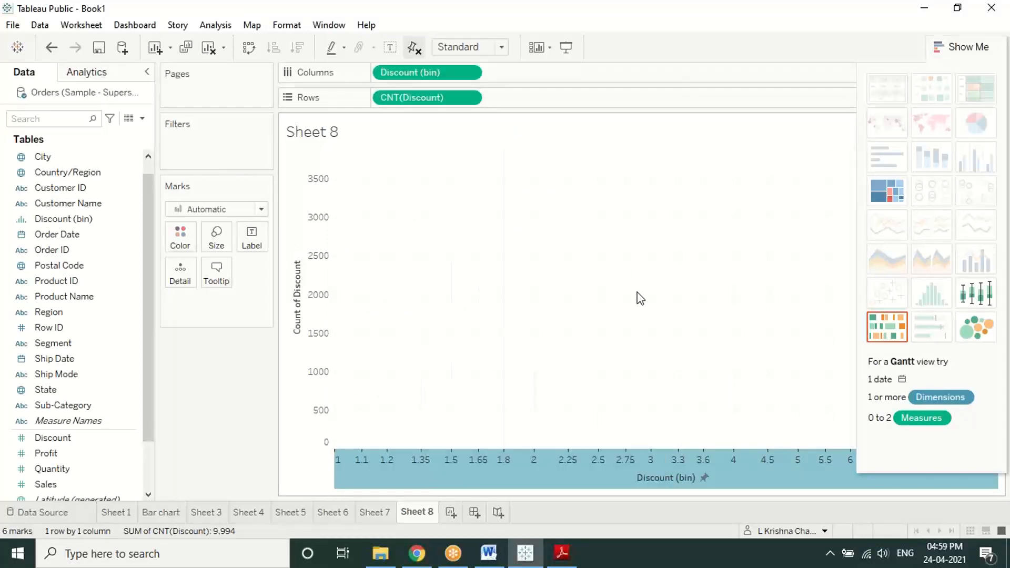
Step: Collapse the Show Me panel and bring up the Discount (bin) axis context menu
{"action": "left_click", "coordinate": [942, 47]}
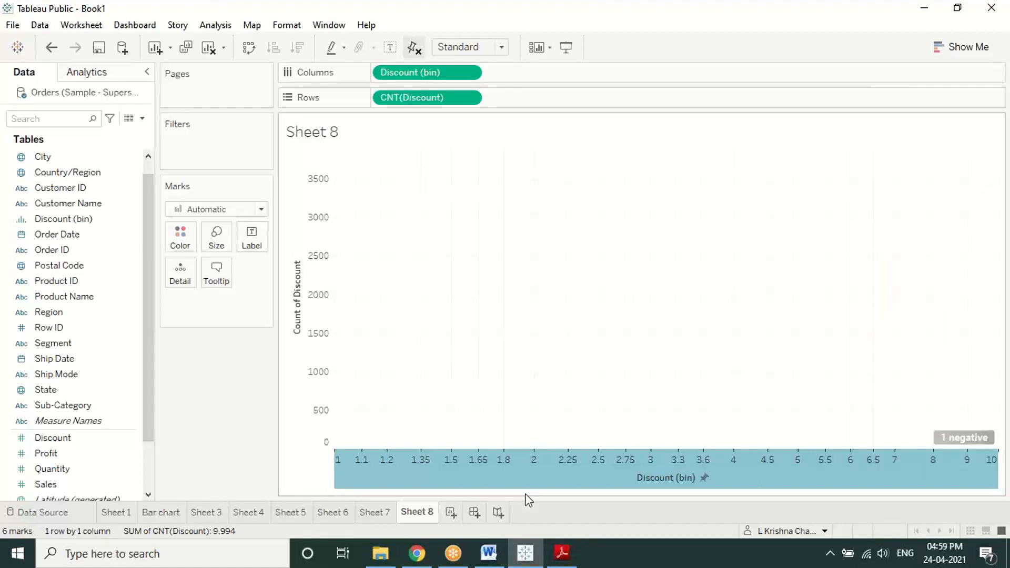
{"action": "right_click", "coordinate": [336, 451]}
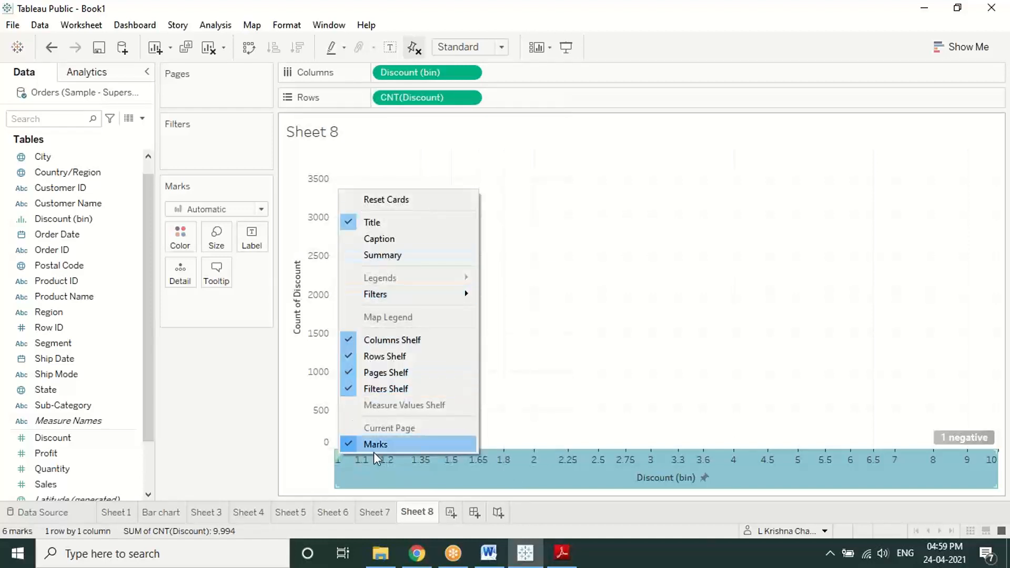
{"action": "left_click", "coordinate": [352, 471]}
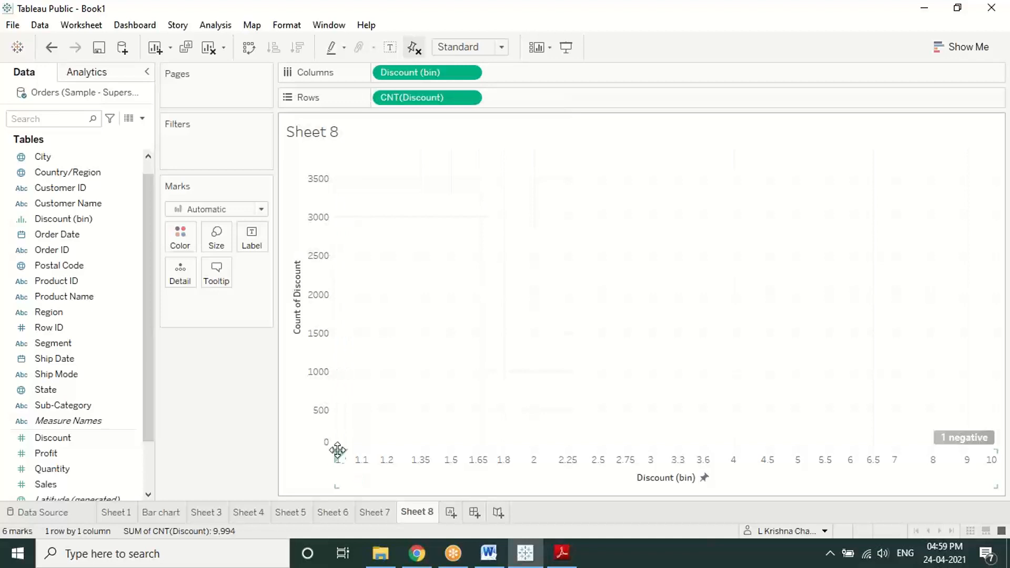
{"action": "right_click", "coordinate": [338, 456]}
{"action": "left_click", "coordinate": [348, 476]}
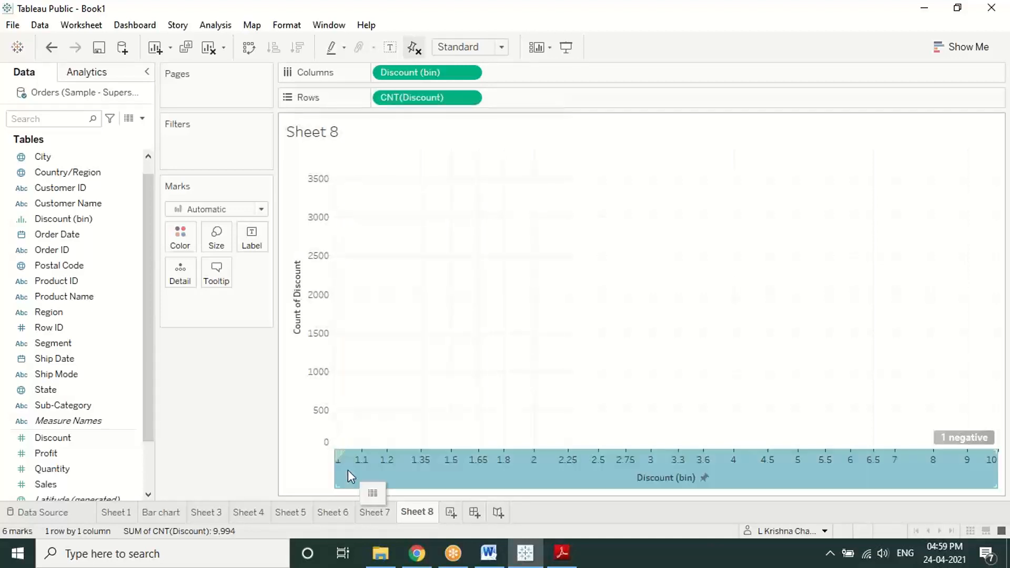
{"action": "right_click", "coordinate": [342, 459]}
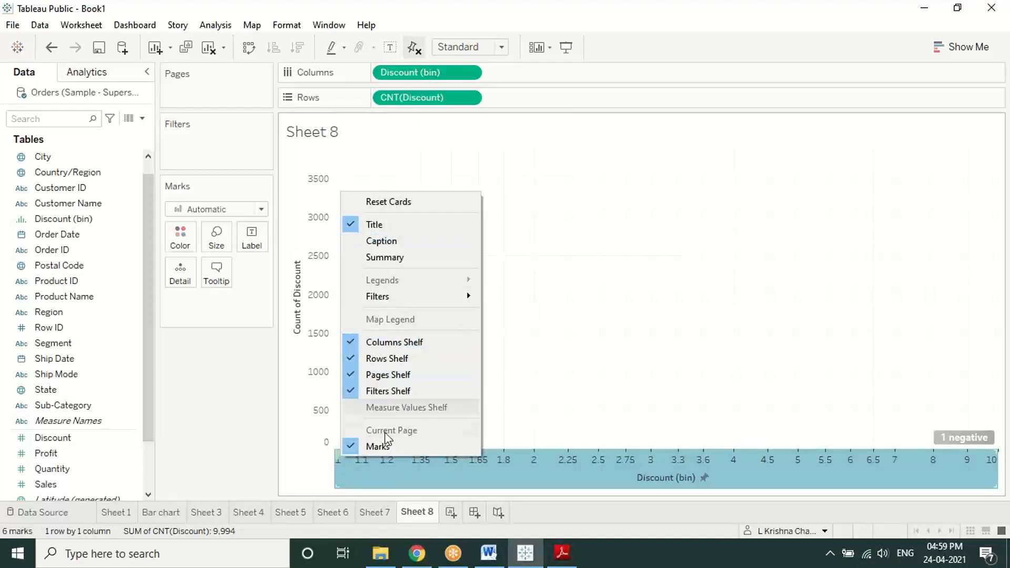
{"action": "left_click", "coordinate": [351, 475]}
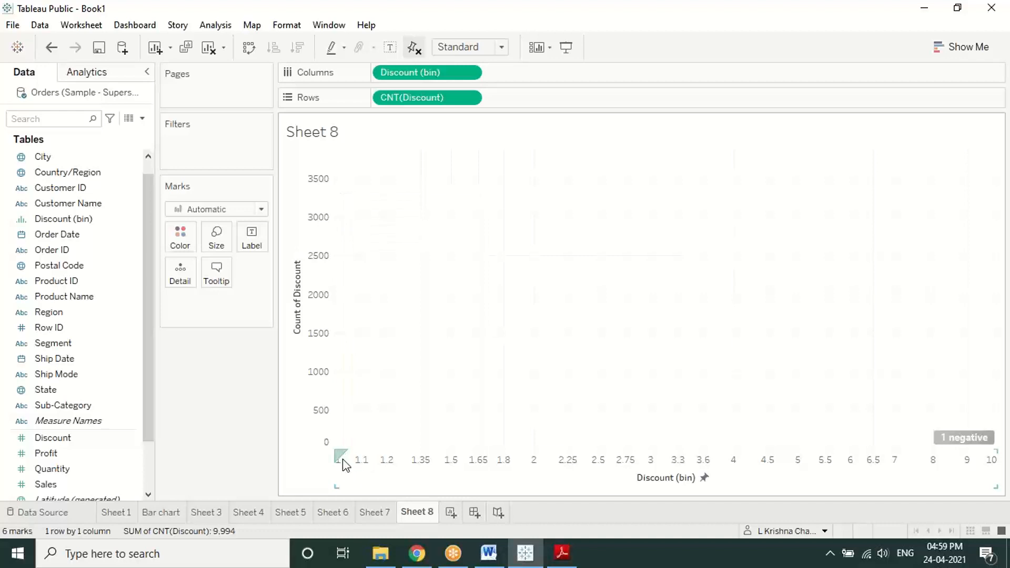
{"action": "left_click", "coordinate": [345, 463]}
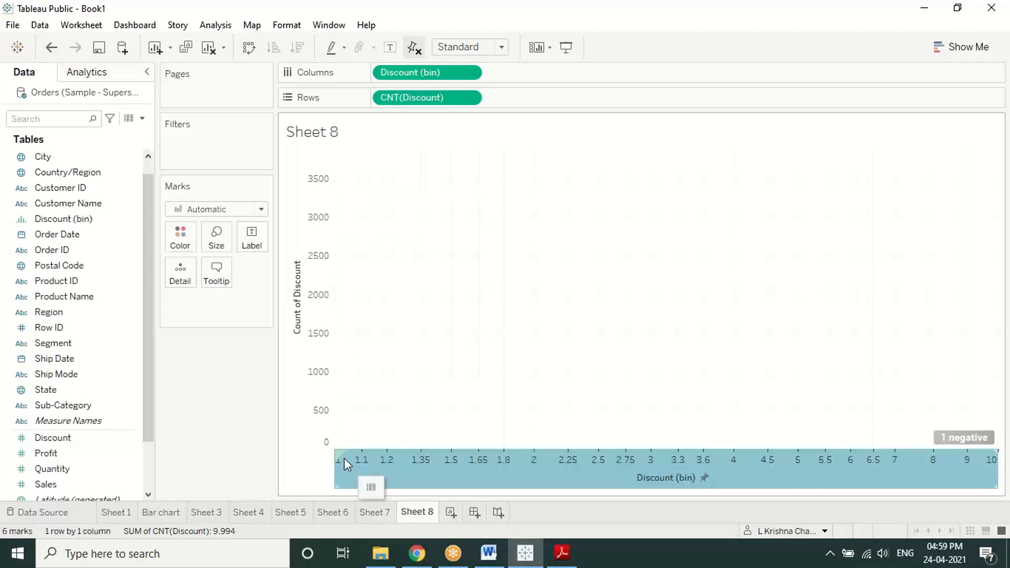
Step: Set the Discount (bin) axis range back to Automatic so the bars reappear
{"action": "right_click", "coordinate": [345, 467]}
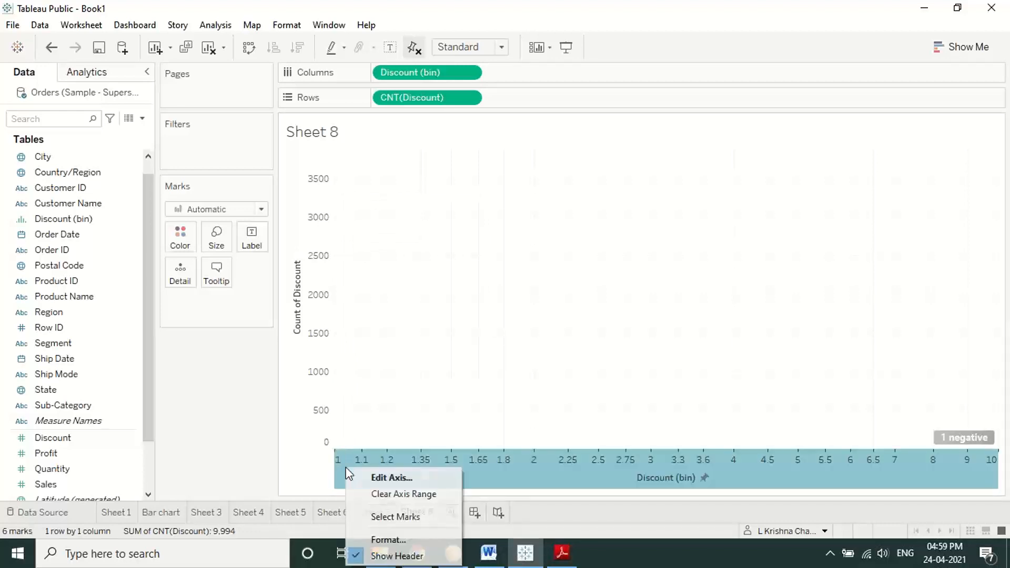
{"action": "left_click", "coordinate": [387, 476]}
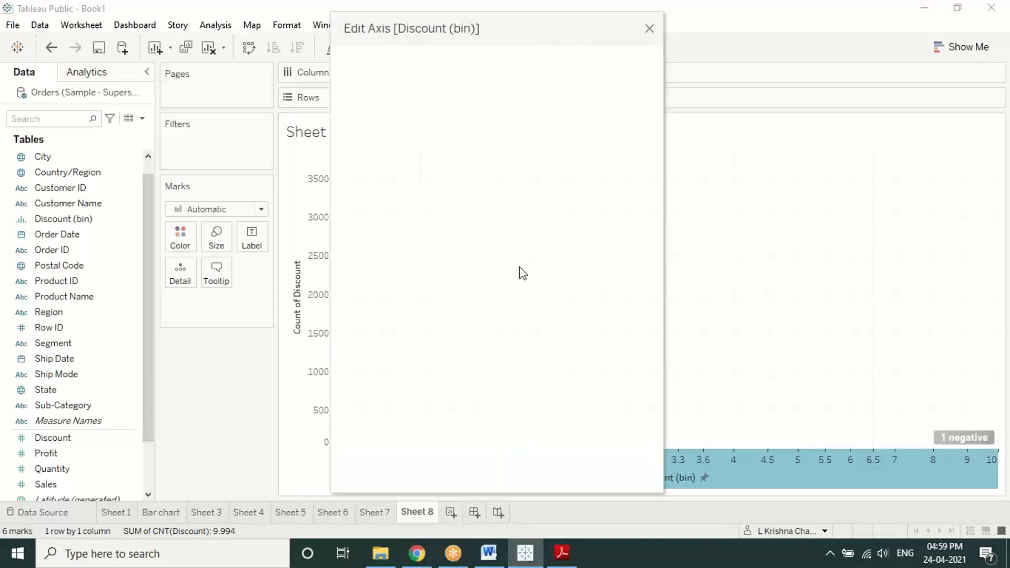
{"action": "left_click", "coordinate": [386, 116]}
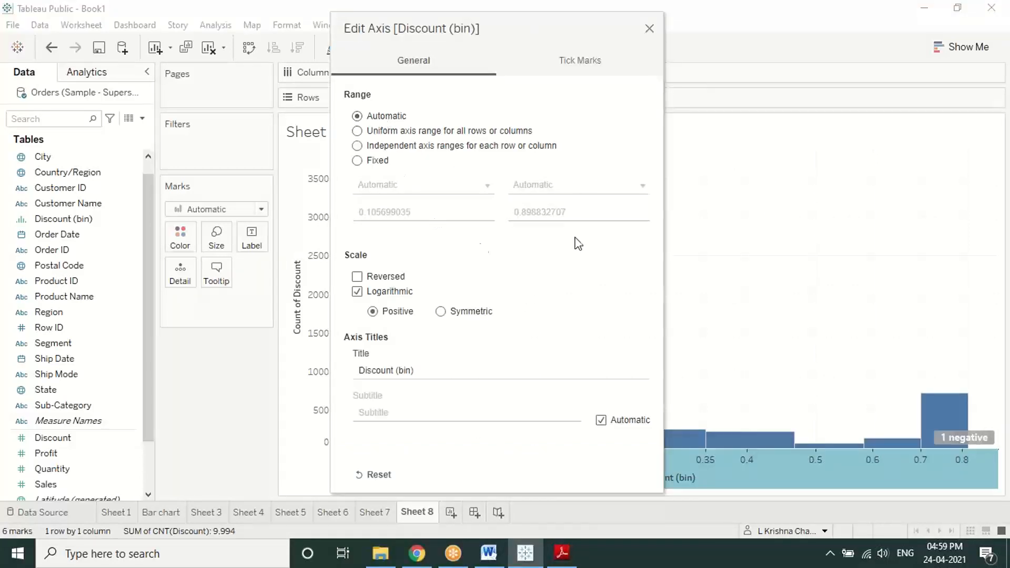
{"action": "left_click", "coordinate": [609, 59]}
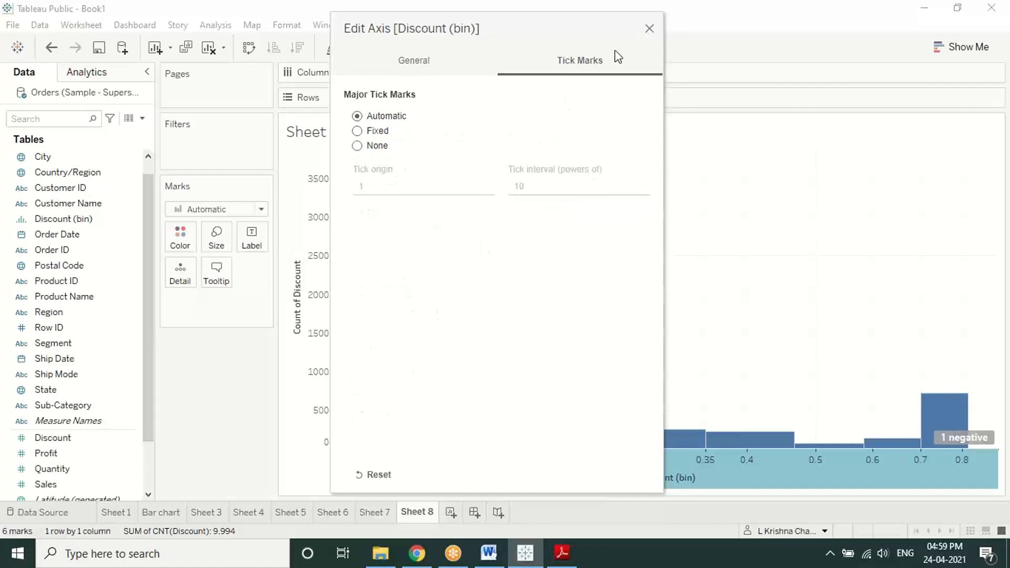
{"action": "left_click", "coordinate": [649, 29]}
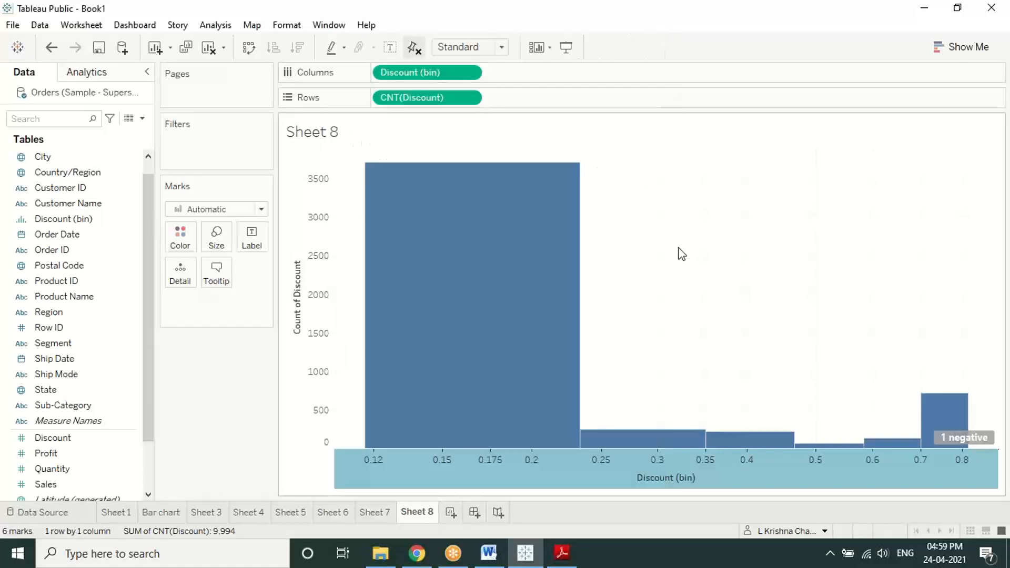
{"action": "left_click", "coordinate": [681, 254]}
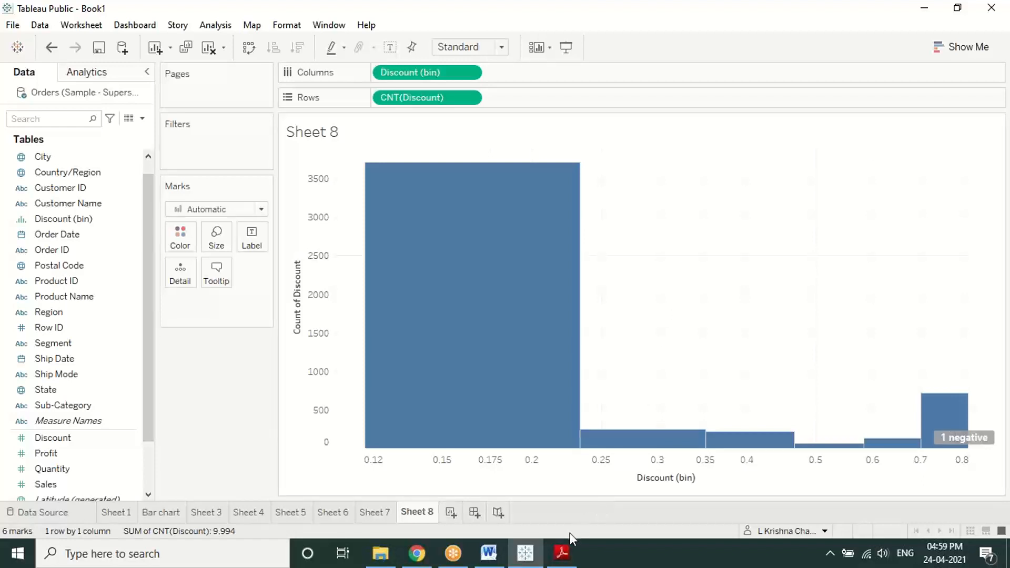
{"action": "left_click", "coordinate": [706, 29]}
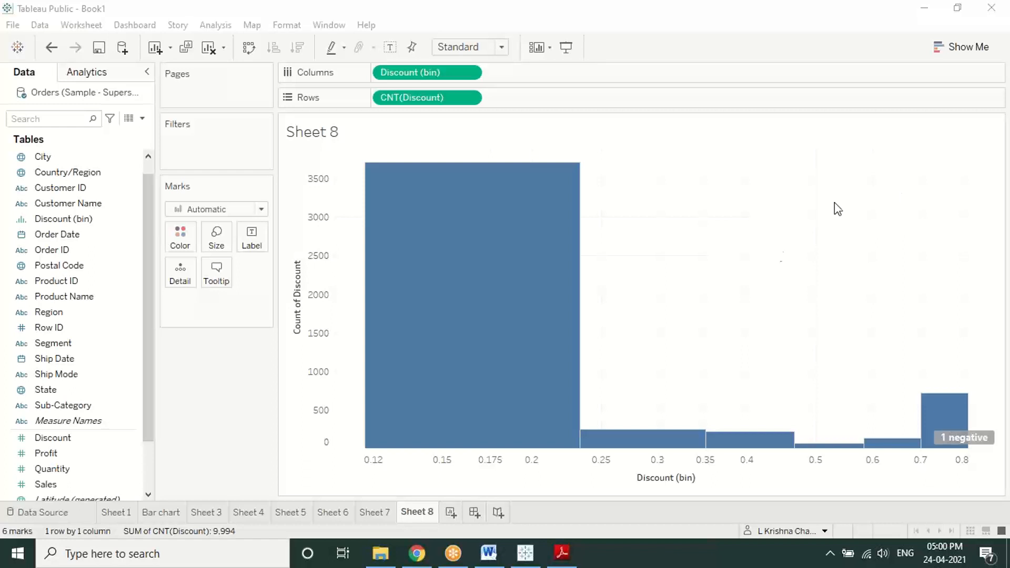
{"action": "mouse_move", "coordinate": [444, 305]}
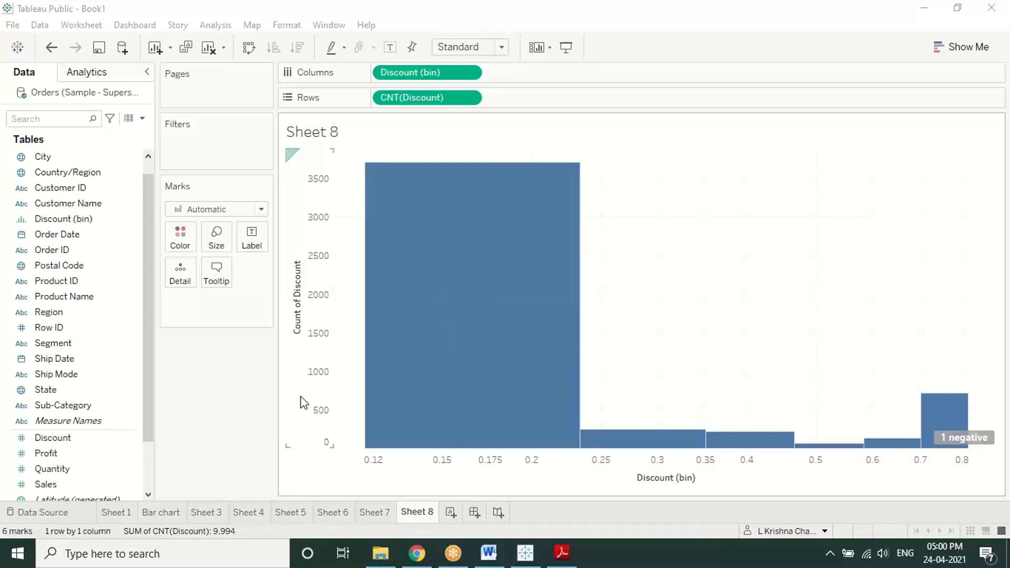
Step: Undo the axis edits back to the original linear 0.00–0.85 histogram with seven bins
{"action": "left_click", "coordinate": [528, 487]}
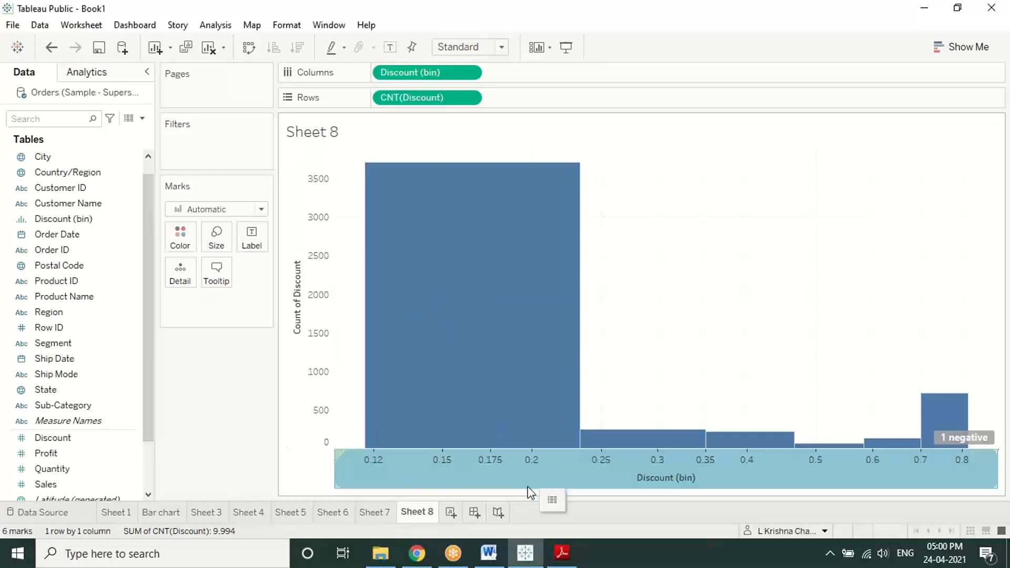
{"action": "key", "text": "ctrl+z"}
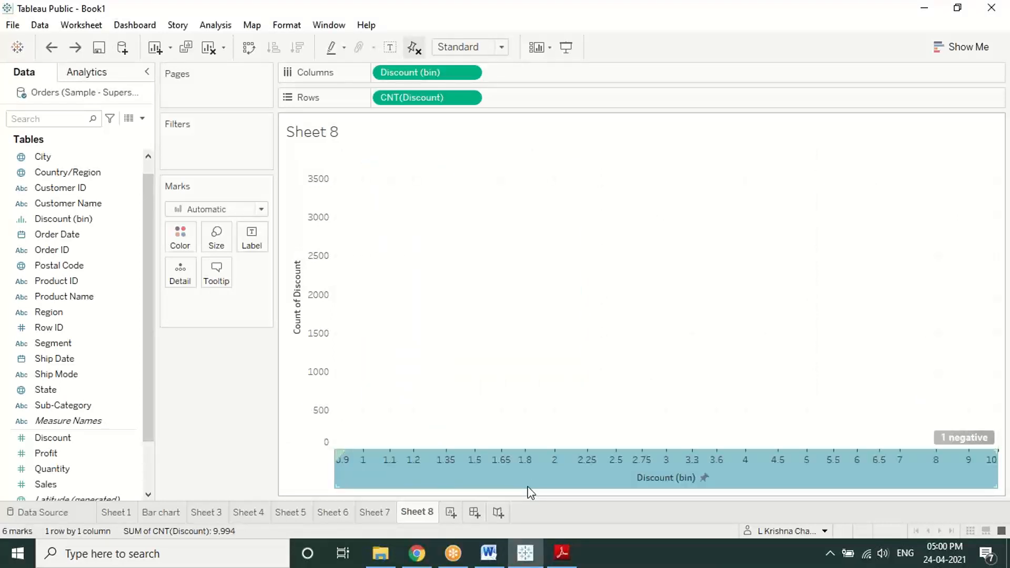
{"action": "key", "text": "ctrl+y"}
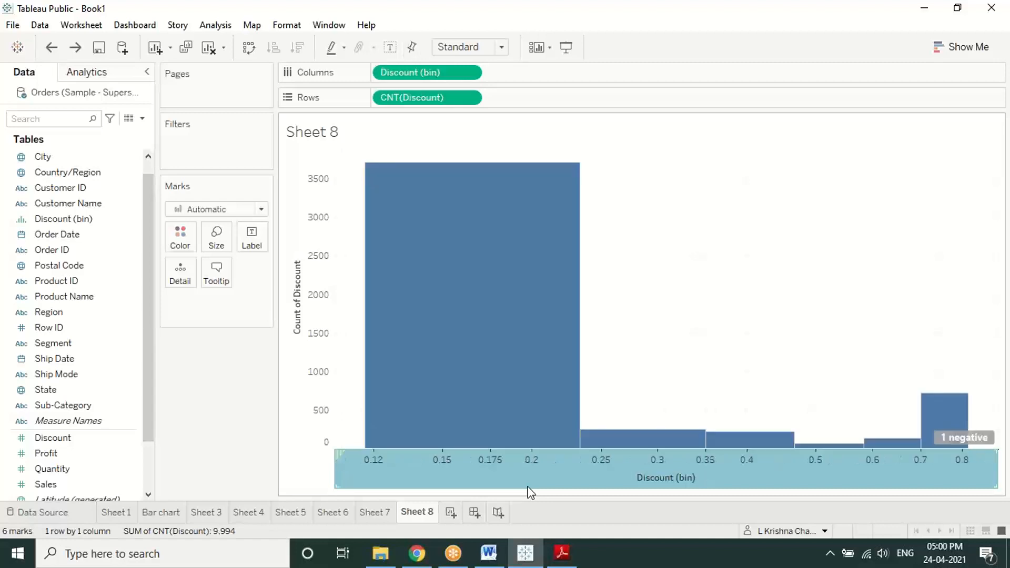
{"action": "key", "text": "ctrl+z"}
{"action": "key", "text": "ctrl+z"}
{"action": "key", "text": "ctrl+z"}
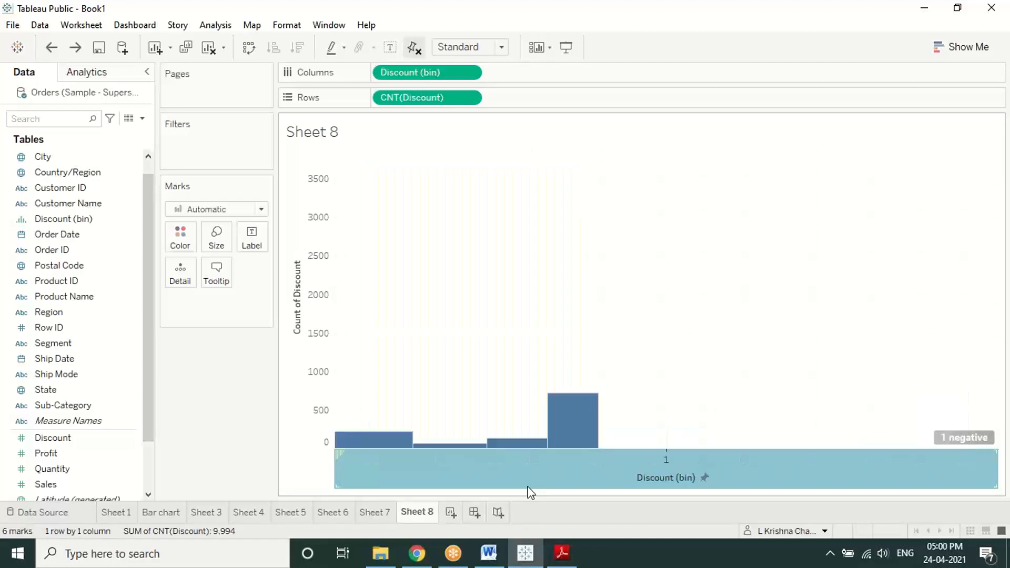
{"action": "key", "text": "ctrl+z"}
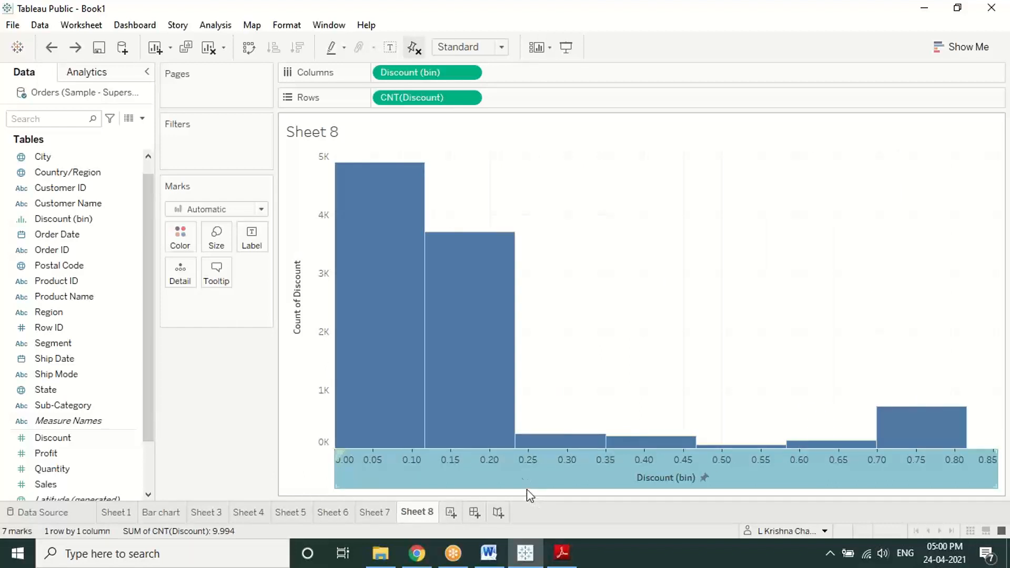
Step: Open View Data from the Discount (bin) axis to see the bin counts
{"action": "right_click", "coordinate": [515, 473]}
{"action": "left_click", "coordinate": [705, 481]}
{"action": "left_click", "coordinate": [703, 480]}
{"action": "left_click", "coordinate": [728, 498]}
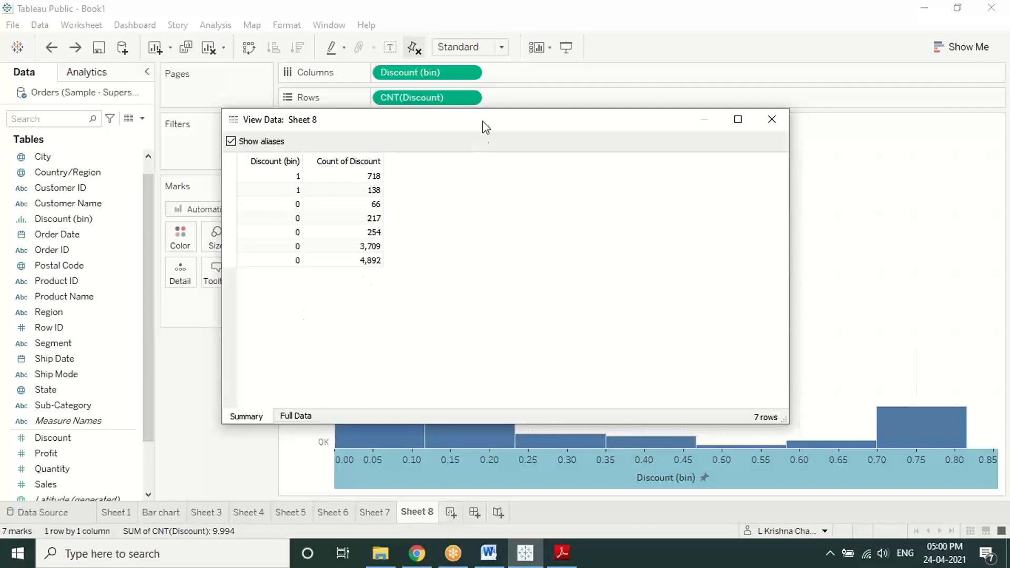
Step: Close the View Data window and add a new blank Sheet 9
{"action": "left_click_drag", "start_coordinate": [481, 119], "coordinate": [374, 134]}
{"action": "left_click", "coordinate": [604, 139]}
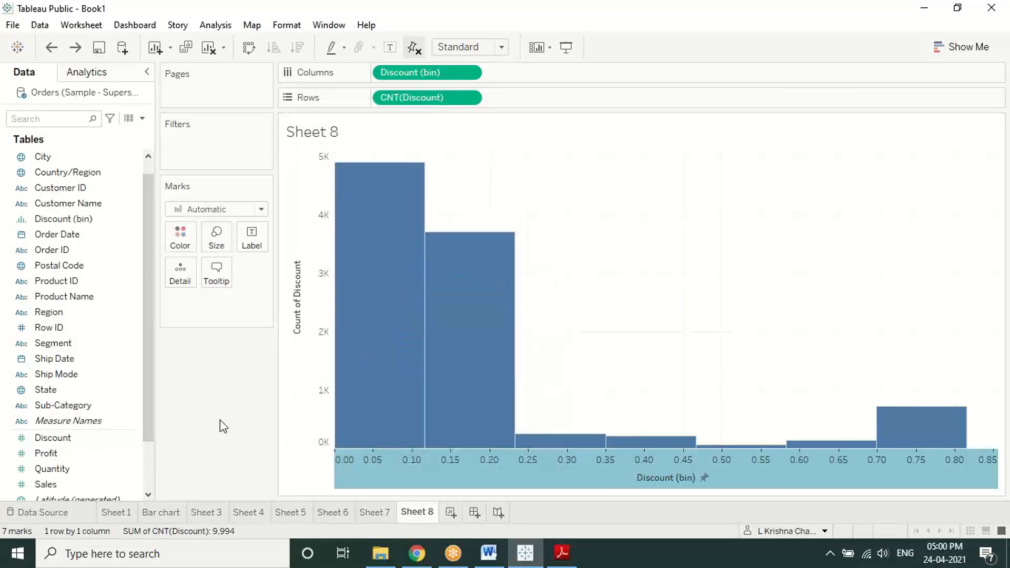
{"action": "left_click", "coordinate": [451, 516]}
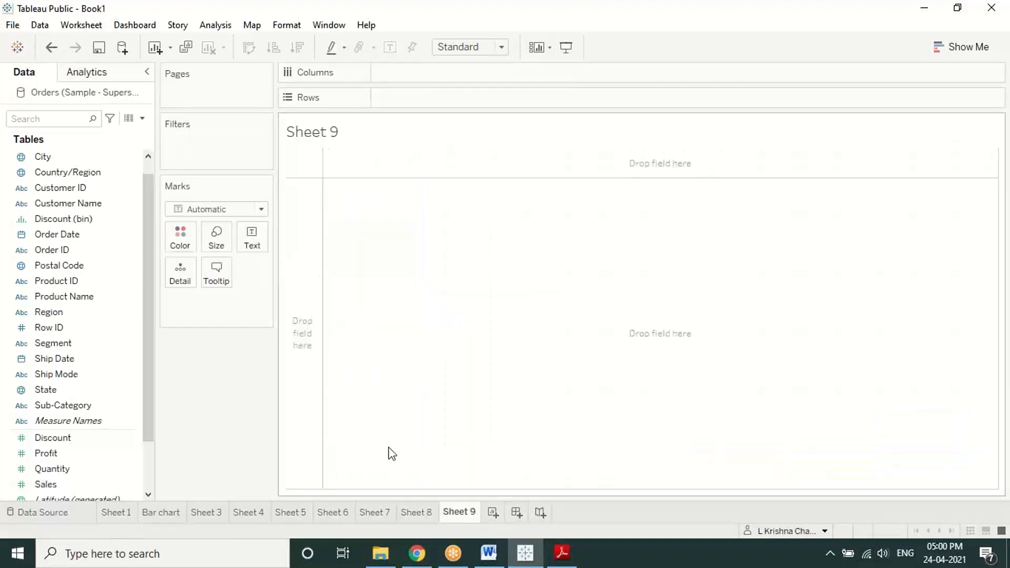
Step: Read the PDF's density chart steps, highlighting 'dense data with' and 'overlapping marks'
{"action": "left_click", "coordinate": [572, 555]}
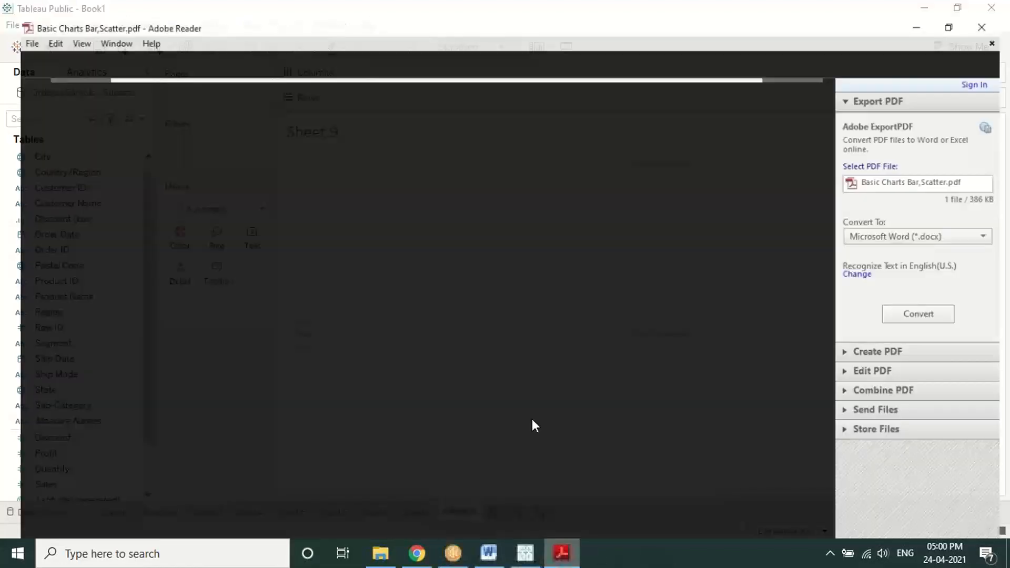
{"action": "scroll", "coordinate": [526, 409], "scroll_direction": "down", "scroll_amount": 3}
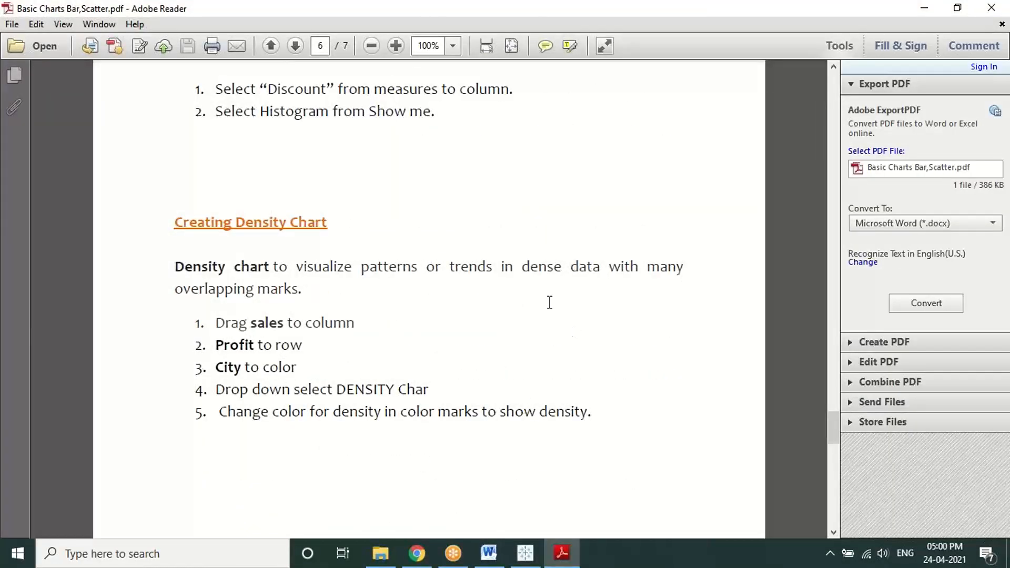
{"action": "left_click_drag", "start_coordinate": [523, 267], "coordinate": [609, 258]}
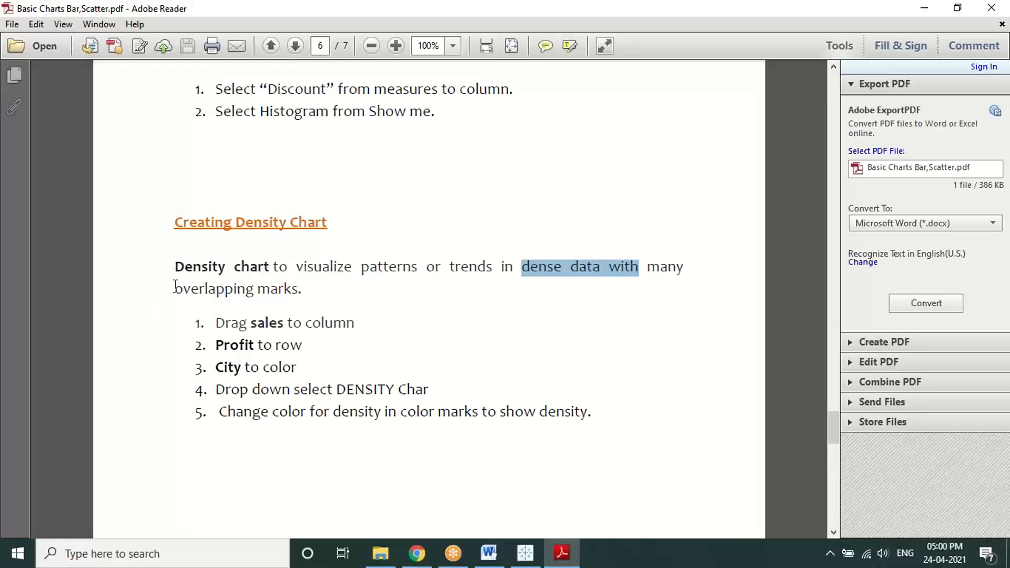
{"action": "left_click_drag", "start_coordinate": [176, 288], "coordinate": [310, 295]}
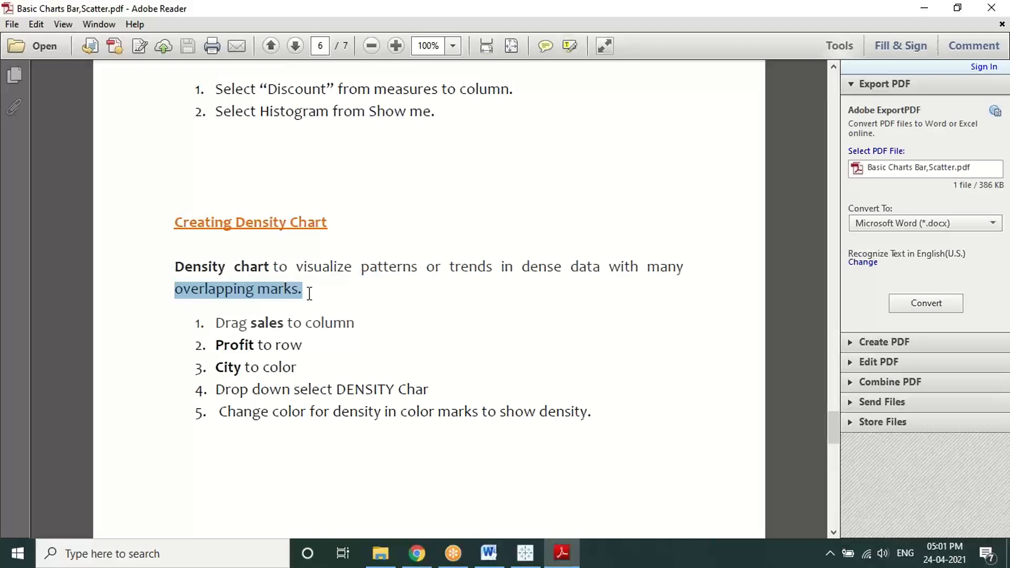
{"action": "left_click", "coordinate": [527, 553]}
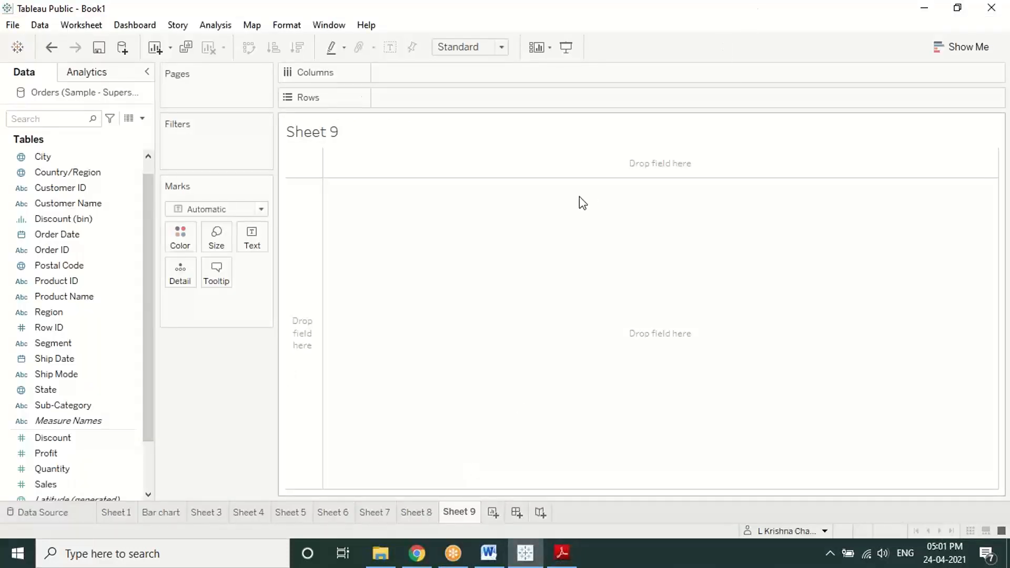
{"action": "left_click", "coordinate": [562, 552]}
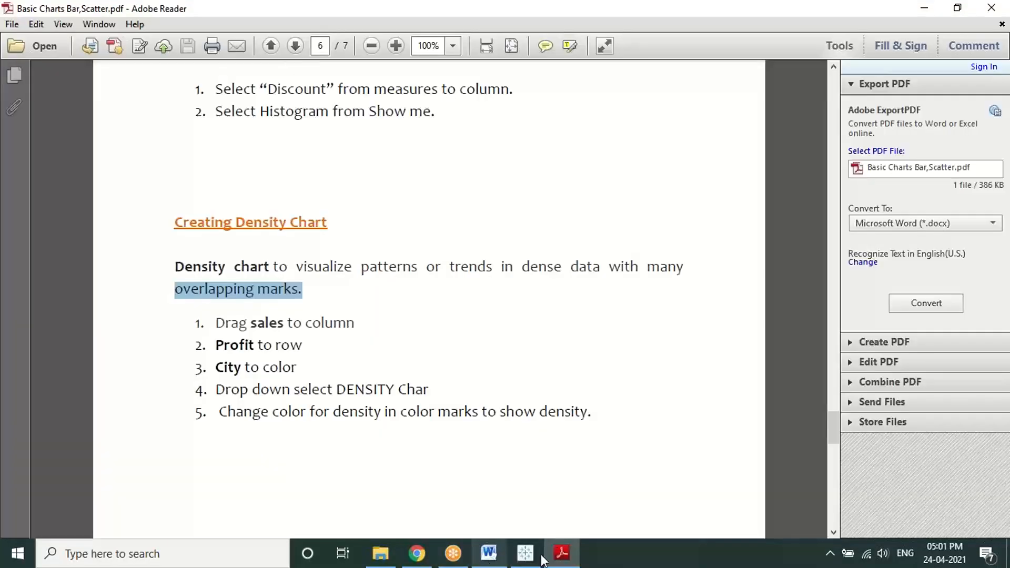
{"action": "left_click", "coordinate": [525, 552]}
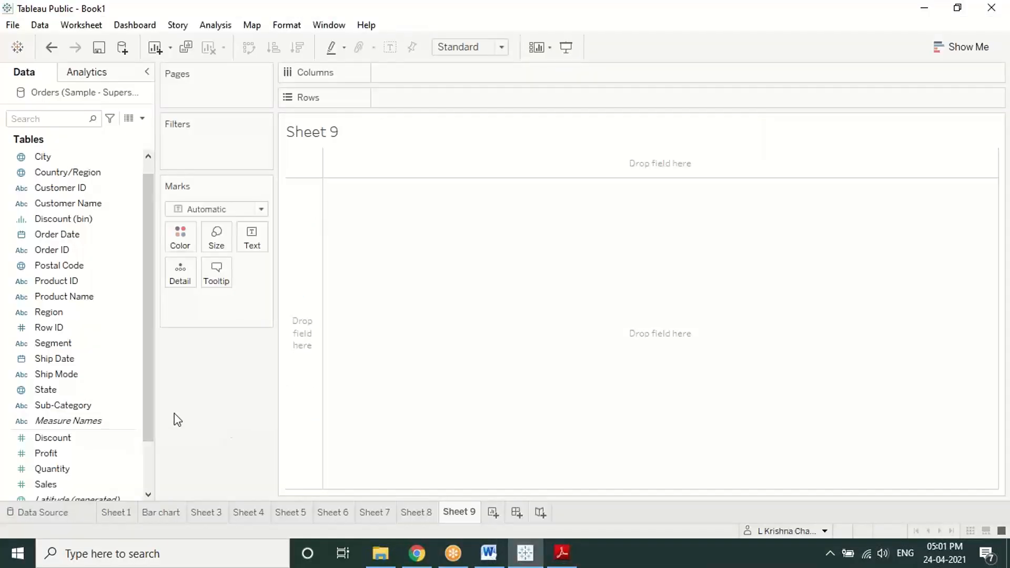
Step: Place Sales on Columns, Profit on Rows, and City on the Color shelf
{"action": "left_click_drag", "start_coordinate": [79, 484], "coordinate": [404, 73]}
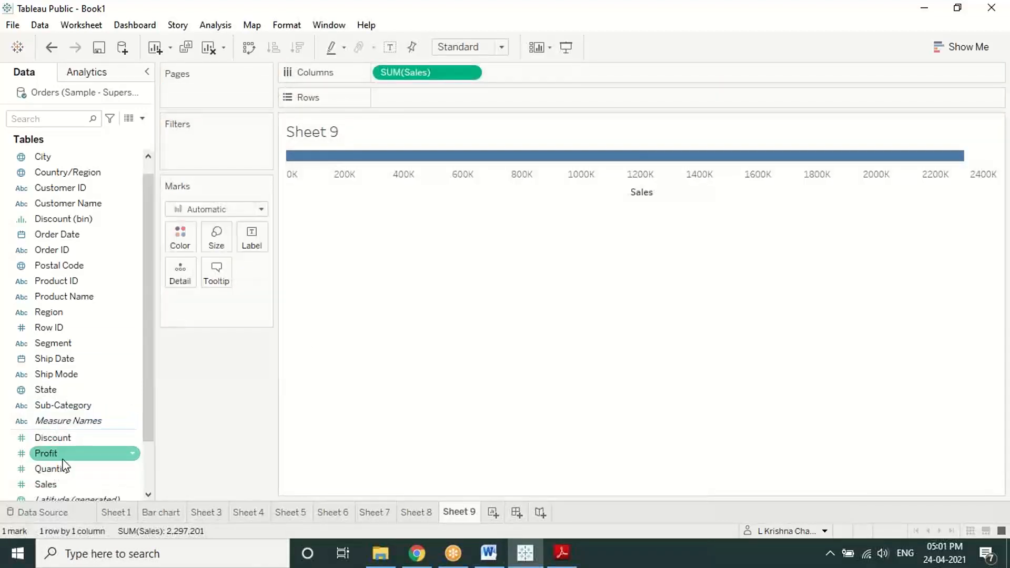
{"action": "left_click_drag", "start_coordinate": [63, 459], "coordinate": [322, 205]}
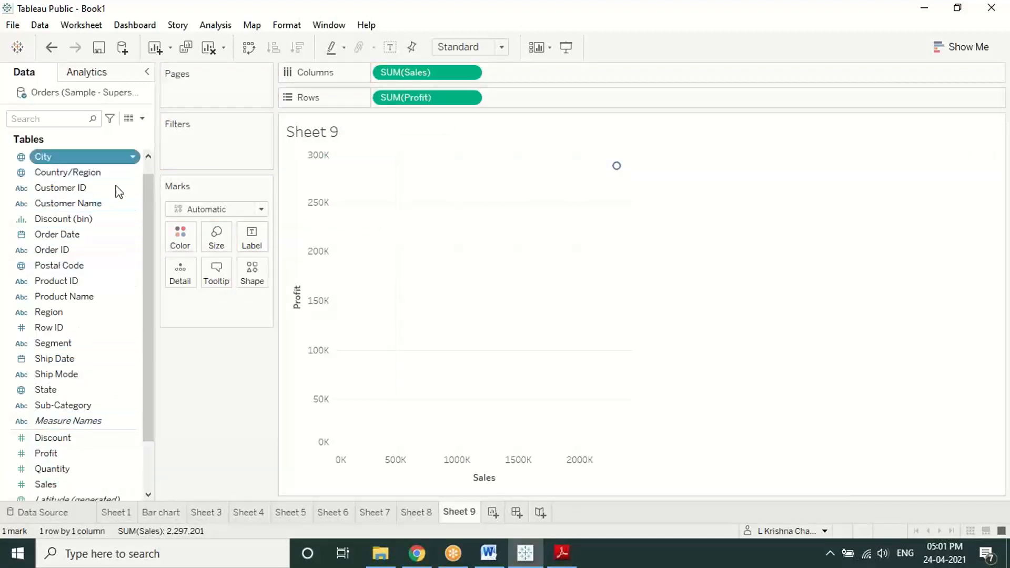
{"action": "left_click_drag", "start_coordinate": [119, 192], "coordinate": [182, 242]}
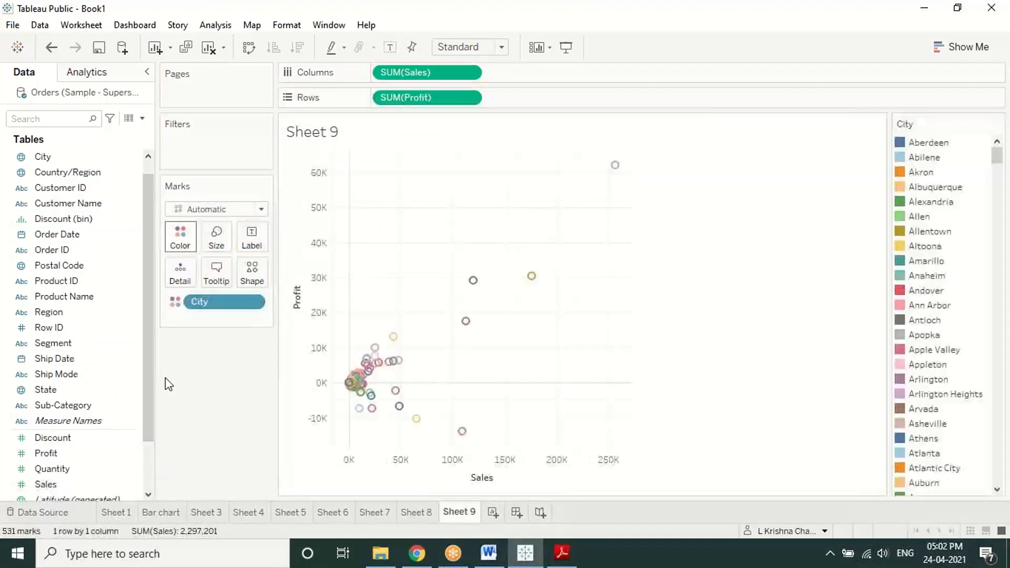
{"action": "mouse_move", "coordinate": [370, 373]}
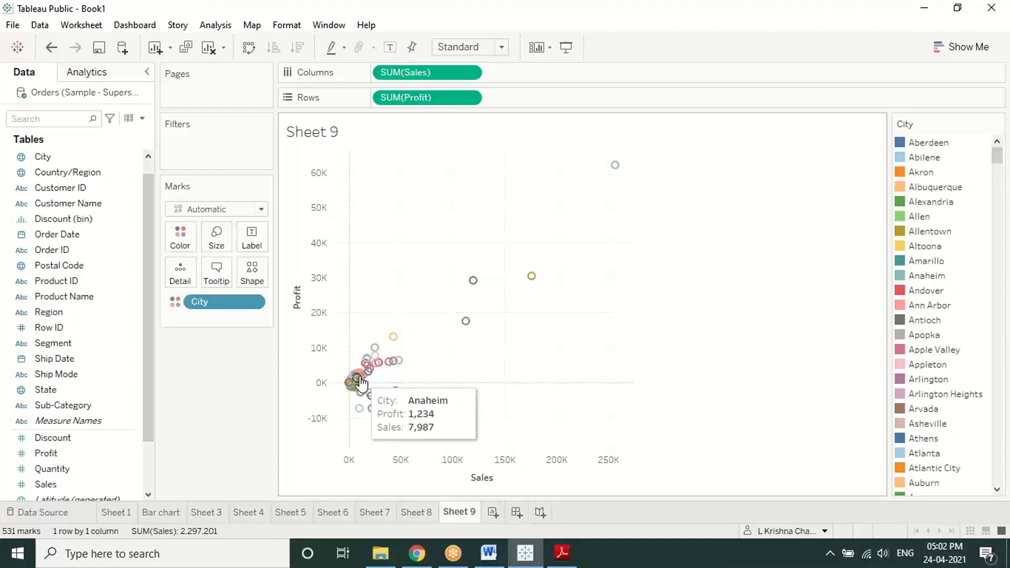
Step: Change the Sheet 9 mark type to Density
{"action": "left_click", "coordinate": [261, 209]}
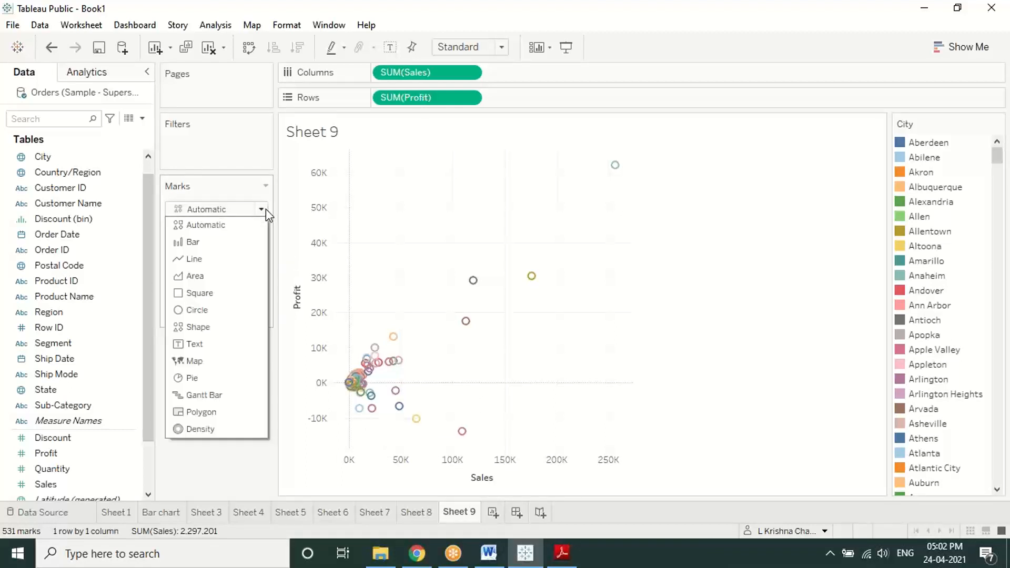
{"action": "left_click", "coordinate": [203, 429]}
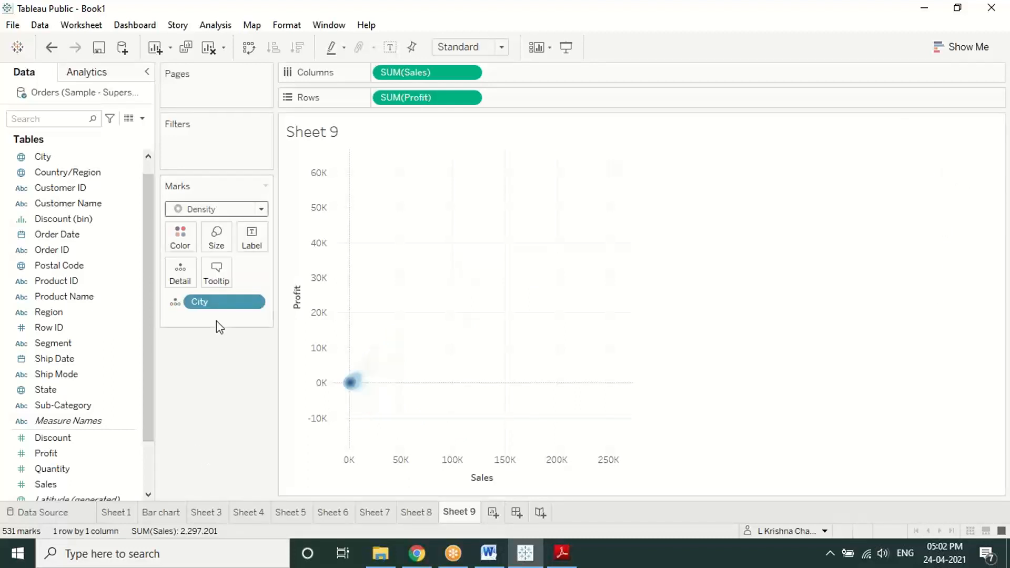
{"action": "left_click", "coordinate": [262, 209]}
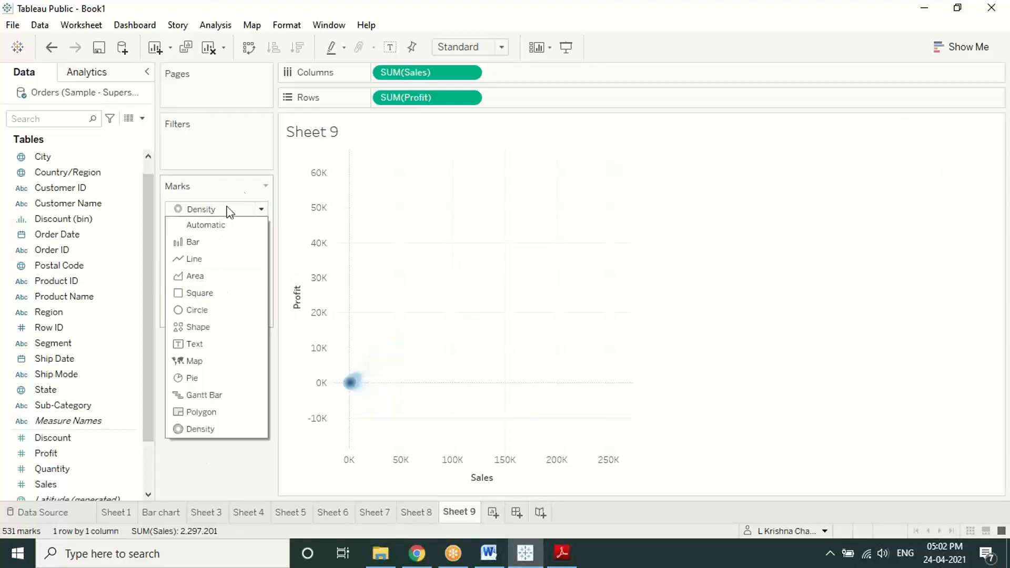
{"action": "left_click", "coordinate": [244, 185]}
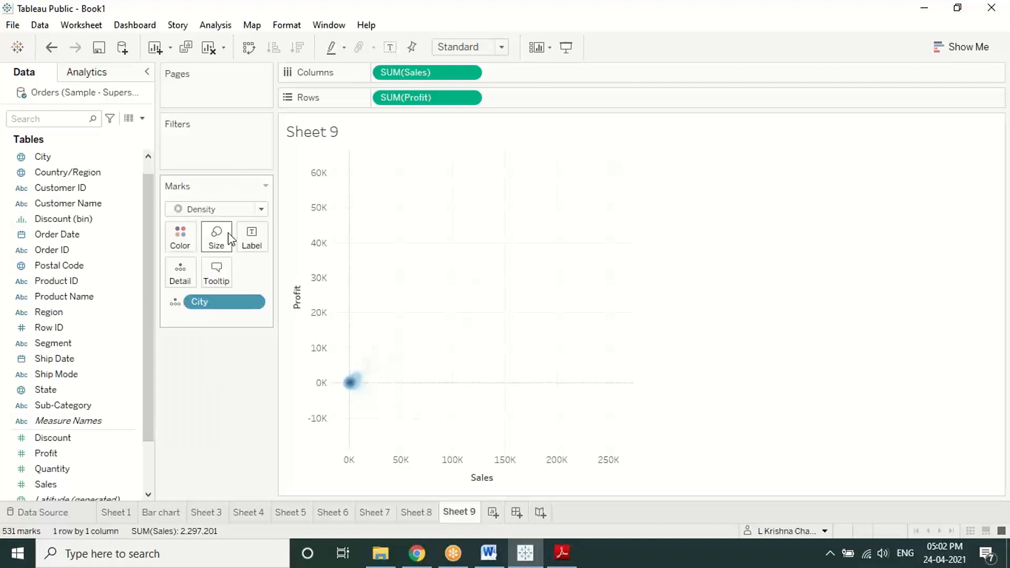
Step: Choose the Density Red Dark palette in the Marks Color settings
{"action": "left_click", "coordinate": [187, 235]}
{"action": "left_click", "coordinate": [275, 286]}
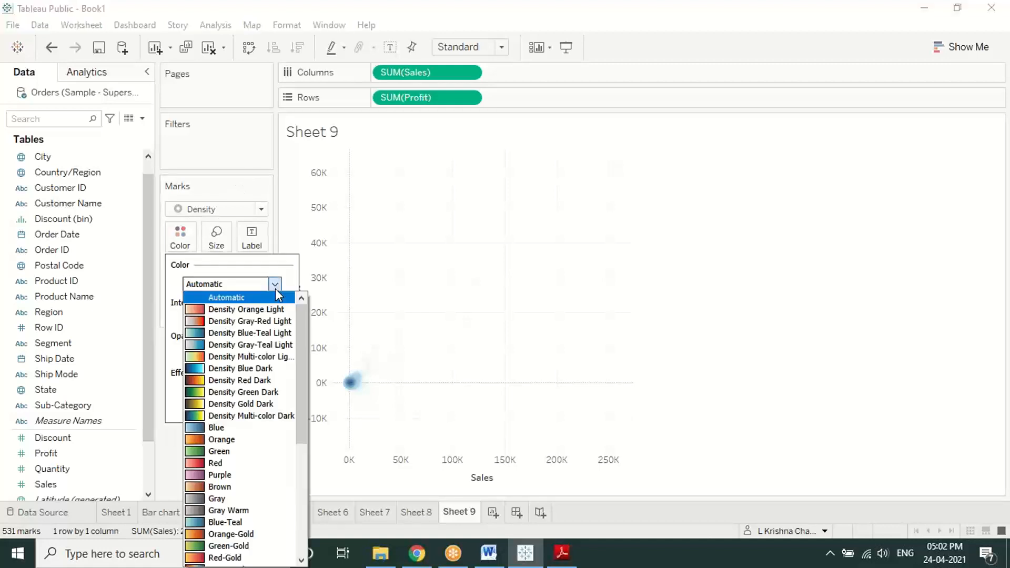
{"action": "left_click", "coordinate": [249, 381]}
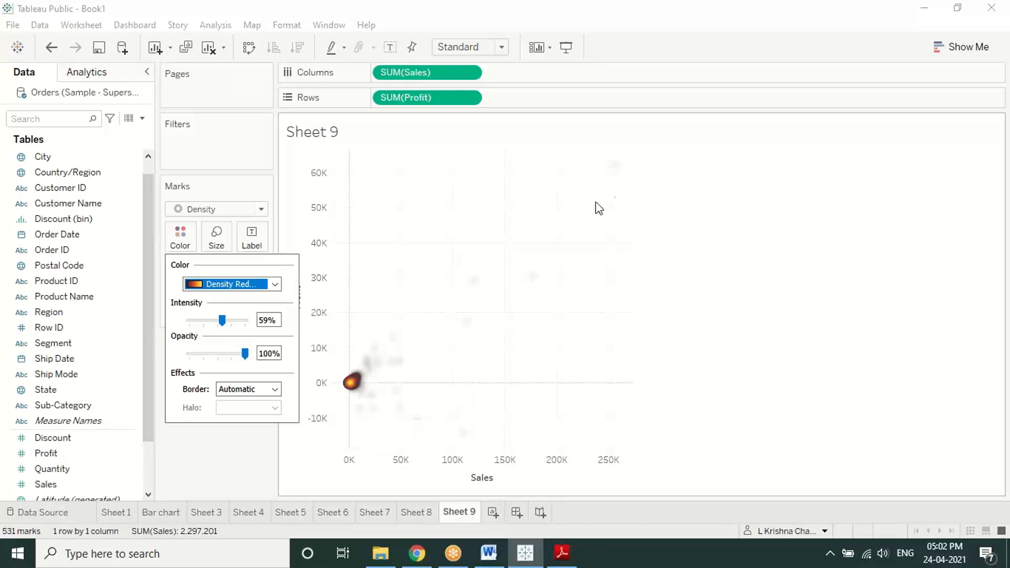
{"action": "mouse_move", "coordinate": [616, 167]}
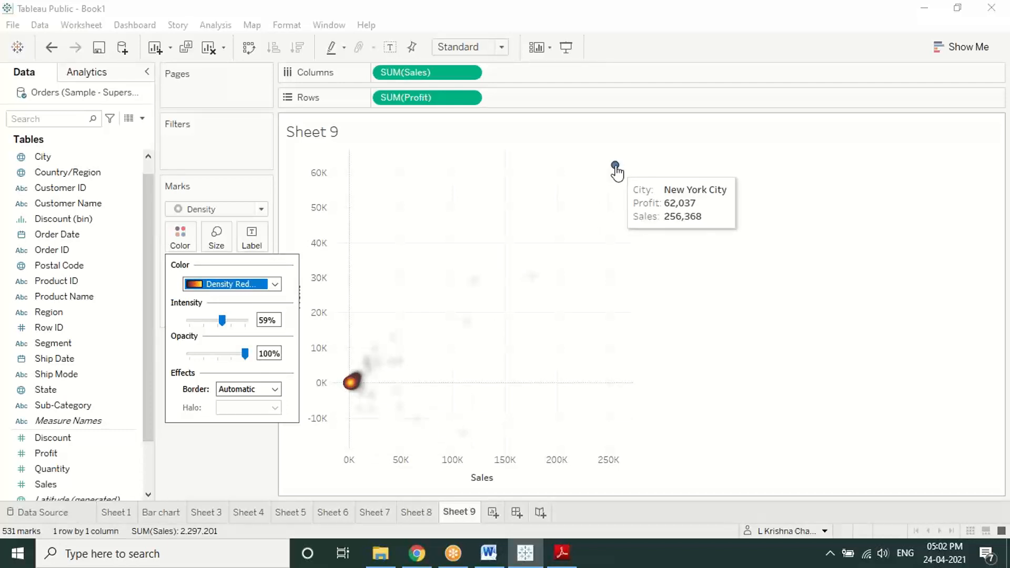
{"action": "mouse_move", "coordinate": [532, 277]}
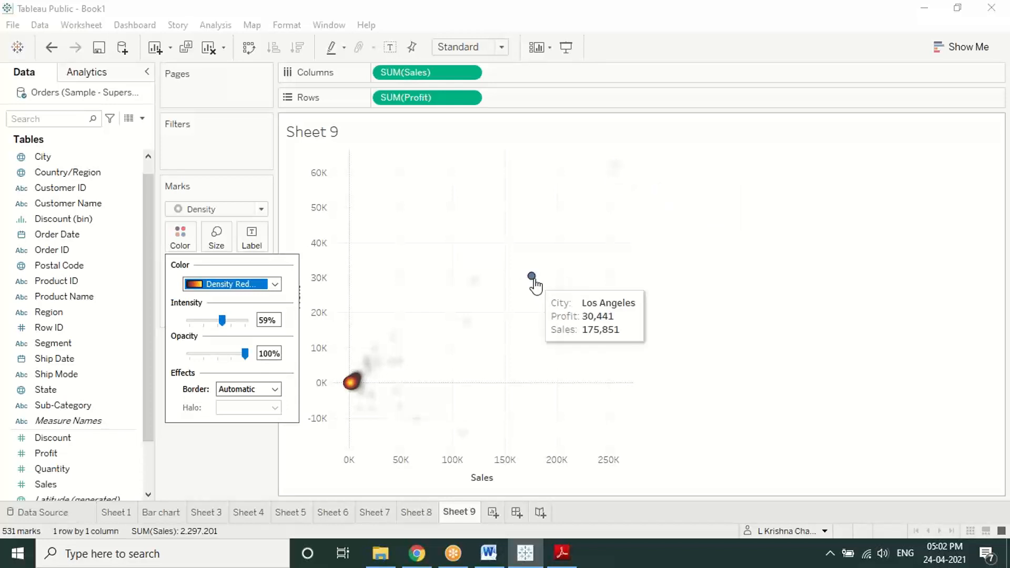
{"action": "left_click", "coordinate": [351, 386]}
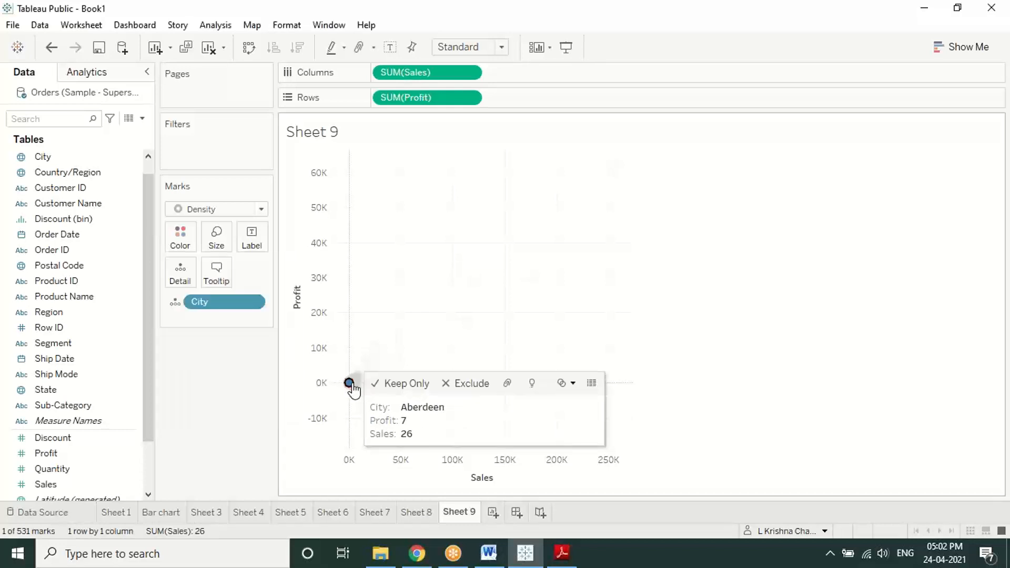
{"action": "left_click", "coordinate": [222, 396]}
{"action": "mouse_move", "coordinate": [359, 388]}
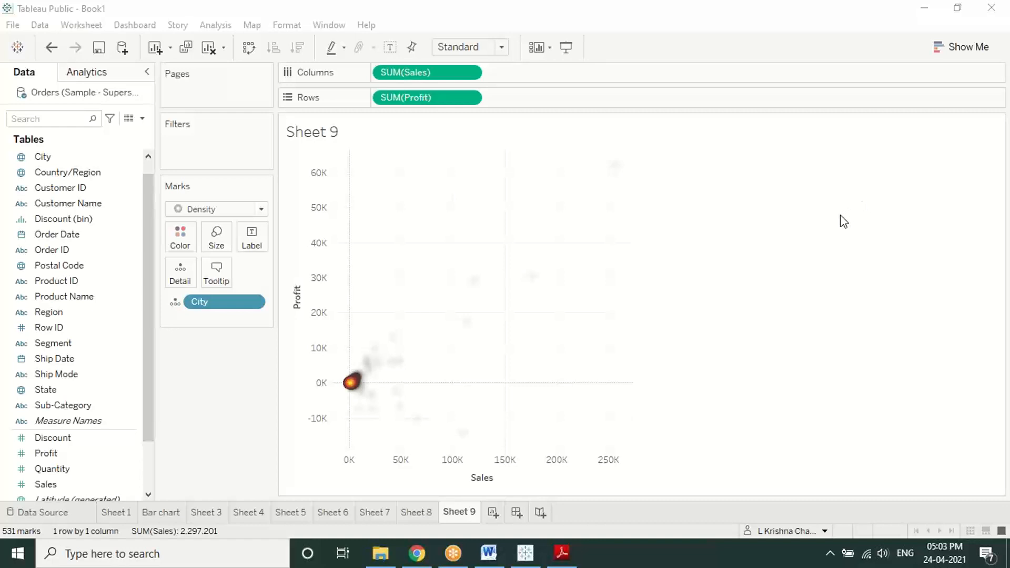
{"action": "left_click", "coordinate": [492, 339]}
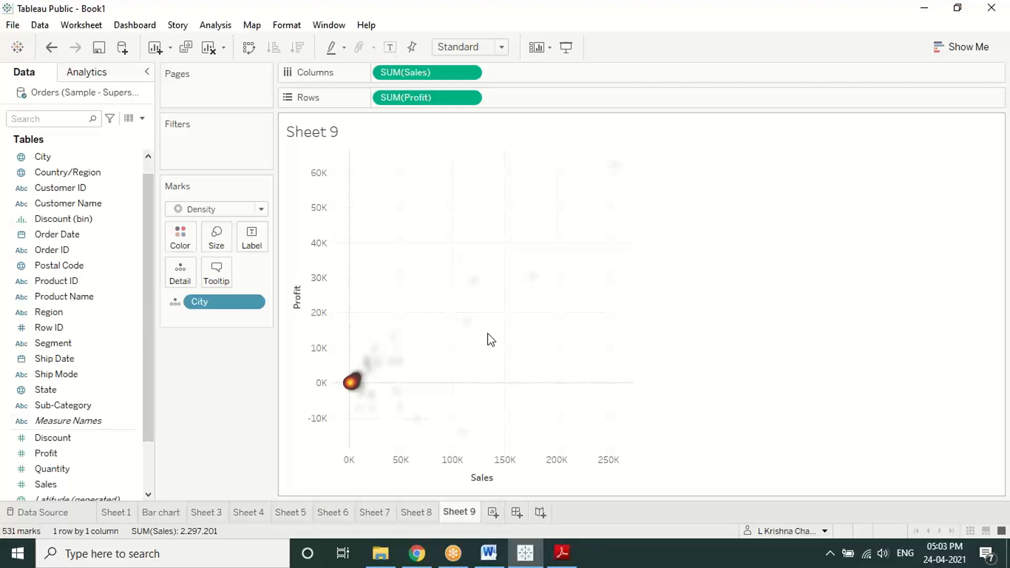
{"action": "mouse_move", "coordinate": [467, 331]}
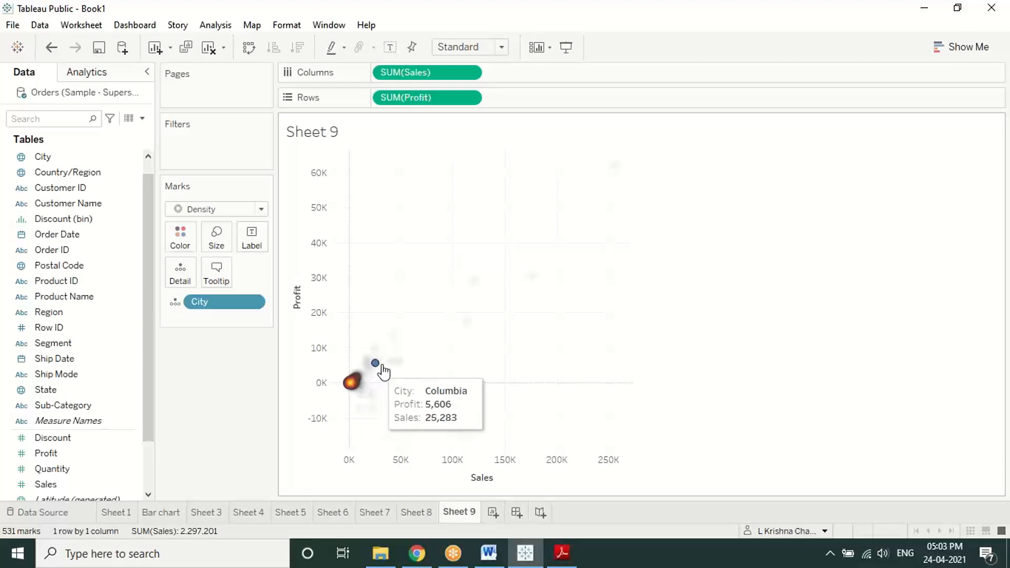
{"action": "mouse_move", "coordinate": [394, 364]}
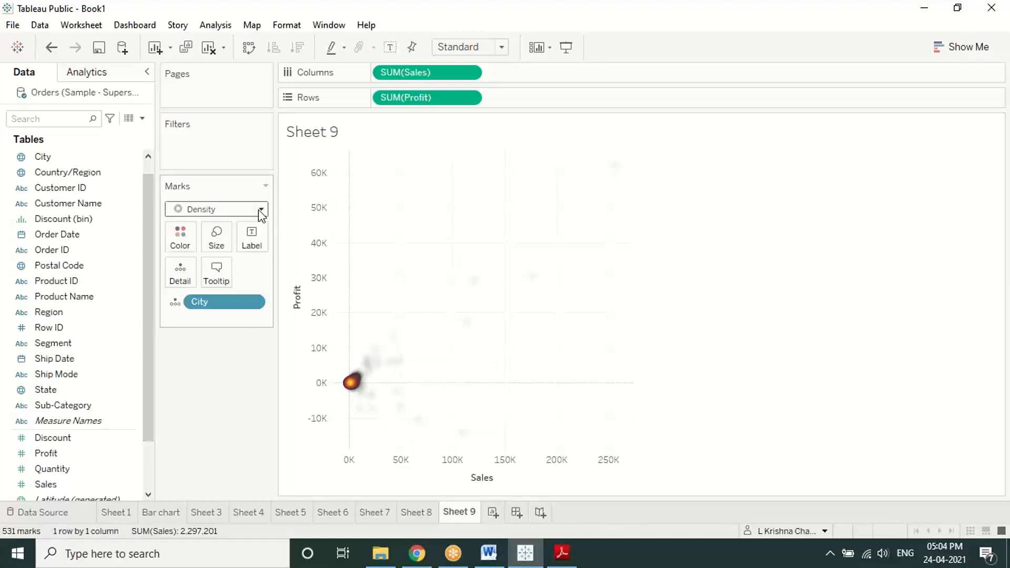
Step: Change the Sheet 9 density marks' colour palette from Blue to Orange-Blue Diverging
{"action": "left_click", "coordinate": [179, 239]}
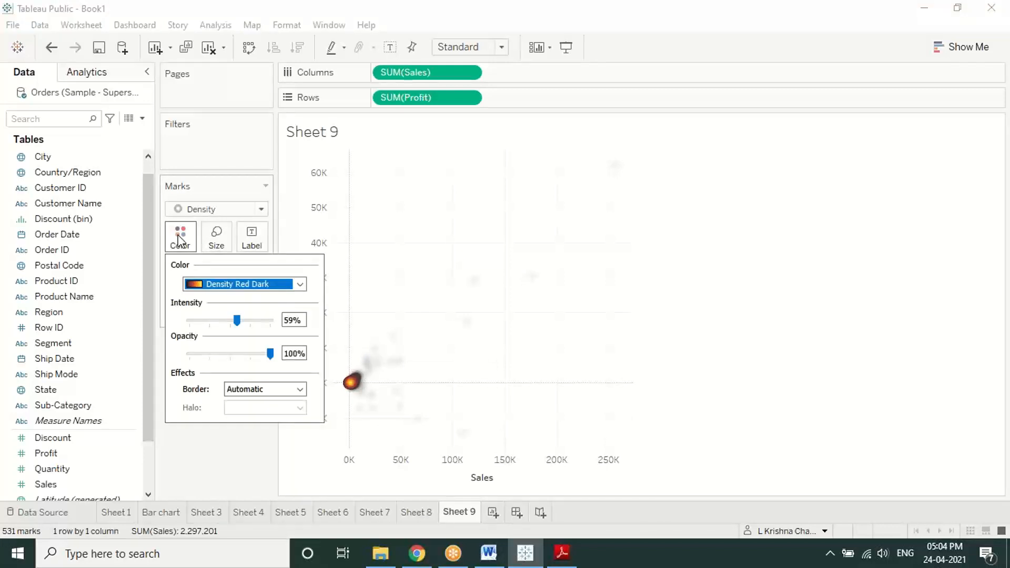
{"action": "left_click", "coordinate": [300, 284]}
{"action": "left_click", "coordinate": [209, 345]}
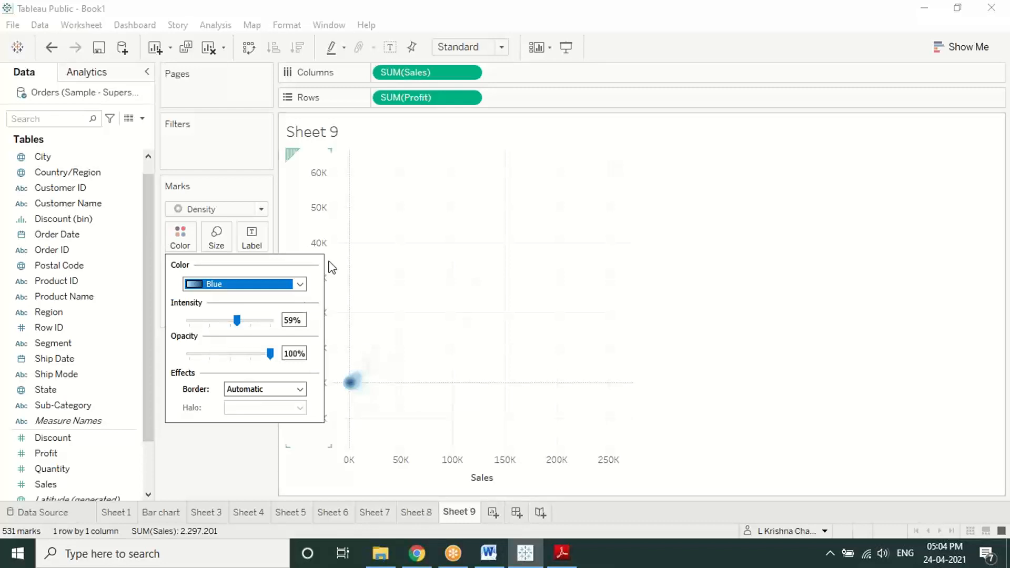
{"action": "left_click", "coordinate": [300, 285]}
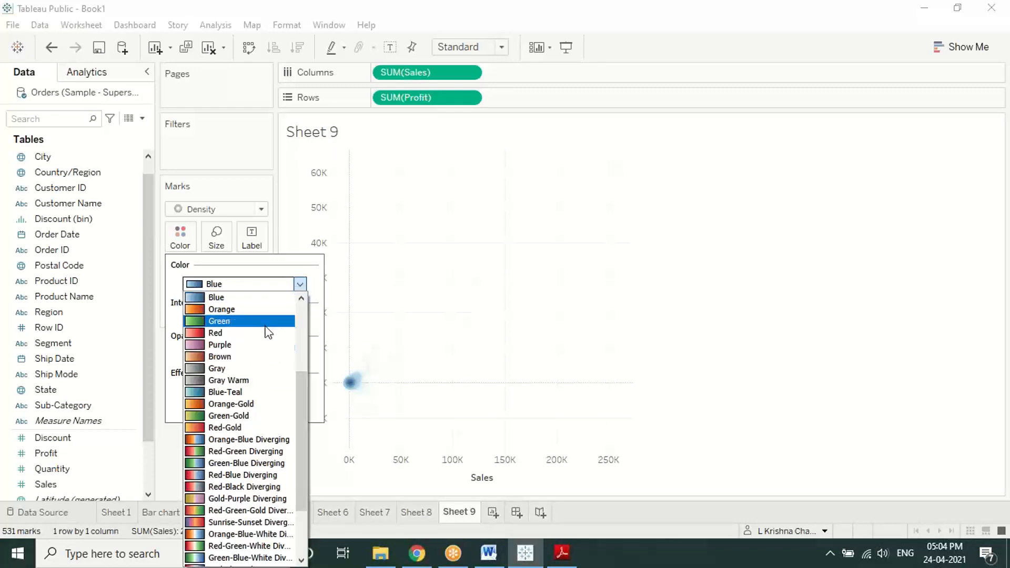
{"action": "left_click", "coordinate": [239, 441]}
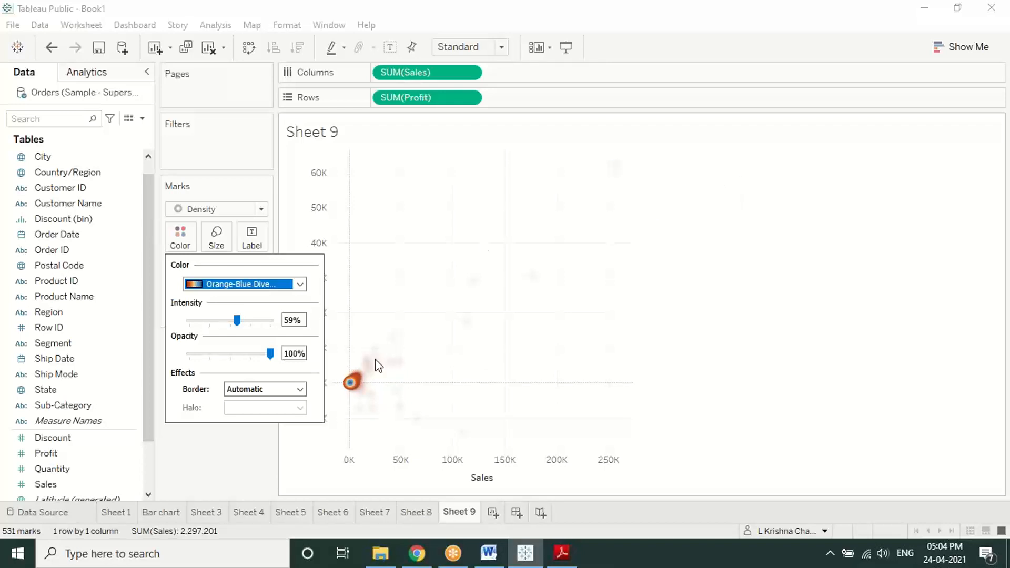
{"action": "mouse_move", "coordinate": [349, 389]}
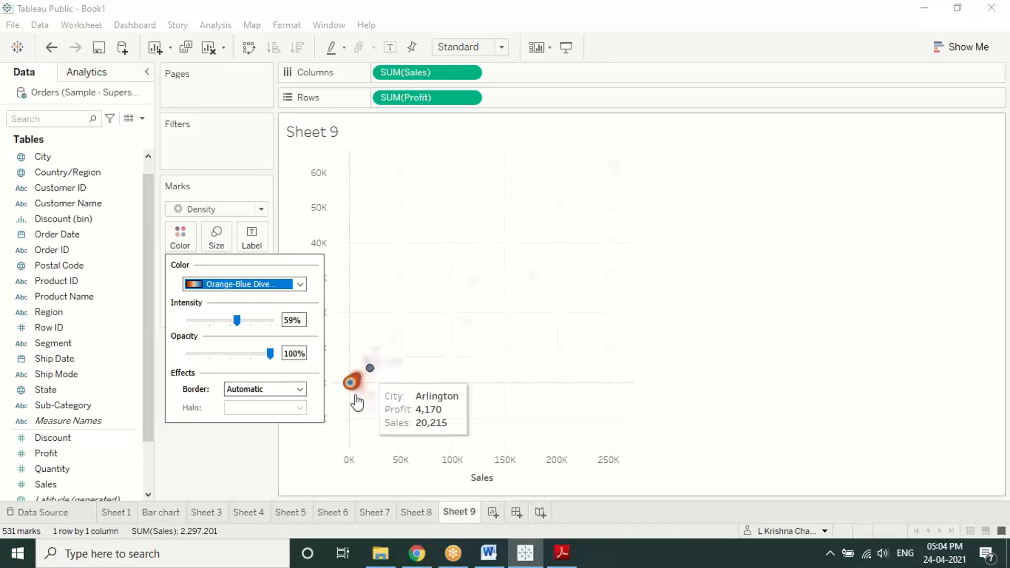
{"action": "left_click", "coordinate": [240, 466]}
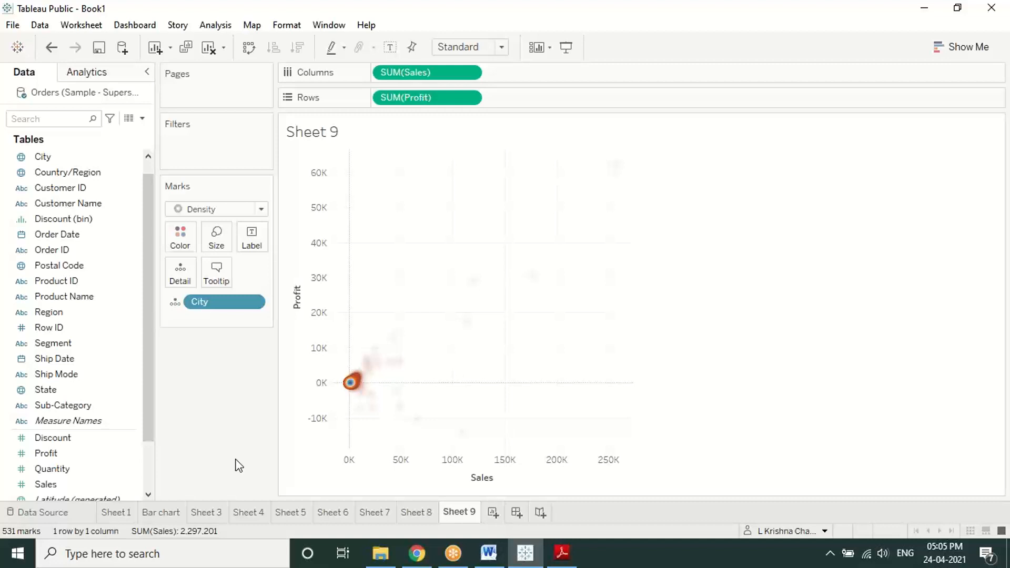
Step: Inspect the New York City mark's values, selecting and clearing it several times
{"action": "left_click", "coordinate": [618, 176]}
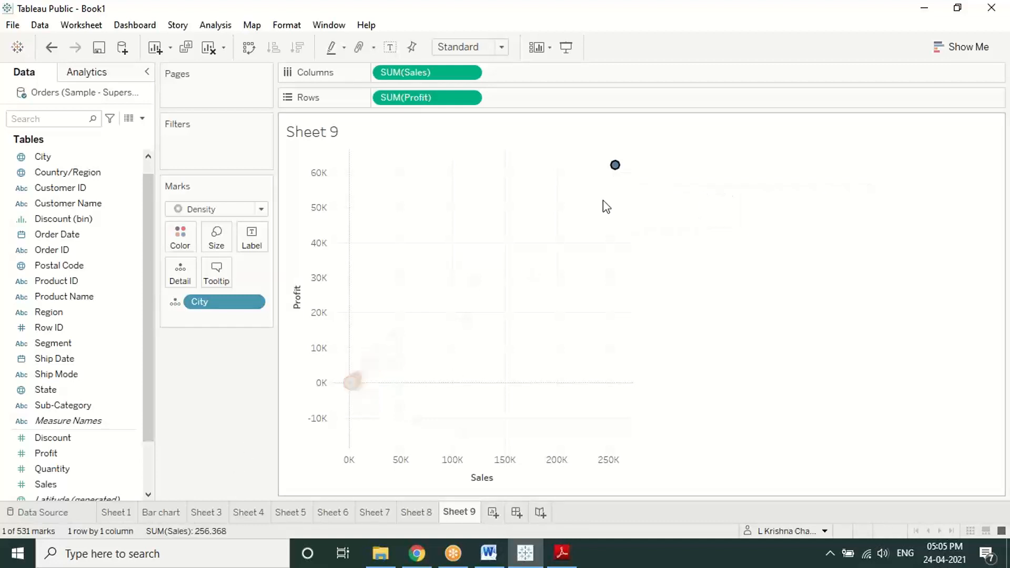
{"action": "left_click", "coordinate": [650, 204]}
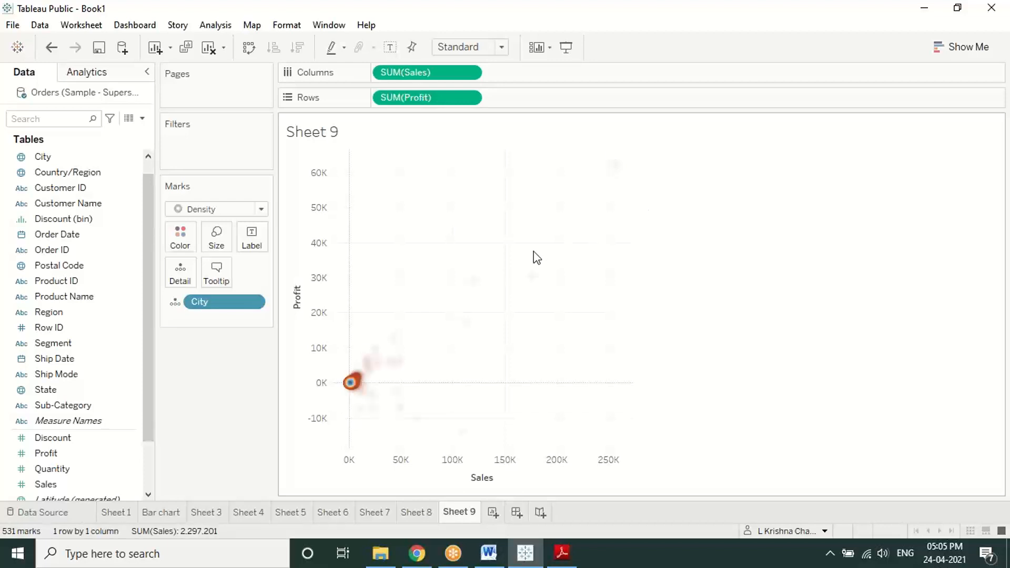
{"action": "left_click", "coordinate": [613, 176]}
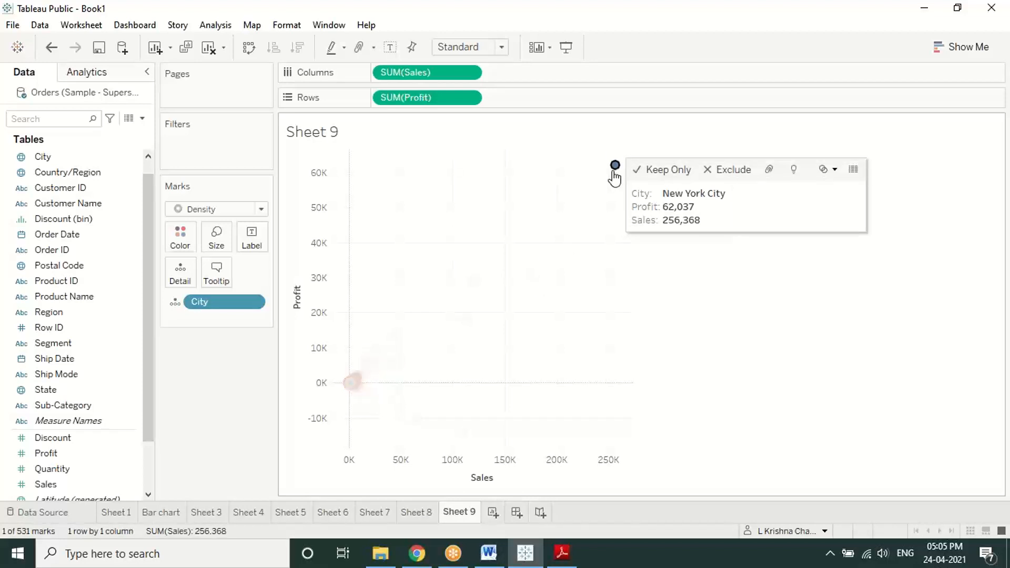
{"action": "left_click", "coordinate": [567, 264]}
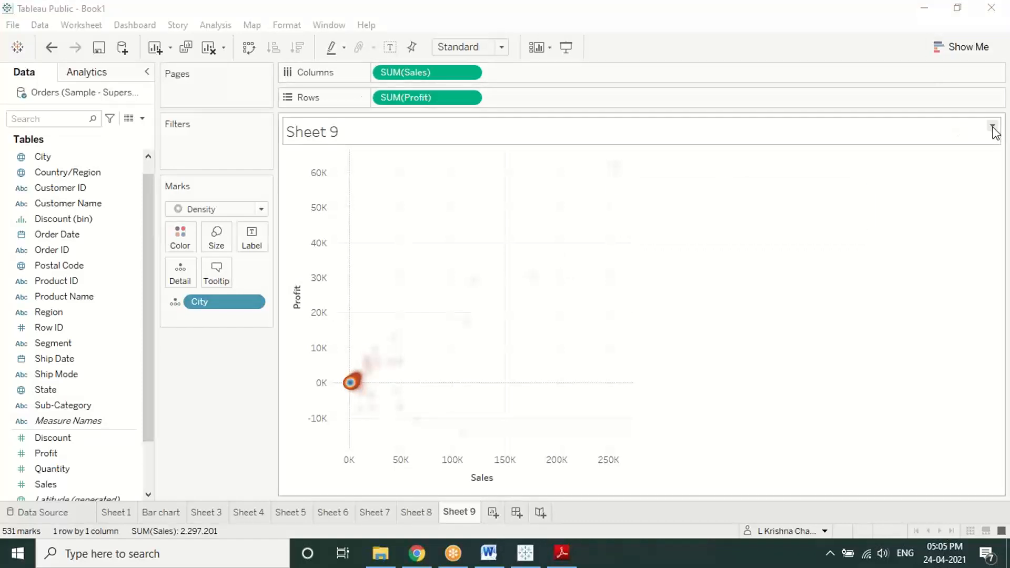
{"action": "left_click", "coordinate": [614, 167]}
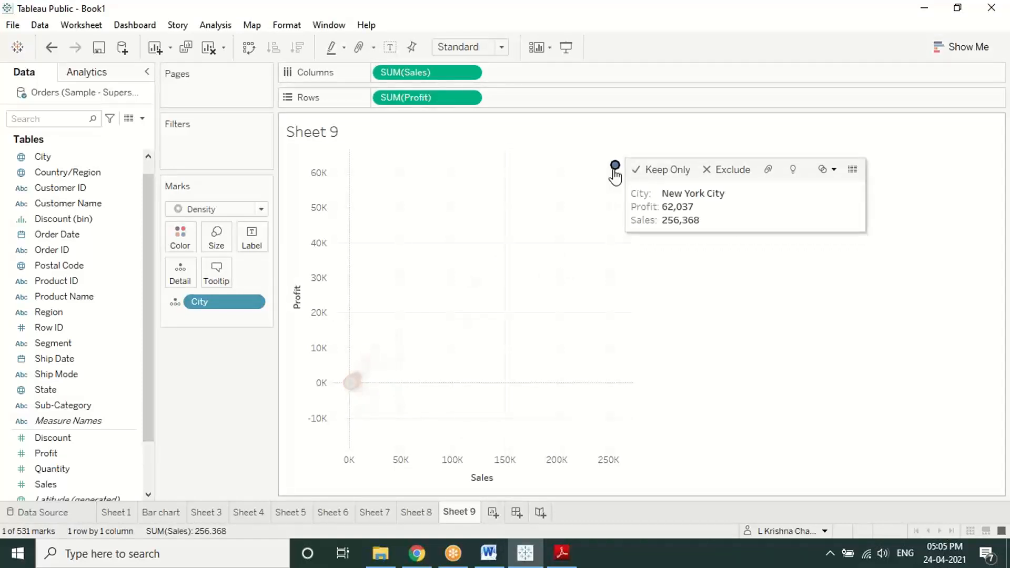
{"action": "left_click", "coordinate": [647, 342]}
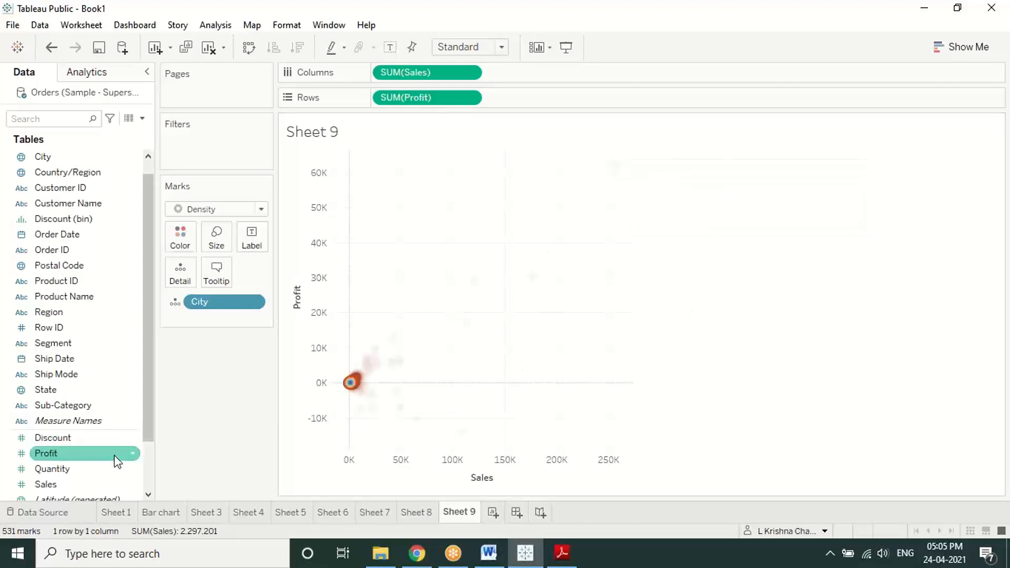
Step: Show a SUM(Profit) range filter spanning -13,838 to 62,037, then reselect New York City
{"action": "left_click", "coordinate": [87, 456]}
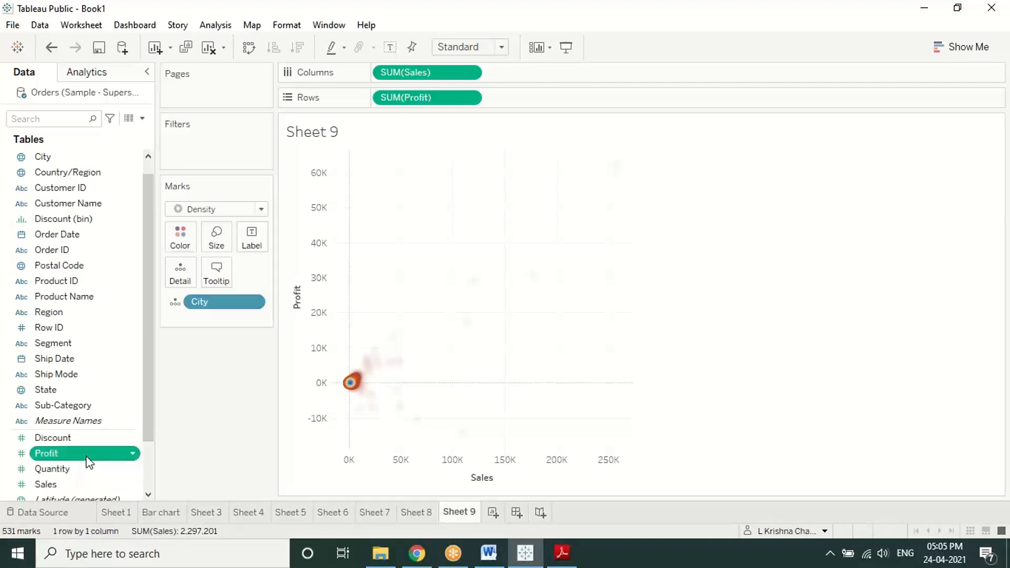
{"action": "right_click", "coordinate": [93, 451]}
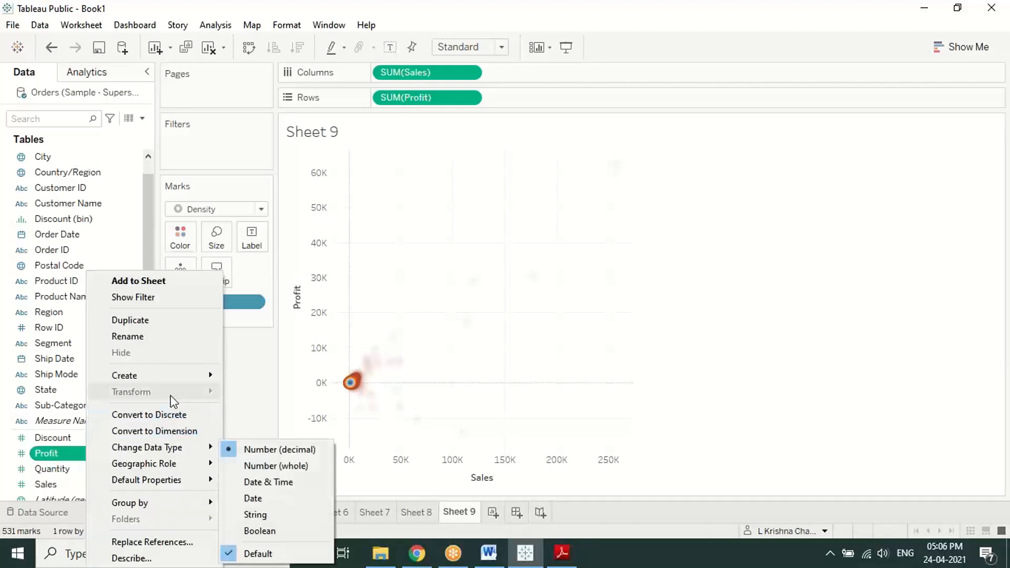
{"action": "left_click", "coordinate": [162, 297]}
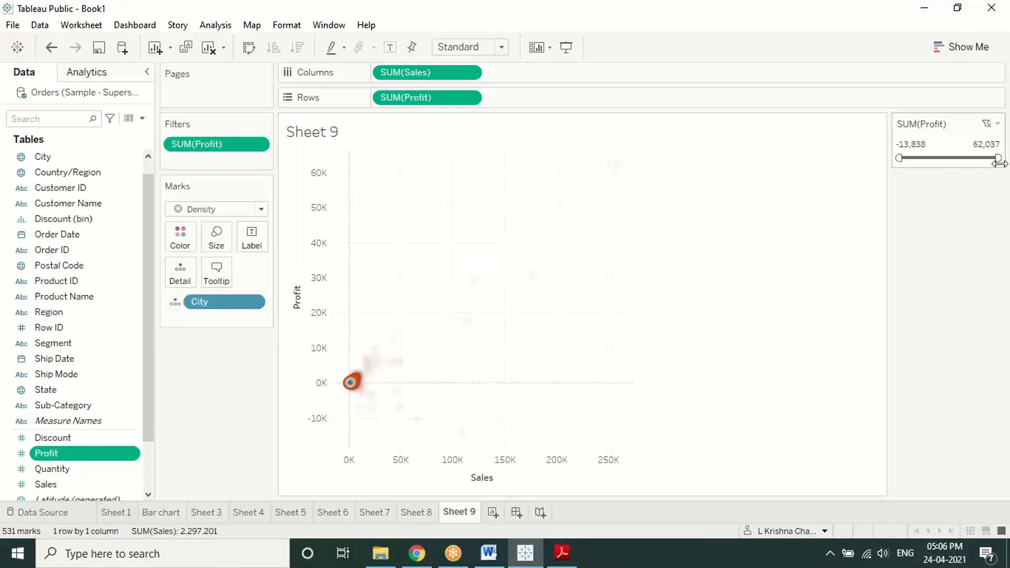
{"action": "mouse_move", "coordinate": [997, 158]}
{"action": "left_mouse_down"}
{"action": "mouse_move", "coordinate": [928, 161]}
{"action": "mouse_move", "coordinate": [929, 174]}
{"action": "mouse_move", "coordinate": [941, 189]}
{"action": "mouse_move", "coordinate": [940, 158]}
{"action": "mouse_move", "coordinate": [996, 157]}
{"action": "left_mouse_up"}
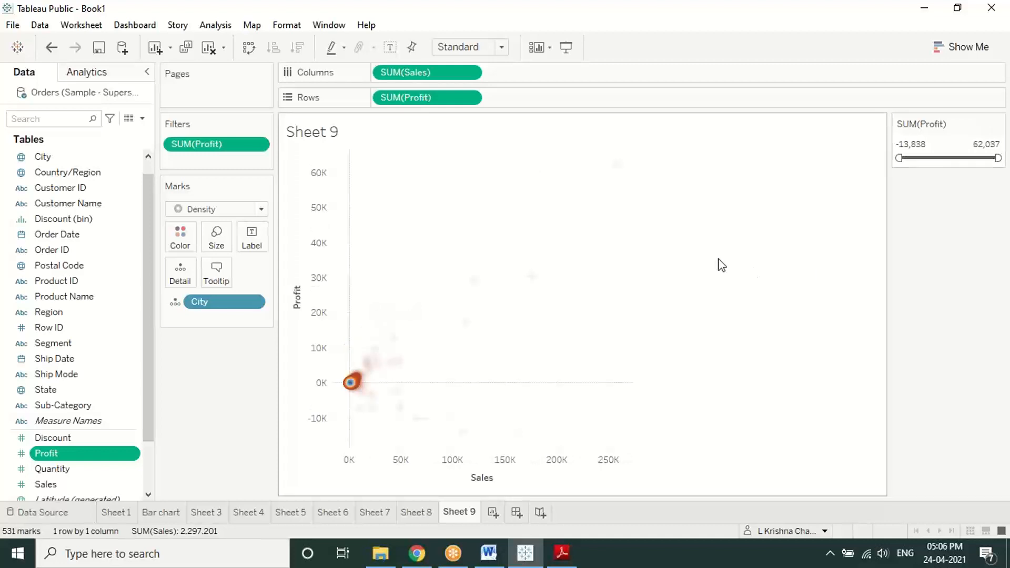
{"action": "left_click", "coordinate": [622, 171]}
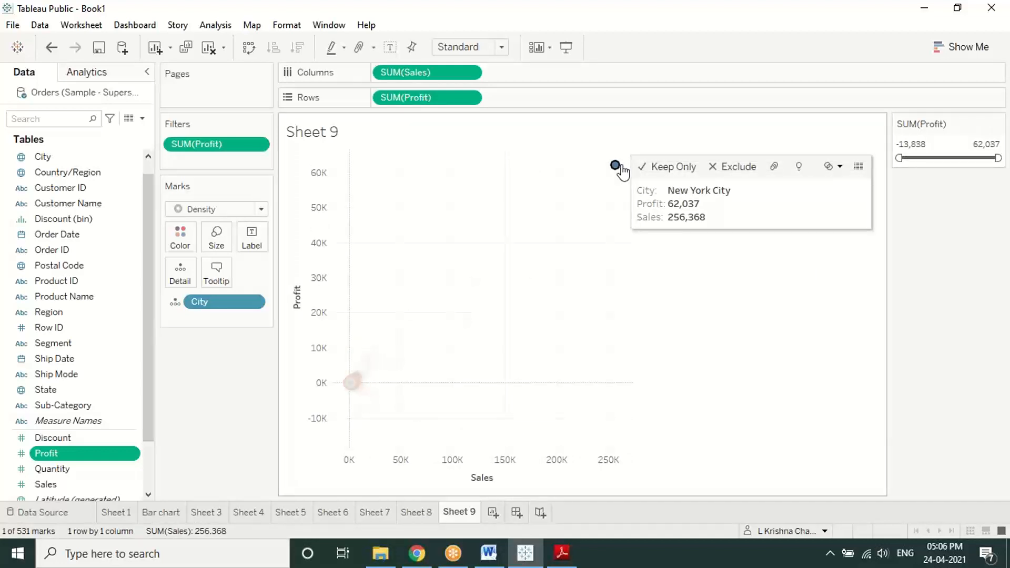
{"action": "left_click", "coordinate": [610, 254]}
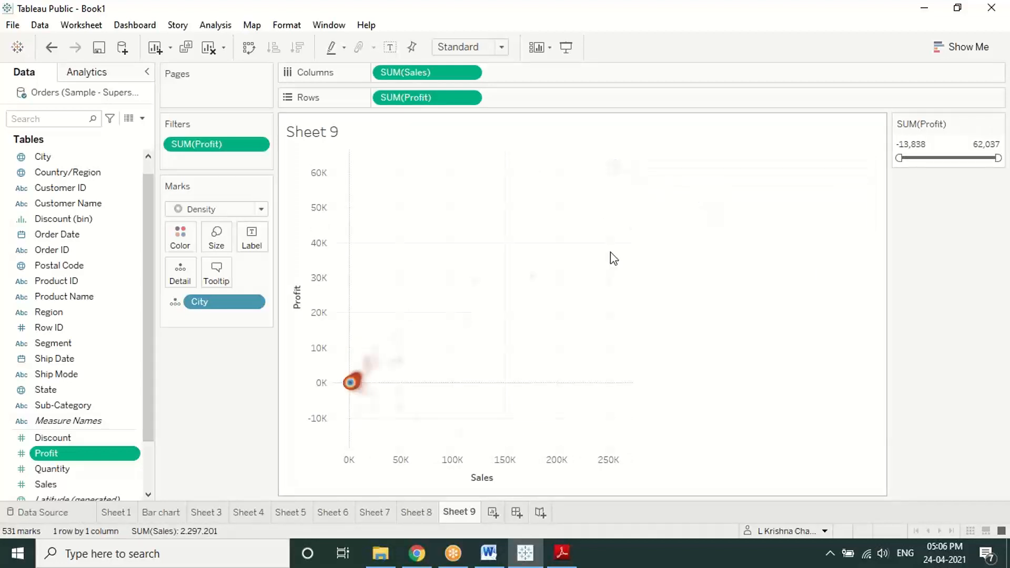
{"action": "mouse_move", "coordinate": [534, 279]}
{"action": "left_click", "coordinate": [531, 284]}
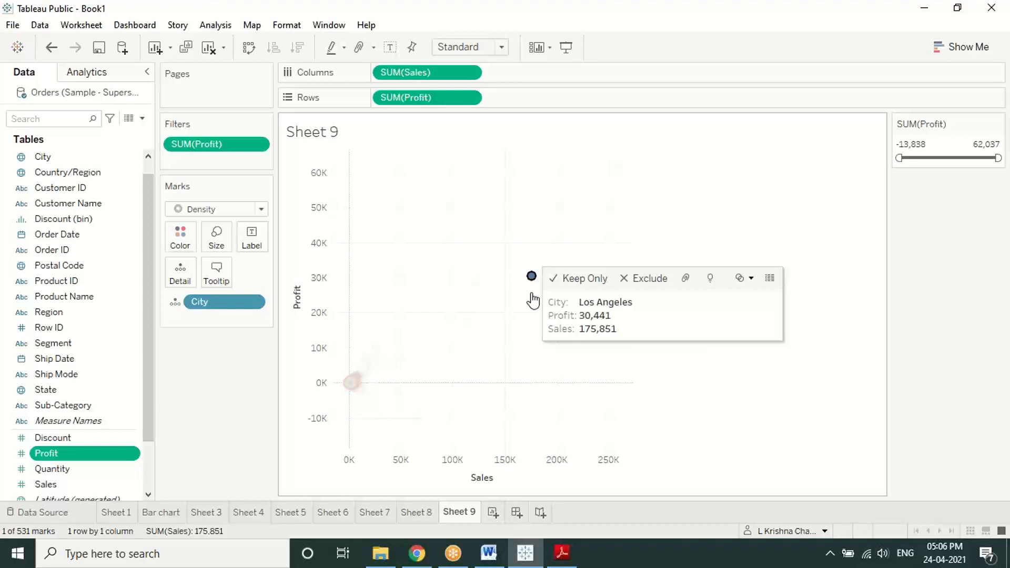
{"action": "left_click", "coordinate": [533, 299]}
{"action": "left_click", "coordinate": [473, 282]}
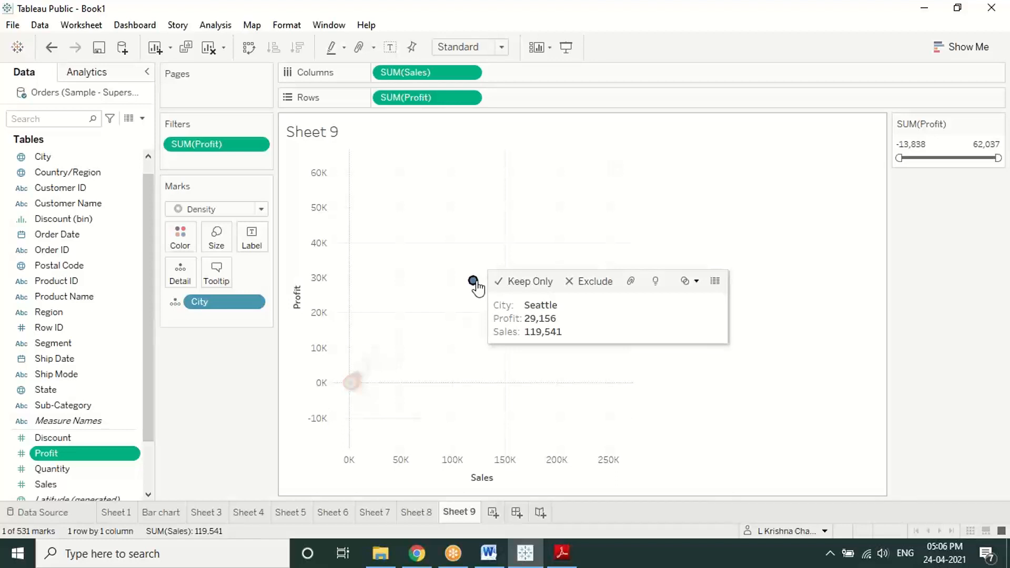
{"action": "left_click", "coordinate": [734, 345]}
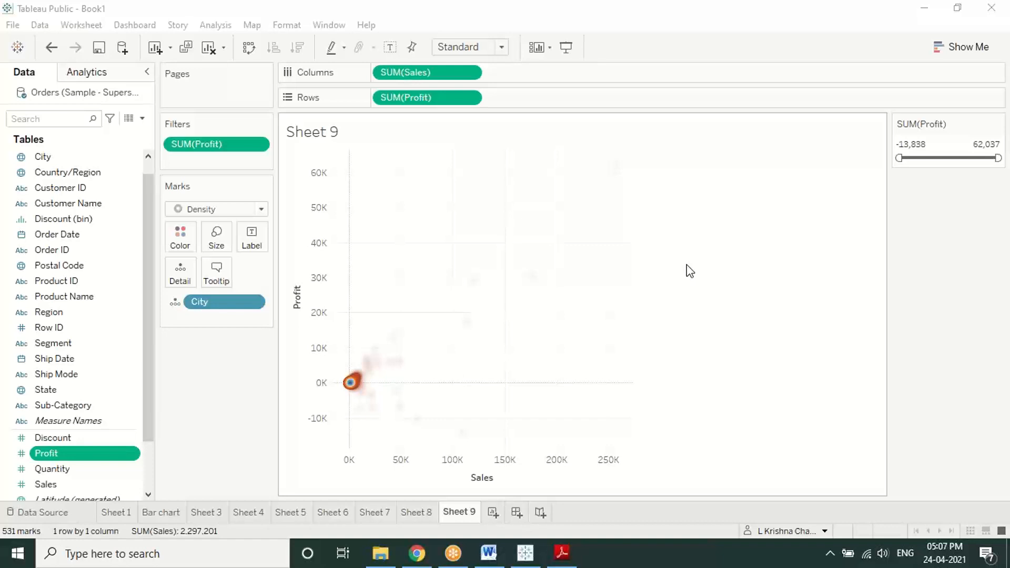
Step: Keep the Density mark type and try the Density Orange Light colour palette
{"action": "left_click", "coordinate": [261, 209]}
{"action": "left_click", "coordinate": [260, 212]}
{"action": "left_click", "coordinate": [177, 240]}
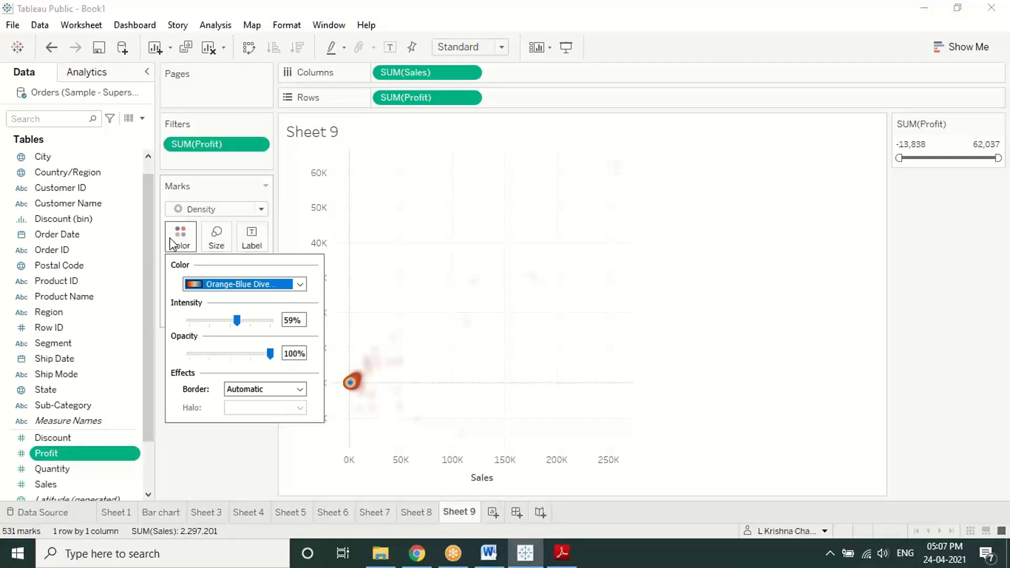
{"action": "left_click", "coordinate": [299, 284]}
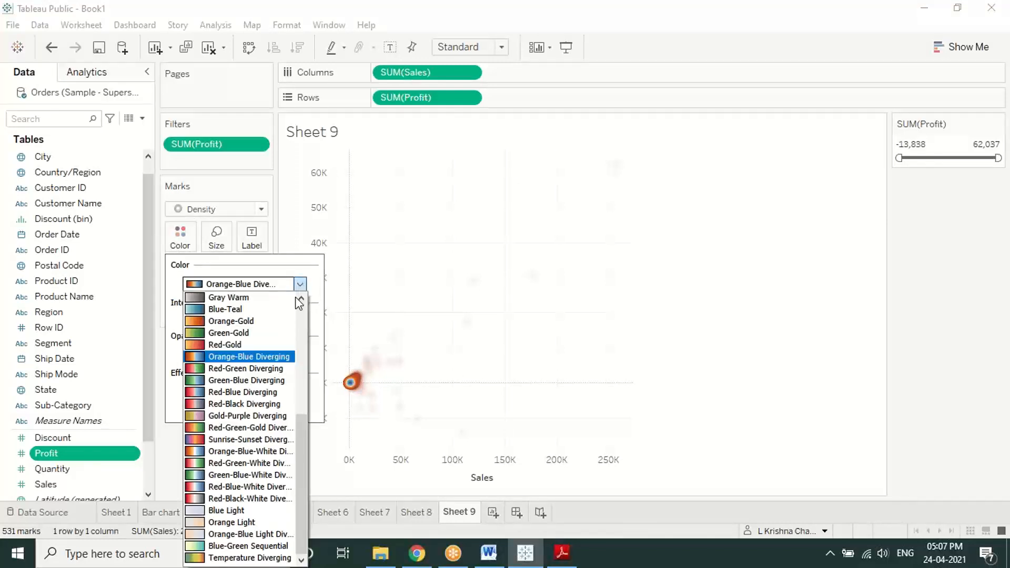
{"action": "left_click", "coordinate": [264, 357]}
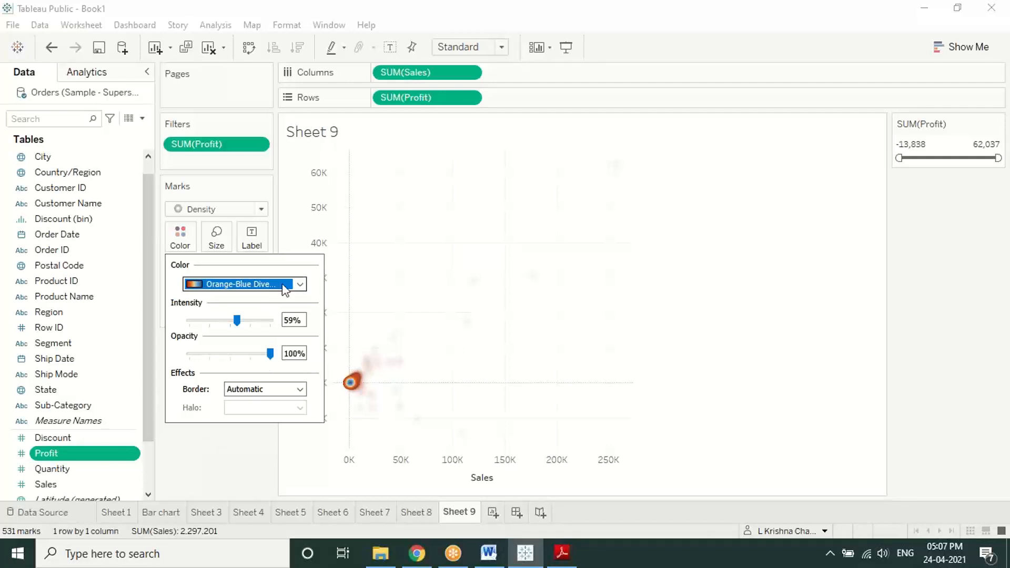
{"action": "left_click", "coordinate": [300, 285]}
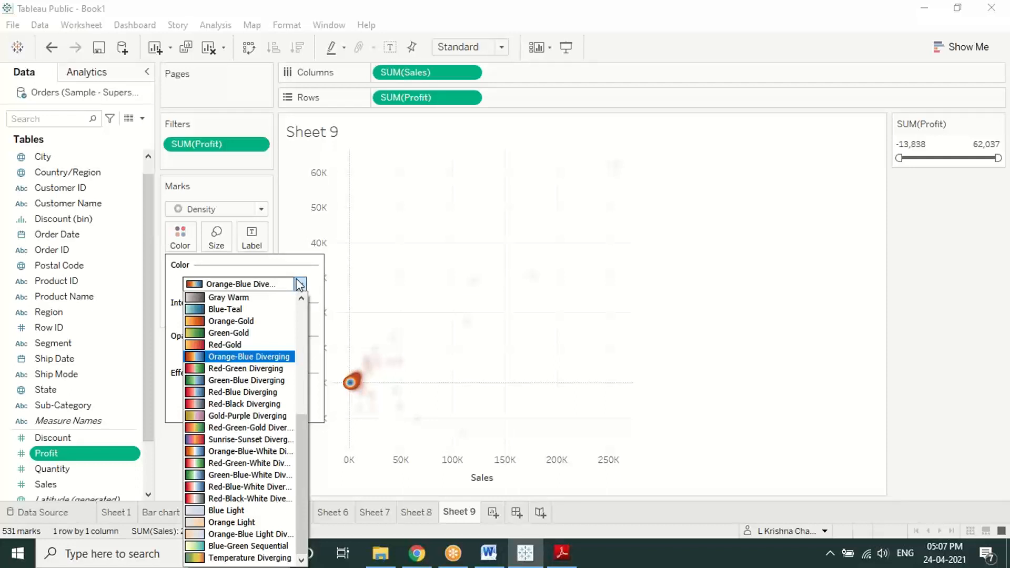
{"action": "left_click", "coordinate": [299, 284]}
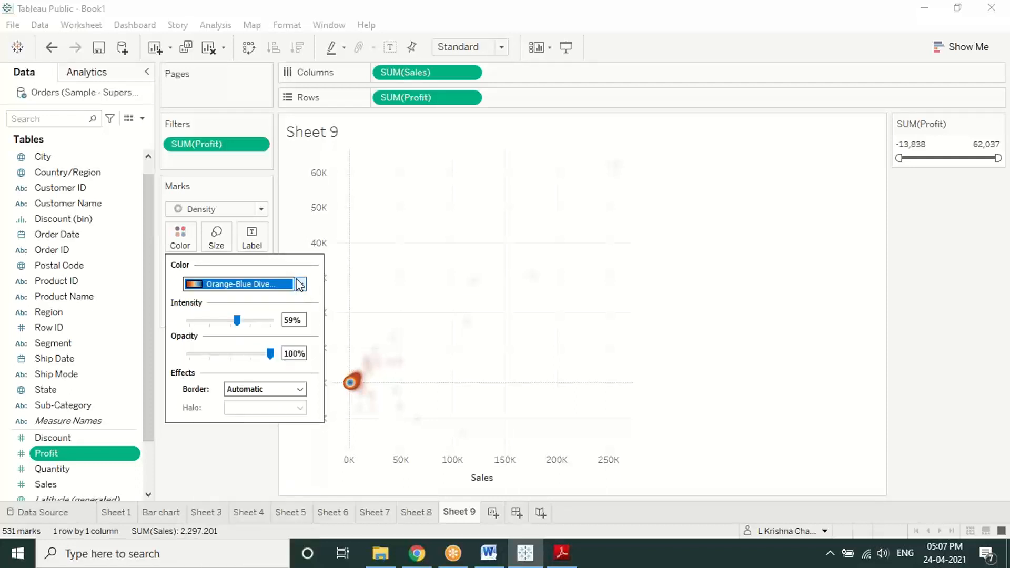
{"action": "left_click", "coordinate": [299, 284]}
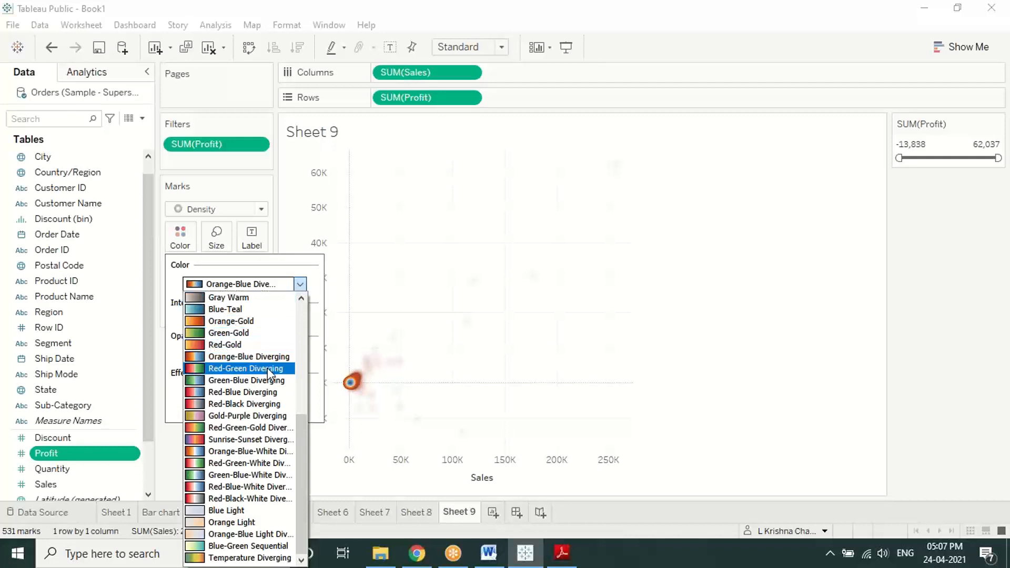
{"action": "scroll", "coordinate": [267, 368], "scroll_direction": "up", "scroll_amount": 6}
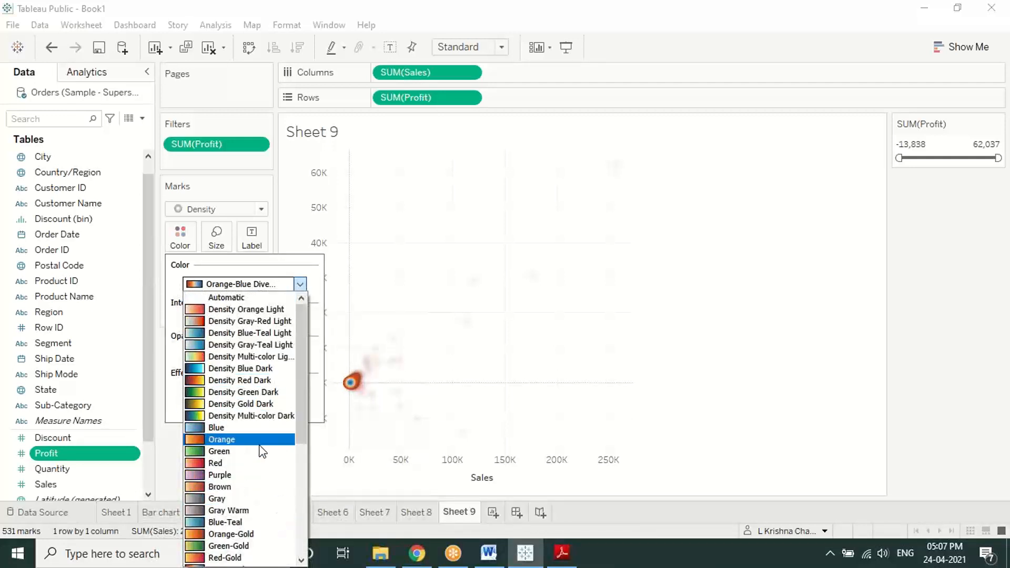
{"action": "left_click", "coordinate": [270, 309]}
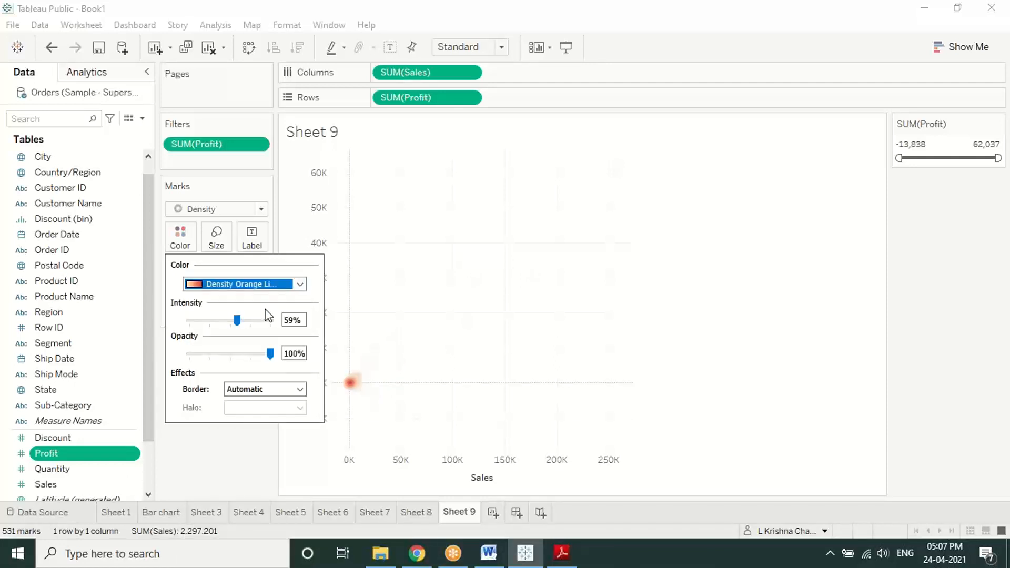
Step: Apply the Orange-Blue Diverging palette to the density marks and close the colour settings
{"action": "left_click", "coordinate": [301, 284]}
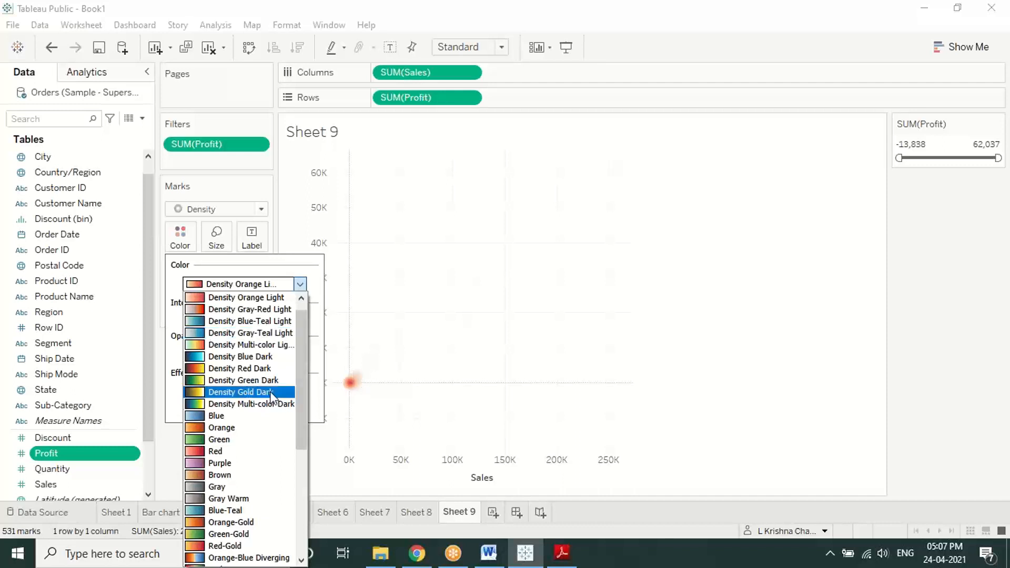
{"action": "scroll", "coordinate": [274, 398], "scroll_direction": "down", "scroll_amount": 4}
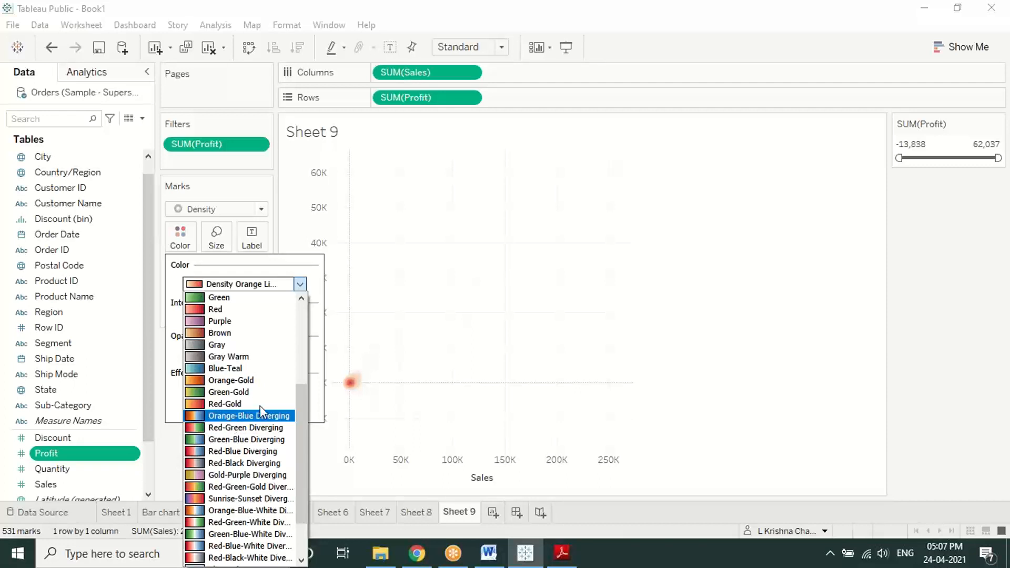
{"action": "scroll", "coordinate": [262, 379], "scroll_direction": "up", "scroll_amount": 3}
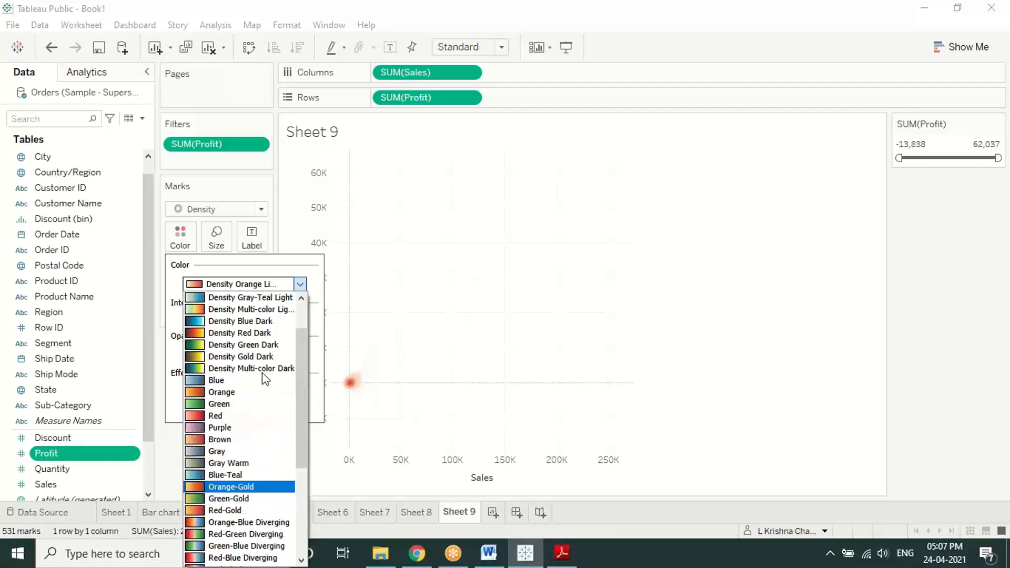
{"action": "scroll", "coordinate": [258, 362], "scroll_direction": "up", "scroll_amount": 1}
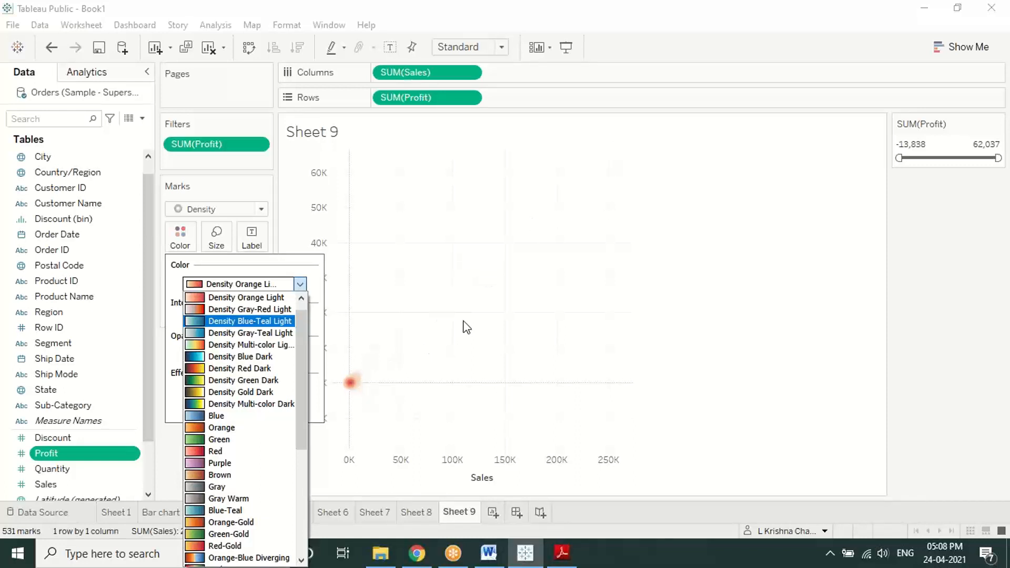
{"action": "scroll", "coordinate": [249, 450], "scroll_direction": "down", "scroll_amount": 3}
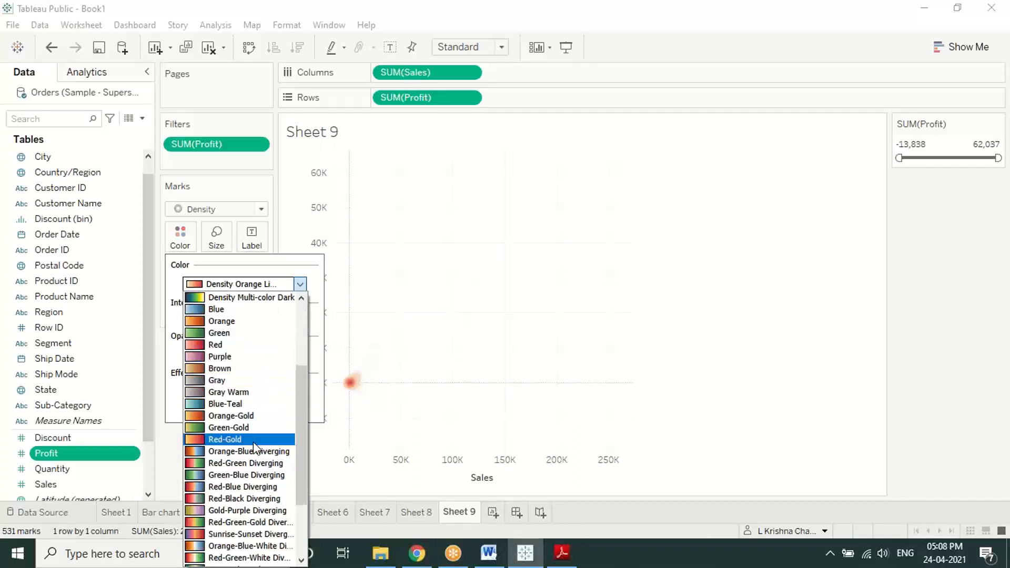
{"action": "left_click", "coordinate": [253, 451]}
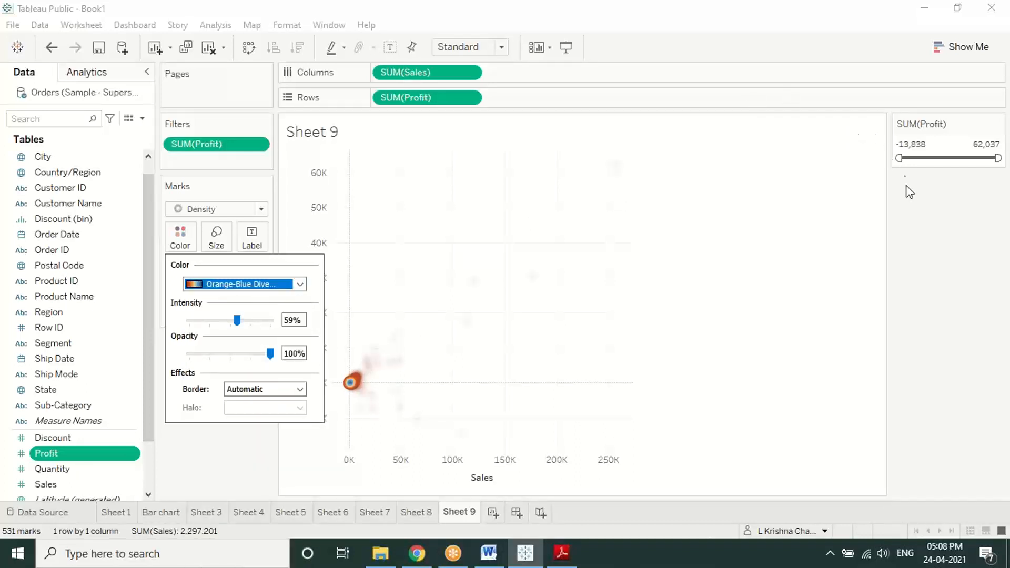
{"action": "left_click", "coordinate": [911, 197]}
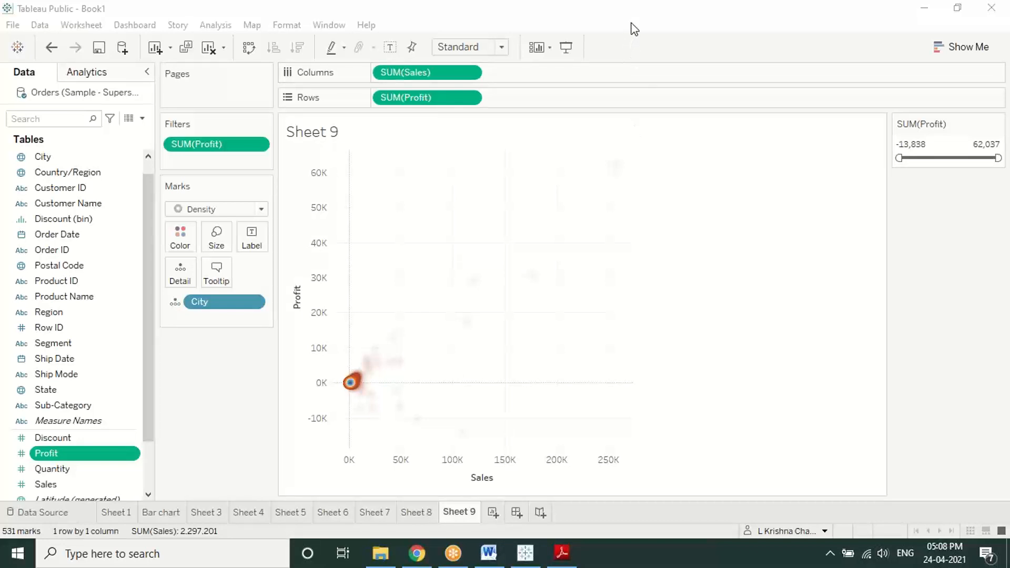
{"action": "right_click", "coordinate": [111, 456]}
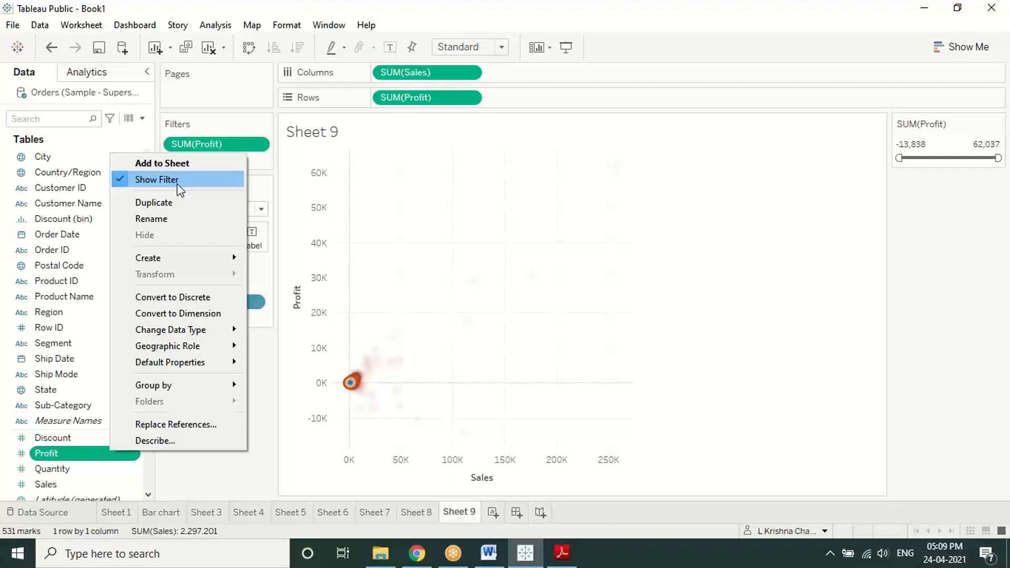
{"action": "left_click", "coordinate": [714, 249]}
Step: Cap the SUM(Profit) filter at 16,271 and mark the dense cluster at the origin
{"action": "left_click_drag", "start_coordinate": [999, 158], "coordinate": [942, 157]}
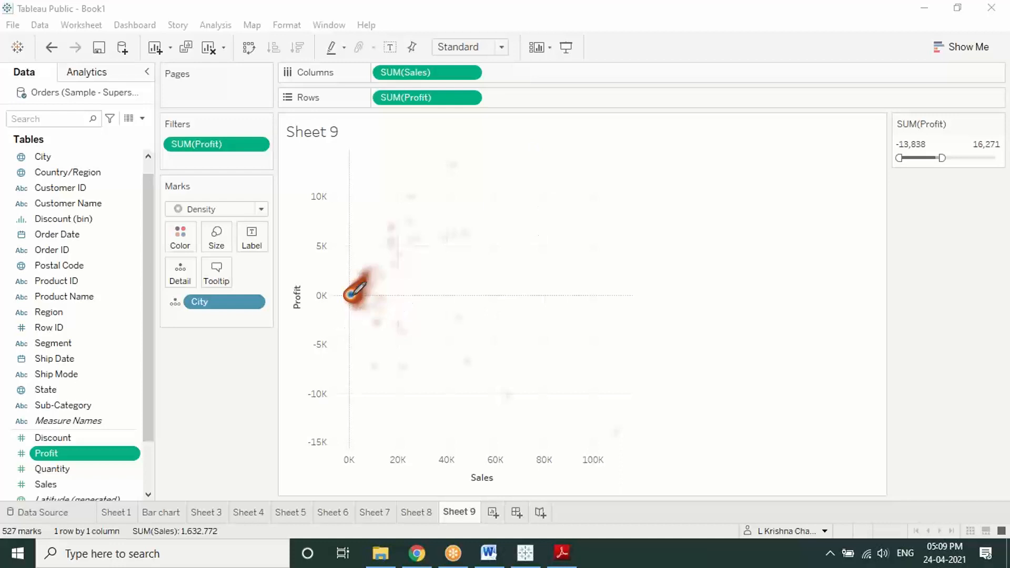
{"action": "left_click_drag", "start_coordinate": [338, 287], "coordinate": [368, 251]}
{"action": "mouse_move", "coordinate": [534, 247]}
{"action": "left_mouse_down"}
{"action": "mouse_move", "coordinate": [502, 244]}
{"action": "mouse_move", "coordinate": [495, 290]}
{"action": "mouse_move", "coordinate": [552, 247]}
{"action": "mouse_move", "coordinate": [525, 235]}
{"action": "mouse_move", "coordinate": [505, 266]}
{"action": "mouse_move", "coordinate": [518, 264]}
{"action": "left_mouse_up"}
{"action": "mouse_move", "coordinate": [584, 139]}
{"action": "left_mouse_down"}
{"action": "mouse_move", "coordinate": [602, 143]}
{"action": "mouse_move", "coordinate": [598, 135]}
{"action": "mouse_move", "coordinate": [578, 141]}
{"action": "mouse_move", "coordinate": [594, 153]}
{"action": "mouse_move", "coordinate": [592, 135]}
{"action": "mouse_move", "coordinate": [598, 151]}
{"action": "left_mouse_up"}
{"action": "left_click_drag", "start_coordinate": [593, 354], "coordinate": [590, 331]}
{"action": "mouse_move", "coordinate": [527, 333]}
{"action": "left_mouse_down"}
{"action": "mouse_move", "coordinate": [520, 342]}
{"action": "mouse_move", "coordinate": [542, 336]}
{"action": "mouse_move", "coordinate": [524, 348]}
{"action": "mouse_move", "coordinate": [541, 339]}
{"action": "mouse_move", "coordinate": [526, 342]}
{"action": "mouse_move", "coordinate": [528, 321]}
{"action": "mouse_move", "coordinate": [534, 334]}
{"action": "left_mouse_up"}
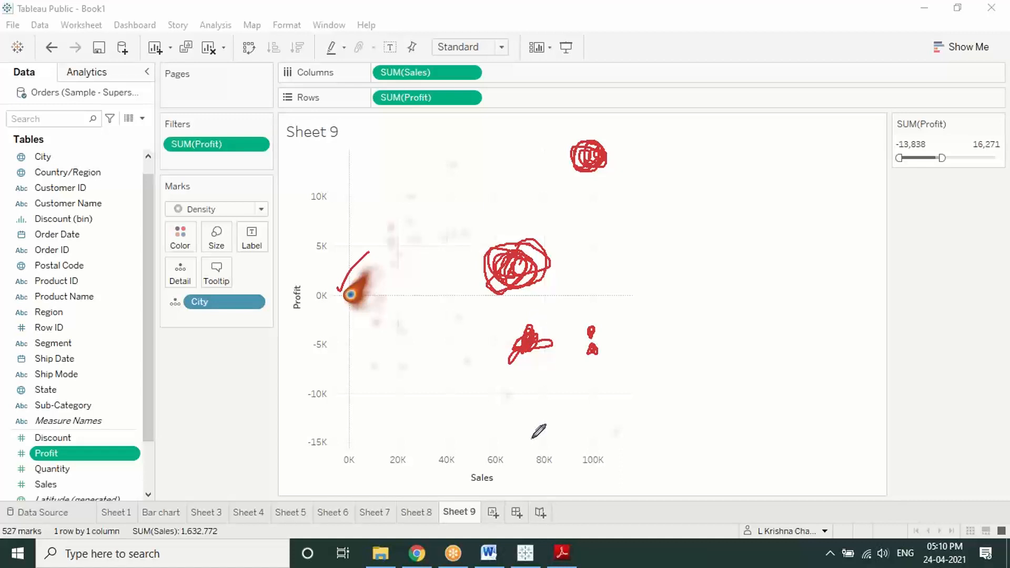
{"action": "right_click", "coordinate": [729, 305]}
{"action": "left_click", "coordinate": [747, 391]}
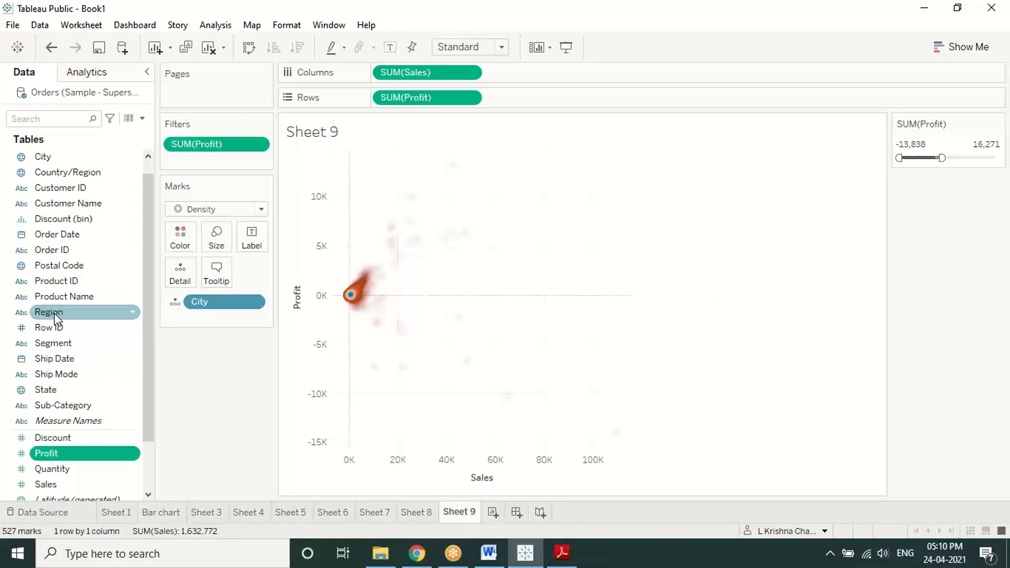
Step: Try Region on Detail and Color, then split the view into Central, East, South, West panes
{"action": "left_click_drag", "start_coordinate": [54, 312], "coordinate": [180, 270]}
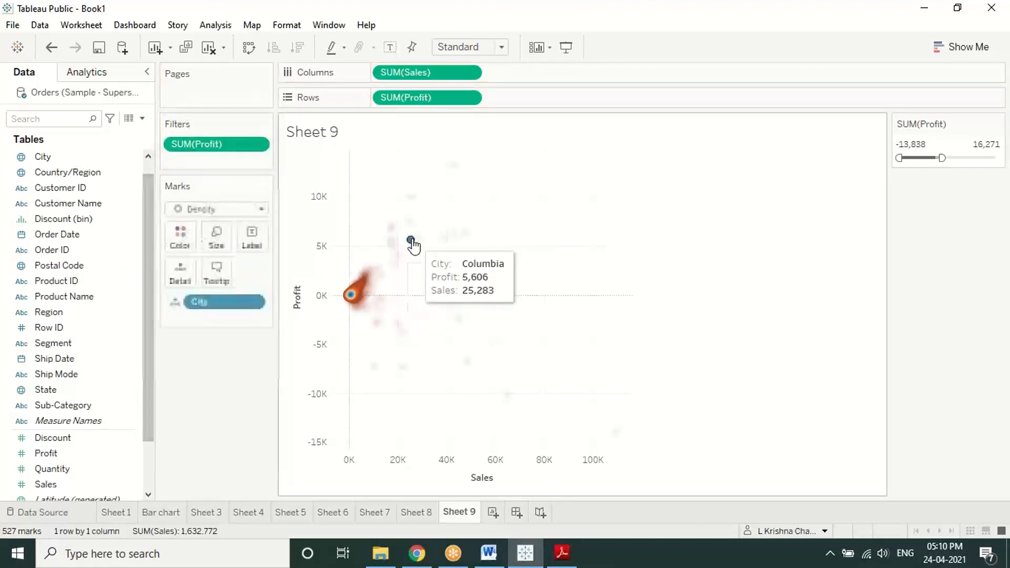
{"action": "left_click_drag", "start_coordinate": [58, 312], "coordinate": [176, 241]}
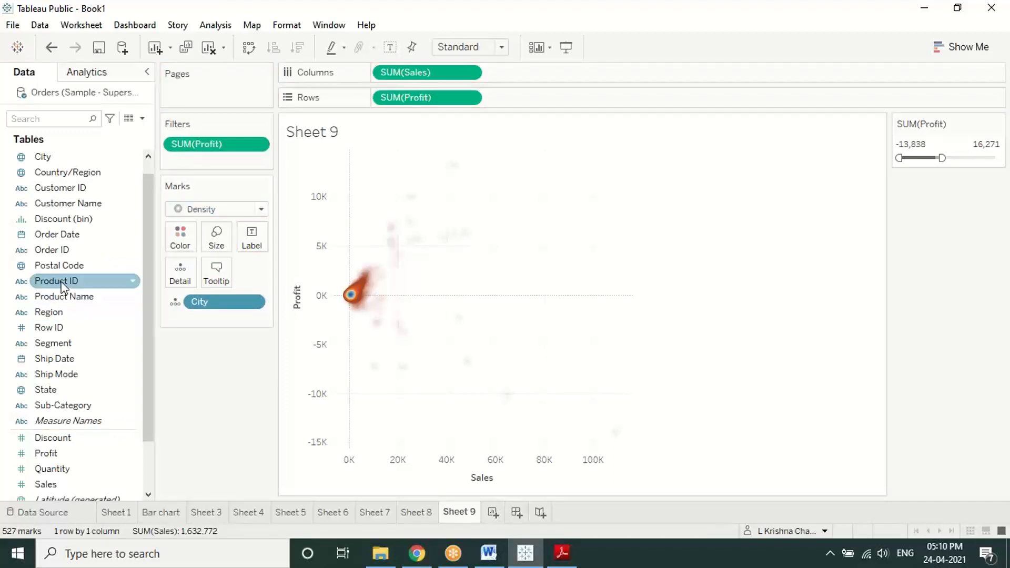
{"action": "left_click_drag", "start_coordinate": [58, 312], "coordinate": [518, 72]}
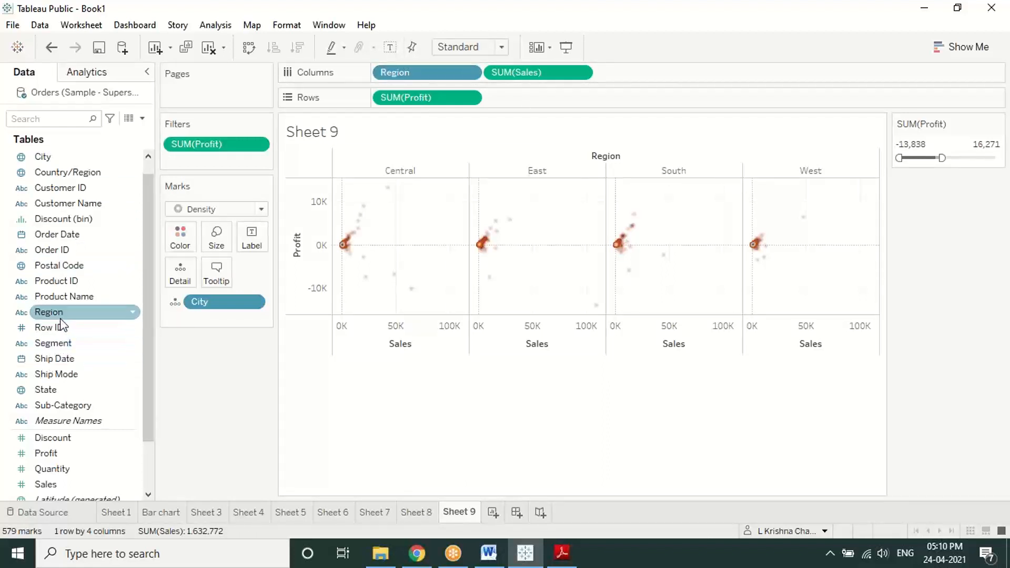
{"action": "left_click_drag", "start_coordinate": [57, 314], "coordinate": [182, 135]}
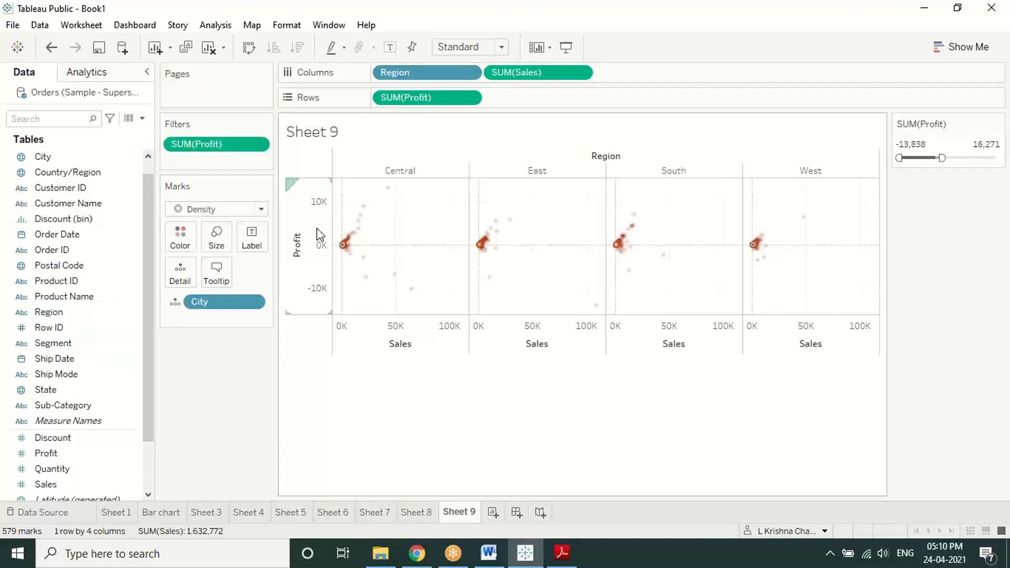
Step: Filter Region to only Central and West, then switch to the tutorial PDF in Adobe Reader
{"action": "left_click", "coordinate": [466, 72]}
{"action": "left_click", "coordinate": [431, 114]}
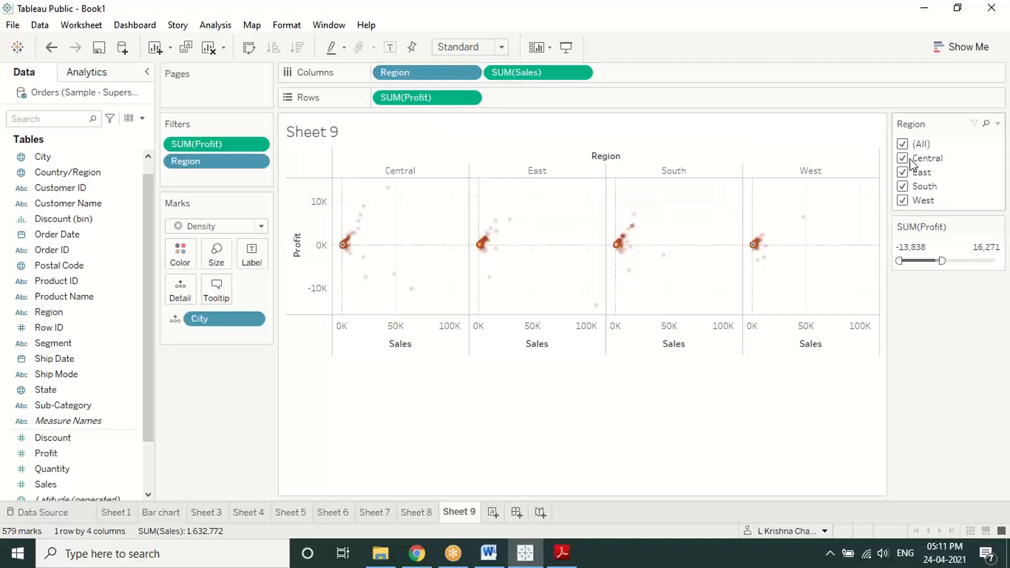
{"action": "left_click", "coordinate": [902, 172]}
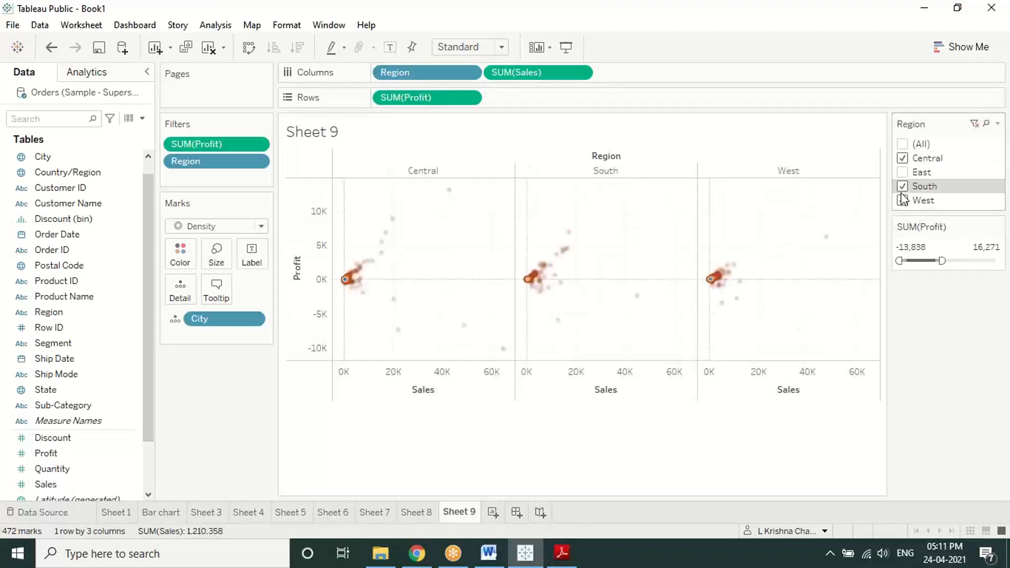
{"action": "left_click", "coordinate": [902, 188]}
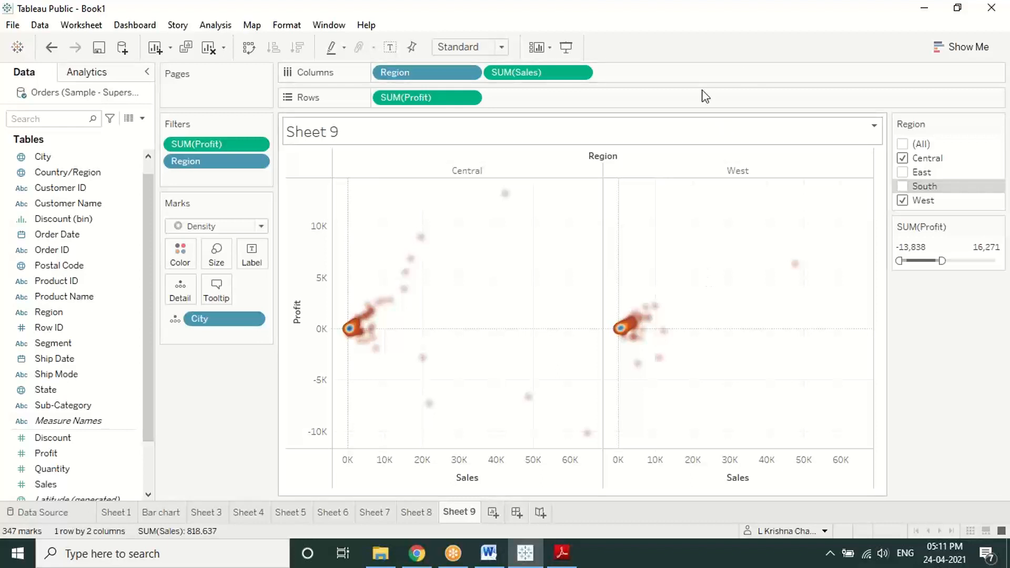
{"action": "left_click", "coordinate": [702, 29]}
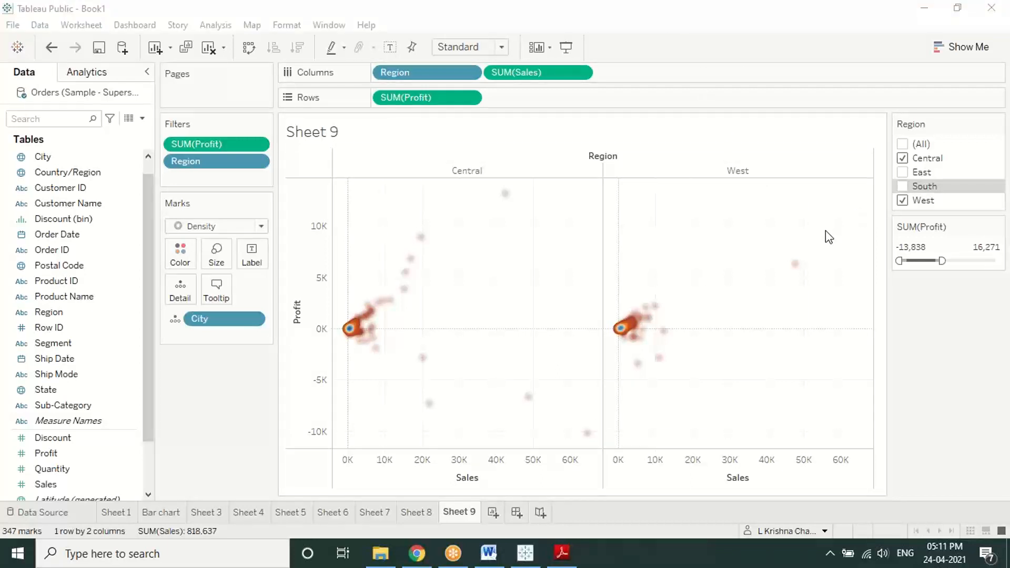
{"action": "left_click", "coordinate": [568, 552]}
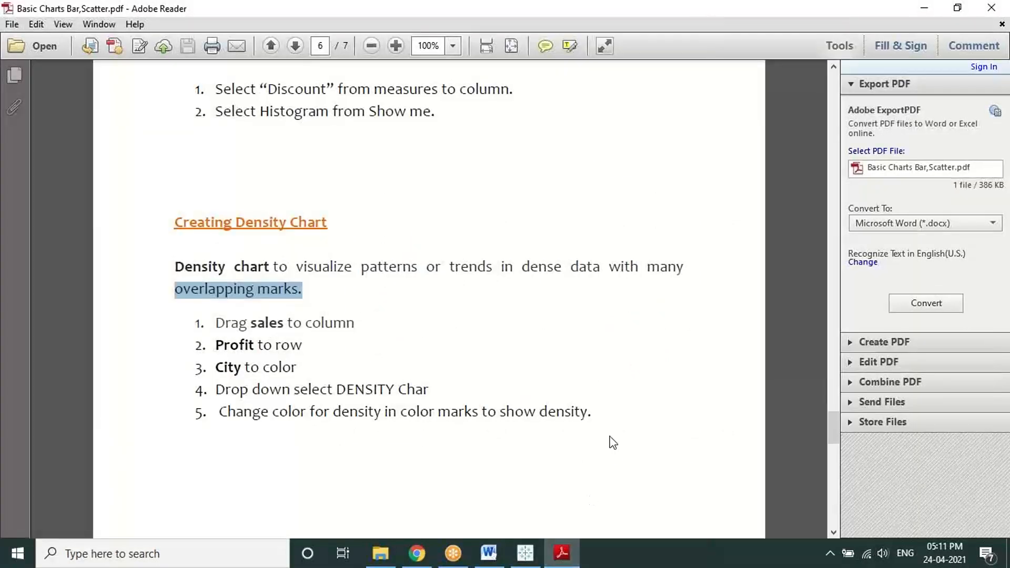
Step: Scroll the tutorial PDF to the Area Chart section on page 7, then return to Tableau
{"action": "scroll", "coordinate": [610, 439], "scroll_direction": "down", "scroll_amount": 10}
{"action": "scroll", "coordinate": [613, 442], "scroll_direction": "down", "scroll_amount": 5}
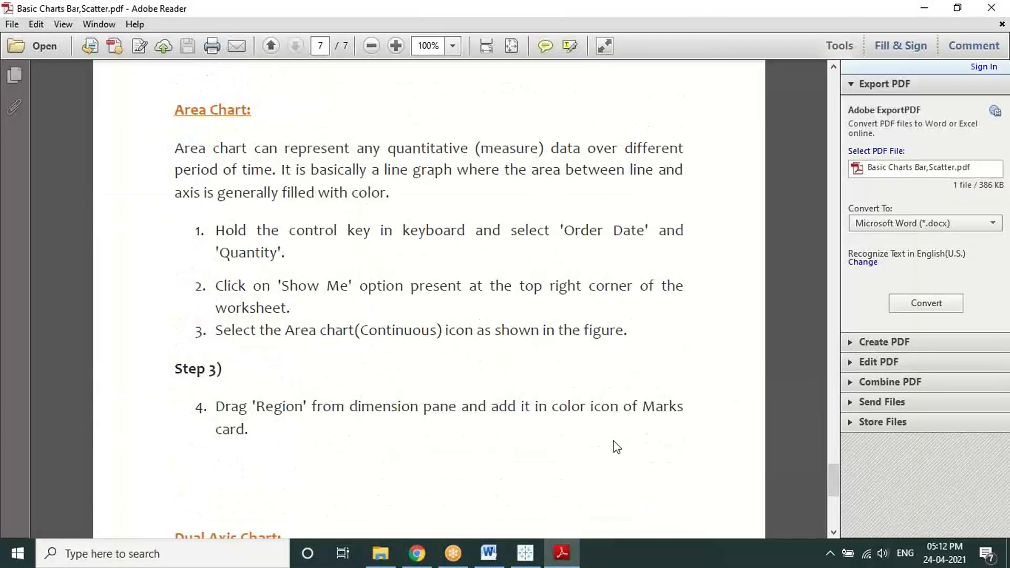
{"action": "scroll", "coordinate": [616, 447], "scroll_direction": "down", "scroll_amount": 10}
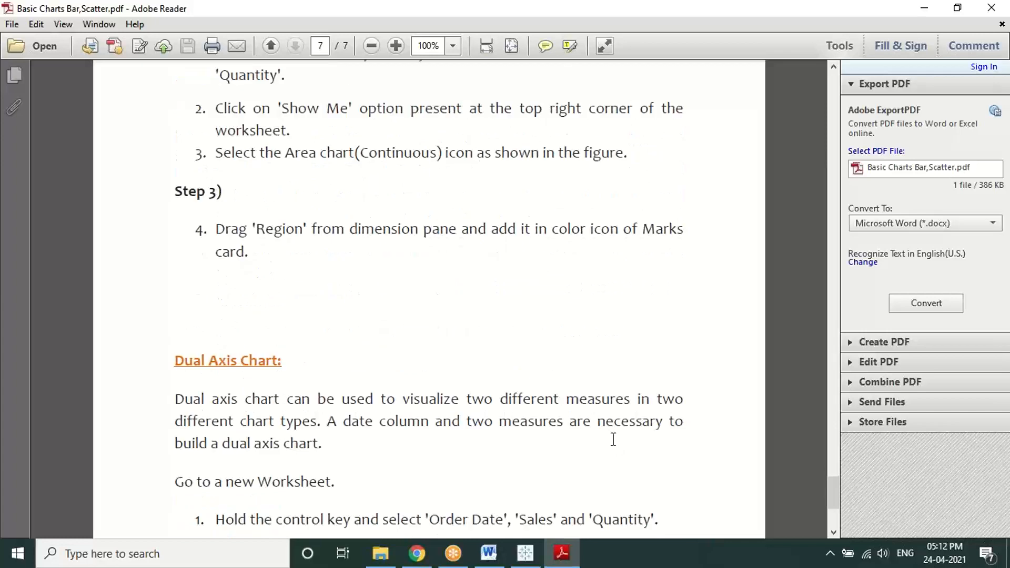
{"action": "scroll", "coordinate": [617, 446], "scroll_direction": "up", "scroll_amount": 11}
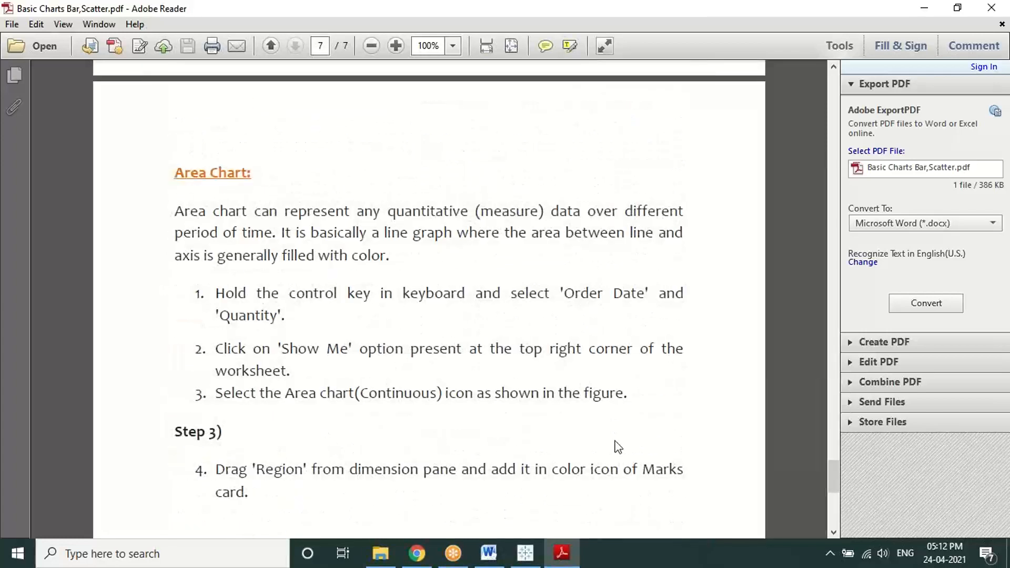
{"action": "scroll", "coordinate": [614, 439], "scroll_direction": "down", "scroll_amount": 1}
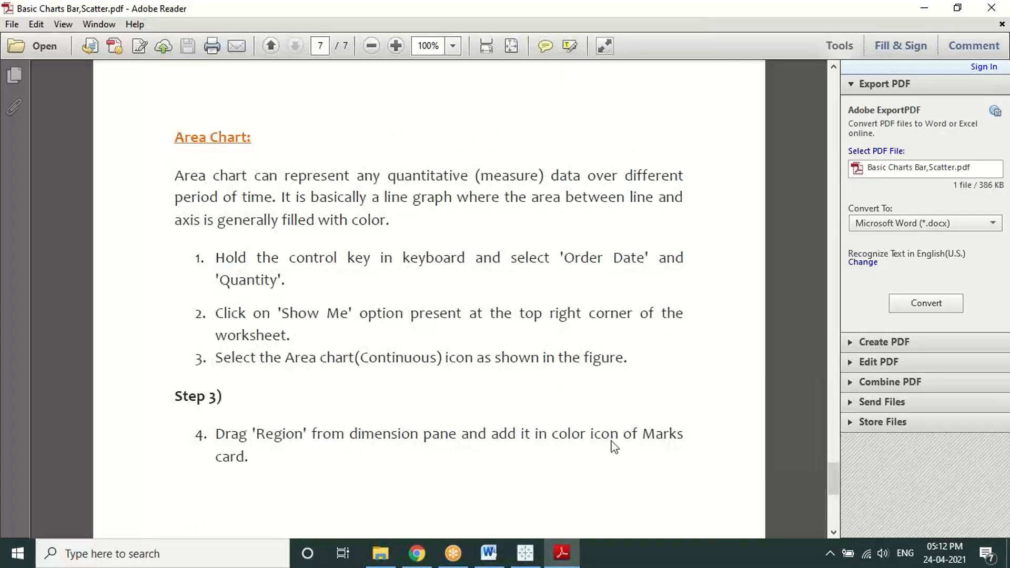
{"action": "left_click", "coordinate": [525, 553]}
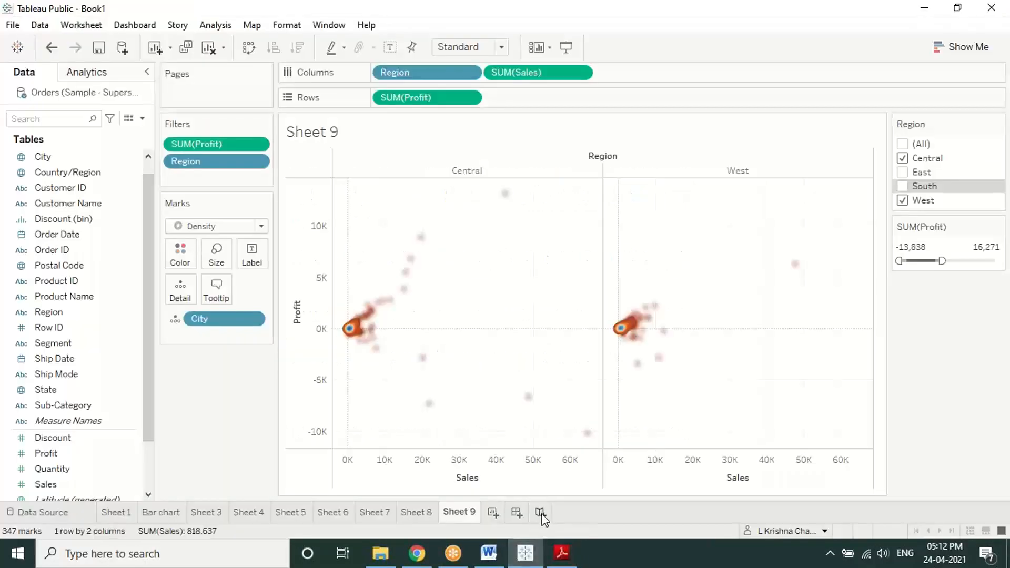
Step: Add a blank Sheet 10 worksheet, check the PDF, and come back to Tableau
{"action": "left_click", "coordinate": [493, 512]}
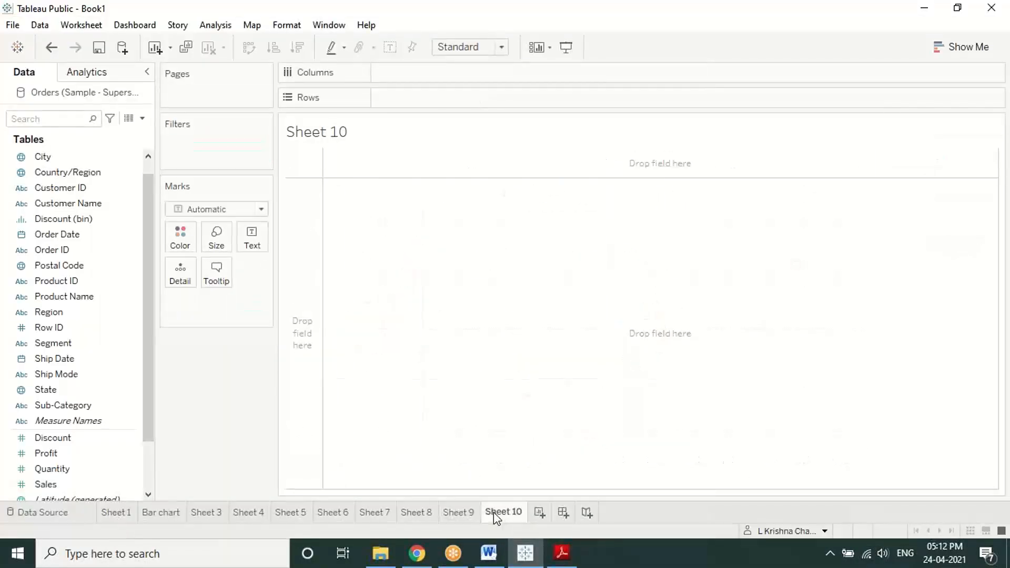
{"action": "left_click", "coordinate": [548, 556]}
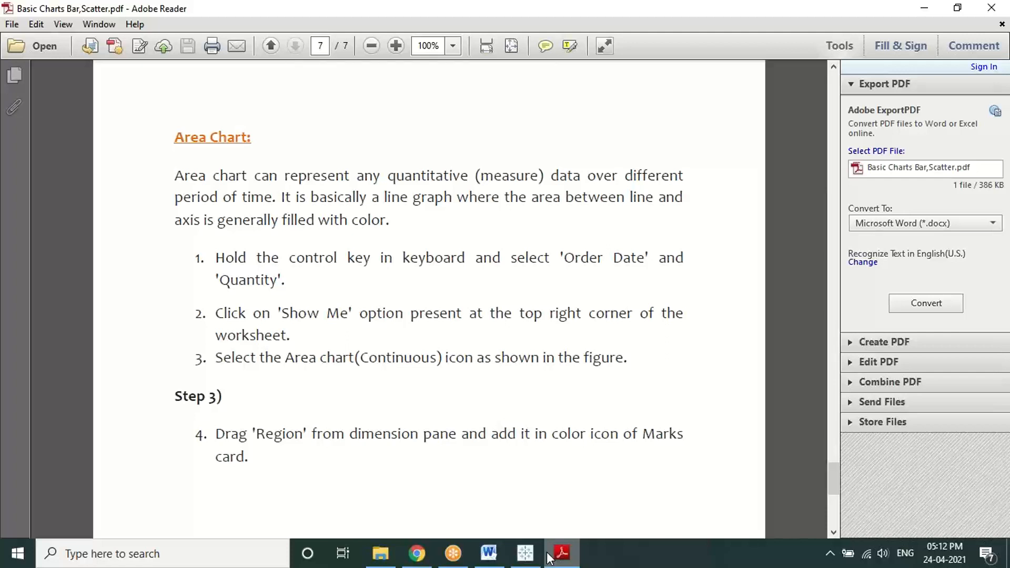
{"action": "left_click", "coordinate": [520, 551]}
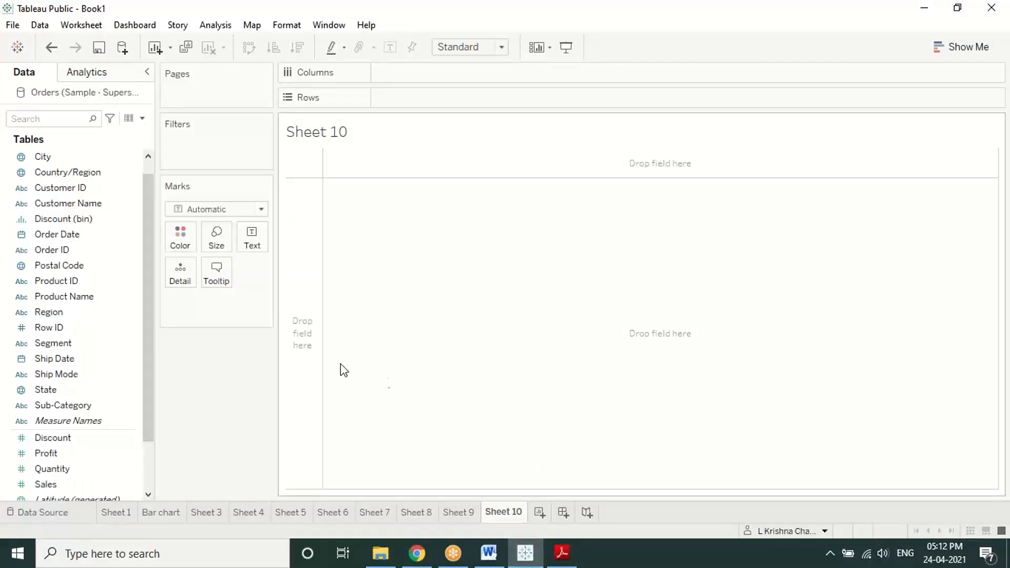
Step: Make a continuous area chart of SUM(Quantity) by YEAR(Order Date), coloured by Region
{"action": "left_click", "coordinate": [81, 234]}
{"action": "left_click", "coordinate": [68, 463], "text": "ctrl"}
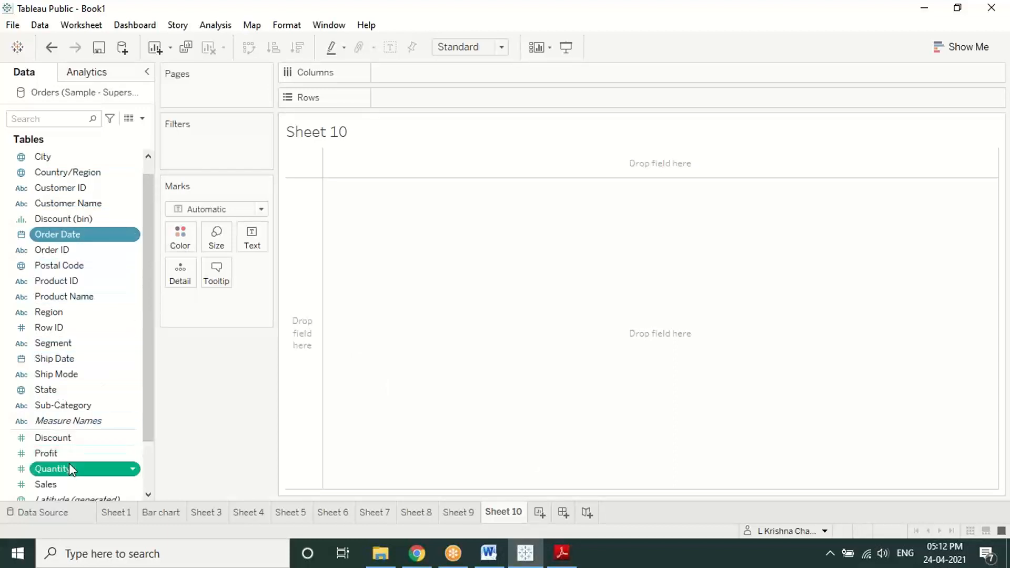
{"action": "left_click", "coordinate": [964, 47]}
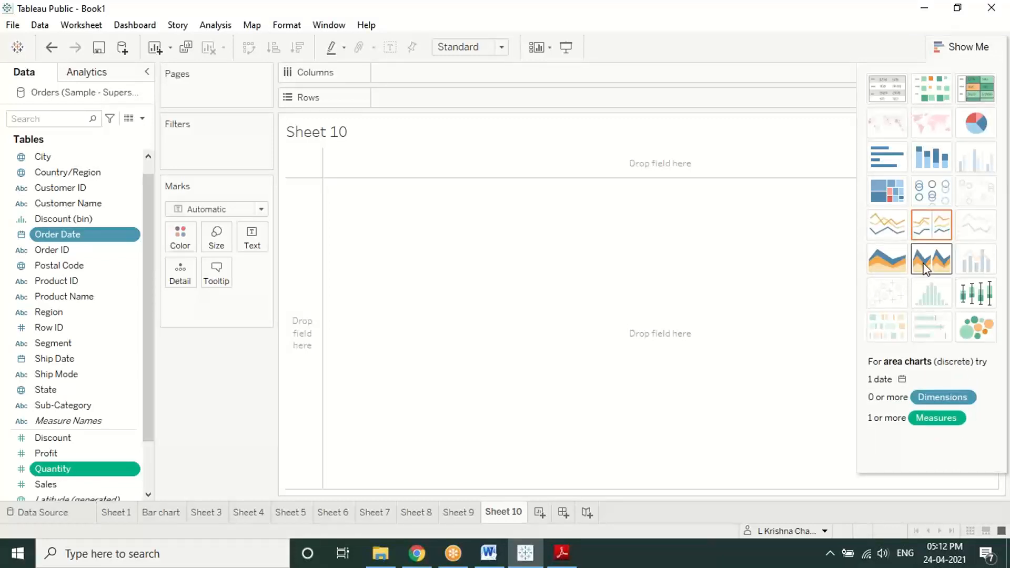
{"action": "left_click", "coordinate": [881, 260]}
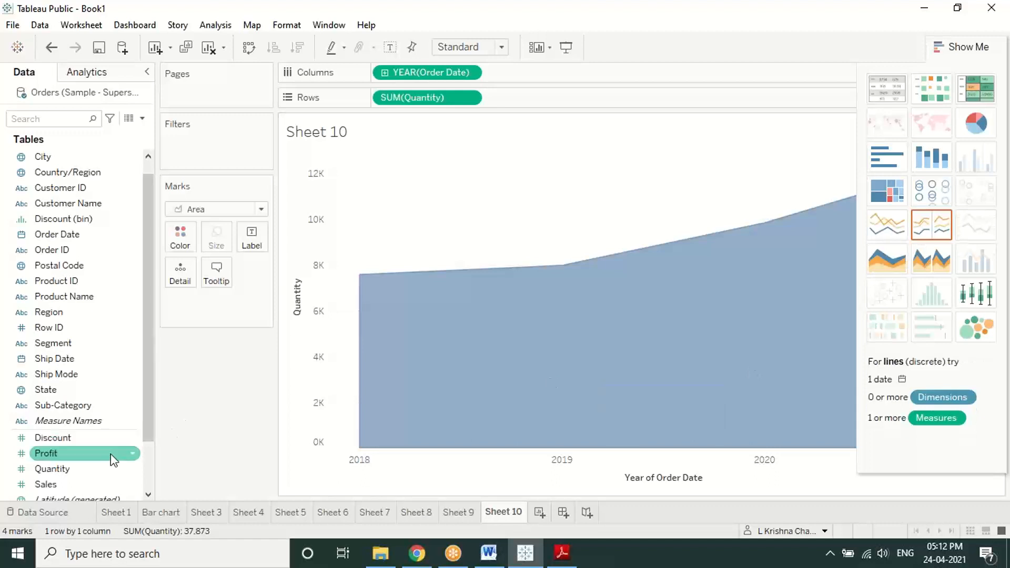
{"action": "left_click_drag", "start_coordinate": [53, 312], "coordinate": [176, 237]}
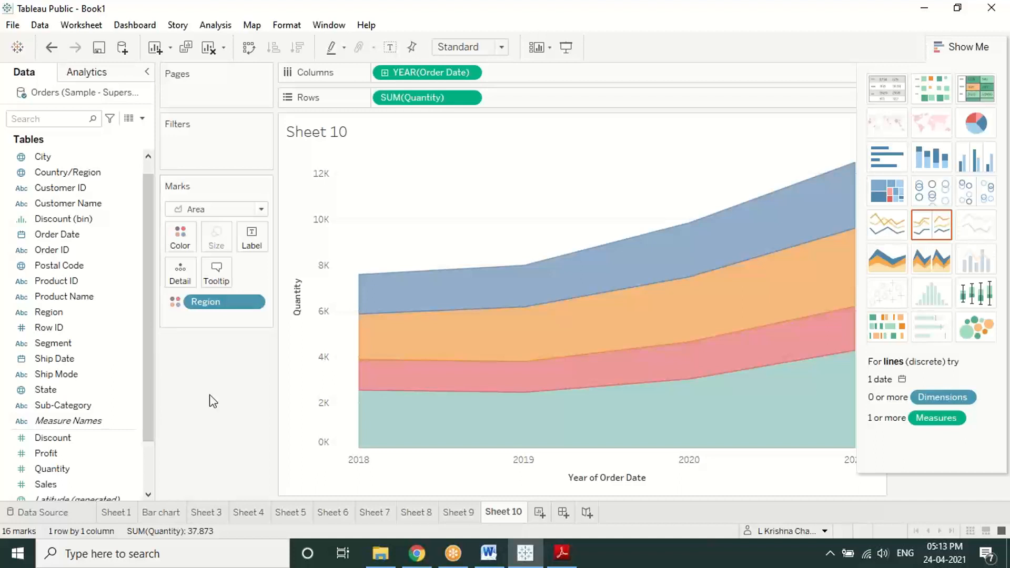
Step: Add a blank Sheet 11 worksheet and glance at the PDF's next instructions
{"action": "left_click", "coordinate": [540, 513]}
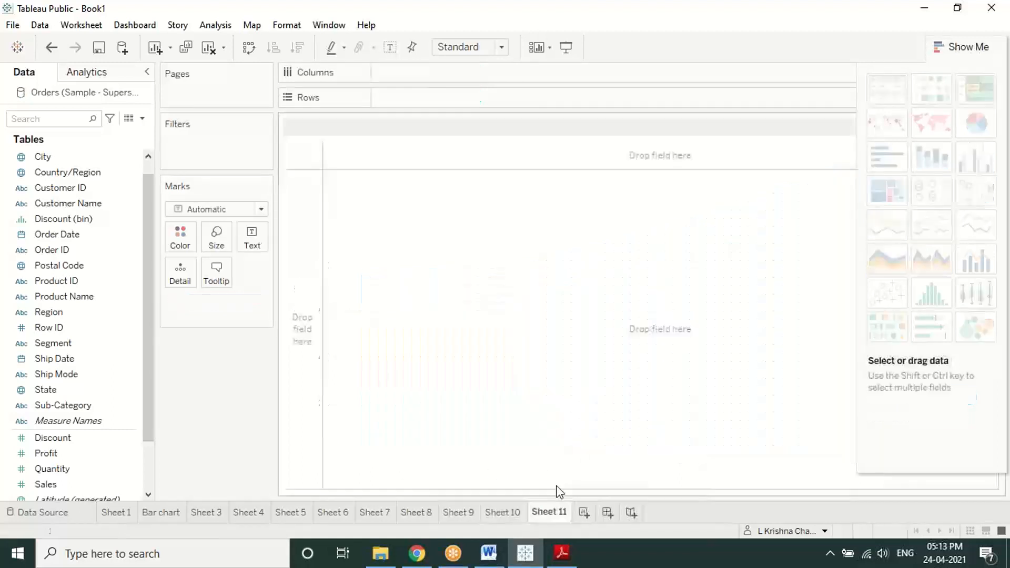
{"action": "left_click", "coordinate": [41, 237]}
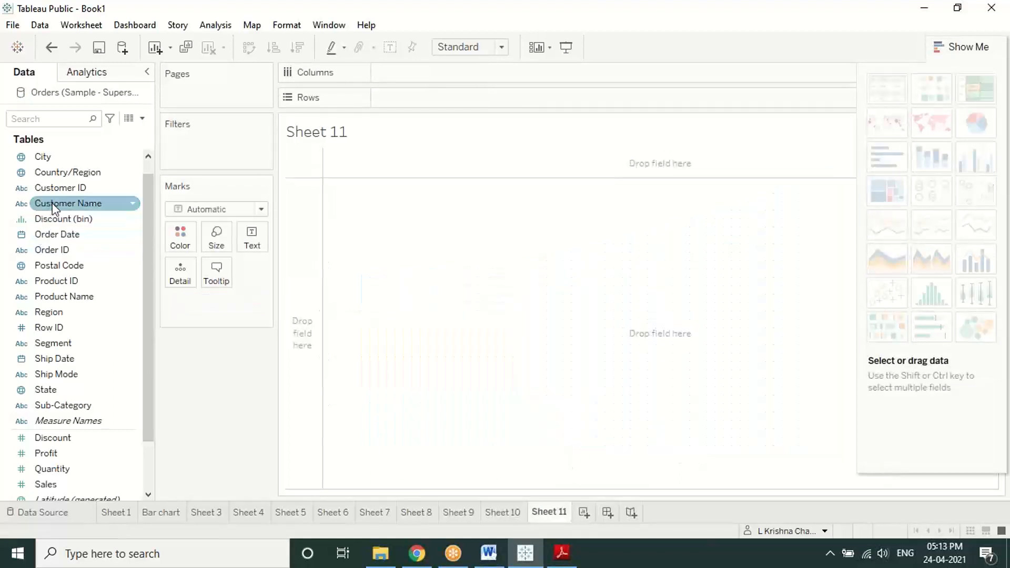
{"action": "left_click", "coordinate": [561, 552]}
{"action": "scroll", "coordinate": [521, 376], "scroll_direction": "down", "scroll_amount": 10}
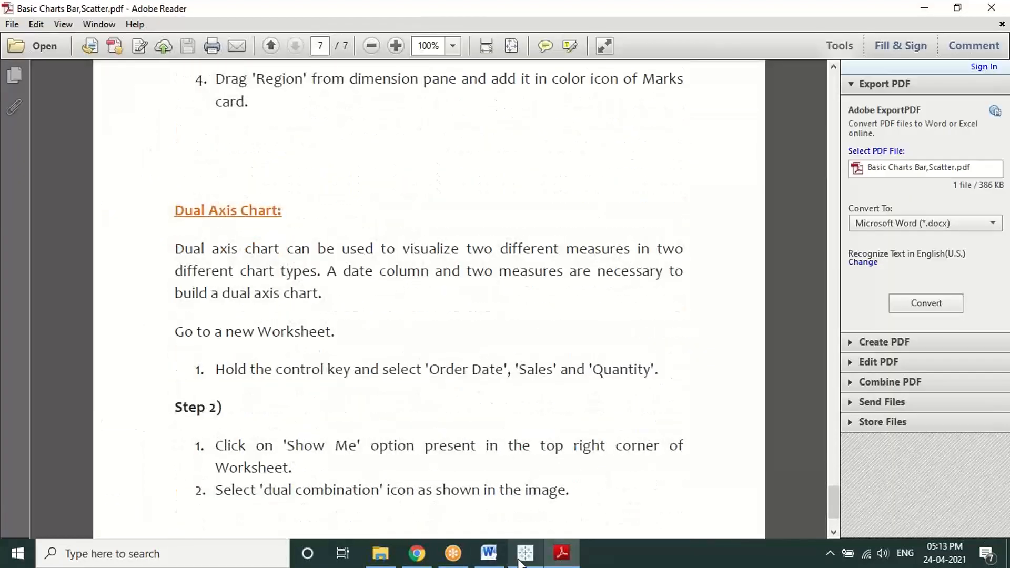
{"action": "left_click", "coordinate": [525, 552]}
Step: Select Order Date, Sales and Quantity together in the Data pane
{"action": "left_click", "coordinate": [95, 188]}
{"action": "left_click", "coordinate": [80, 204]}
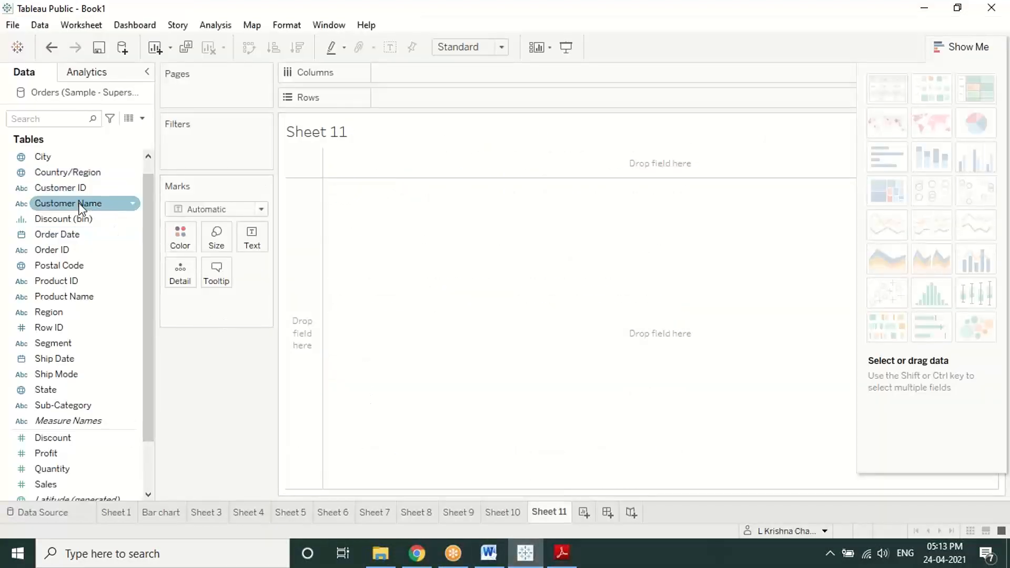
{"action": "left_click", "coordinate": [78, 251]}
{"action": "left_click", "coordinate": [77, 235], "text": "ctrl"}
{"action": "left_click", "coordinate": [43, 484], "text": "ctrl"}
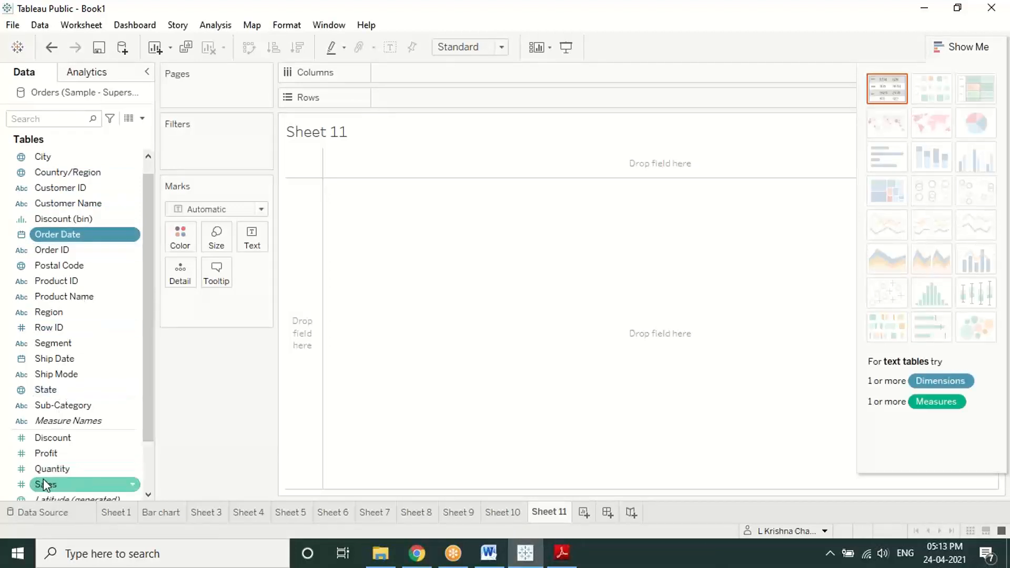
{"action": "left_click", "coordinate": [50, 472], "text": "ctrl"}
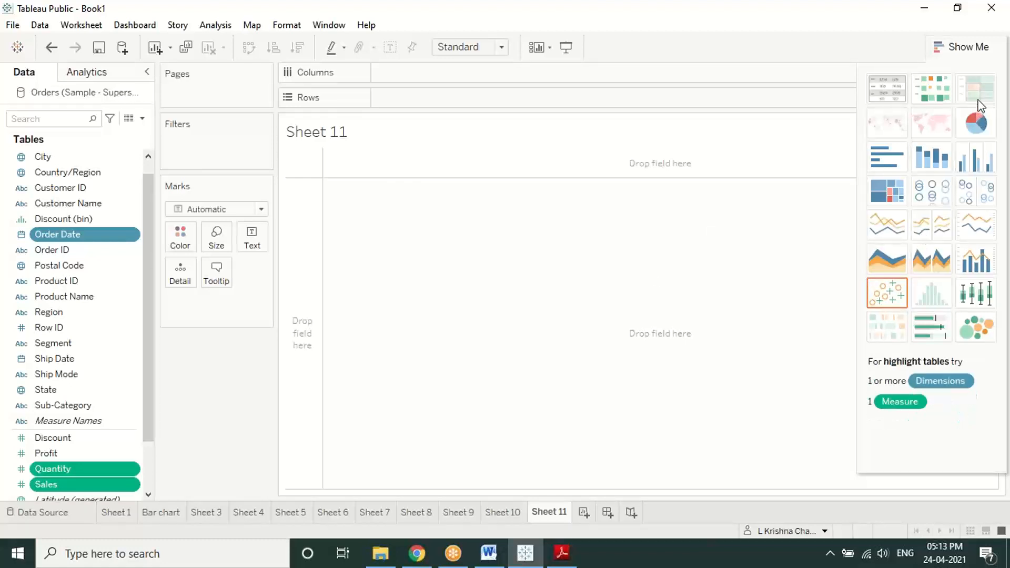
Step: Build a dual combination chart with SUM(Quantity) bars and SUM(Sales) line by year, then hide Show Me
{"action": "left_click", "coordinate": [980, 259]}
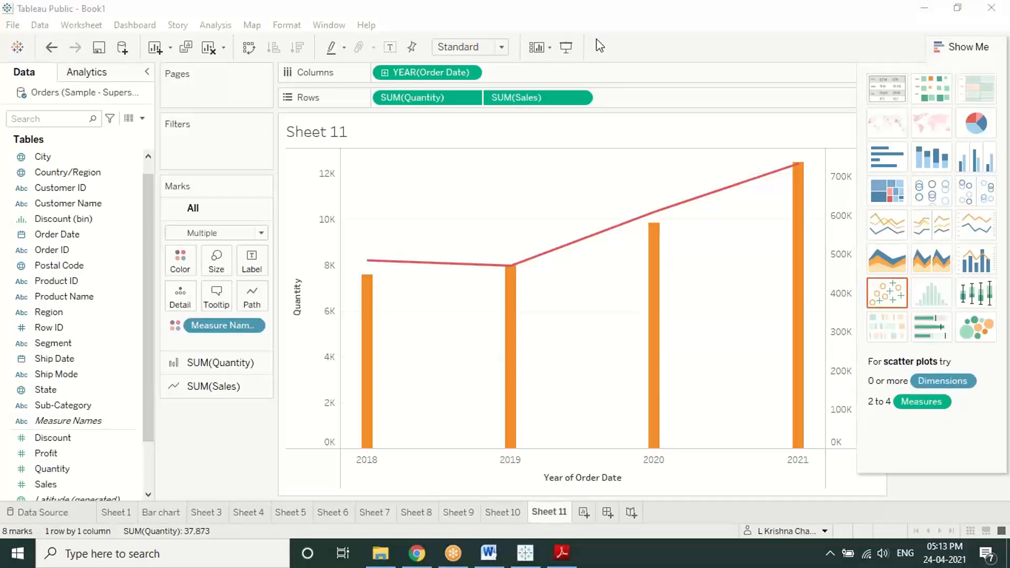
{"action": "left_click", "coordinate": [952, 48]}
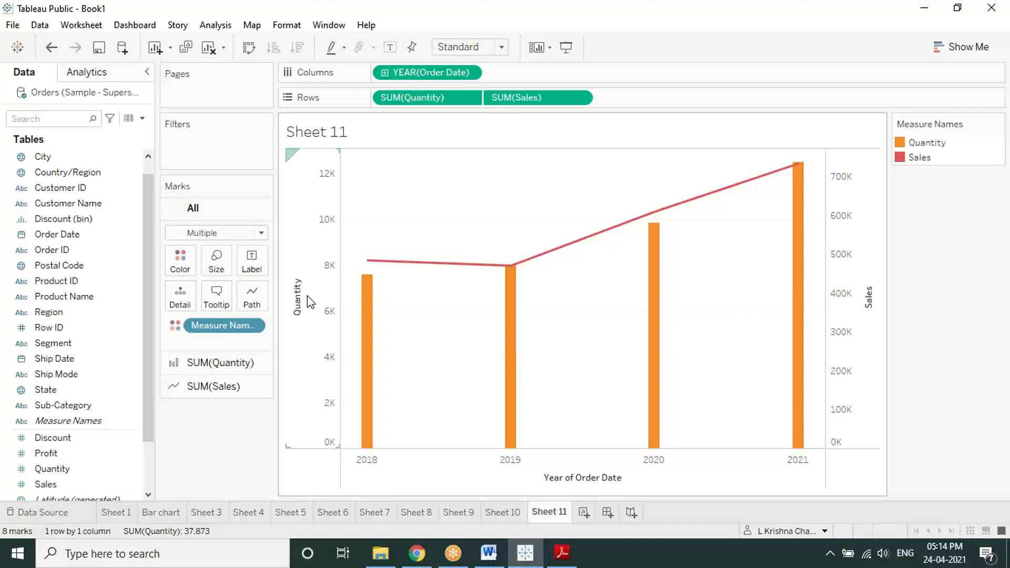
{"action": "left_click", "coordinate": [621, 27]}
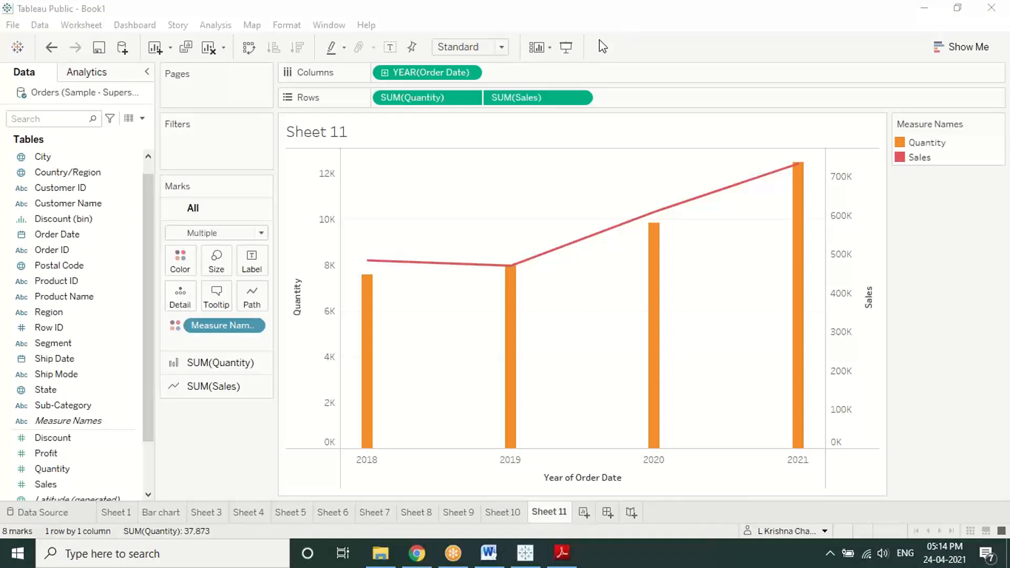
{"action": "left_click", "coordinate": [518, 37]}
{"action": "mouse_move", "coordinate": [384, 462]}
{"action": "left_mouse_down"}
{"action": "mouse_move", "coordinate": [392, 469]}
{"action": "mouse_move", "coordinate": [406, 439]}
{"action": "left_mouse_up"}
{"action": "mouse_move", "coordinate": [540, 456]}
{"action": "left_mouse_down"}
{"action": "mouse_move", "coordinate": [547, 464]}
{"action": "mouse_move", "coordinate": [579, 431]}
{"action": "left_mouse_up"}
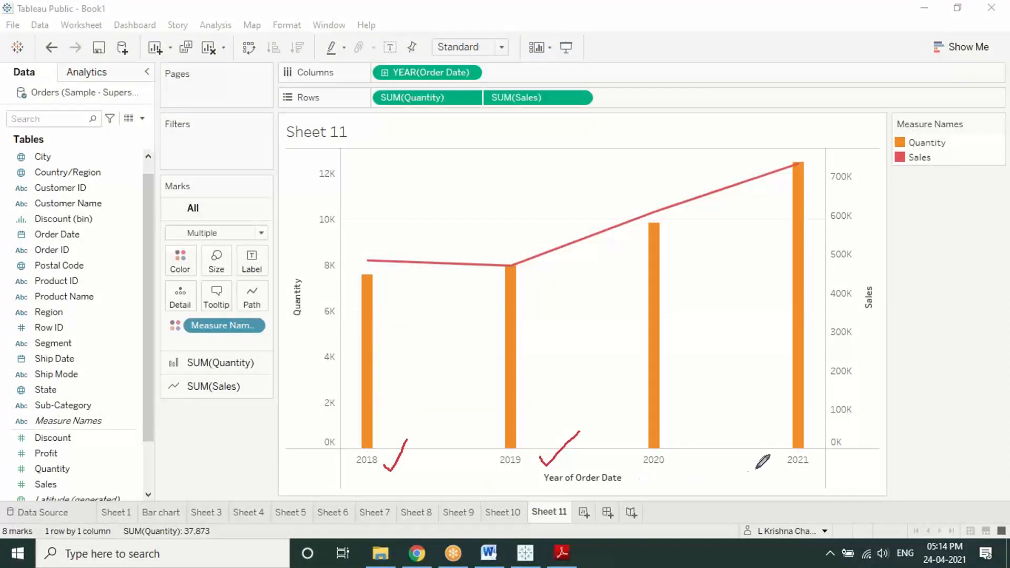
{"action": "mouse_move", "coordinate": [756, 456]}
{"action": "left_mouse_down"}
{"action": "mouse_move", "coordinate": [763, 474]}
{"action": "mouse_move", "coordinate": [789, 448]}
{"action": "left_mouse_up"}
{"action": "mouse_move", "coordinate": [888, 276]}
{"action": "left_mouse_down"}
{"action": "mouse_move", "coordinate": [839, 268]}
{"action": "mouse_move", "coordinate": [844, 339]}
{"action": "mouse_move", "coordinate": [903, 301]}
{"action": "mouse_move", "coordinate": [889, 269]}
{"action": "left_mouse_up"}
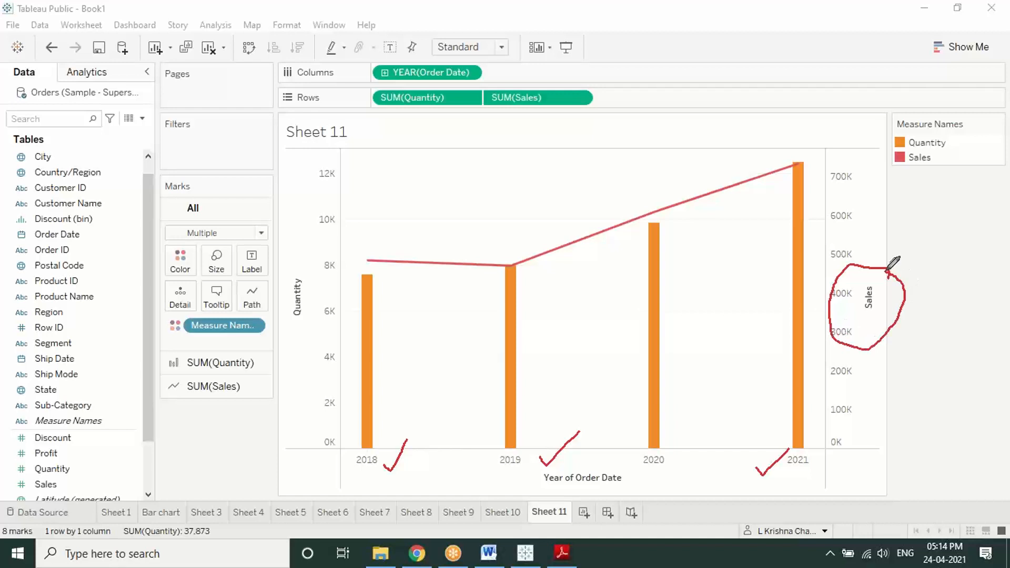
{"action": "mouse_move", "coordinate": [322, 264]}
{"action": "left_mouse_down"}
{"action": "mouse_move", "coordinate": [269, 322]}
{"action": "mouse_move", "coordinate": [322, 254]}
{"action": "left_mouse_up"}
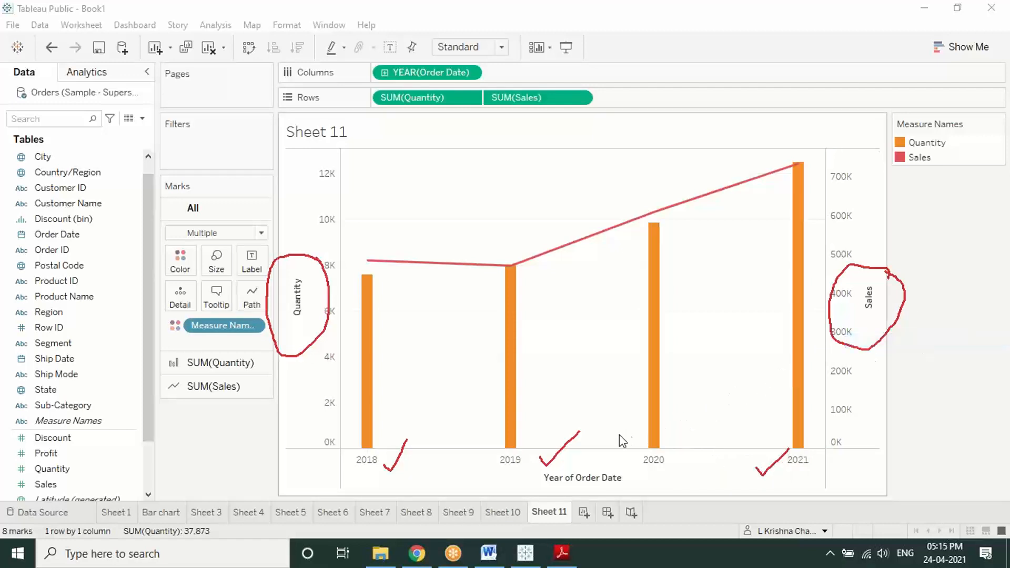
Step: Review the mark types on the All and SUM(Quantity) Marks cards without changing them
{"action": "left_click", "coordinate": [240, 233]}
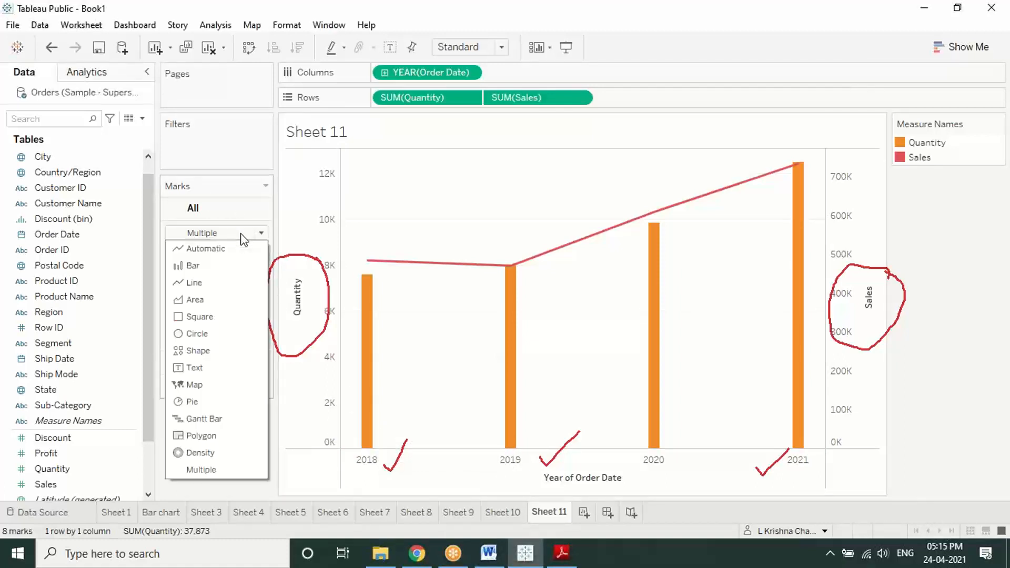
{"action": "left_click", "coordinate": [242, 237]}
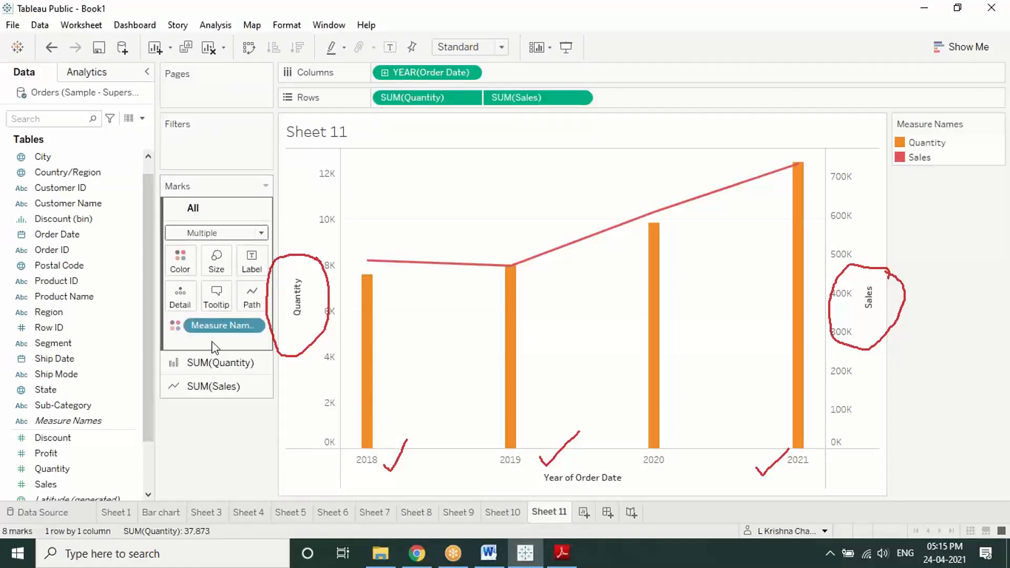
{"action": "left_click", "coordinate": [213, 362]}
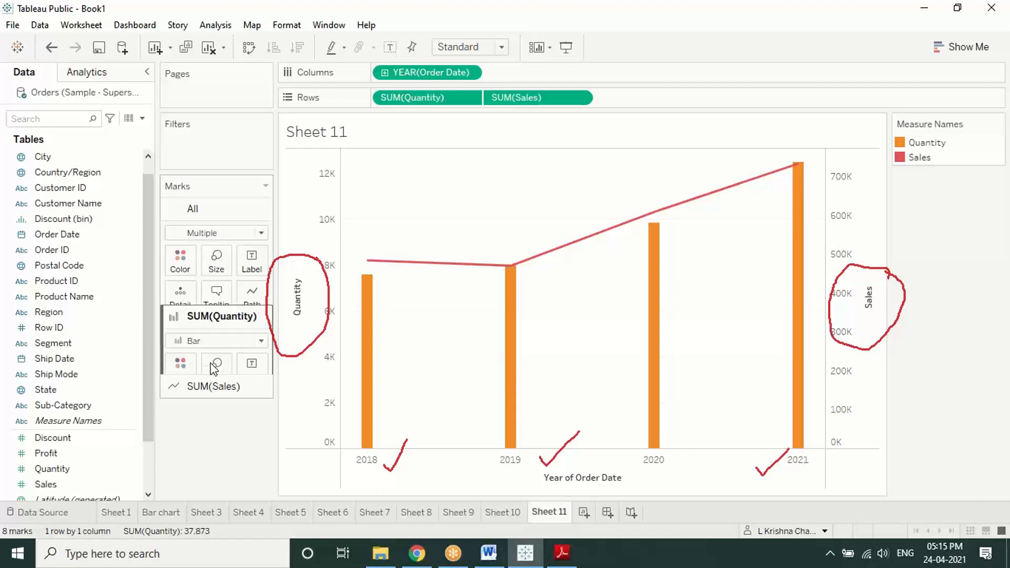
{"action": "left_click", "coordinate": [214, 389]}
Step: Set the SUM(Sales) mark type to Bar, then change it back to Line
{"action": "left_click", "coordinate": [230, 284]}
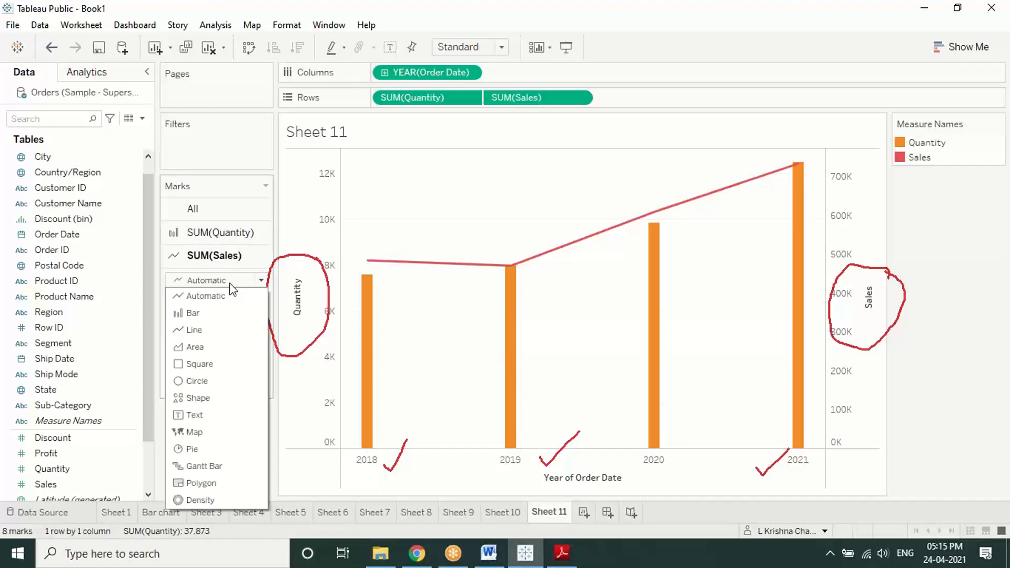
{"action": "left_click", "coordinate": [199, 312]}
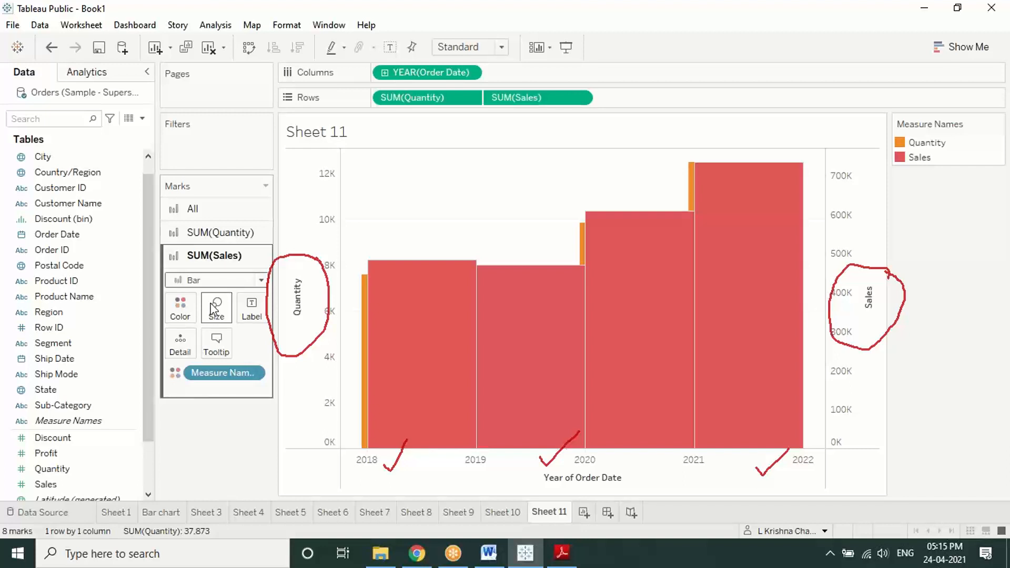
{"action": "left_click", "coordinate": [210, 281]}
{"action": "left_click", "coordinate": [207, 330]}
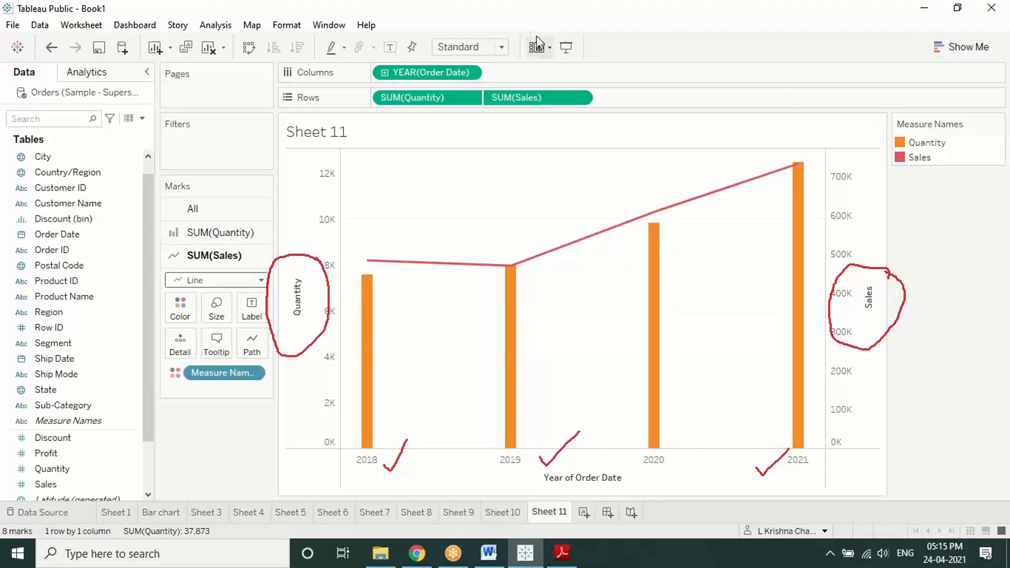
{"action": "left_click", "coordinate": [515, 17]}
{"action": "left_click", "coordinate": [511, 102]}
Step: Put Sales and Quantity on Label of the SUM(Sales) card, labelling each year's point
{"action": "mouse_move", "coordinate": [370, 263]}
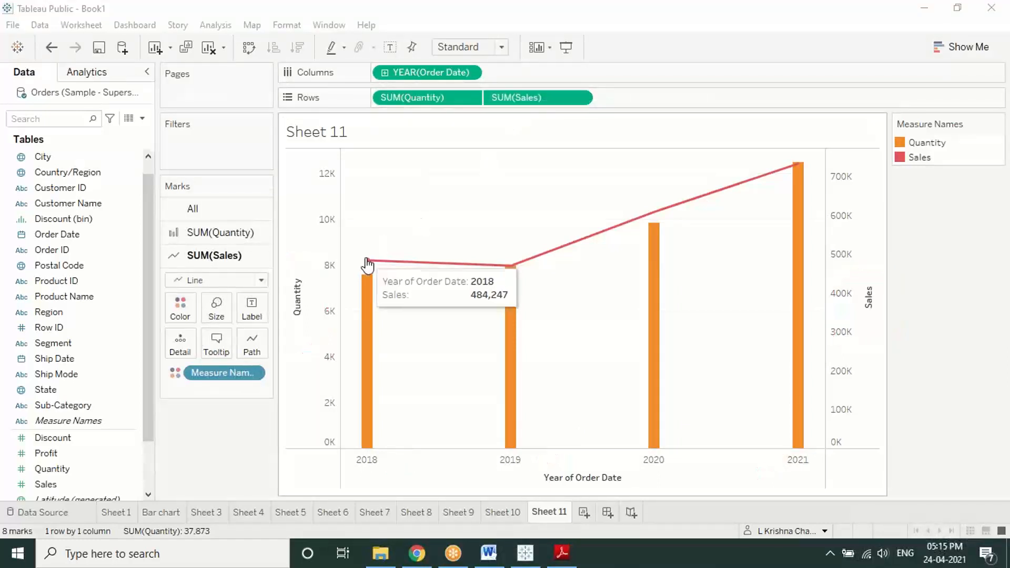
{"action": "mouse_move", "coordinate": [365, 294]}
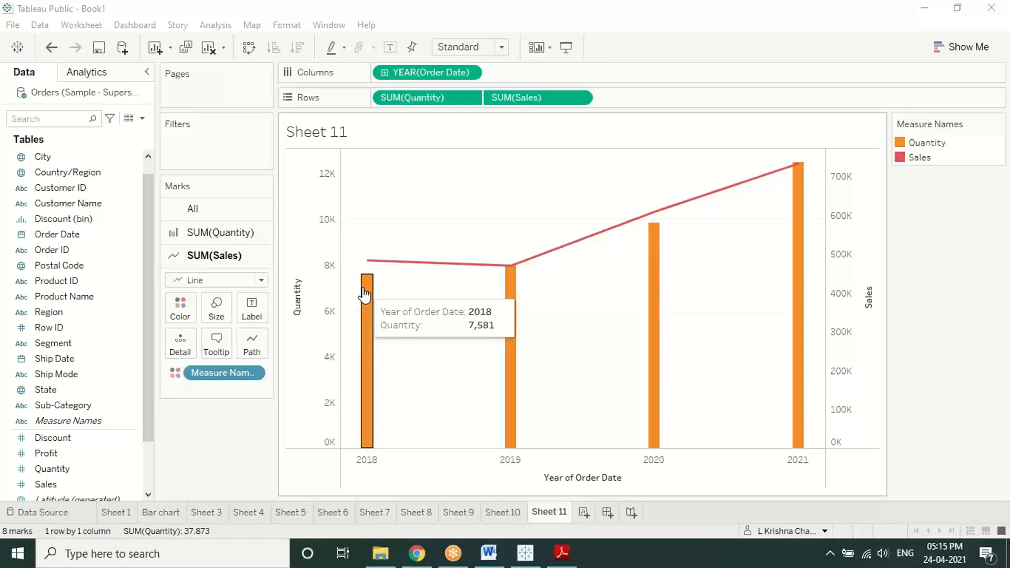
{"action": "left_click", "coordinate": [53, 489]}
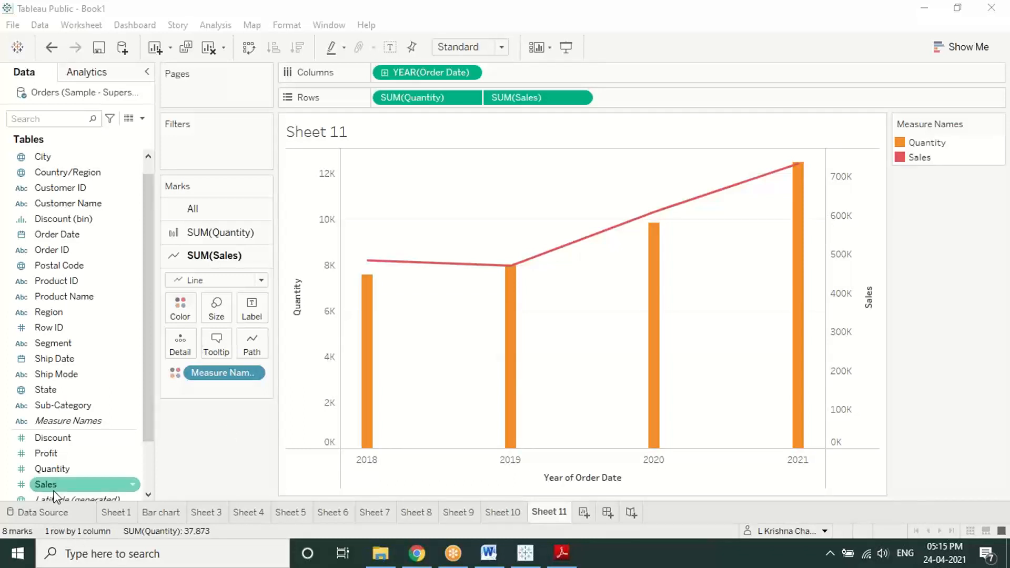
{"action": "left_click_drag", "start_coordinate": [55, 495], "coordinate": [251, 310]}
{"action": "left_click", "coordinate": [61, 470]}
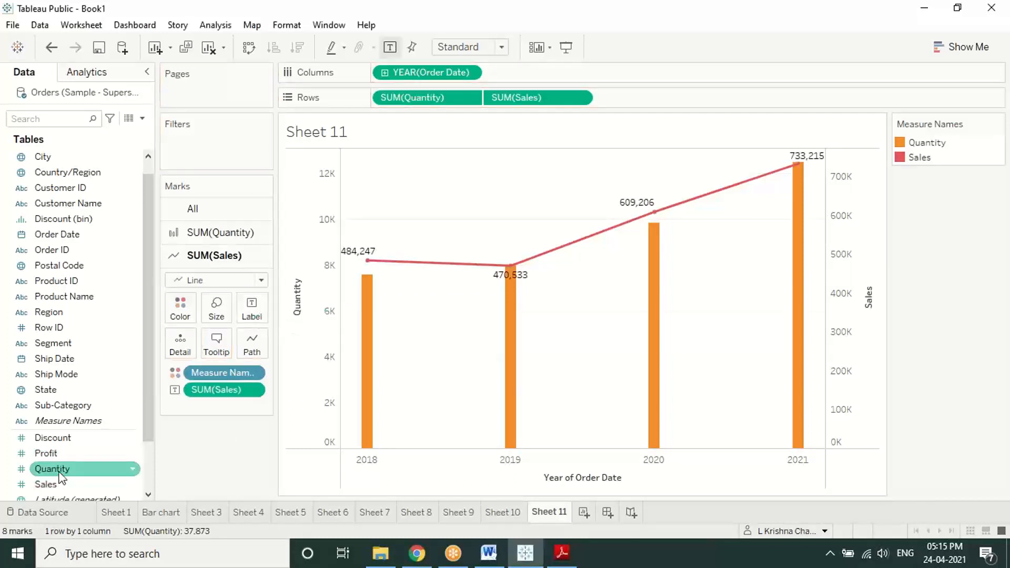
{"action": "left_click_drag", "start_coordinate": [61, 479], "coordinate": [252, 318]}
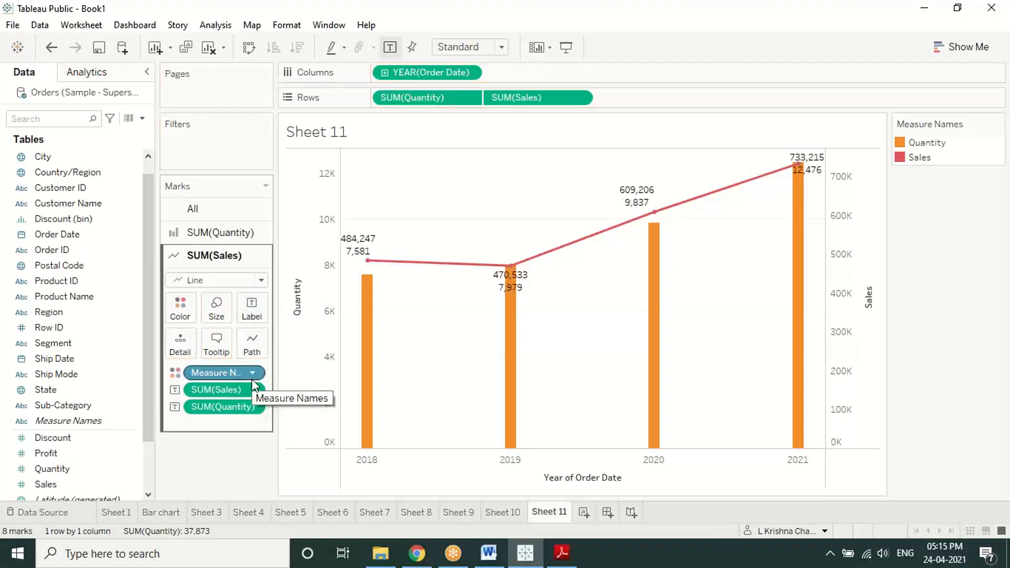
{"action": "left_click", "coordinate": [286, 376]}
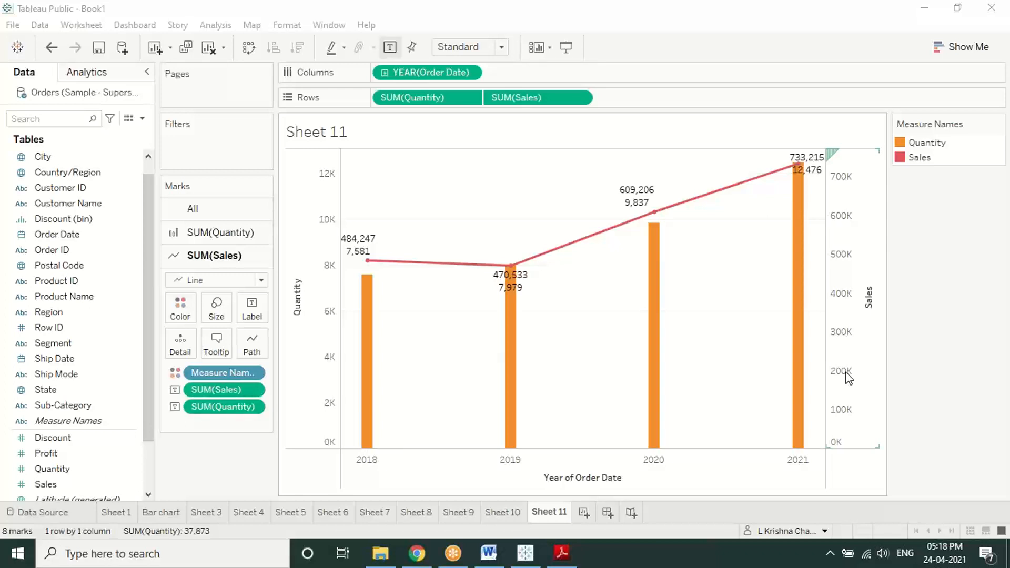
{"action": "mouse_move", "coordinate": [353, 256]}
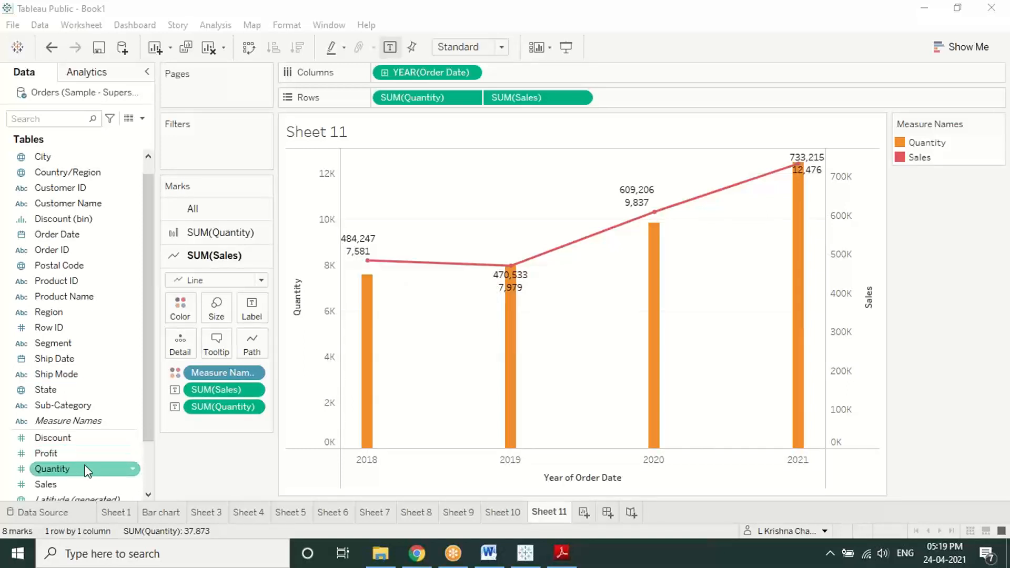
{"action": "left_click_drag", "start_coordinate": [74, 453], "coordinate": [646, 99]}
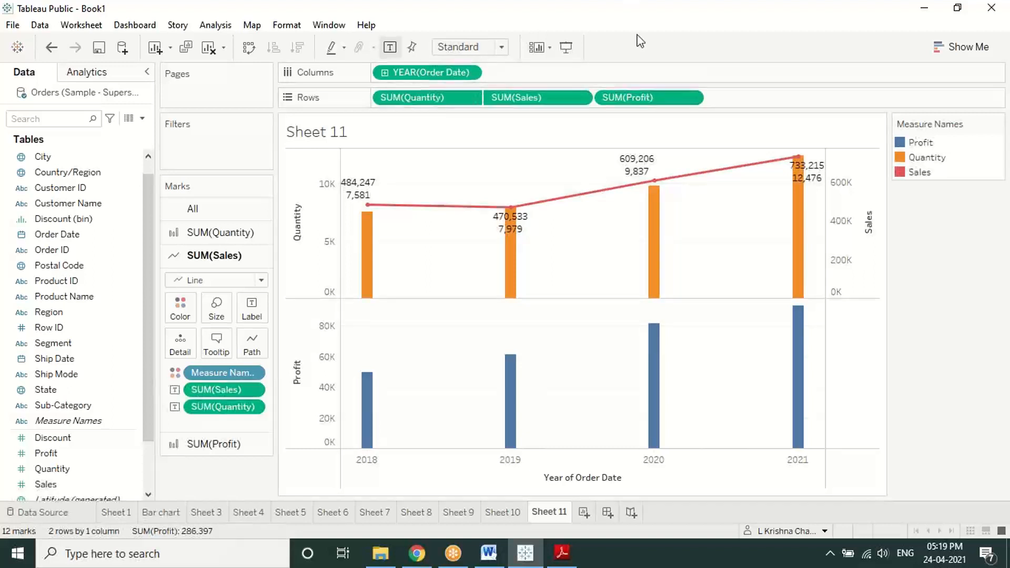
{"action": "left_click", "coordinate": [611, 36]}
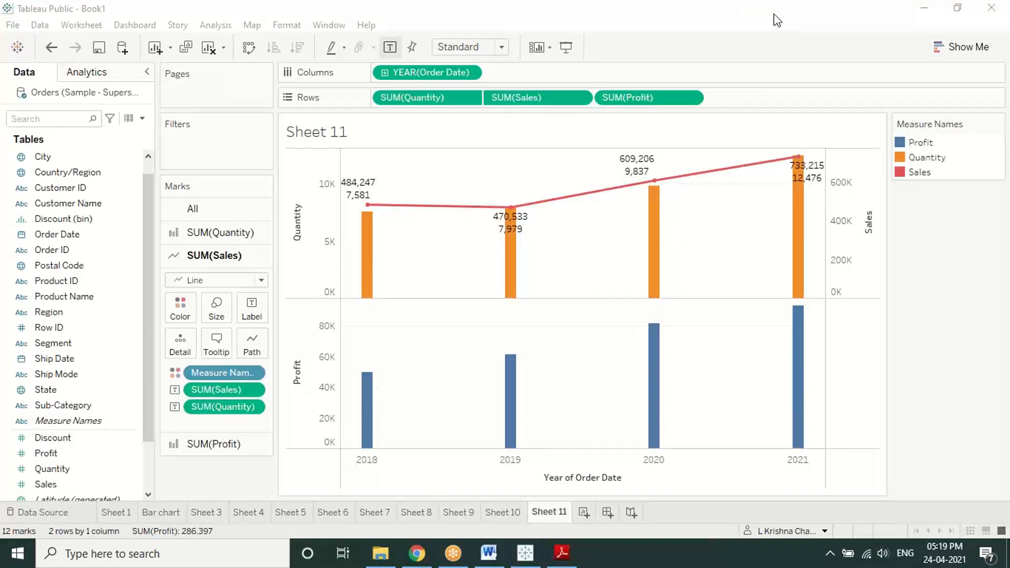
Step: Consult the Dual Axis Chart section of Basic Charts Bar,Scatter.pdf, then return to Tableau
{"action": "left_click", "coordinate": [561, 554]}
{"action": "scroll", "coordinate": [531, 400], "scroll_direction": "down", "scroll_amount": 3}
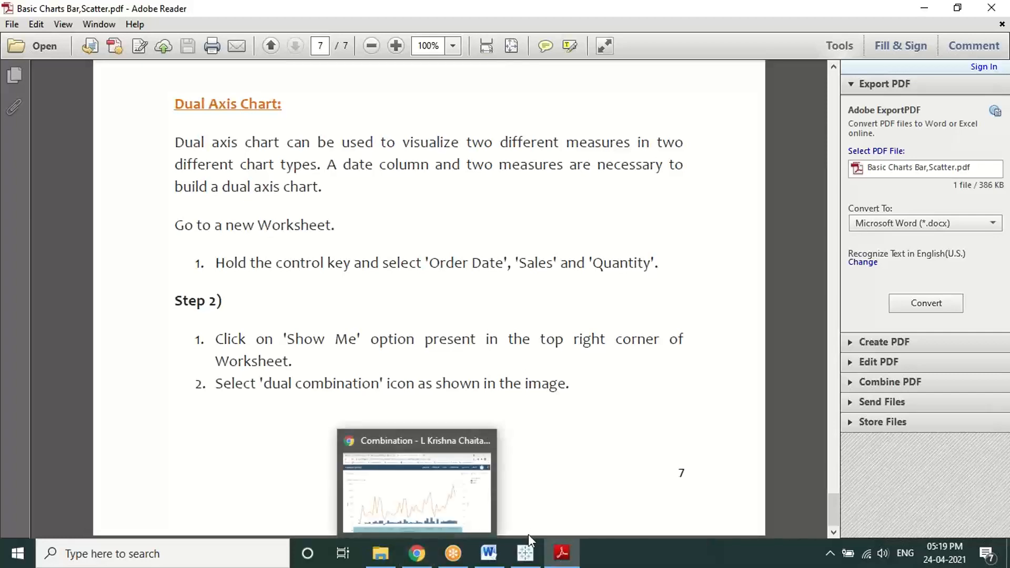
{"action": "left_click", "coordinate": [524, 551]}
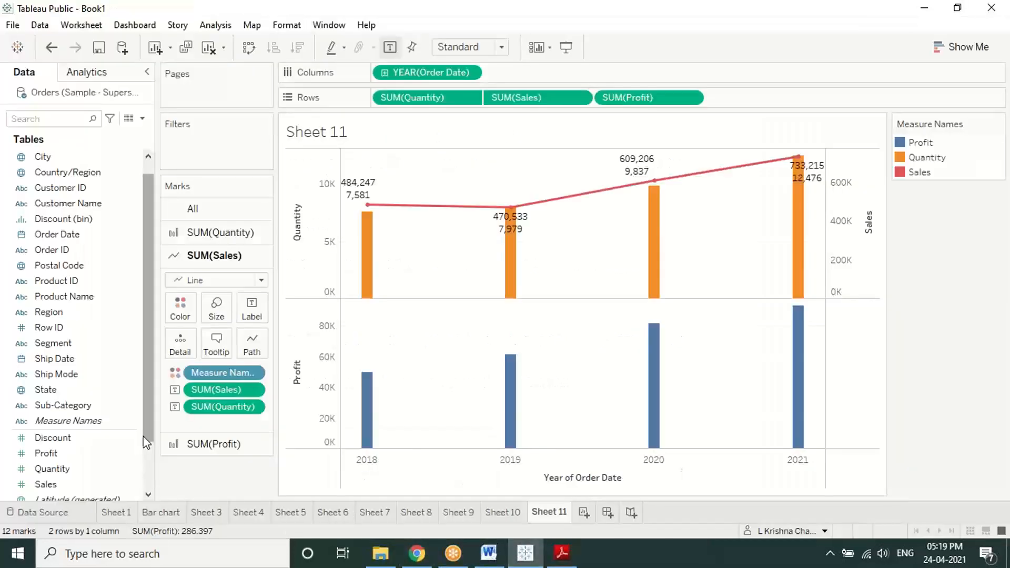
Step: Add Profit to Rows drawn as a line, then remove SUM(Profit) from Rows
{"action": "left_click", "coordinate": [111, 456]}
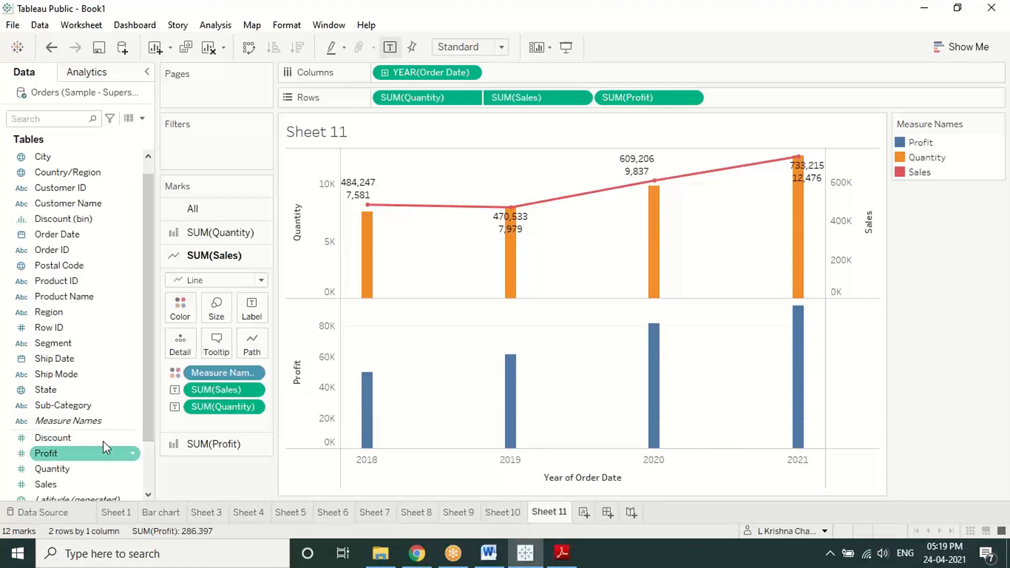
{"action": "left_click_drag", "start_coordinate": [105, 446], "coordinate": [608, 99]}
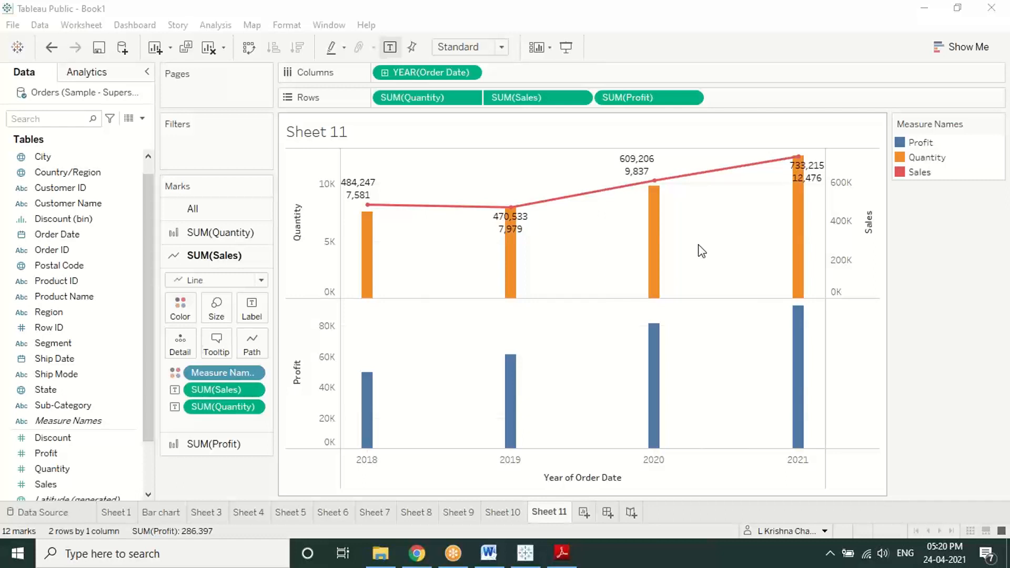
{"action": "left_click", "coordinate": [254, 442]}
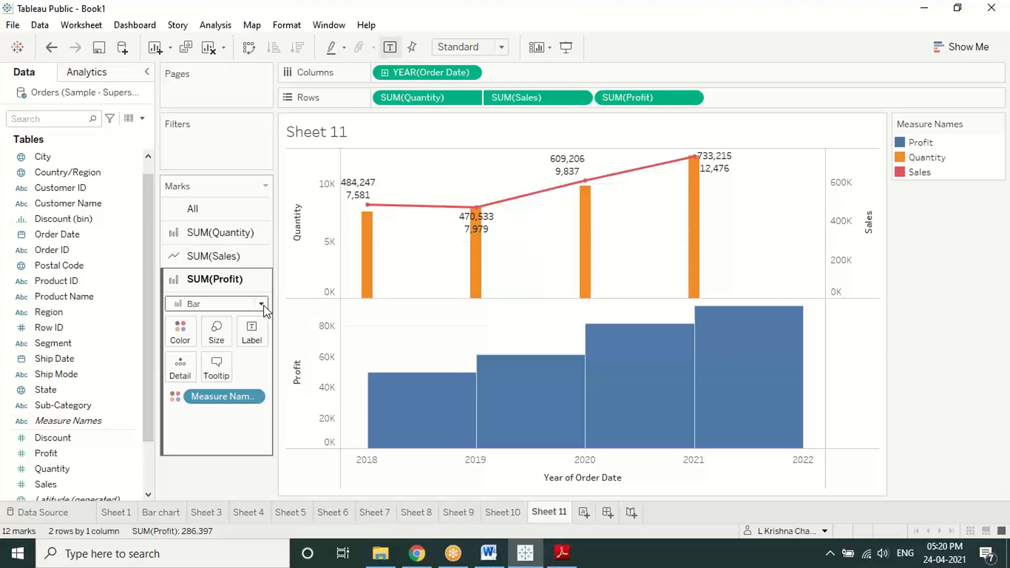
{"action": "left_click", "coordinate": [262, 304]}
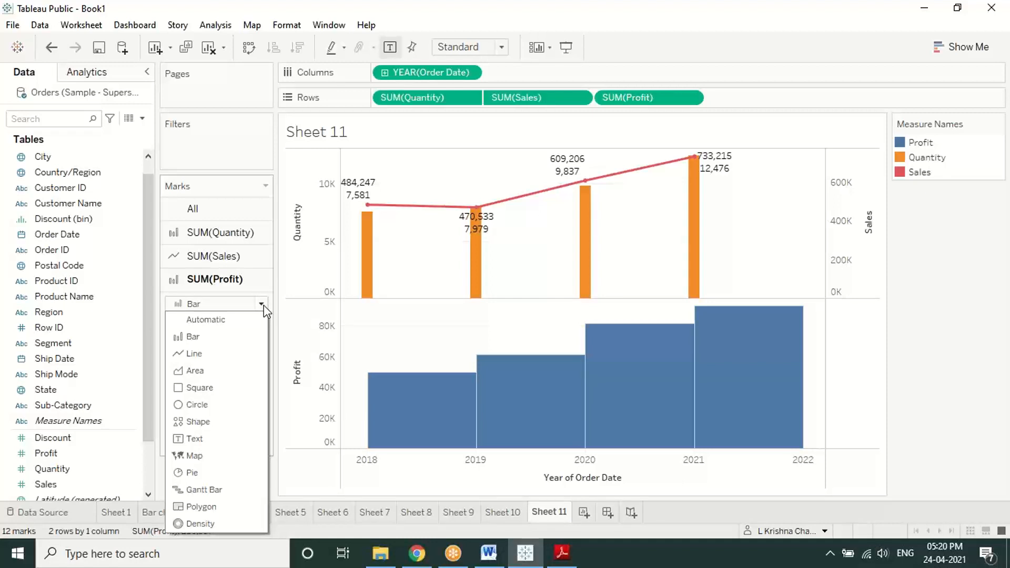
{"action": "left_click", "coordinate": [225, 352]}
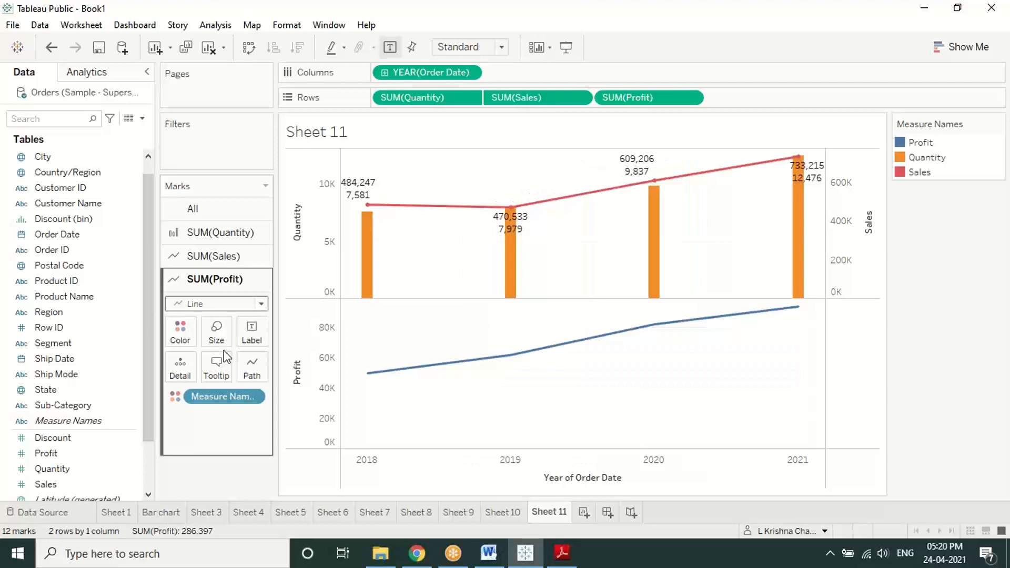
{"action": "right_click", "coordinate": [631, 102]}
{"action": "left_click", "coordinate": [676, 390]}
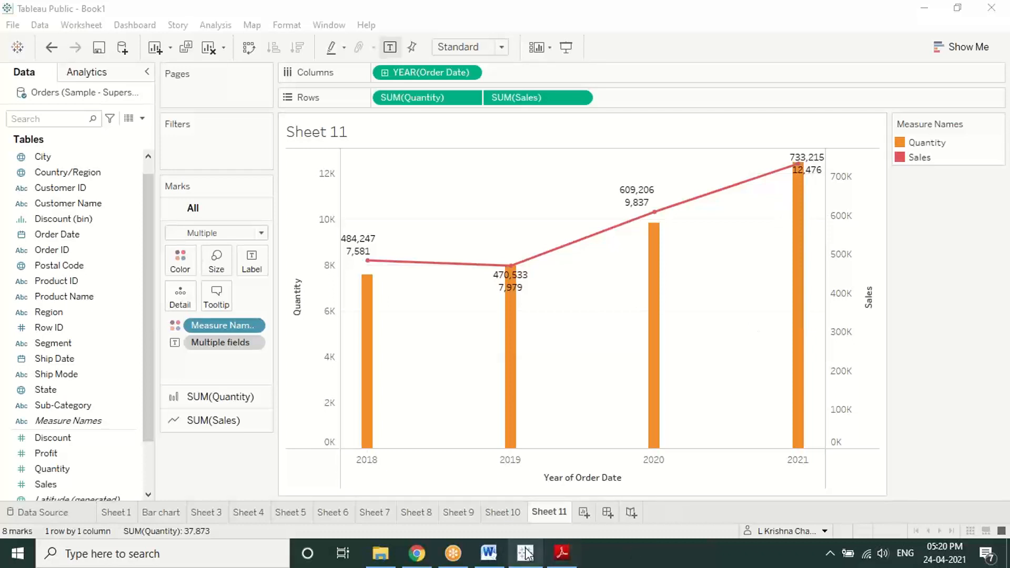
Step: Try saving with Ctrl+S, move the data-extract error aside, and follow its help link
{"action": "left_click", "coordinate": [565, 551]}
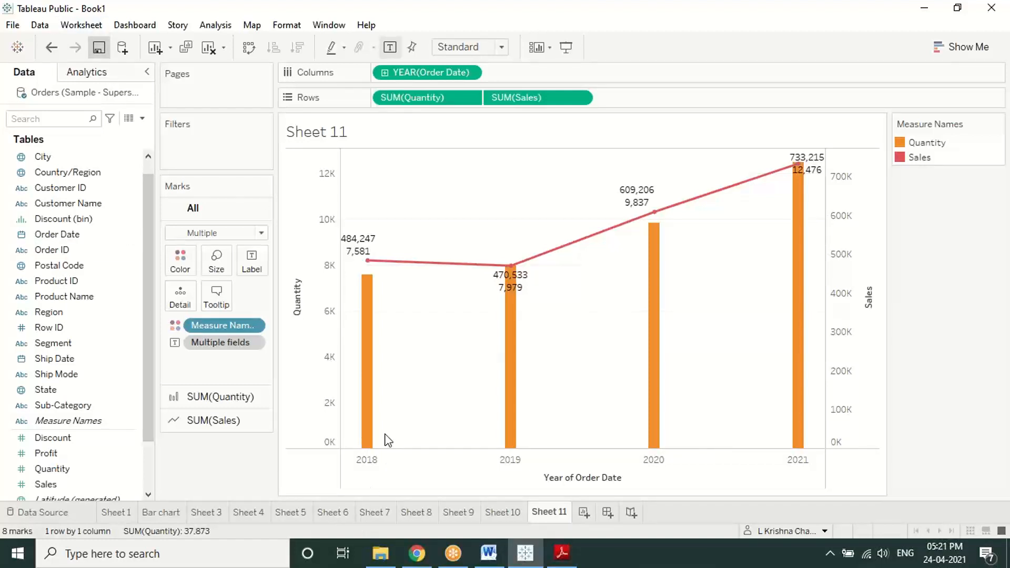
{"action": "key", "text": "ctrl+s"}
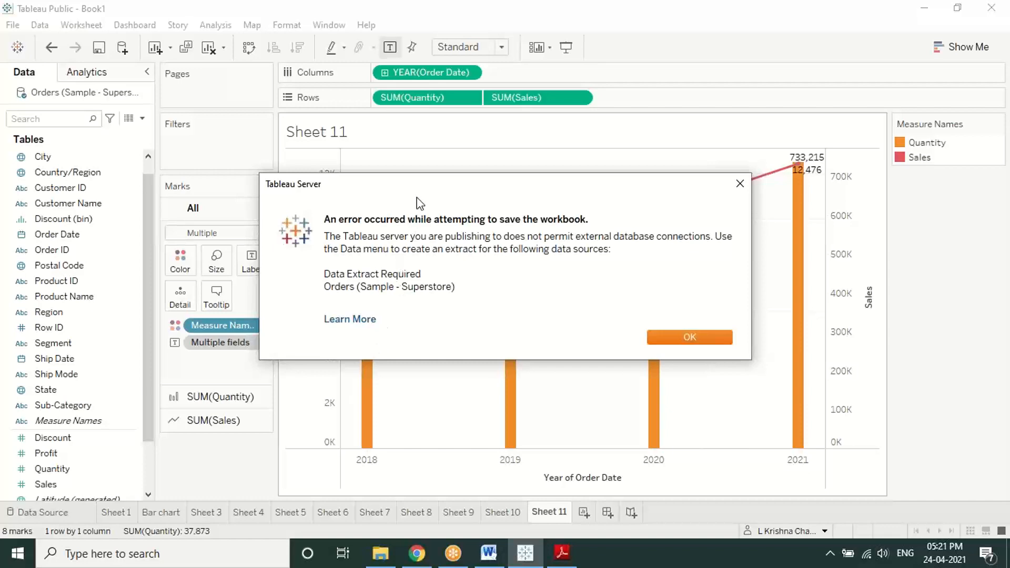
{"action": "left_click_drag", "start_coordinate": [404, 184], "coordinate": [286, 196]}
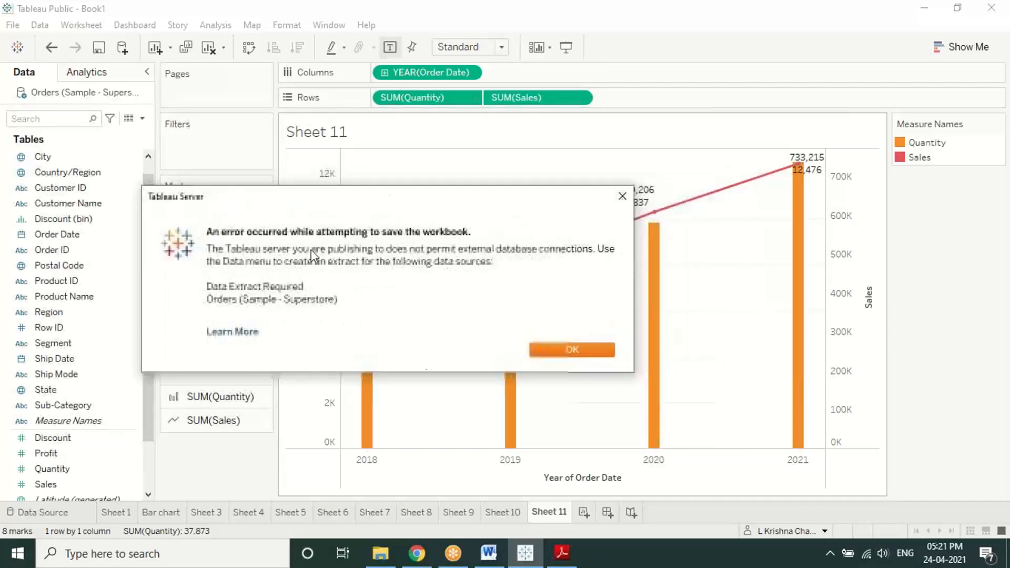
{"action": "left_click", "coordinate": [236, 332]}
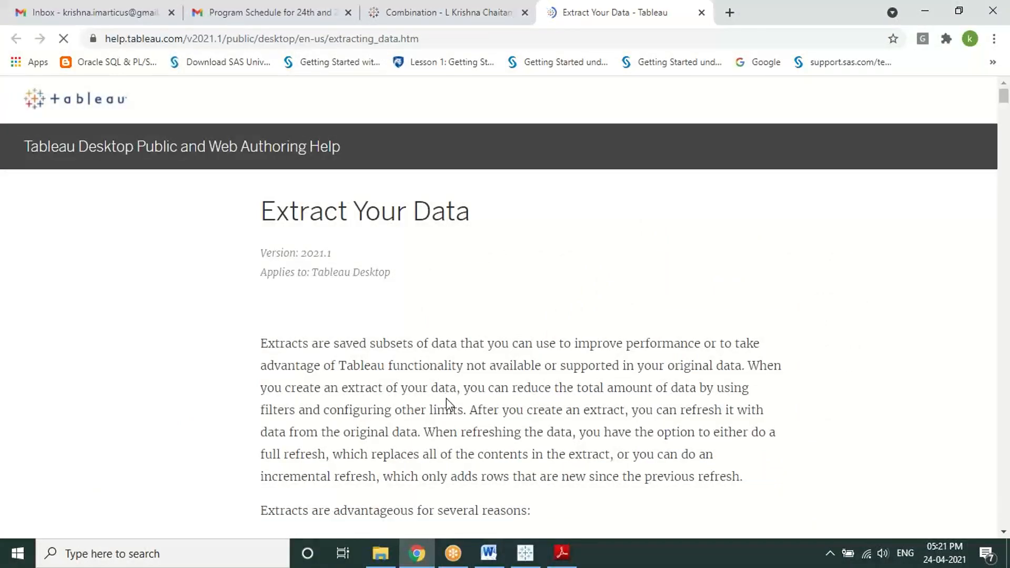
Step: Scroll through the Extract Your Data help article, then close its browser tab
{"action": "scroll", "coordinate": [446, 398], "scroll_direction": "down", "scroll_amount": 10}
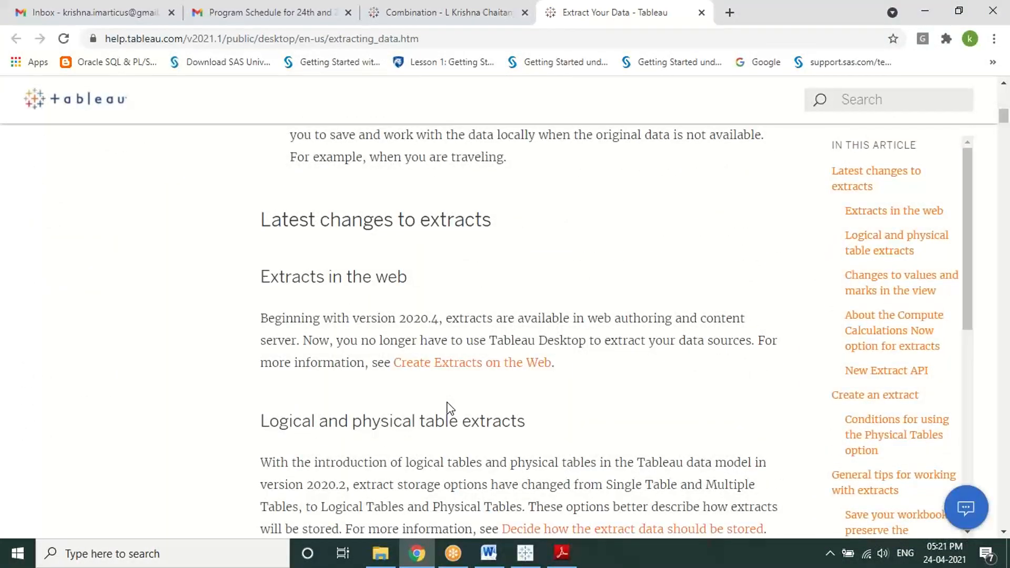
{"action": "scroll", "coordinate": [448, 407], "scroll_direction": "down", "scroll_amount": 10}
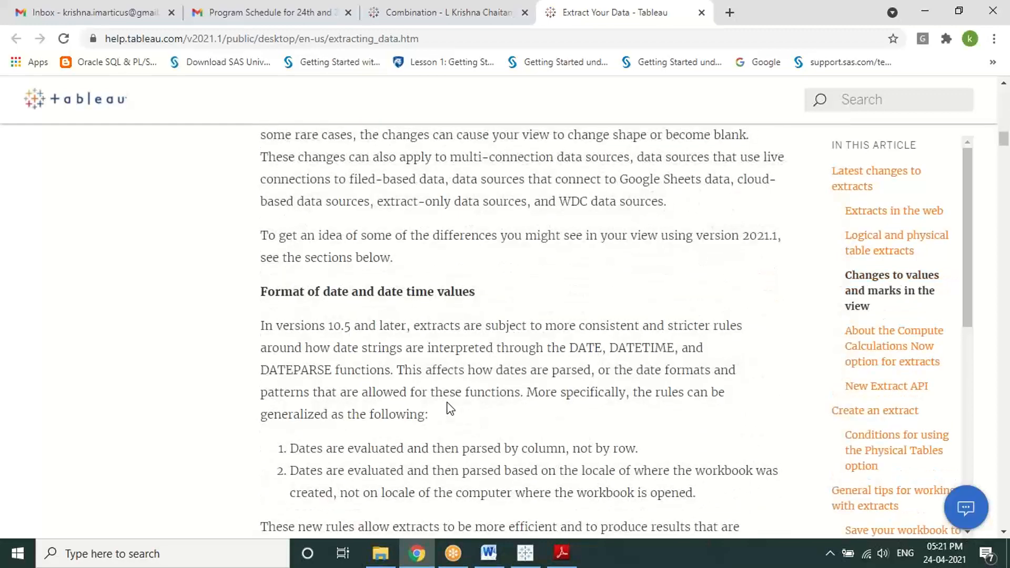
{"action": "scroll", "coordinate": [449, 407], "scroll_direction": "down", "scroll_amount": 15}
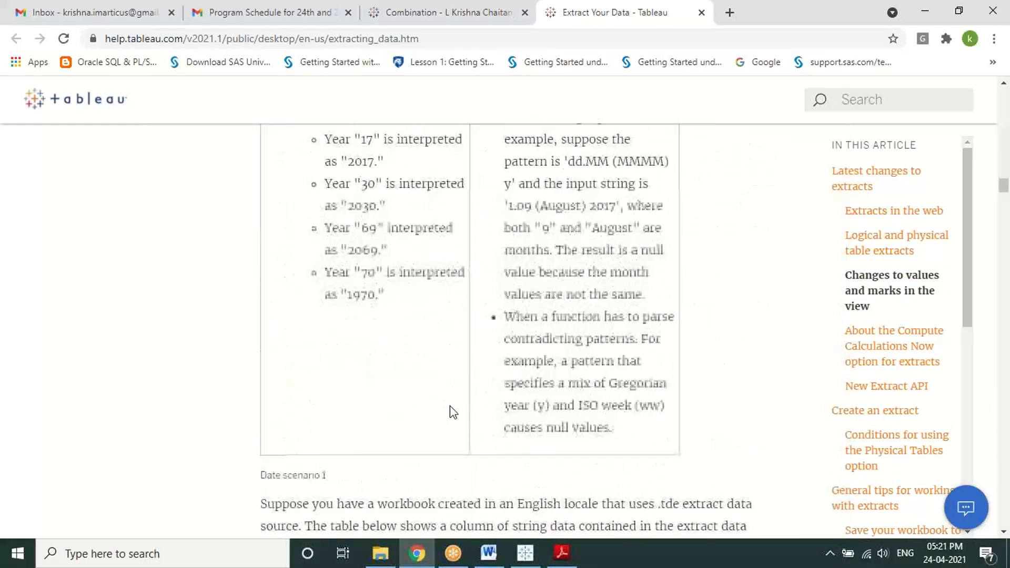
{"action": "scroll", "coordinate": [584, 405], "scroll_direction": "down", "scroll_amount": 15}
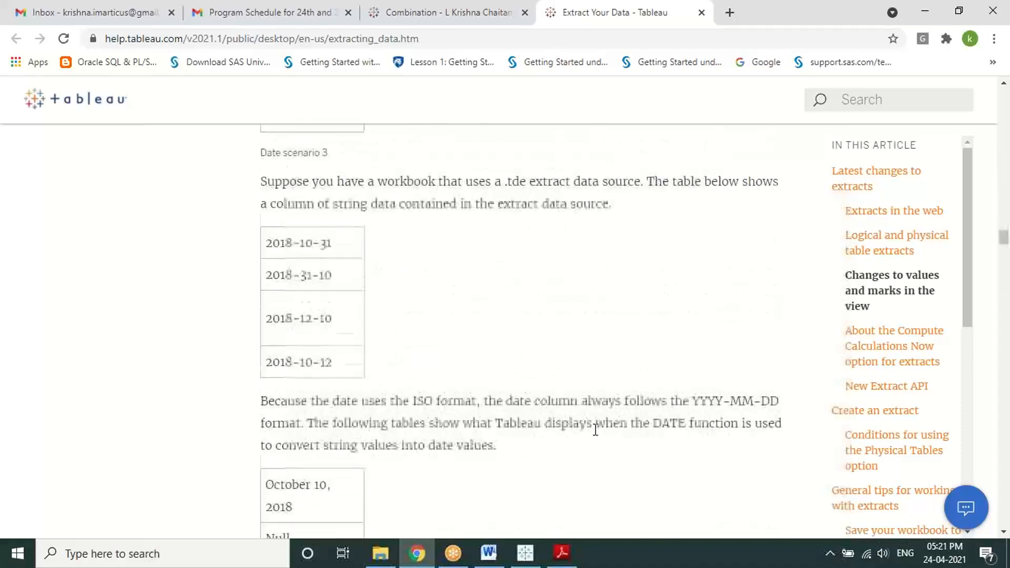
{"action": "scroll", "coordinate": [595, 430], "scroll_direction": "down", "scroll_amount": 15}
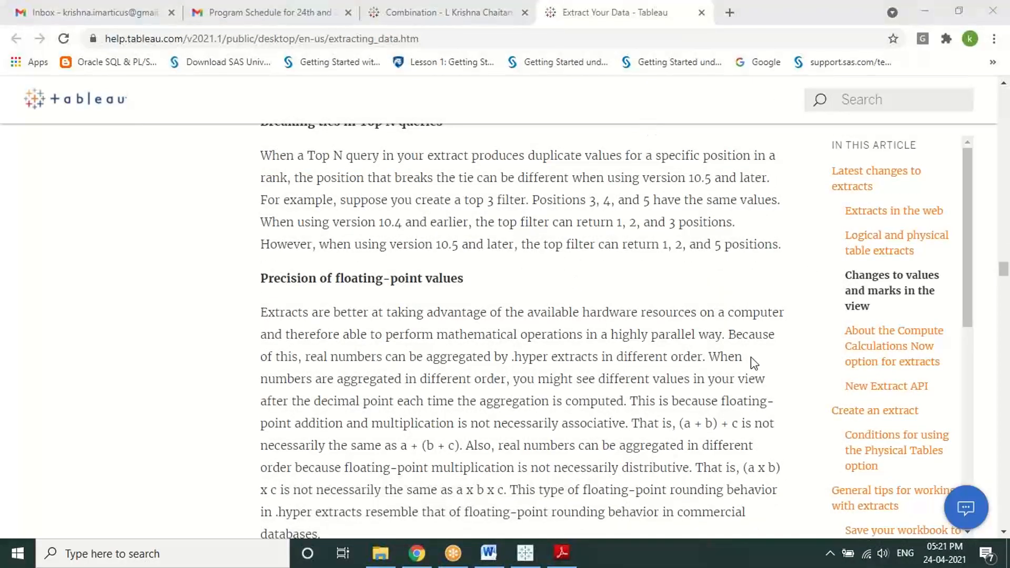
{"action": "scroll", "coordinate": [854, 350], "scroll_direction": "up", "scroll_amount": 8}
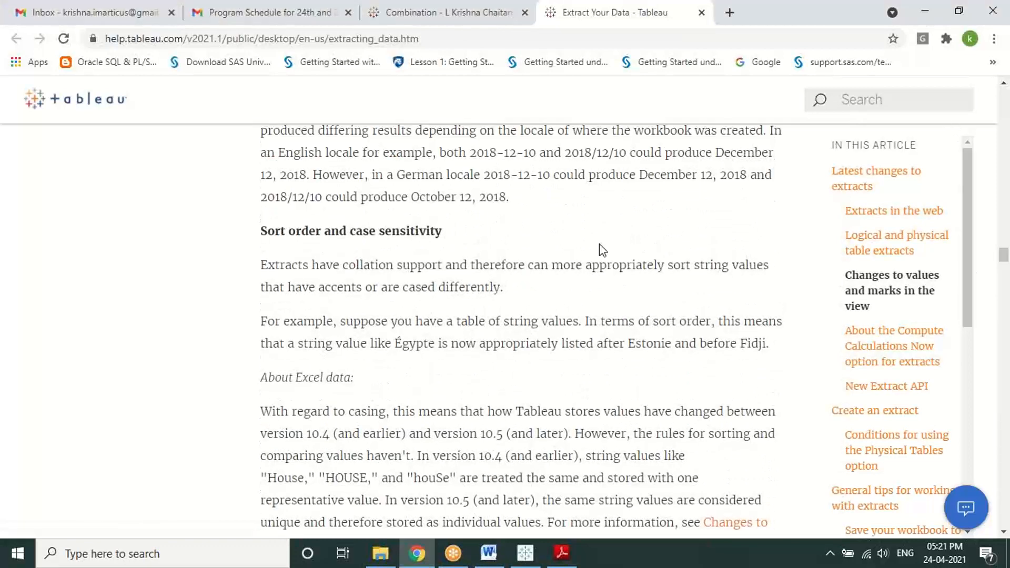
{"action": "scroll", "coordinate": [599, 244], "scroll_direction": "up", "scroll_amount": 3}
{"action": "right_click", "coordinate": [591, 11]}
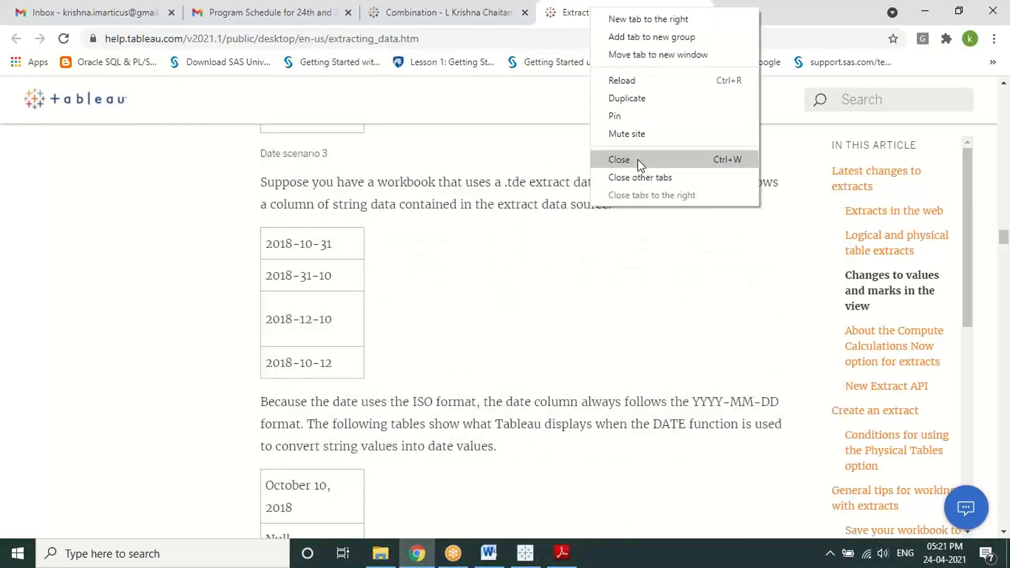
{"action": "left_click", "coordinate": [637, 159]}
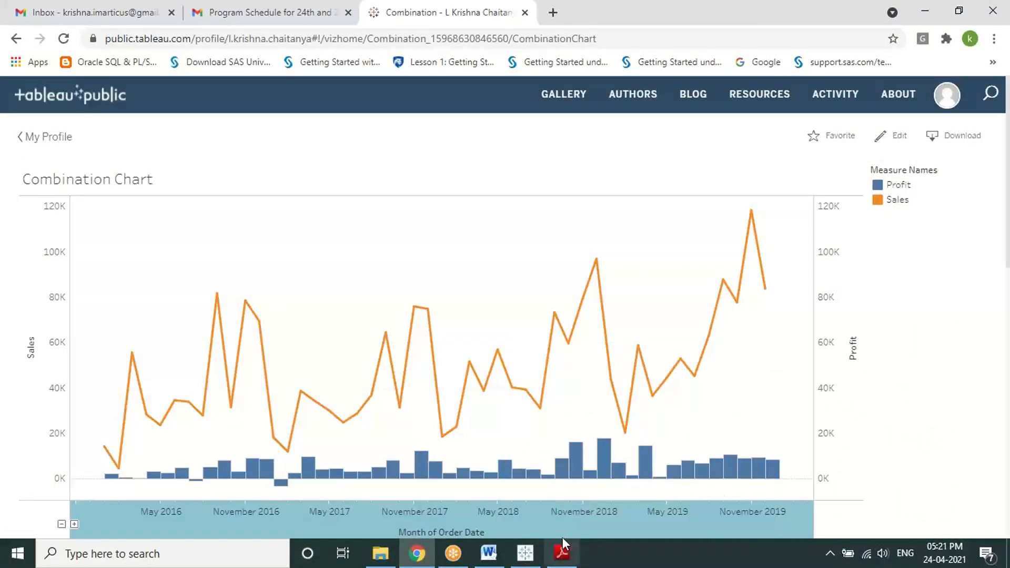
Step: Return to Tableau Public and click OK on the save error message
{"action": "left_click", "coordinate": [525, 542]}
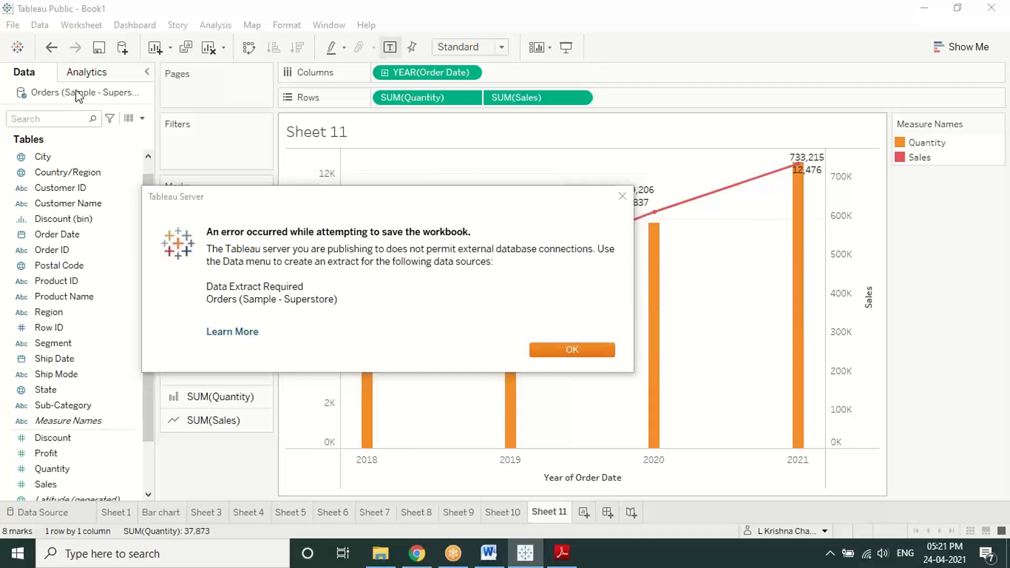
{"action": "left_click", "coordinate": [537, 347]}
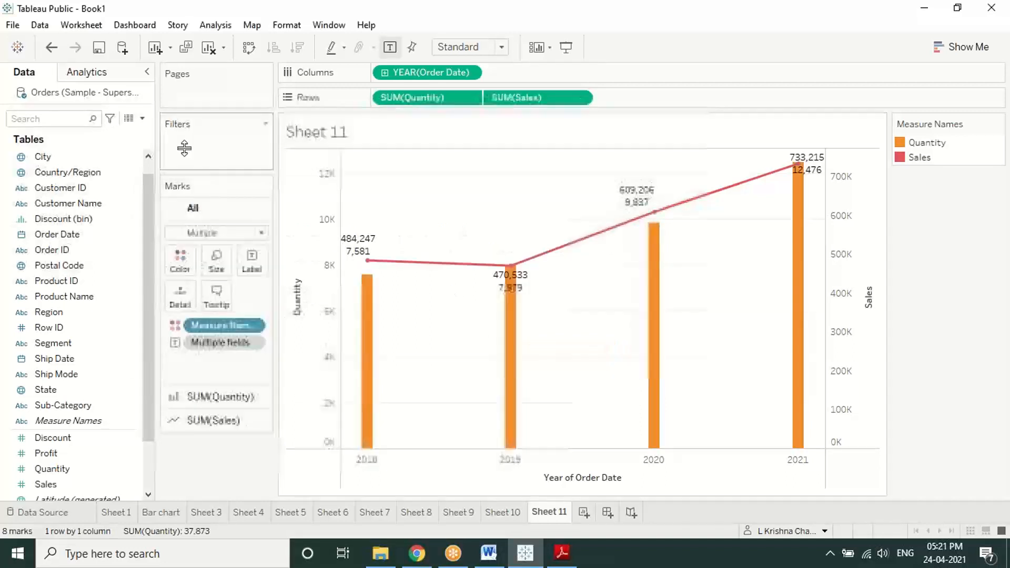
Step: Refresh the Orders (Sample - Superstore) data source, confirming with Yes
{"action": "right_click", "coordinate": [110, 100]}
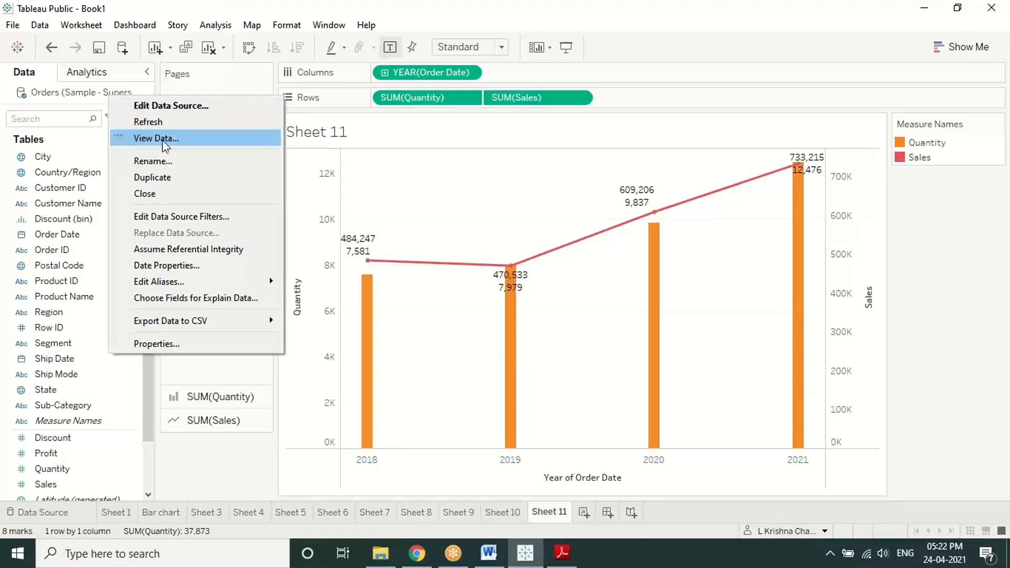
{"action": "left_click", "coordinate": [168, 126]}
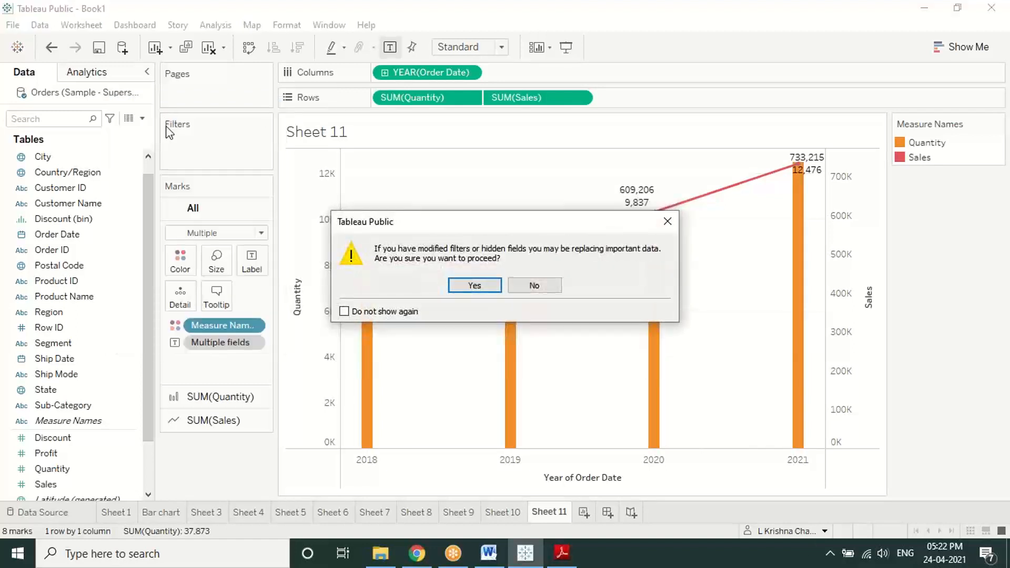
{"action": "left_click", "coordinate": [466, 288]}
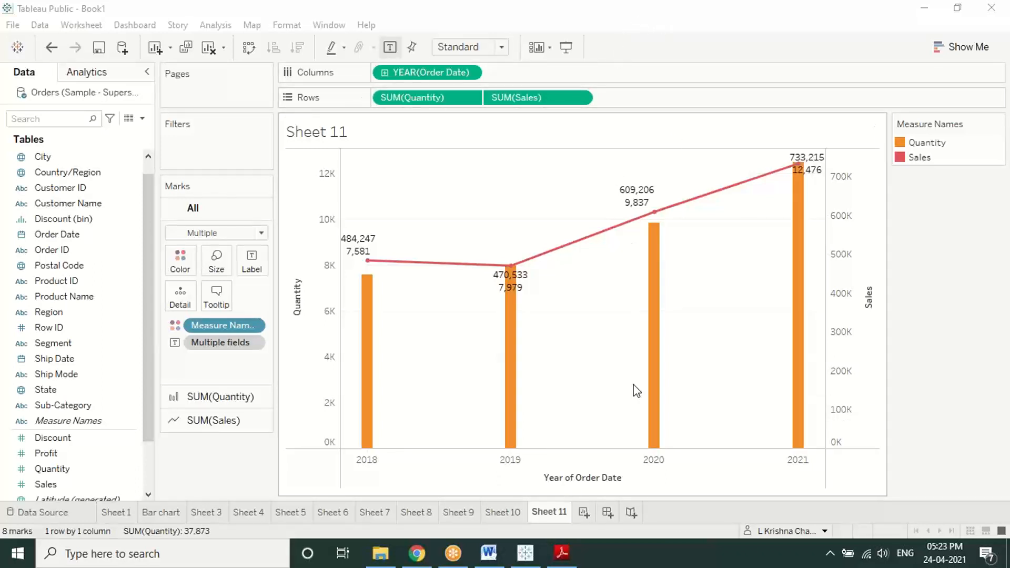
Step: Close the Adobe Reader window holding the tutorial PDF
{"action": "left_click", "coordinate": [560, 557]}
{"action": "scroll", "coordinate": [431, 378], "scroll_direction": "up", "scroll_amount": 3}
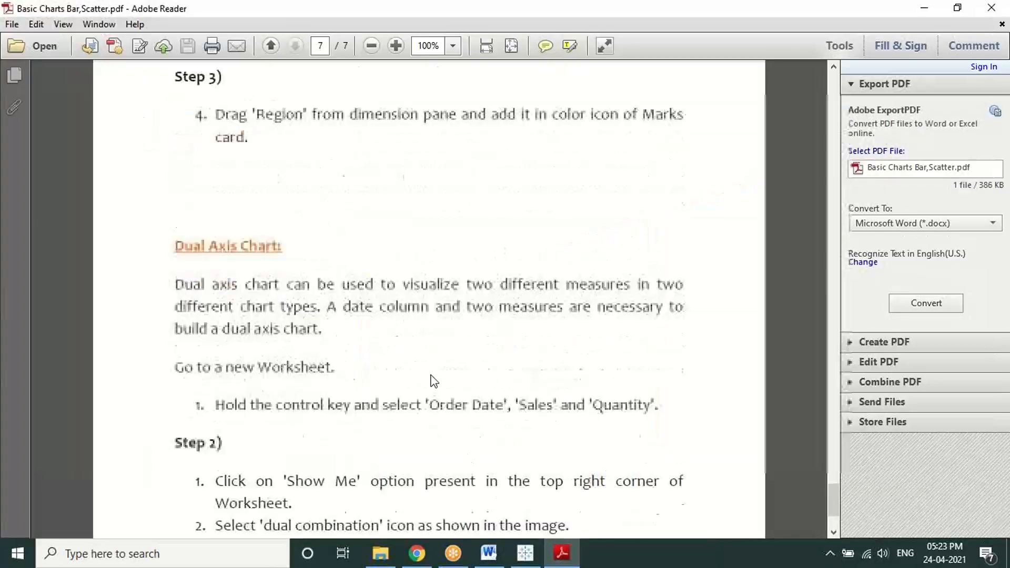
{"action": "scroll", "coordinate": [433, 379], "scroll_direction": "down", "scroll_amount": 3}
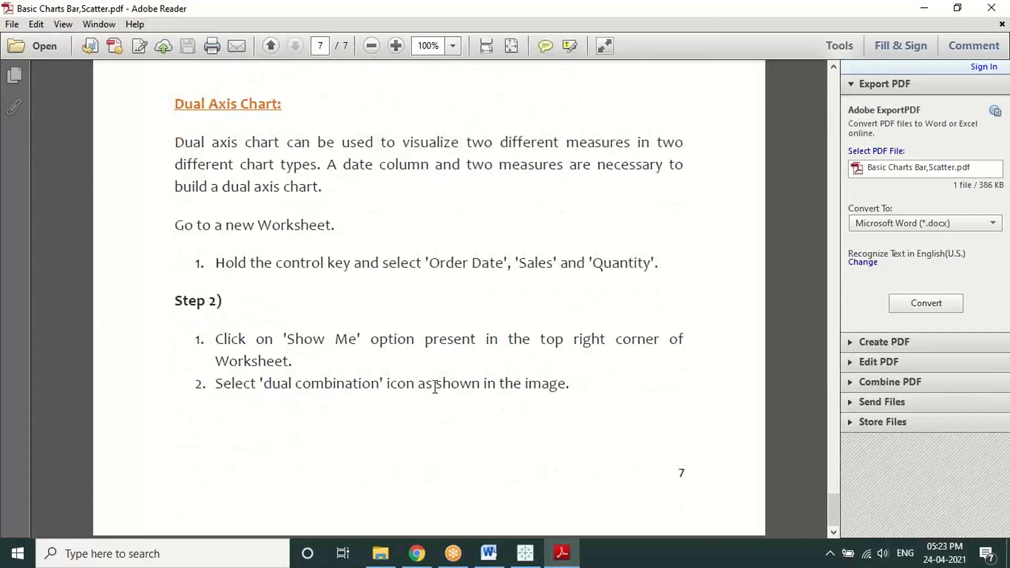
{"action": "left_click", "coordinate": [990, 8]}
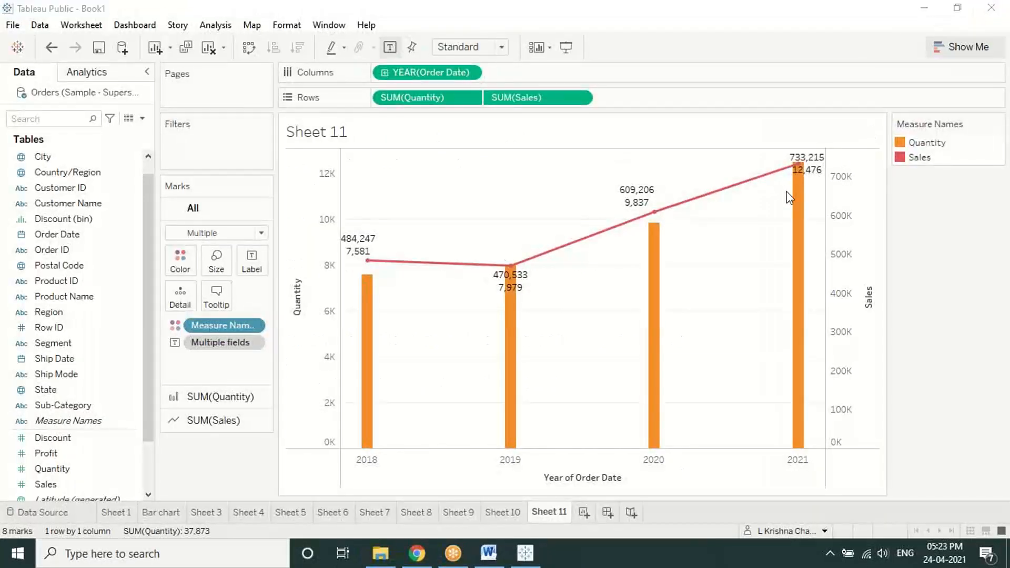